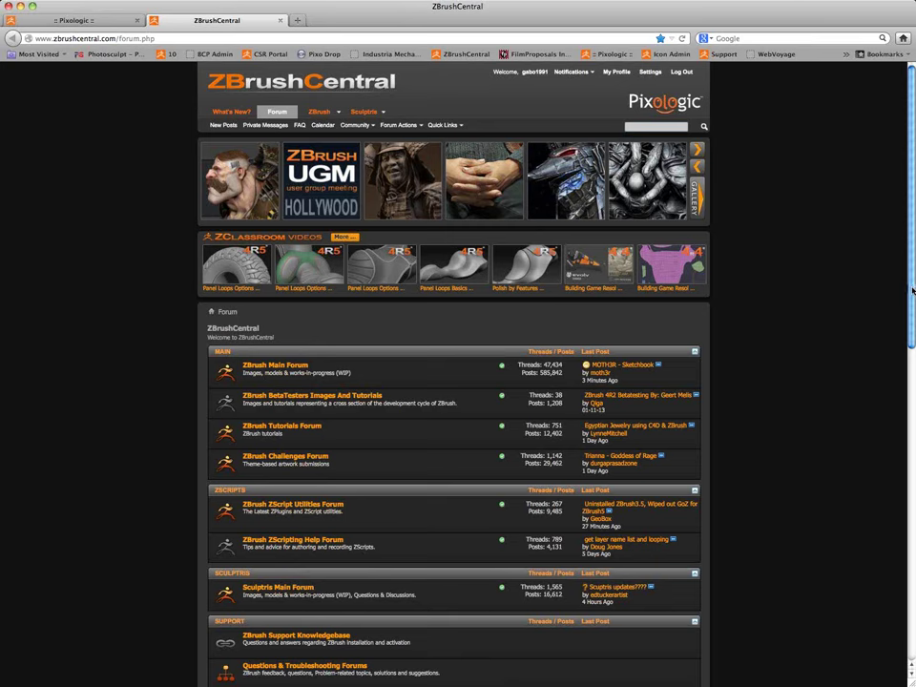
# Browse the ZClassroom videos on ZBrushCentral and open the Panel Loops options Part 3 lesson page.
pyautogui.moveTo(912, 295); pyautogui.dragTo(913, 299)
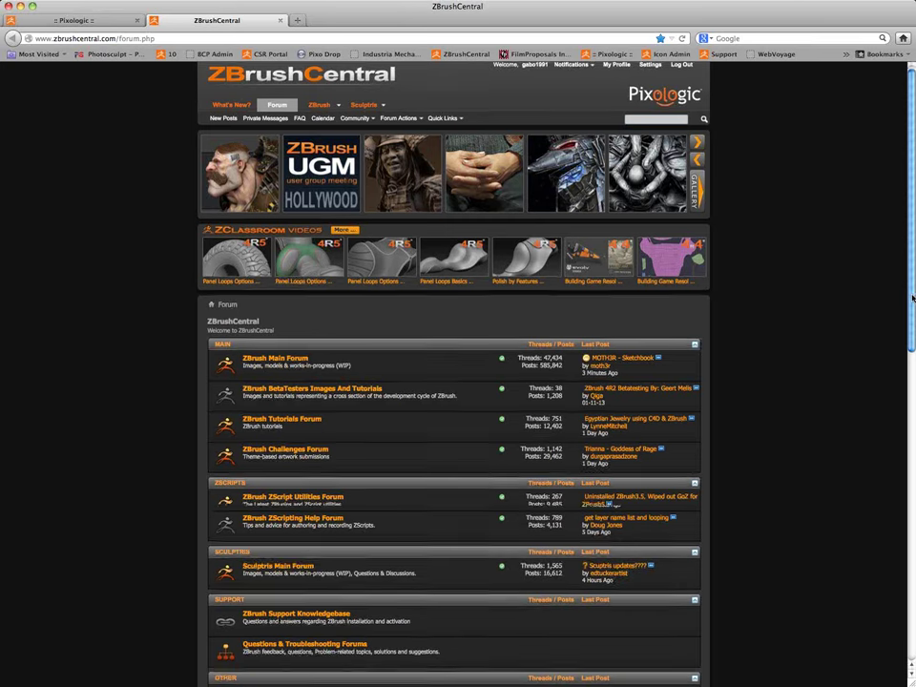
pyautogui.moveTo(308, 280)
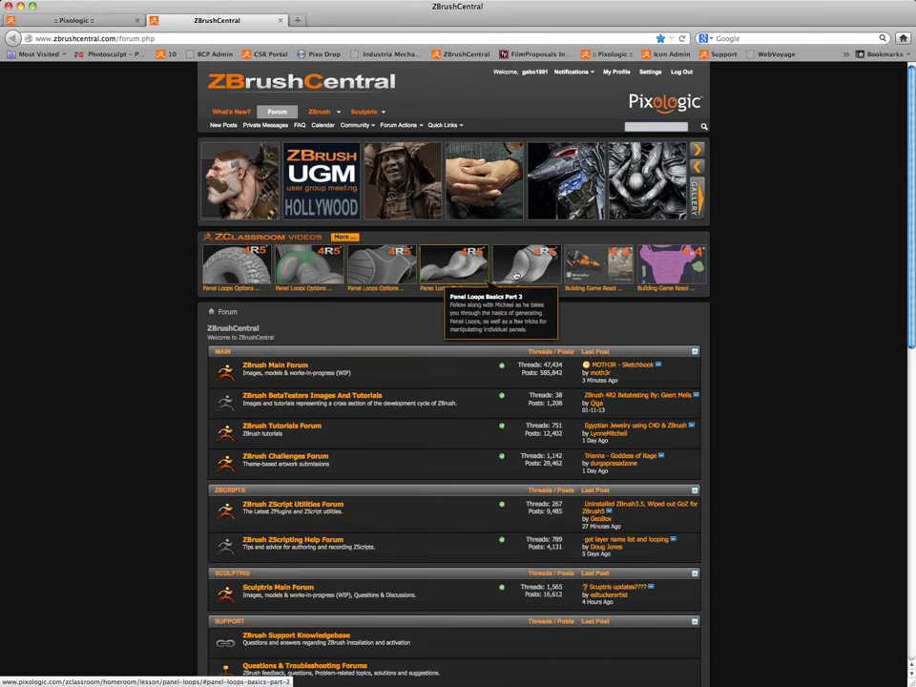
pyautogui.click(389, 272)
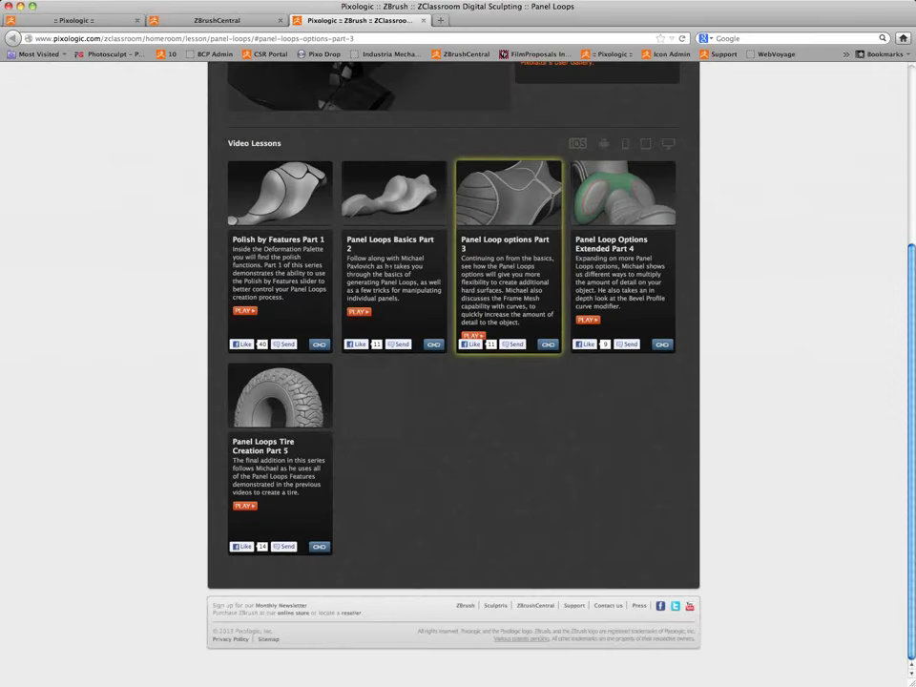
pyautogui.scroll(5, 907, 200)
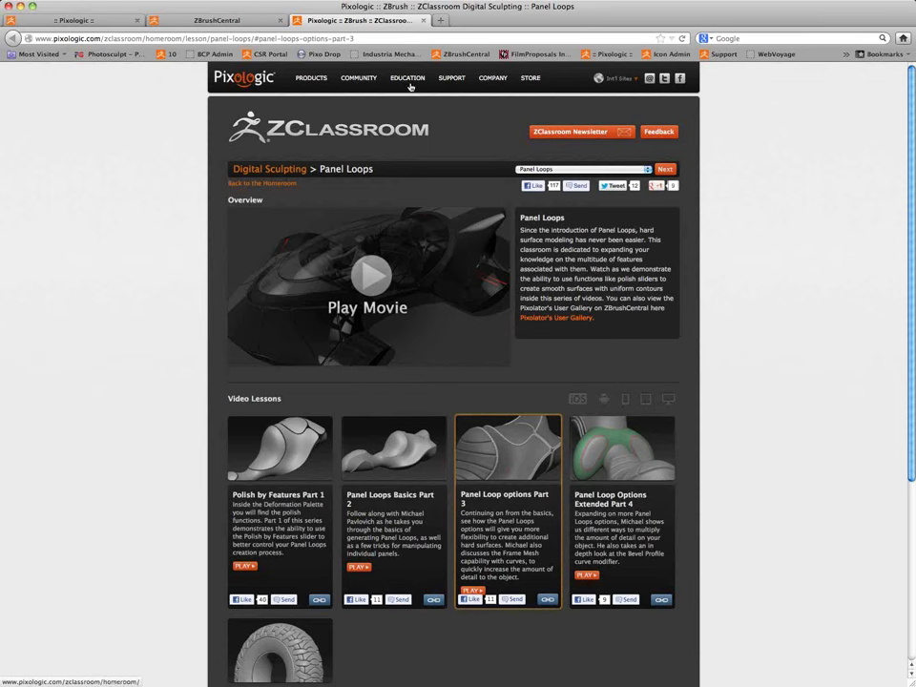
# Open the ZClassroom video tutorials page and look over its featured videos and Getting Started lesson categories.
pyautogui.moveTo(416, 82)
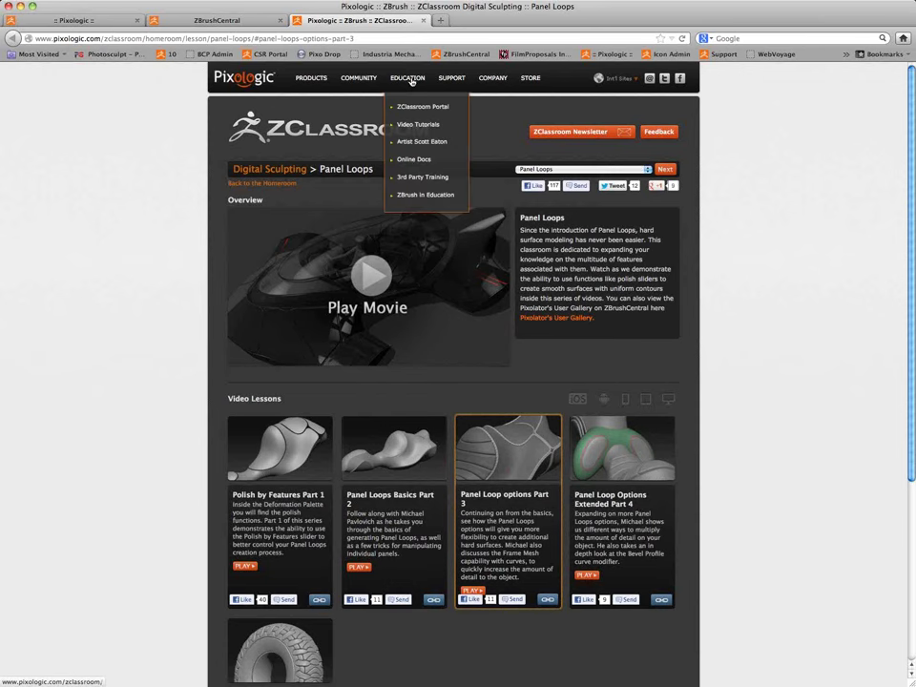
pyautogui.click(429, 126)
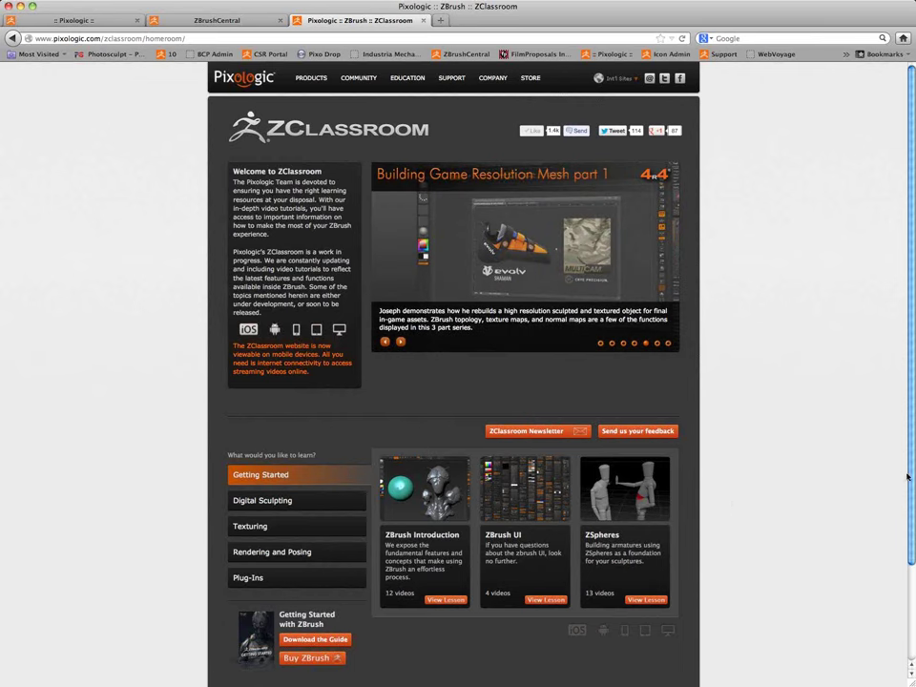
pyautogui.moveTo(913, 503); pyautogui.dragTo(909, 537)
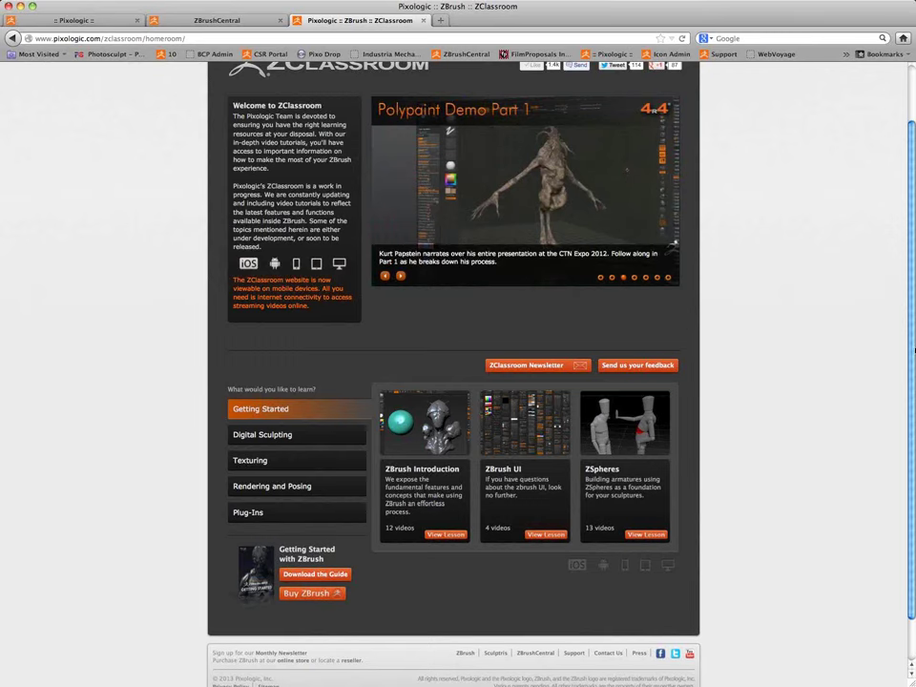
pyautogui.scroll(3, 909, 240)
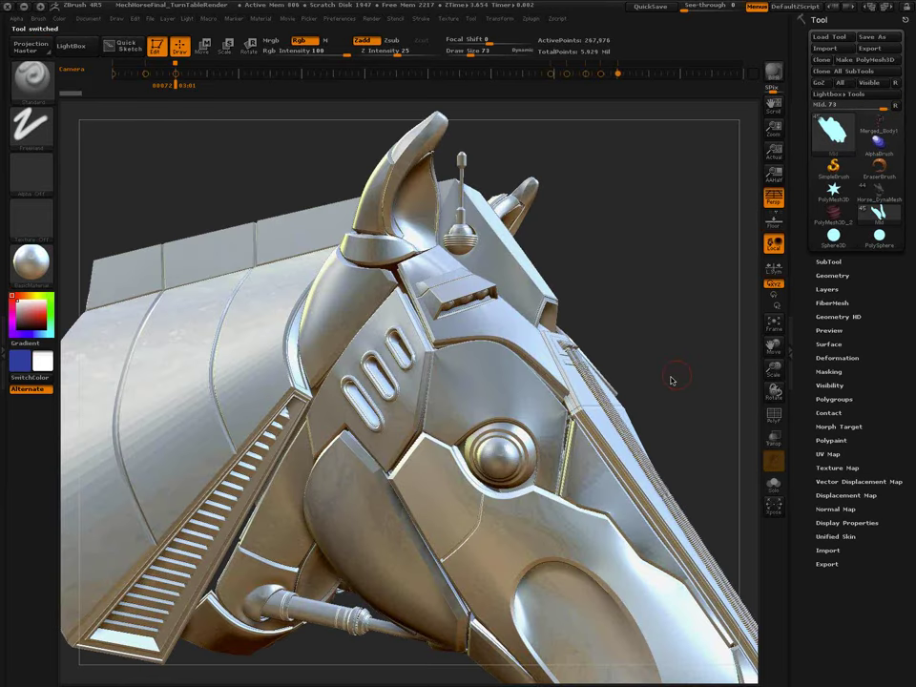
# In ZBrush, inspect the mechanical horse head from several angles, switch to the Horse_DynaMesh tool and view the whole horse.
pyautogui.moveTo(671, 381); pyautogui.dragTo(585, 424)
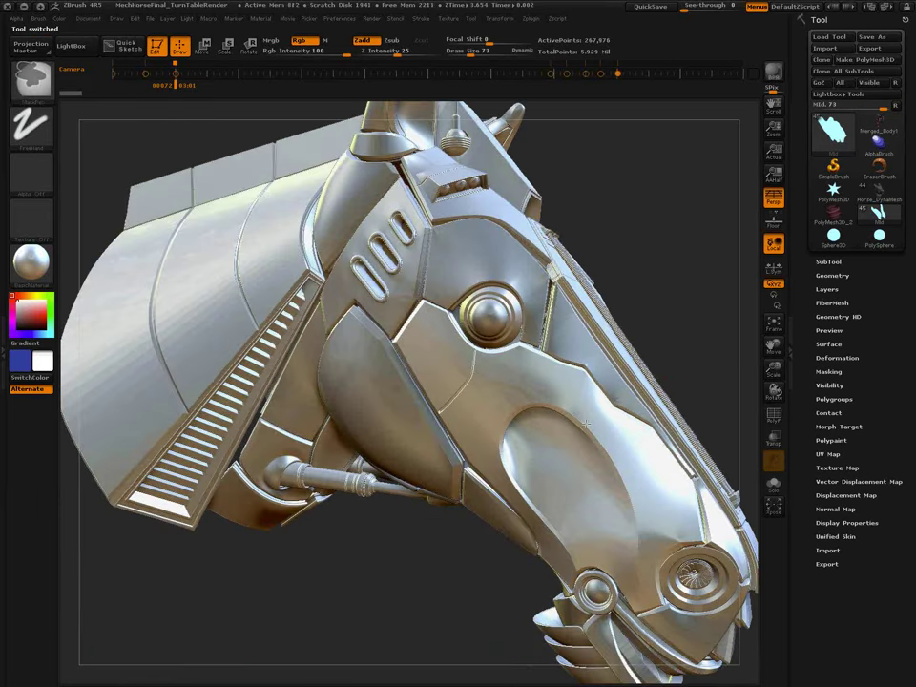
pyautogui.moveTo(586, 423)
pyautogui.keyDown('ctrl'); pyautogui.mouseDown(button='right')
pyautogui.moveTo(589, 504)
pyautogui.moveTo(534, 467)
pyautogui.mouseUp(button='right'); pyautogui.keyUp('ctrl')
pyautogui.press('f')
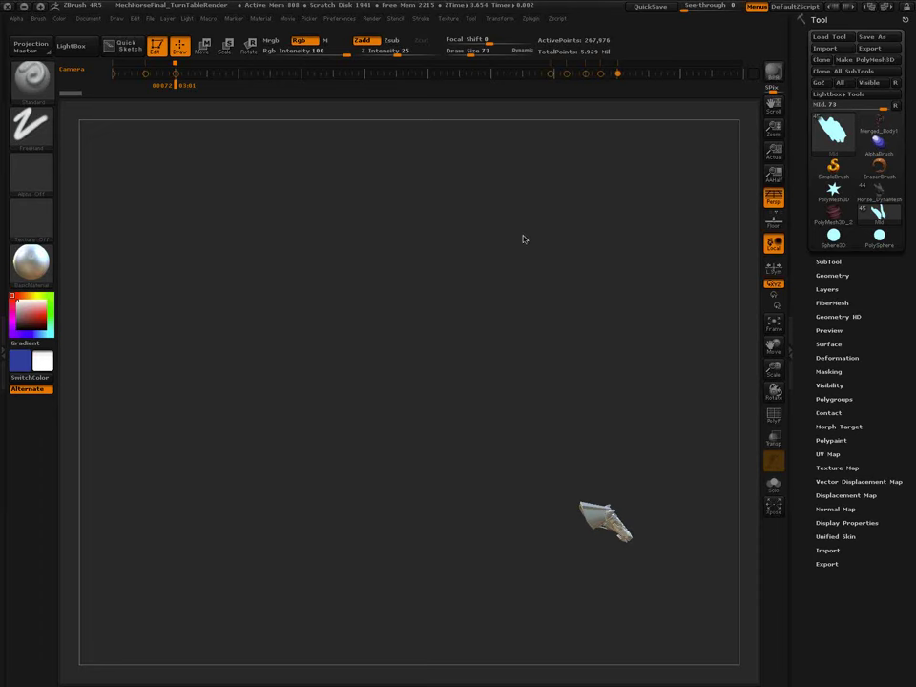
pyautogui.moveTo(595, 406); pyautogui.dragTo(589, 389)
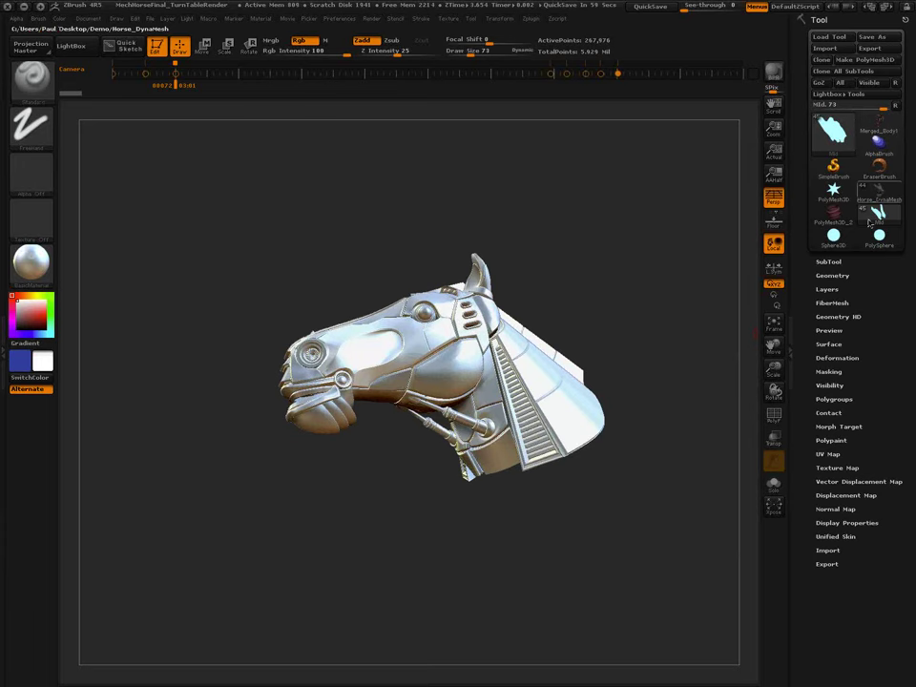
pyautogui.click(873, 217)
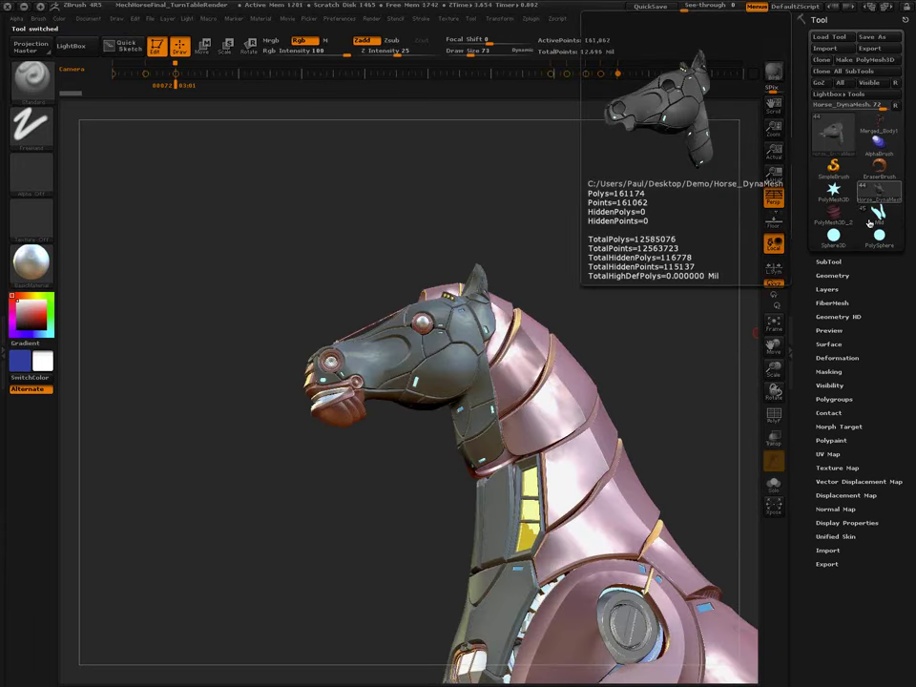
pyautogui.press('f')
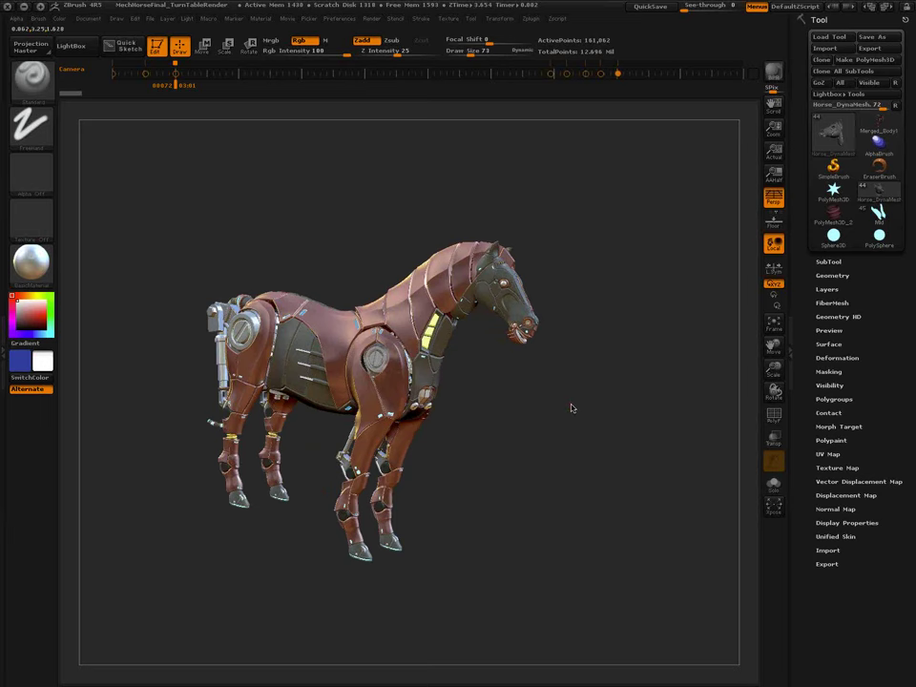
# Switch to the PolySphere tool, frame it and set the perspective Angle Of View to 45.
pyautogui.click(874, 245)
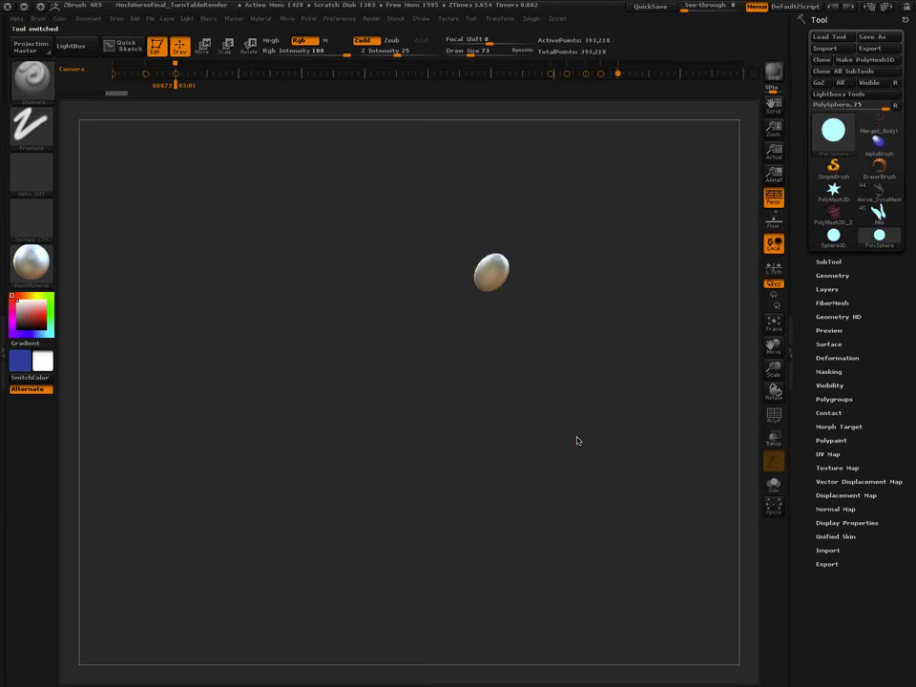
pyautogui.press('f')
pyautogui.click(116, 19)
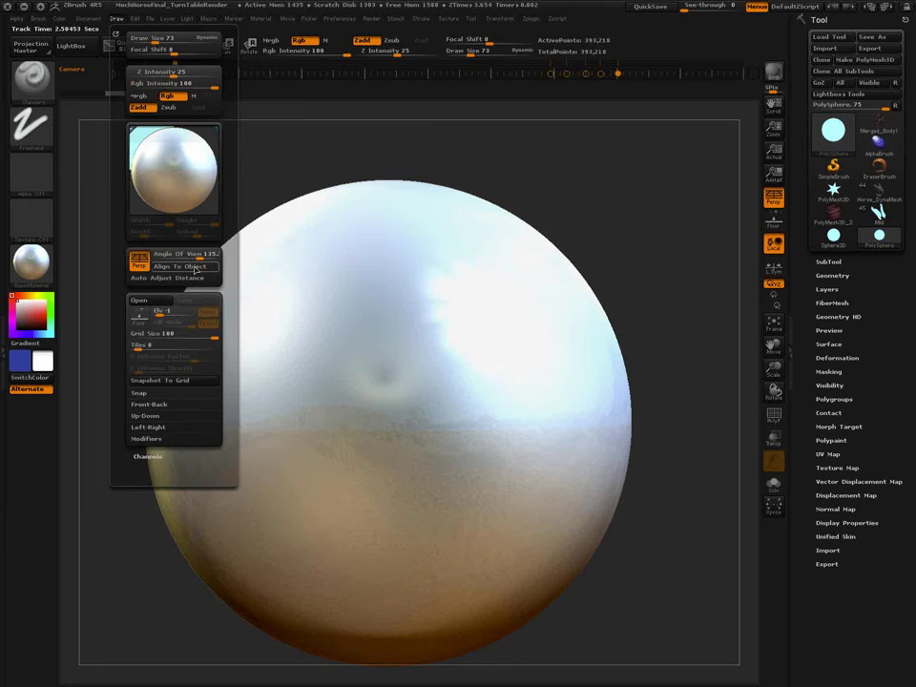
pyautogui.moveTo(198, 253); pyautogui.dragTo(200, 255)
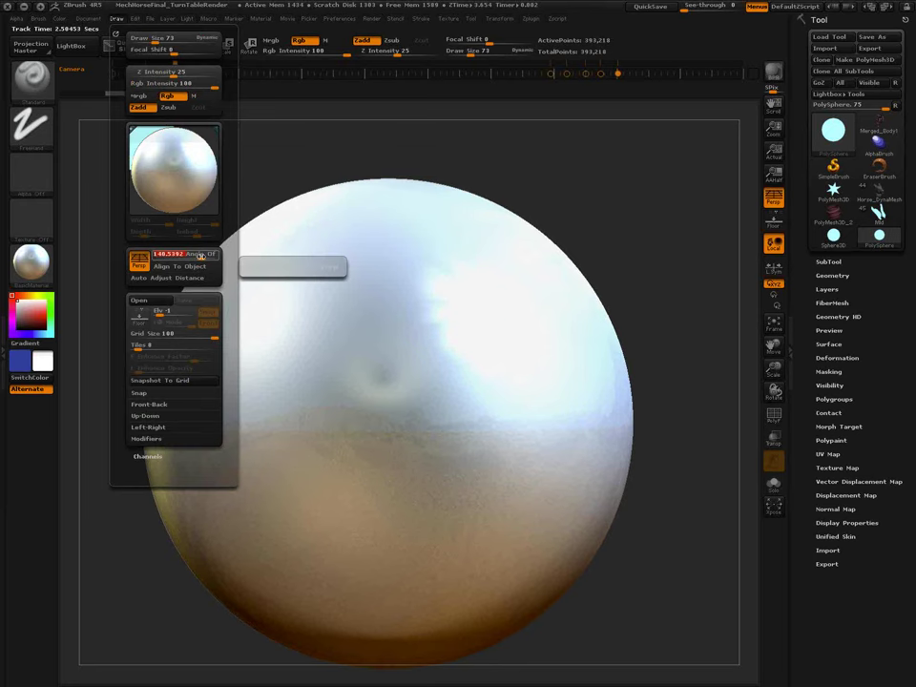
pyautogui.write('45')
pyautogui.press('Return')
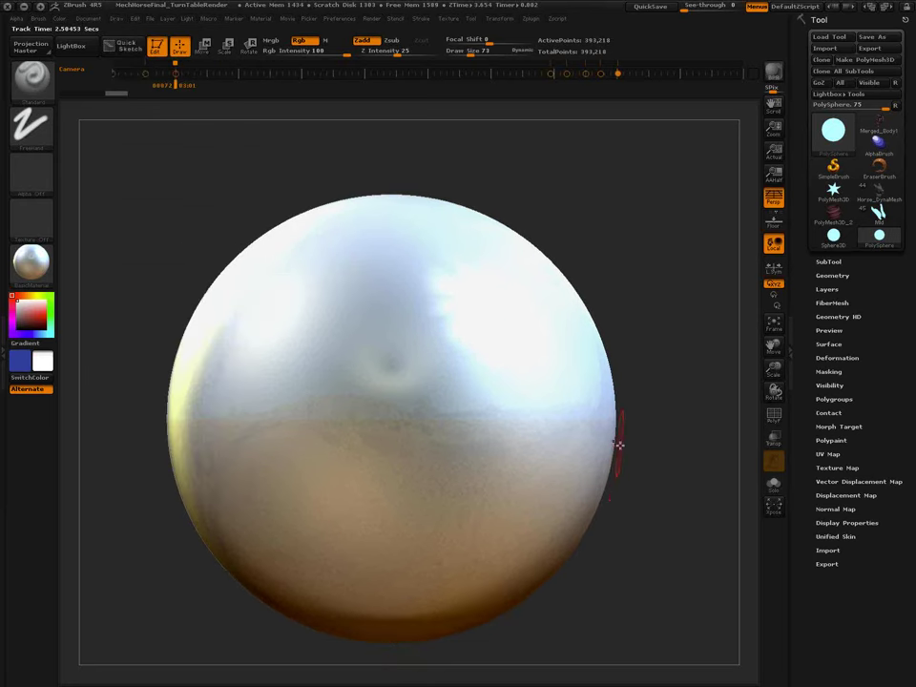
# Show the floor grid below the sphere and, with the Draw palette docked, set its Grid Size to 3.
pyautogui.keyDown('ctrl'); pyautogui.moveTo(580, 460); pyautogui.dragTo(557, 382, button='right'); pyautogui.keyUp('ctrl')
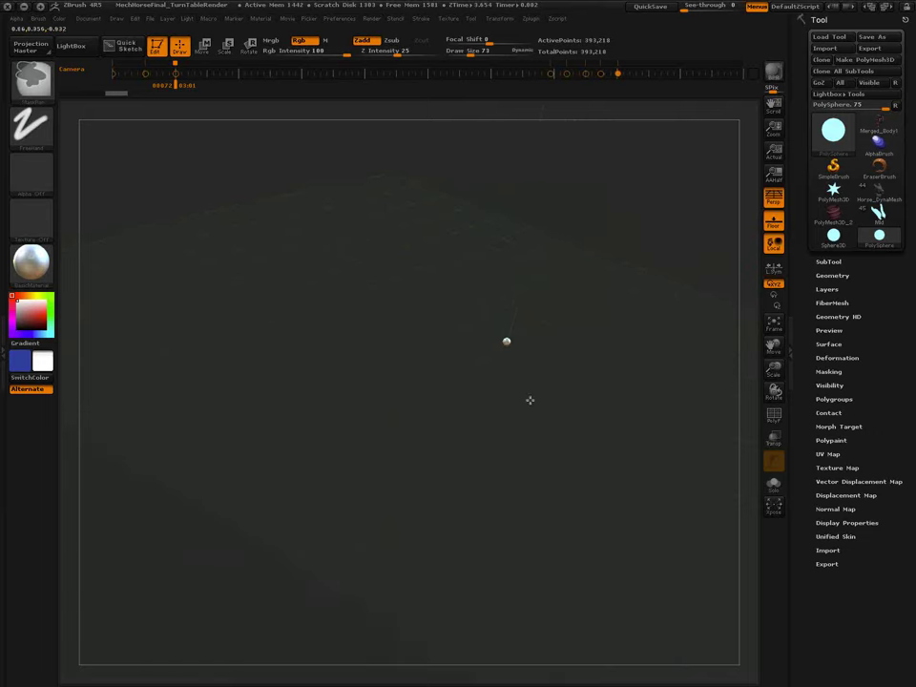
pyautogui.click(116, 18)
pyautogui.moveTo(836, 164); pyautogui.dragTo(836, 166)
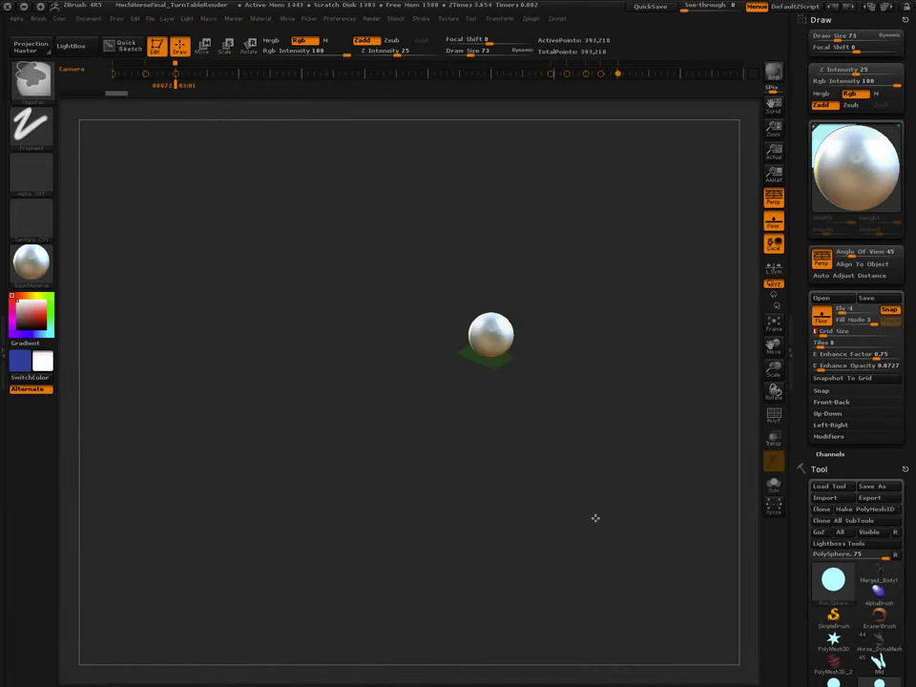
pyautogui.keyDown('ctrl'); pyautogui.moveTo(595, 518); pyautogui.dragTo(603, 532, button='right'); pyautogui.keyUp('ctrl')
pyautogui.keyDown('ctrl'); pyautogui.moveTo(528, 378); pyautogui.dragTo(582, 458, button='right'); pyautogui.keyUp('ctrl')
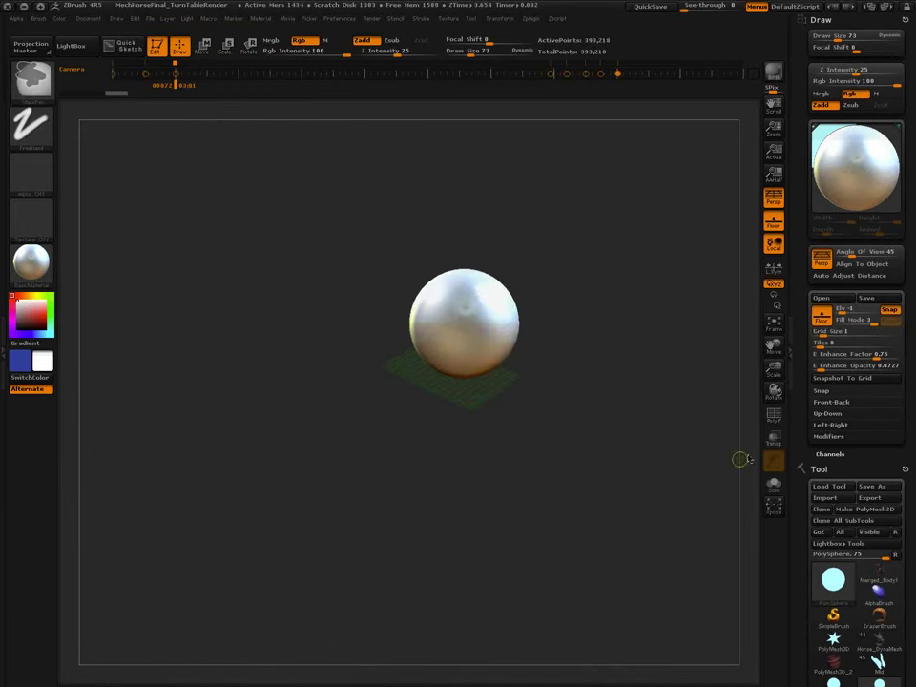
pyautogui.click(826, 335)
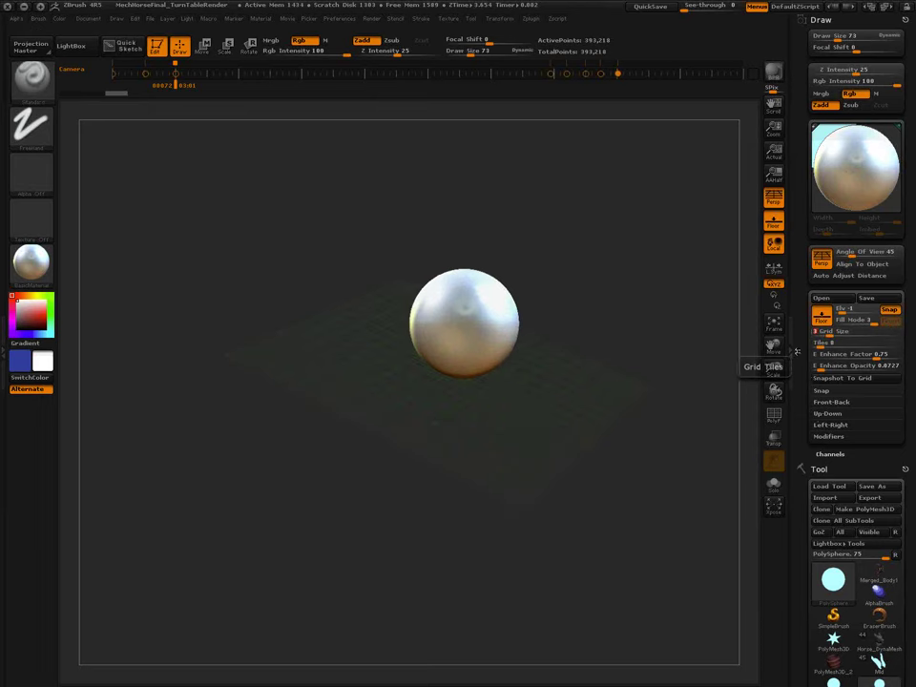
# Raise the floor grid's Frame Opacity to about 0.78 and examine the sphere on the grid in perspective from several angles.
pyautogui.moveTo(512, 497); pyautogui.dragTo(765, 562)
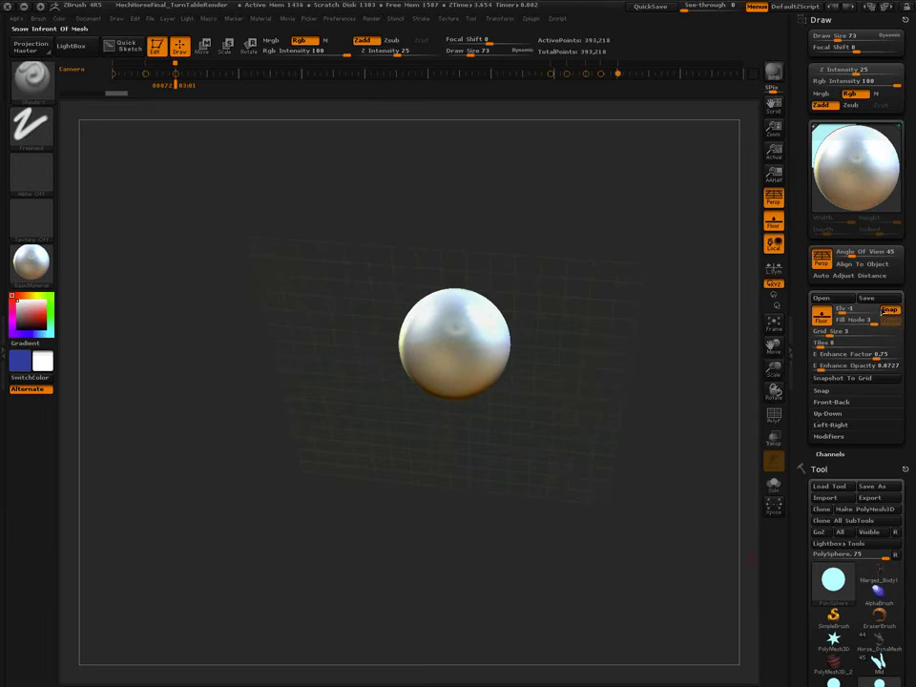
pyautogui.click(840, 437)
pyautogui.moveTo(826, 447); pyautogui.dragTo(879, 446)
pyautogui.moveTo(534, 420); pyautogui.dragTo(490, 423)
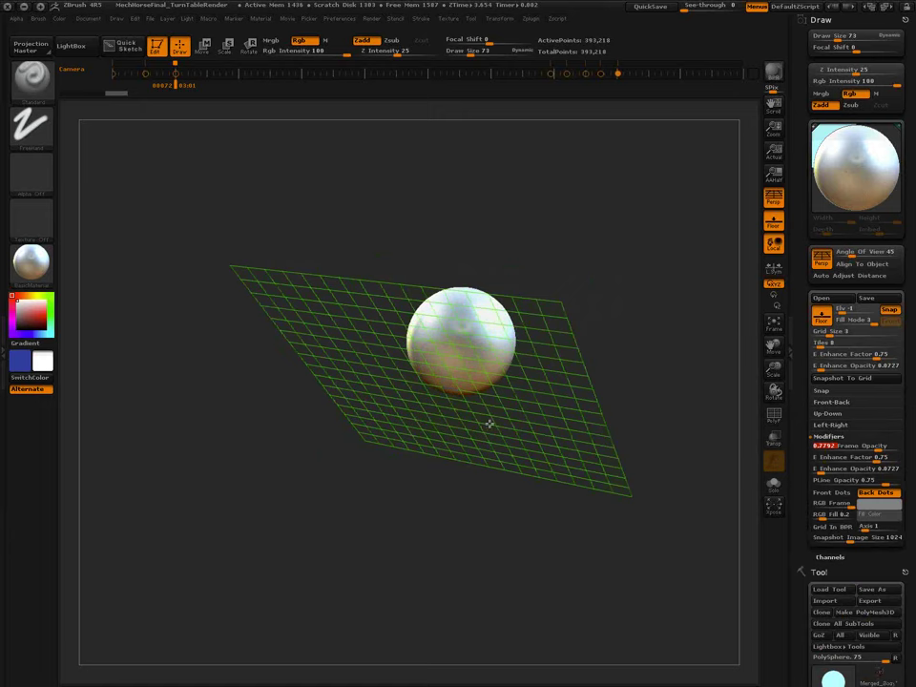
pyautogui.keyDown('alt'); pyautogui.moveTo(489, 423); pyautogui.dragTo(410, 367); pyautogui.keyUp('alt')
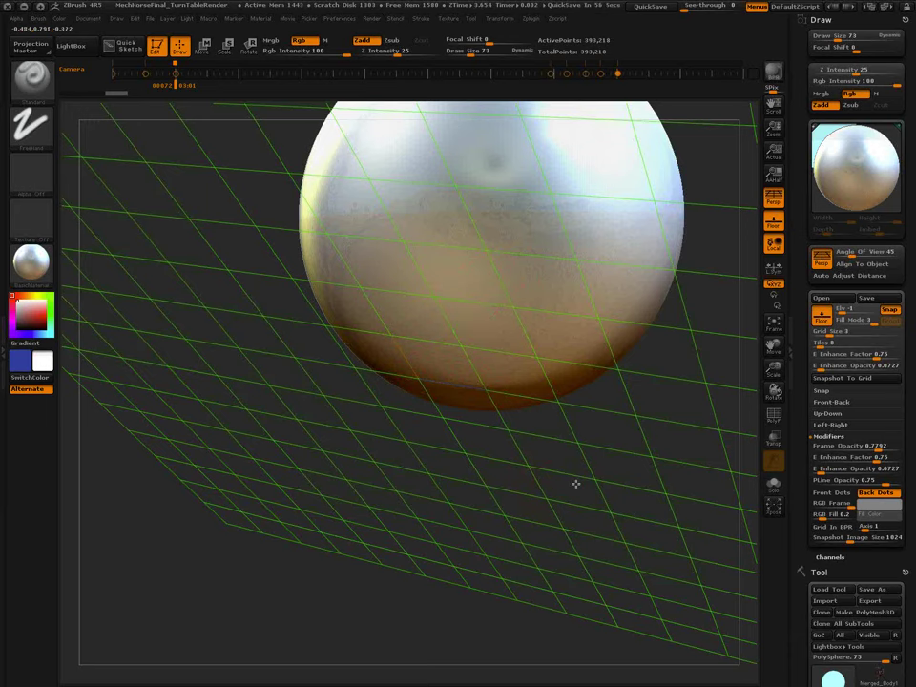
pyautogui.moveTo(573, 484); pyautogui.dragTo(569, 484)
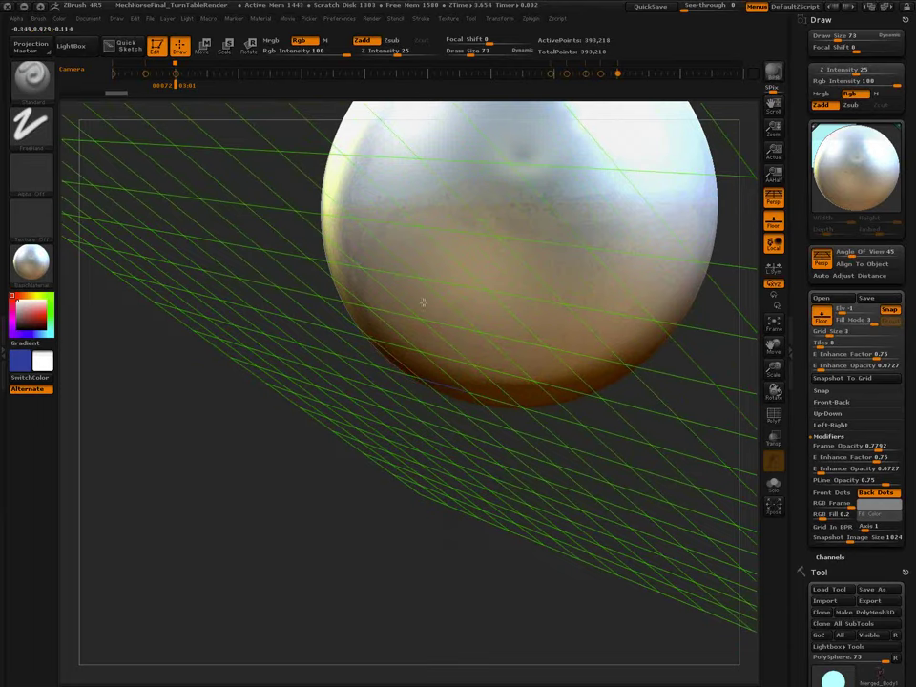
pyautogui.moveTo(453, 371); pyautogui.dragTo(572, 392)
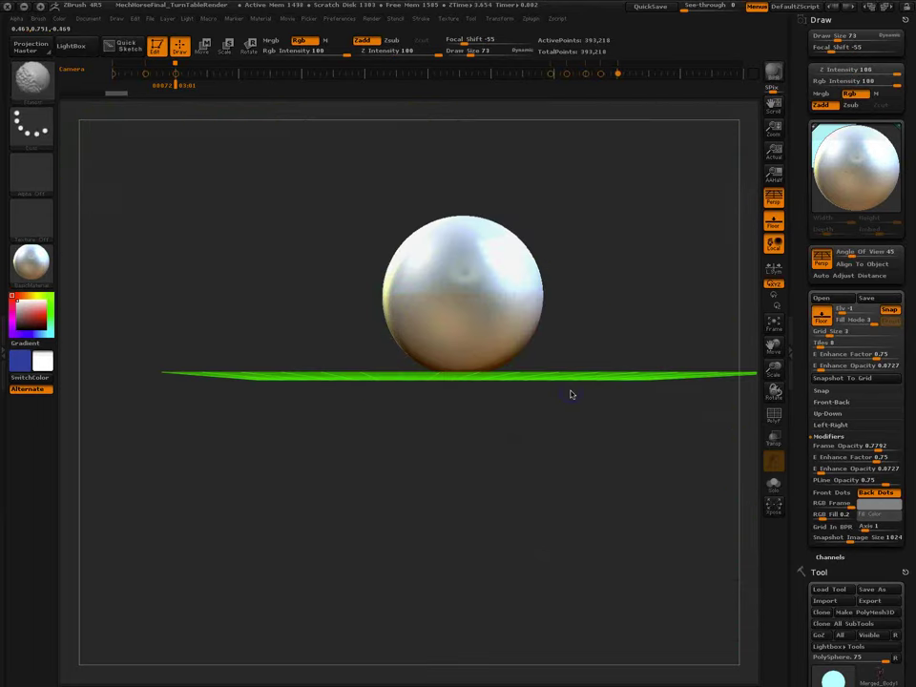
# Turn off perspective and view the sphere and floor grid without perspective distortion.
pyautogui.press('p')
pyautogui.keyDown('alt'); pyautogui.moveTo(629, 314); pyautogui.dragTo(503, 428); pyautogui.keyUp('alt')
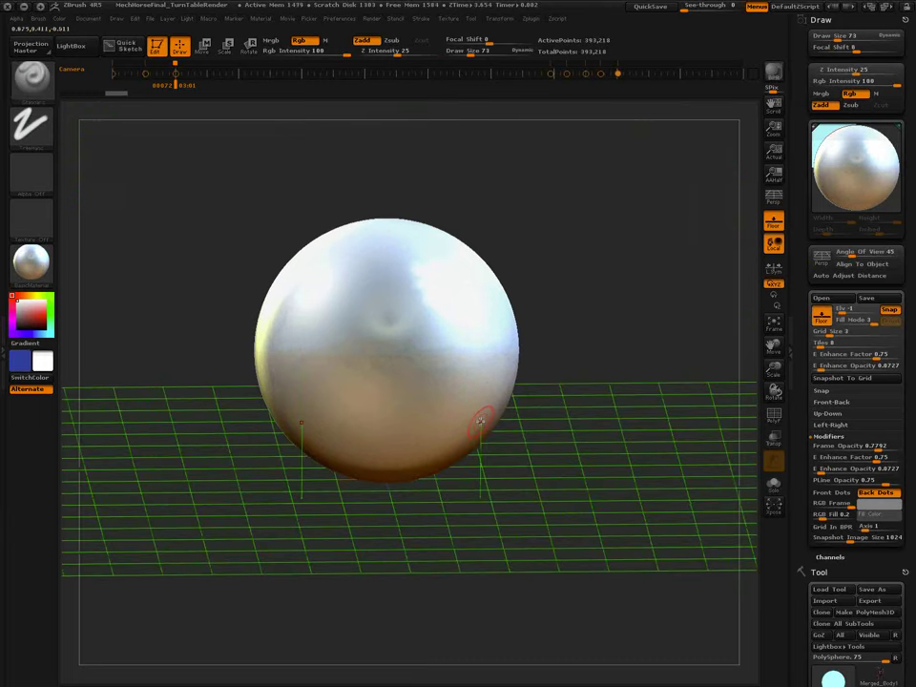
pyautogui.keyDown('alt'); pyautogui.moveTo(566, 431); pyautogui.dragTo(496, 344); pyautogui.keyUp('alt')
# Convert the sphere to a DynaMesh at resolution 32, declining to freeze its subdivision levels, and display its polyframe.
pyautogui.moveTo(911, 600); pyautogui.dragTo(912, 598)
pyautogui.scroll(-5, 869, 459)
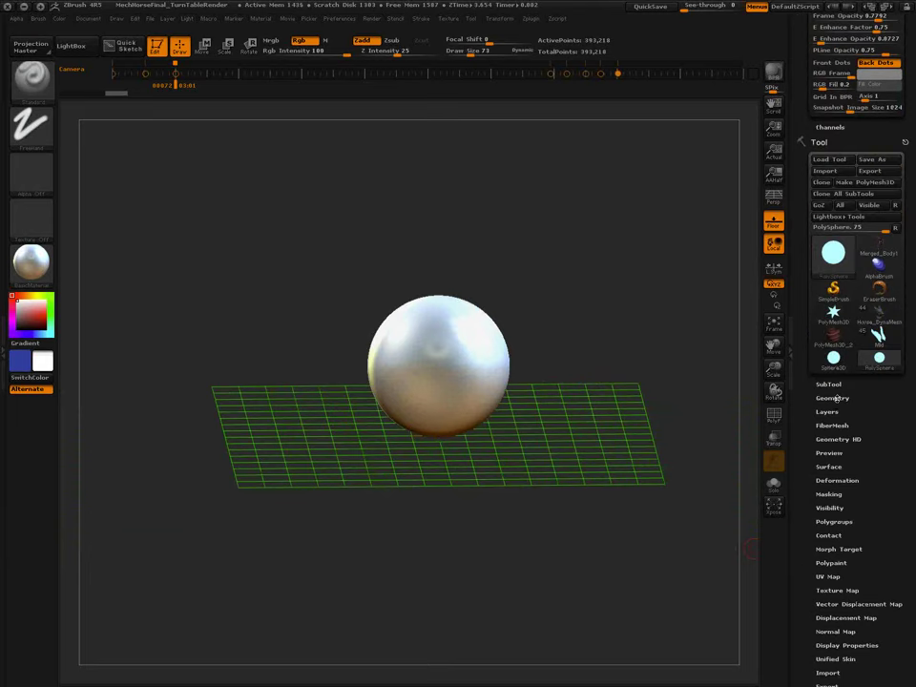
pyautogui.click(837, 398)
pyautogui.scroll(-1, 844, 387)
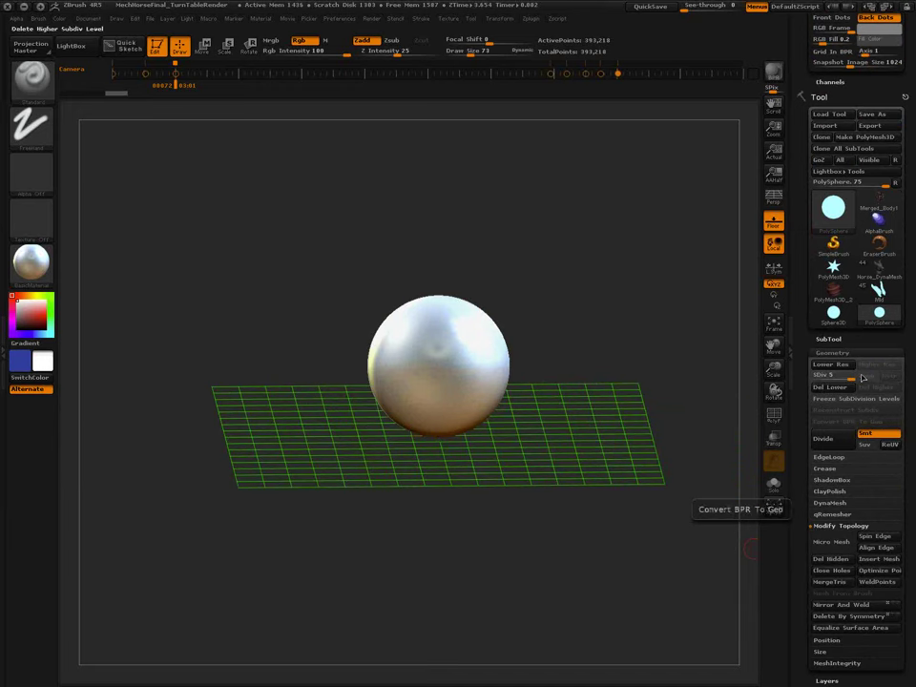
pyautogui.click(829, 503)
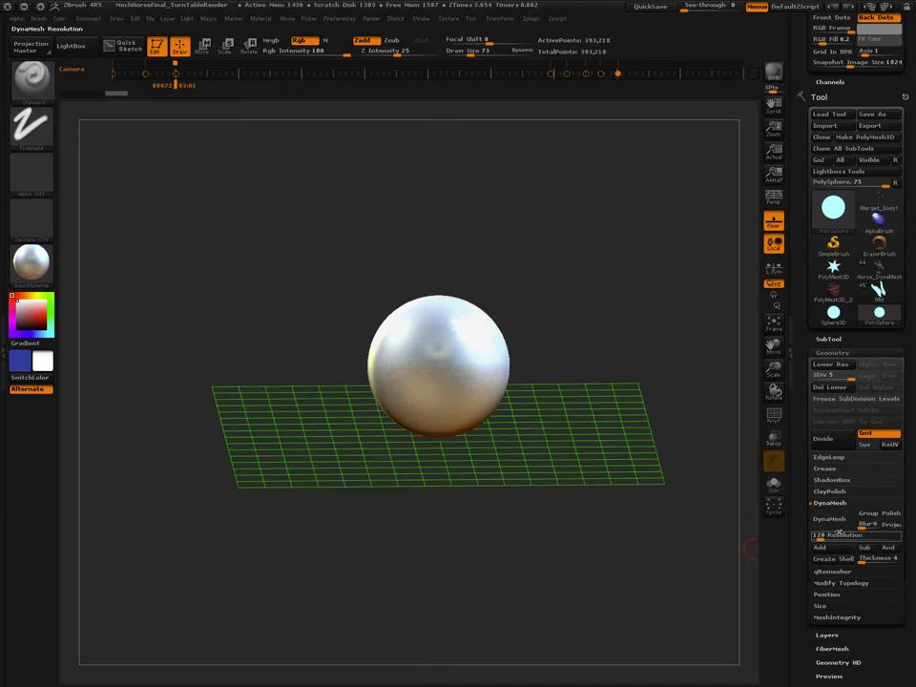
pyautogui.click(819, 535)
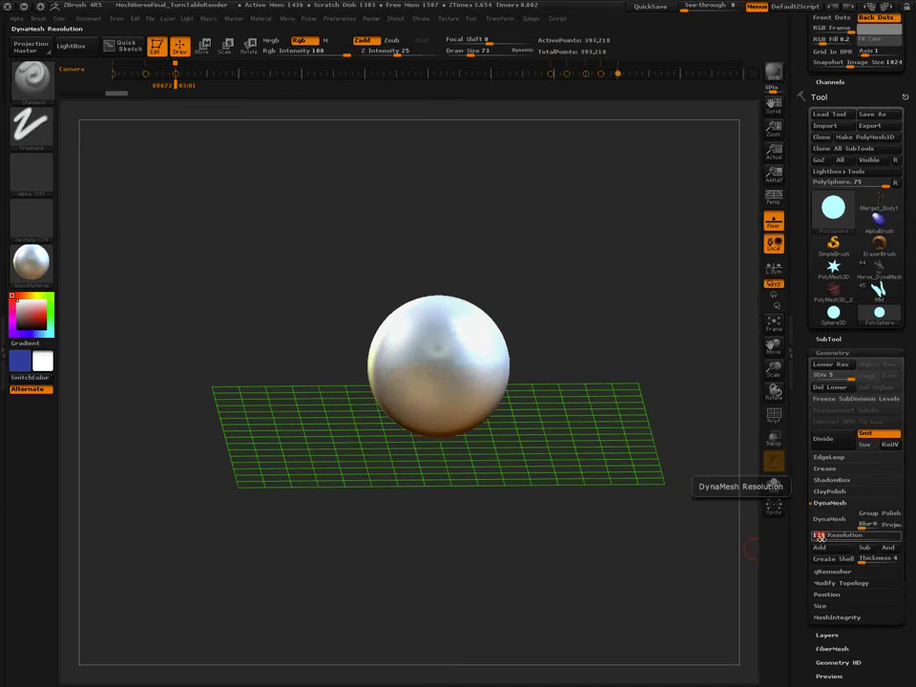
pyautogui.write('32')
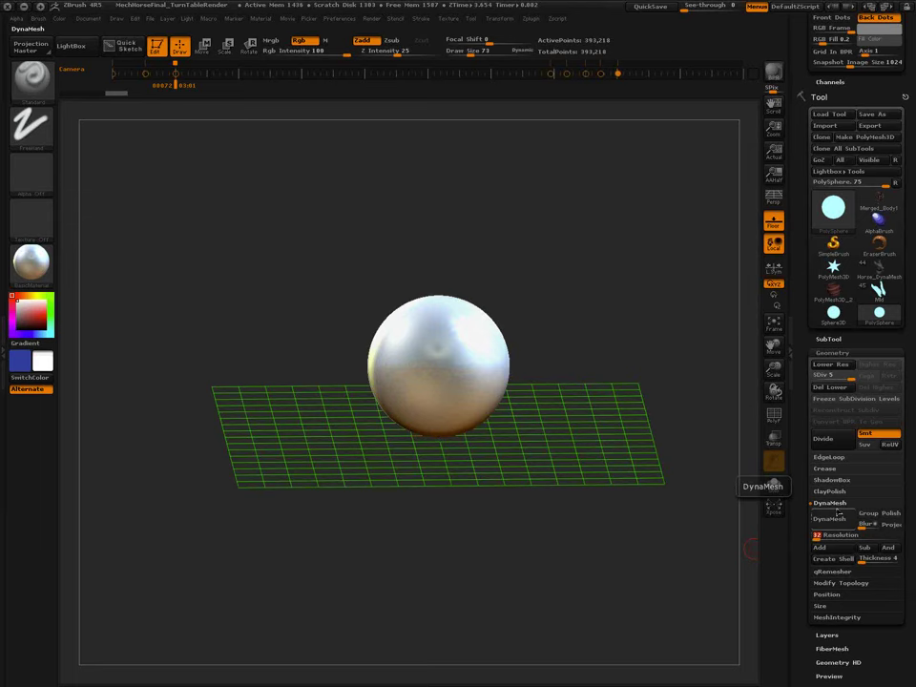
pyautogui.click(836, 520)
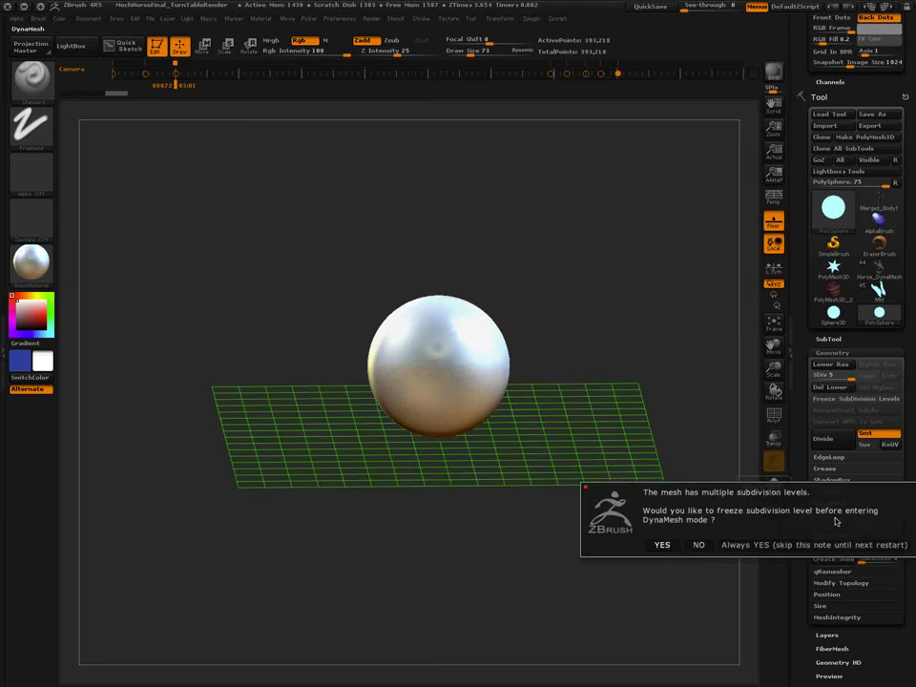
pyautogui.click(700, 545)
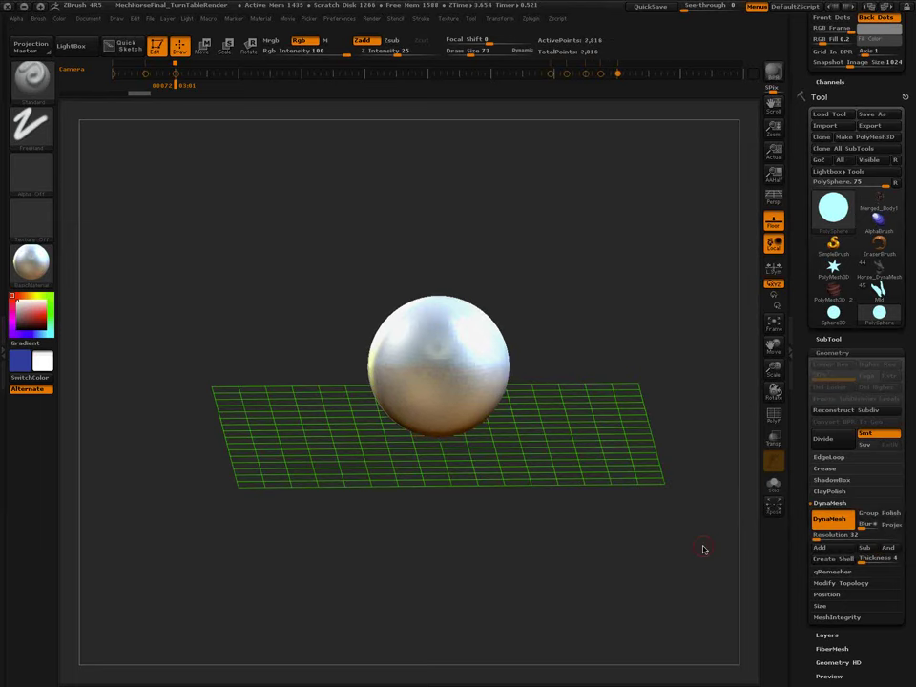
pyautogui.hotkey('shift', 'f')
pyautogui.keyDown('shift'); pyautogui.moveTo(596, 569); pyautogui.dragTo(594, 548); pyautogui.keyUp('shift')
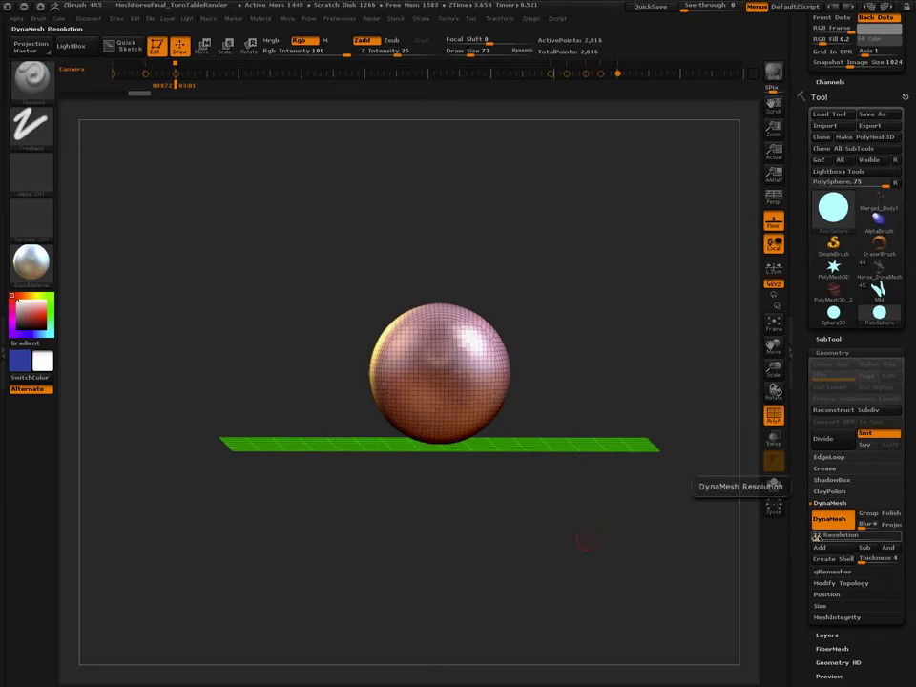
# Confirm DynaMesh resolution 32 and carve mirrored strokes into both sides of the sphere with the ClayBuildup brush at draw size about 130.
pyautogui.write('32')
pyautogui.press('Return')
pyautogui.press('b')
pyautogui.press('c')
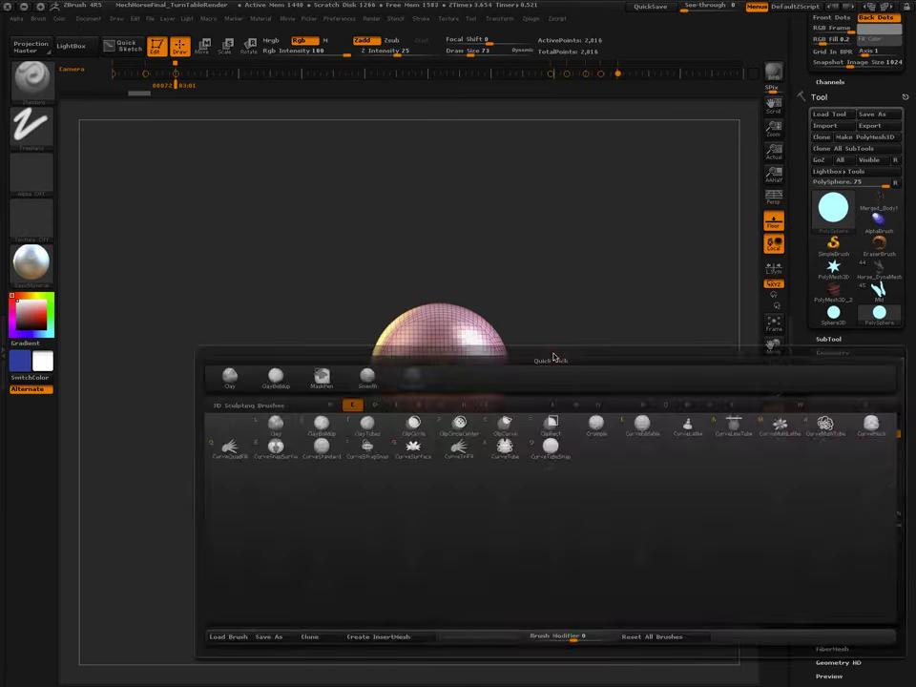
pyautogui.press('b')
pyautogui.press('s')
pyautogui.moveTo(567, 350); pyautogui.dragTo(573, 347)
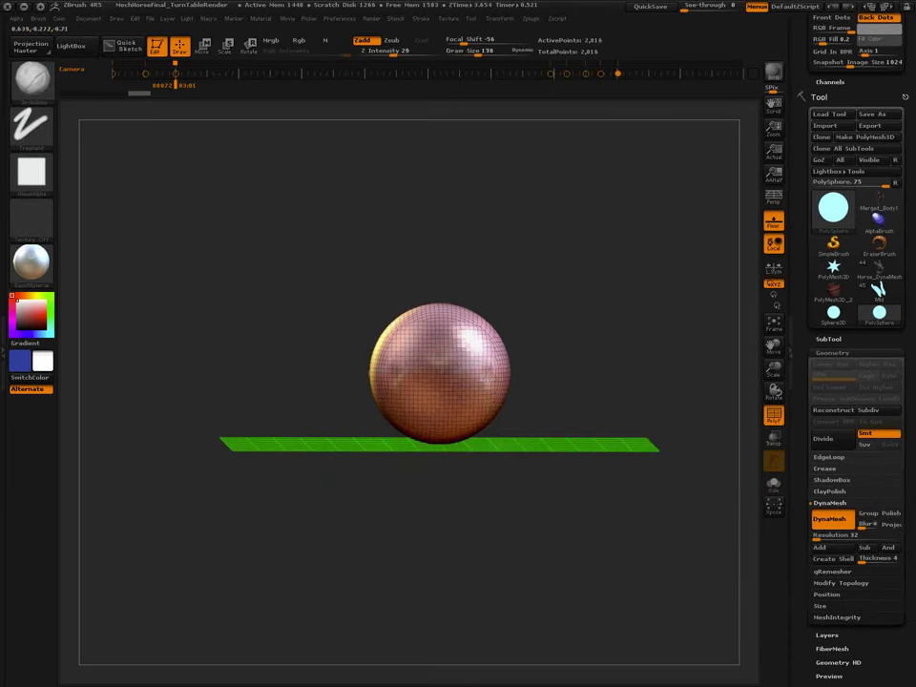
pyautogui.click(482, 377)
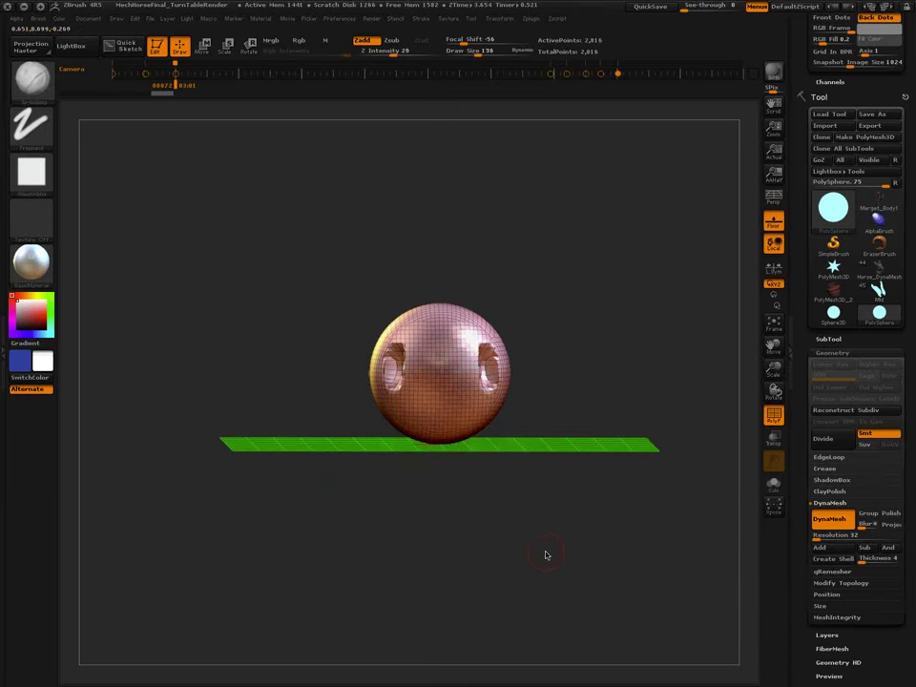
# Remesh the sculpted sphere at DynaMesh resolution 32 to show the effect on the strokes, then undo the remesh.
pyautogui.moveTo(546, 554); pyautogui.dragTo(555, 573)
pyautogui.keyDown('ctrl'); pyautogui.moveTo(590, 271); pyautogui.dragTo(642, 350); pyautogui.keyUp('ctrl')
pyautogui.press('b')
pyautogui.press('c')
pyautogui.press('b')
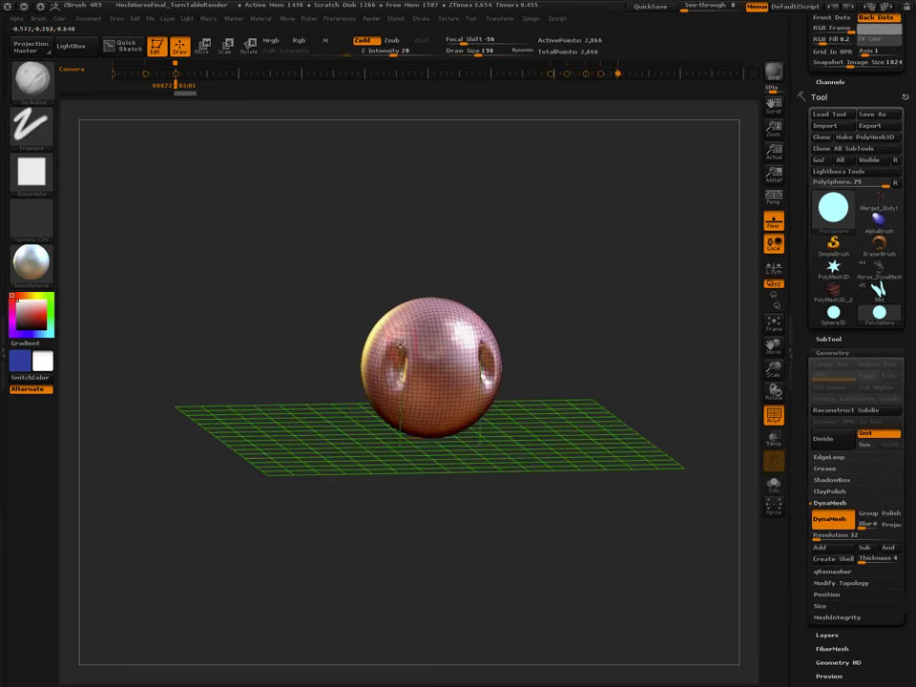
pyautogui.keyDown('ctrl'); pyautogui.moveTo(558, 608); pyautogui.dragTo(558, 605); pyautogui.keyUp('ctrl')
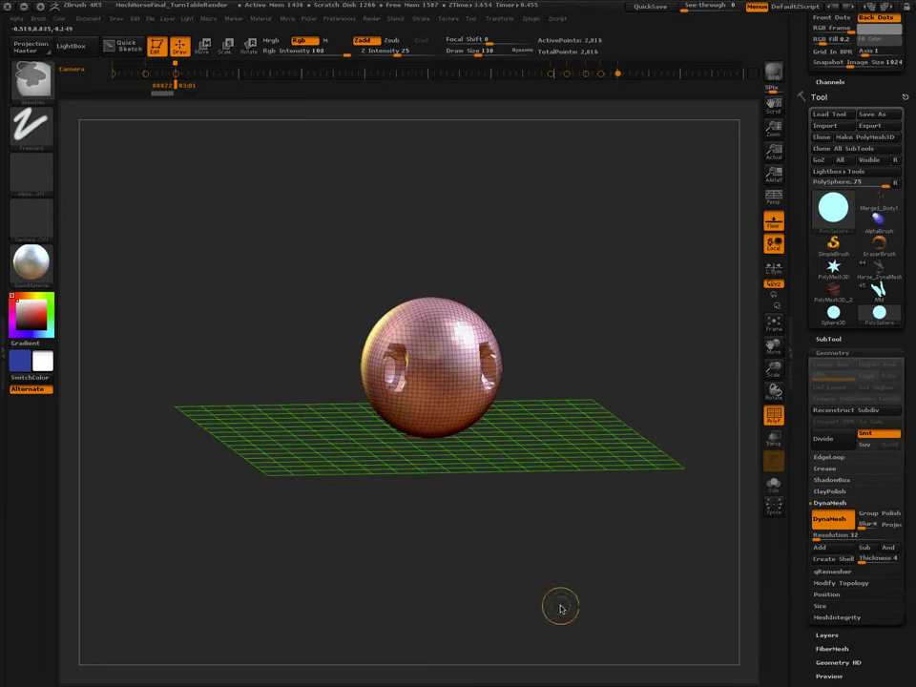
# Set the DynaMesh resolution to 80, remesh the sculpted sphere, then undo the remesh.
pyautogui.write('80')
pyautogui.press('Return')
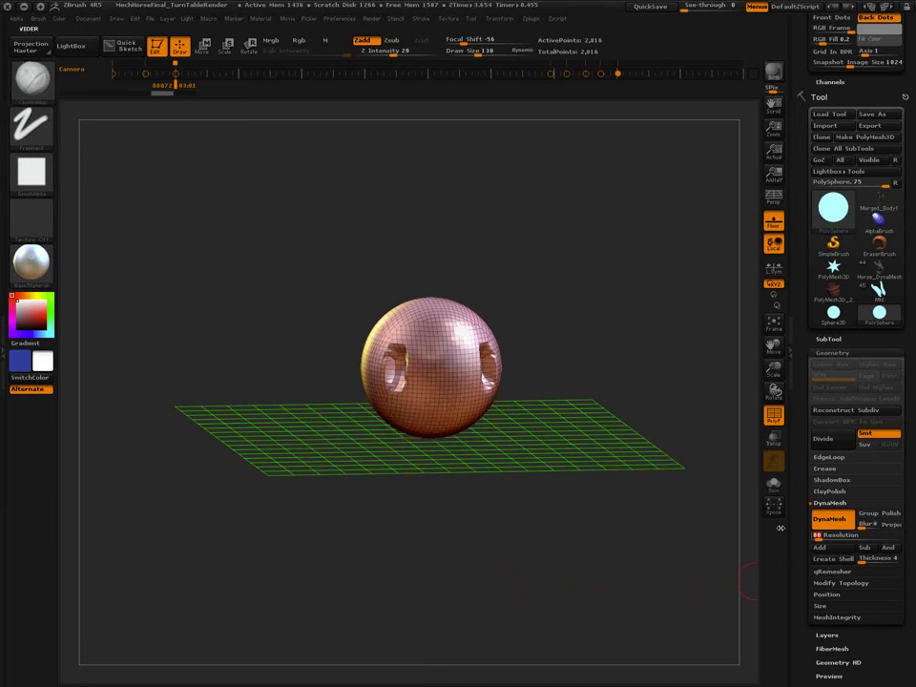
pyautogui.keyDown('ctrl'); pyautogui.moveTo(666, 289); pyautogui.dragTo(642, 497); pyautogui.keyUp('ctrl')
pyautogui.keyDown('ctrl'); pyautogui.moveTo(578, 538); pyautogui.dragTo(501, 481); pyautogui.keyUp('ctrl')
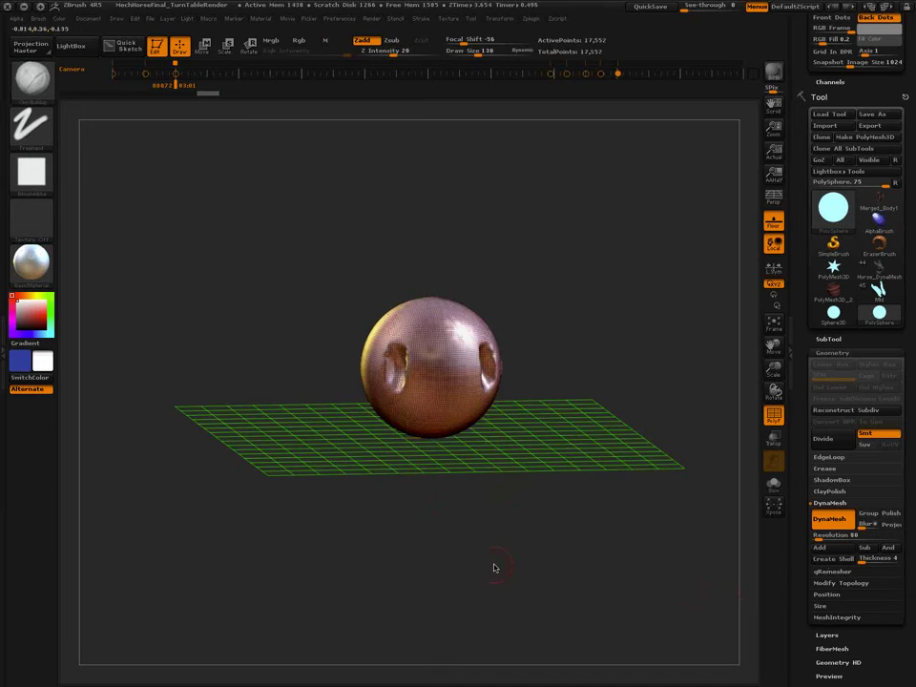
pyautogui.press('ctrl')
pyautogui.hotkey('ctrl', 'z')
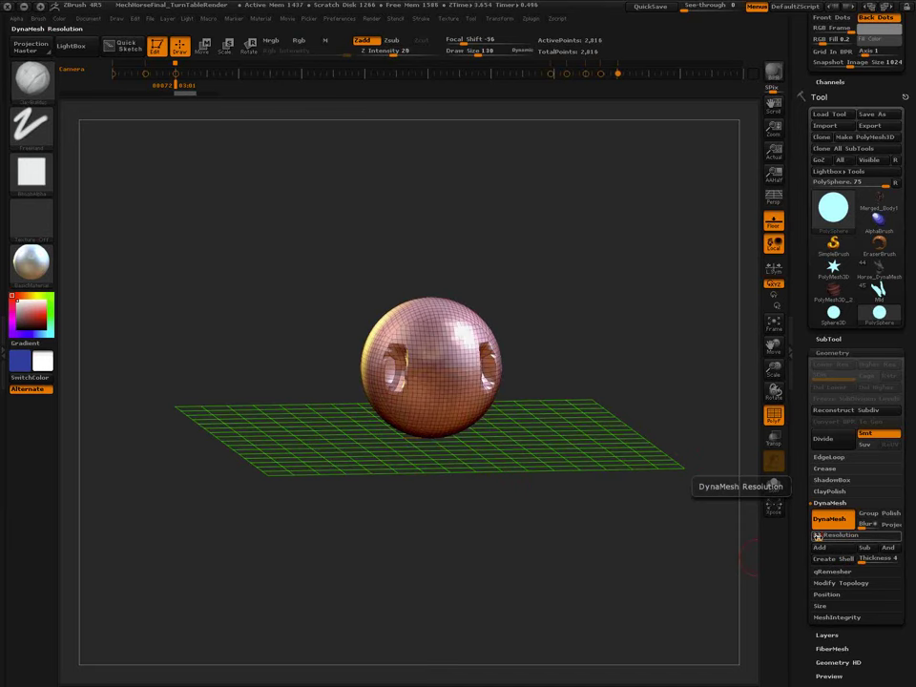
# Remesh the sculpted sphere at DynaMesh resolution 80 and view it on the floor grid.
pyautogui.moveTo(574, 538); pyautogui.dragTo(573, 531)
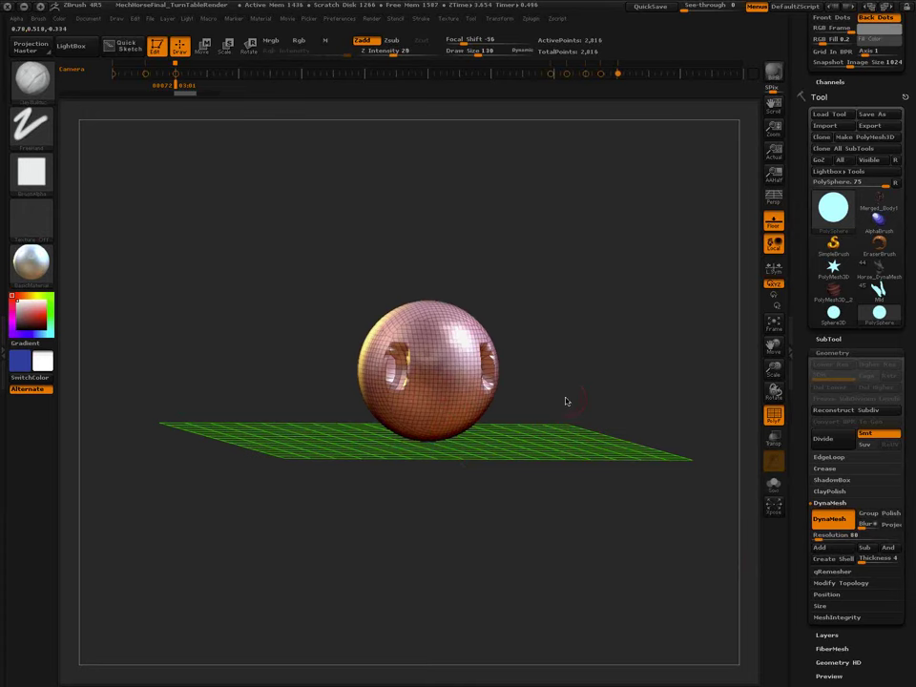
pyautogui.keyDown('ctrl'); pyautogui.moveTo(568, 346); pyautogui.dragTo(607, 408); pyautogui.keyUp('ctrl')
pyautogui.moveTo(578, 556)
pyautogui.mouseDown()
pyautogui.moveTo(575, 548)
pyautogui.moveTo(597, 550)
pyautogui.mouseUp()
# Set the DynaMesh resolution to 32 and remesh the sculpted sphere.
pyautogui.click(818, 537)
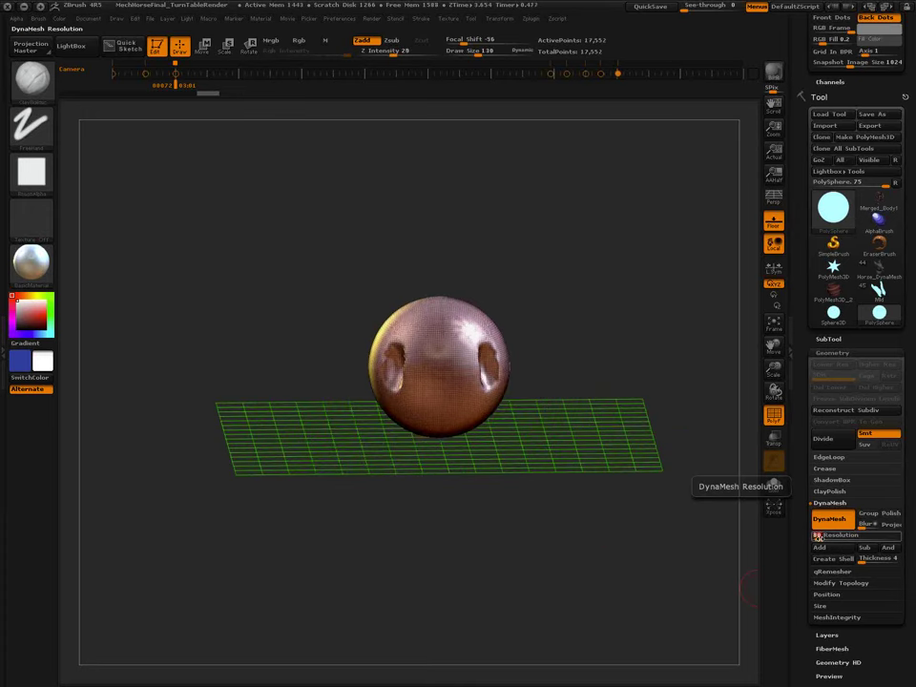
pyautogui.press('Return')
pyautogui.keyDown('ctrl'); pyautogui.moveTo(559, 291); pyautogui.dragTo(625, 426); pyautogui.keyUp('ctrl')
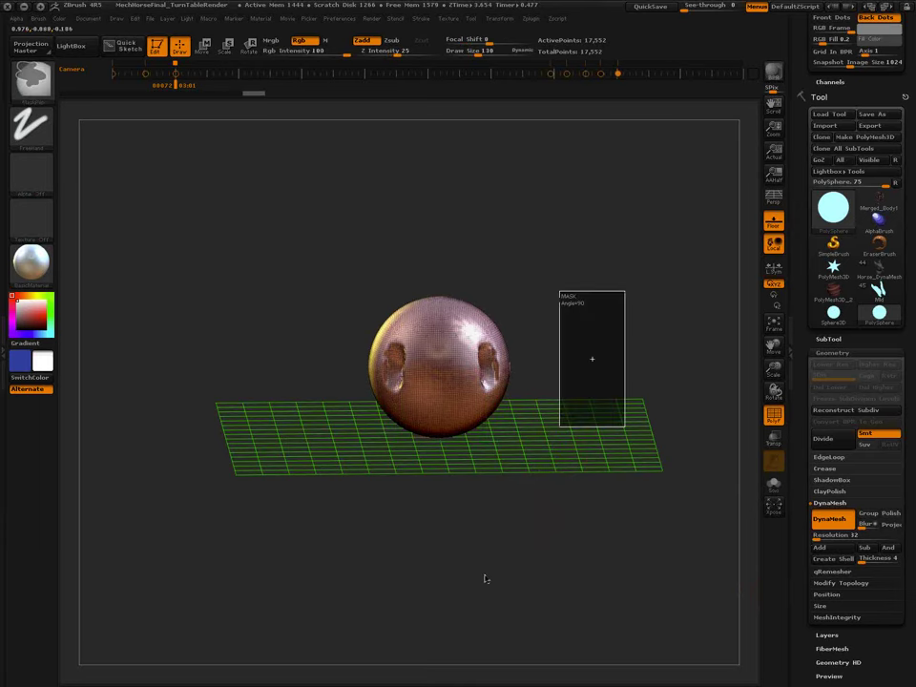
# Raise the draw size to about 272, smooth out the sphere's side strokes, and hide the polyframe.
pyautogui.moveTo(495, 562); pyautogui.dragTo(501, 540)
pyautogui.press('s')
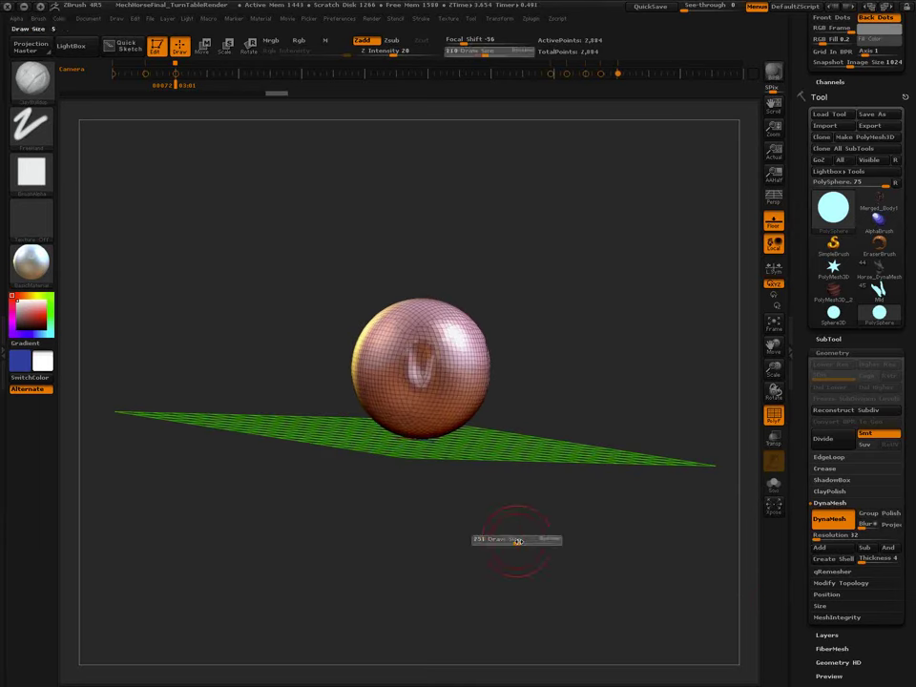
pyautogui.moveTo(427, 363)
pyautogui.keyDown('shift'); pyautogui.mouseDown()
pyautogui.moveTo(423, 384)
pyautogui.moveTo(415, 360)
pyautogui.mouseUp(); pyautogui.keyUp('shift')
pyautogui.moveTo(540, 504)
pyautogui.mouseDown()
pyautogui.moveTo(491, 524)
pyautogui.moveTo(504, 542)
pyautogui.moveTo(513, 515)
pyautogui.mouseUp()
pyautogui.press('ctrl')
pyautogui.keyDown('ctrl'); pyautogui.click(511, 518); pyautogui.keyUp('ctrl')
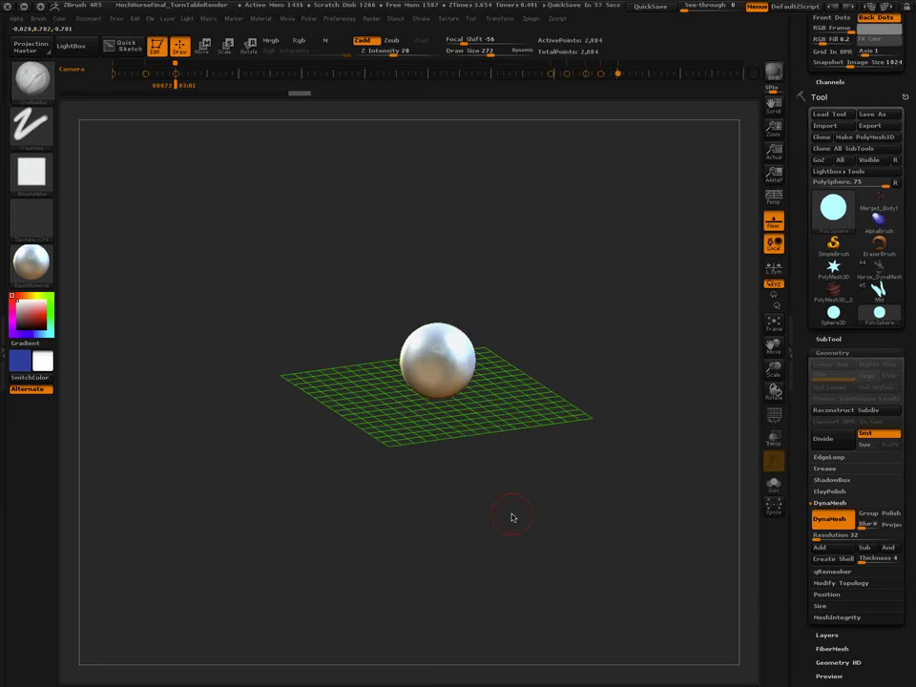
# Reveal the floor grid's Front-Back, Up-Down and Left-Right map settings and preview the assigned horse reference images.
pyautogui.click(895, 183)
pyautogui.moveTo(911, 183); pyautogui.dragTo(914, 287)
pyautogui.scroll(2, 911, 286)
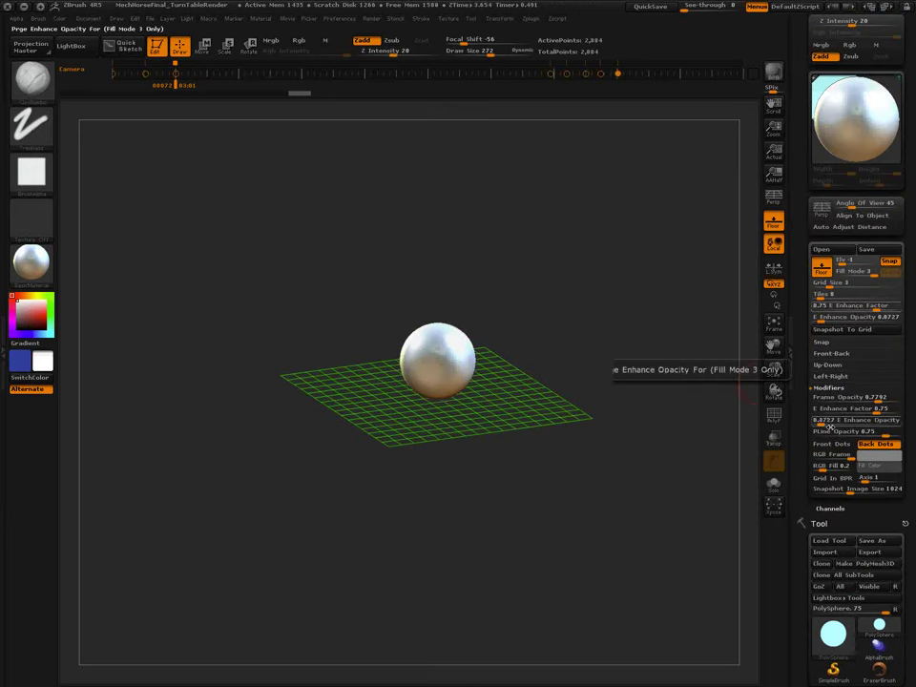
pyautogui.click(831, 353)
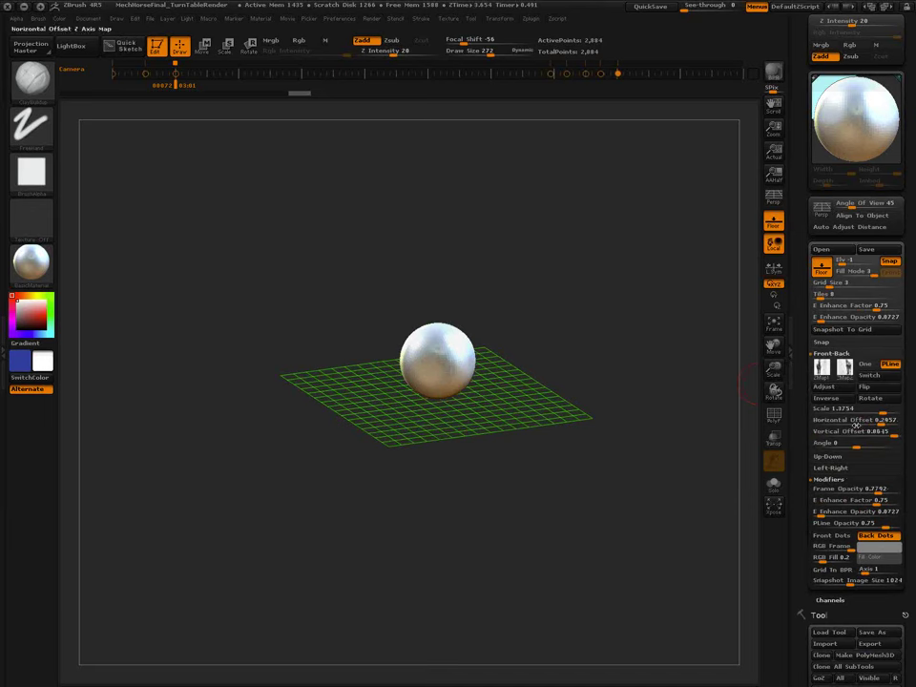
pyautogui.click(828, 457)
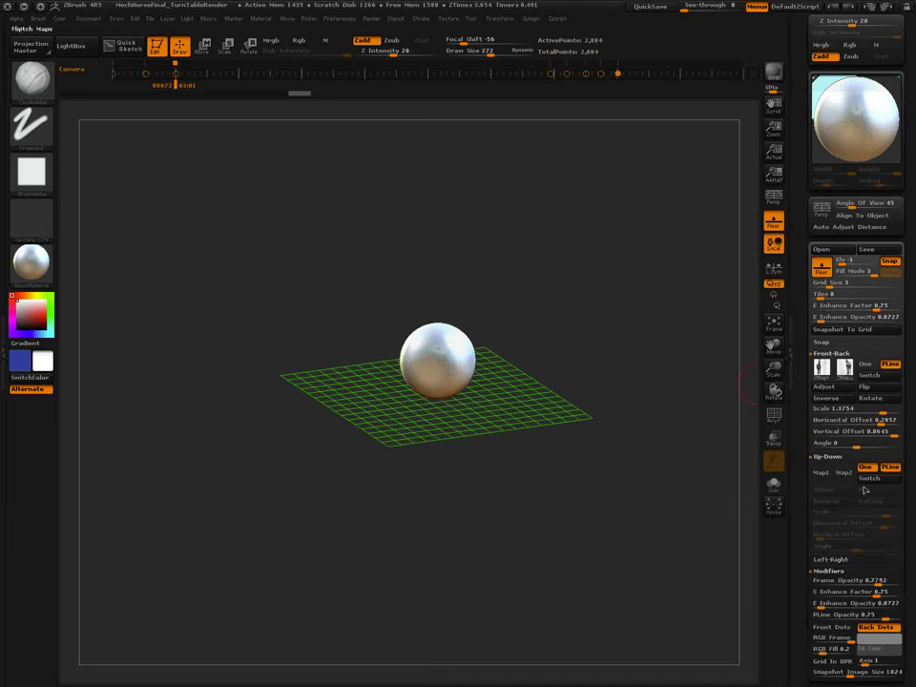
pyautogui.click(842, 561)
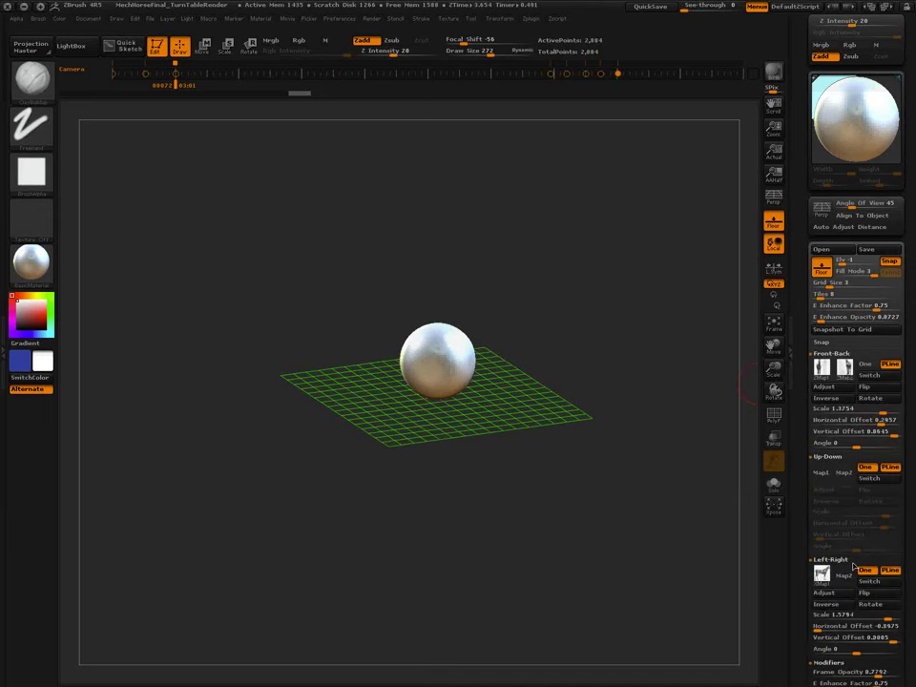
pyautogui.moveTo(820, 574)
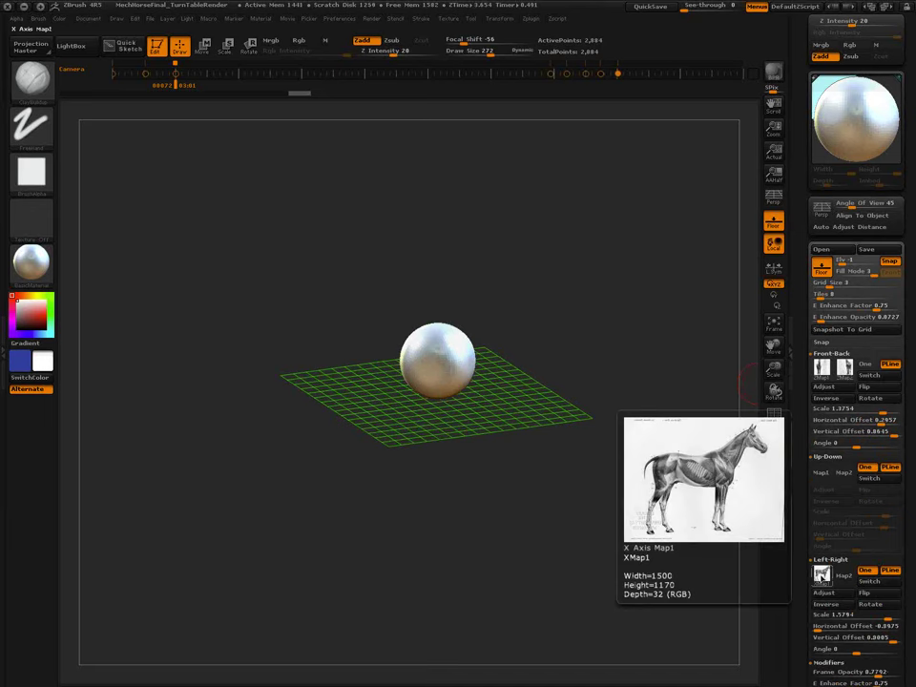
pyautogui.moveTo(820, 367)
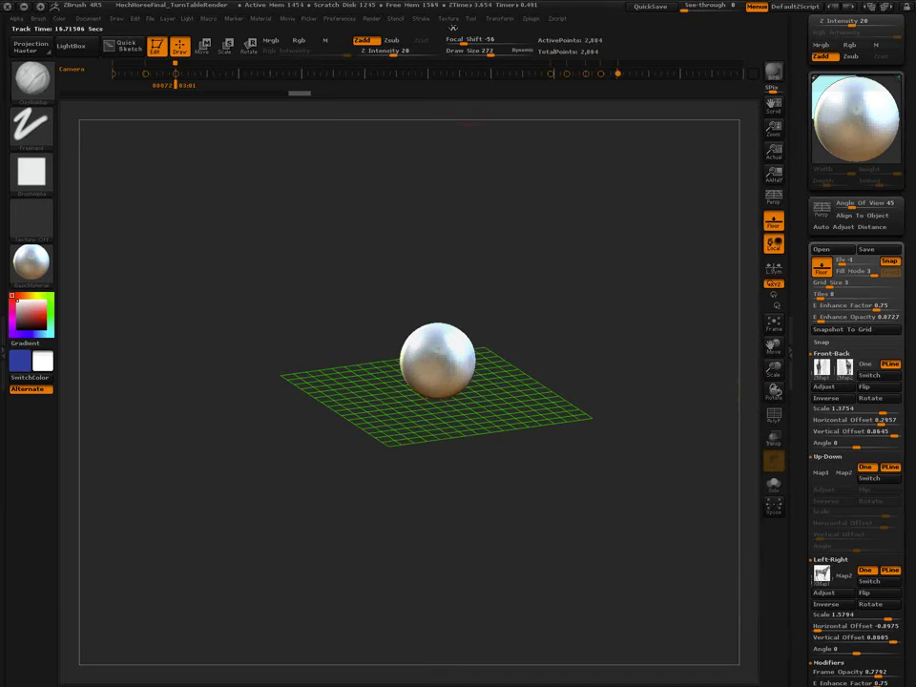
# Examine the horse anatomy images in the texture library.
pyautogui.click(449, 18)
pyautogui.moveTo(531, 196)
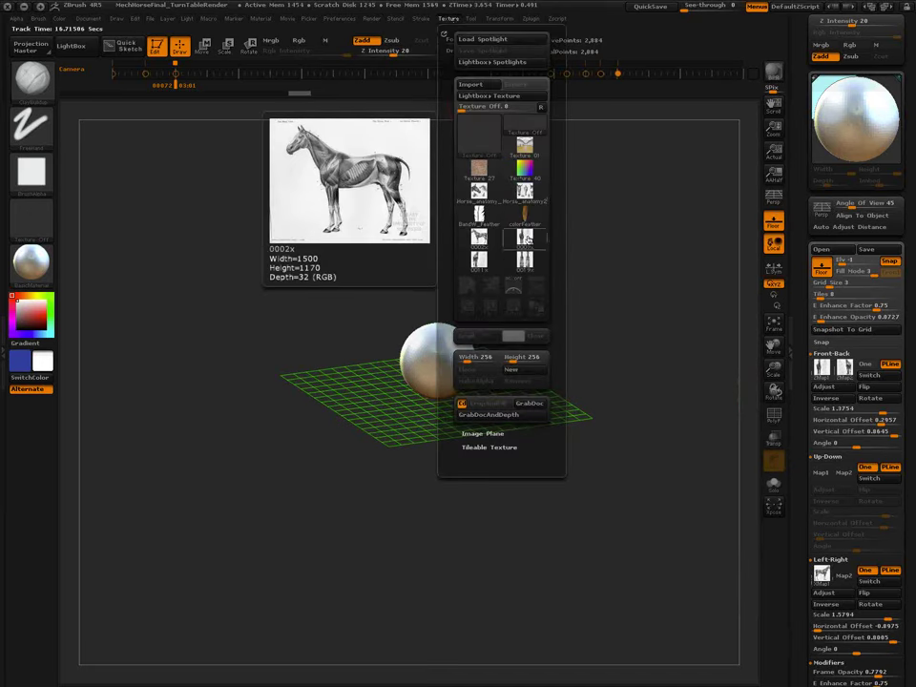
pyautogui.moveTo(527, 256)
pyautogui.moveTo(479, 262)
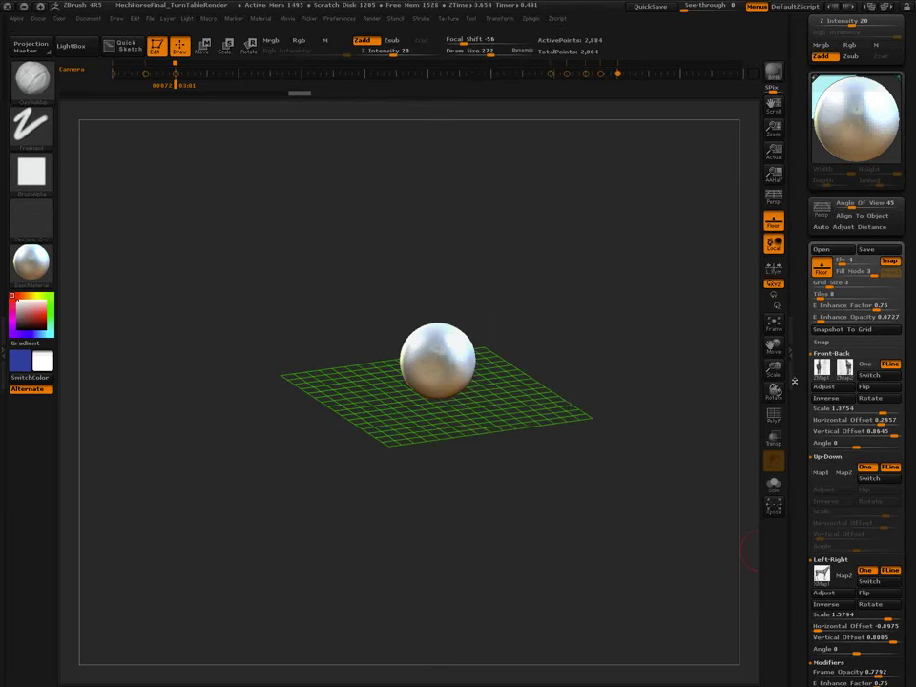
# Switch the floor grid off and on again and display the X, Y and Z grids with their horse reference planes.
pyautogui.click(773, 220)
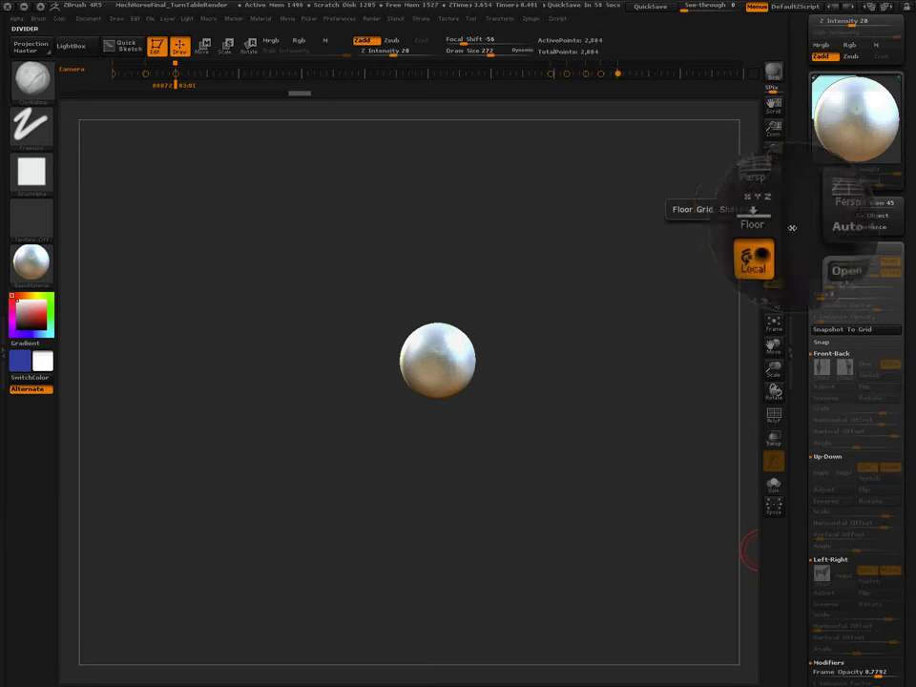
pyautogui.click(774, 228)
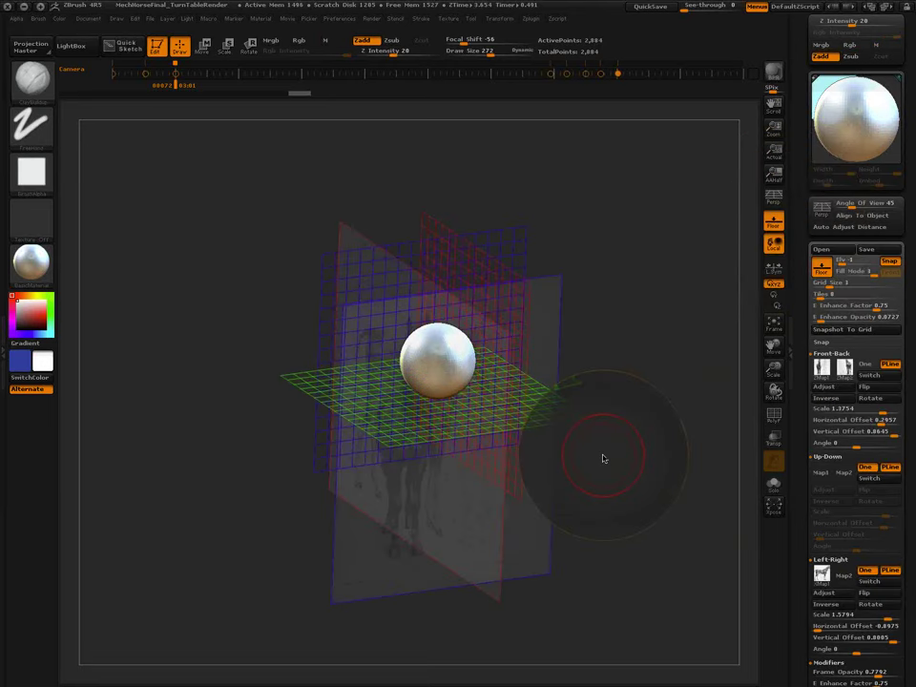
pyautogui.moveTo(597, 472)
pyautogui.mouseDown()
pyautogui.moveTo(621, 467)
pyautogui.moveTo(573, 459)
pyautogui.moveTo(597, 462)
pyautogui.mouseUp()
pyautogui.moveTo(598, 529)
pyautogui.mouseDown()
pyautogui.moveTo(597, 517)
pyautogui.moveTo(587, 518)
pyautogui.mouseUp()
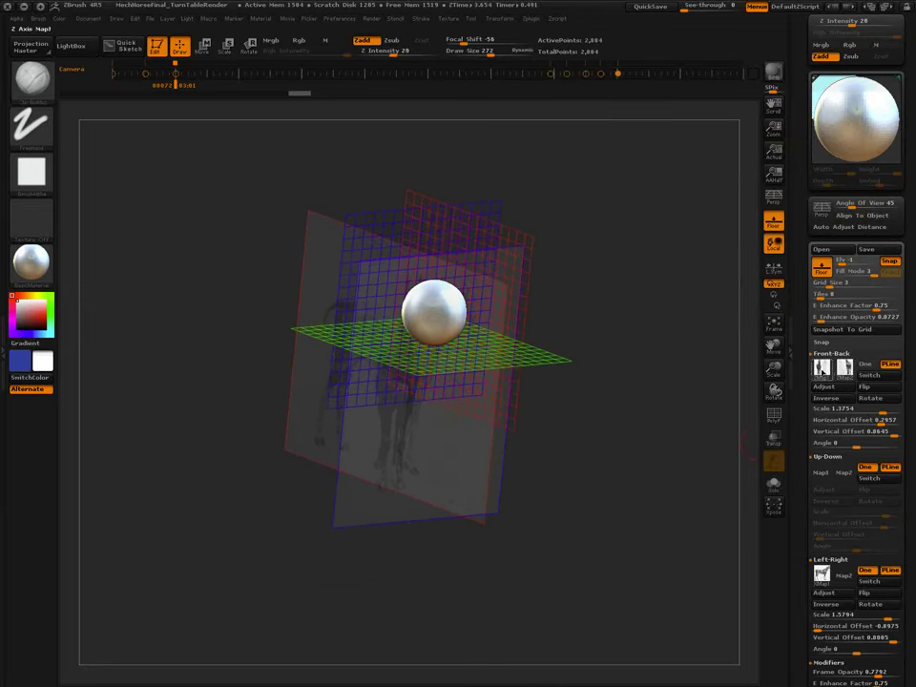
# Raise the grid's Edge Enhance Opacity to about 0.77 and view the horse reference squarely from the side.
pyautogui.moveTo(841, 370)
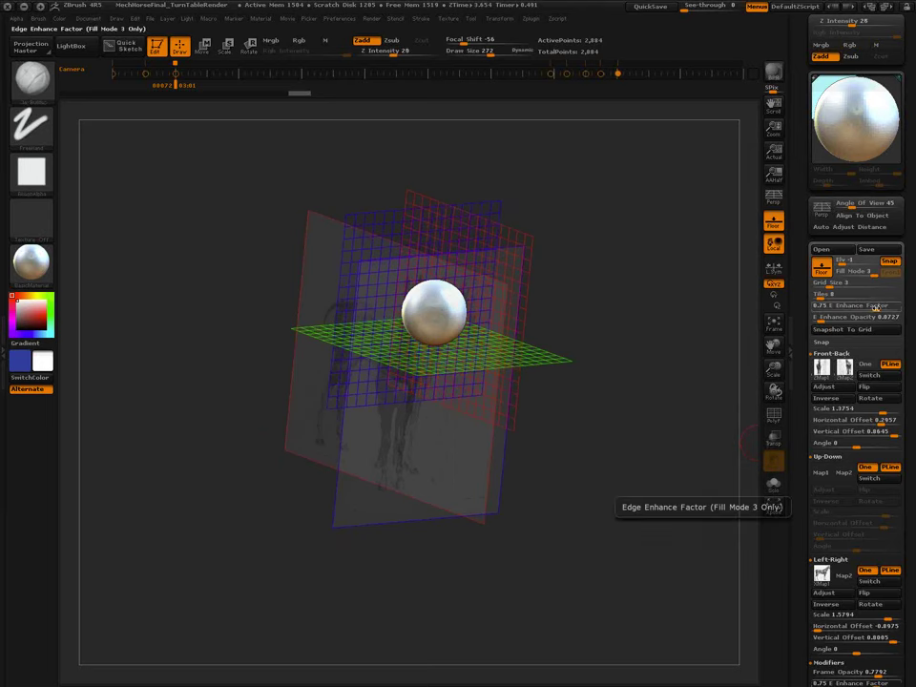
pyautogui.moveTo(848, 316); pyautogui.dragTo(868, 324)
pyautogui.moveTo(596, 499)
pyautogui.mouseDown()
pyautogui.moveTo(626, 511)
pyautogui.moveTo(609, 501)
pyautogui.mouseUp()
pyautogui.keyDown('shift'); pyautogui.moveTo(551, 509); pyautogui.dragTo(570, 481); pyautogui.keyUp('shift')
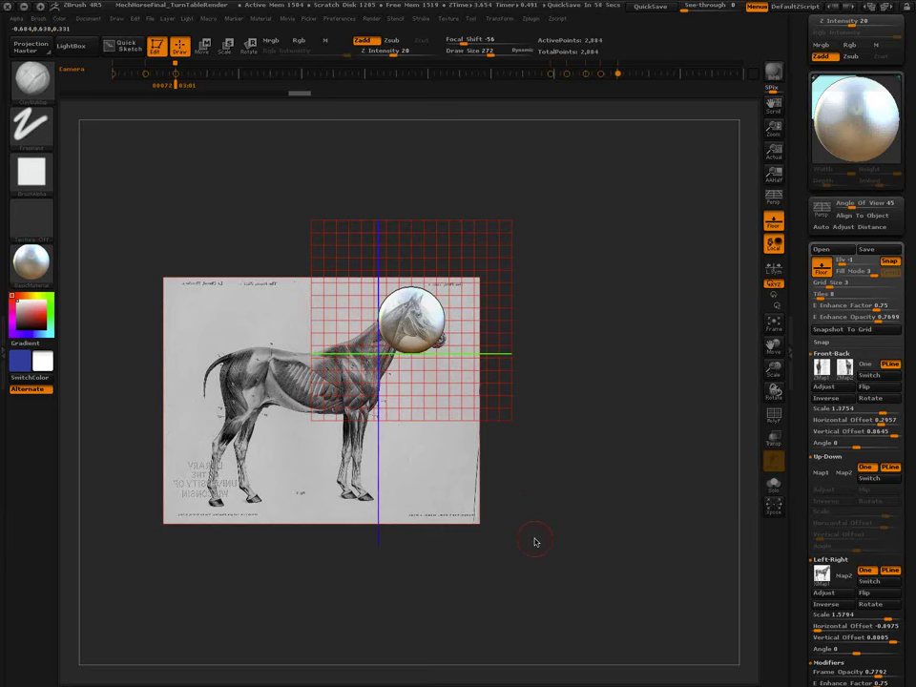
# Snap the grids and reference planes to the mesh, and view the sphere against the front horse reference.
pyautogui.click(824, 341)
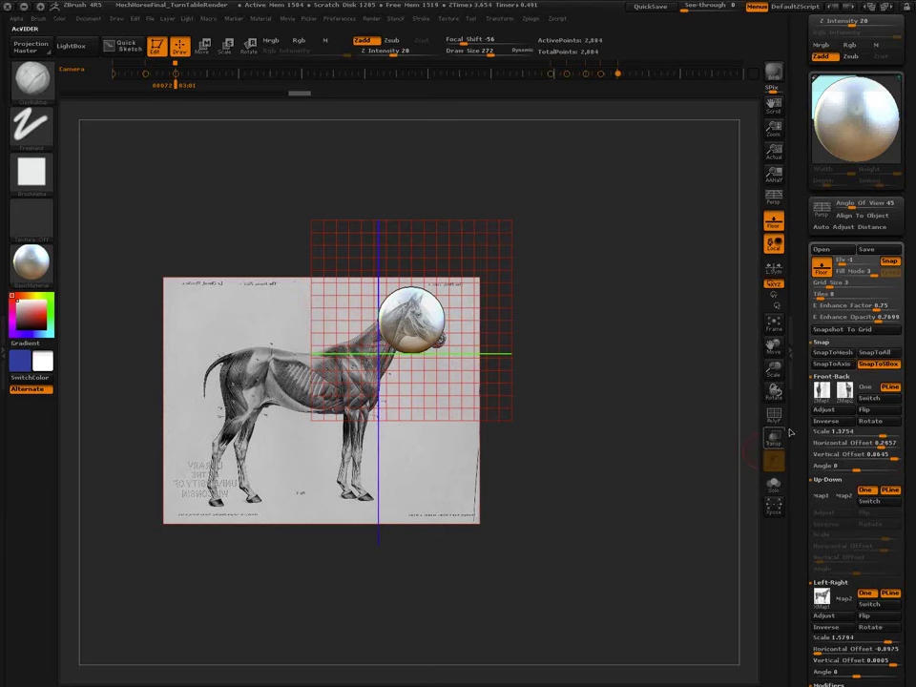
pyautogui.click(830, 353)
pyautogui.moveTo(640, 409); pyautogui.dragTo(623, 430)
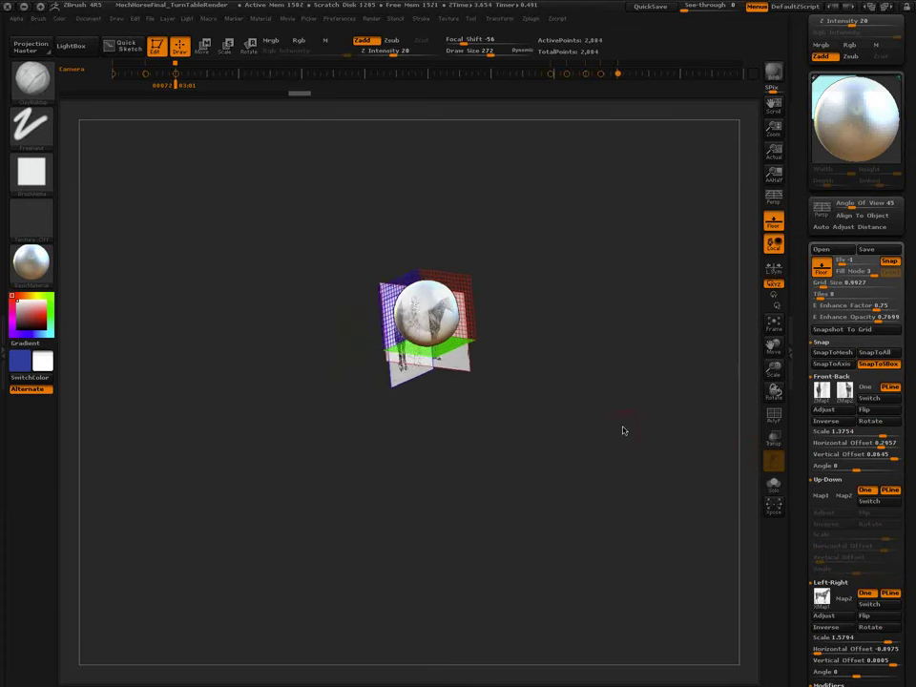
pyautogui.keyDown('alt'); pyautogui.moveTo(450, 359); pyautogui.dragTo(550, 560); pyautogui.keyUp('alt')
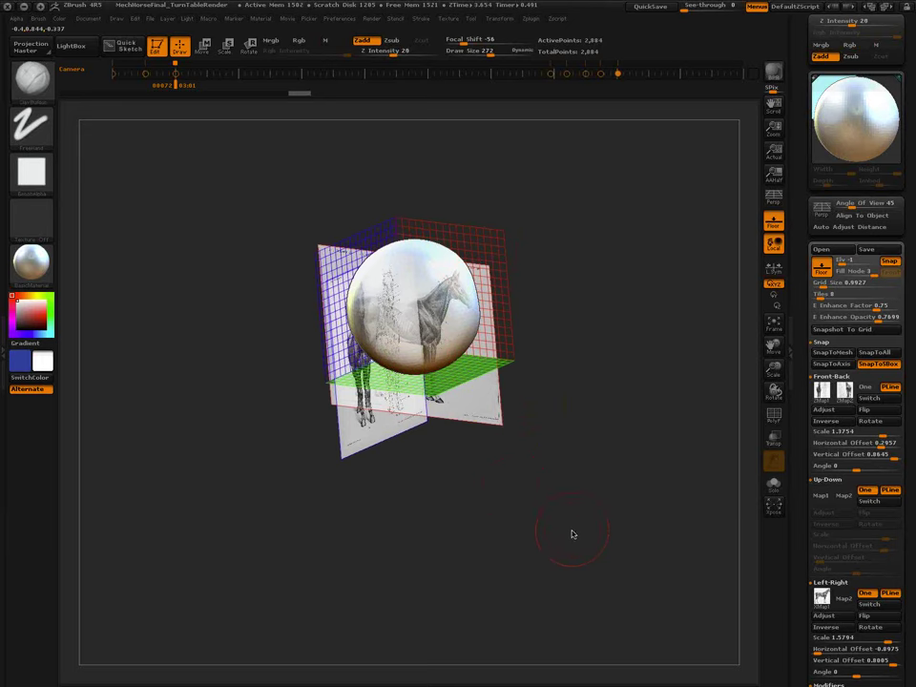
pyautogui.moveTo(578, 533)
pyautogui.mouseDown()
pyautogui.moveTo(592, 526)
pyautogui.moveTo(577, 527)
pyautogui.moveTo(581, 510)
pyautogui.mouseUp()
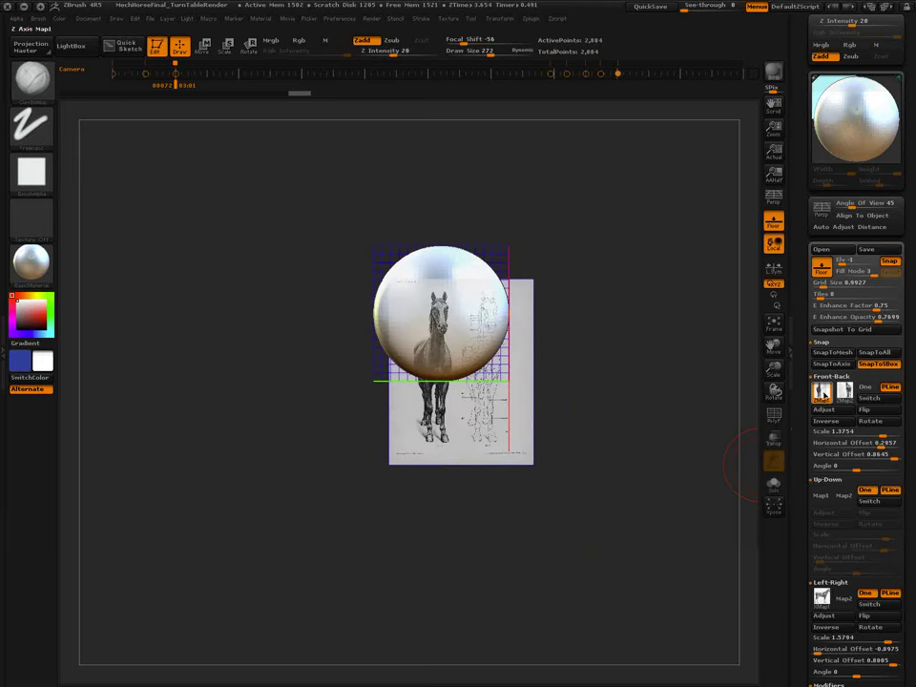
# Replace the first Front-Back map with the Horse_anatomy2 texture.
pyautogui.moveTo(821, 392)
pyautogui.click(821, 392)
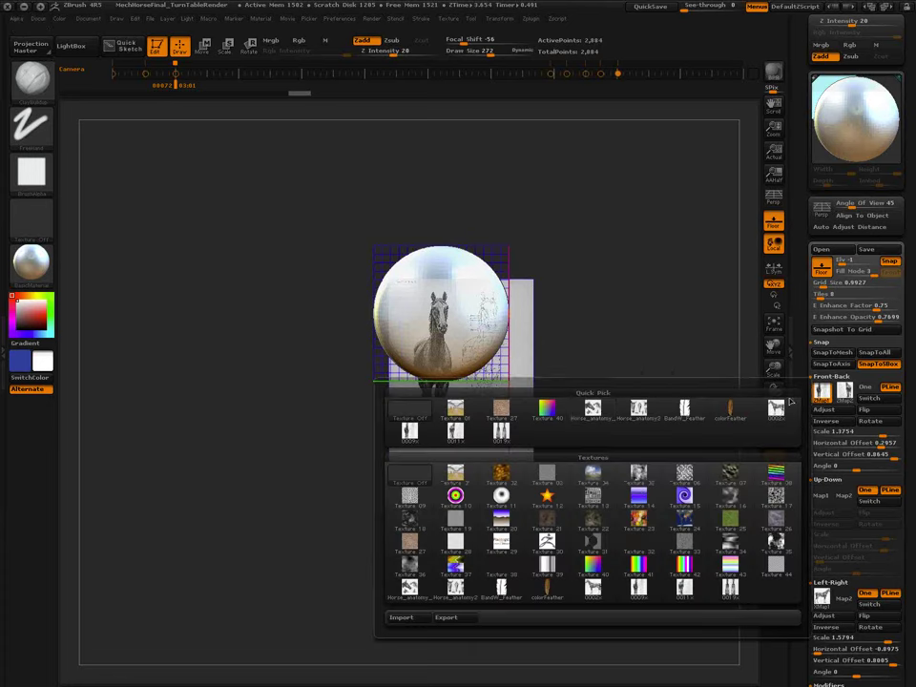
pyautogui.click(640, 412)
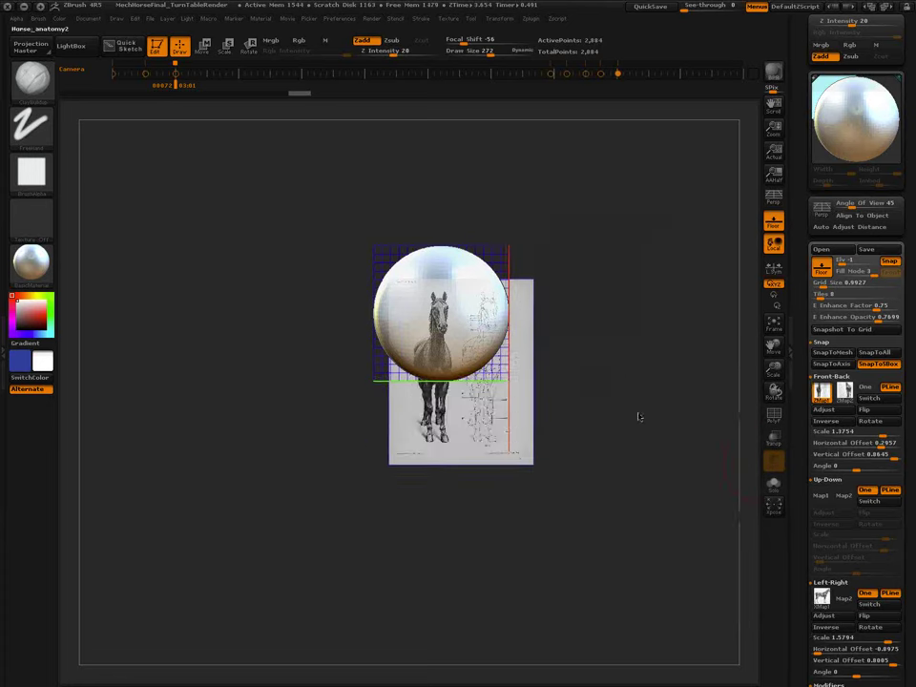
# Set the first Front-Back map's scale to 1 and its horizontal and vertical offsets to 0.
pyautogui.click(884, 436)
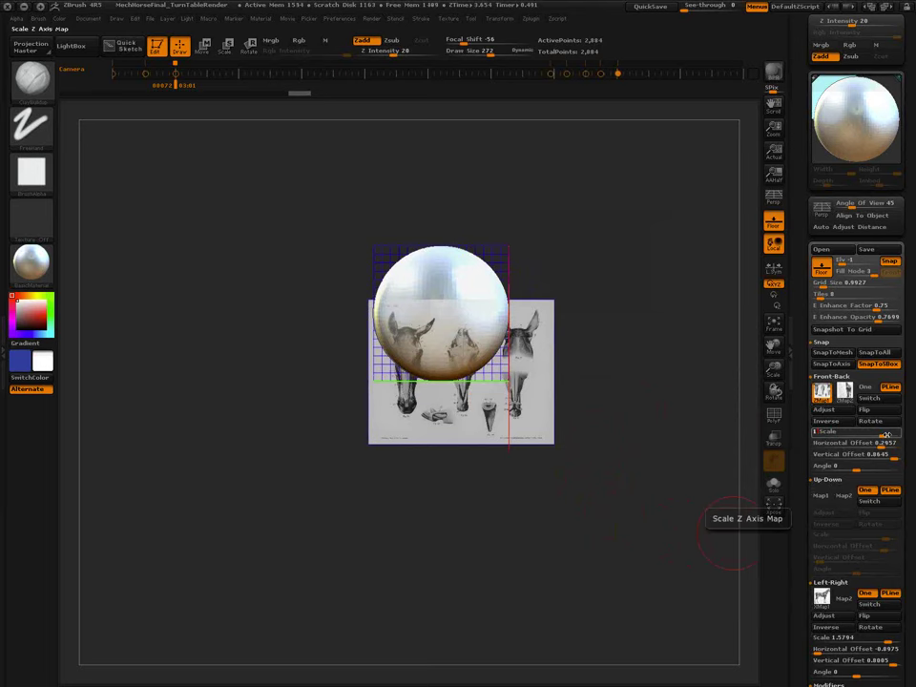
pyautogui.write('1')
pyautogui.press('Return')
pyautogui.click(885, 444)
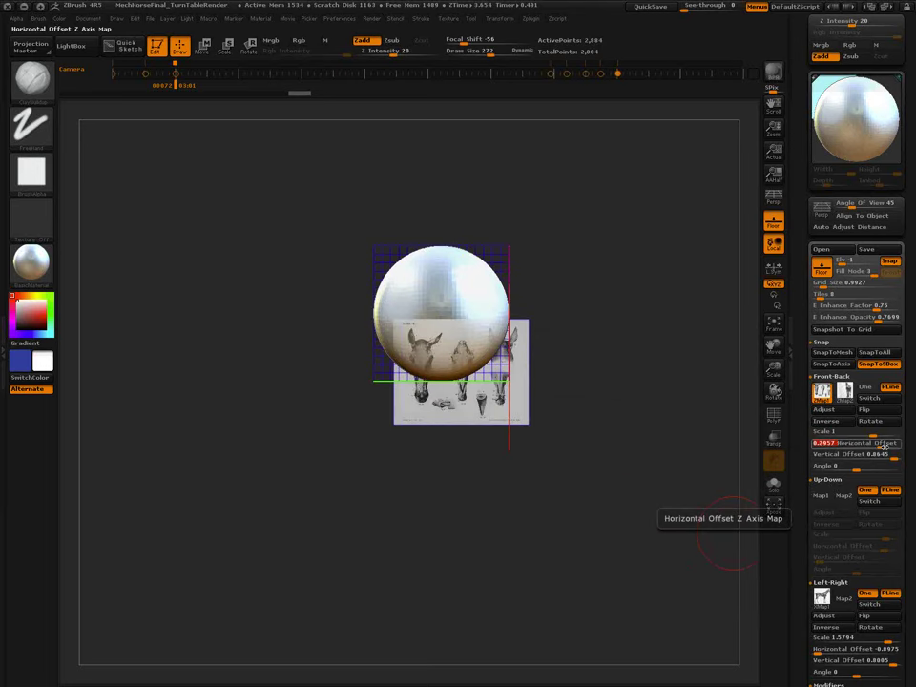
pyautogui.write('0')
pyautogui.press('Return')
pyautogui.click(894, 456)
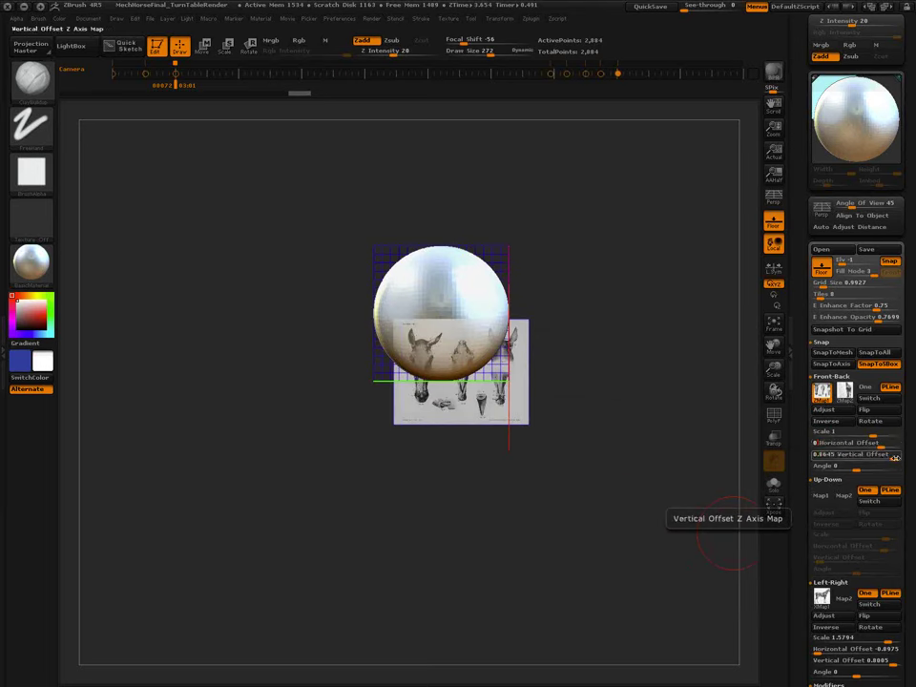
pyautogui.write('0')
pyautogui.press('Return')
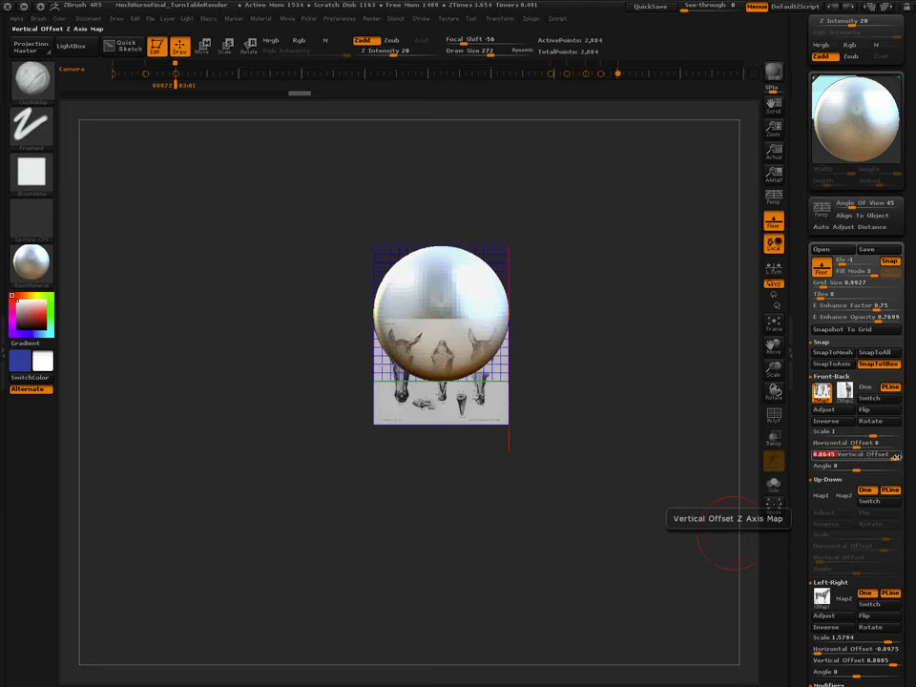
# Reduce the brush draw size to 130 and raise the grid's Edge Enhance Factor to about 0.99.
pyautogui.moveTo(567, 499)
pyautogui.mouseDown()
pyautogui.moveTo(558, 495)
pyautogui.moveTo(569, 470)
pyautogui.mouseUp()
pyautogui.keyDown('ctrl'); pyautogui.moveTo(569, 469); pyautogui.dragTo(589, 473, button='right'); pyautogui.keyUp('ctrl')
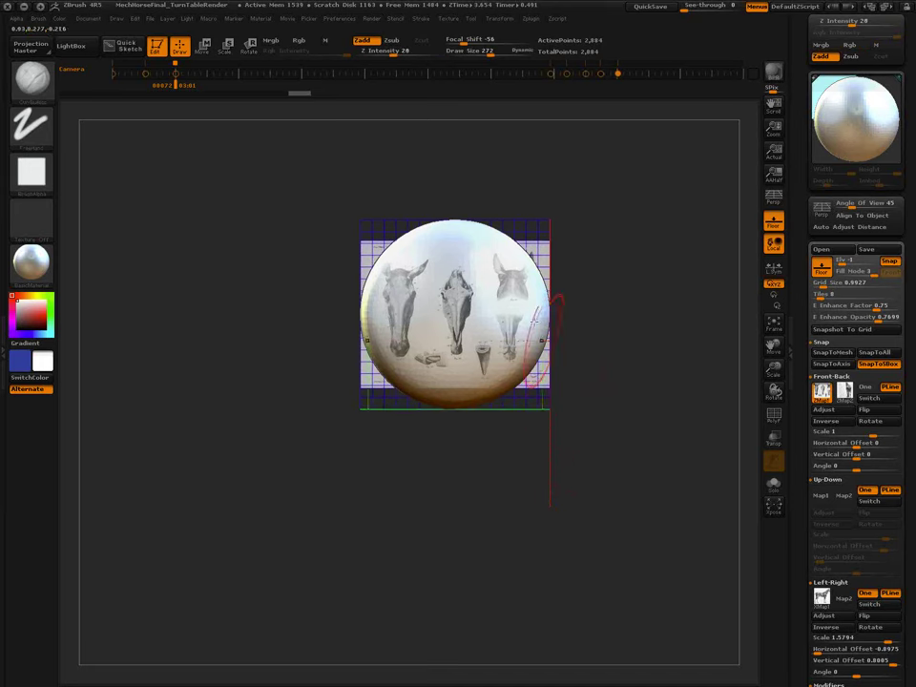
pyautogui.press('s')
pyautogui.moveTo(652, 432); pyautogui.dragTo(639, 431)
pyautogui.moveTo(876, 310); pyautogui.dragTo(898, 312)
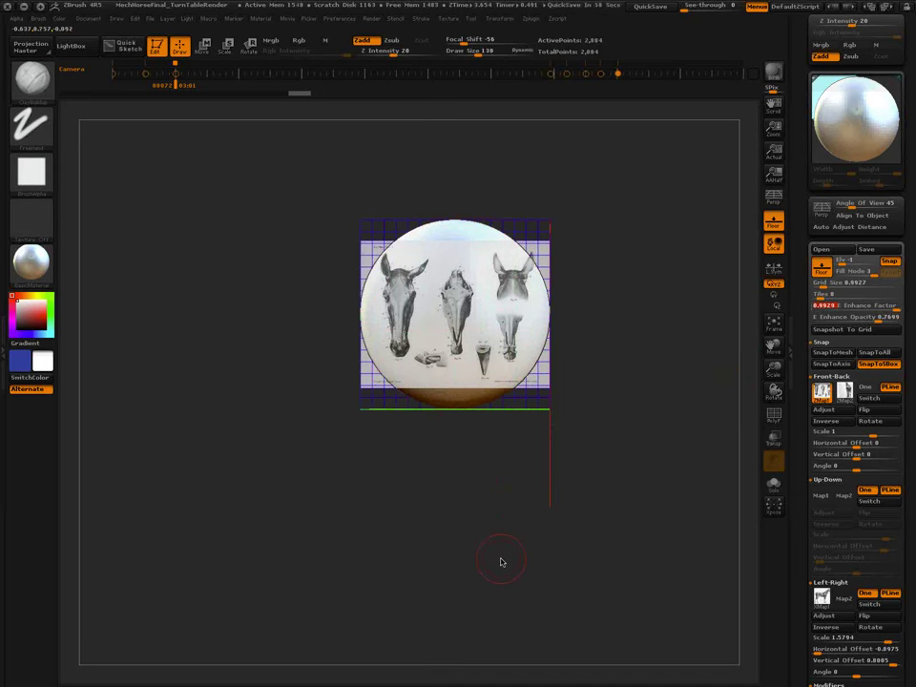
# Set the Left-Right map's scale to 1 and its horizontal and vertical offsets to 0.
pyautogui.moveTo(906, 548); pyautogui.dragTo(898, 503)
pyautogui.moveTo(501, 426); pyautogui.dragTo(571, 426)
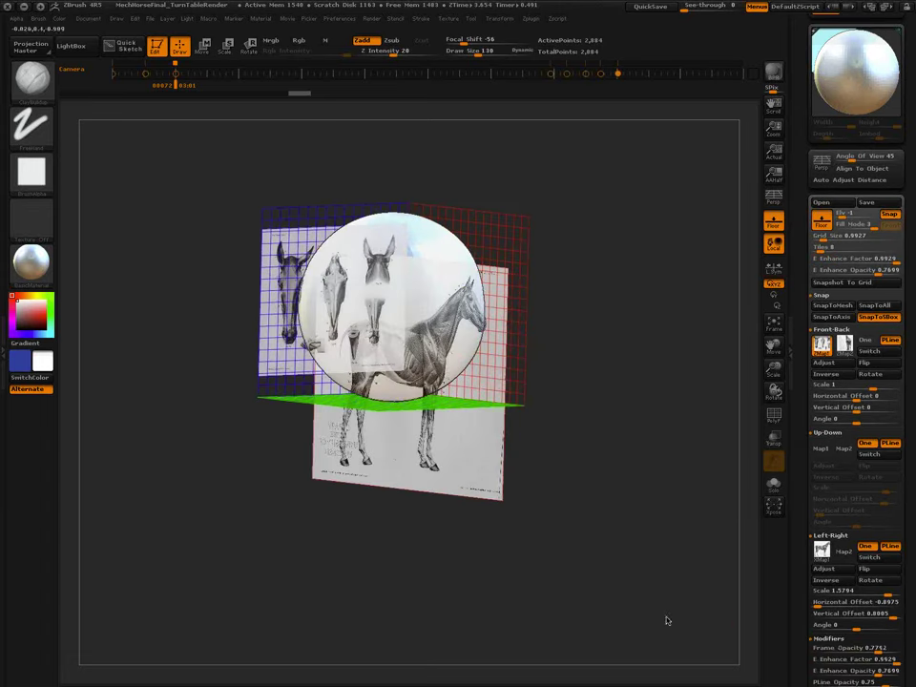
pyautogui.click(890, 592)
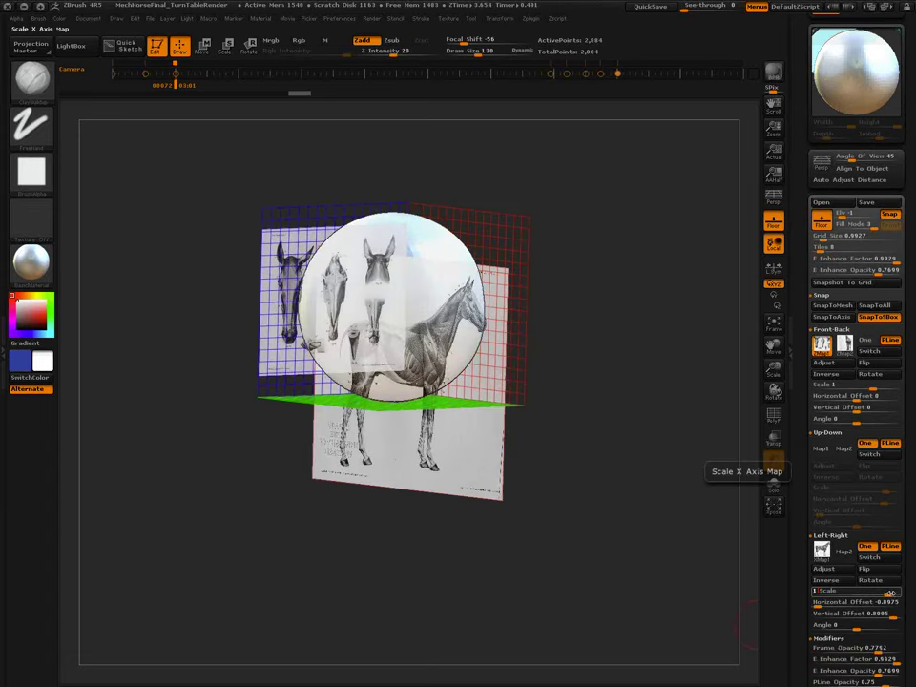
pyautogui.press('Return')
pyautogui.click(825, 602)
pyautogui.write('0')
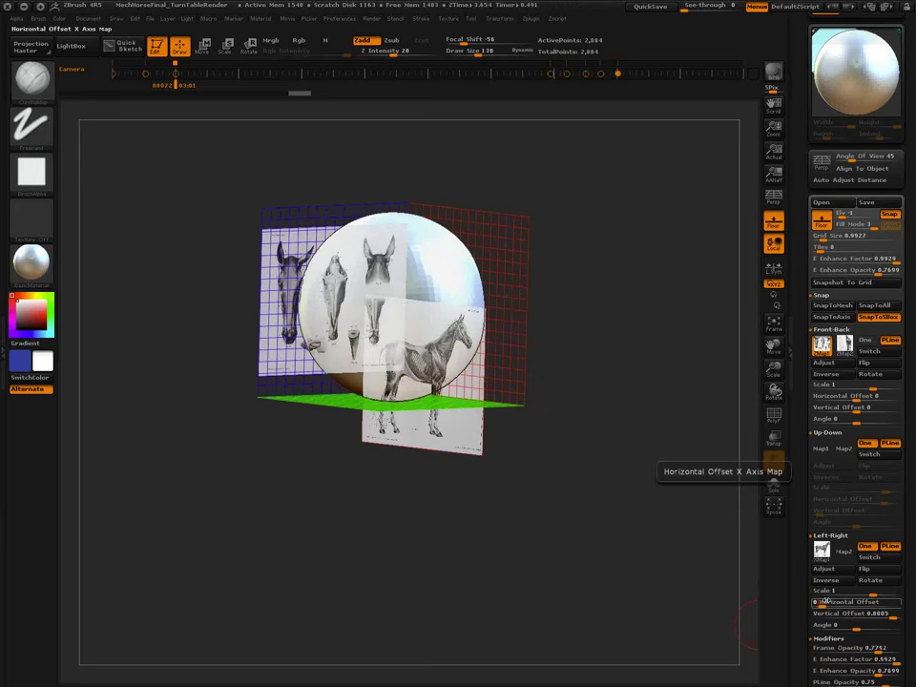
pyautogui.press('Return')
pyautogui.click(864, 614)
pyautogui.write('0')
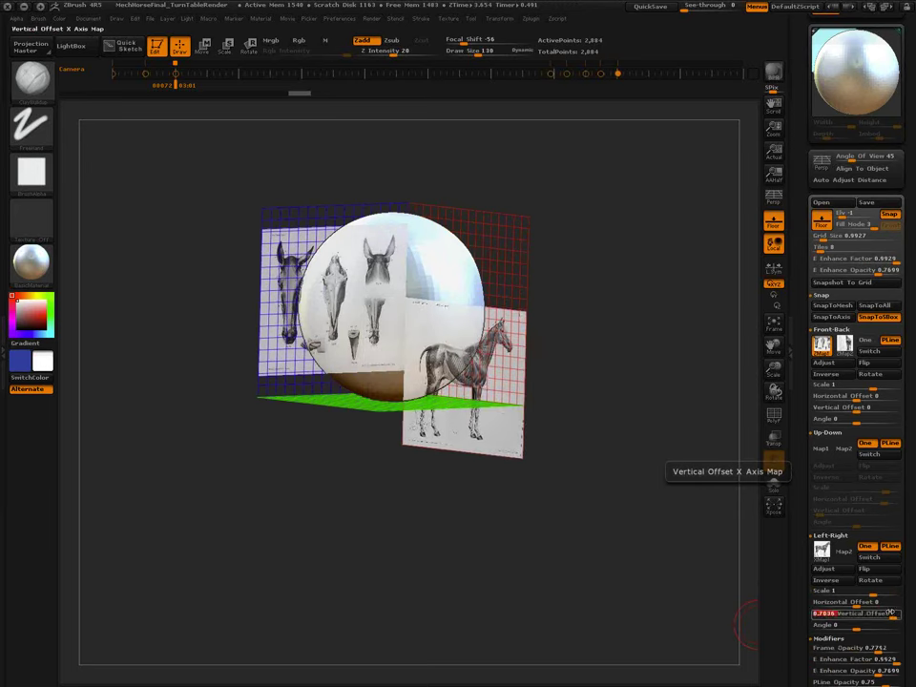
pyautogui.press('Return')
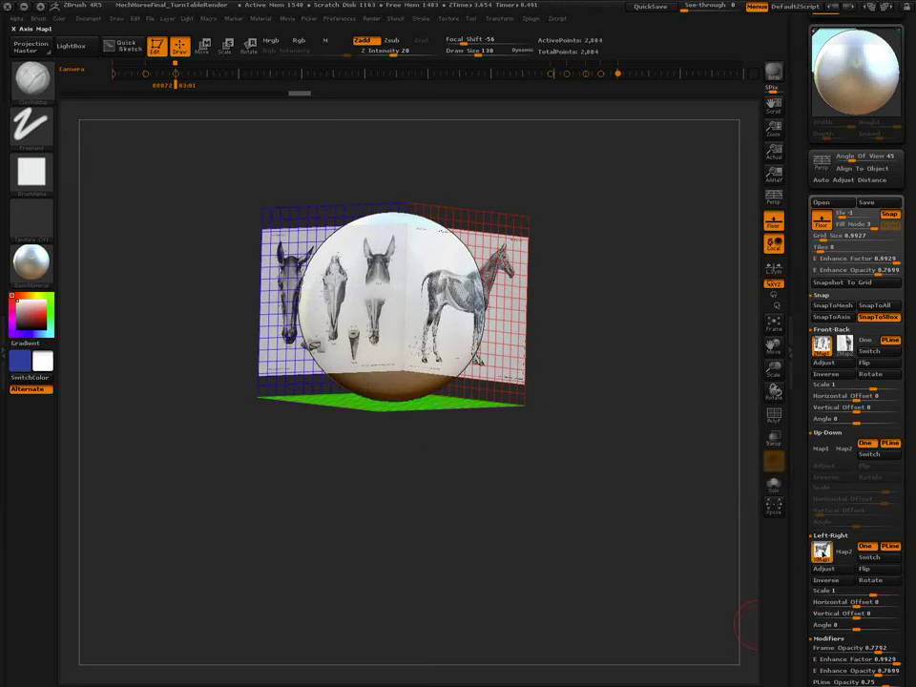
# Replace the Left-Right map with the horse anatomy texture of side-view heads, and view both reference planes around the sphere.
pyautogui.click(822, 551)
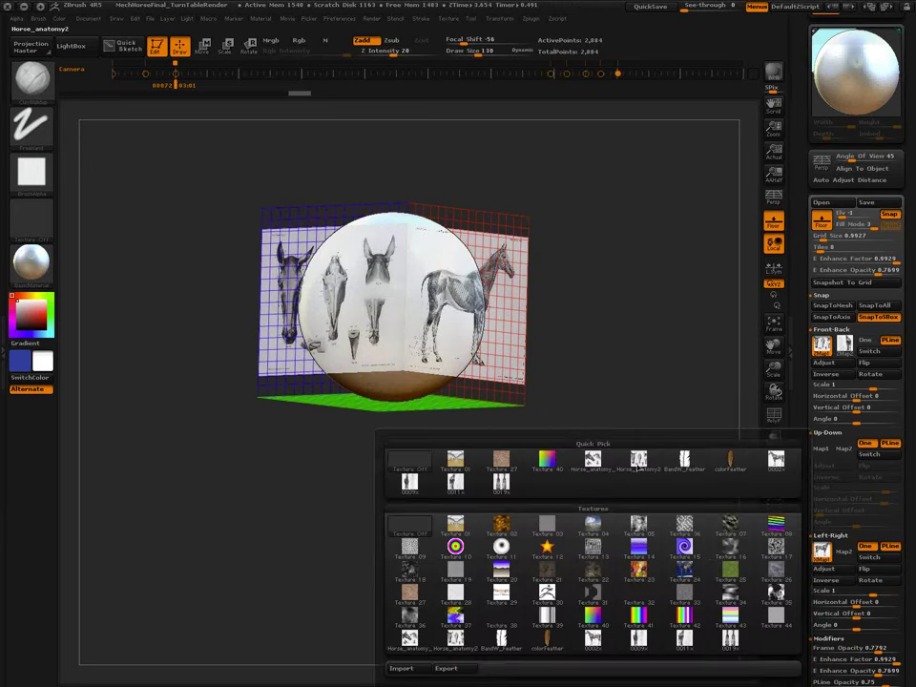
pyautogui.click(593, 461)
pyautogui.moveTo(564, 478); pyautogui.dragTo(569, 453)
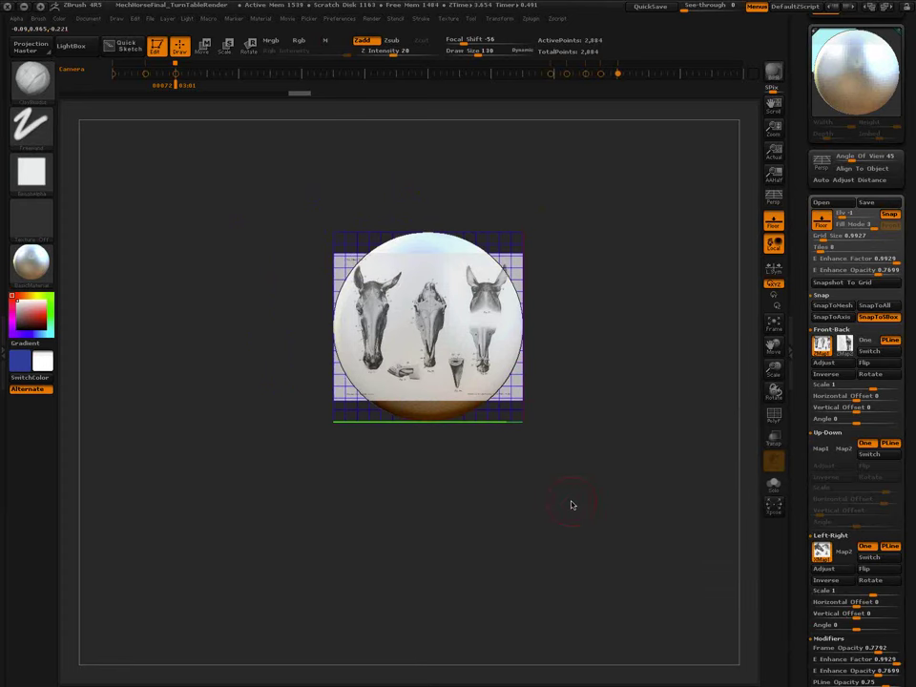
pyautogui.moveTo(571, 504); pyautogui.dragTo(627, 552)
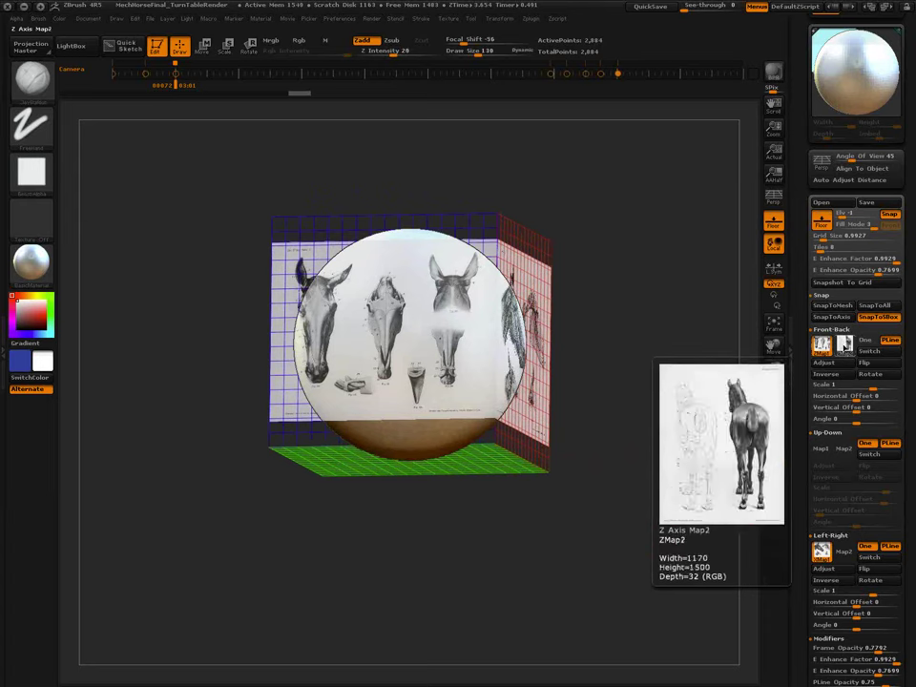
# Switch back and forth between the two Front-Back maps, ending on the horse head image.
pyautogui.click(870, 351)
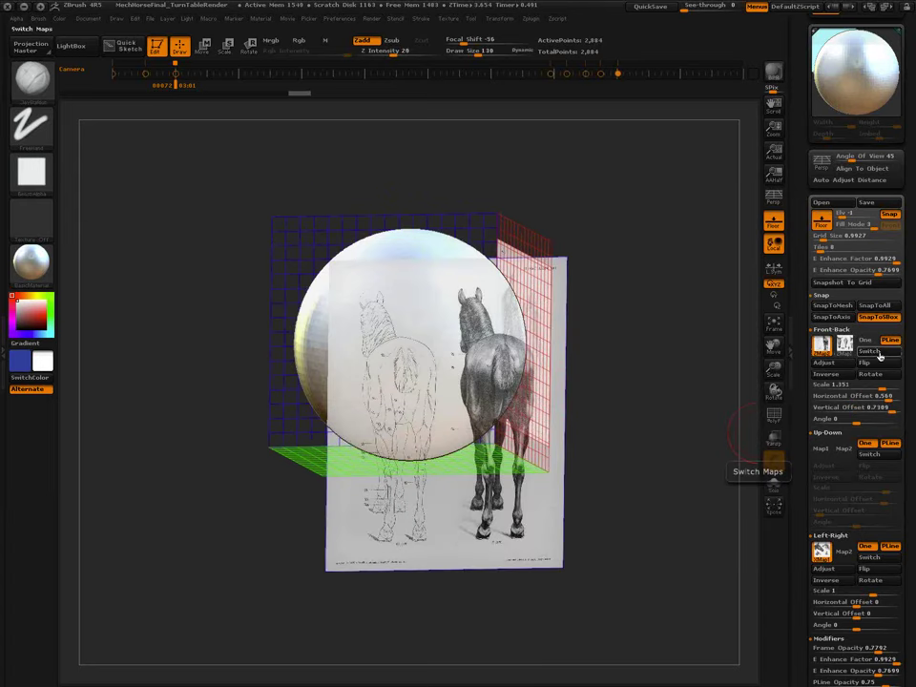
pyautogui.click(879, 355)
pyautogui.click(878, 355)
pyautogui.click(879, 355)
pyautogui.moveTo(844, 346)
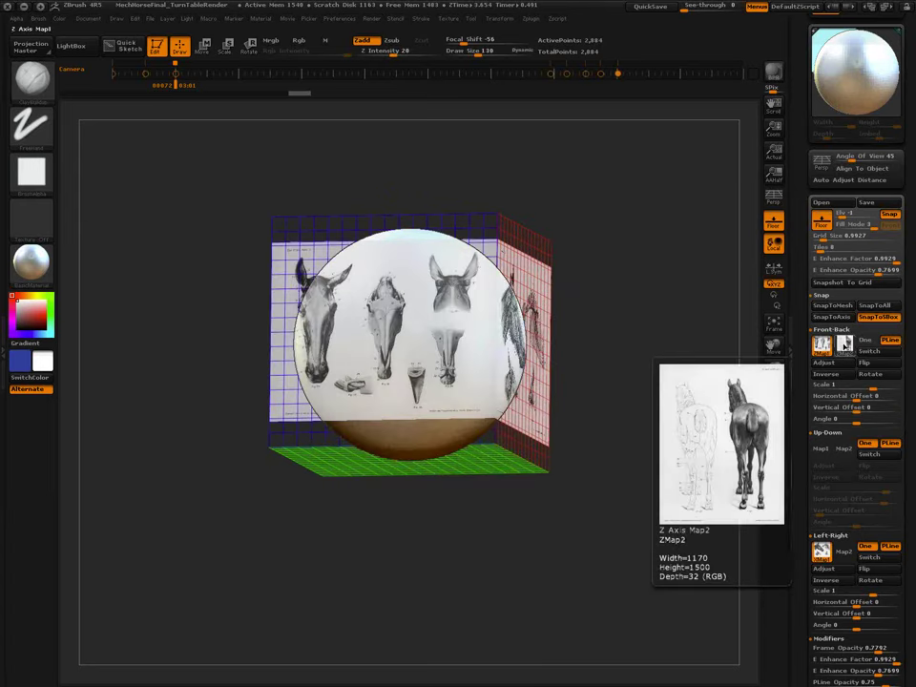
# Rotate the Front-Back map through a full turn in four successive rotations.
pyautogui.click(875, 375)
pyautogui.click(876, 376)
pyautogui.click(876, 376)
pyautogui.click(876, 376)
# Invert the Front-Back map and restore it, and try varying its scale, offsets and angle.
pyautogui.click(838, 378)
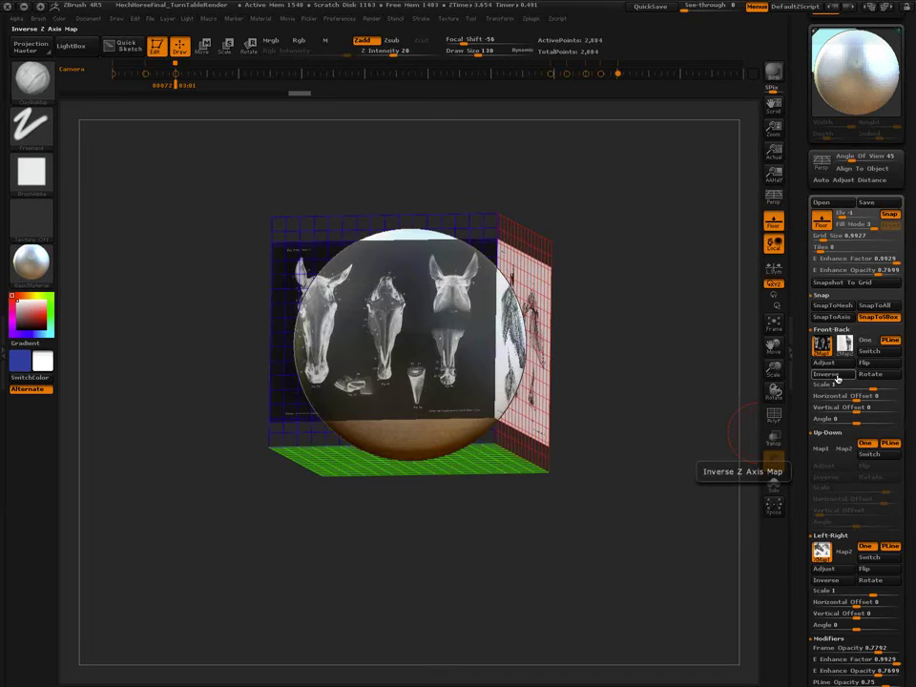
pyautogui.click(838, 378)
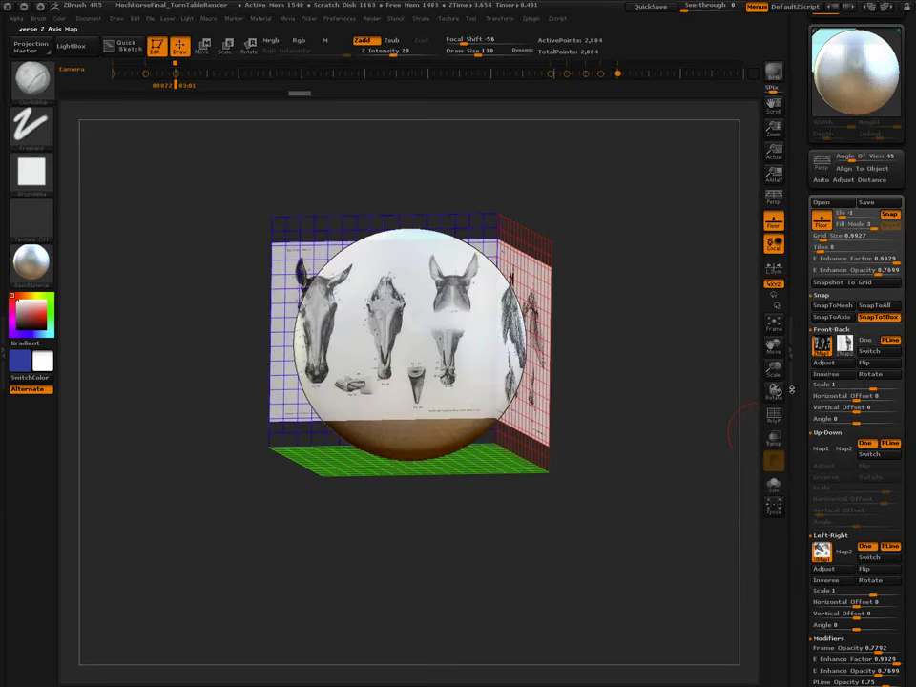
pyautogui.moveTo(881, 387)
pyautogui.mouseDown()
pyautogui.moveTo(873, 386)
pyautogui.moveTo(892, 386)
pyautogui.moveTo(870, 387)
pyautogui.mouseUp()
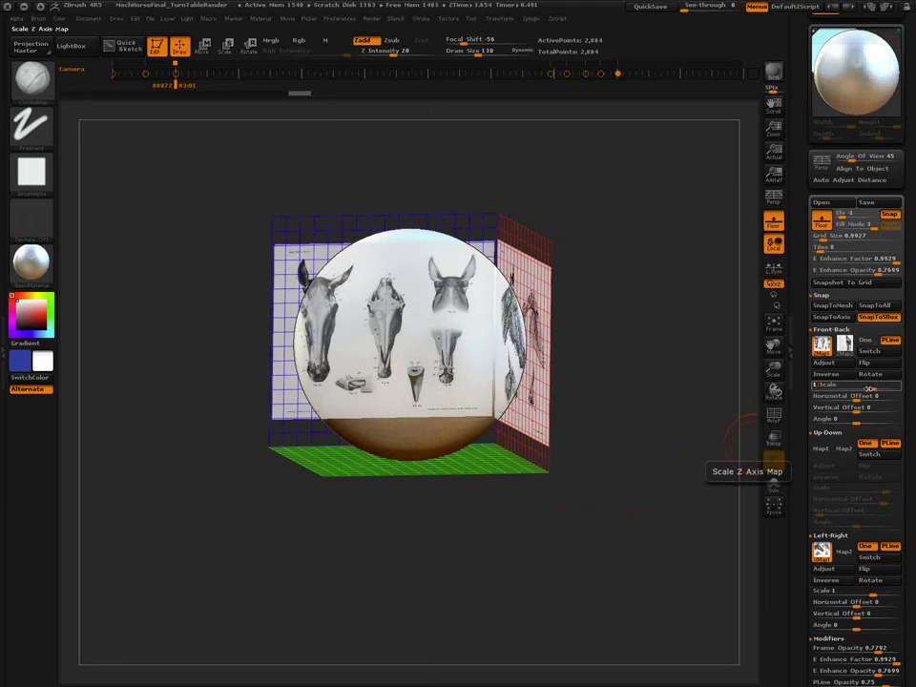
pyautogui.moveTo(856, 397); pyautogui.dragTo(858, 422)
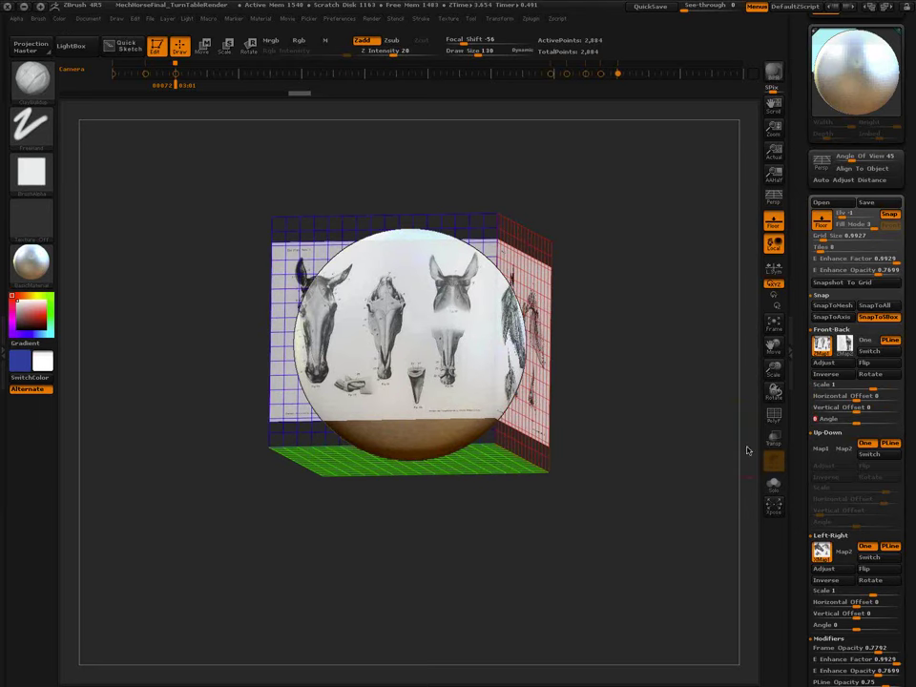
# Crop the Front-Back map to the front-view horse head, with crop origin 46, 45, width 259 and height 491.
pyautogui.click(833, 367)
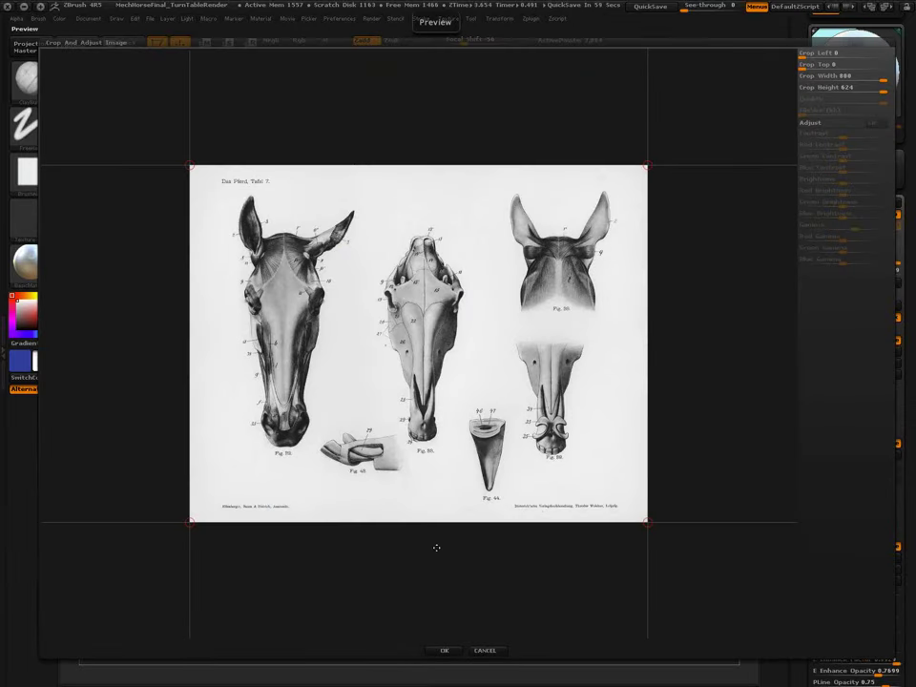
pyautogui.moveTo(609, 512); pyautogui.dragTo(364, 471)
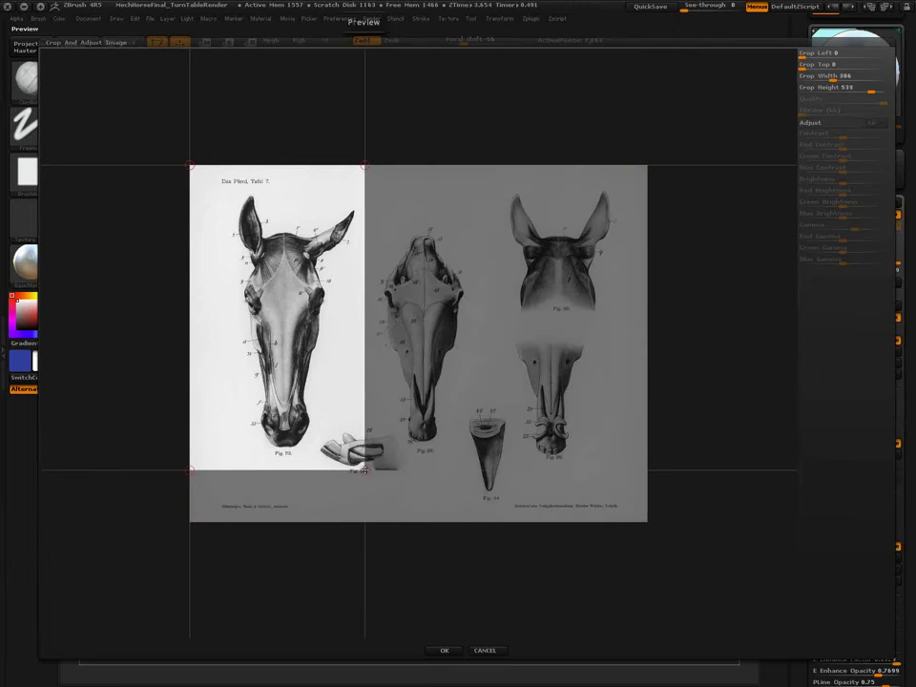
pyautogui.moveTo(191, 165); pyautogui.dragTo(216, 188)
pyautogui.moveTo(365, 470); pyautogui.dragTo(363, 467)
pyautogui.moveTo(365, 186); pyautogui.dragTo(363, 192)
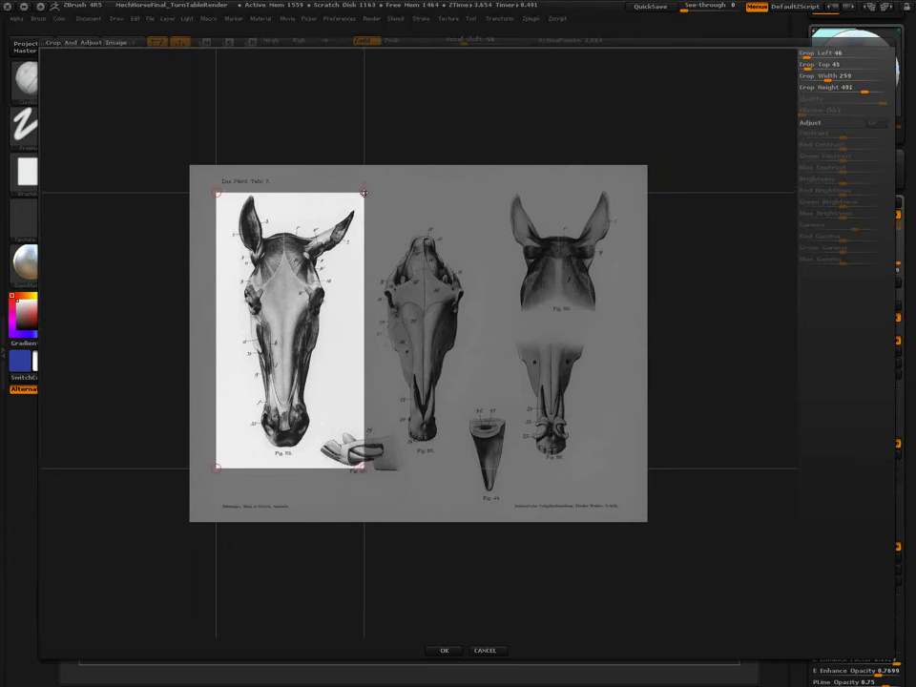
pyautogui.click(445, 650)
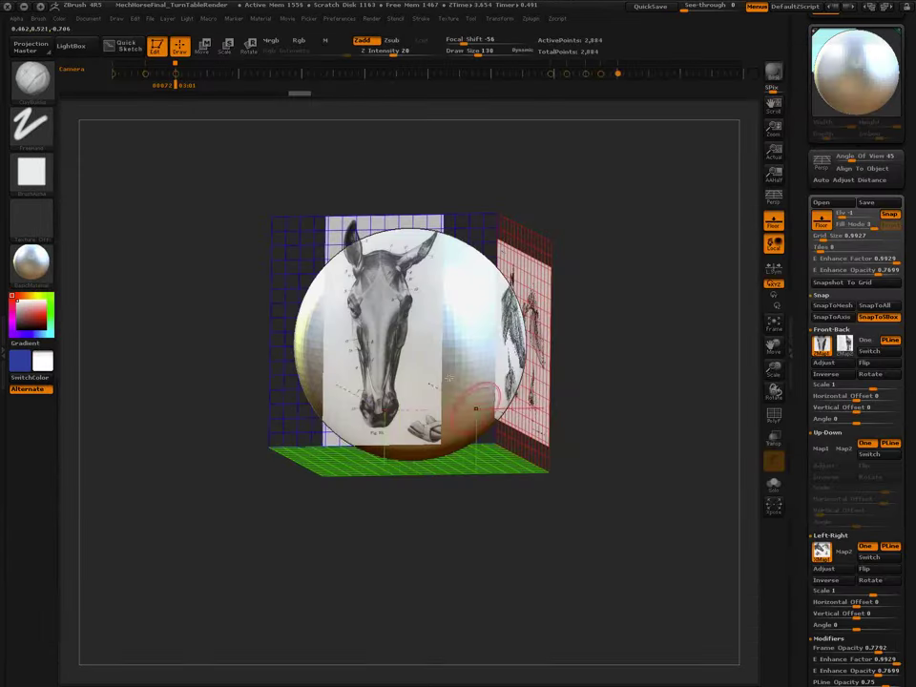
# Crop the Left-Right map around the large side-view horse head of Fig. 30, with crop width 772 and height 719.
pyautogui.moveTo(466, 566); pyautogui.dragTo(504, 564)
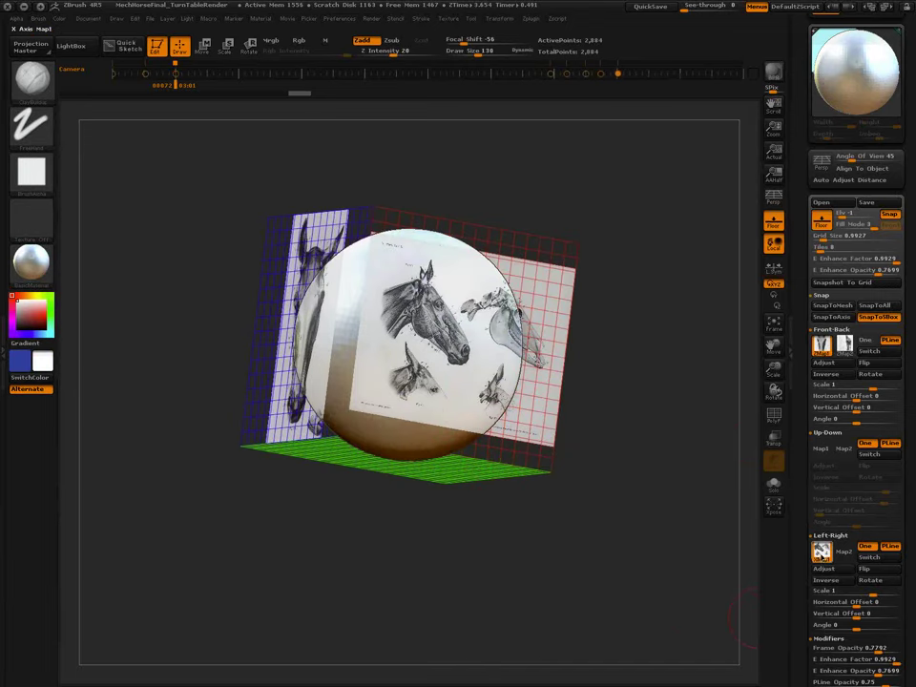
pyautogui.moveTo(821, 552)
pyautogui.click(823, 569)
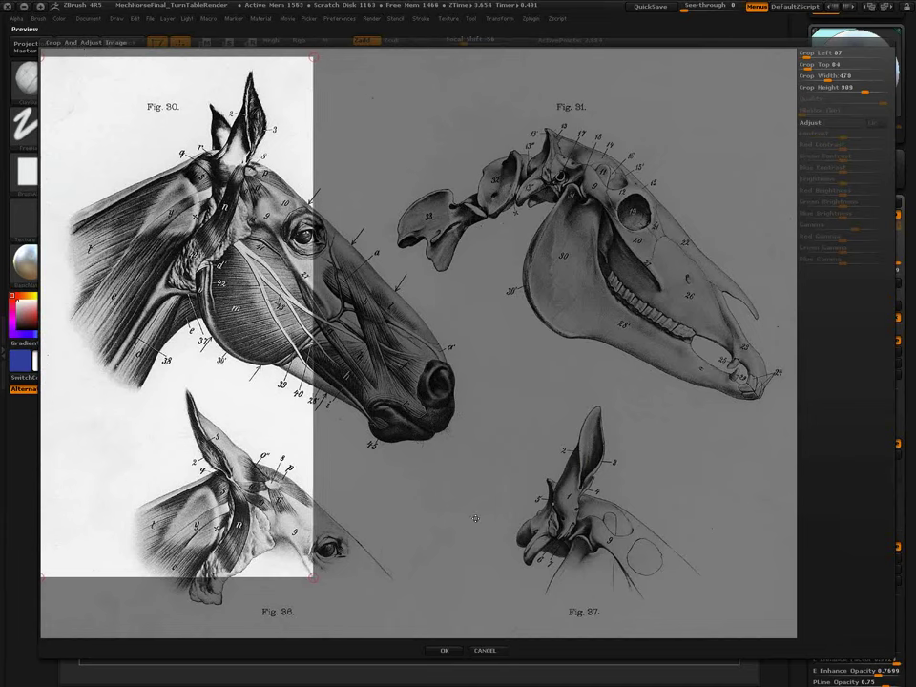
pyautogui.moveTo(324, 564); pyautogui.dragTo(494, 456)
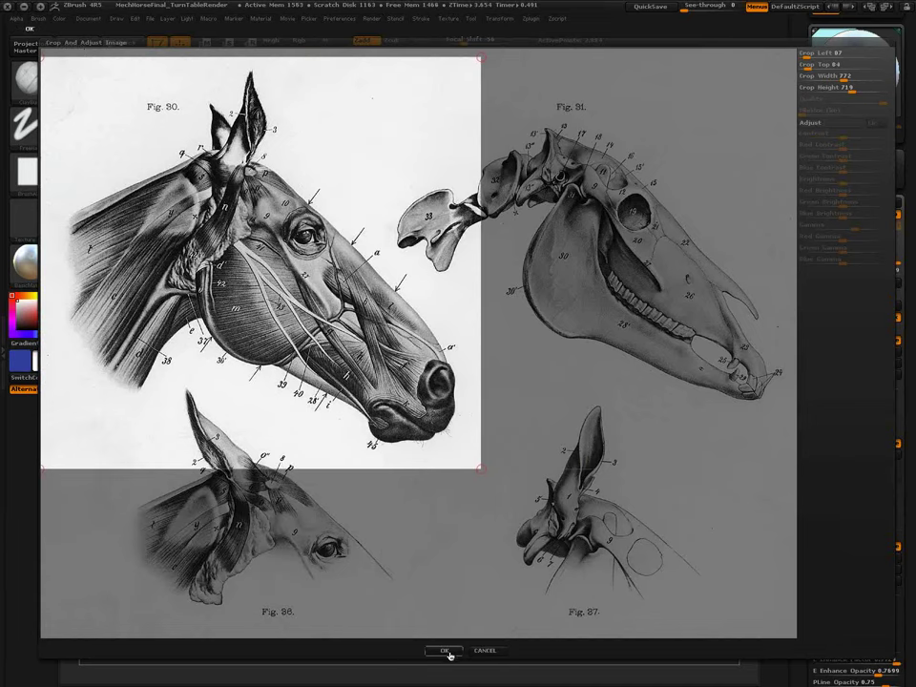
pyautogui.click(449, 648)
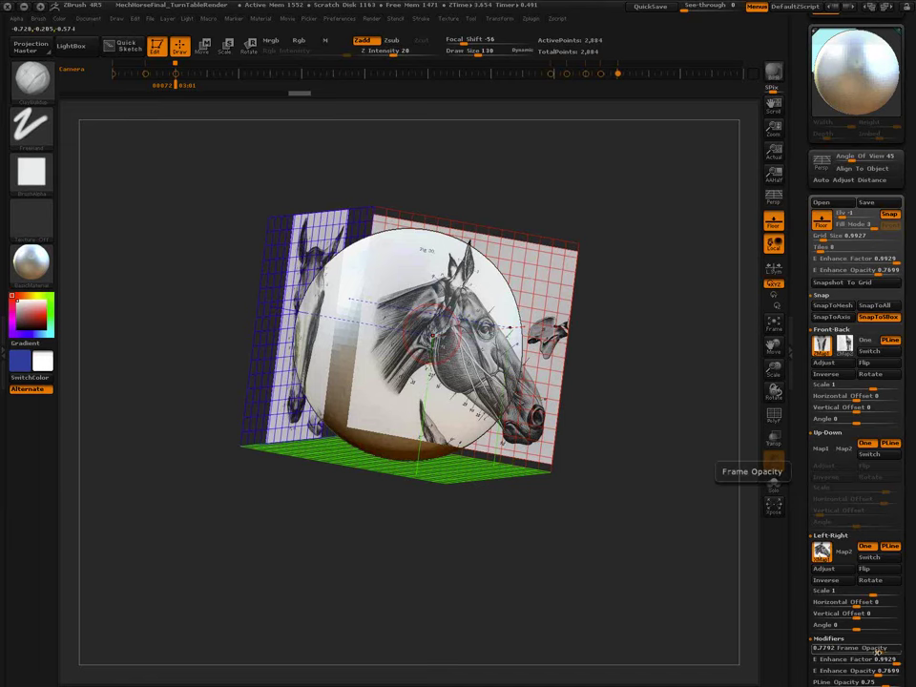
# Lower the grid's Frame Opacity to about 0.2 and inspect both head reference planes around the sphere.
pyautogui.moveTo(877, 652); pyautogui.dragTo(685, 584)
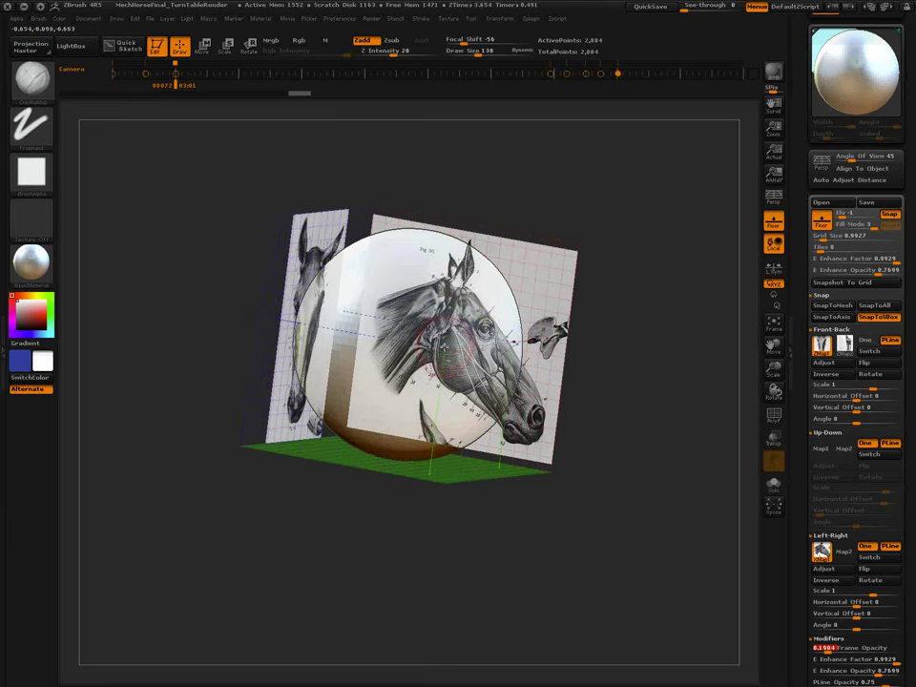
pyautogui.keyDown('shift'); pyautogui.moveTo(452, 371); pyautogui.dragTo(503, 372, button='right'); pyautogui.keyUp('shift')
pyautogui.moveTo(503, 372); pyautogui.dragTo(454, 327)
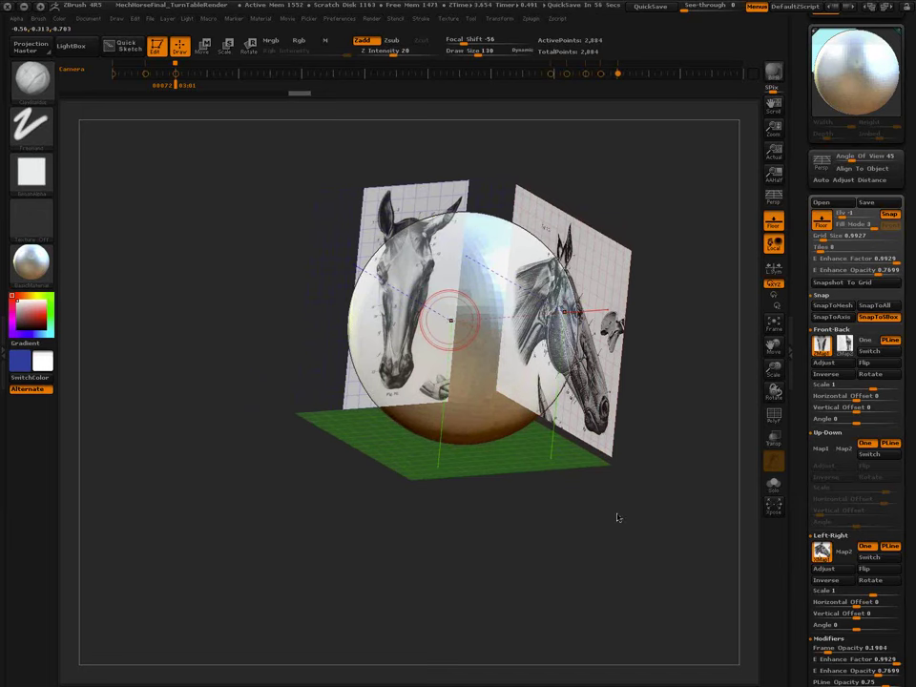
# Shape the sphere to the side-view horse head with the Move brush at draw size 467, and remesh it with DynaMesh.
pyautogui.keyDown('ctrl'); pyautogui.moveTo(621, 546); pyautogui.dragTo(595, 513, button='right'); pyautogui.keyUp('ctrl')
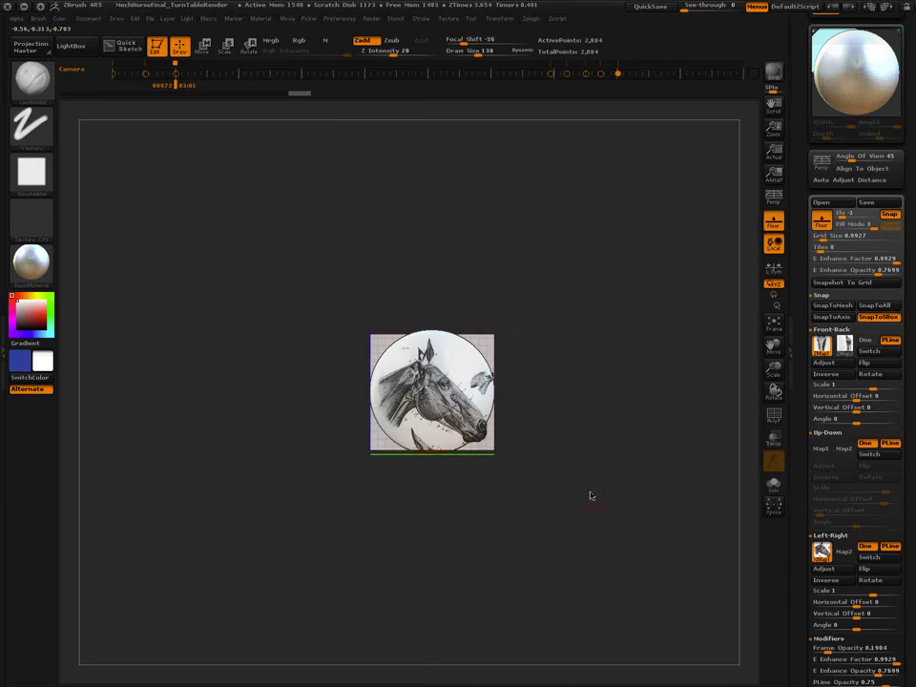
pyautogui.press('b')
pyautogui.press('m')
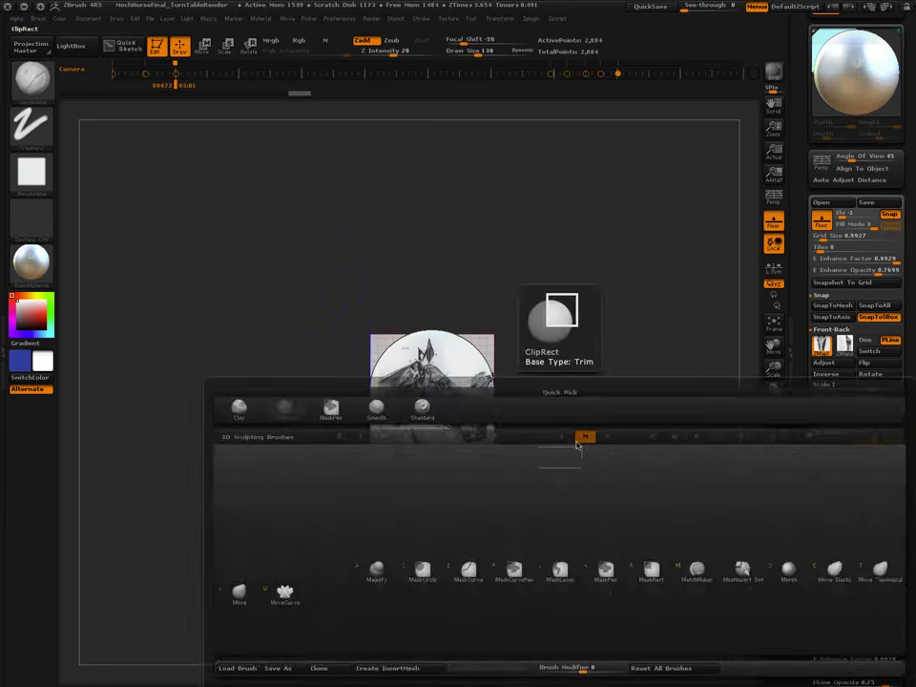
pyautogui.press('v')
pyautogui.press('s')
pyautogui.moveTo(593, 442)
pyautogui.mouseDown()
pyautogui.moveTo(609, 440)
pyautogui.moveTo(600, 443)
pyautogui.mouseUp()
pyautogui.moveTo(418, 451)
pyautogui.mouseDown()
pyautogui.moveTo(421, 423)
pyautogui.moveTo(483, 427)
pyautogui.mouseUp()
pyautogui.moveTo(489, 369)
pyautogui.mouseDown()
pyautogui.moveTo(414, 358)
pyautogui.moveTo(404, 370)
pyautogui.moveTo(454, 371)
pyautogui.moveTo(461, 393)
pyautogui.mouseUp()
pyautogui.keyDown('ctrl'); pyautogui.moveTo(649, 428); pyautogui.dragTo(559, 583); pyautogui.keyUp('ctrl')
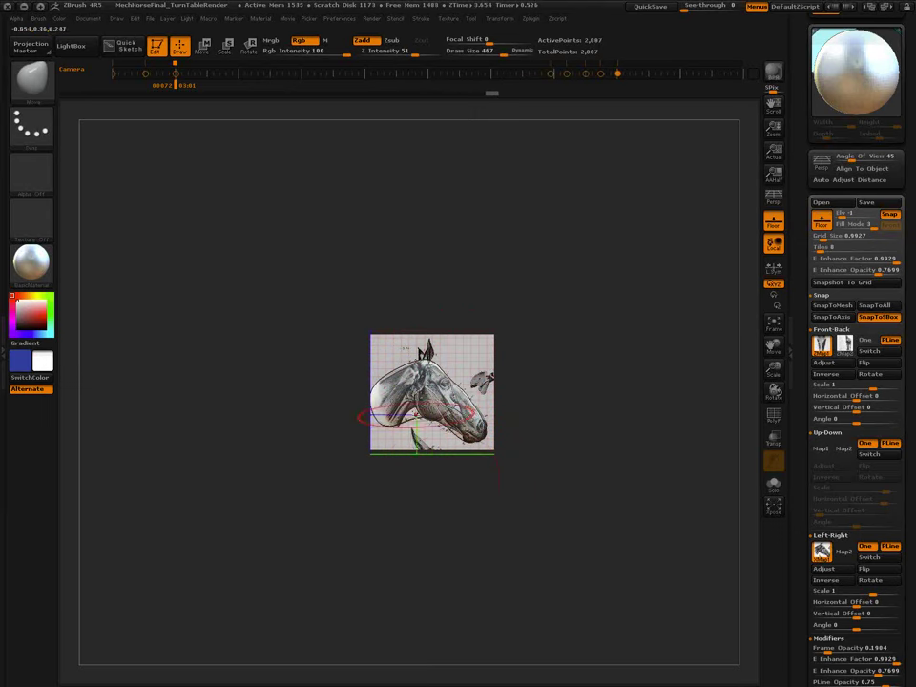
# Narrow the mesh to the front-view horse head with the Move and Smooth brushes, remeshing it with DynaMesh between adjustments.
pyautogui.moveTo(576, 446); pyautogui.dragTo(532, 420)
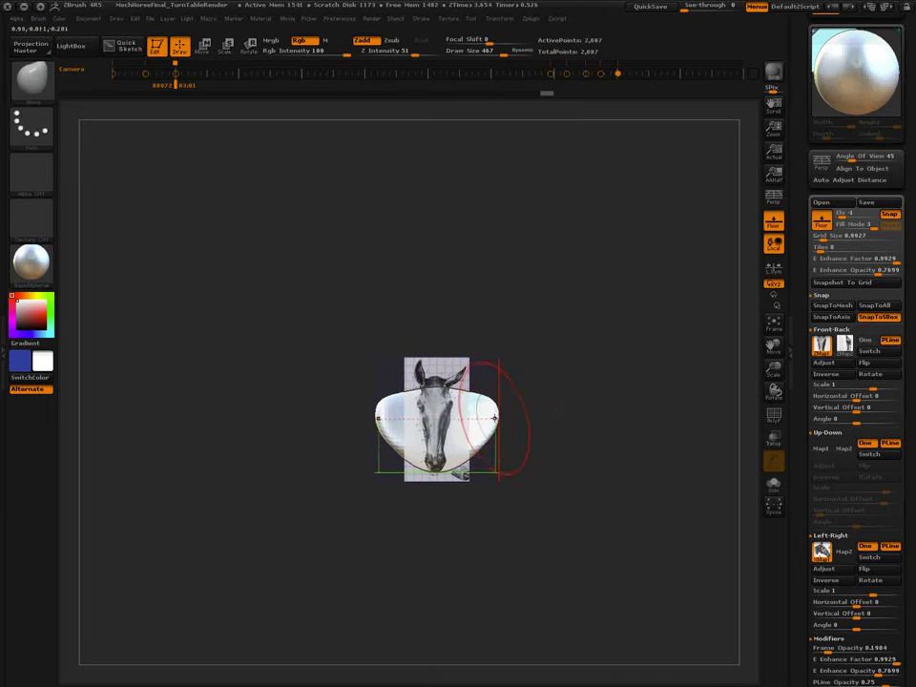
pyautogui.moveTo(559, 409); pyautogui.dragTo(478, 416)
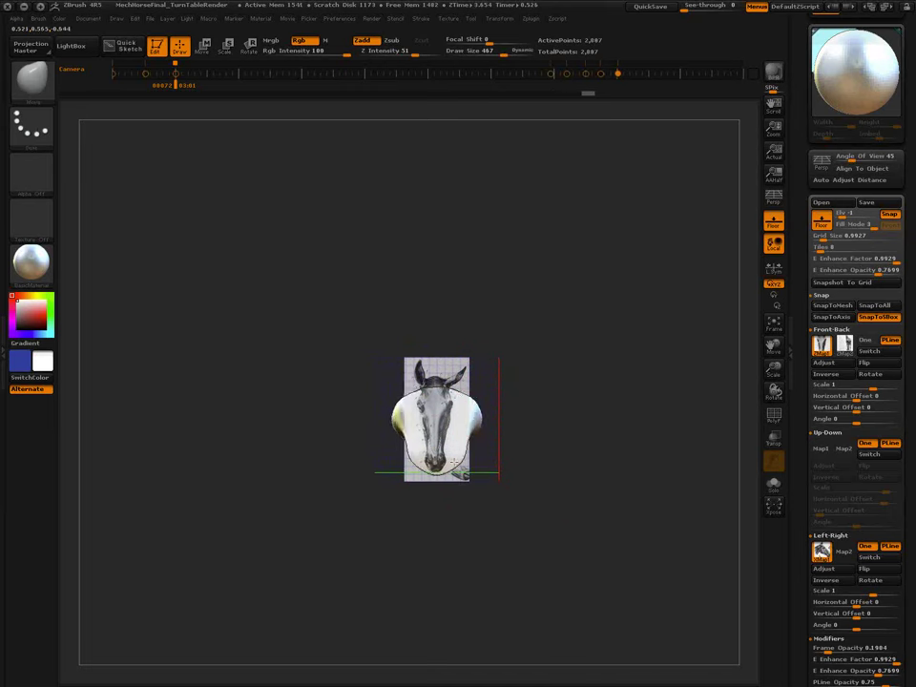
pyautogui.press('shift')
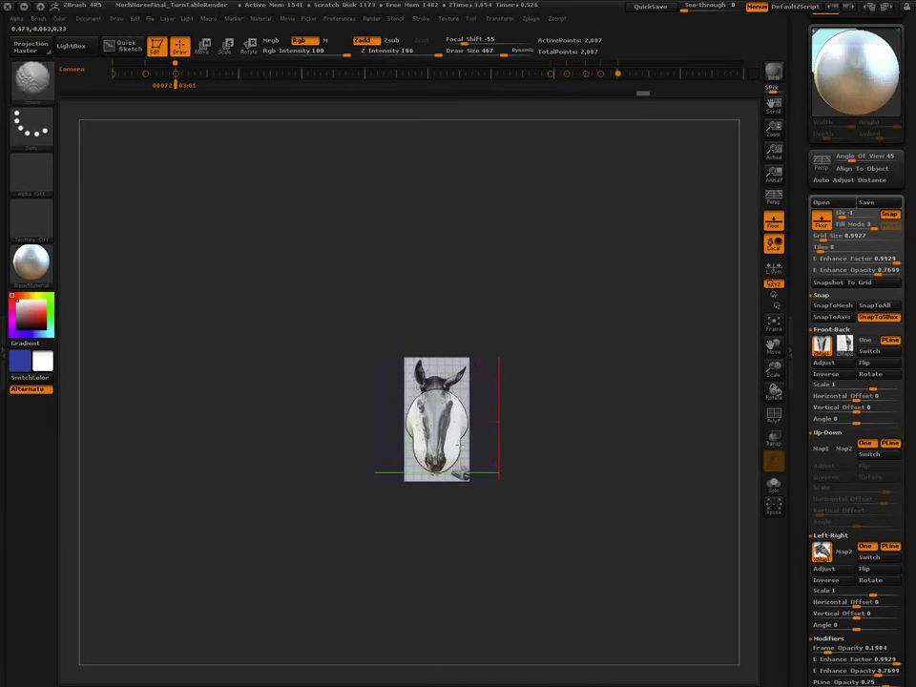
pyautogui.moveTo(576, 378)
pyautogui.keyDown('ctrl'); pyautogui.keyDown('shift'); pyautogui.mouseDown()
pyautogui.moveTo(647, 579)
pyautogui.moveTo(497, 526)
pyautogui.mouseUp(); pyautogui.keyUp('shift'); pyautogui.keyUp('ctrl')
pyautogui.moveTo(569, 421); pyautogui.dragTo(541, 401)
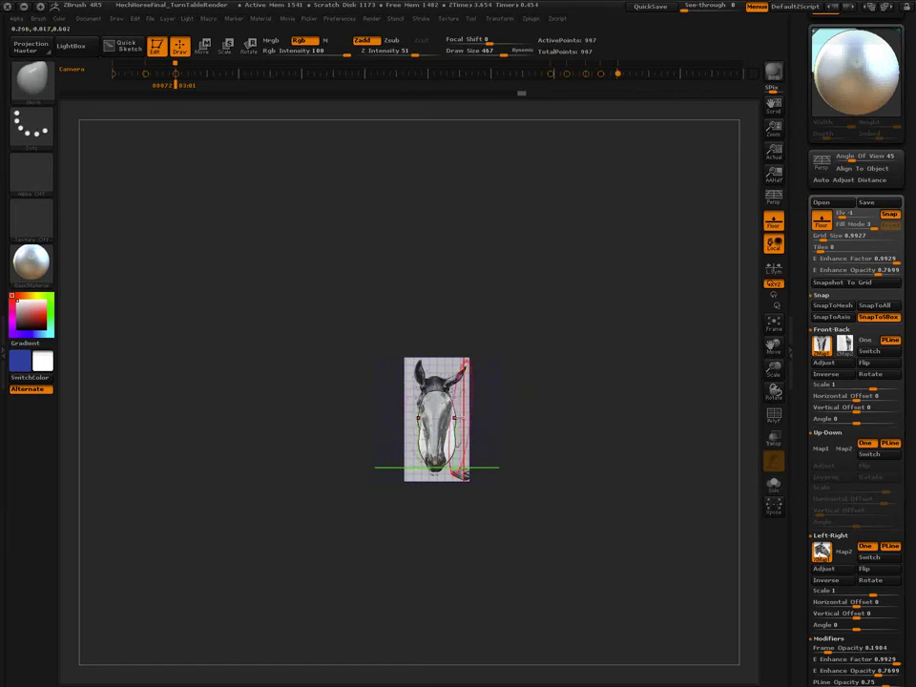
pyautogui.keyDown('ctrl'); pyautogui.moveTo(631, 403); pyautogui.dragTo(517, 505); pyautogui.keyUp('ctrl')
pyautogui.moveTo(453, 445)
pyautogui.mouseDown()
pyautogui.moveTo(446, 461)
pyautogui.moveTo(452, 435)
pyautogui.mouseUp()
pyautogui.keyDown('ctrl'); pyautogui.moveTo(654, 427); pyautogui.dragTo(541, 579); pyautogui.keyUp('ctrl')
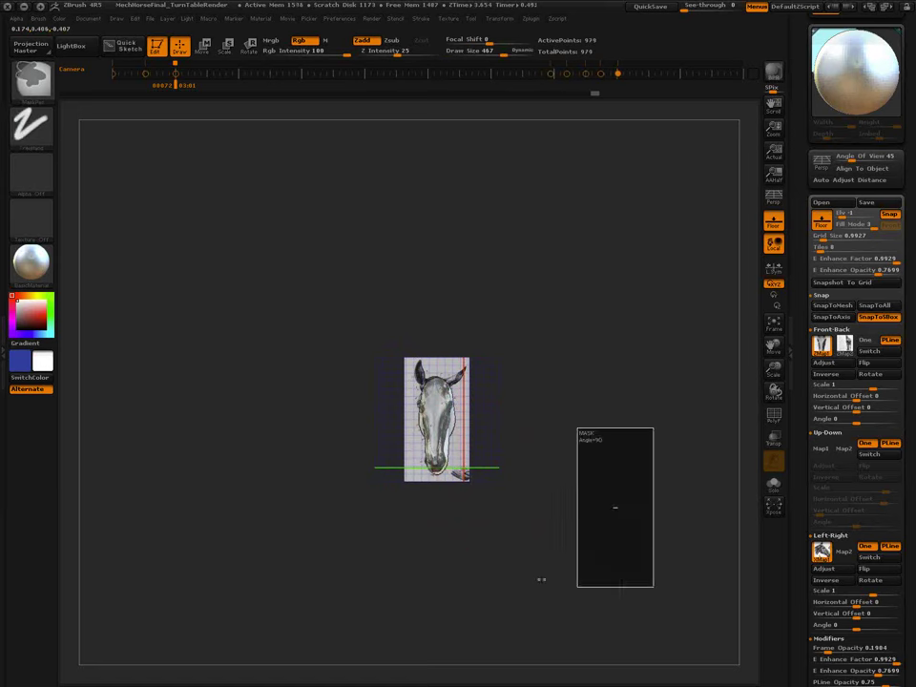
# Refit the mesh to the side-view horse head outline with the Move brush and remesh it with DynaMesh.
pyautogui.moveTo(497, 544); pyautogui.dragTo(564, 528)
pyautogui.keyDown('alt'); pyautogui.moveTo(468, 465); pyautogui.dragTo(483, 504); pyautogui.keyUp('alt')
pyautogui.moveTo(432, 399)
pyautogui.mouseDown()
pyautogui.moveTo(425, 413)
pyautogui.moveTo(465, 445)
pyautogui.mouseUp()
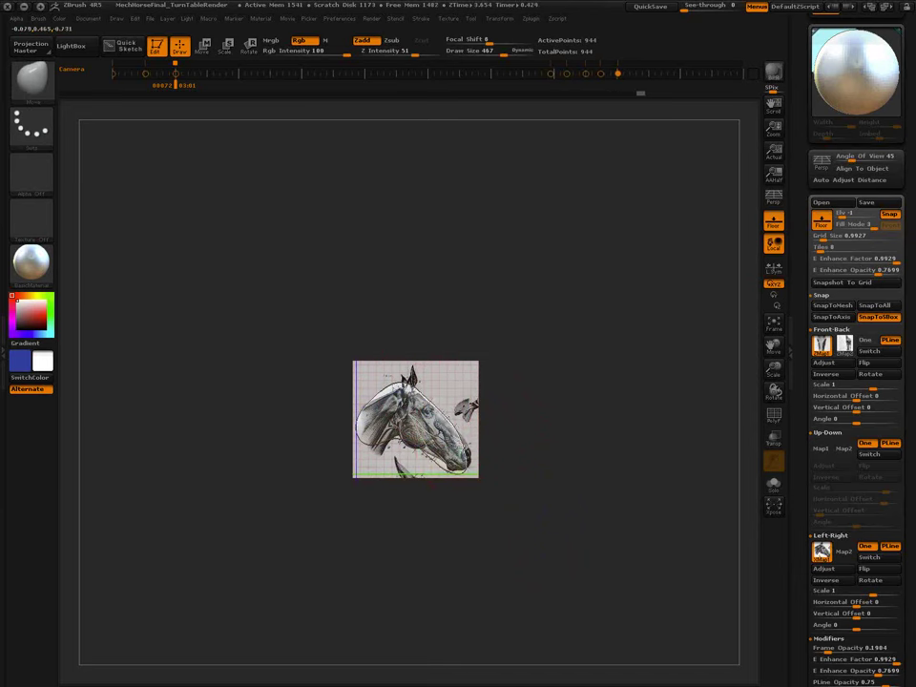
pyautogui.moveTo(577, 437)
pyautogui.keyDown('ctrl'); pyautogui.mouseDown()
pyautogui.moveTo(654, 584)
pyautogui.moveTo(635, 597)
pyautogui.mouseUp(); pyautogui.keyUp('ctrl')
pyautogui.moveTo(591, 501); pyautogui.dragTo(559, 513)
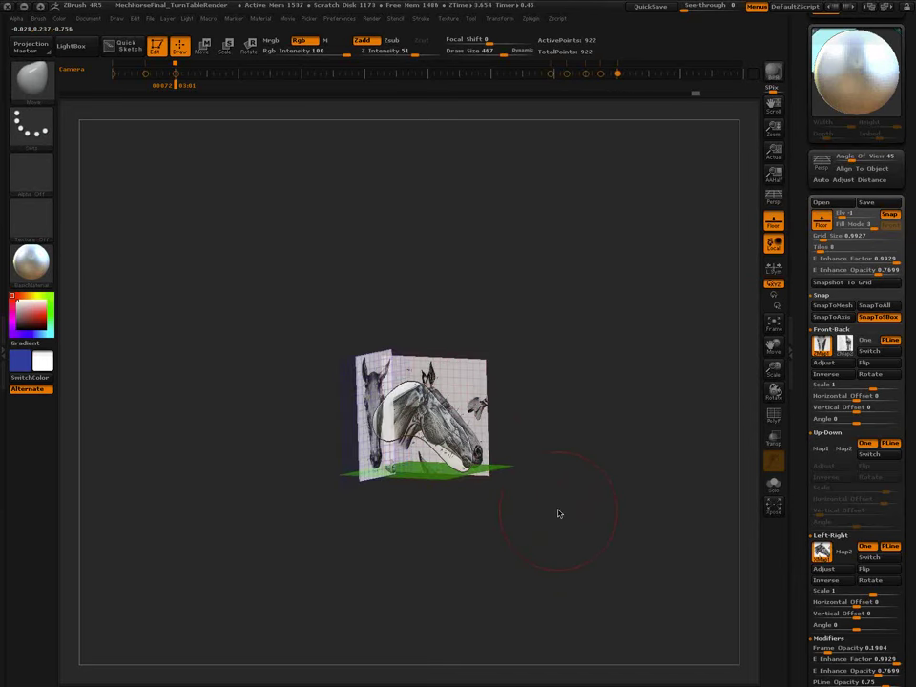
# Turn off DynaMesh for the mesh and convert it to ShadowBox.
pyautogui.scroll(-15, 908, 602)
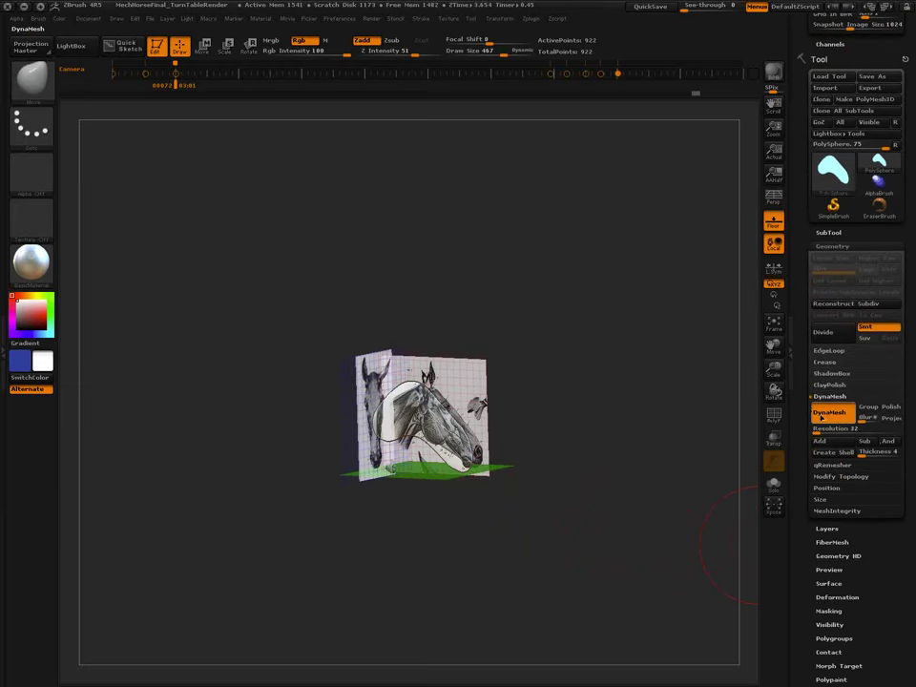
pyautogui.click(831, 417)
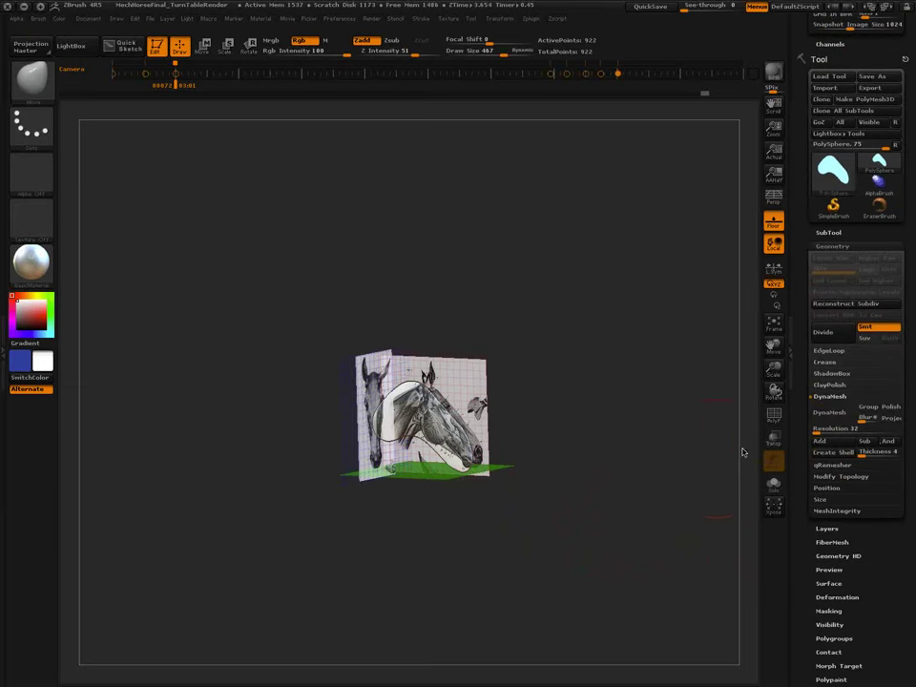
pyautogui.click(840, 396)
pyautogui.click(833, 374)
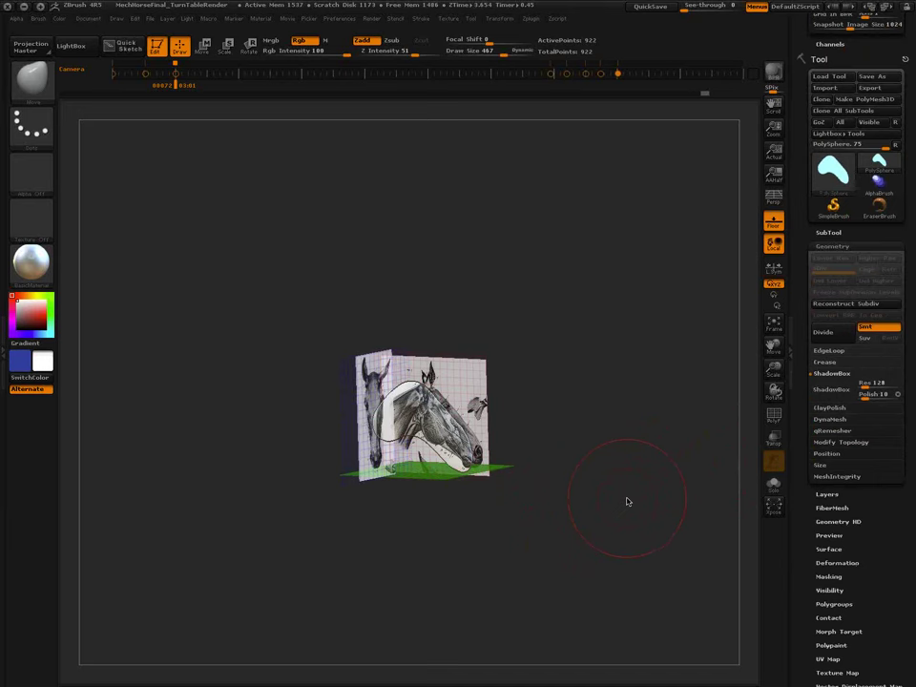
pyautogui.click(831, 390)
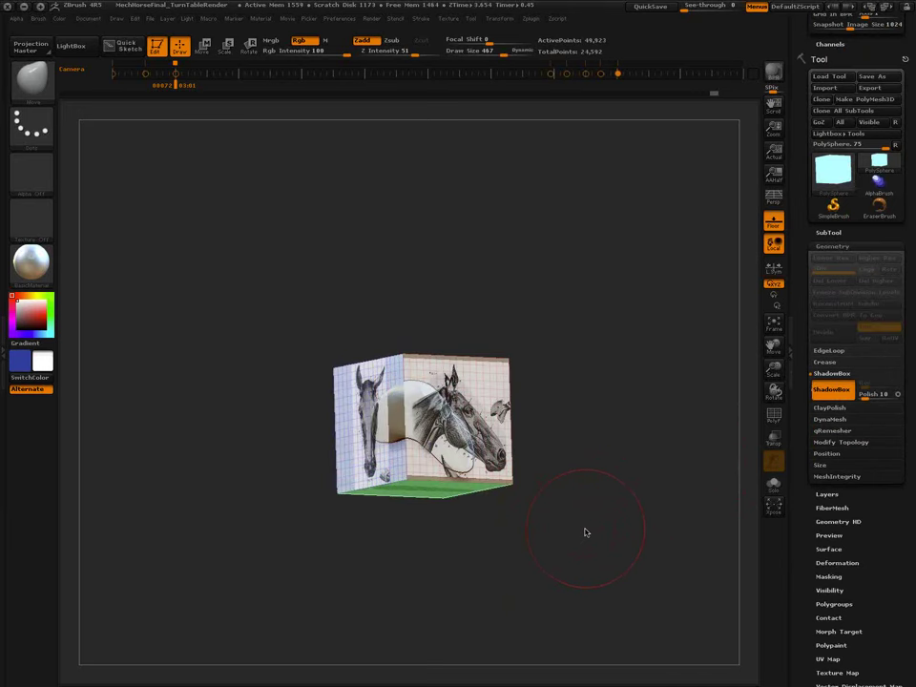
# Reduce the draw size to 198 and clear all masks from the ShadowBox planes.
pyautogui.press('s')
pyautogui.moveTo(585, 533); pyautogui.dragTo(576, 531)
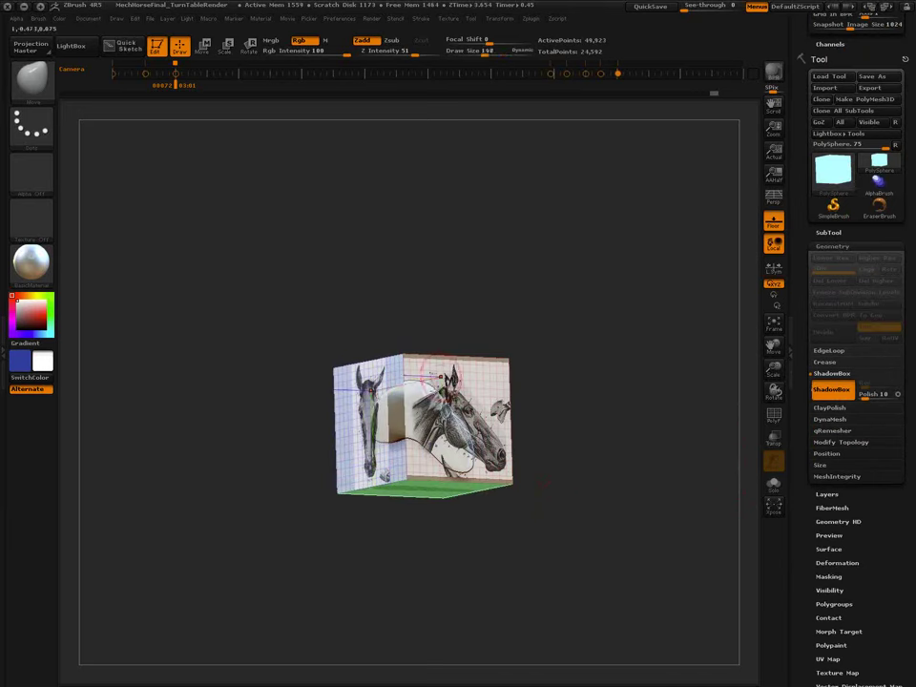
pyautogui.moveTo(616, 468)
pyautogui.mouseDown()
pyautogui.moveTo(595, 492)
pyautogui.moveTo(631, 475)
pyautogui.moveTo(605, 479)
pyautogui.moveTo(603, 489)
pyautogui.moveTo(681, 610)
pyautogui.mouseUp()
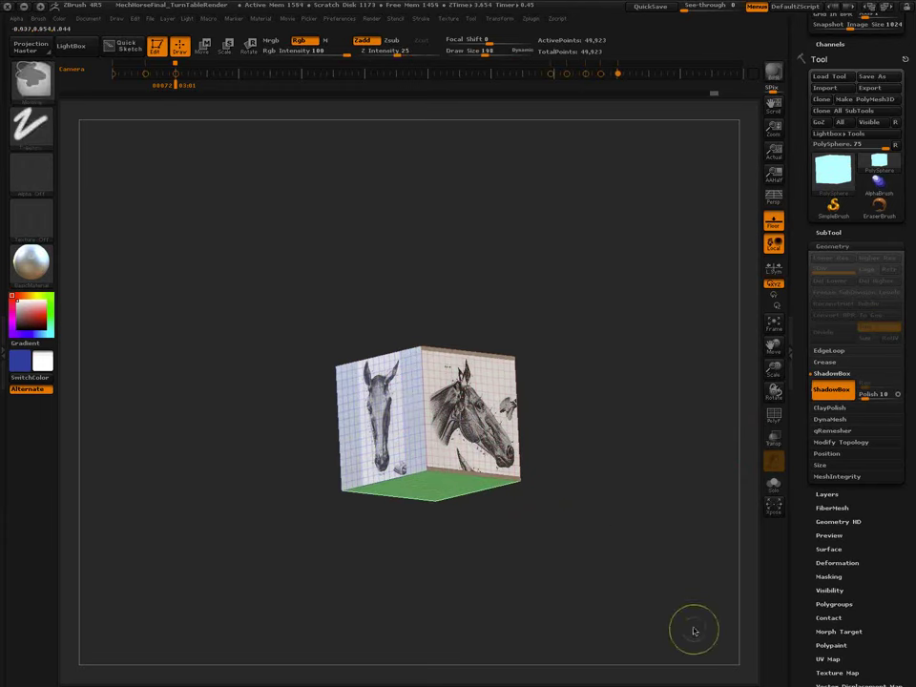
# Mask a first stroke over the horse's neck on the side-view ShadowBox plane at draw size 46.
pyautogui.keyDown('shift'); pyautogui.moveTo(547, 556); pyautogui.dragTo(549, 515); pyautogui.keyUp('shift')
pyautogui.keyDown('ctrl'); pyautogui.moveTo(549, 515); pyautogui.dragTo(545, 500, button='right'); pyautogui.keyUp('ctrl')
pyautogui.press('s')
pyautogui.moveTo(598, 499); pyautogui.dragTo(589, 499)
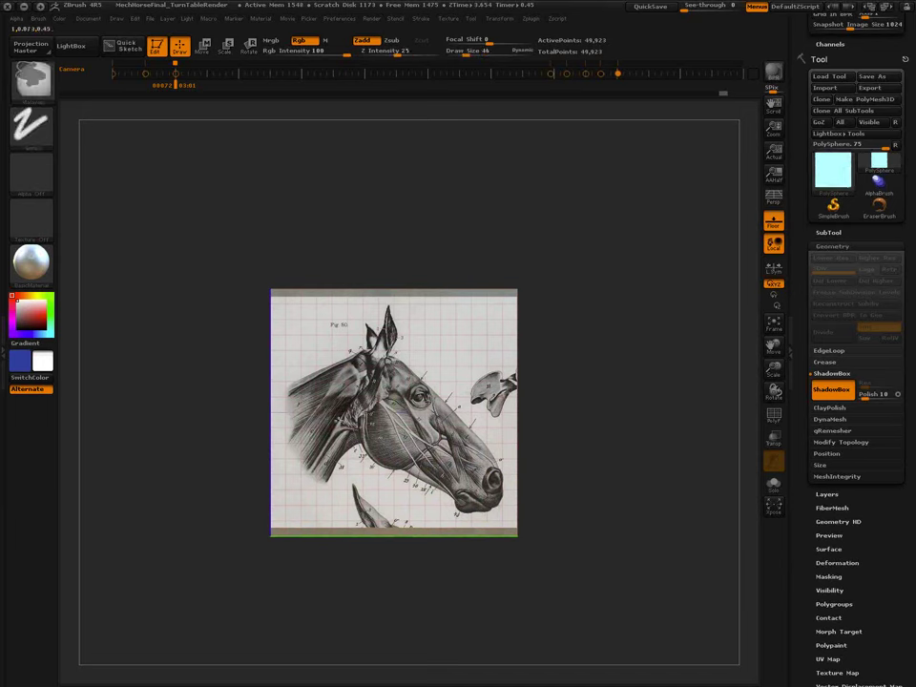
pyautogui.keyDown('ctrl'); pyautogui.moveTo(367, 386); pyautogui.dragTo(372, 402); pyautogui.keyUp('ctrl')
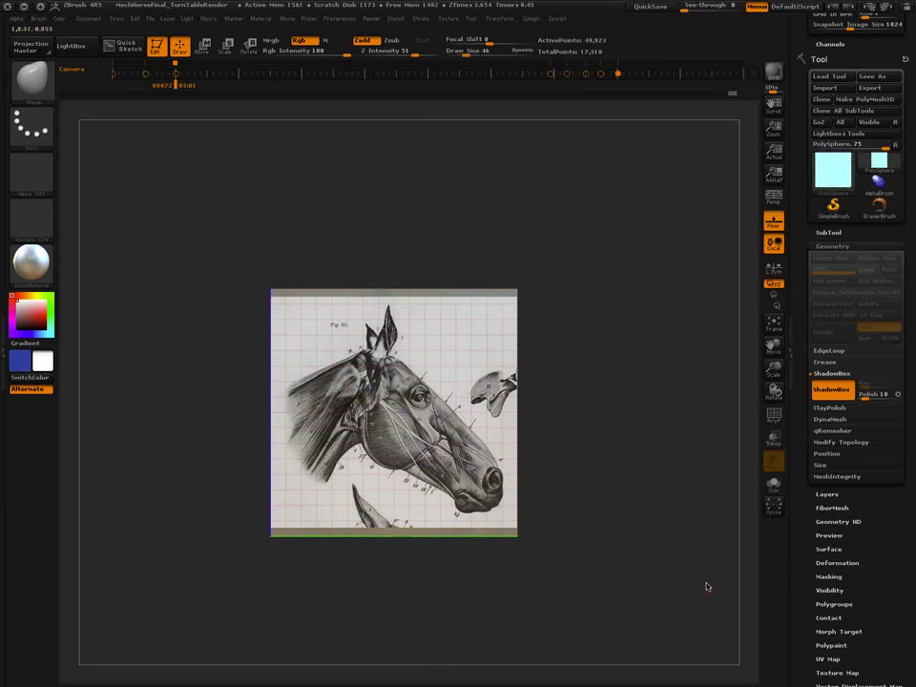
# Set the grid's E Enhance Opacity to 0.24 and E Enhance Factor to 0.7748, and turn on ghost transparency.
pyautogui.moveTo(908, 230); pyautogui.dragTo(910, 387)
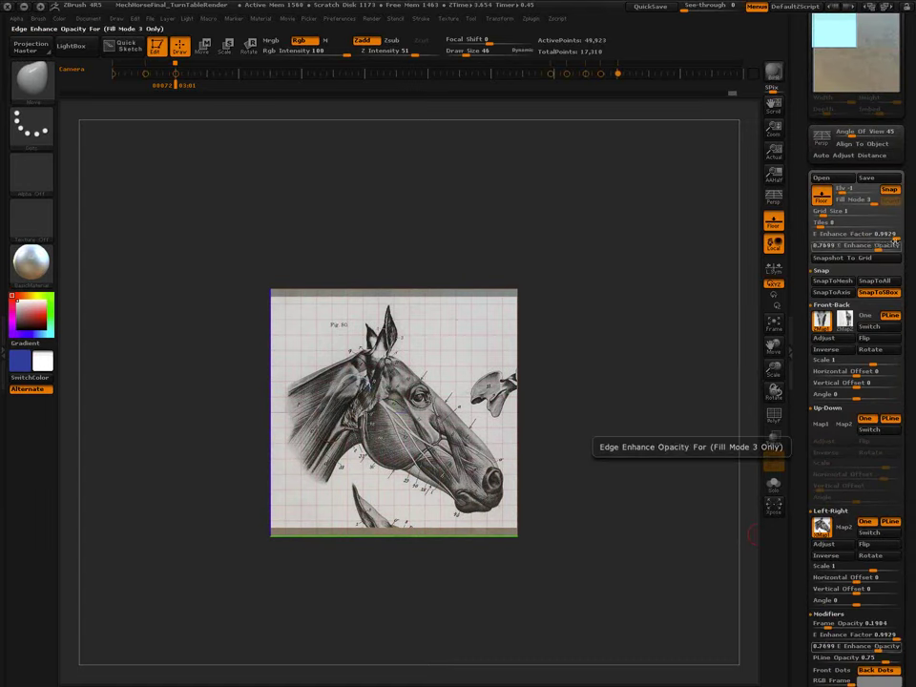
pyautogui.moveTo(877, 246); pyautogui.dragTo(835, 249)
pyautogui.moveTo(896, 237); pyautogui.dragTo(878, 238)
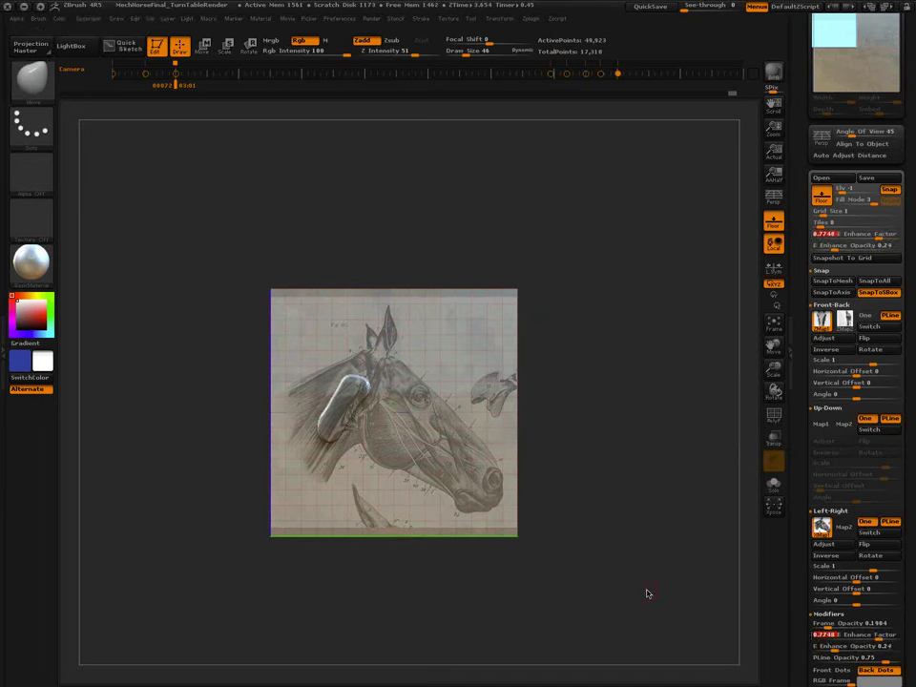
pyautogui.click(769, 458)
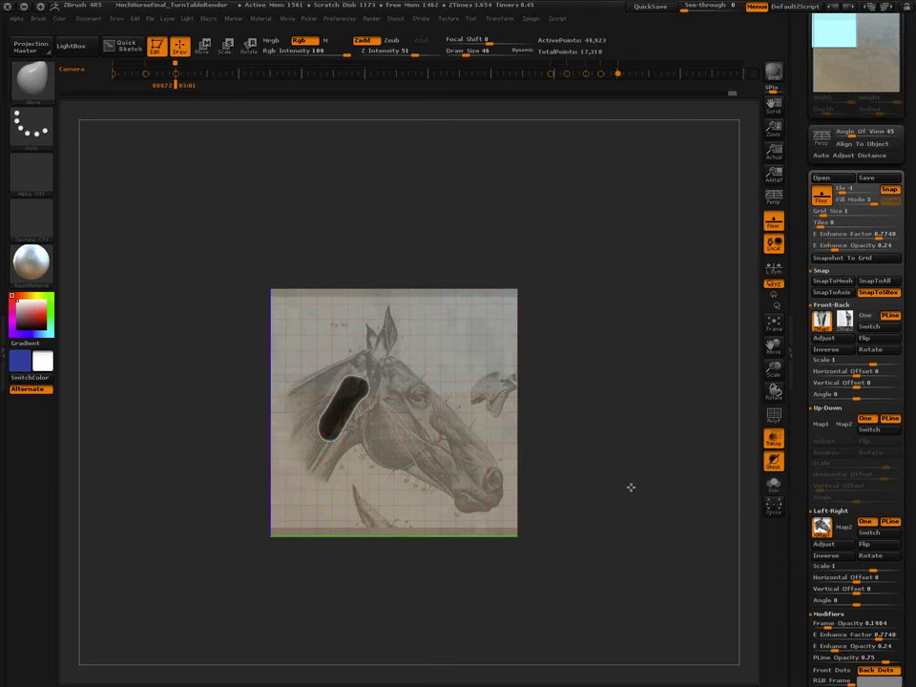
# Mask the complete neck and head silhouette, without the ears, on the side-view ShadowBox plane.
pyautogui.press('ctrl')
pyautogui.moveTo(320, 471)
pyautogui.keyDown('ctrl'); pyautogui.mouseDown()
pyautogui.moveTo(299, 410)
pyautogui.moveTo(337, 375)
pyautogui.moveTo(317, 459)
pyautogui.mouseUp(); pyautogui.keyUp('ctrl')
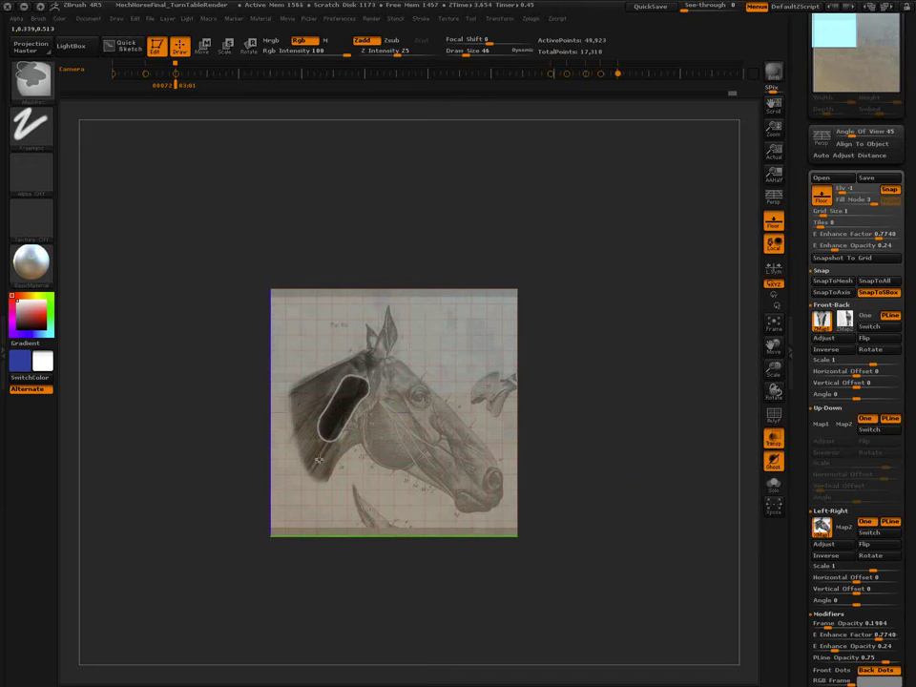
pyautogui.moveTo(366, 362)
pyautogui.keyDown('ctrl'); pyautogui.mouseDown()
pyautogui.moveTo(361, 391)
pyautogui.moveTo(398, 463)
pyautogui.mouseUp(); pyautogui.keyUp('ctrl')
pyautogui.moveTo(473, 506)
pyautogui.keyDown('ctrl'); pyautogui.mouseDown()
pyautogui.moveTo(494, 484)
pyautogui.moveTo(475, 453)
pyautogui.moveTo(459, 472)
pyautogui.moveTo(393, 438)
pyautogui.moveTo(434, 413)
pyautogui.moveTo(487, 463)
pyautogui.moveTo(392, 378)
pyautogui.mouseUp(); pyautogui.keyUp('ctrl')
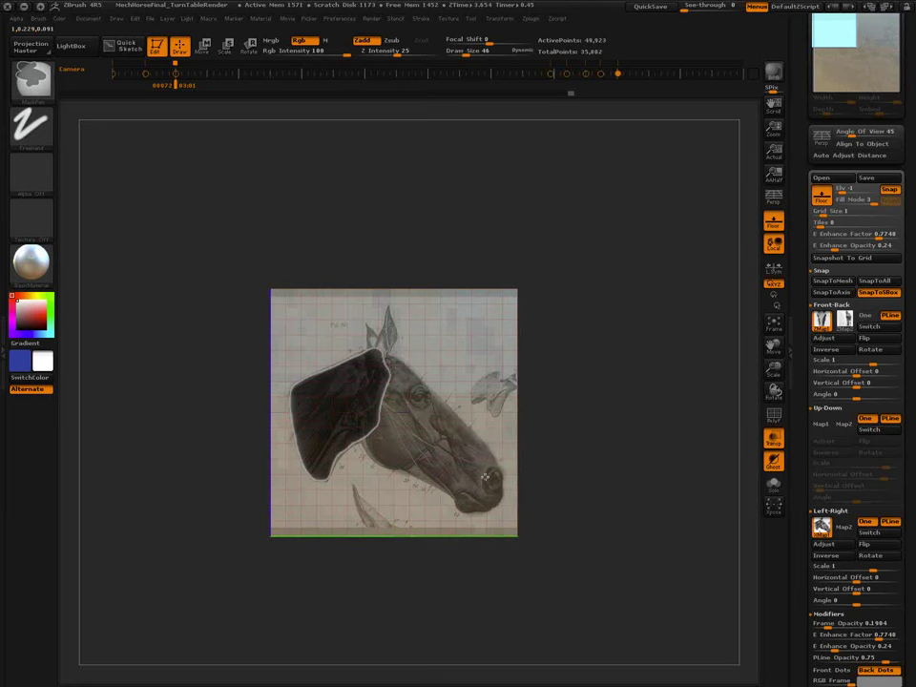
pyautogui.keyDown('ctrl'); pyautogui.moveTo(491, 478); pyautogui.dragTo(486, 476); pyautogui.keyUp('ctrl')
# Mask the face from muzzle to forehead on the front-view ShadowBox plane to narrow the volume.
pyautogui.moveTo(438, 478)
pyautogui.keyDown('ctrl'); pyautogui.mouseDown(button='right')
pyautogui.moveTo(523, 516)
pyautogui.moveTo(472, 525)
pyautogui.moveTo(456, 438)
pyautogui.moveTo(435, 470)
pyautogui.mouseUp(button='right'); pyautogui.keyUp('ctrl')
pyautogui.moveTo(434, 470)
pyautogui.keyDown('ctrl'); pyautogui.mouseDown()
pyautogui.moveTo(435, 395)
pyautogui.moveTo(417, 335)
pyautogui.mouseUp(); pyautogui.keyUp('ctrl')
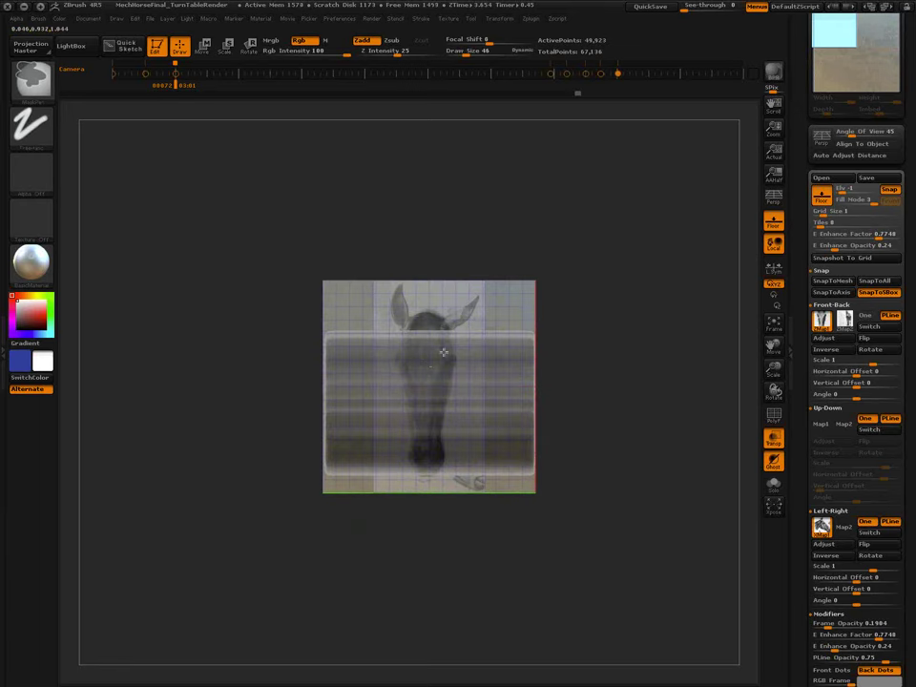
pyautogui.keyDown('ctrl'); pyautogui.moveTo(574, 526); pyautogui.dragTo(573, 483, button='right'); pyautogui.keyUp('ctrl')
# Hide the floor grid and turn off ShadowBox to turn the masked volume into a regular mesh.
pyautogui.click(775, 221)
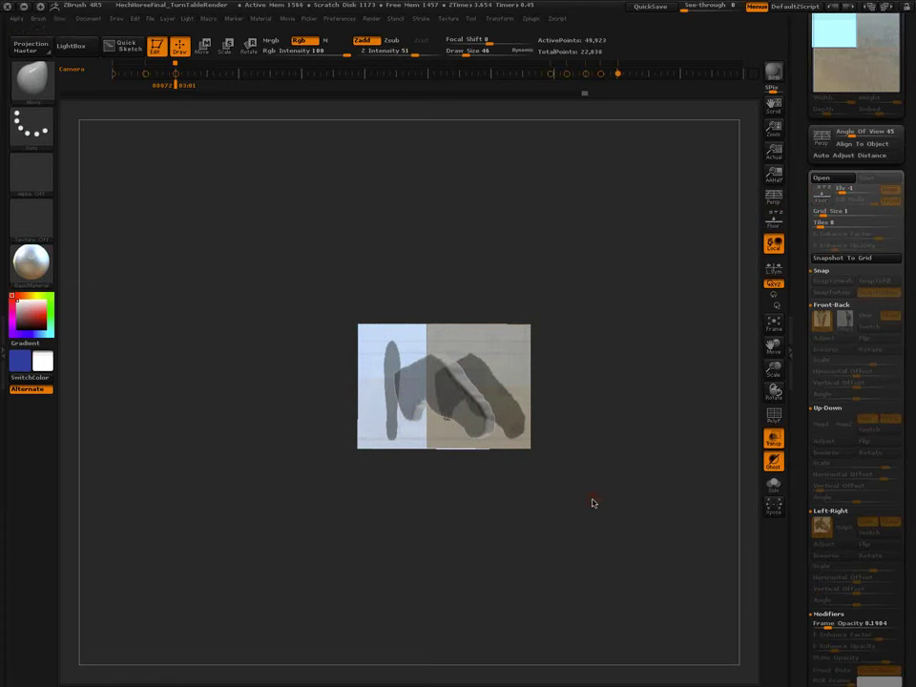
pyautogui.moveTo(907, 357); pyautogui.dragTo(909, 171)
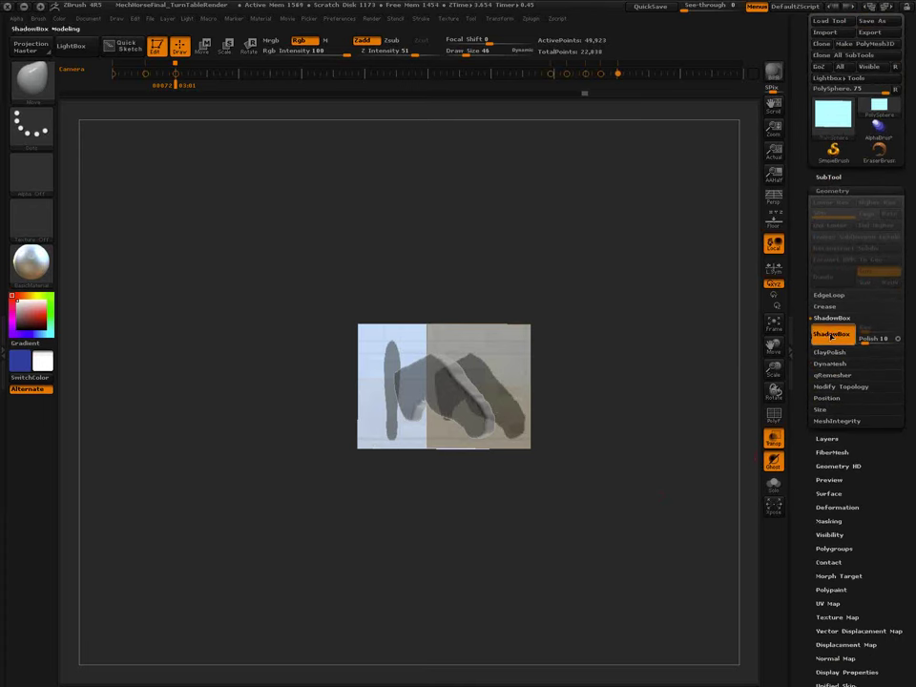
pyautogui.moveTo(521, 511)
pyautogui.mouseDown()
pyautogui.moveTo(544, 489)
pyautogui.moveTo(566, 413)
pyautogui.moveTo(556, 444)
pyautogui.moveTo(505, 401)
pyautogui.moveTo(503, 438)
pyautogui.moveTo(485, 442)
pyautogui.moveTo(528, 403)
pyautogui.moveTo(493, 431)
pyautogui.moveTo(496, 425)
pyautogui.moveTo(429, 447)
pyautogui.moveTo(462, 455)
pyautogui.moveTo(476, 419)
pyautogui.moveTo(490, 421)
pyautogui.moveTo(402, 506)
pyautogui.moveTo(466, 371)
pyautogui.moveTo(462, 401)
pyautogui.moveTo(475, 384)
pyautogui.moveTo(490, 417)
pyautogui.moveTo(479, 418)
pyautogui.moveTo(485, 436)
pyautogui.moveTo(414, 593)
pyautogui.mouseUp()
# Flatten the hard edges along the face and muzzle with the TrimDynamic brush at draw size 84.
pyautogui.press('b')
pyautogui.press('d')
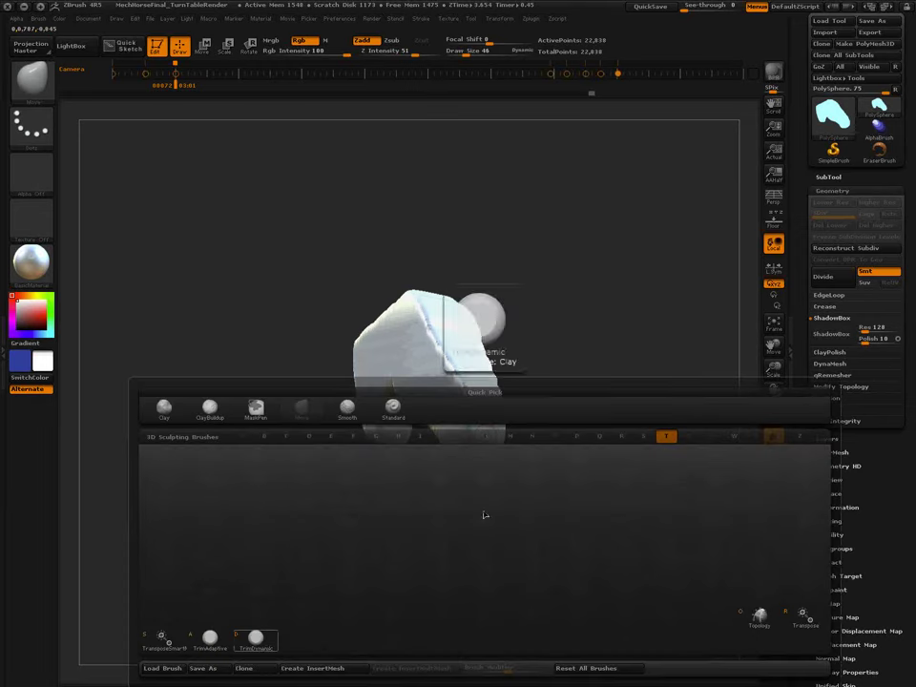
pyautogui.press('s')
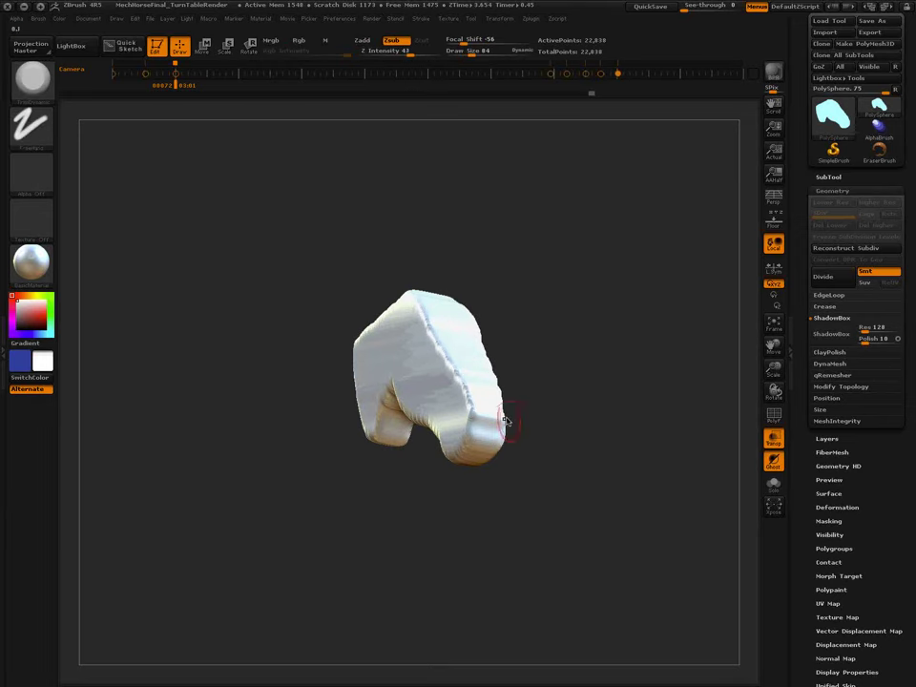
pyautogui.moveTo(444, 340)
pyautogui.mouseDown()
pyautogui.moveTo(469, 401)
pyautogui.moveTo(465, 441)
pyautogui.mouseUp()
pyautogui.moveTo(544, 448); pyautogui.dragTo(477, 456)
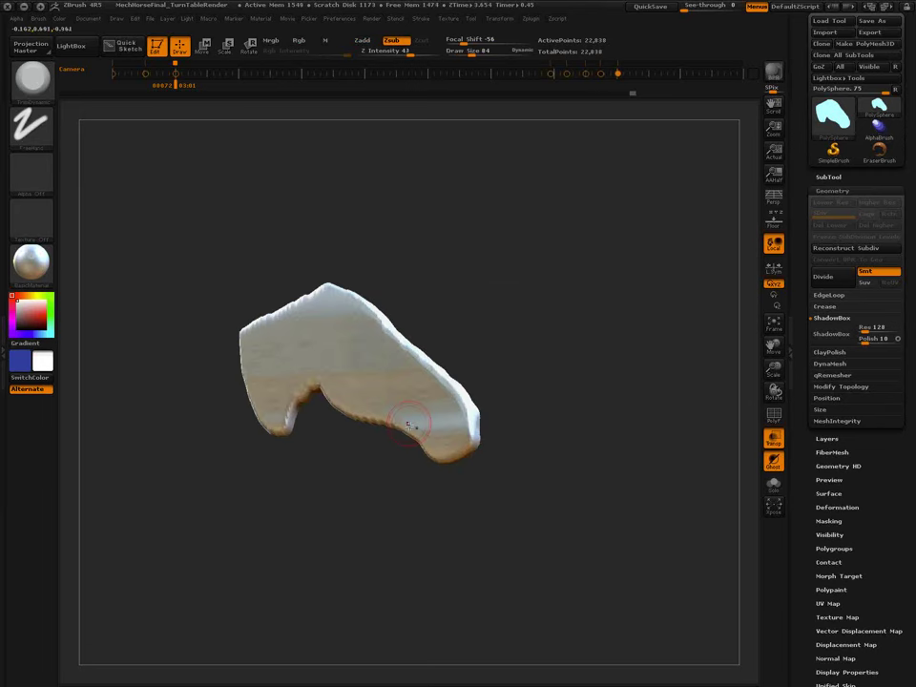
# Show the floor grid references and trim the edges of the muzzle, jaw, neck and face against them.
pyautogui.click(778, 226)
pyautogui.moveTo(511, 466); pyautogui.dragTo(554, 515)
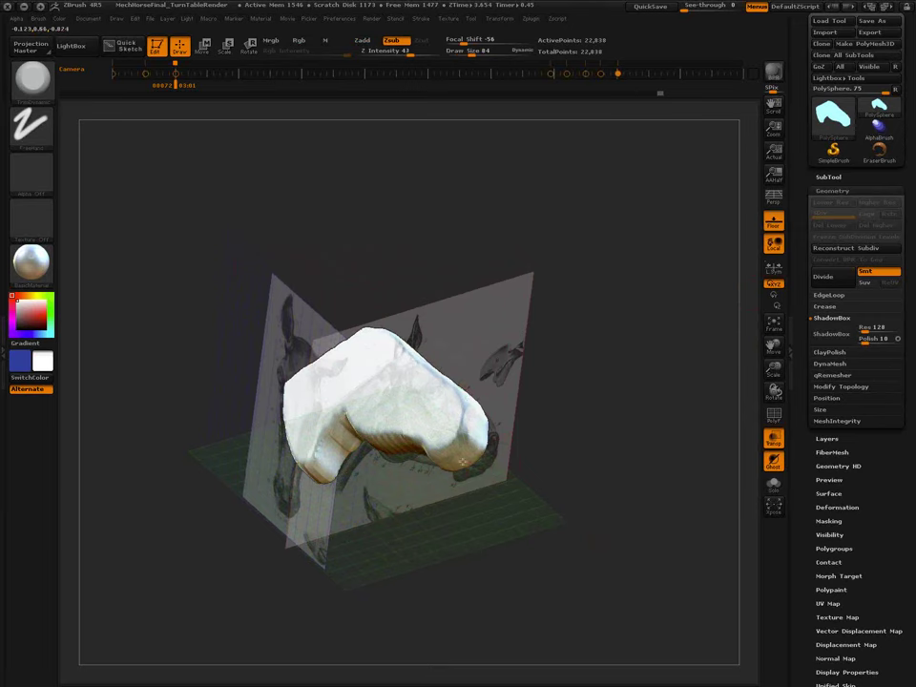
pyautogui.moveTo(462, 462); pyautogui.dragTo(481, 458)
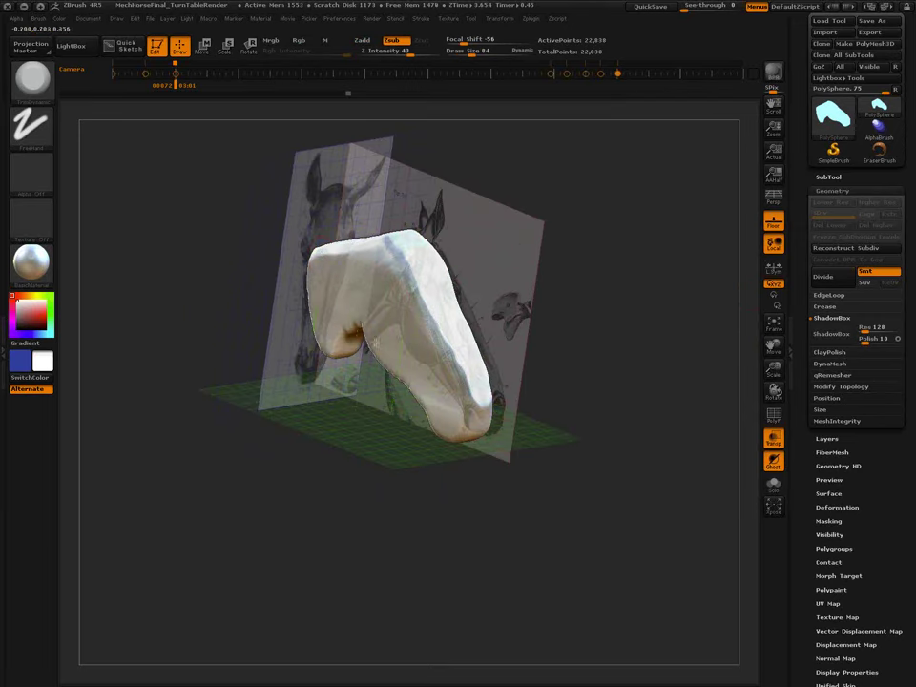
pyautogui.moveTo(297, 280)
pyautogui.mouseDown()
pyautogui.moveTo(306, 277)
pyautogui.moveTo(362, 356)
pyautogui.mouseUp()
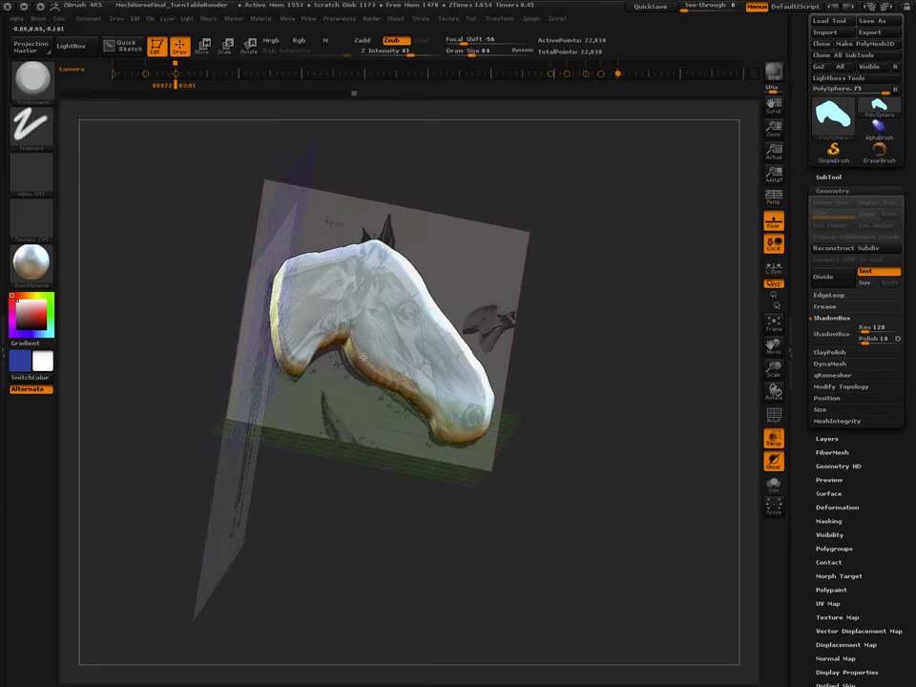
pyautogui.moveTo(585, 481); pyautogui.dragTo(546, 512)
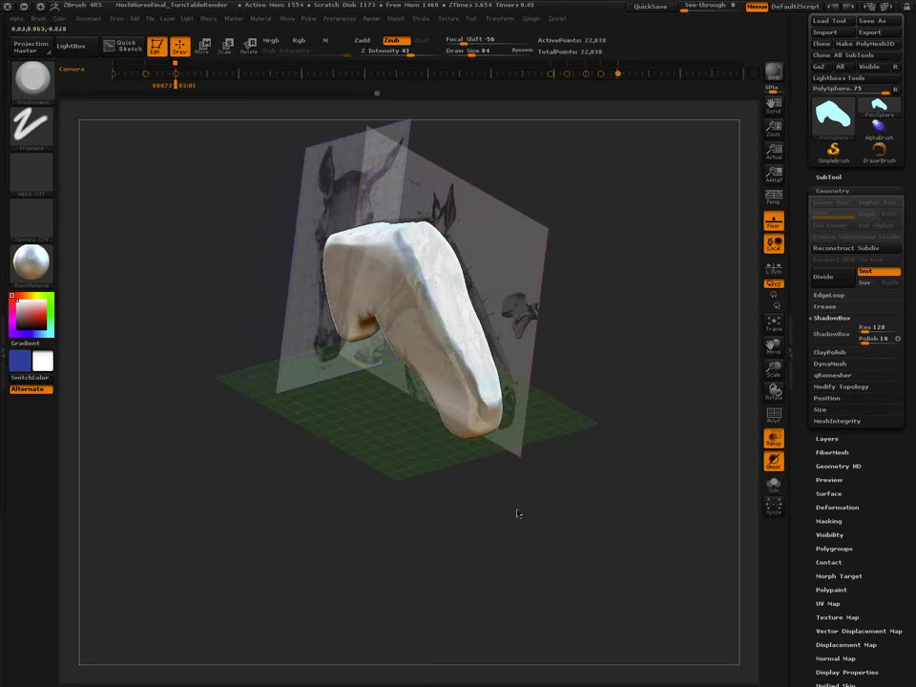
pyautogui.moveTo(480, 371); pyautogui.dragTo(512, 397)
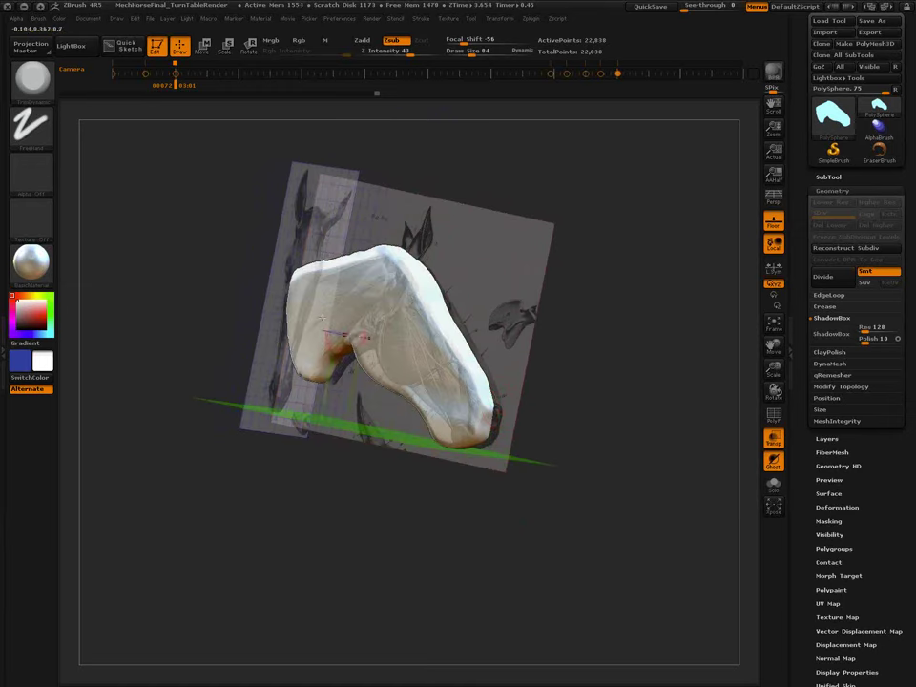
# Hide the floor grid and trim the lower neck, throat and upper neck edges with the TrimDynamic brush.
pyautogui.click(775, 224)
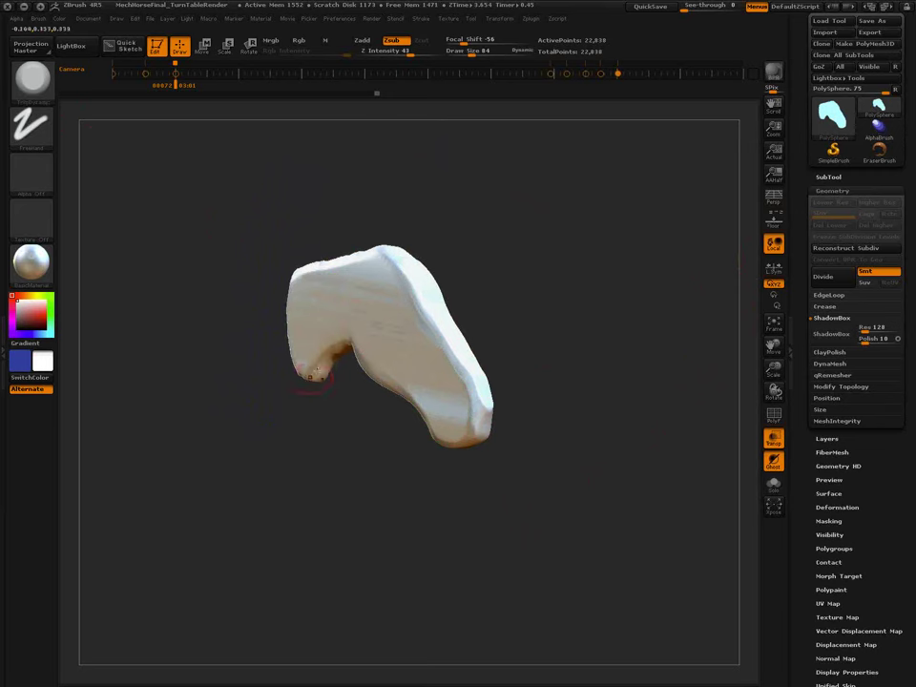
pyautogui.moveTo(308, 369); pyautogui.dragTo(334, 391)
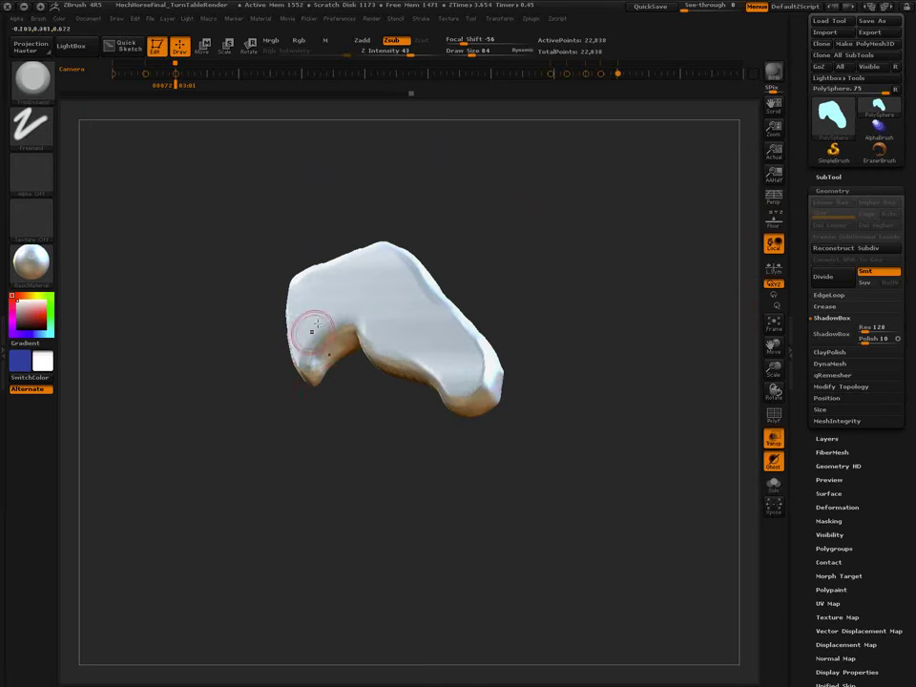
pyautogui.moveTo(311, 384); pyautogui.dragTo(361, 375)
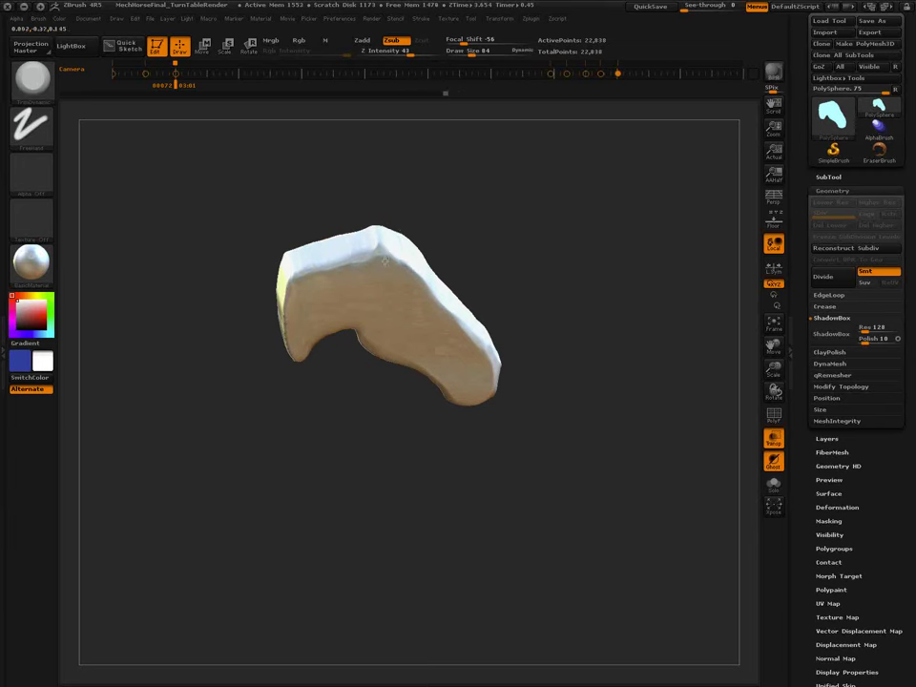
pyautogui.moveTo(498, 432); pyautogui.dragTo(557, 438)
# Carve eye sockets and nostrils into the horse head with the ClayBuildup brush at draw size 55.
pyautogui.press('b')
pyautogui.press('c')
pyautogui.press('b')
pyautogui.press('s')
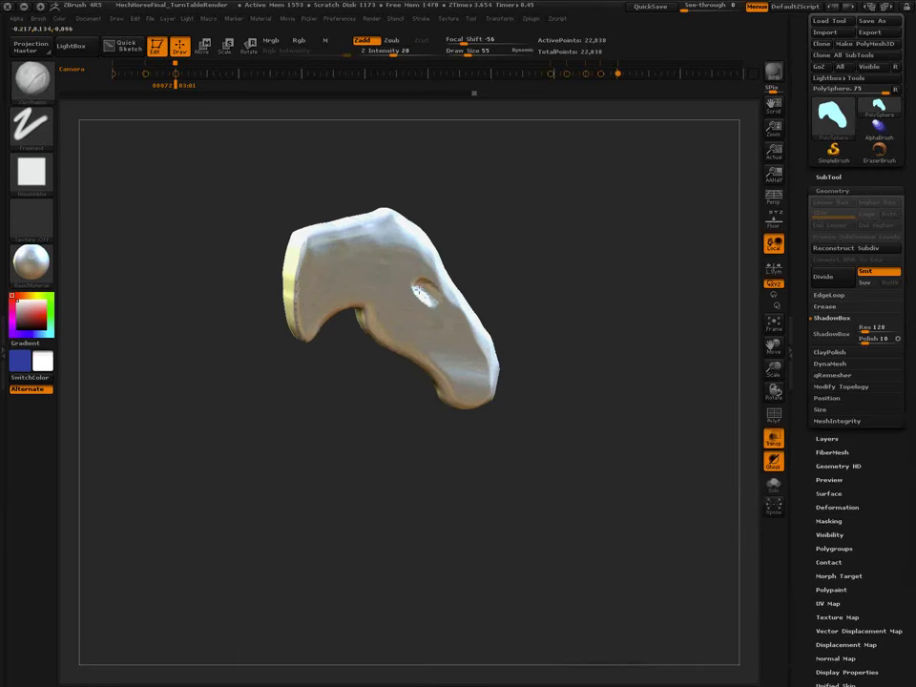
pyautogui.moveTo(490, 411)
pyautogui.mouseDown()
pyautogui.moveTo(521, 418)
pyautogui.moveTo(485, 395)
pyautogui.moveTo(506, 386)
pyautogui.moveTo(517, 350)
pyautogui.mouseUp()
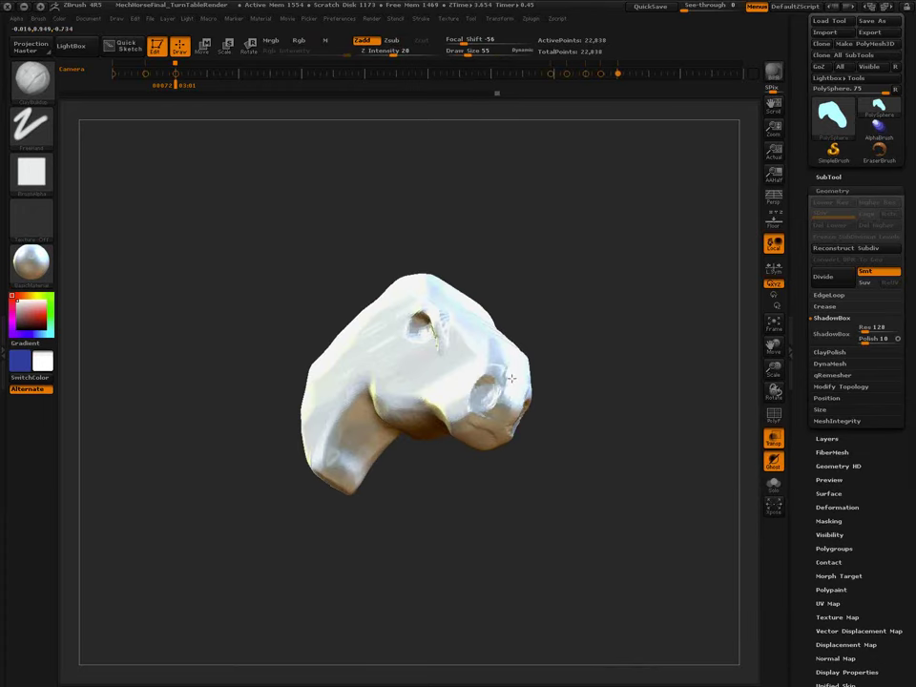
pyautogui.moveTo(508, 393); pyautogui.dragTo(492, 431)
pyautogui.moveTo(465, 368); pyautogui.dragTo(457, 397)
# Smooth the surface around the muzzle and eye of the head.
pyautogui.keyDown('alt'); pyautogui.moveTo(570, 495); pyautogui.dragTo(544, 464); pyautogui.keyUp('alt')
pyautogui.keyDown('shift'); pyautogui.moveTo(462, 395); pyautogui.dragTo(462, 378); pyautogui.keyUp('shift')
pyautogui.keyDown('shift'); pyautogui.moveTo(416, 343); pyautogui.dragTo(374, 311); pyautogui.keyUp('shift')
pyautogui.keyDown('alt'); pyautogui.moveTo(603, 498); pyautogui.dragTo(584, 493); pyautogui.keyUp('alt')
# Convert the head to a DynaMesh at resolution 128.
pyautogui.click(845, 319)
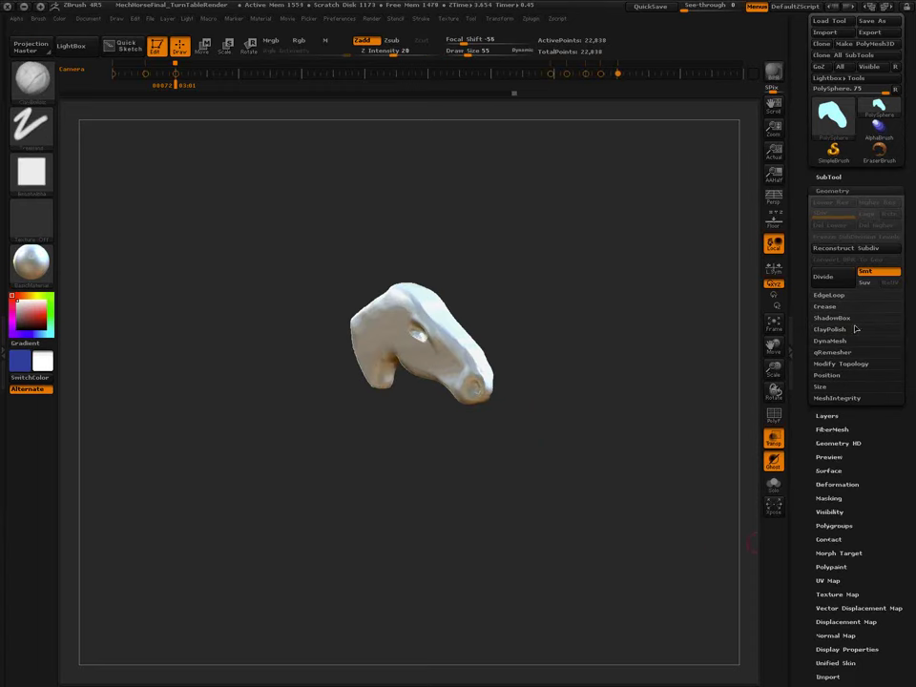
pyautogui.click(844, 342)
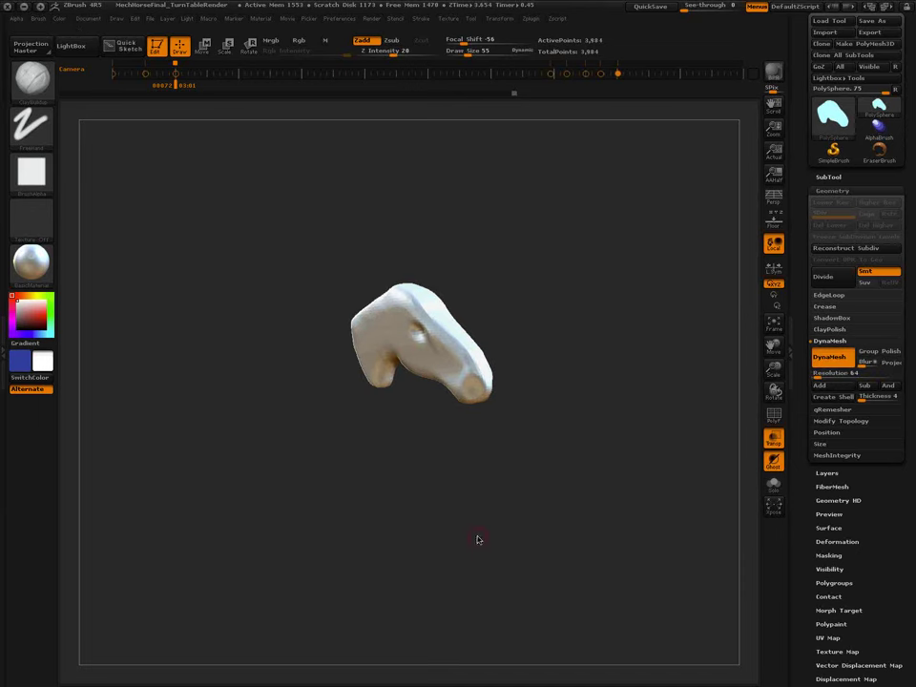
pyautogui.hotkey('ctrl', 'z')
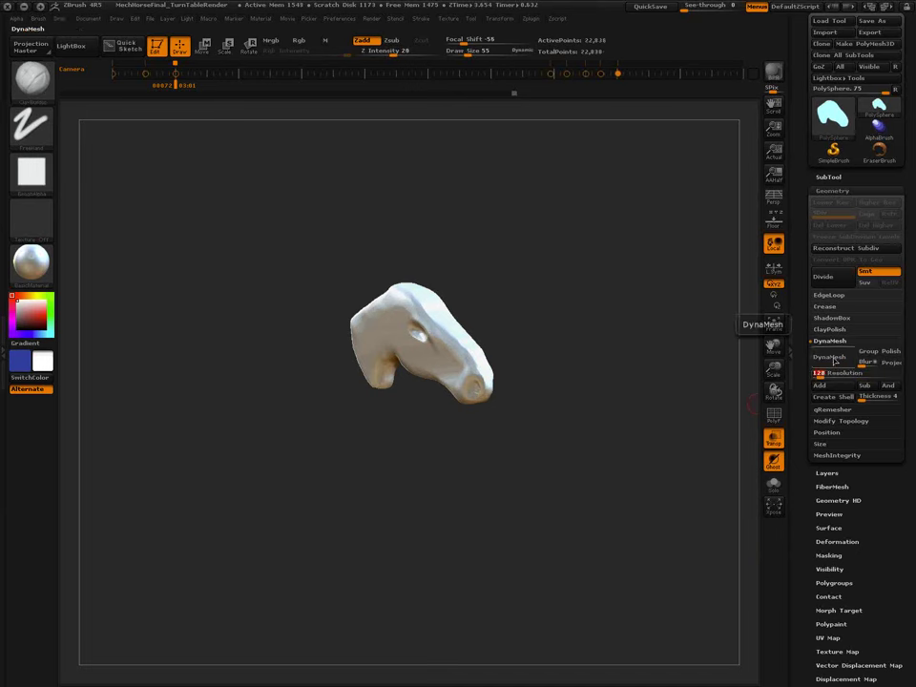
pyautogui.click(830, 356)
pyautogui.moveTo(485, 512); pyautogui.dragTo(488, 499)
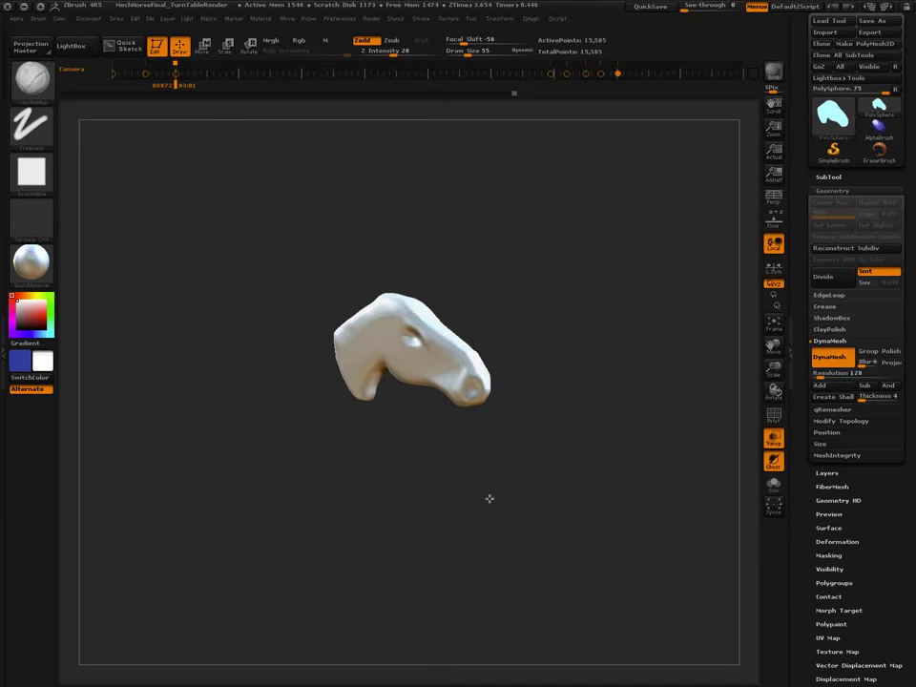
# Deepen the nostrils with the ClayBuildup brush and remesh the head with DynaMesh.
pyautogui.keyDown('ctrl'); pyautogui.moveTo(498, 399); pyautogui.dragTo(488, 404, button='right'); pyautogui.keyUp('ctrl')
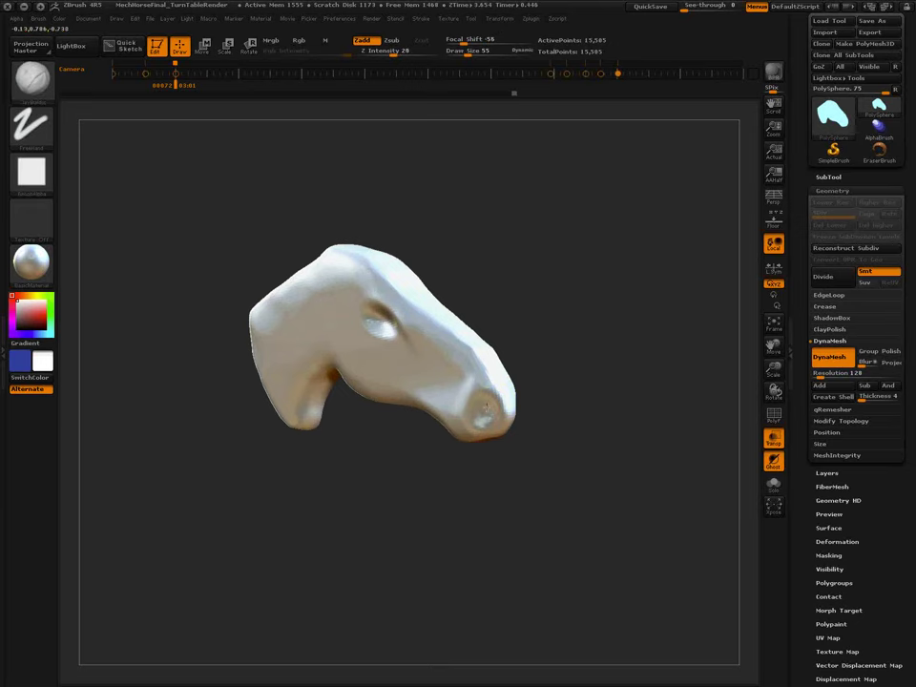
pyautogui.moveTo(506, 430)
pyautogui.keyDown('shift'); pyautogui.mouseDown()
pyautogui.moveTo(540, 471)
pyautogui.moveTo(535, 453)
pyautogui.mouseUp(); pyautogui.keyUp('shift')
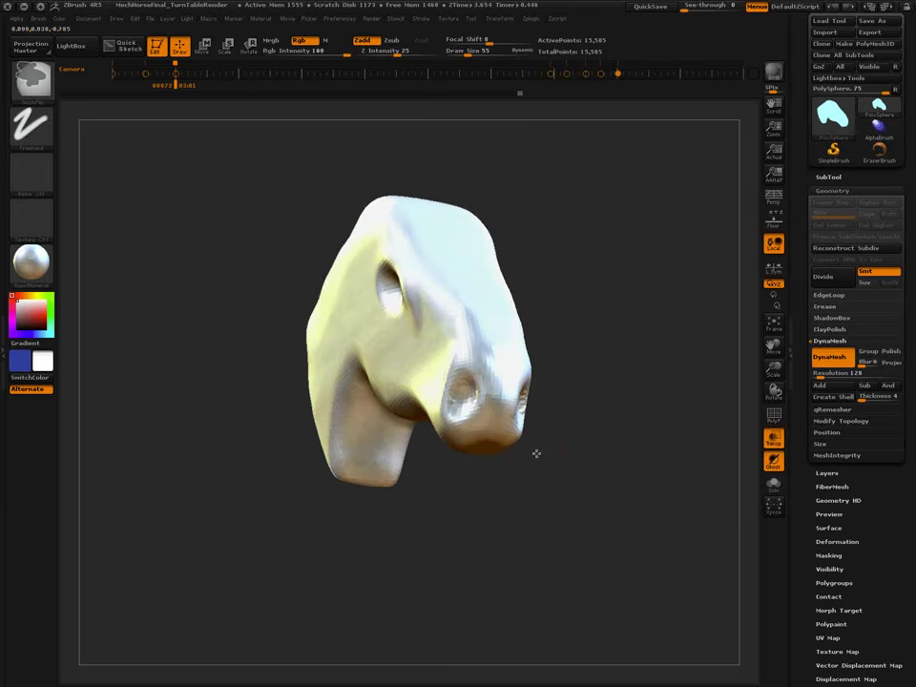
pyautogui.keyDown('ctrl'); pyautogui.moveTo(471, 412); pyautogui.dragTo(468, 388, button='right'); pyautogui.keyUp('ctrl')
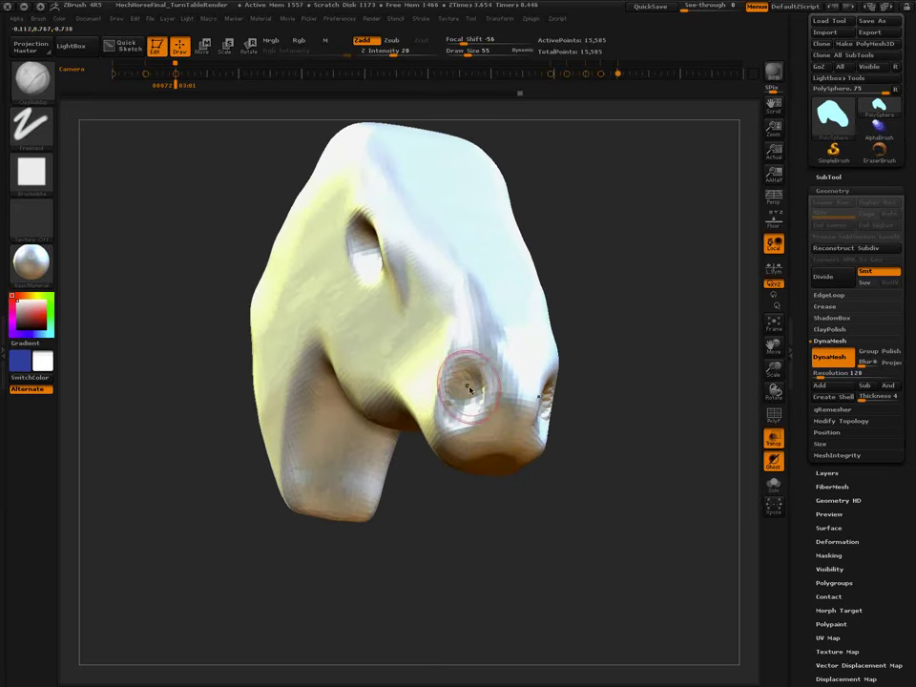
pyautogui.moveTo(471, 385); pyautogui.dragTo(470, 398)
pyautogui.keyDown('ctrl'); pyautogui.moveTo(622, 384); pyautogui.dragTo(672, 525); pyautogui.keyUp('ctrl')
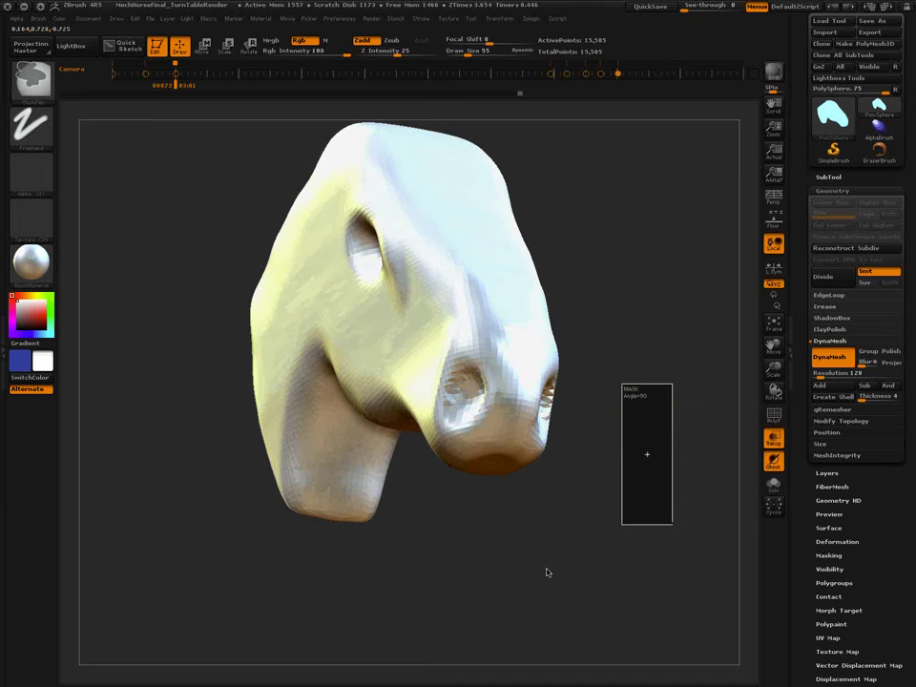
pyautogui.keyDown('ctrl'); pyautogui.click(522, 516); pyautogui.keyUp('ctrl')
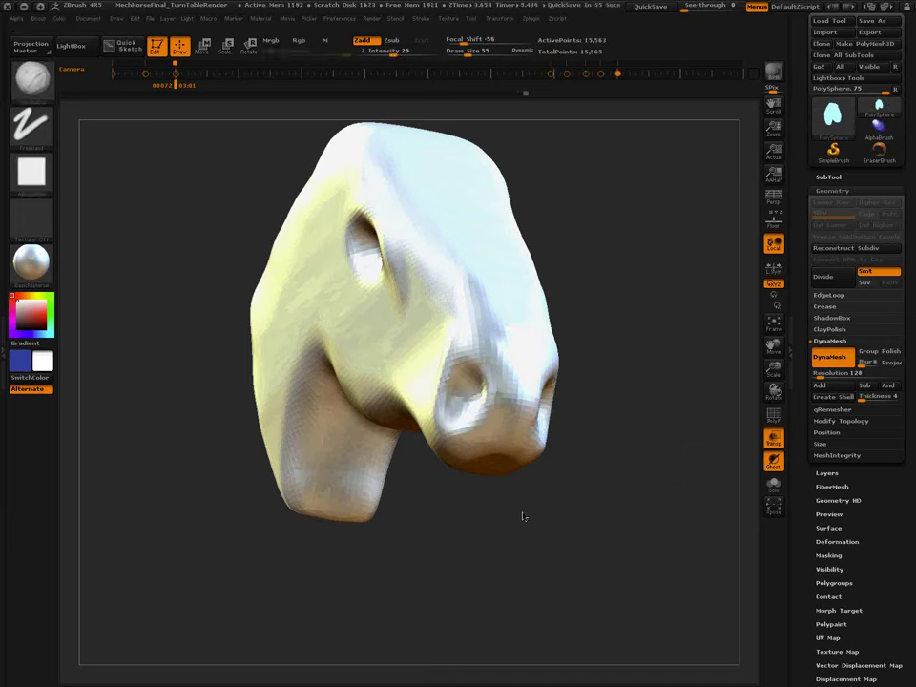
pyautogui.press('s')
pyautogui.moveTo(578, 519); pyautogui.dragTo(575, 519)
pyautogui.keyDown('ctrl'); pyautogui.moveTo(541, 489); pyautogui.dragTo(523, 443, button='right'); pyautogui.keyUp('ctrl')
pyautogui.moveTo(523, 444)
pyautogui.mouseDown(button='right')
pyautogui.moveTo(556, 495)
pyautogui.moveTo(546, 505)
pyautogui.moveTo(541, 497)
pyautogui.mouseUp(button='right')
pyautogui.moveTo(539, 497)
pyautogui.mouseDown()
pyautogui.moveTo(553, 533)
pyautogui.moveTo(539, 499)
pyautogui.mouseUp()
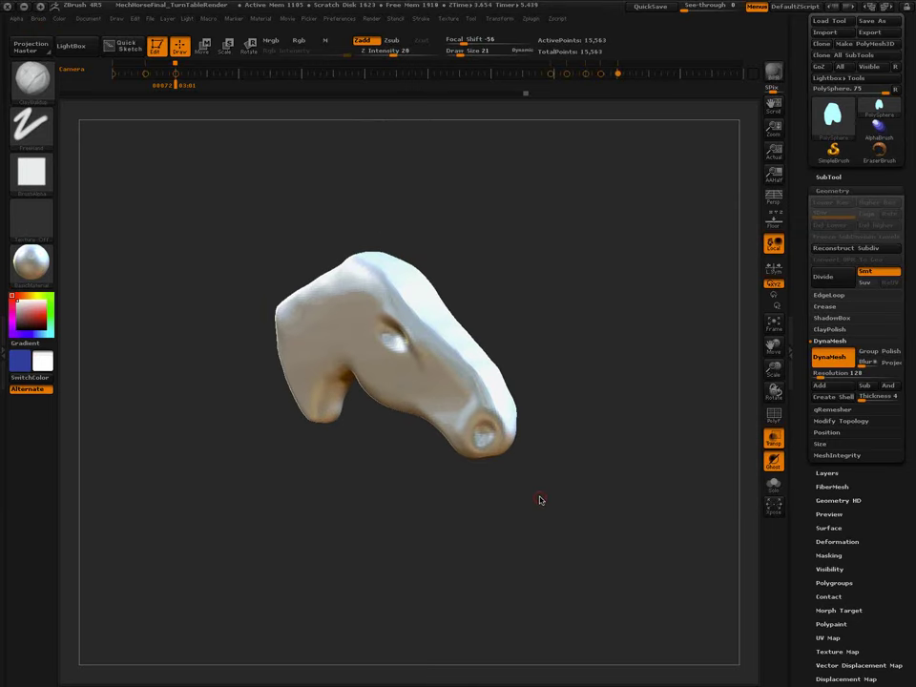
# Pull a pair of ears up from the top of the head with the Move brush at draw size 80 and remesh it.
pyautogui.press('b')
pyautogui.press('b')
pyautogui.press('m')
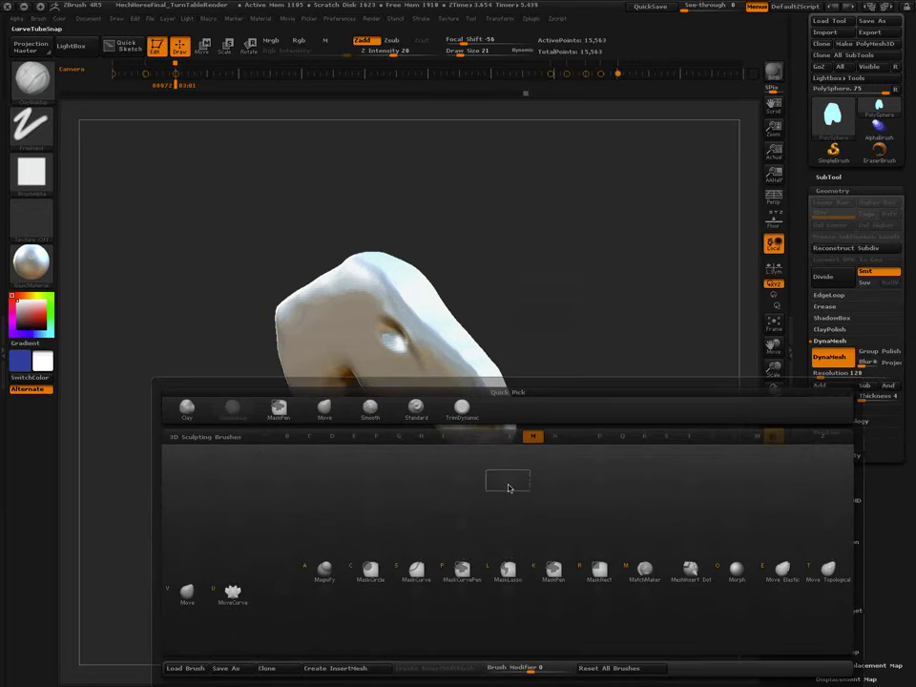
pyautogui.press('v')
pyautogui.press('s')
pyautogui.moveTo(511, 489); pyautogui.dragTo(523, 489)
pyautogui.moveTo(420, 248)
pyautogui.mouseDown()
pyautogui.moveTo(345, 264)
pyautogui.moveTo(361, 255)
pyautogui.moveTo(359, 229)
pyautogui.mouseUp()
pyautogui.keyDown('ctrl'); pyautogui.moveTo(535, 288); pyautogui.dragTo(616, 474); pyautogui.keyUp('ctrl')
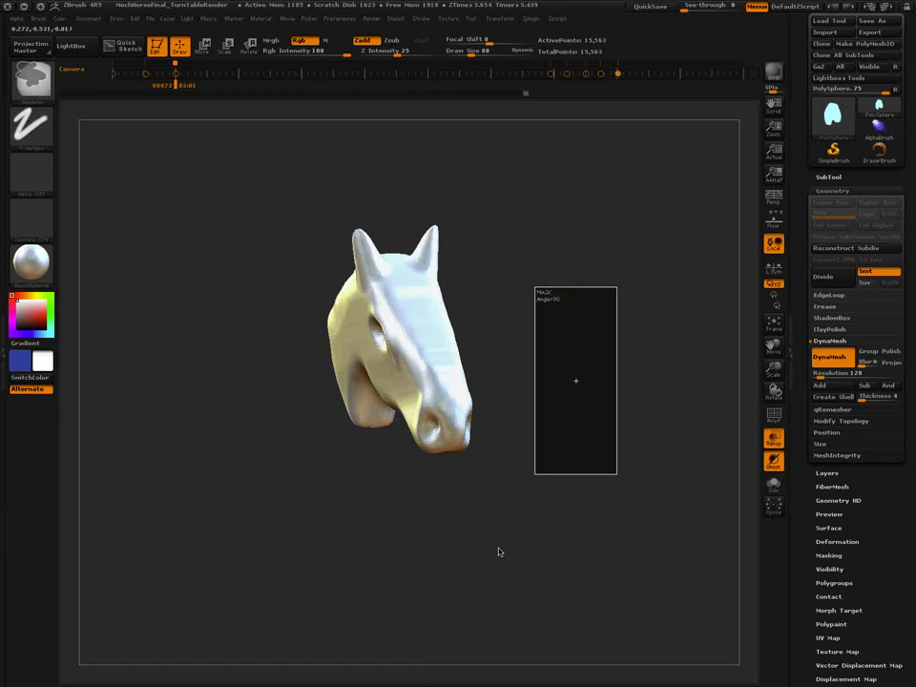
pyautogui.keyDown('ctrl'); pyautogui.moveTo(498, 552); pyautogui.dragTo(500, 550); pyautogui.keyUp('ctrl')
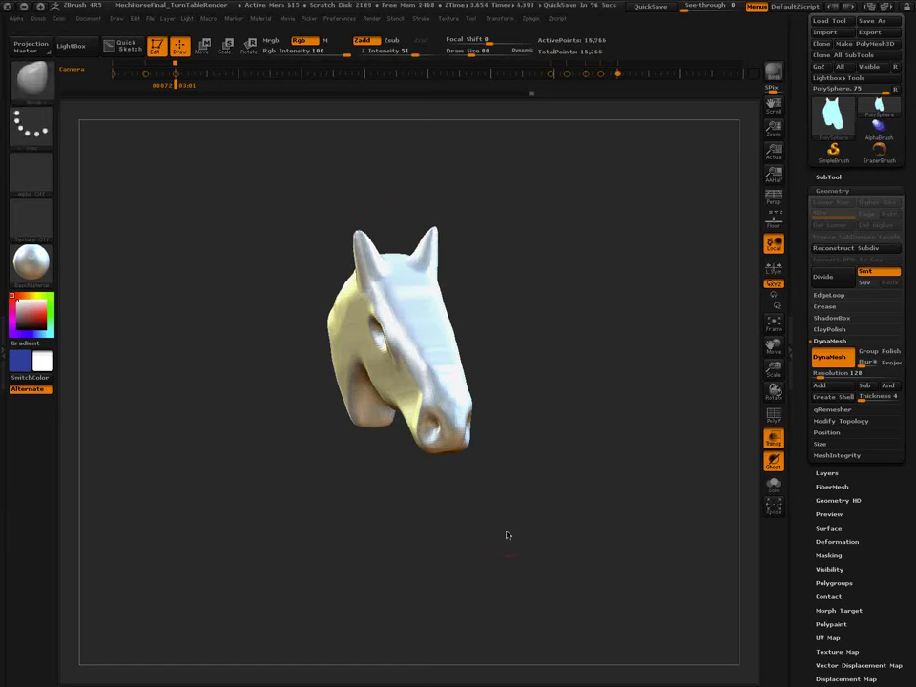
# Lengthen and widen the ears and adjust the area below them with the Move brush.
pyautogui.moveTo(519, 443); pyautogui.dragTo(527, 401)
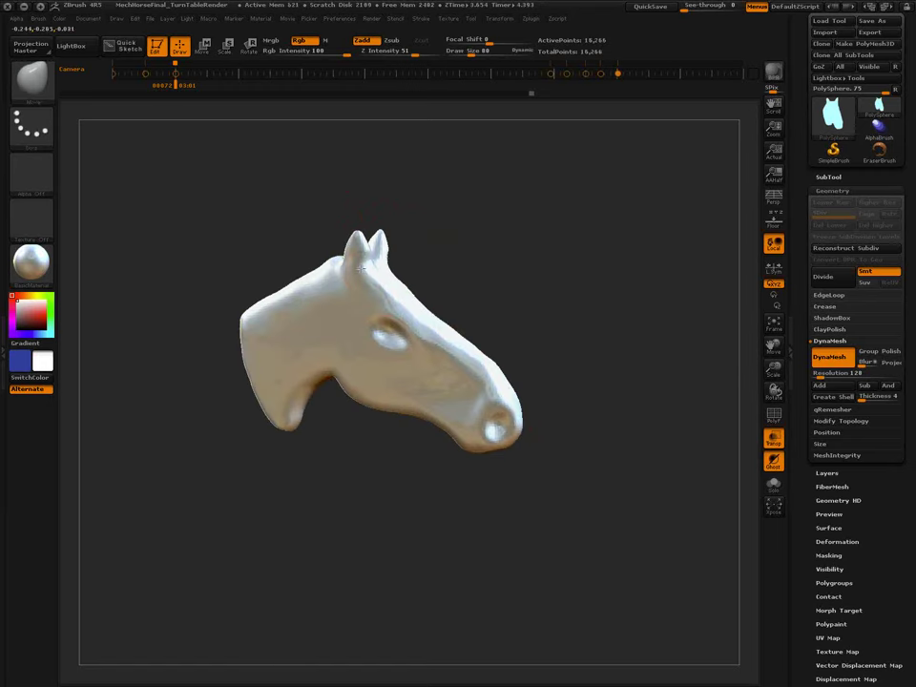
pyautogui.moveTo(572, 413); pyautogui.dragTo(481, 302)
pyautogui.moveTo(438, 240); pyautogui.dragTo(437, 235)
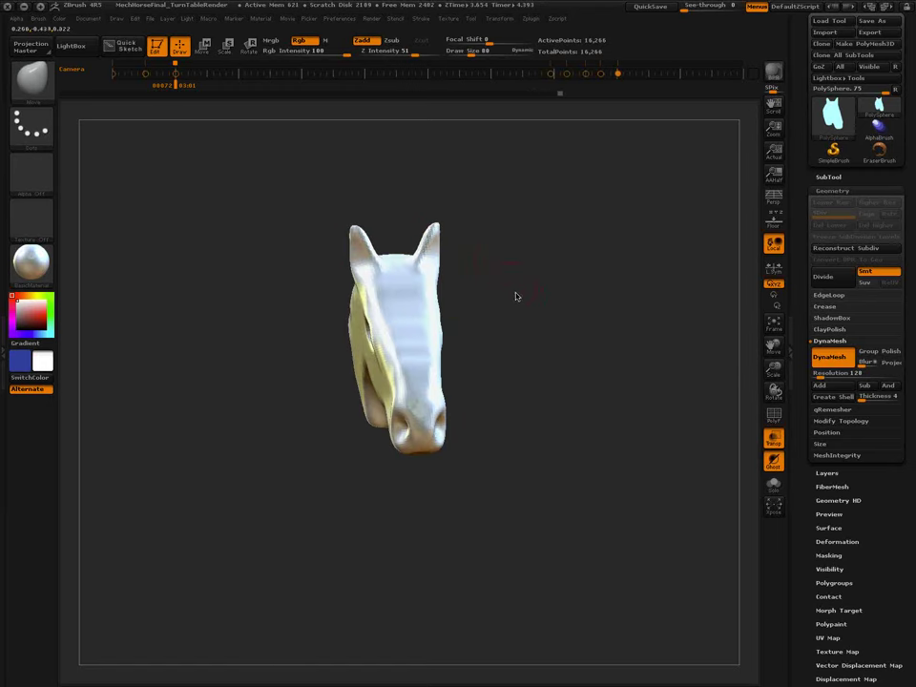
pyautogui.moveTo(367, 290); pyautogui.dragTo(363, 286)
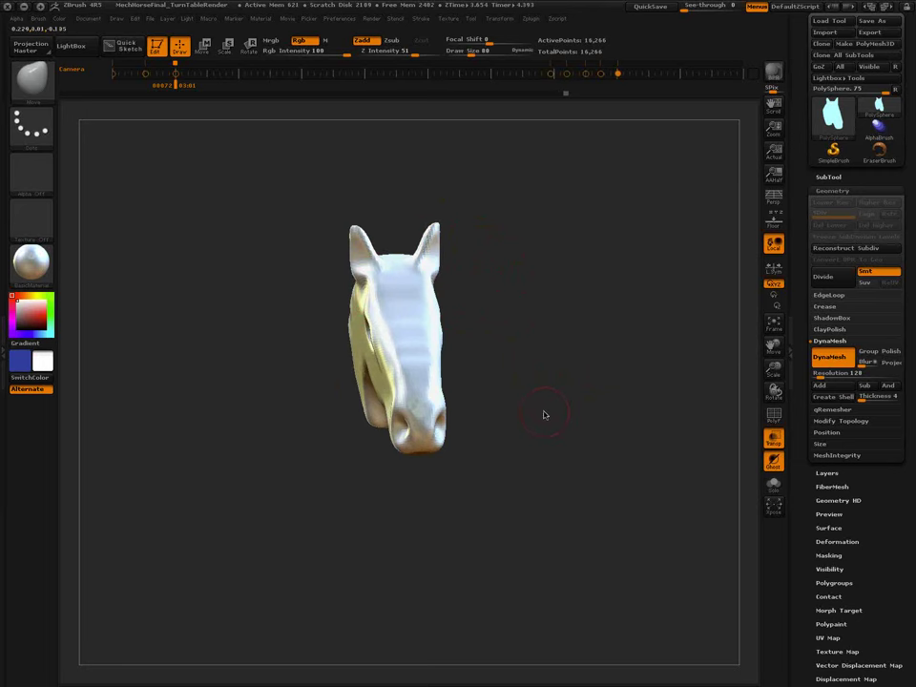
pyautogui.moveTo(547, 487)
pyautogui.mouseDown()
pyautogui.moveTo(571, 494)
pyautogui.moveTo(575, 507)
pyautogui.moveTo(560, 511)
pyautogui.moveTo(564, 503)
pyautogui.mouseUp()
# Display the wireframe and turn off DynaMesh for the head to reach the EdgeLoop panel options.
pyautogui.hotkey('shift', 'f')
pyautogui.press('s')
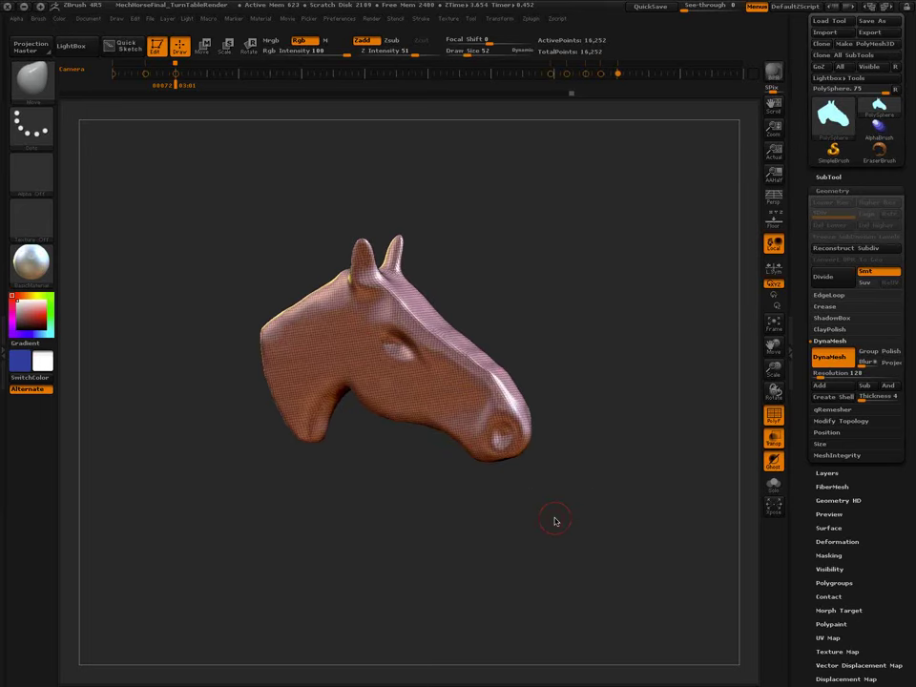
pyautogui.click(840, 361)
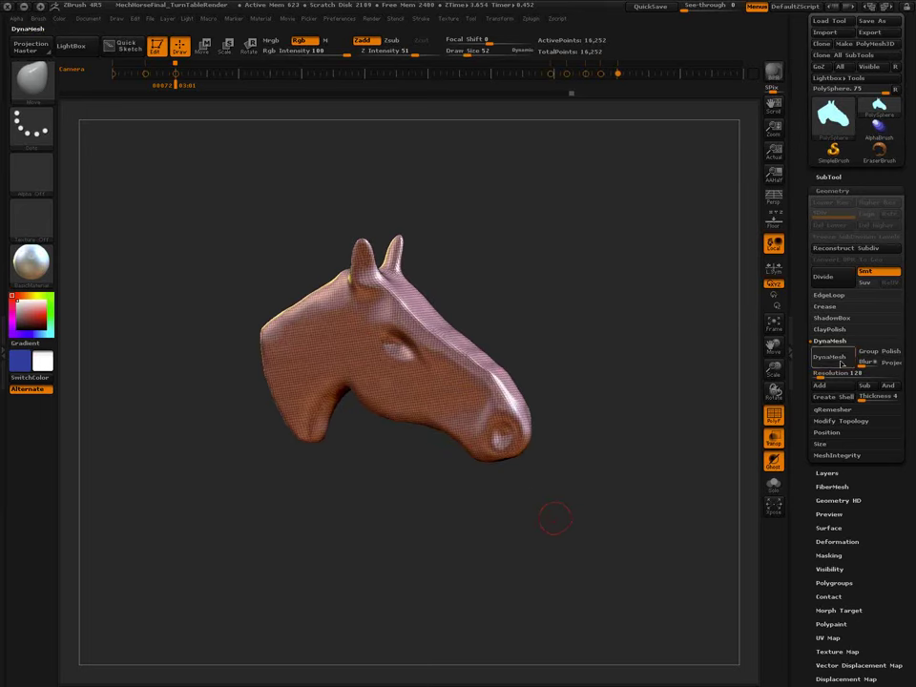
pyautogui.click(829, 295)
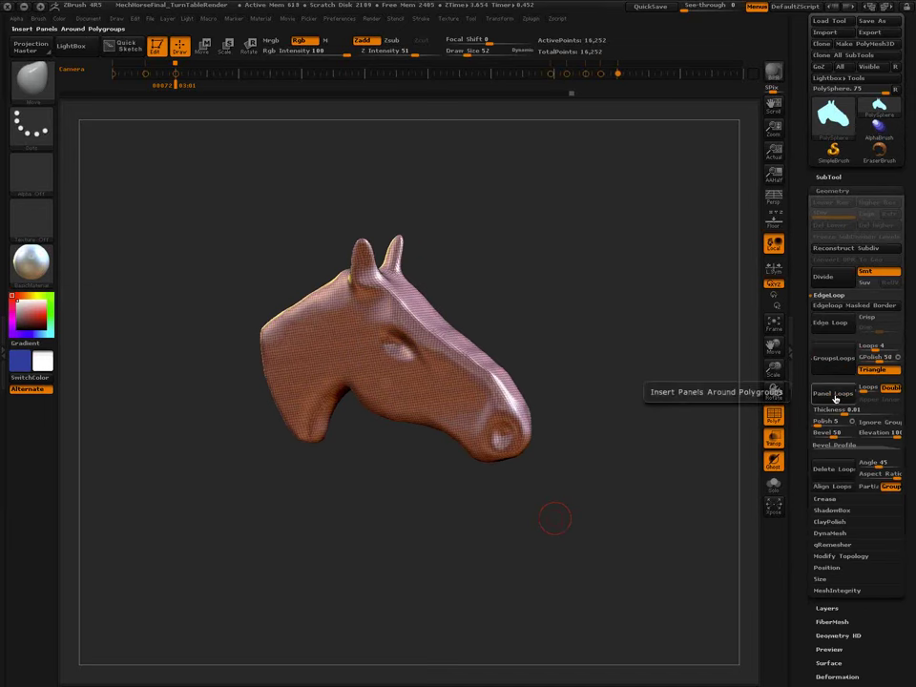
# Mask the cheek area of the head at draw size 40 and turn the mask into a new polygroup.
pyautogui.moveTo(577, 528); pyautogui.dragTo(583, 521)
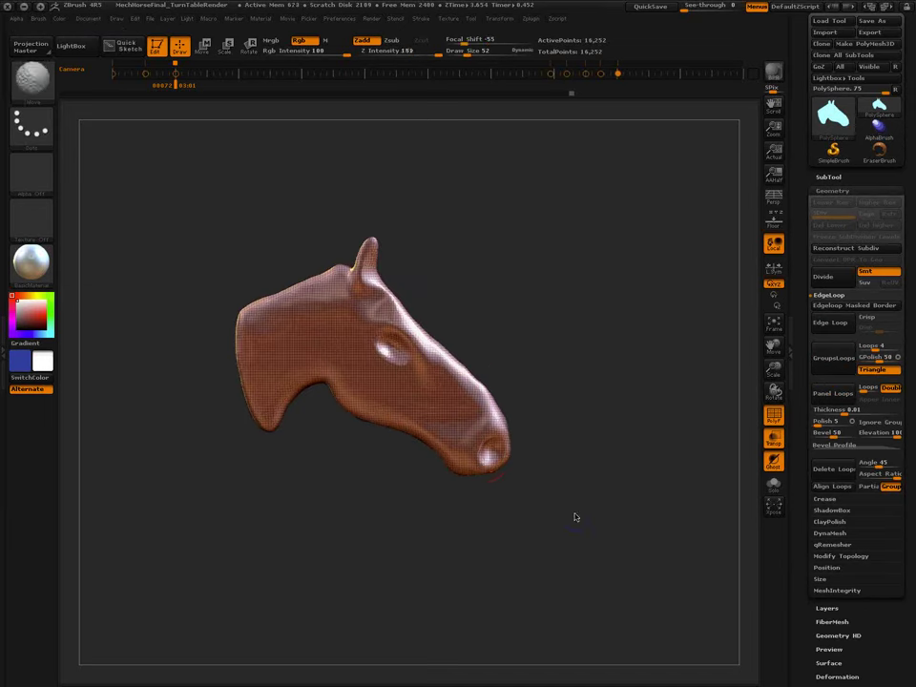
pyautogui.moveTo(384, 386)
pyautogui.keyDown('ctrl'); pyautogui.mouseDown(button='right')
pyautogui.moveTo(384, 405)
pyautogui.moveTo(419, 436)
pyautogui.mouseUp(button='right'); pyautogui.keyUp('ctrl')
pyautogui.press('s')
pyautogui.moveTo(395, 500); pyautogui.dragTo(393, 499)
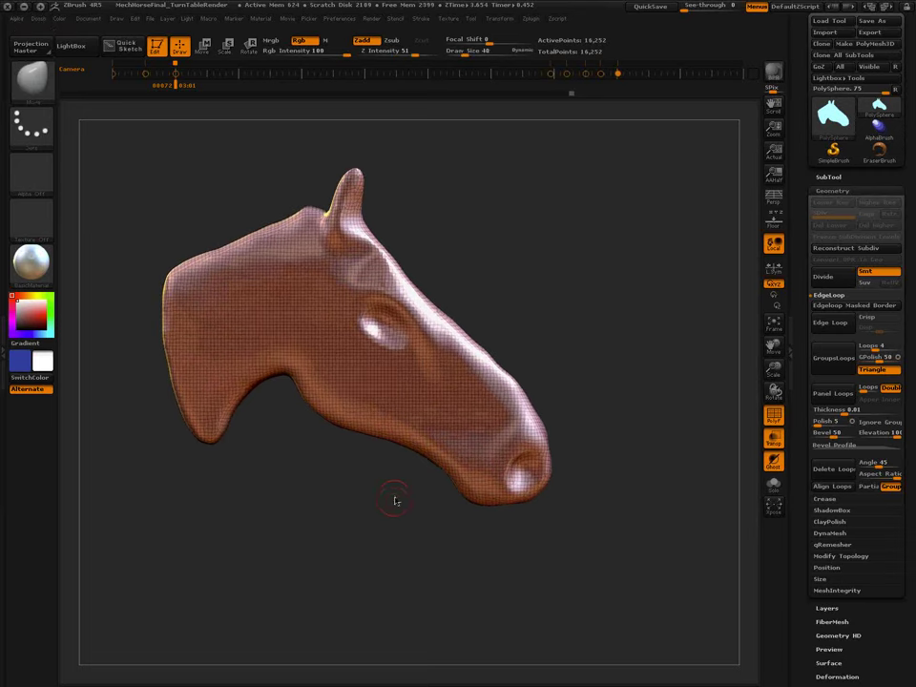
pyautogui.moveTo(335, 417)
pyautogui.keyDown('ctrl'); pyautogui.mouseDown()
pyautogui.moveTo(299, 362)
pyautogui.moveTo(334, 409)
pyautogui.moveTo(333, 329)
pyautogui.moveTo(377, 386)
pyautogui.moveTo(324, 357)
pyautogui.mouseUp(); pyautogui.keyUp('ctrl')
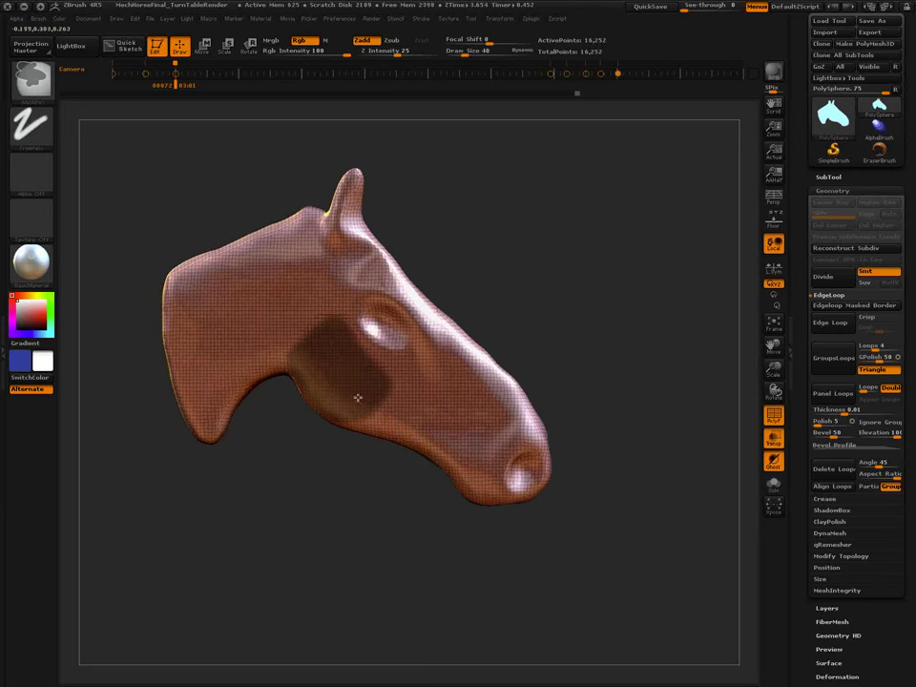
pyautogui.moveTo(277, 492); pyautogui.dragTo(341, 418)
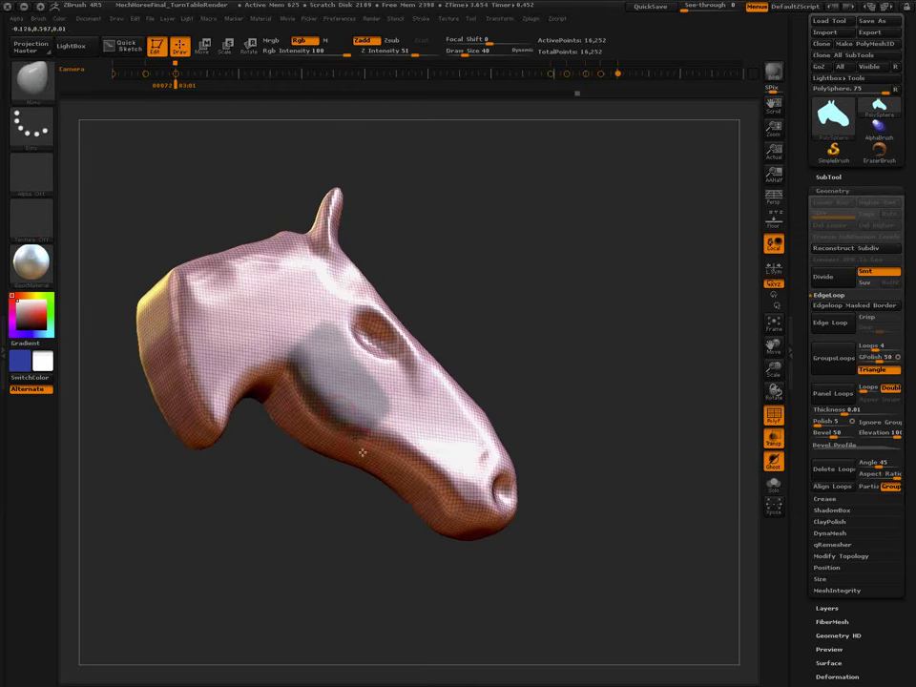
pyautogui.moveTo(567, 480); pyautogui.dragTo(563, 506)
pyautogui.hotkey('ctrl', 'w')
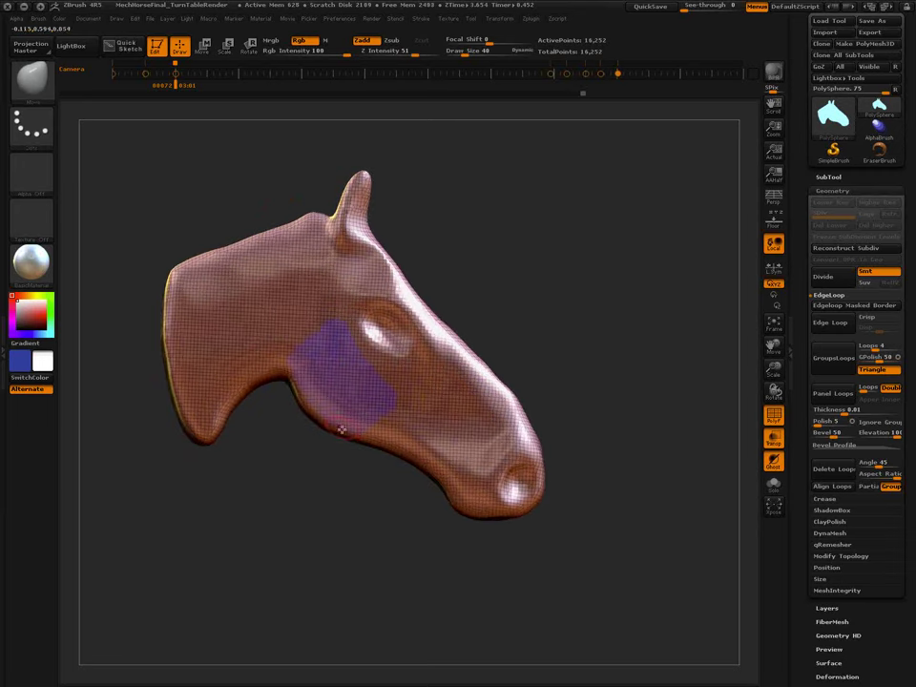
# Adjust the light settings to dim the shading and switch the head's material to SkinShade4.
pyautogui.moveTo(353, 409); pyautogui.dragTo(412, 443, button='right')
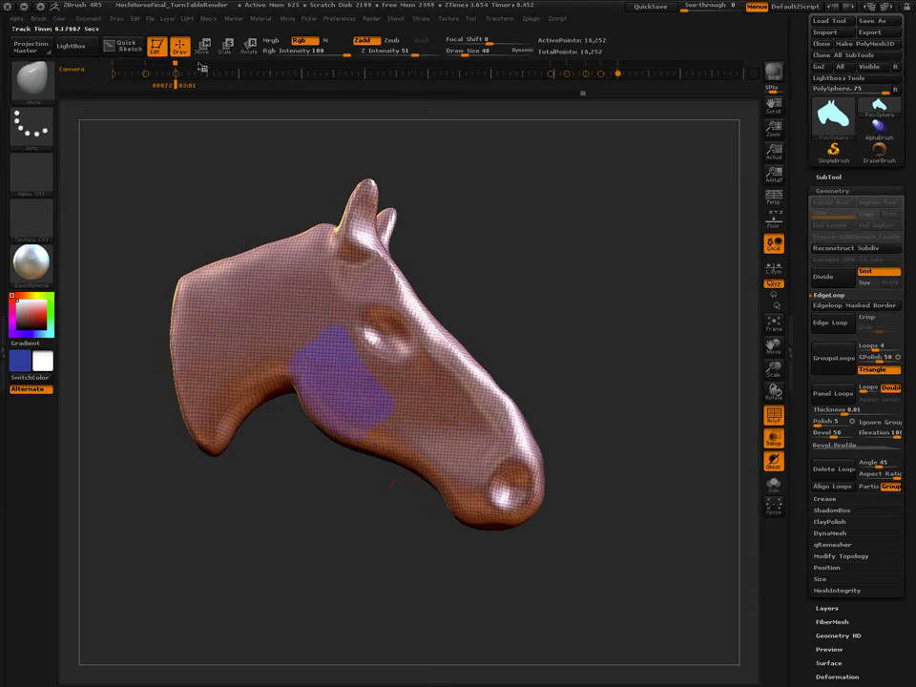
pyautogui.click(186, 18)
pyautogui.click(264, 191)
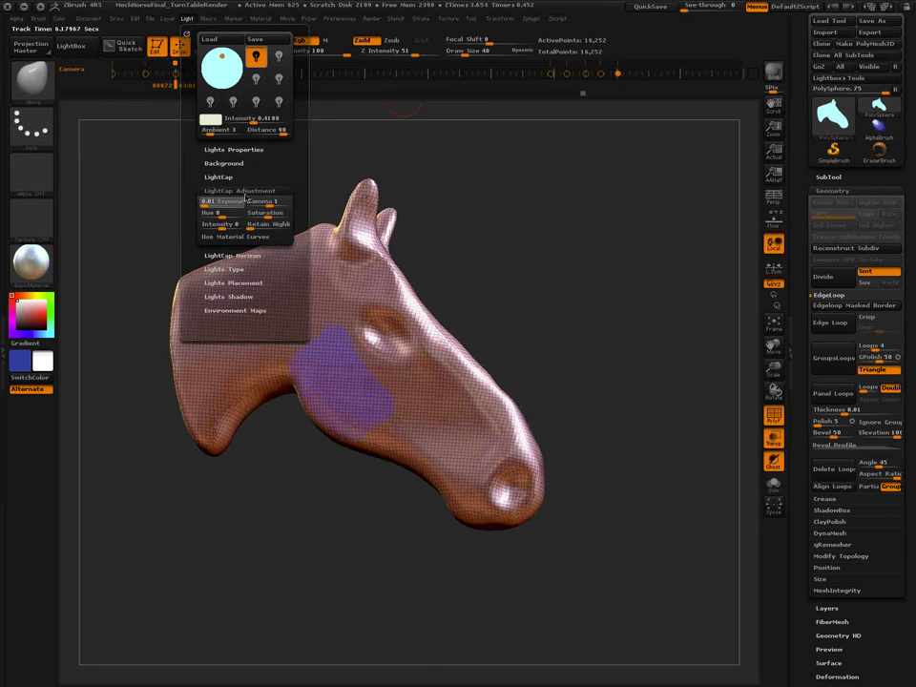
pyautogui.click(246, 196)
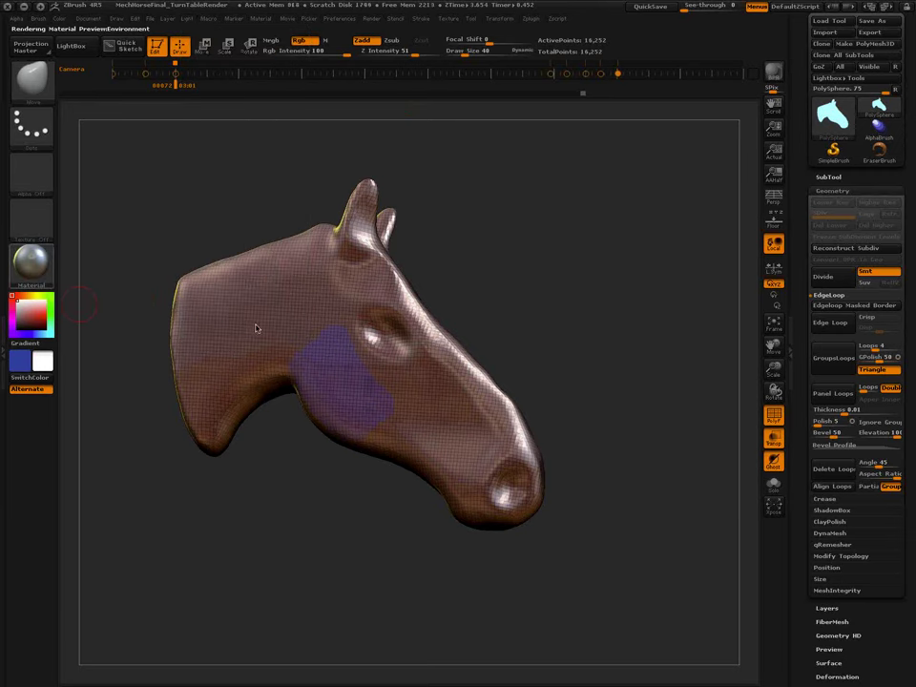
pyautogui.press('m')
pyautogui.moveTo(550, 432)
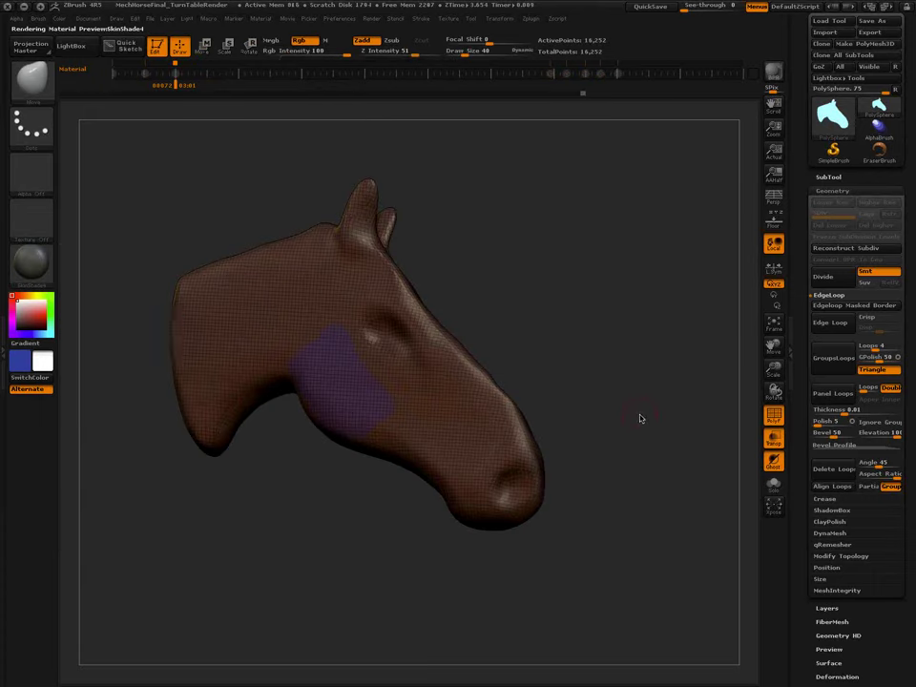
pyautogui.moveTo(560, 280); pyautogui.dragTo(555, 287)
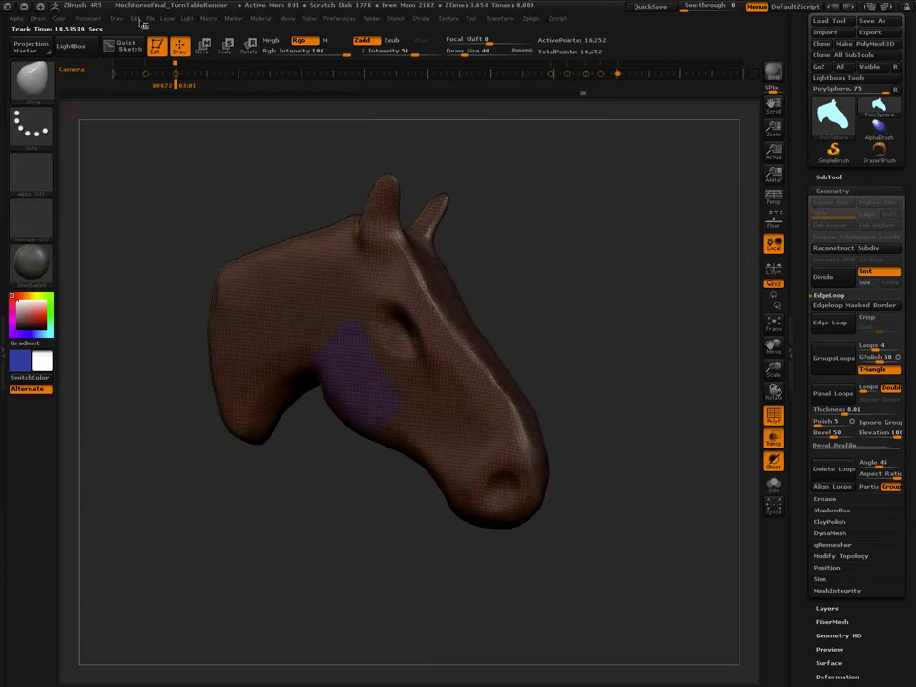
# Raise the ambient modifier of the SkinShade4 material to brighten the head.
pyautogui.click(261, 18)
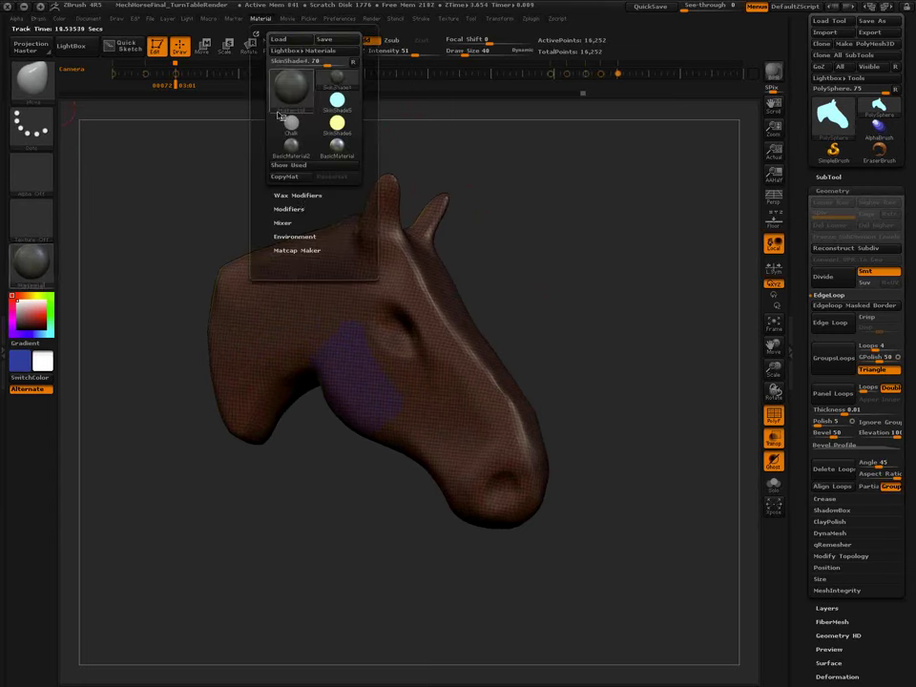
pyautogui.click(301, 209)
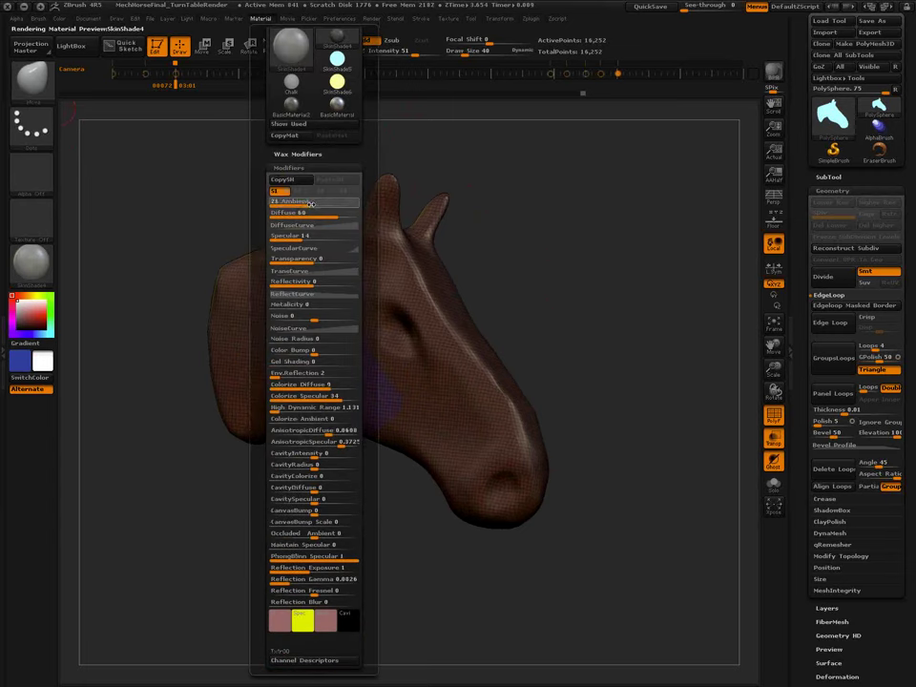
pyautogui.moveTo(286, 202); pyautogui.dragTo(333, 204)
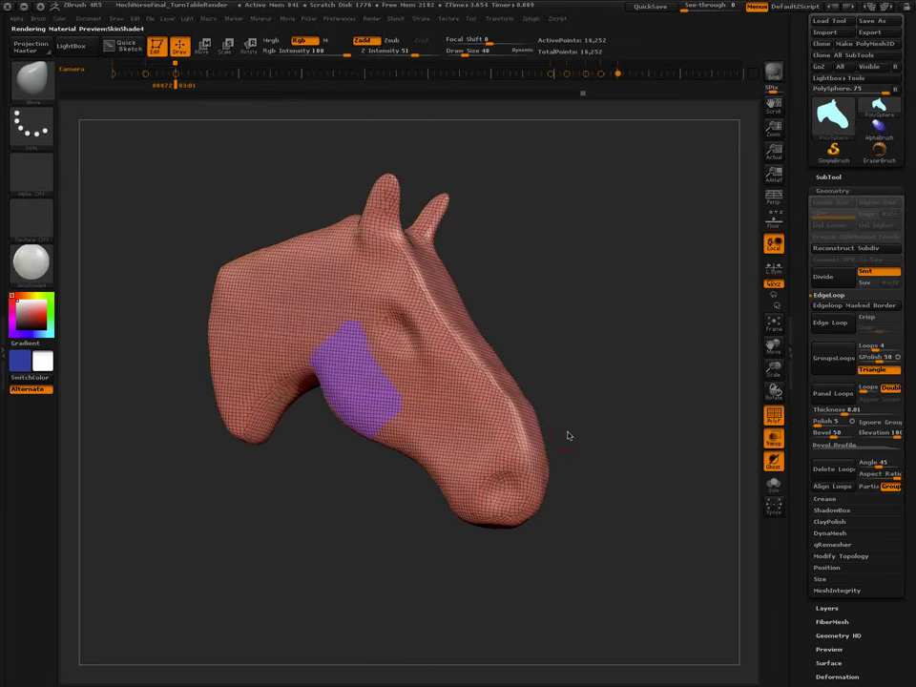
pyautogui.moveTo(583, 442); pyautogui.dragTo(605, 429)
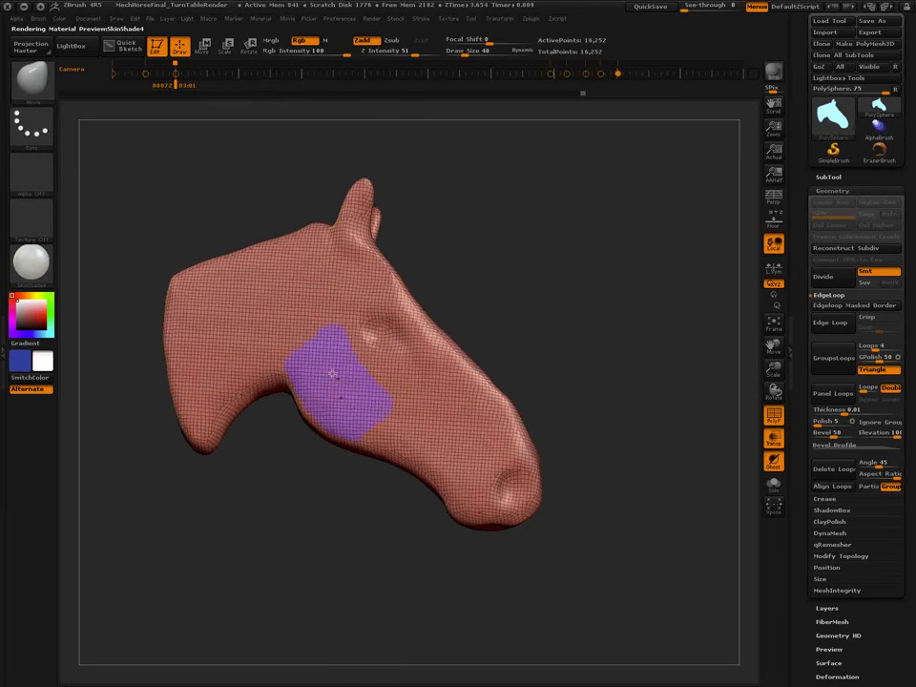
# Mask the lower jaw in front of the cheek polygroup and turn the mask into a new polygroup.
pyautogui.moveTo(353, 572); pyautogui.dragTo(413, 434)
pyautogui.keyDown('ctrl'); pyautogui.moveTo(425, 443); pyautogui.dragTo(424, 403, button='right'); pyautogui.keyUp('ctrl')
pyautogui.moveTo(420, 406)
pyautogui.keyDown('ctrl'); pyautogui.mouseDown()
pyautogui.moveTo(392, 424)
pyautogui.moveTo(433, 390)
pyautogui.moveTo(515, 460)
pyautogui.moveTo(503, 491)
pyautogui.moveTo(407, 425)
pyautogui.mouseUp(); pyautogui.keyUp('ctrl')
pyautogui.hotkey('ctrl', 'w')
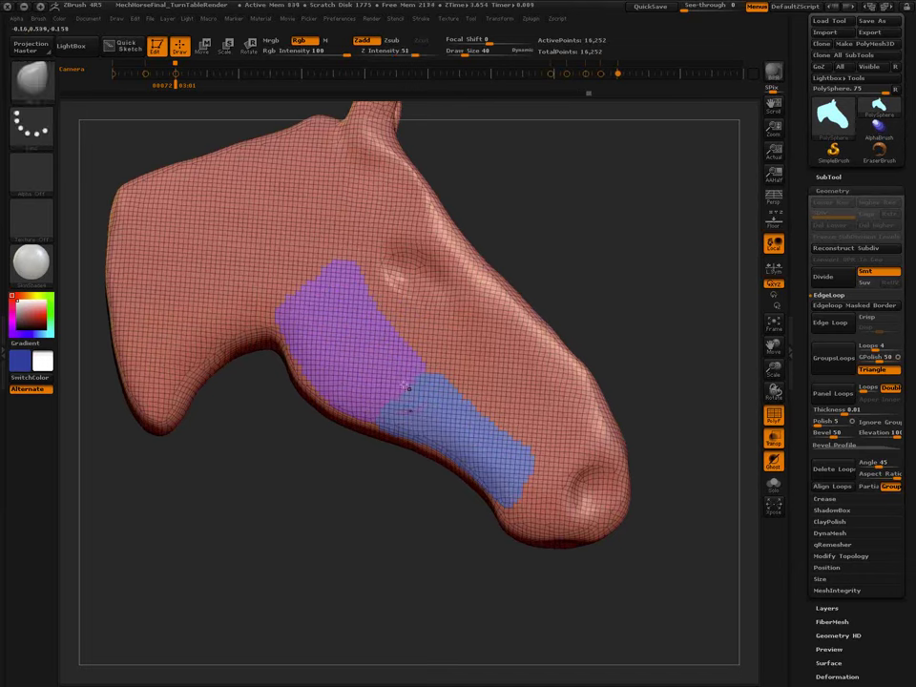
# Try to turn a masked band across the cheek polygroup into its own polygroup.
pyautogui.keyDown('ctrl'); pyautogui.moveTo(430, 302); pyautogui.dragTo(317, 386); pyautogui.keyUp('ctrl')
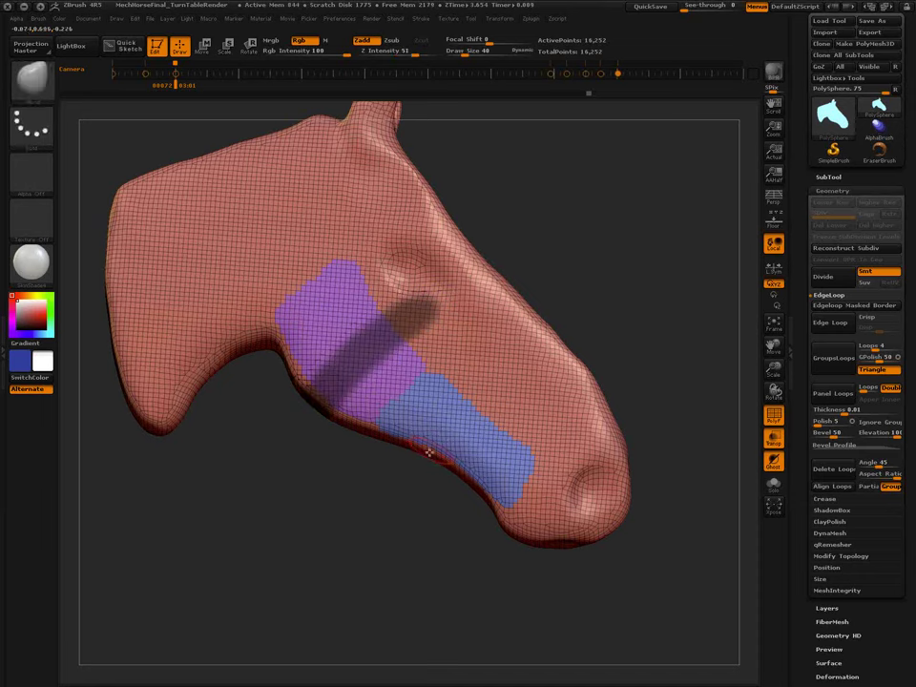
pyautogui.hotkey('ctrl', 'w')
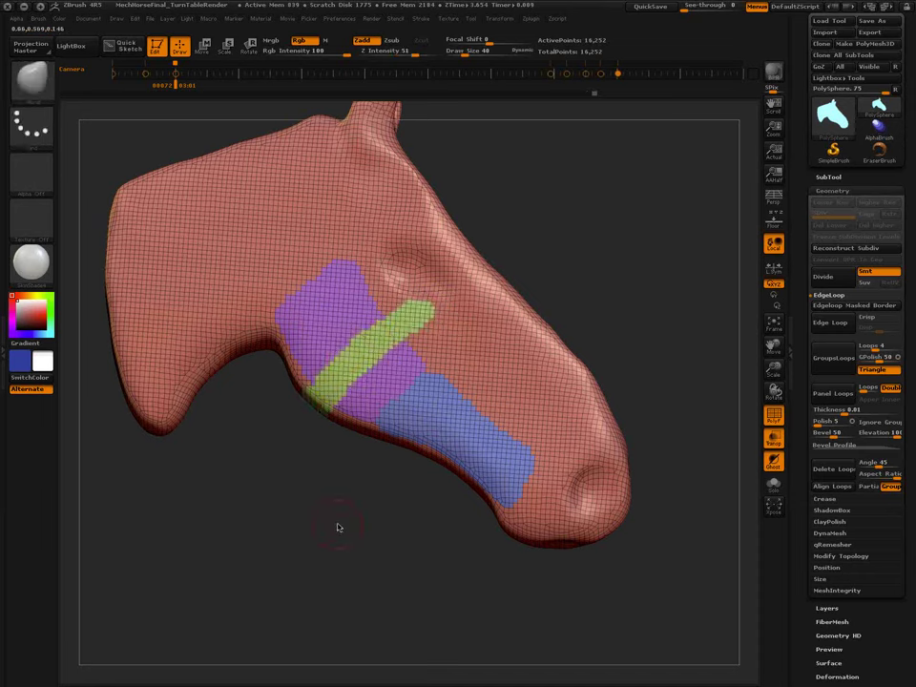
pyautogui.hotkey('ctrl', 'z')
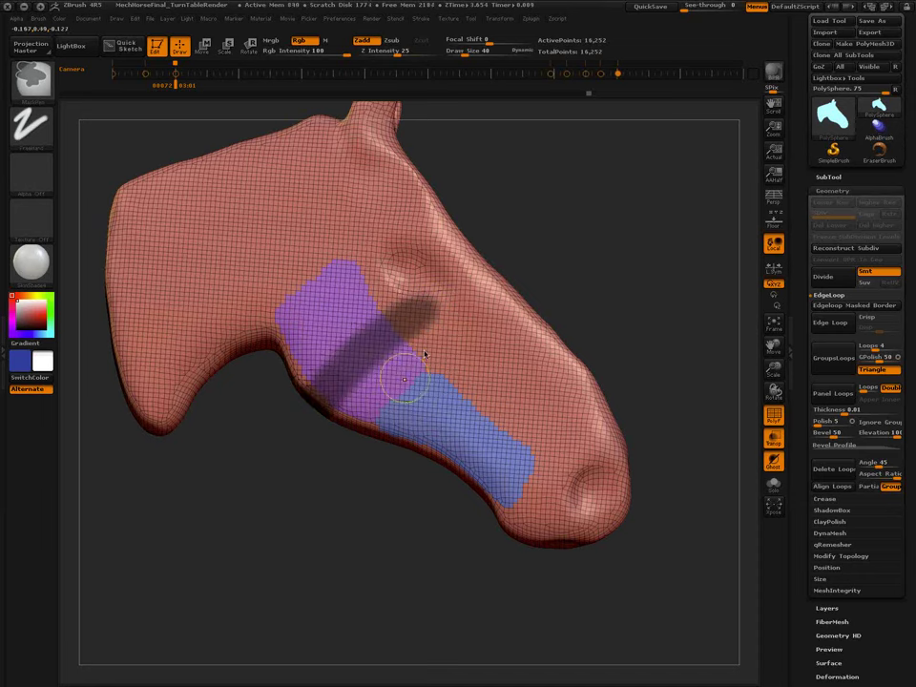
pyautogui.hotkey('ctrl', 'z')
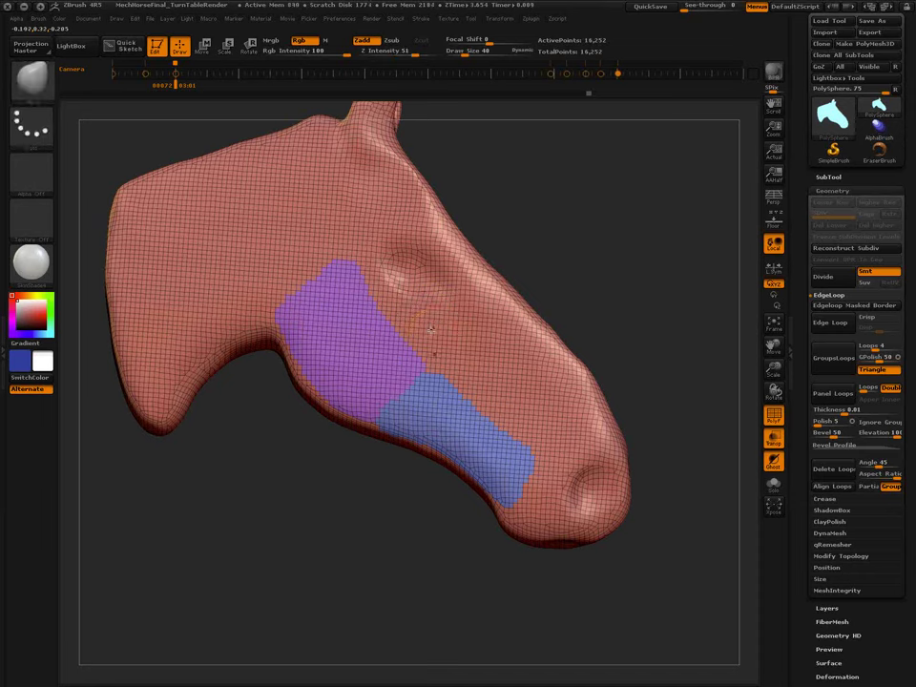
# Set the brush's auto masking to respect the existing polygroups.
pyautogui.click(38, 20)
pyautogui.click(134, 97)
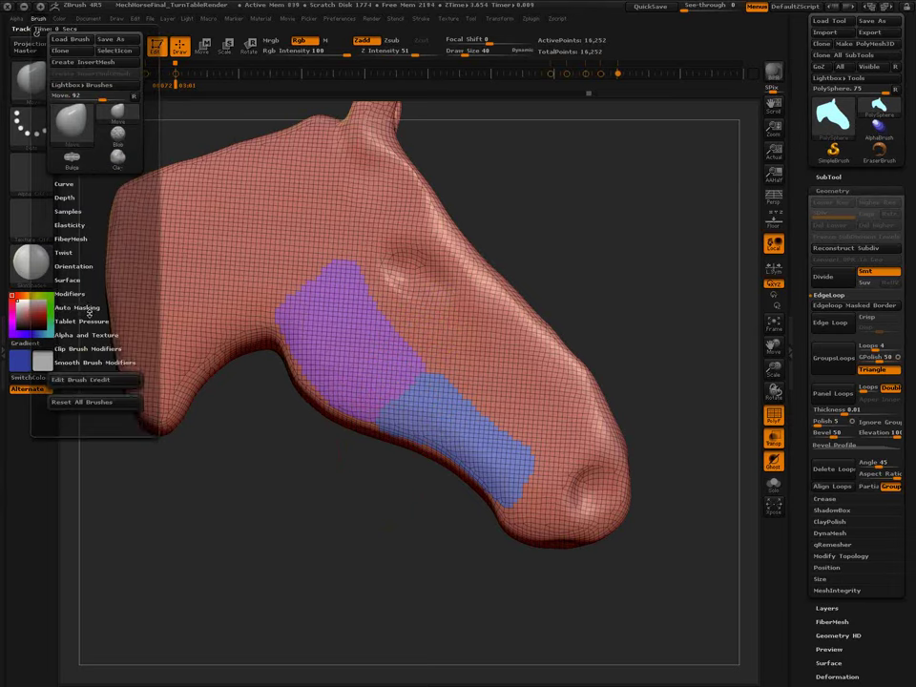
pyautogui.click(86, 307)
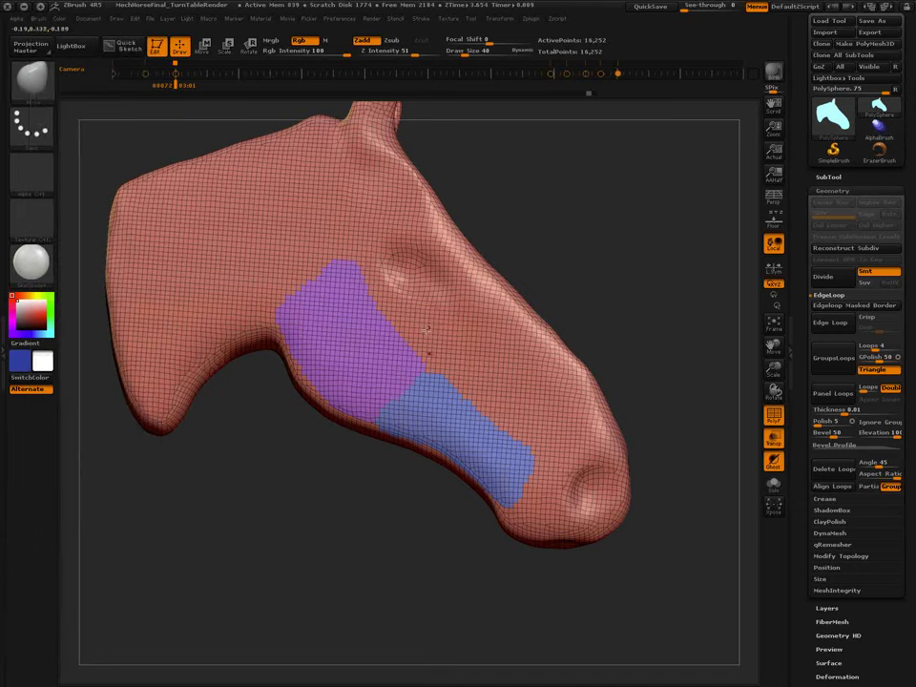
# Mask the area below and behind the eye up to the cheek and jaw polygroups and turn it into a polygroup.
pyautogui.moveTo(429, 338)
pyautogui.keyDown('ctrl'); pyautogui.mouseDown()
pyautogui.moveTo(422, 347)
pyautogui.moveTo(393, 286)
pyautogui.moveTo(368, 260)
pyautogui.moveTo(448, 309)
pyautogui.mouseUp(); pyautogui.keyUp('ctrl')
pyautogui.moveTo(375, 267)
pyautogui.keyDown('ctrl'); pyautogui.mouseDown()
pyautogui.moveTo(446, 372)
pyautogui.moveTo(435, 276)
pyautogui.moveTo(406, 274)
pyautogui.mouseUp(); pyautogui.keyUp('ctrl')
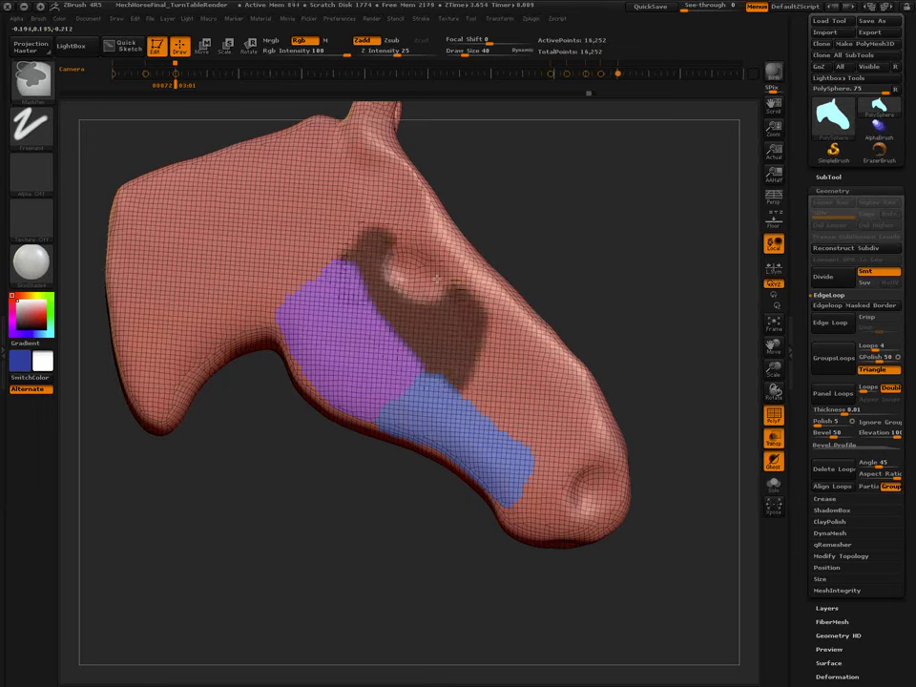
pyautogui.hotkey('ctrl', 'w')
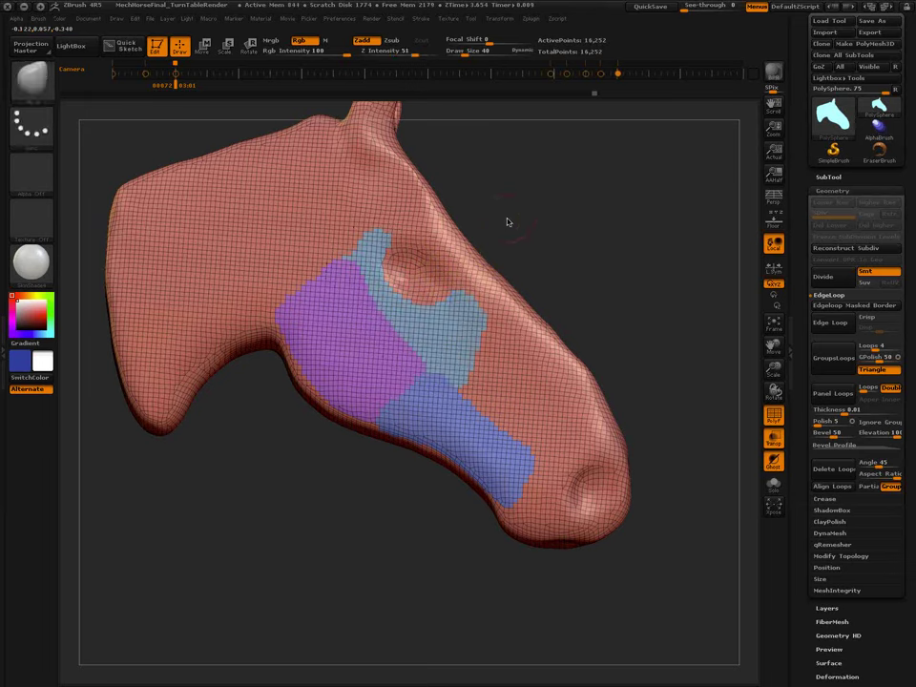
# Try masking strokes on the snout and neck that run up to the existing polygroups.
pyautogui.keyDown('ctrl'); pyautogui.moveTo(546, 394); pyautogui.dragTo(472, 366); pyautogui.keyUp('ctrl')
pyautogui.keyDown('ctrl'); pyautogui.moveTo(305, 291); pyautogui.dragTo(174, 251); pyautogui.keyUp('ctrl')
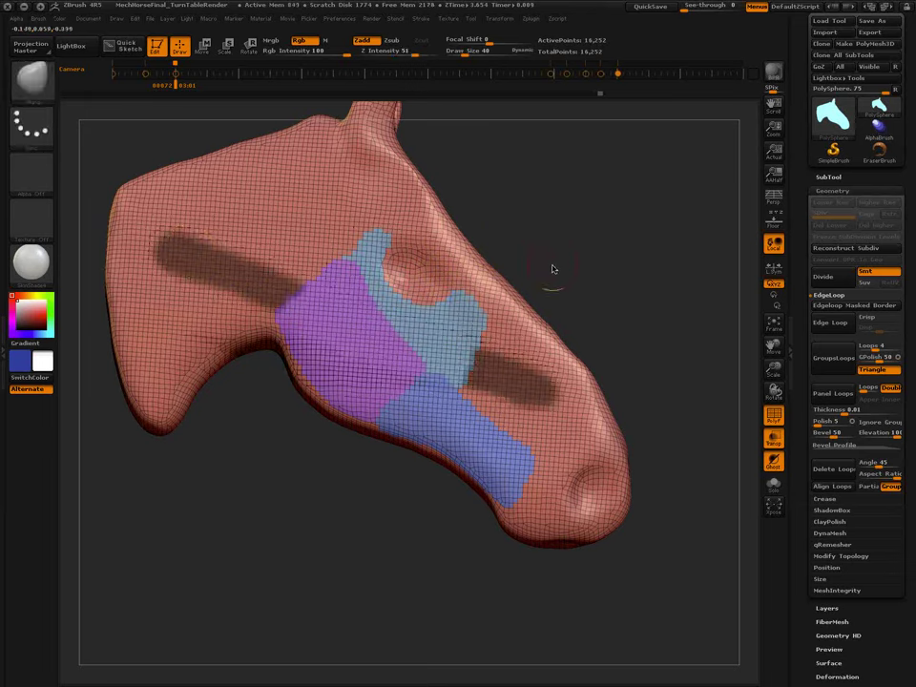
pyautogui.keyDown('ctrl'); pyautogui.moveTo(551, 266); pyautogui.dragTo(567, 284); pyautogui.keyUp('ctrl')
# Mask the side of the snout and the area around the upper nostril, turning each into its own polygroup.
pyautogui.moveTo(490, 345)
pyautogui.keyDown('ctrl'); pyautogui.mouseDown()
pyautogui.moveTo(472, 380)
pyautogui.moveTo(494, 344)
pyautogui.moveTo(536, 452)
pyautogui.moveTo(484, 389)
pyautogui.mouseUp(); pyautogui.keyUp('ctrl')
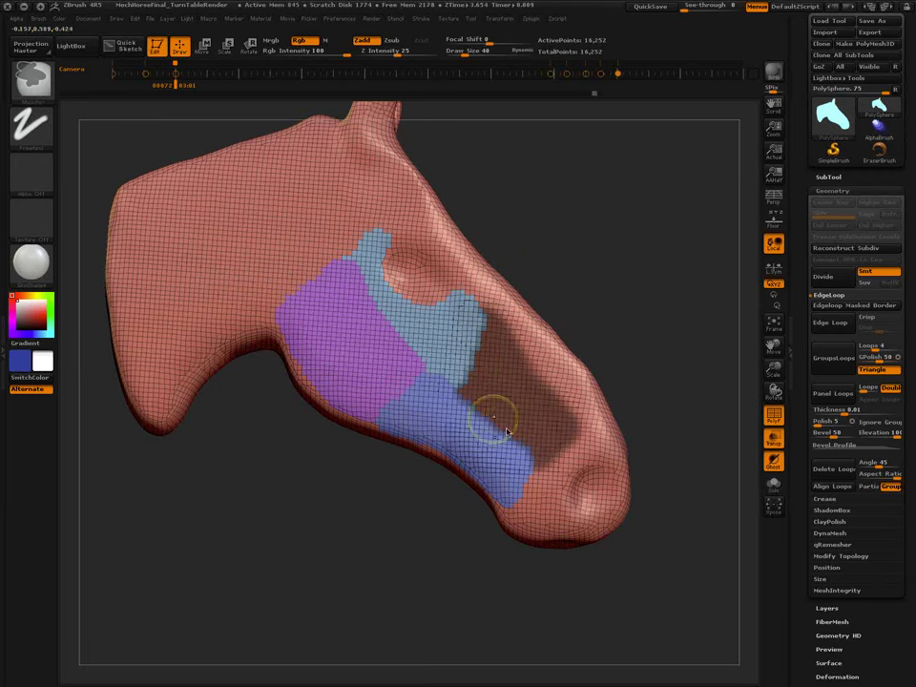
pyautogui.hotkey('ctrl', 'w')
pyautogui.moveTo(578, 476); pyautogui.dragTo(581, 474, button='right')
pyautogui.moveTo(586, 443)
pyautogui.keyDown('ctrl'); pyautogui.mouseDown()
pyautogui.moveTo(526, 510)
pyautogui.moveTo(591, 458)
pyautogui.moveTo(590, 446)
pyautogui.mouseUp(); pyautogui.keyUp('ctrl')
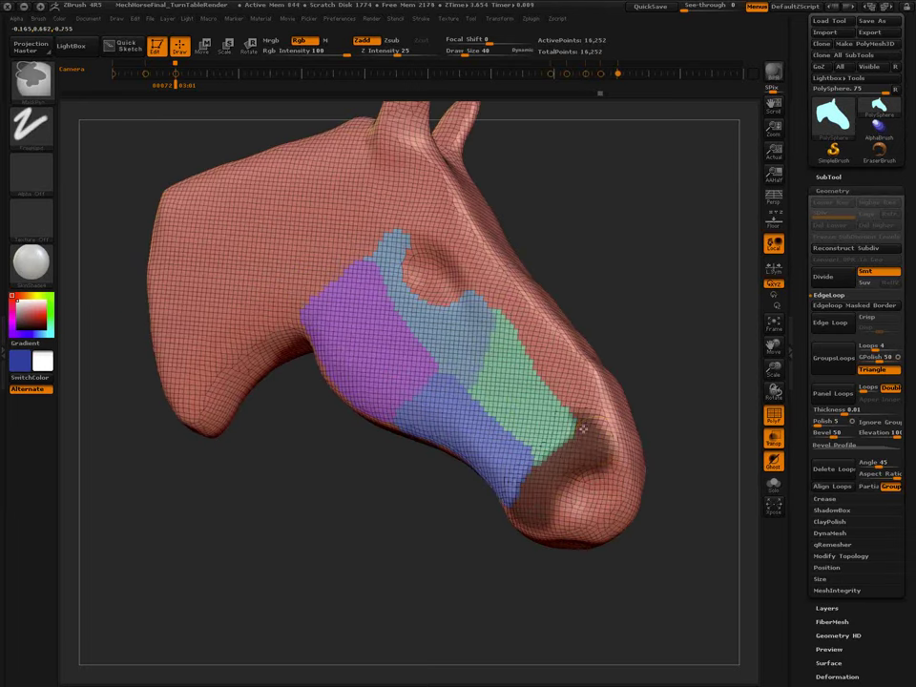
pyautogui.hotkey('ctrl', 'w')
# Mask the front of the nose and the strip beside the nose bridge, making each a separate polygroup.
pyautogui.moveTo(656, 521)
pyautogui.mouseDown()
pyautogui.moveTo(673, 528)
pyautogui.moveTo(589, 529)
pyautogui.mouseUp()
pyautogui.moveTo(578, 518)
pyautogui.keyDown('ctrl'); pyautogui.mouseDown()
pyautogui.moveTo(538, 445)
pyautogui.moveTo(552, 368)
pyautogui.moveTo(581, 421)
pyautogui.moveTo(574, 370)
pyautogui.mouseUp(); pyautogui.keyUp('ctrl')
pyautogui.hotkey('ctrl', 'w')
pyautogui.moveTo(574, 469); pyautogui.dragTo(616, 468, button='right')
pyautogui.moveTo(510, 387)
pyautogui.keyDown('ctrl'); pyautogui.mouseDown()
pyautogui.moveTo(514, 405)
pyautogui.moveTo(446, 289)
pyautogui.moveTo(454, 274)
pyautogui.moveTo(521, 378)
pyautogui.moveTo(459, 271)
pyautogui.moveTo(483, 296)
pyautogui.mouseUp(); pyautogui.keyUp('ctrl')
pyautogui.hotkey('ctrl', 'w')
# Mask the centre of the forehead and the area above the eye, turning each into a new polygroup.
pyautogui.moveTo(628, 435)
pyautogui.mouseDown()
pyautogui.moveTo(626, 426)
pyautogui.moveTo(624, 463)
pyautogui.moveTo(499, 345)
pyautogui.moveTo(449, 349)
pyautogui.moveTo(477, 248)
pyautogui.moveTo(487, 305)
pyautogui.moveTo(485, 214)
pyautogui.moveTo(433, 212)
pyautogui.moveTo(497, 195)
pyautogui.moveTo(506, 277)
pyautogui.mouseUp()
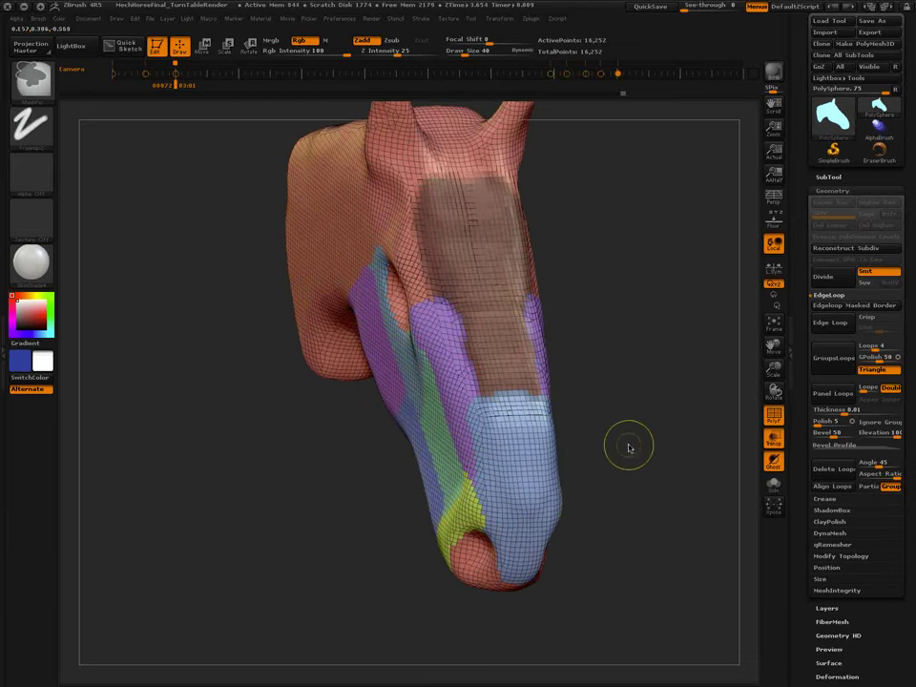
pyautogui.hotkey('ctrl', 'w')
pyautogui.moveTo(641, 447); pyautogui.dragTo(665, 450)
pyautogui.moveTo(420, 286)
pyautogui.keyDown('ctrl'); pyautogui.mouseDown()
pyautogui.moveTo(391, 203)
pyautogui.moveTo(343, 241)
pyautogui.moveTo(401, 202)
pyautogui.mouseUp(); pyautogui.keyUp('ctrl')
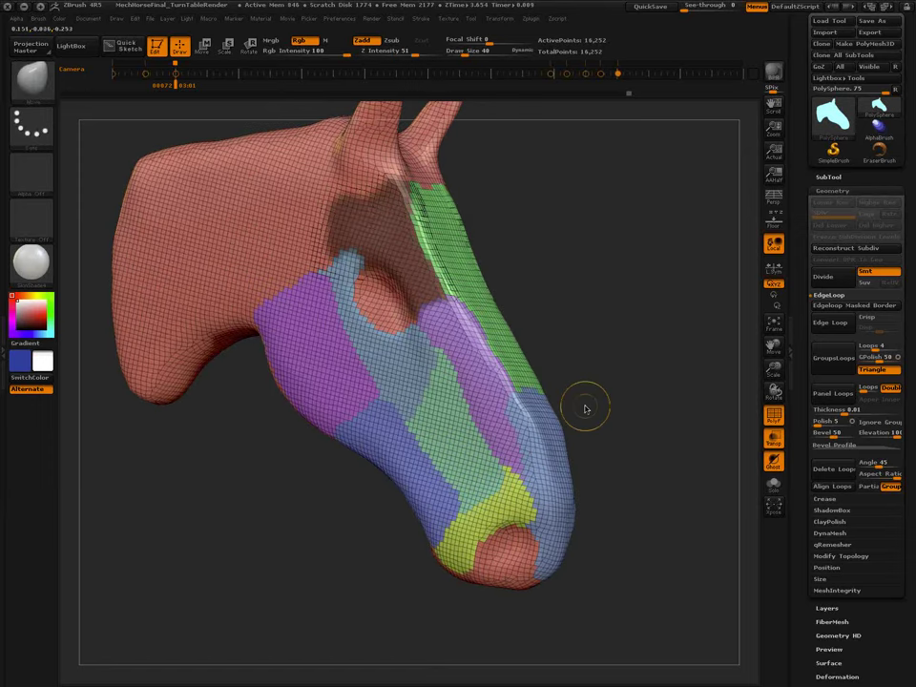
pyautogui.hotkey('ctrl', 'w')
pyautogui.moveTo(610, 397); pyautogui.dragTo(610, 393)
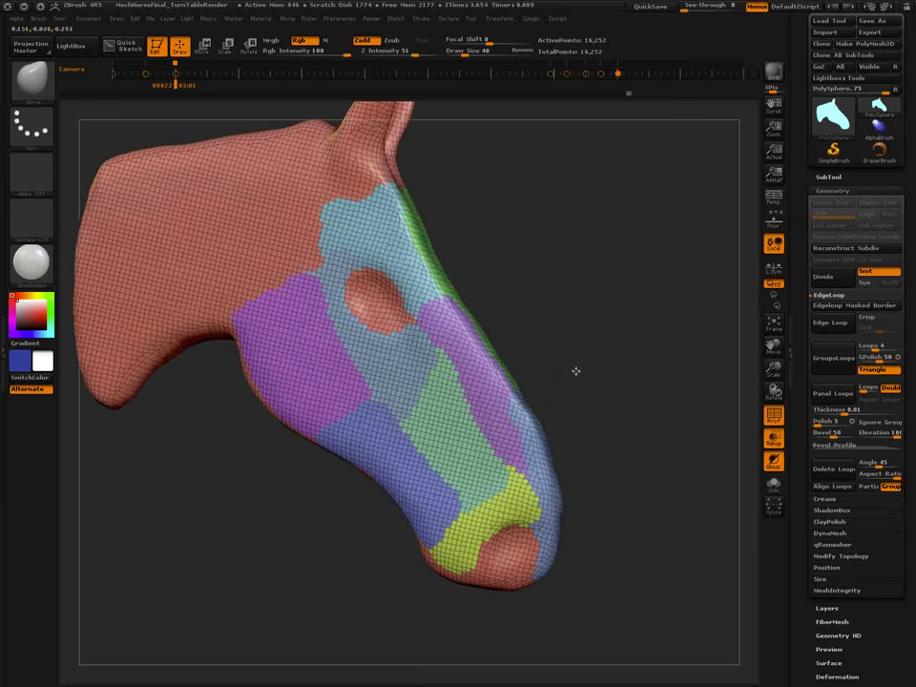
# Give the polygroup above the eye a different colour and turn a masked area above the cheek into another polygroup.
pyautogui.keyDown('ctrl'); pyautogui.keyDown('shift'); pyautogui.click(383, 234); pyautogui.keyUp('shift'); pyautogui.keyUp('ctrl')
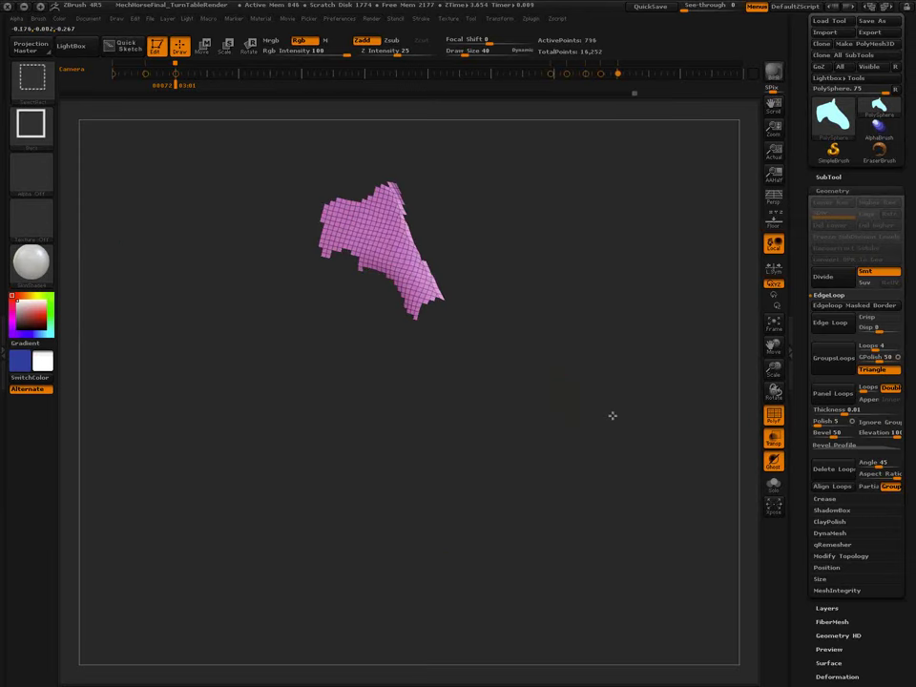
pyautogui.keyDown('ctrl'); pyautogui.keyDown('shift'); pyautogui.click(613, 417); pyautogui.keyUp('shift'); pyautogui.keyUp('ctrl')
pyautogui.moveTo(310, 243)
pyautogui.keyDown('ctrl'); pyautogui.mouseDown()
pyautogui.moveTo(315, 229)
pyautogui.moveTo(242, 301)
pyautogui.moveTo(224, 266)
pyautogui.moveTo(290, 243)
pyautogui.mouseUp(); pyautogui.keyUp('ctrl')
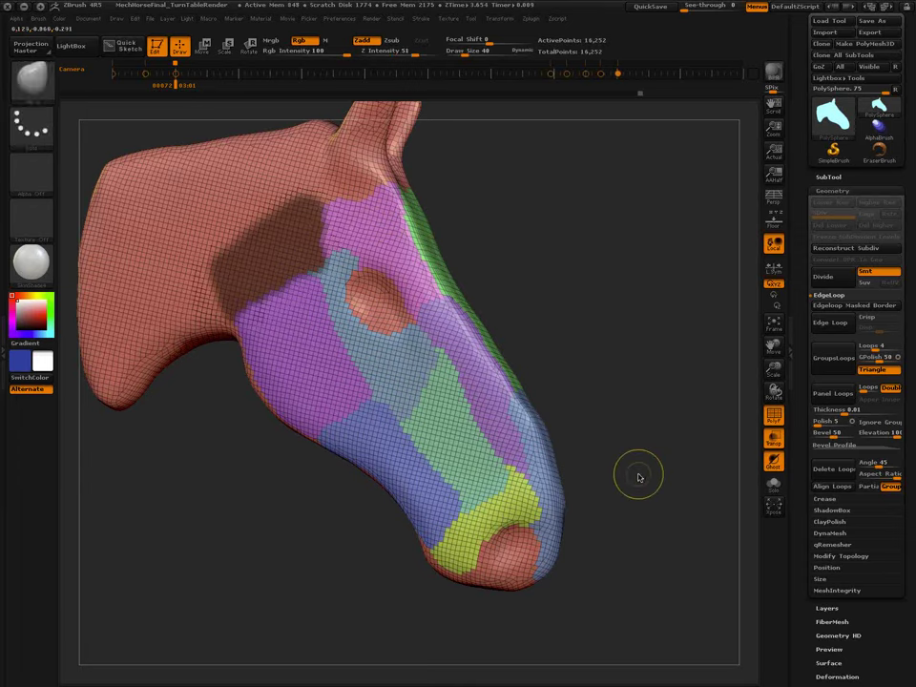
pyautogui.press('ctrl')
pyautogui.hotkey('ctrl', 'w')
# Mask the mouth area below the nostril and turn it into a polygroup.
pyautogui.moveTo(603, 449)
pyautogui.keyDown('ctrl'); pyautogui.mouseDown(button='right')
pyautogui.moveTo(608, 497)
pyautogui.moveTo(583, 440)
pyautogui.moveTo(493, 477)
pyautogui.moveTo(499, 483)
pyautogui.mouseUp(button='right'); pyautogui.keyUp('ctrl')
pyautogui.moveTo(435, 420)
pyautogui.keyDown('ctrl'); pyautogui.mouseDown()
pyautogui.moveTo(460, 433)
pyautogui.moveTo(492, 427)
pyautogui.mouseUp(); pyautogui.keyUp('ctrl')
pyautogui.hotkey('ctrl', 'w')
pyautogui.keyDown('ctrl'); pyautogui.moveTo(593, 489); pyautogui.dragTo(572, 470, button='right'); pyautogui.keyUp('ctrl')
pyautogui.moveTo(573, 470); pyautogui.dragTo(540, 504, button='right')
# Hide the remaining original polygroup covering the neck, ears, eyes and nostrils, and delete the hidden geometry.
pyautogui.hotkey('ctrl', 'shift')
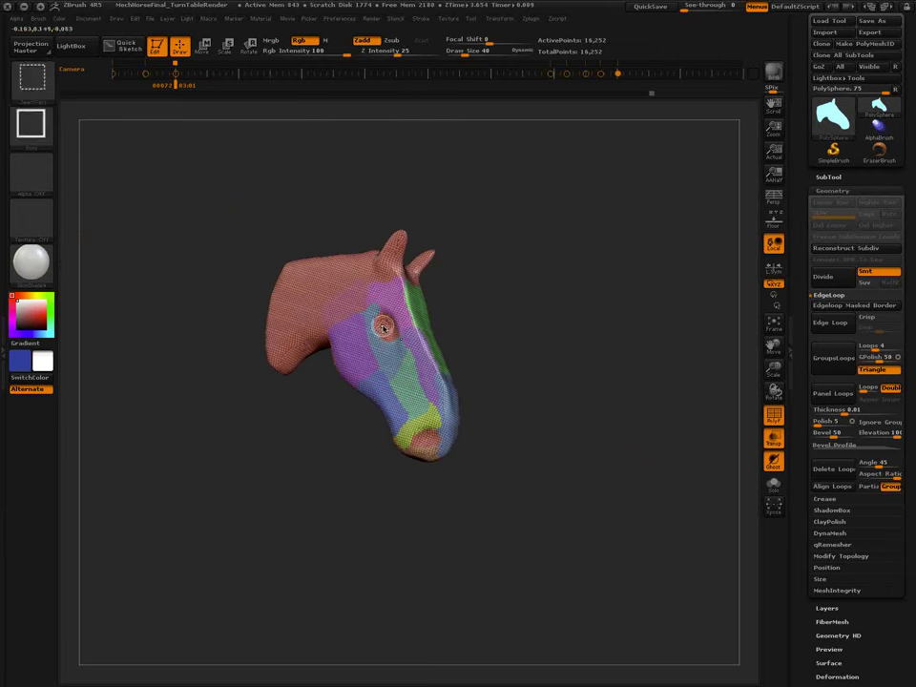
pyautogui.keyDown('ctrl'); pyautogui.keyDown('shift'); pyautogui.click(386, 330); pyautogui.keyUp('shift'); pyautogui.keyUp('ctrl')
pyautogui.keyDown('ctrl'); pyautogui.keyDown('shift'); pyautogui.moveTo(572, 462); pyautogui.dragTo(545, 523); pyautogui.keyUp('shift'); pyautogui.keyUp('ctrl')
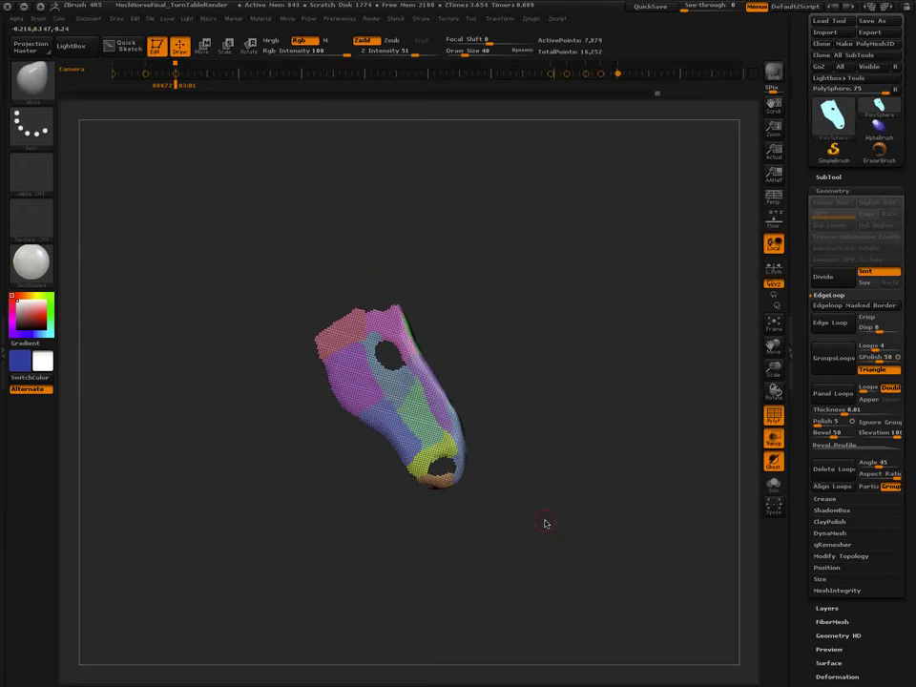
pyautogui.click(852, 557)
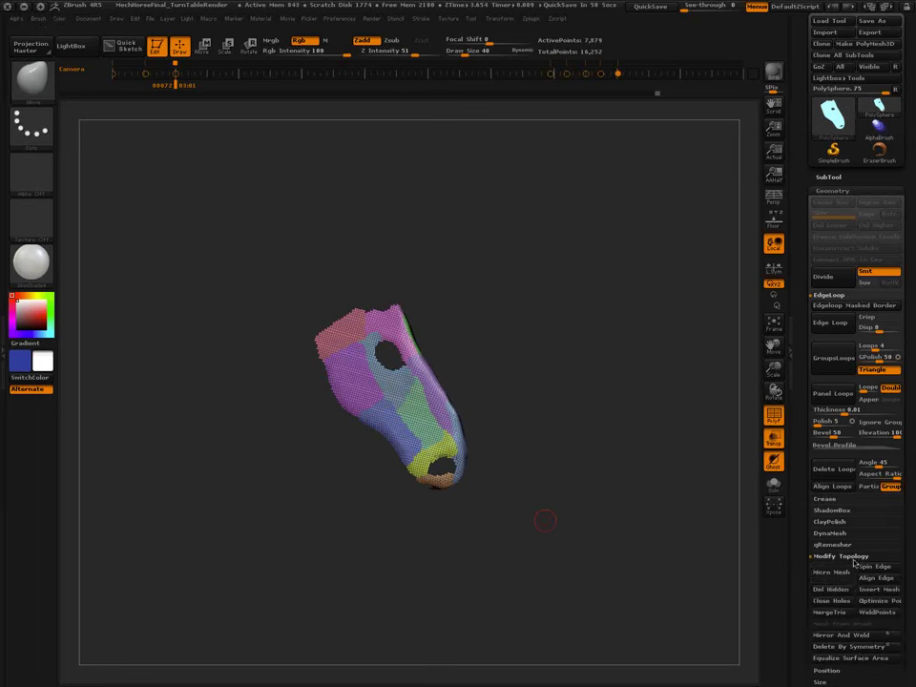
pyautogui.click(837, 593)
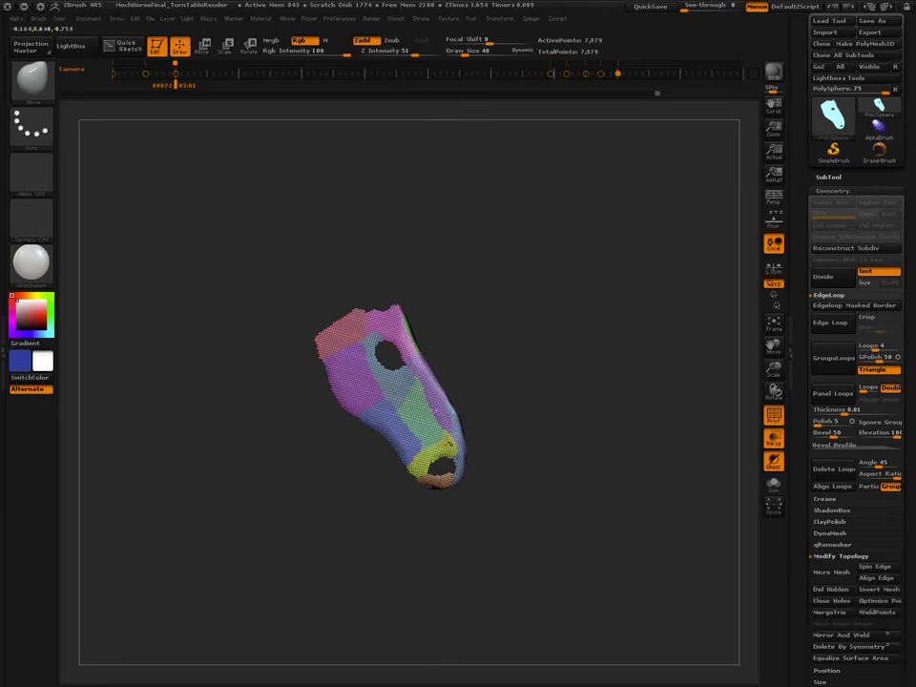
# Create panels around the face's polygroups with Panel Loops at a thickness of 0.01.
pyautogui.moveTo(569, 522); pyautogui.dragTo(533, 528)
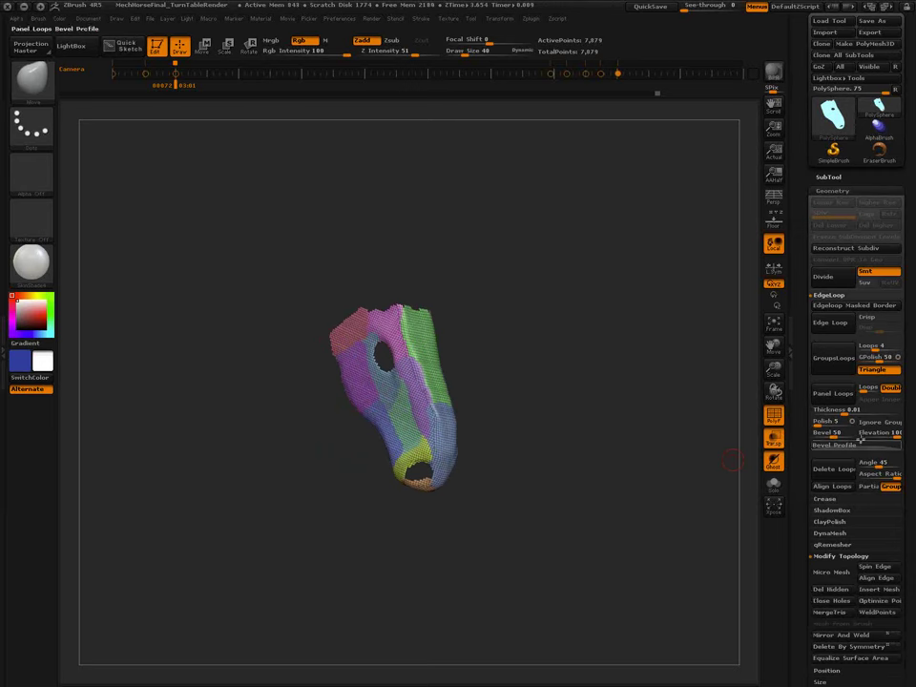
pyautogui.scroll(-2, 864, 410)
pyautogui.keyDown('alt'); pyautogui.moveTo(559, 505); pyautogui.dragTo(595, 484, button='right'); pyautogui.keyUp('alt')
pyautogui.moveTo(525, 456)
pyautogui.keyDown('ctrl'); pyautogui.mouseDown(button='right')
pyautogui.moveTo(531, 504)
pyautogui.moveTo(549, 536)
pyautogui.mouseUp(button='right'); pyautogui.keyUp('ctrl')
pyautogui.press('s')
pyautogui.moveTo(606, 530)
pyautogui.mouseDown()
pyautogui.moveTo(617, 513)
pyautogui.moveTo(653, 504)
pyautogui.mouseUp()
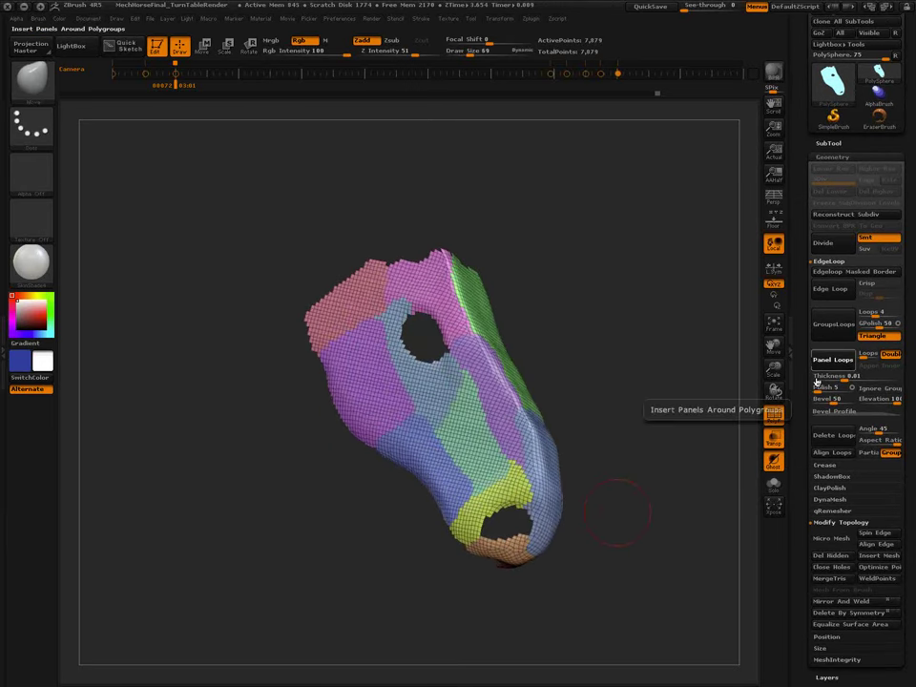
pyautogui.click(817, 378)
# Examine the panel borders around the nostril and set the draw size to 32.
pyautogui.moveTo(553, 562); pyautogui.dragTo(560, 553)
pyautogui.moveTo(521, 448)
pyautogui.keyDown('alt'); pyautogui.mouseDown(button='right')
pyautogui.moveTo(492, 380)
pyautogui.moveTo(570, 553)
pyautogui.mouseUp(button='right'); pyautogui.keyUp('alt')
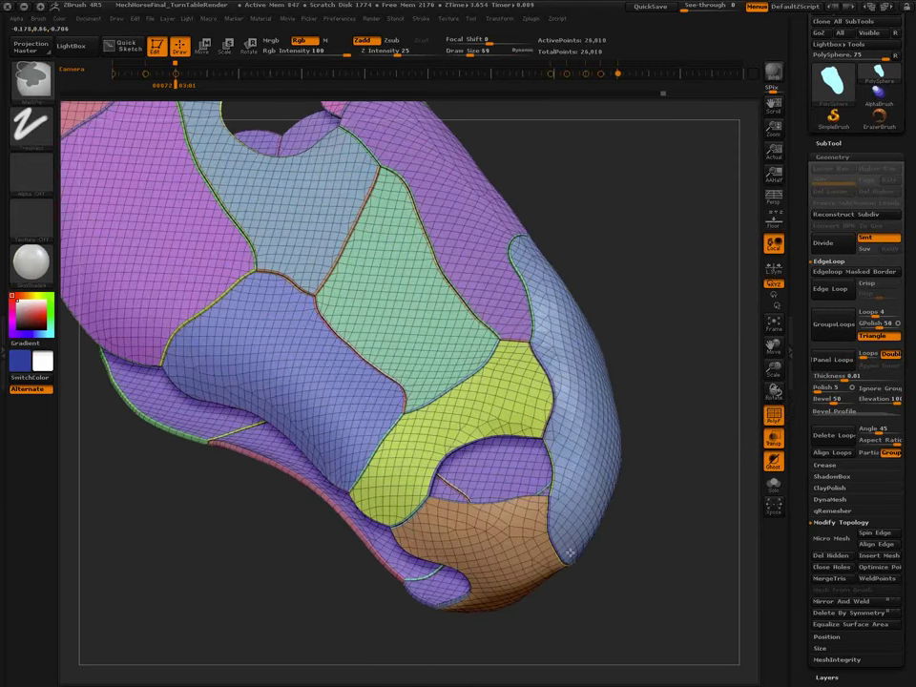
pyautogui.keyDown('alt'); pyautogui.moveTo(570, 554); pyautogui.dragTo(569, 556); pyautogui.keyUp('alt')
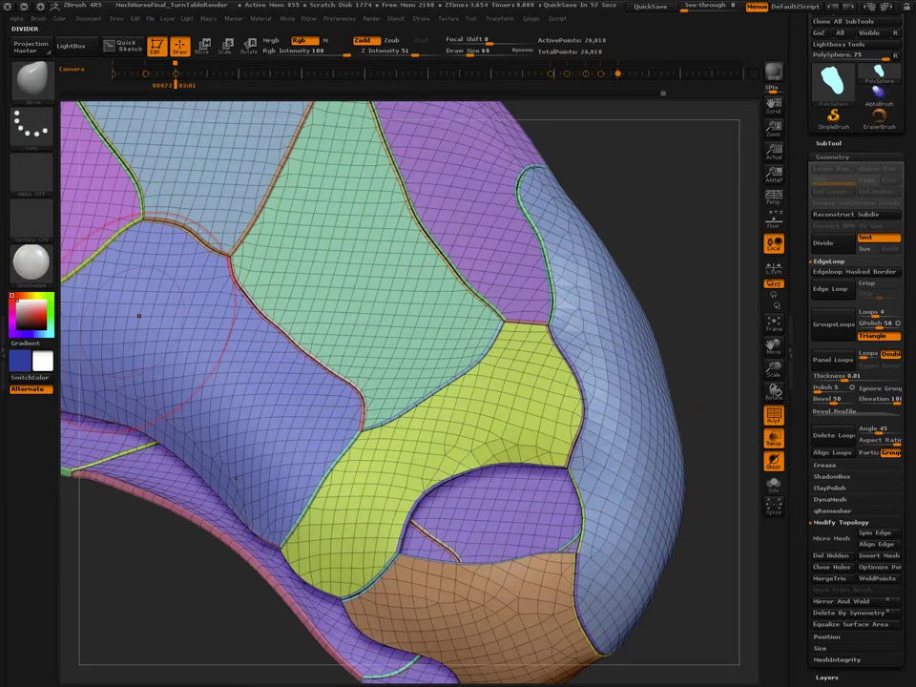
pyautogui.press('s')
pyautogui.moveTo(586, 435); pyautogui.dragTo(584, 436)
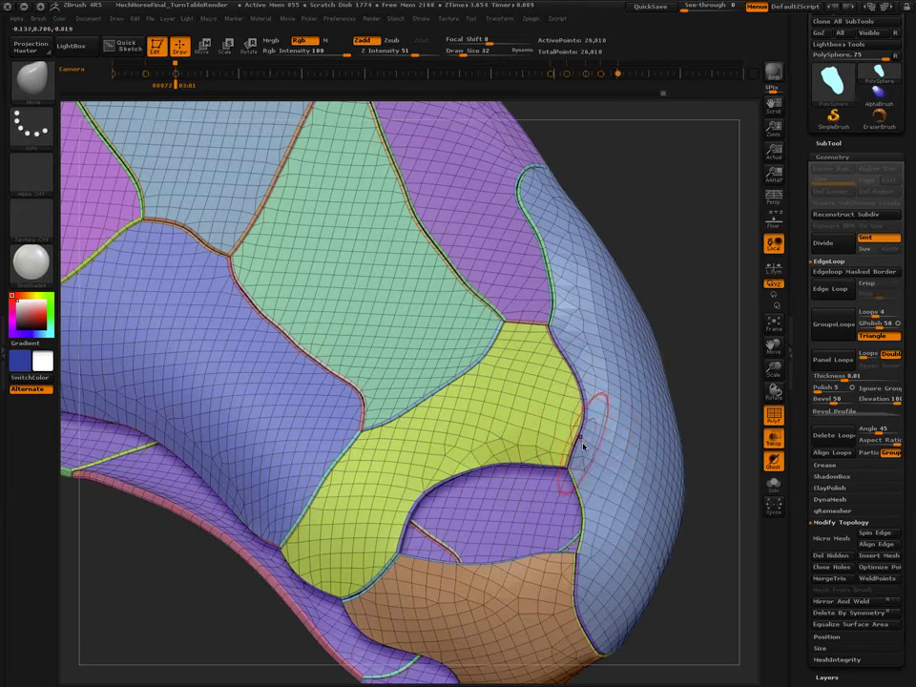
pyautogui.press('ctrl')
pyautogui.keyDown('ctrl'); pyautogui.moveTo(576, 442); pyautogui.dragTo(574, 425, button='right'); pyautogui.keyUp('ctrl')
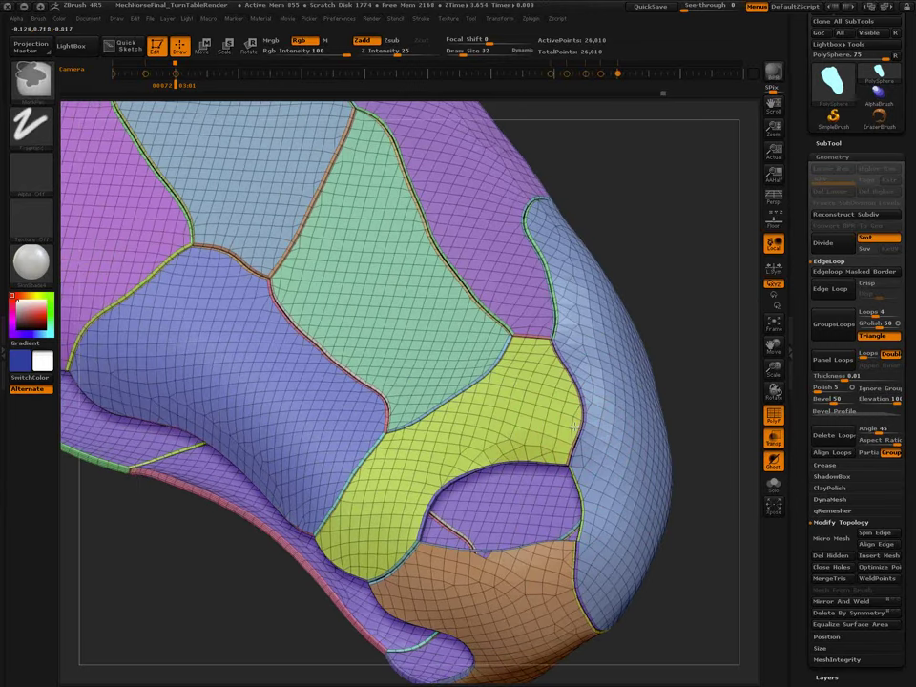
pyautogui.moveTo(573, 425); pyautogui.dragTo(578, 446)
# Select the Move brush, set its draw size to 15 and inspect the panel seam beside the nostril.
pyautogui.press('b')
pyautogui.press('m')
pyautogui.press('v')
pyautogui.moveTo(577, 446)
pyautogui.mouseDown(button='right')
pyautogui.moveTo(579, 434)
pyautogui.moveTo(573, 480)
pyautogui.mouseUp(button='right')
pyautogui.scroll(4, 566, 465)
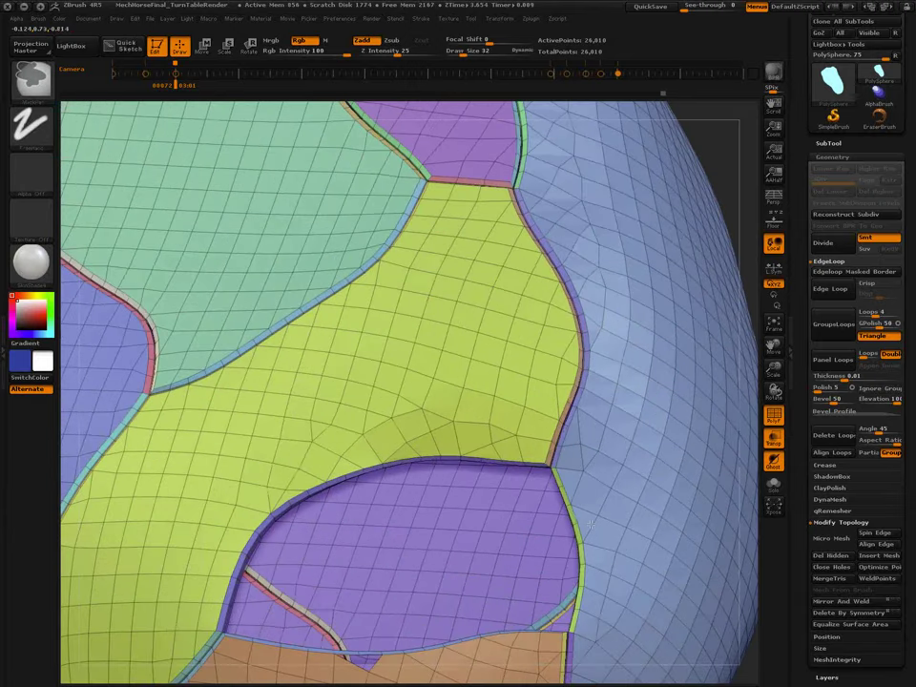
pyautogui.keyDown('ctrl'); pyautogui.moveTo(590, 525); pyautogui.dragTo(594, 551, button='right'); pyautogui.keyUp('ctrl')
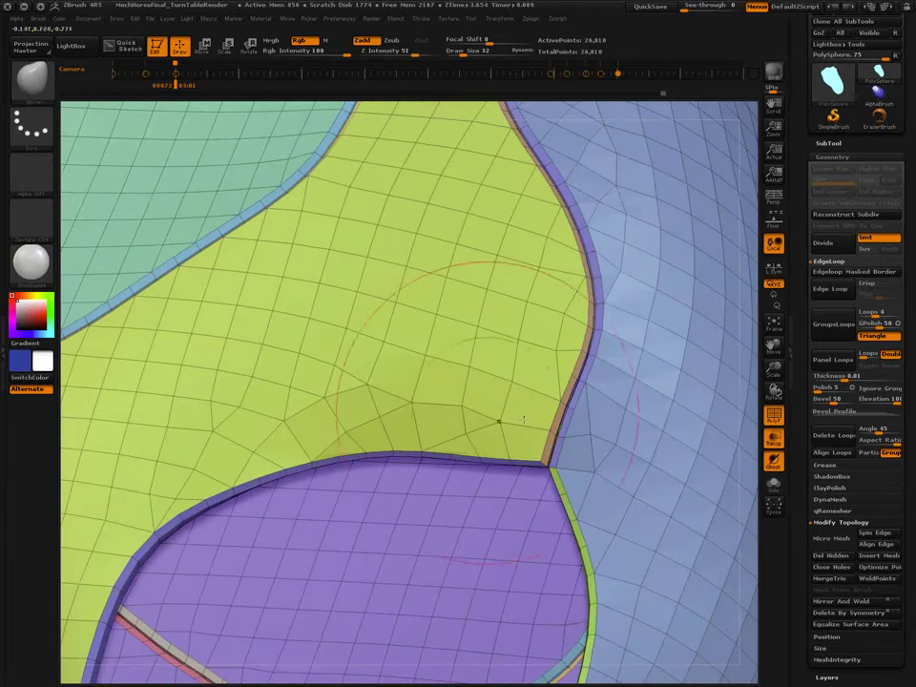
pyautogui.press('s')
pyautogui.moveTo(617, 458); pyautogui.dragTo(608, 458)
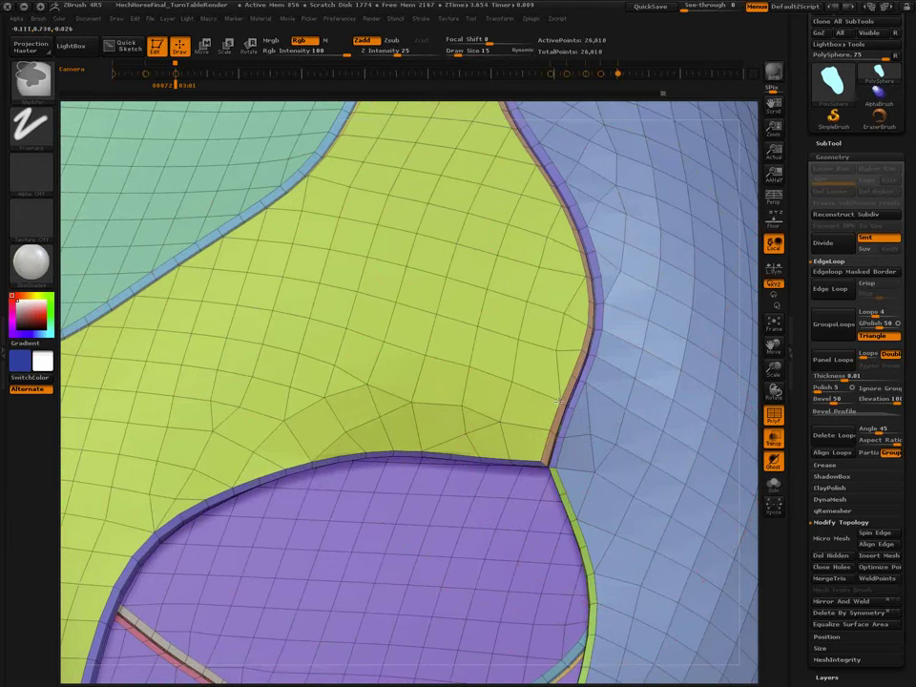
pyautogui.moveTo(559, 401)
pyautogui.keyDown('ctrl'); pyautogui.mouseDown(button='right')
pyautogui.moveTo(454, 286)
pyautogui.moveTo(411, 206)
pyautogui.mouseUp(button='right'); pyautogui.keyUp('ctrl')
# Hide the wireframe display and undo the thin Panel Loops panels.
pyautogui.hotkey('shift', 'f')
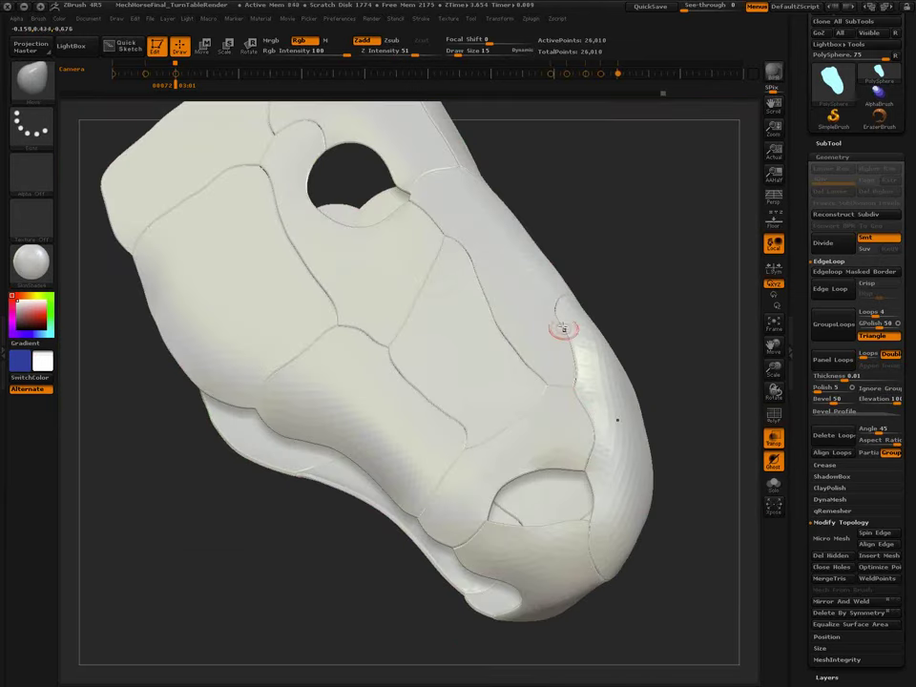
pyautogui.press('b')
pyautogui.press('c')
pyautogui.press('b')
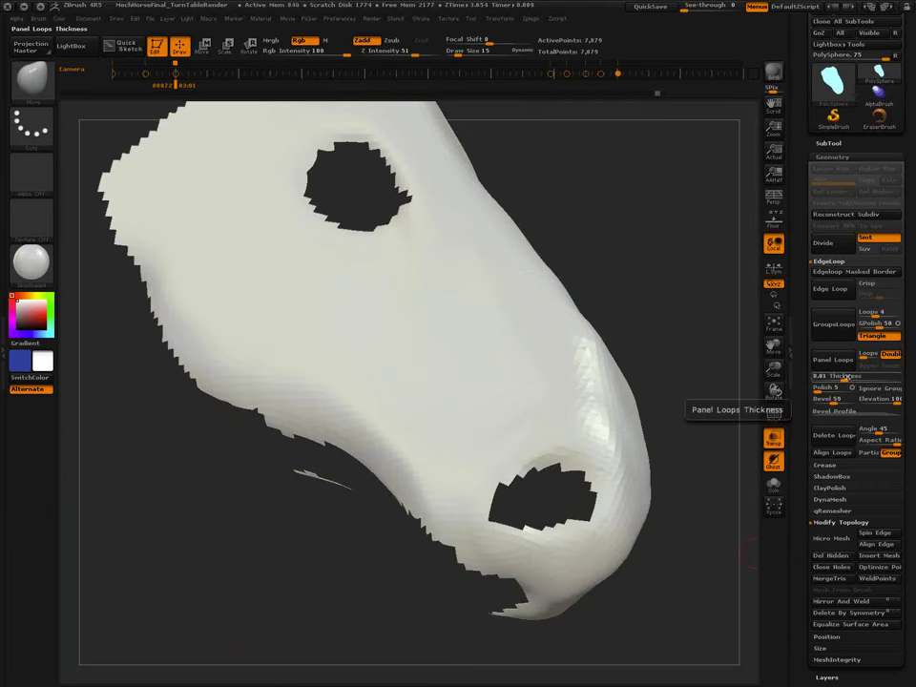
# Set the Panel Loops thickness to 0.0257, recreate the panels and examine their edges from outside and inside.
pyautogui.moveTo(844, 378); pyautogui.dragTo(848, 379)
pyautogui.click(842, 368)
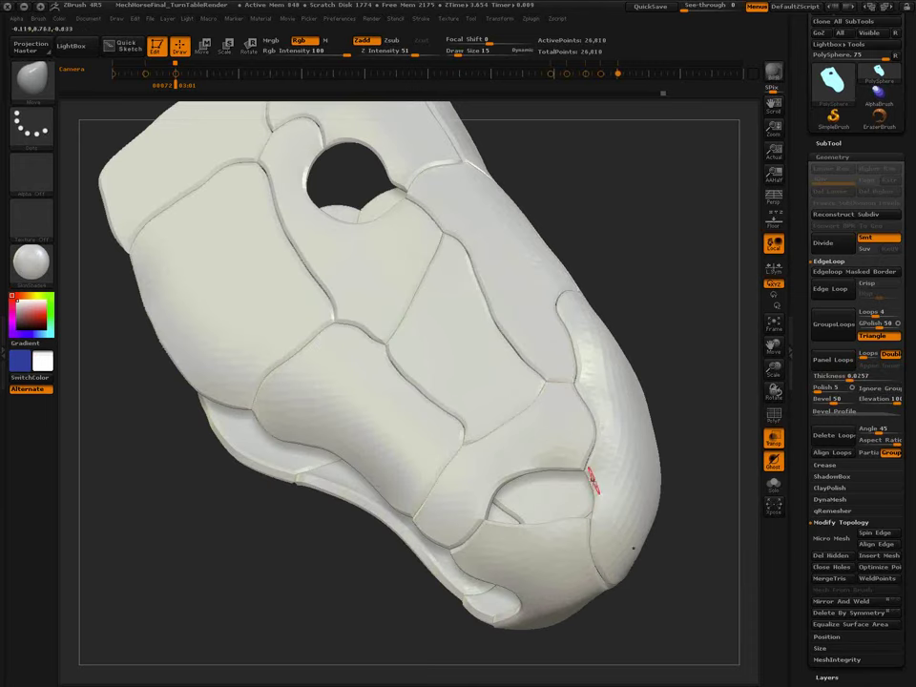
pyautogui.moveTo(547, 487)
pyautogui.keyDown('ctrl'); pyautogui.mouseDown(button='right')
pyautogui.moveTo(540, 541)
pyautogui.moveTo(607, 448)
pyautogui.mouseUp(button='right'); pyautogui.keyUp('ctrl')
pyautogui.keyDown('ctrl'); pyautogui.moveTo(541, 549); pyautogui.dragTo(636, 675, button='right'); pyautogui.keyUp('ctrl')
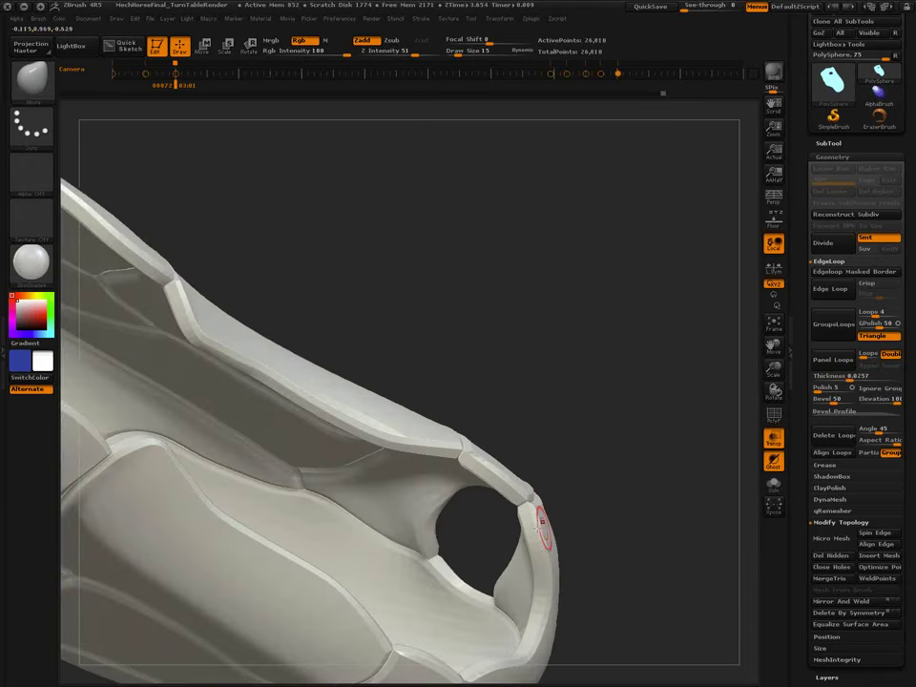
pyautogui.moveTo(525, 545); pyautogui.dragTo(554, 501, button='right')
pyautogui.moveTo(480, 395); pyautogui.dragTo(488, 456, button='right')
pyautogui.keyDown('ctrl'); pyautogui.moveTo(540, 534); pyautogui.dragTo(546, 382, button='right'); pyautogui.keyUp('ctrl')
pyautogui.moveTo(546, 382)
pyautogui.mouseDown()
pyautogui.moveTo(521, 383)
pyautogui.moveTo(558, 447)
pyautogui.moveTo(553, 440)
pyautogui.moveTo(542, 479)
pyautogui.mouseUp()
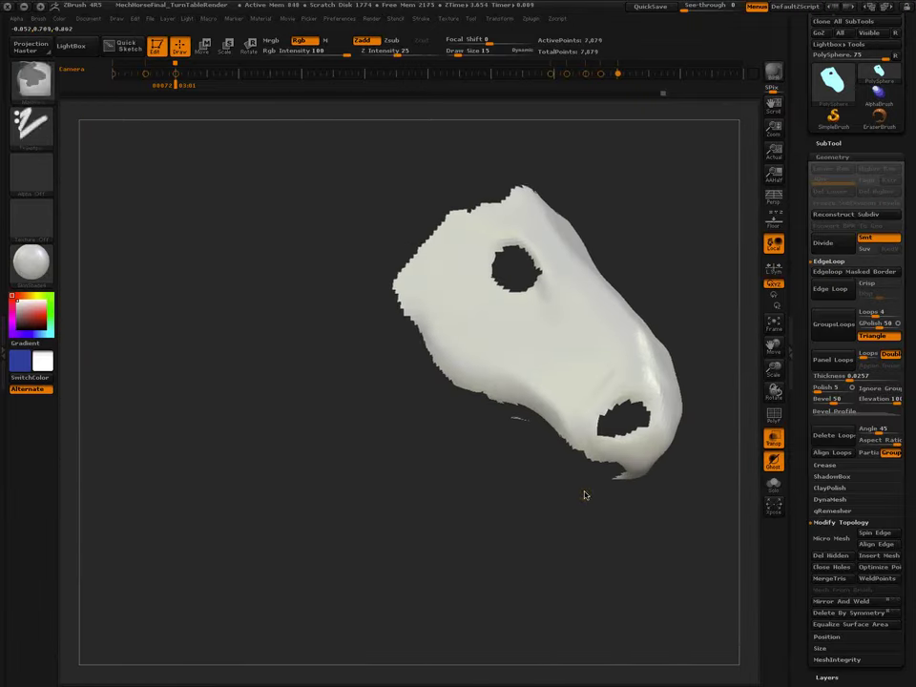
# Open the Panel Loops bevel profile curve, recreate the panels and show the polygroup wireframe.
pyautogui.moveTo(585, 492); pyautogui.dragTo(489, 532)
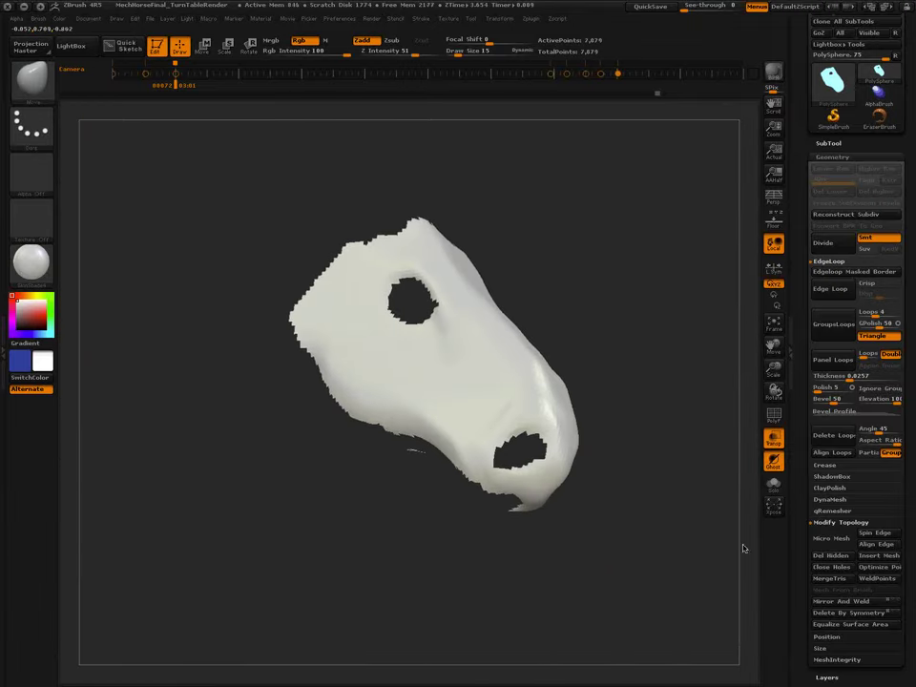
pyautogui.click(833, 411)
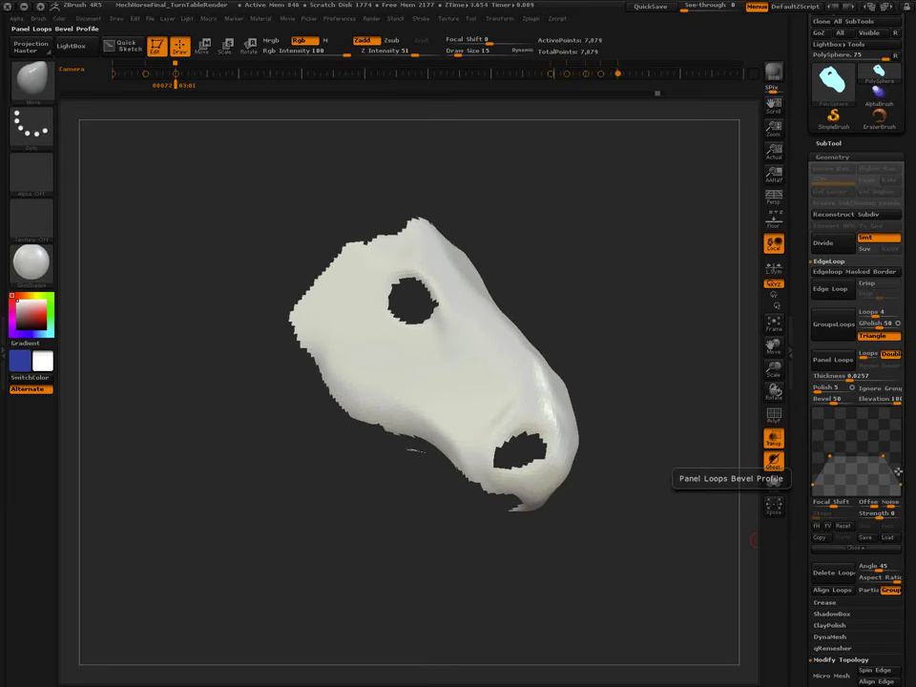
pyautogui.click(822, 370)
pyautogui.moveTo(649, 410); pyautogui.dragTo(548, 433)
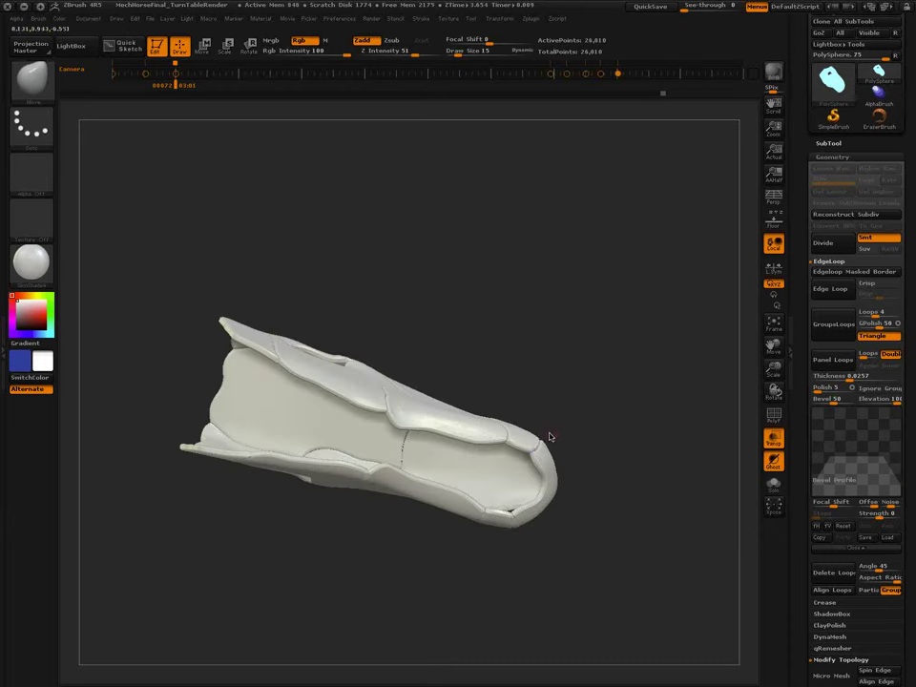
pyautogui.hotkey('shift', 'f')
# Examine the bevelled panel borders around the muzzle from inside and compare them with the bevel profile curve.
pyautogui.keyDown('alt'); pyautogui.moveTo(552, 489); pyautogui.dragTo(647, 604); pyautogui.keyUp('alt')
pyautogui.moveTo(531, 497); pyautogui.dragTo(546, 470, button='right')
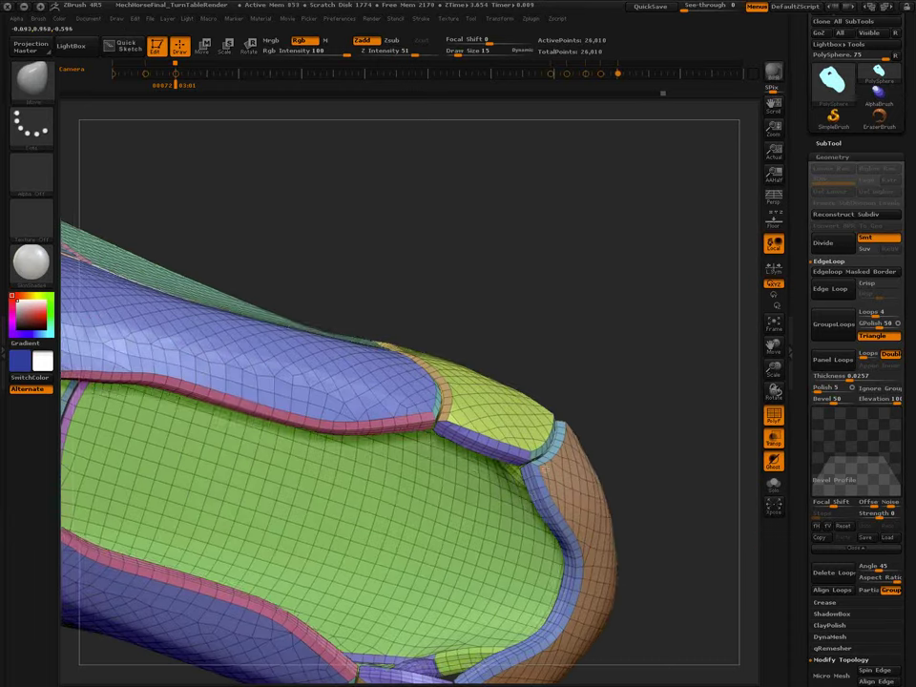
pyautogui.moveTo(544, 470); pyautogui.dragTo(550, 433)
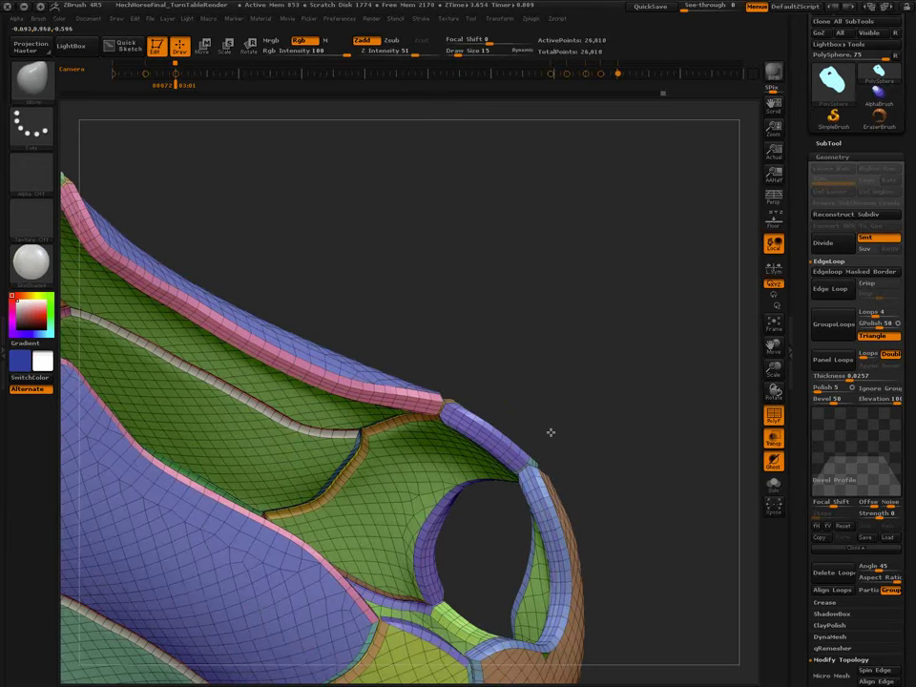
pyautogui.moveTo(551, 432); pyautogui.dragTo(563, 410)
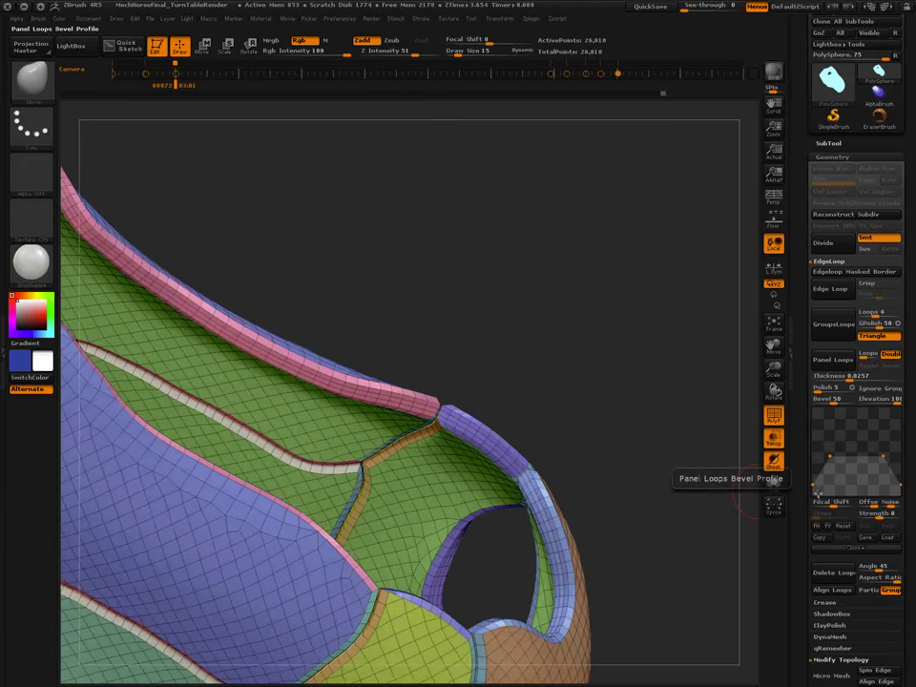
pyautogui.click(816, 490)
pyautogui.moveTo(638, 517)
pyautogui.mouseDown()
pyautogui.moveTo(629, 540)
pyautogui.moveTo(613, 468)
pyautogui.moveTo(628, 535)
pyautogui.moveTo(633, 530)
pyautogui.mouseUp()
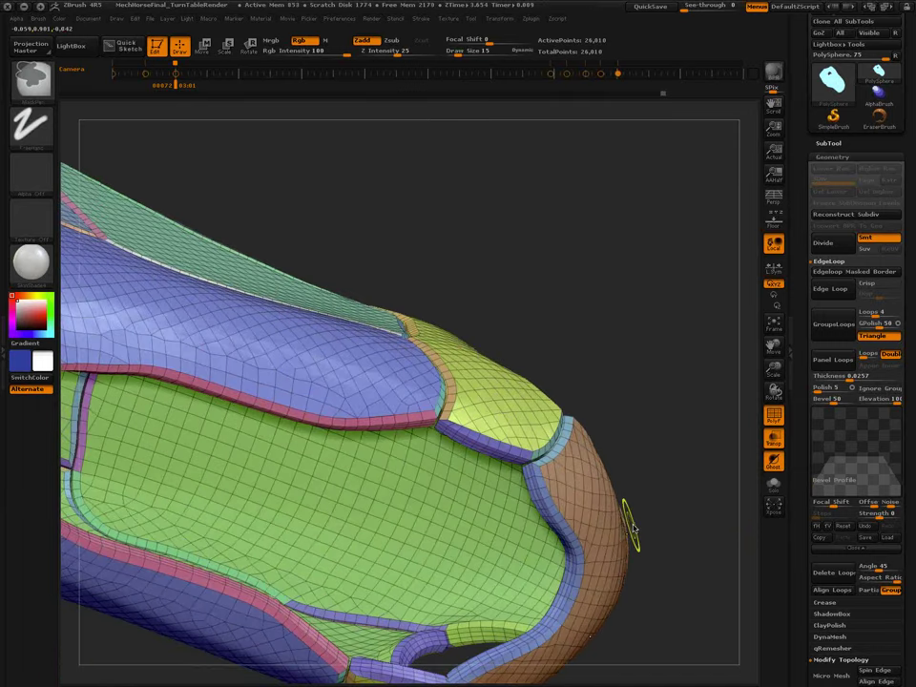
# Undo the panels, flatten the bevel profile curve toward its base and recreate the panels with it.
pyautogui.hotkey('ctrl', 'z')
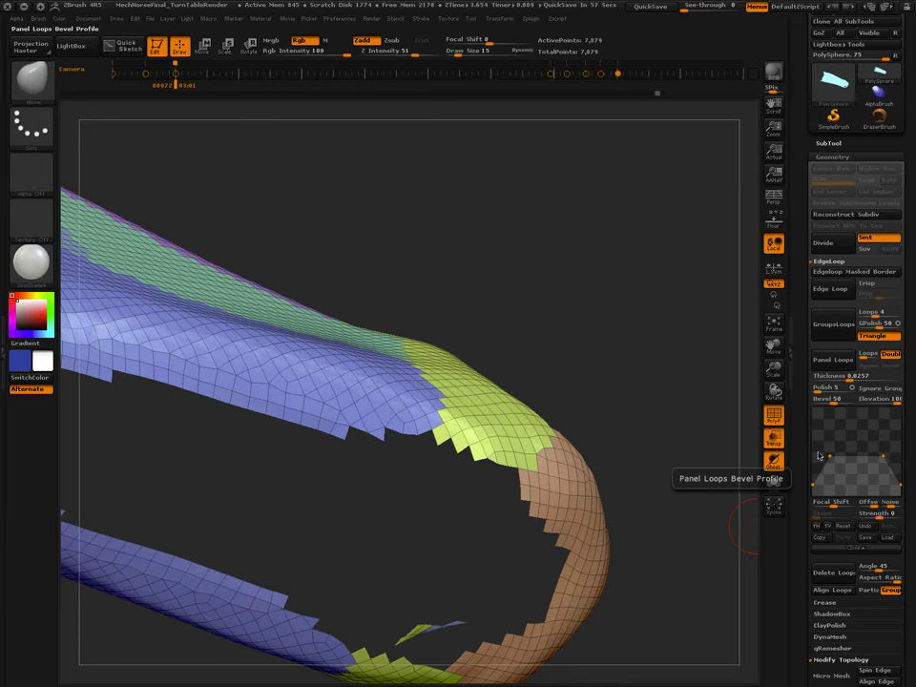
pyautogui.moveTo(813, 485); pyautogui.dragTo(813, 496)
pyautogui.moveTo(830, 456); pyautogui.dragTo(833, 484)
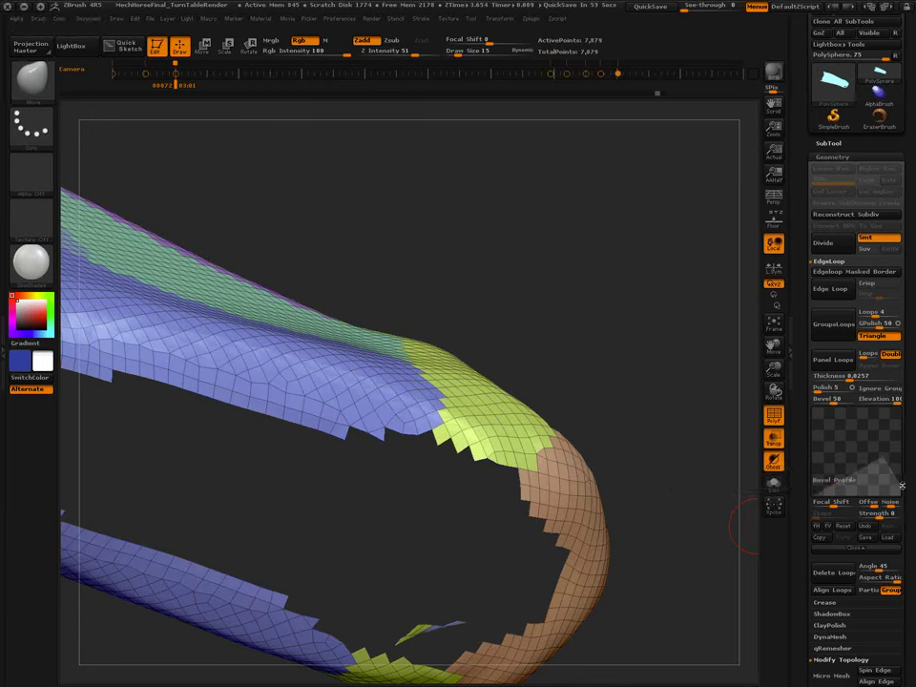
pyautogui.moveTo(899, 485)
pyautogui.mouseDown()
pyautogui.moveTo(900, 497)
pyautogui.moveTo(889, 485)
pyautogui.mouseUp()
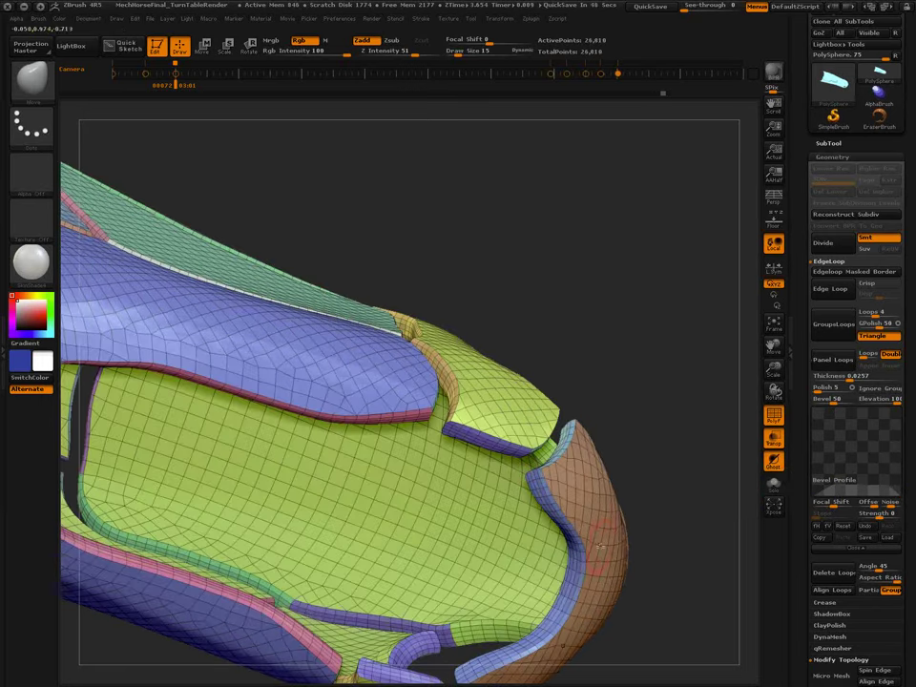
pyautogui.moveTo(613, 561)
pyautogui.keyDown('ctrl'); pyautogui.mouseDown(button='right')
pyautogui.moveTo(612, 477)
pyautogui.moveTo(583, 528)
pyautogui.mouseUp(button='right'); pyautogui.keyUp('ctrl')
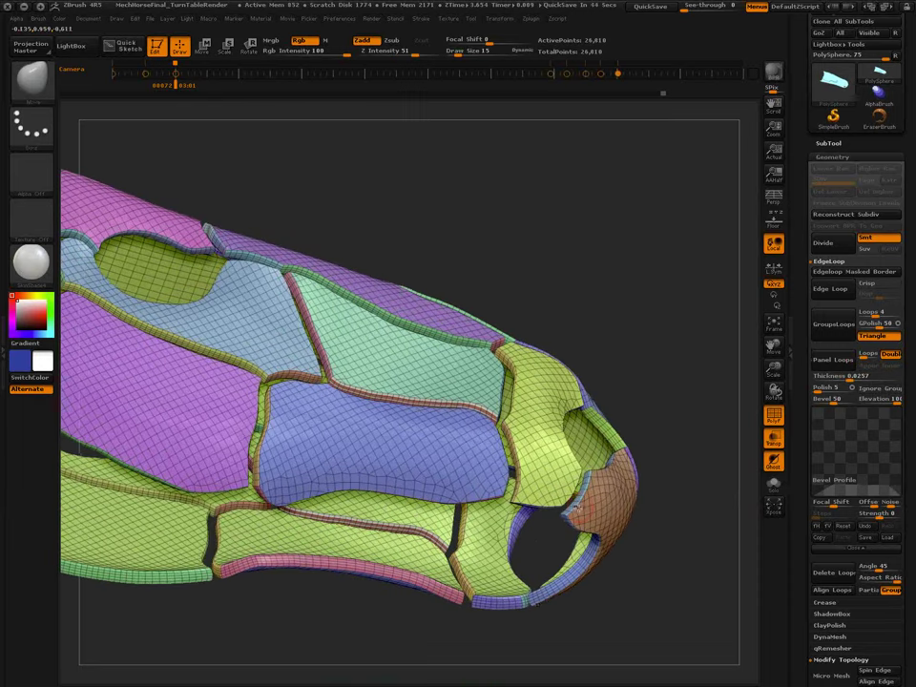
pyautogui.moveTo(588, 632)
pyautogui.mouseDown(button='right')
pyautogui.moveTo(592, 551)
pyautogui.moveTo(682, 659)
pyautogui.mouseUp(button='right')
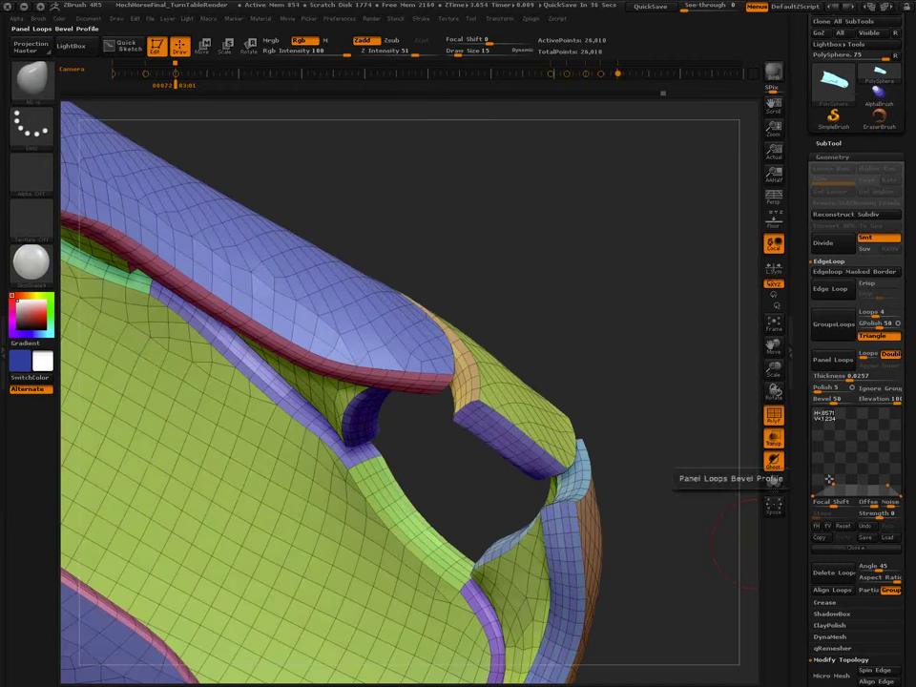
# Raise the two middle points of the bevel profile, replace the panels using this curve and inspect the muzzle edges.
pyautogui.moveTo(840, 482); pyautogui.dragTo(879, 464)
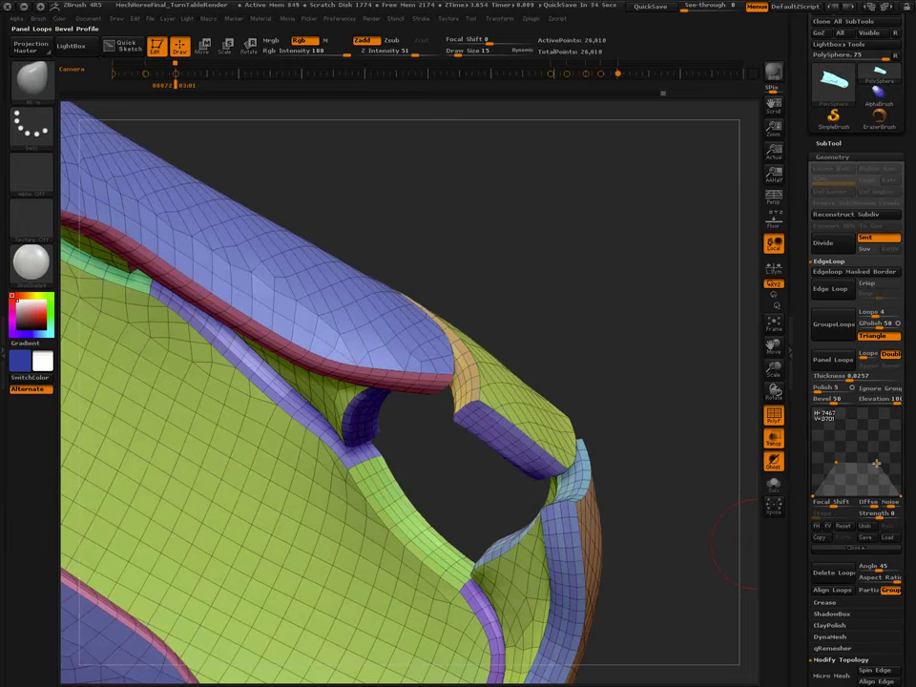
pyautogui.hotkey('ctrl', 'z')
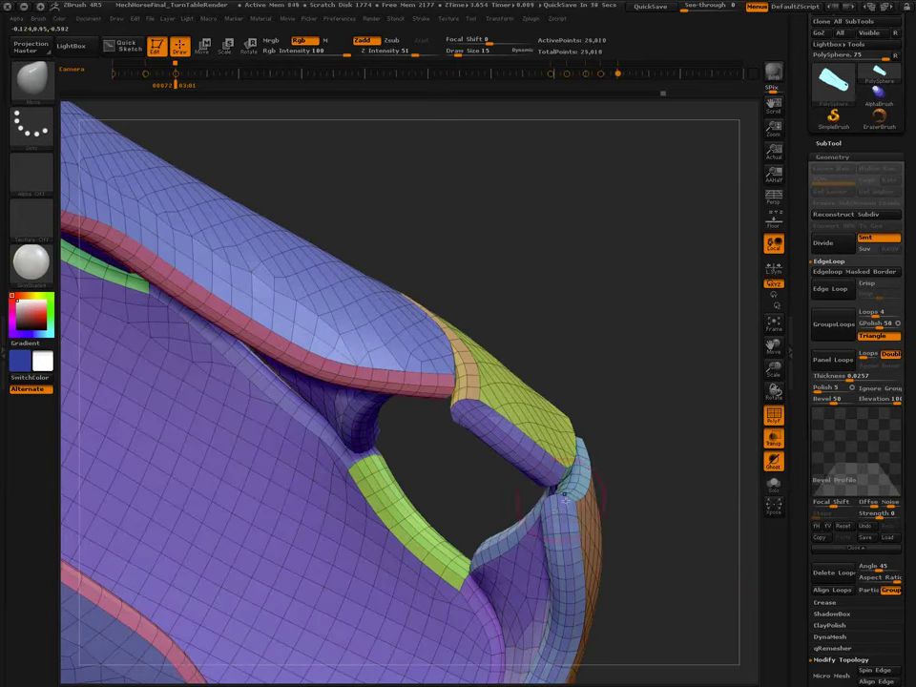
pyautogui.moveTo(556, 512); pyautogui.dragTo(625, 515, button='right')
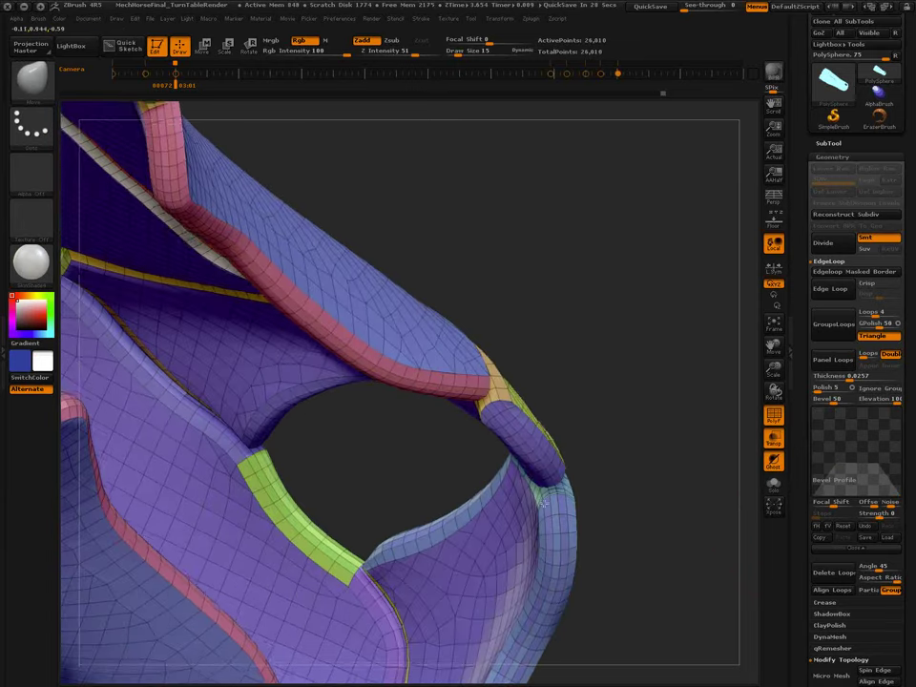
pyautogui.moveTo(648, 548)
pyautogui.mouseDown()
pyautogui.moveTo(627, 607)
pyautogui.moveTo(590, 499)
pyautogui.moveTo(598, 462)
pyautogui.mouseUp()
pyautogui.moveTo(598, 462); pyautogui.dragTo(611, 467, button='right')
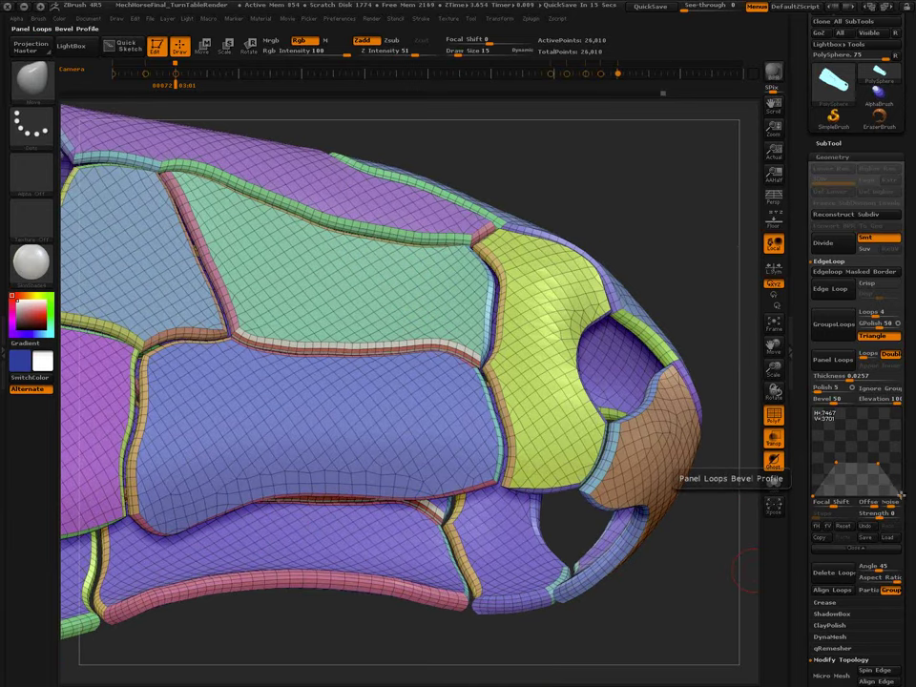
# Reshape the bevel profile into a stepped curve with a low first half and a raised, rounded second half.
pyautogui.moveTo(899, 495); pyautogui.dragTo(901, 475)
pyautogui.moveTo(838, 462); pyautogui.dragTo(855, 485)
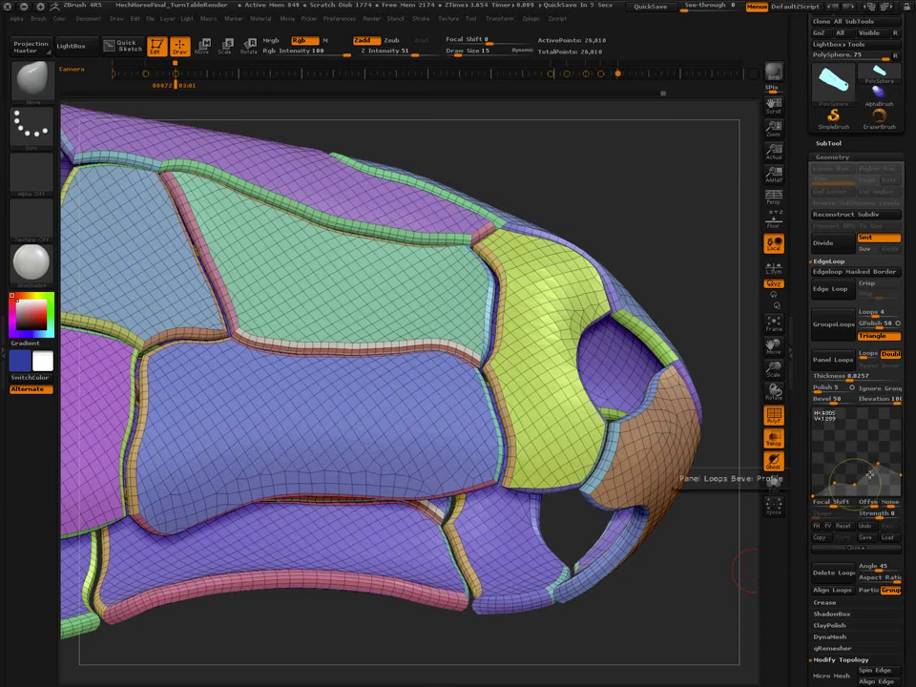
pyautogui.moveTo(877, 475)
pyautogui.mouseDown()
pyautogui.moveTo(864, 467)
pyautogui.moveTo(881, 468)
pyautogui.mouseUp()
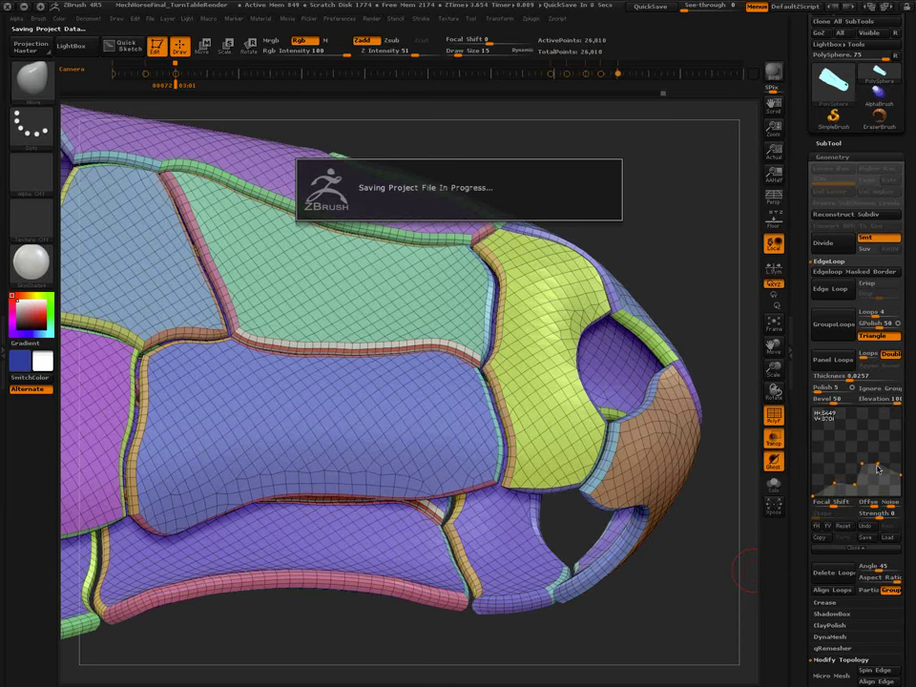
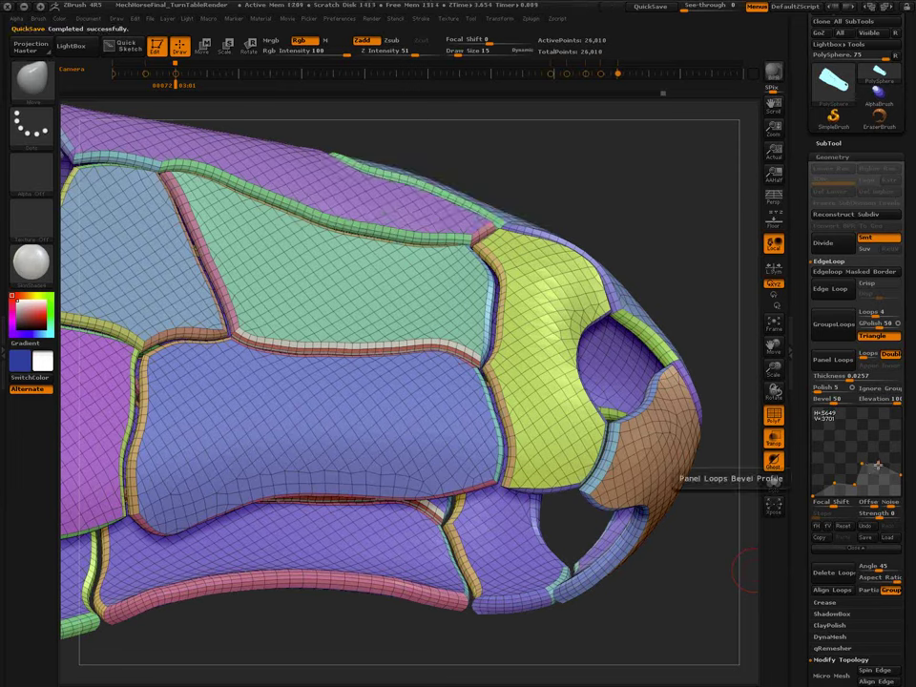
pyautogui.moveTo(880, 463); pyautogui.dragTo(887, 463)
pyautogui.moveTo(854, 485); pyautogui.dragTo(857, 480)
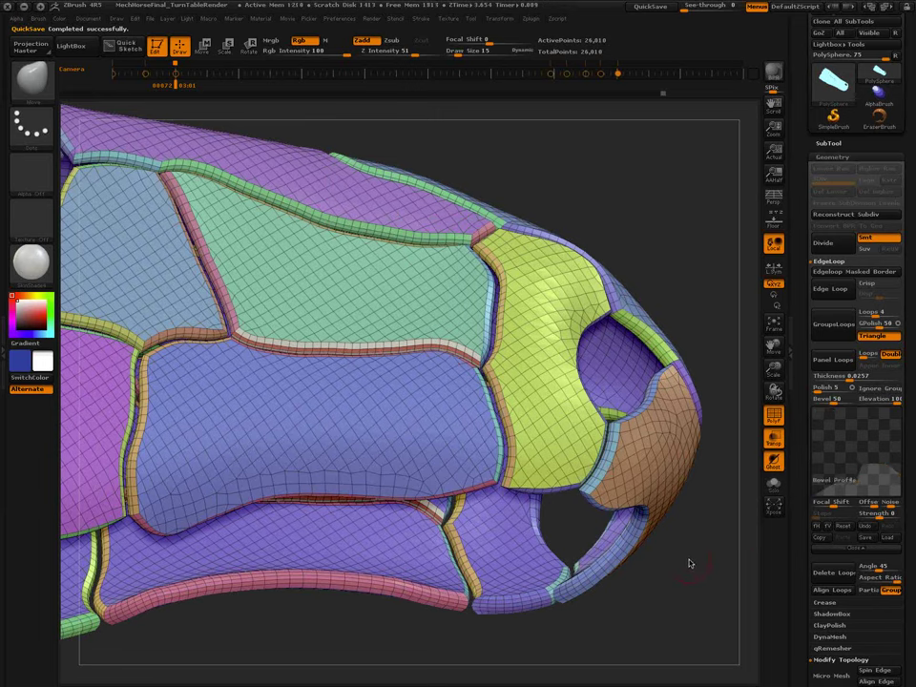
# Undo the old panels, recreate them with the stepped bevel profile and inspect the edges around the nostril.
pyautogui.press('shift')
pyautogui.hotkey('ctrl', 'z')
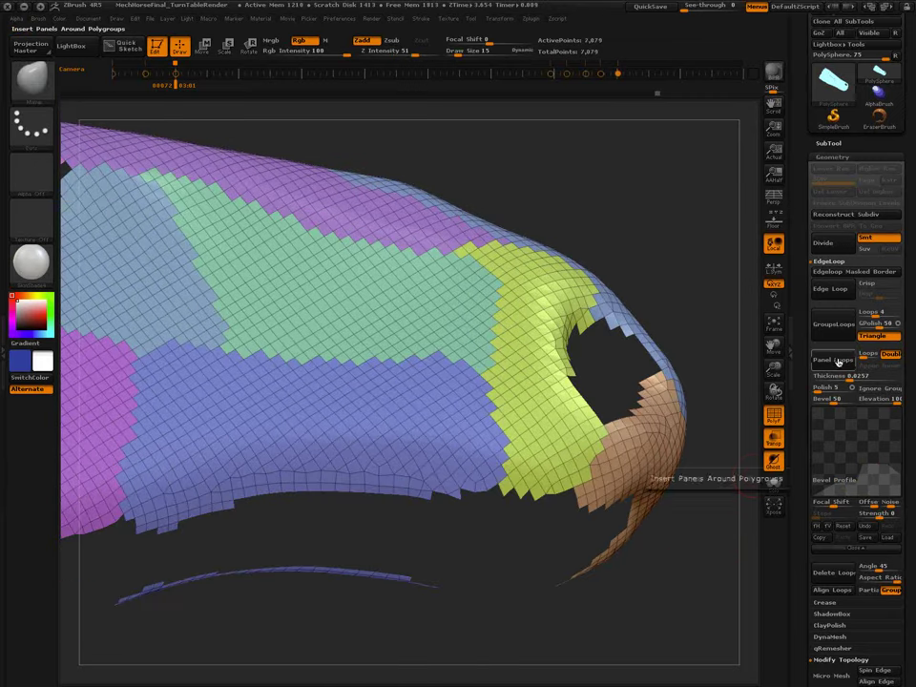
pyautogui.hotkey('ctrl', 'shift', 'z')
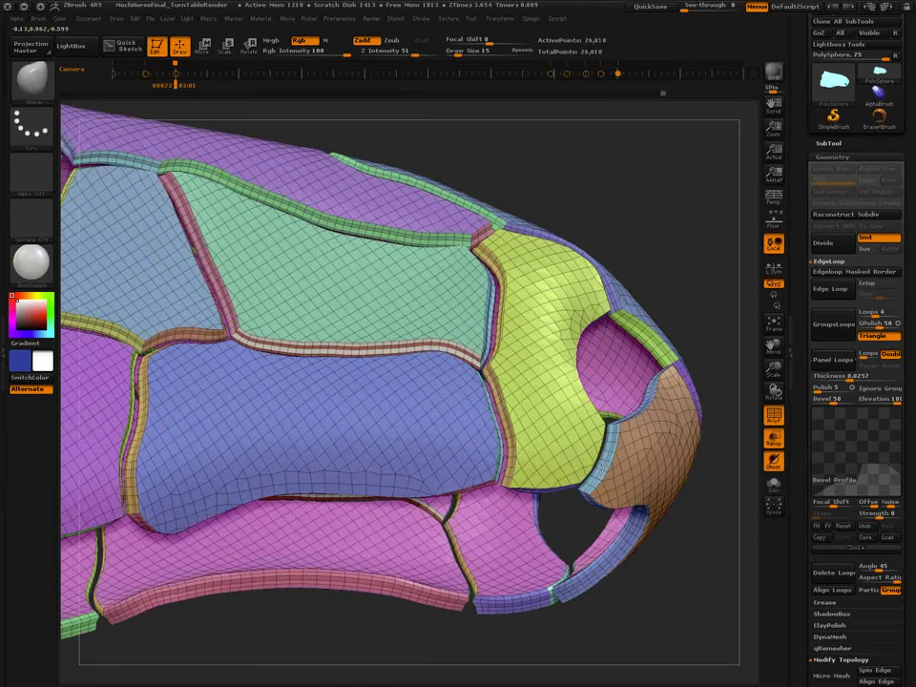
pyautogui.moveTo(634, 353); pyautogui.dragTo(592, 498)
pyautogui.keyDown('ctrl'); pyautogui.moveTo(593, 500); pyautogui.dragTo(630, 583, button='right'); pyautogui.keyUp('ctrl')
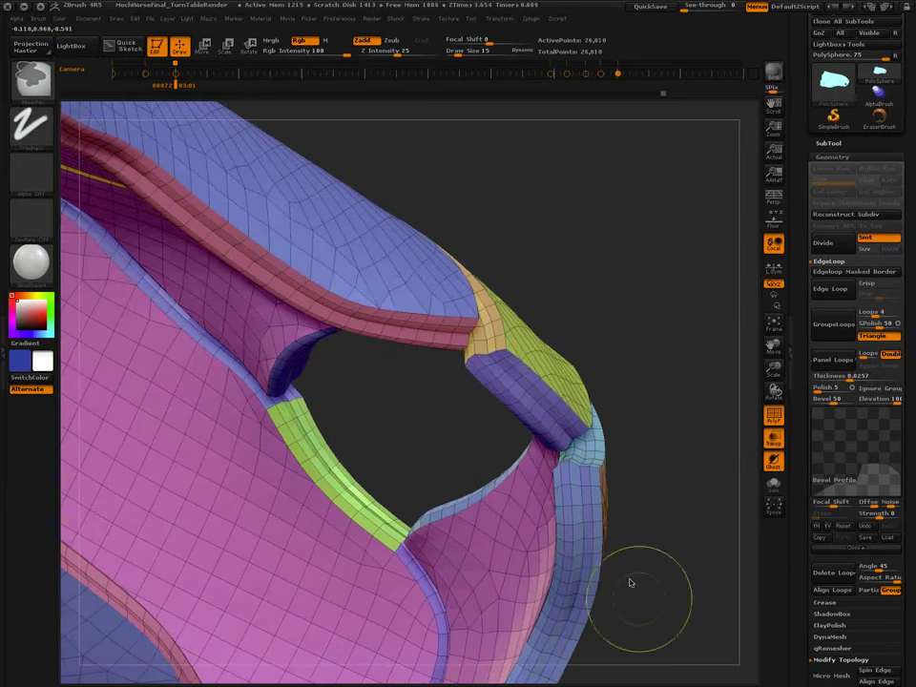
# Hide the wireframe display and view the stepped panel borders from the outside of the head.
pyautogui.moveTo(852, 484)
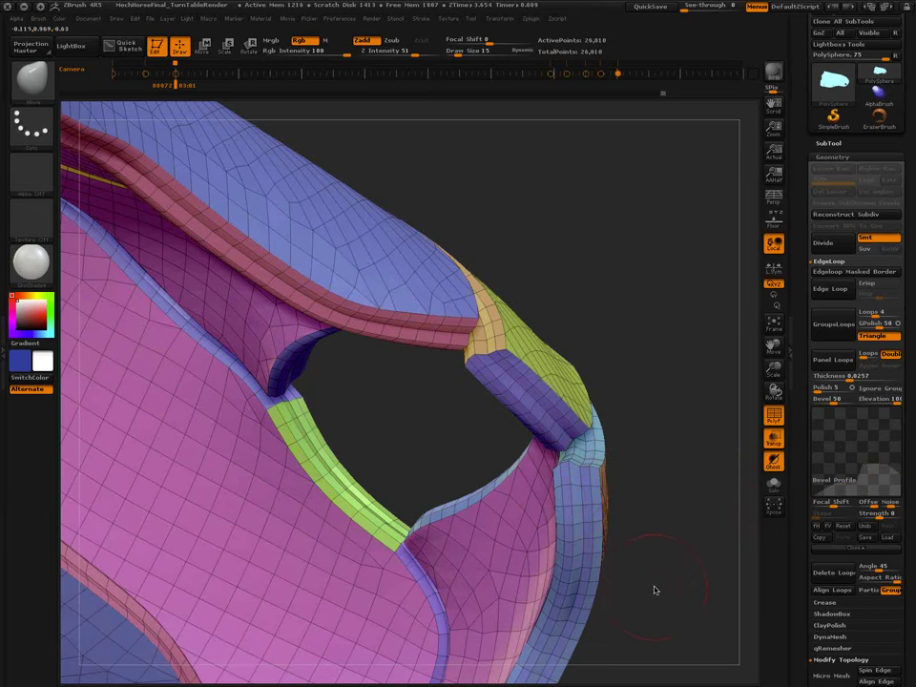
pyautogui.hotkey('ctrl', 'd')
pyautogui.keyDown('ctrl'); pyautogui.moveTo(589, 504); pyautogui.dragTo(561, 435, button='right'); pyautogui.keyUp('ctrl')
pyautogui.moveTo(617, 520); pyautogui.dragTo(554, 557)
pyautogui.hotkey('shift', 'f')
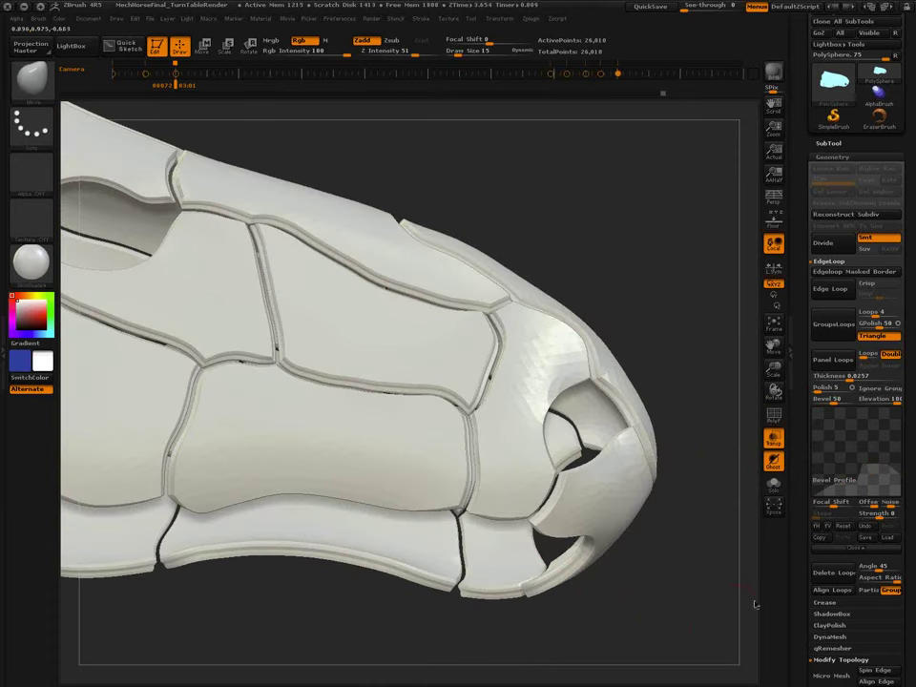
# Try flipping the bevel profile vertically and horizontally, and return it to its original orientation.
pyautogui.click(828, 528)
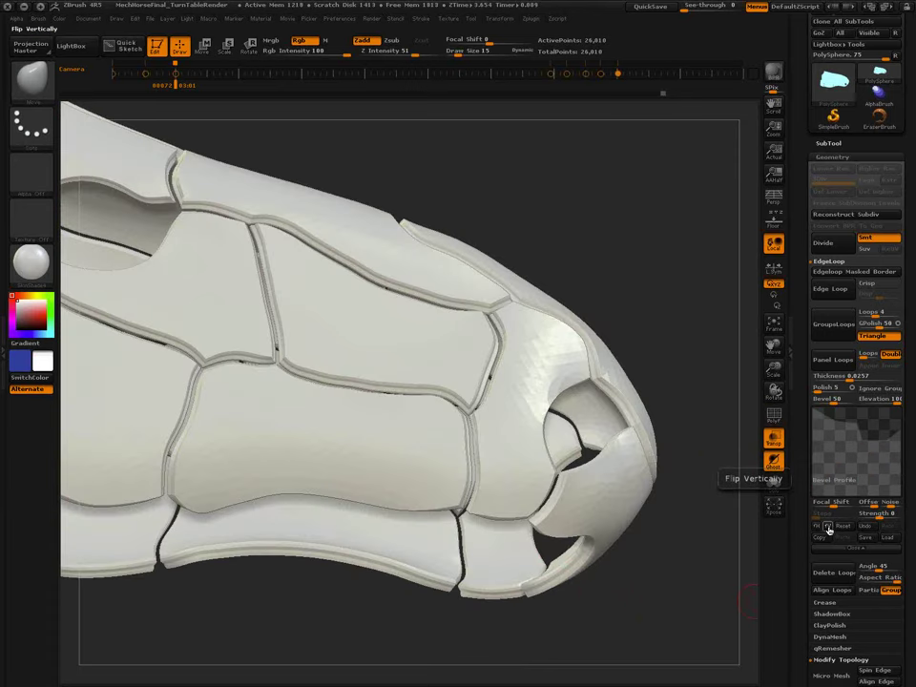
pyautogui.click(828, 528)
pyautogui.click(818, 529)
pyautogui.click(817, 529)
pyautogui.click(827, 528)
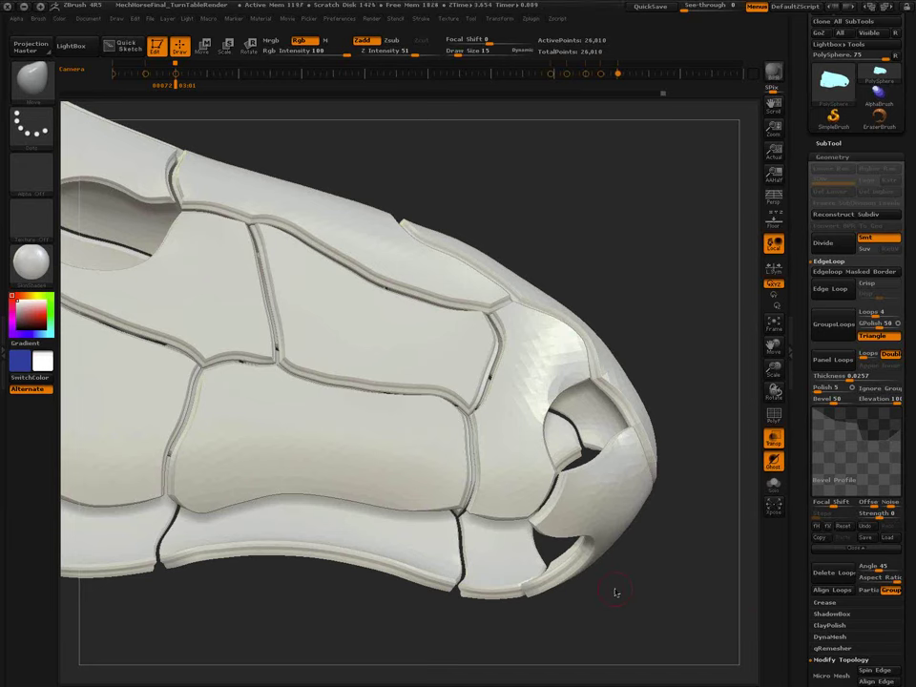
pyautogui.click(829, 527)
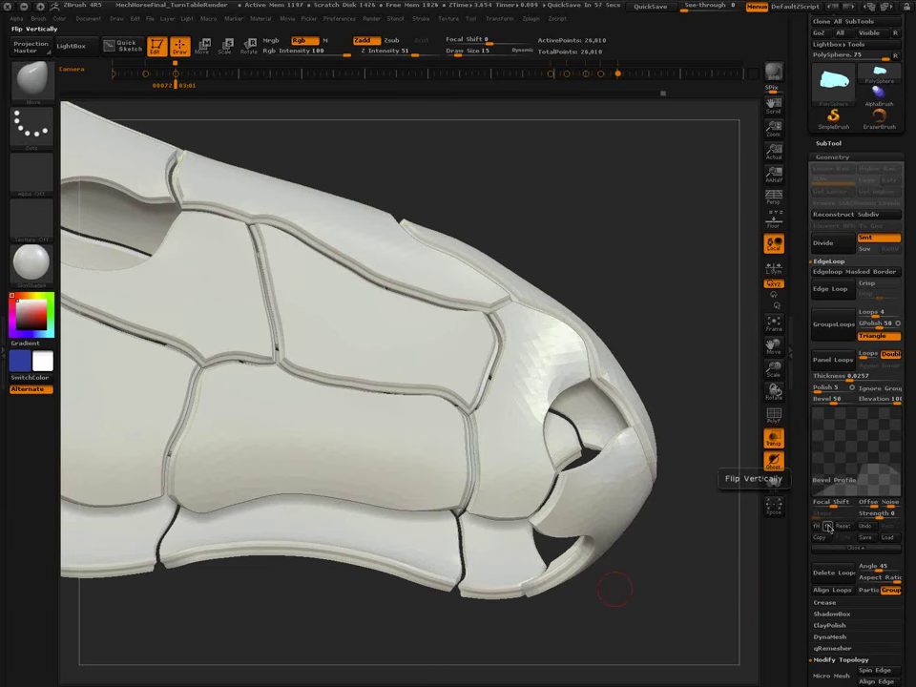
# Undo the panels on the horse head and set the Panel Loops Polish to 100.
pyautogui.moveTo(650, 540)
pyautogui.keyDown('ctrl'); pyautogui.mouseDown(button='right')
pyautogui.moveTo(574, 426)
pyautogui.moveTo(547, 463)
pyautogui.mouseUp(button='right'); pyautogui.keyUp('ctrl')
pyautogui.moveTo(599, 448); pyautogui.dragTo(562, 469)
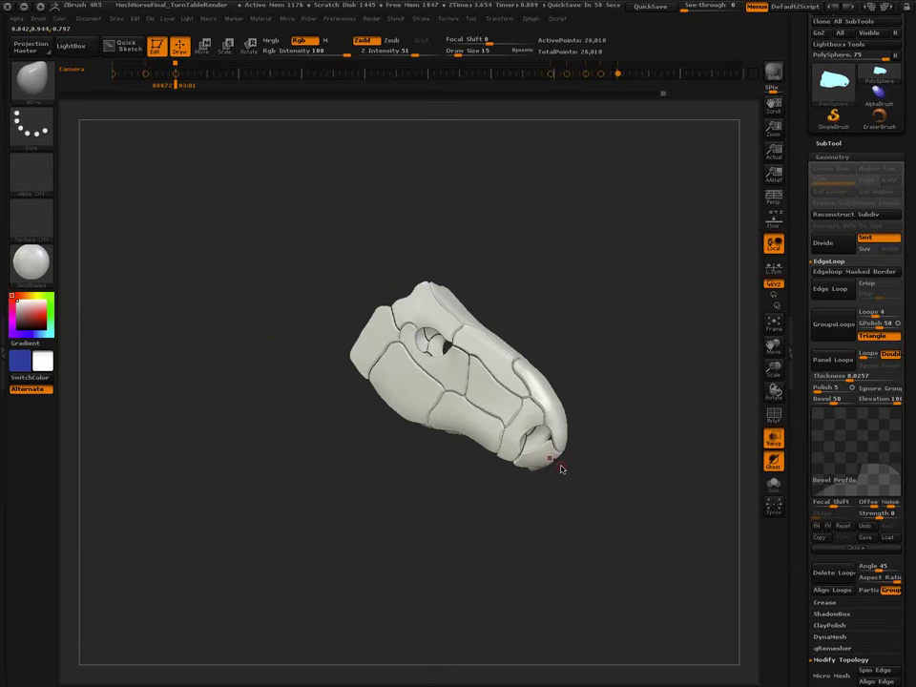
pyautogui.hotkey('ctrl', 'z')
pyautogui.keyDown('alt'); pyautogui.moveTo(580, 467); pyautogui.dragTo(588, 497, button='right'); pyautogui.keyUp('alt')
pyautogui.hotkey('ctrl', 'z')
pyautogui.click(852, 389)
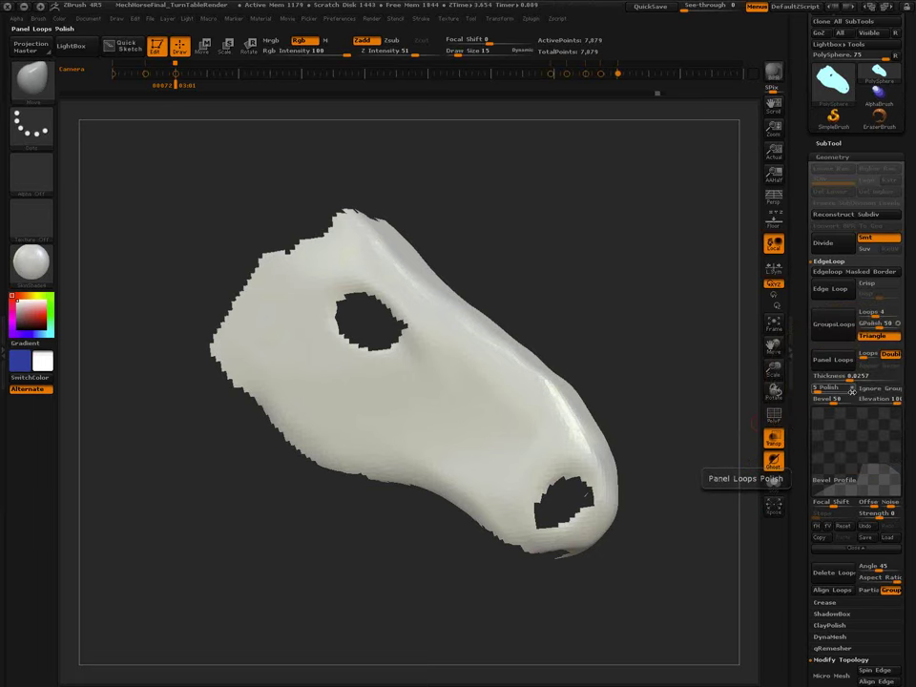
pyautogui.moveTo(824, 390); pyautogui.dragTo(853, 392)
pyautogui.press('Return')
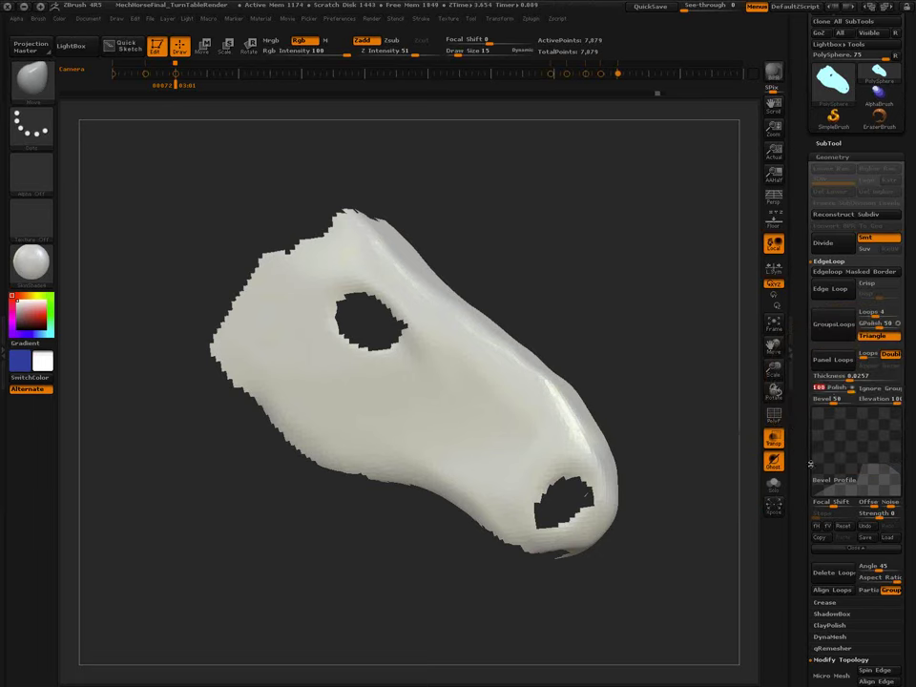
# Place snapshots of the panelled head on the canvas at three different angles for comparison.
pyautogui.keyDown('alt'); pyautogui.moveTo(635, 493); pyautogui.dragTo(458, 399, button='right'); pyautogui.keyUp('alt')
pyautogui.keyDown('ctrl'); pyautogui.moveTo(506, 421); pyautogui.dragTo(474, 392, button='right'); pyautogui.keyUp('ctrl')
pyautogui.keyDown('alt'); pyautogui.moveTo(474, 391); pyautogui.dragTo(376, 495); pyautogui.keyUp('alt')
pyautogui.moveTo(452, 467); pyautogui.dragTo(656, 517)
pyautogui.hotkey('shift', 's')
pyautogui.moveTo(587, 561); pyautogui.dragTo(652, 528)
# Undo the panels, recreate them with Polish at 100 and examine their shapes beside the snapshots.
pyautogui.hotkey('ctrl', 'z')
pyautogui.hotkey('ctrl', 'z')
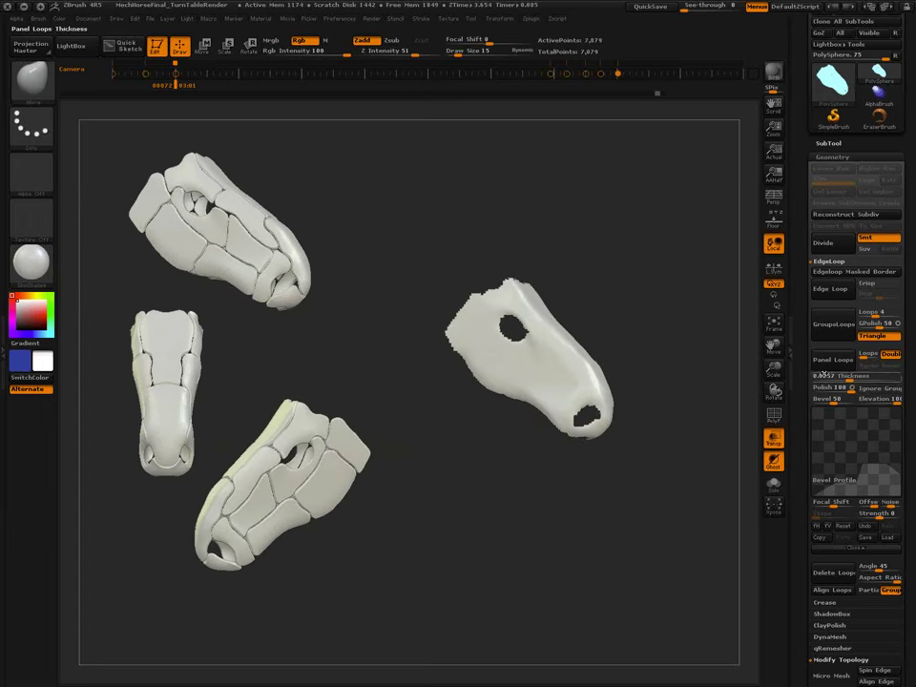
pyautogui.click(832, 360)
pyautogui.keyDown('alt'); pyautogui.moveTo(568, 521); pyautogui.dragTo(547, 518); pyautogui.keyUp('alt')
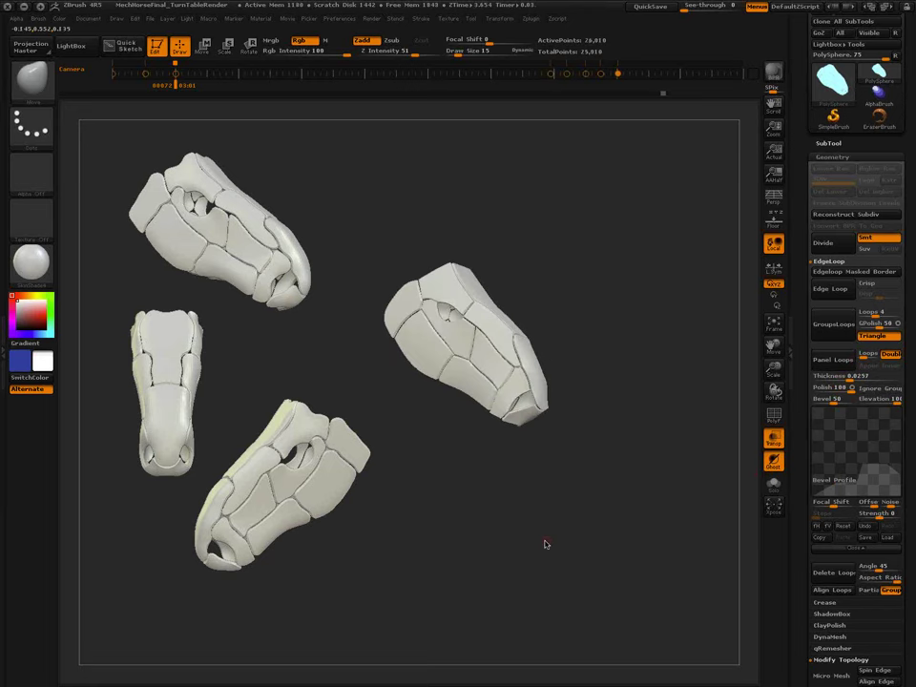
pyautogui.moveTo(592, 470)
pyautogui.mouseDown()
pyautogui.moveTo(535, 486)
pyautogui.moveTo(572, 508)
pyautogui.moveTo(598, 479)
pyautogui.mouseUp()
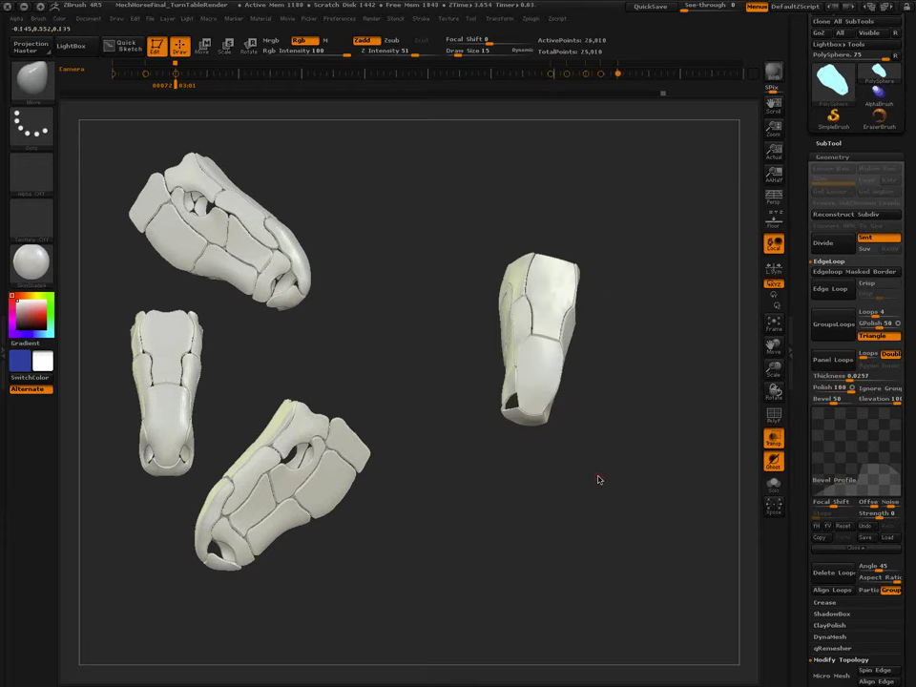
pyautogui.moveTo(537, 404); pyautogui.dragTo(563, 398)
pyautogui.keyDown('ctrl'); pyautogui.moveTo(528, 391); pyautogui.dragTo(553, 470, button='right'); pyautogui.keyUp('ctrl')
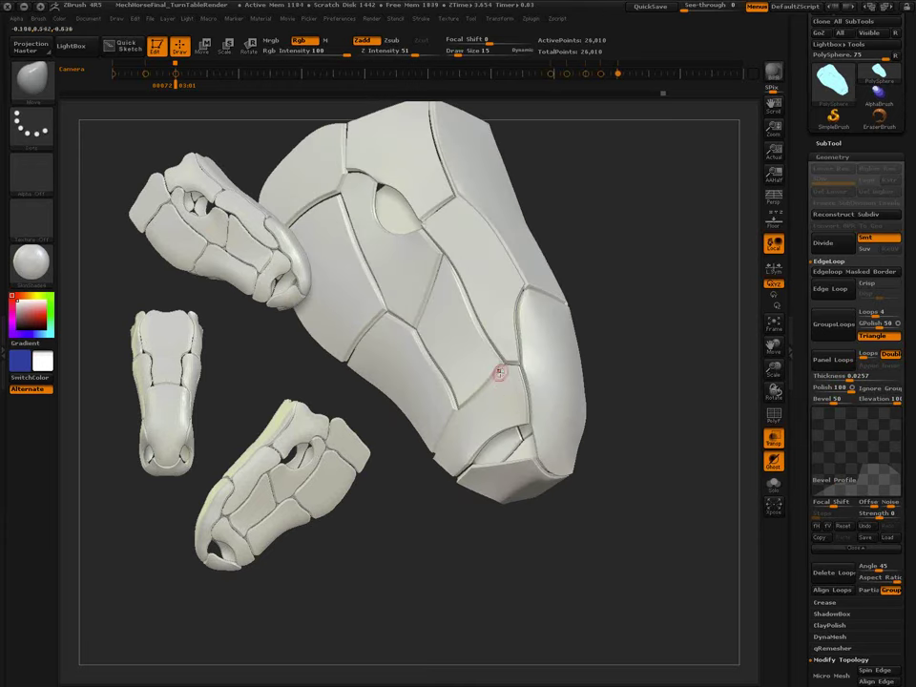
# Examine the panelled head from the front and side and open the Deformation settings.
pyautogui.moveTo(601, 524); pyautogui.dragTo(580, 265)
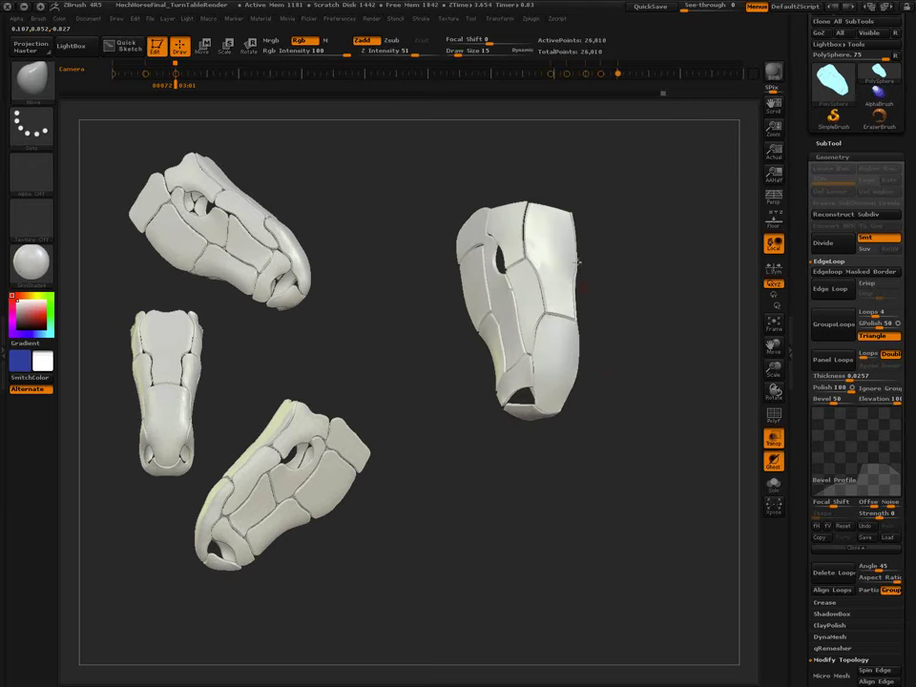
pyautogui.click(835, 156)
pyautogui.click(838, 238)
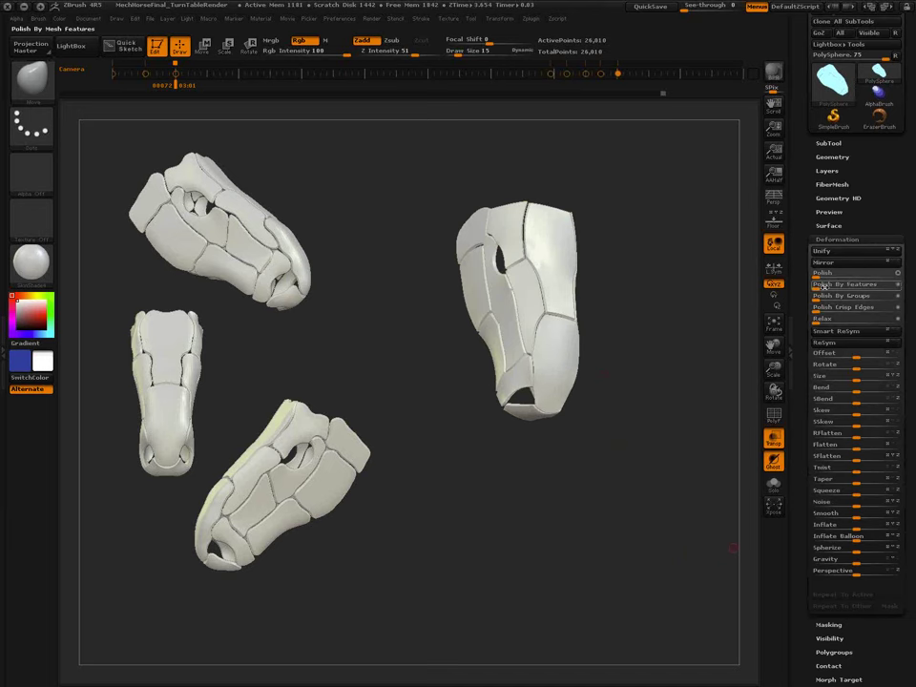
pyautogui.moveTo(580, 478); pyautogui.dragTo(673, 401)
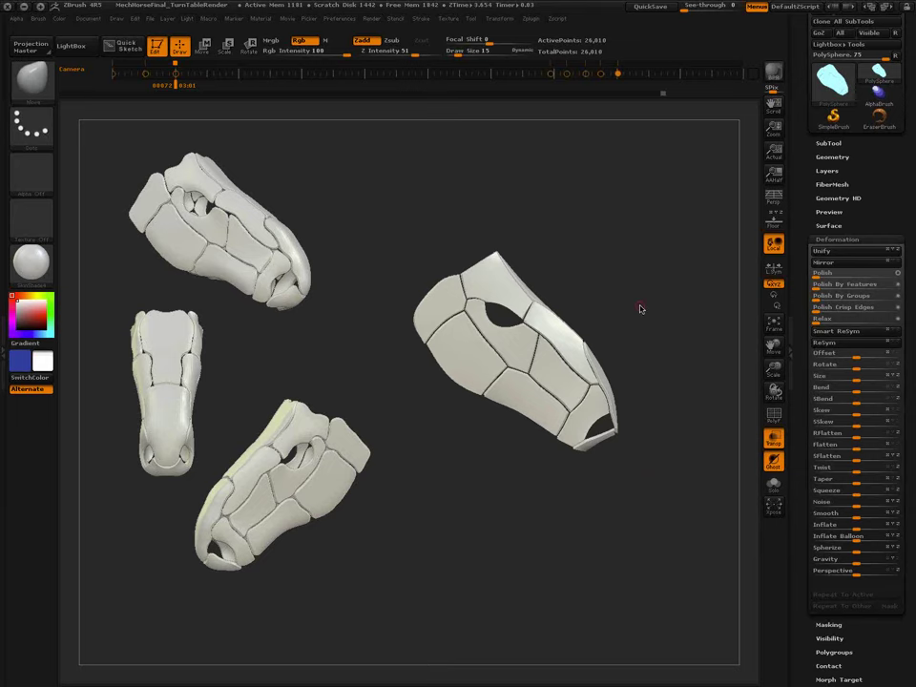
# Select the Move brush and clear the comparison snapshots from the canvas.
pyautogui.press('b')
pyautogui.press('m')
pyautogui.press('v')
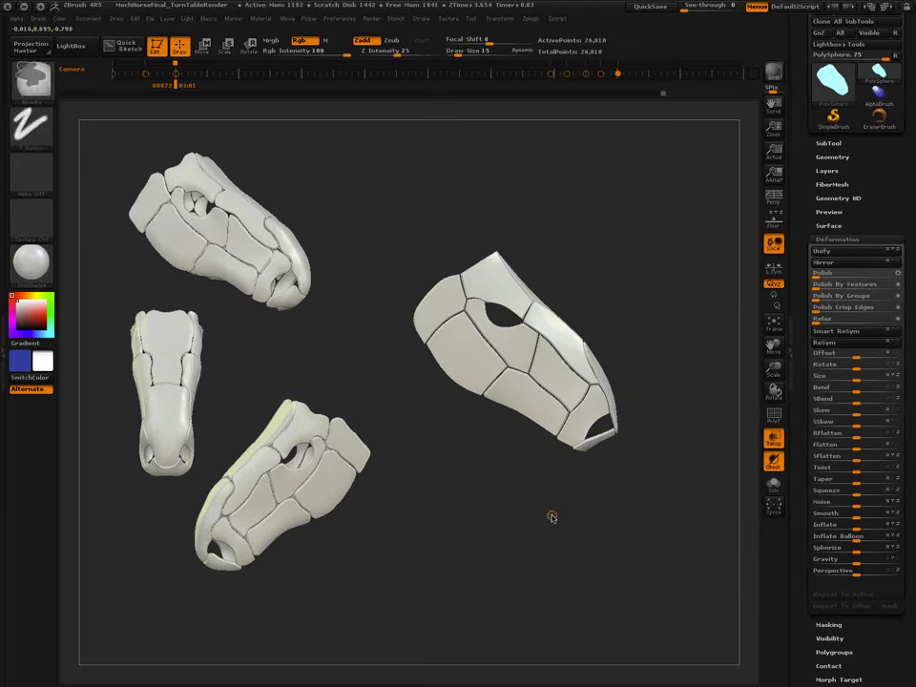
pyautogui.hotkey('ctrl', 'n')
# Set the Draw Size to 106 and try pulling the panels along the nose bridge with the Move brush.
pyautogui.press('s')
pyautogui.moveTo(520, 496); pyautogui.dragTo(541, 499)
pyautogui.keyDown('alt'); pyautogui.moveTo(537, 370); pyautogui.dragTo(514, 427, button='right'); pyautogui.keyUp('alt')
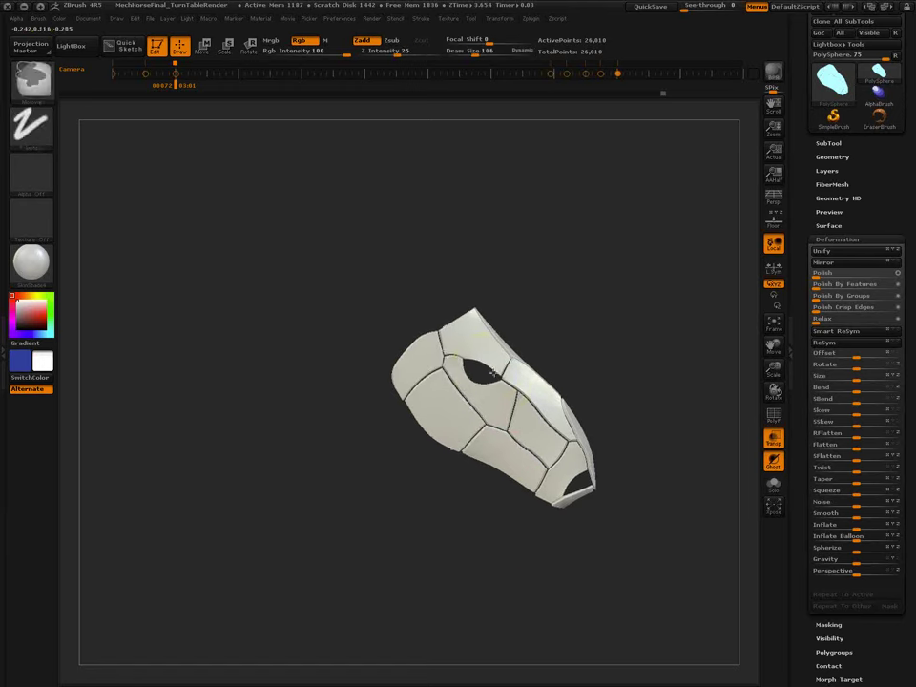
pyautogui.keyDown('ctrl'); pyautogui.moveTo(485, 369); pyautogui.dragTo(483, 384, button='right'); pyautogui.keyUp('ctrl')
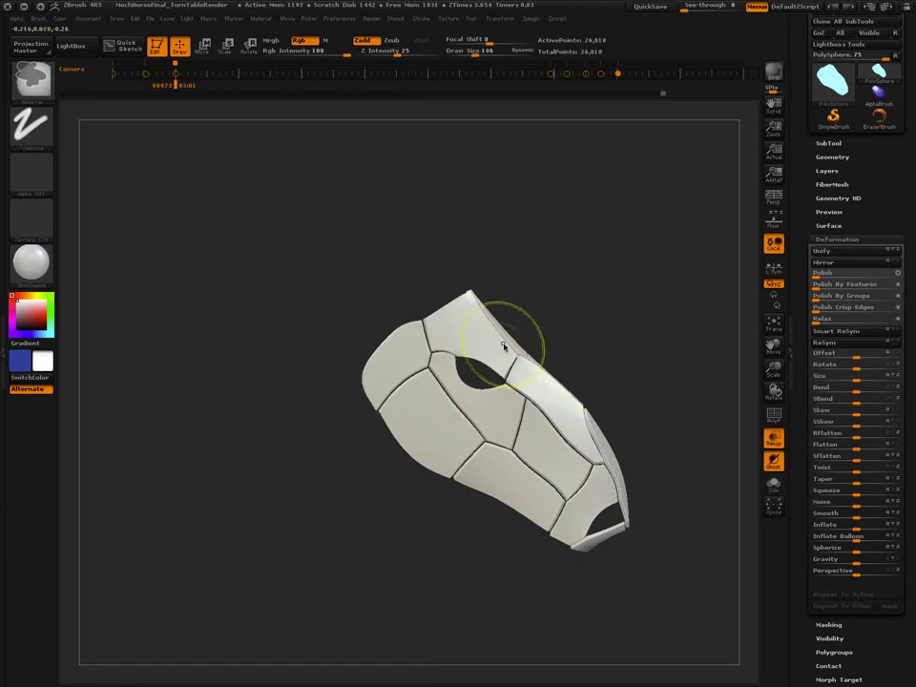
pyautogui.moveTo(585, 386); pyautogui.dragTo(527, 352)
pyautogui.hotkey('ctrl', 'z')
pyautogui.moveTo(567, 402); pyautogui.dragTo(680, 330)
pyautogui.moveTo(674, 413)
pyautogui.mouseDown()
pyautogui.moveTo(613, 440)
pyautogui.moveTo(646, 448)
pyautogui.mouseUp()
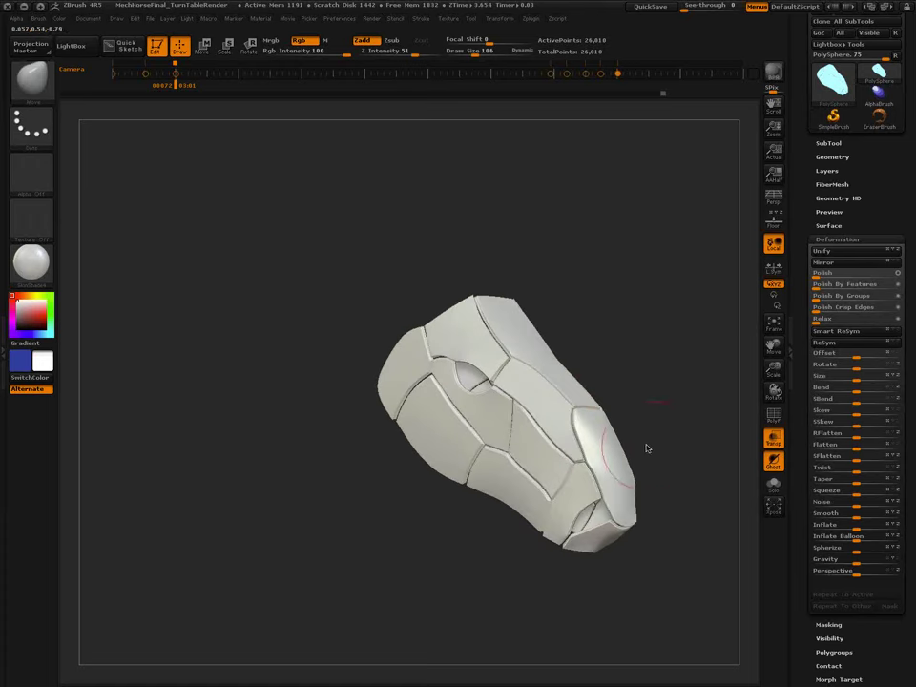
# Set the Move brush's Mask By Polygroups to 0 and reshape the panels around the eye opening, reducing the Draw Size to 69.
pyautogui.click(39, 19)
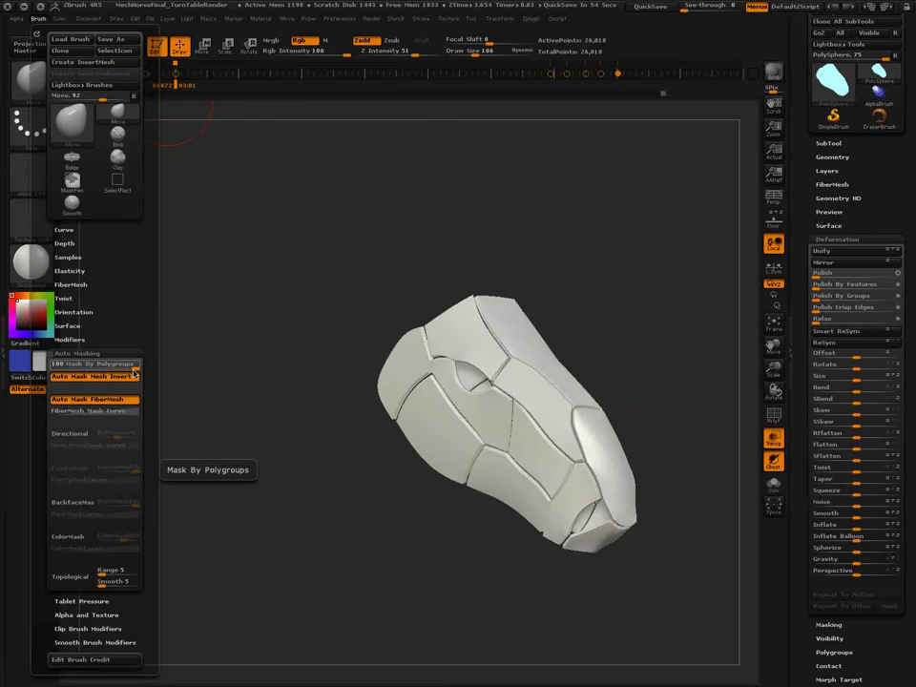
pyautogui.moveTo(135, 363); pyautogui.dragTo(95, 366)
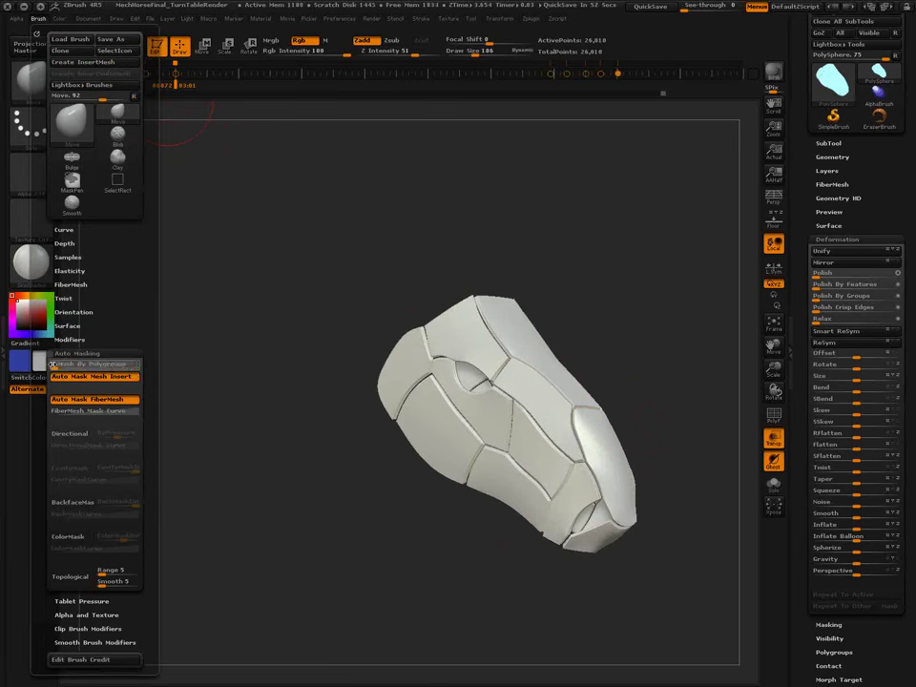
pyautogui.moveTo(358, 277)
pyautogui.mouseDown()
pyautogui.moveTo(489, 367)
pyautogui.moveTo(511, 367)
pyautogui.mouseUp()
pyautogui.keyDown('alt'); pyautogui.moveTo(569, 408); pyautogui.dragTo(459, 391, button='right'); pyautogui.keyUp('alt')
pyautogui.moveTo(400, 334); pyautogui.dragTo(424, 332)
pyautogui.moveTo(395, 372); pyautogui.dragTo(399, 379)
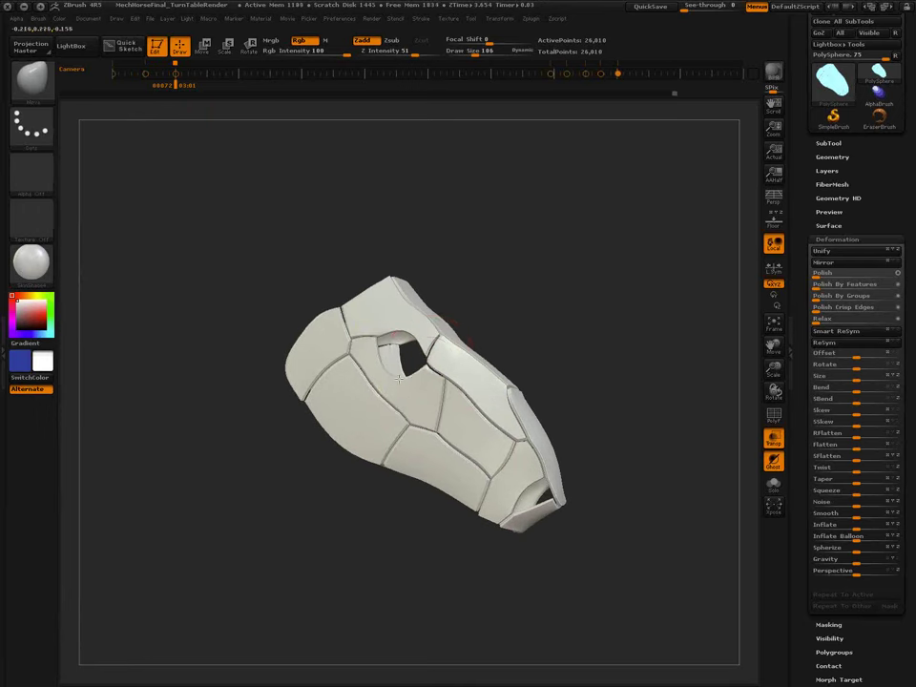
pyautogui.press('s')
pyautogui.moveTo(411, 328)
pyautogui.mouseDown()
pyautogui.moveTo(396, 331)
pyautogui.moveTo(424, 334)
pyautogui.mouseUp()
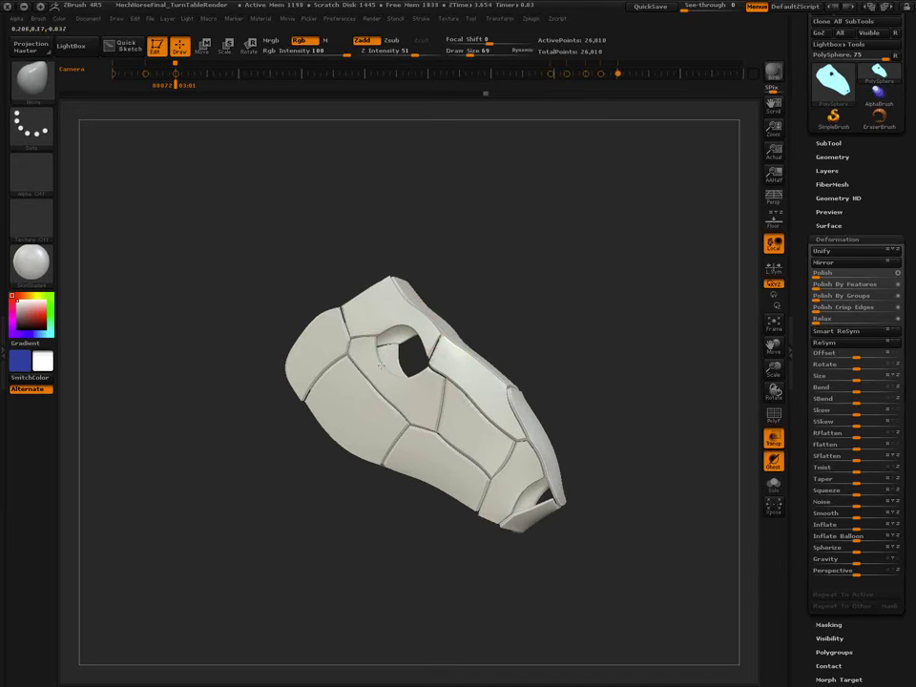
# Reshape the panels around the nostril and muzzle with the Move brush, ending at Draw Size 84.
pyautogui.moveTo(556, 477)
pyautogui.mouseDown()
pyautogui.moveTo(570, 462)
pyautogui.moveTo(549, 427)
pyautogui.mouseUp()
pyautogui.press('s')
pyautogui.moveTo(531, 465)
pyautogui.mouseDown()
pyautogui.moveTo(539, 491)
pyautogui.moveTo(605, 538)
pyautogui.moveTo(492, 429)
pyautogui.moveTo(529, 512)
pyautogui.moveTo(490, 450)
pyautogui.moveTo(526, 485)
pyautogui.mouseUp()
pyautogui.moveTo(532, 440)
pyautogui.mouseDown()
pyautogui.moveTo(547, 481)
pyautogui.moveTo(527, 512)
pyautogui.mouseUp()
pyautogui.press('s')
pyautogui.moveTo(506, 316); pyautogui.dragTo(500, 305)
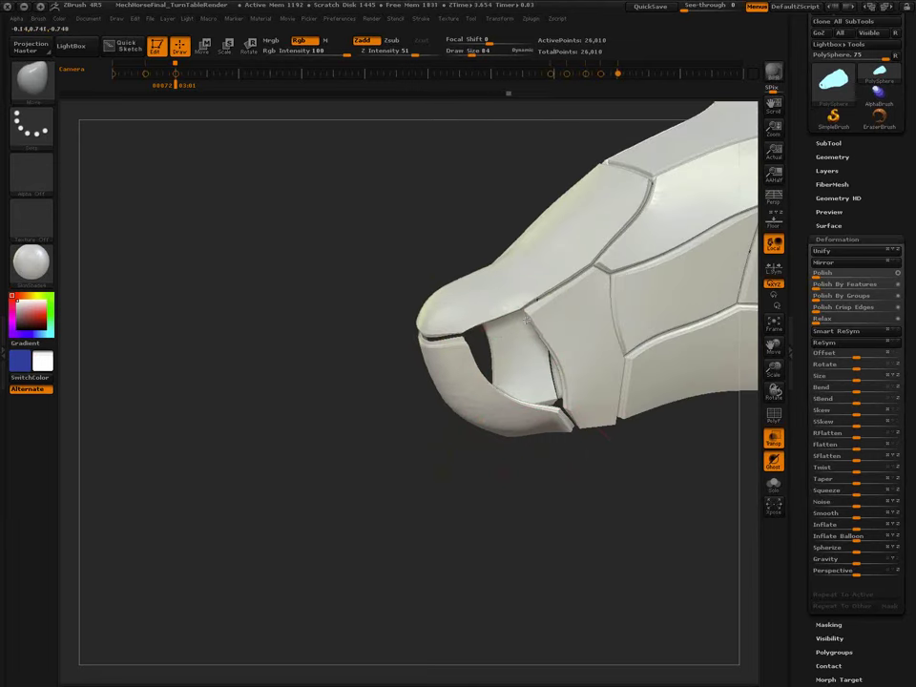
# Refine the snout panels with the Move brush and check the head's silhouette from both sides.
pyautogui.moveTo(496, 467); pyautogui.dragTo(659, 477)
pyautogui.moveTo(641, 304); pyautogui.dragTo(635, 323)
pyautogui.moveTo(661, 405); pyautogui.dragTo(512, 380)
pyautogui.keyDown('ctrl'); pyautogui.moveTo(560, 448); pyautogui.dragTo(497, 424, button='right'); pyautogui.keyUp('ctrl')
pyautogui.moveTo(649, 448); pyautogui.dragTo(540, 451, button='right')
pyautogui.keyDown('alt'); pyautogui.moveTo(540, 451); pyautogui.dragTo(476, 451, button='right'); pyautogui.keyUp('alt')
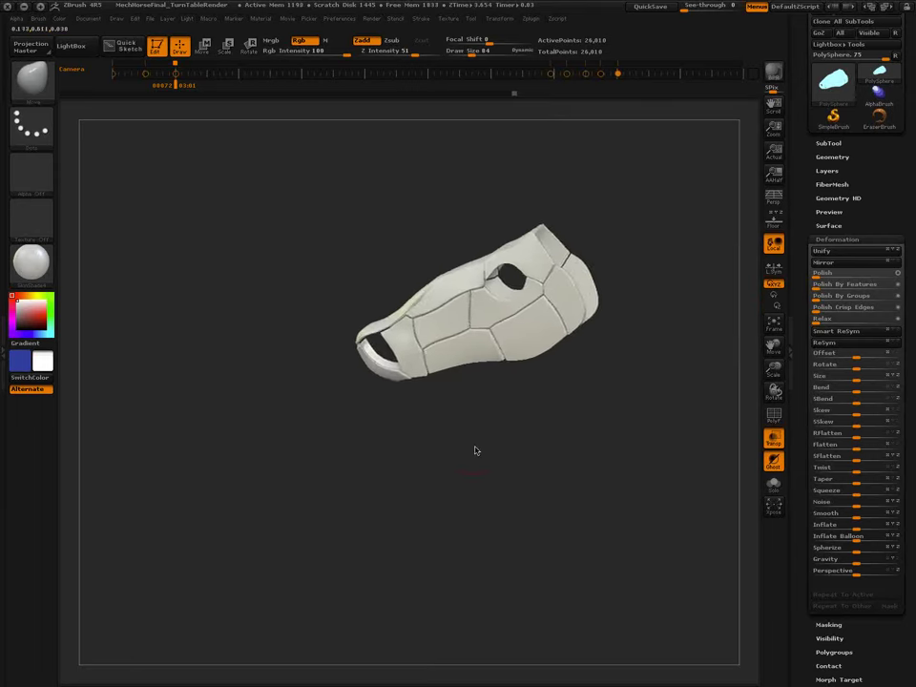
pyautogui.moveTo(475, 450); pyautogui.dragTo(374, 376)
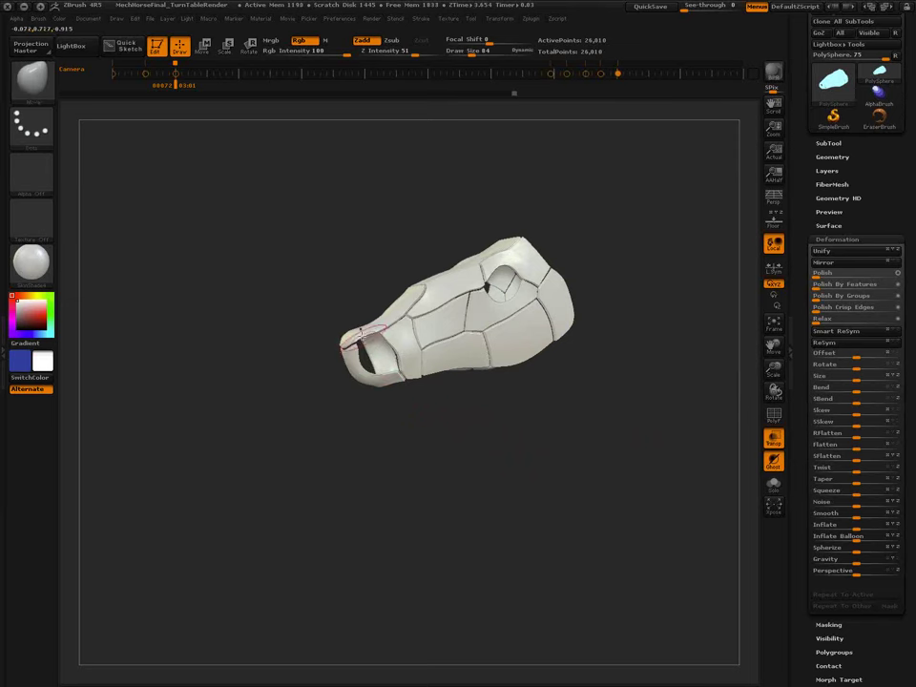
pyautogui.moveTo(429, 420)
pyautogui.mouseDown()
pyautogui.moveTo(461, 454)
pyautogui.moveTo(525, 466)
pyautogui.mouseUp()
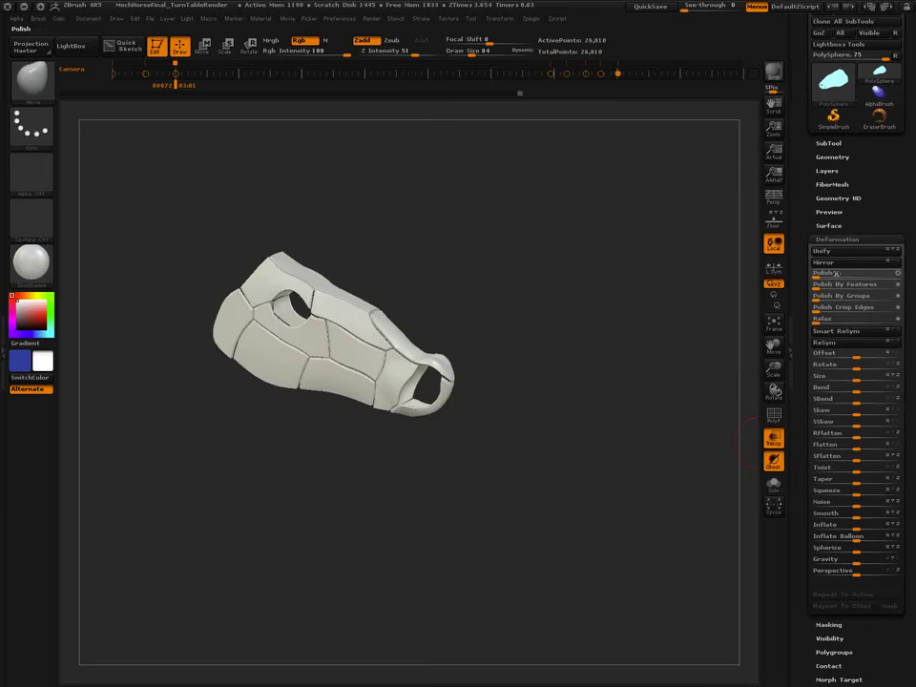
# Apply Polish By Features to the panels, then switch it to the open-circle mode and apply it again.
pyautogui.moveTo(819, 284); pyautogui.dragTo(906, 284)
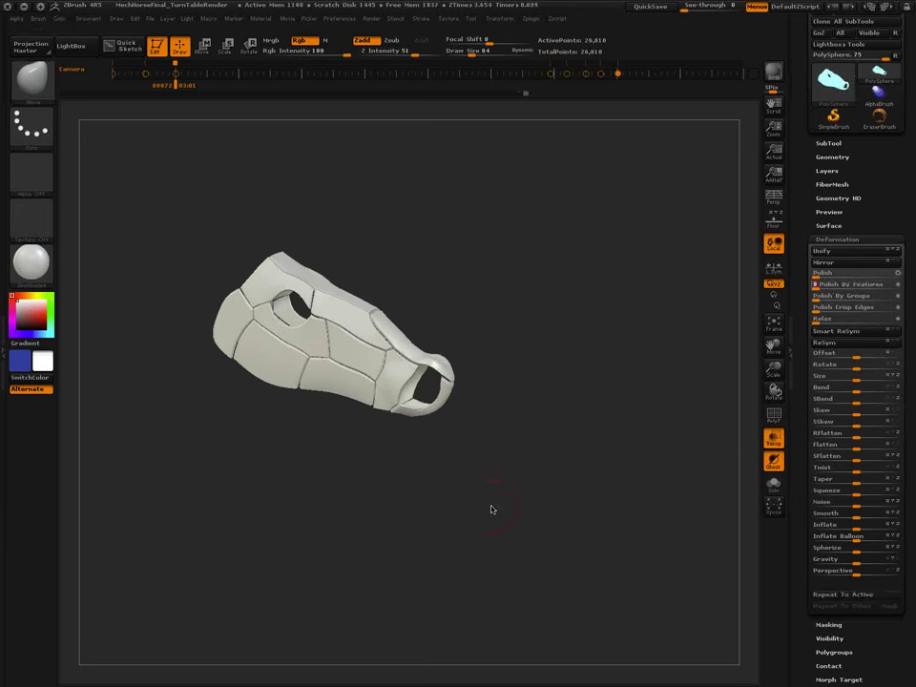
pyautogui.moveTo(452, 429)
pyautogui.mouseDown(button='right')
pyautogui.moveTo(447, 372)
pyautogui.moveTo(505, 472)
pyautogui.mouseUp(button='right')
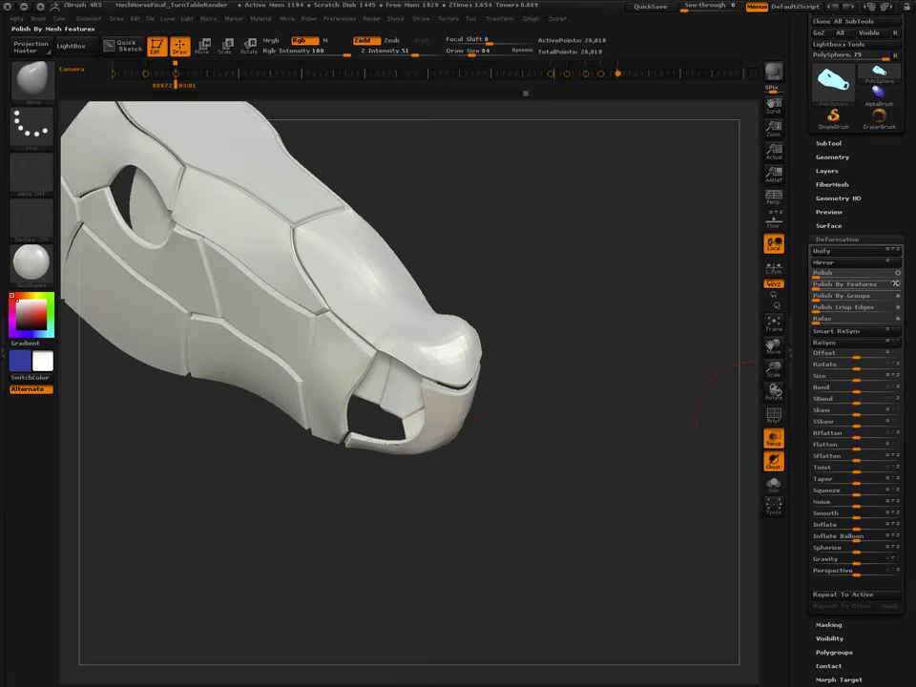
pyautogui.click(898, 285)
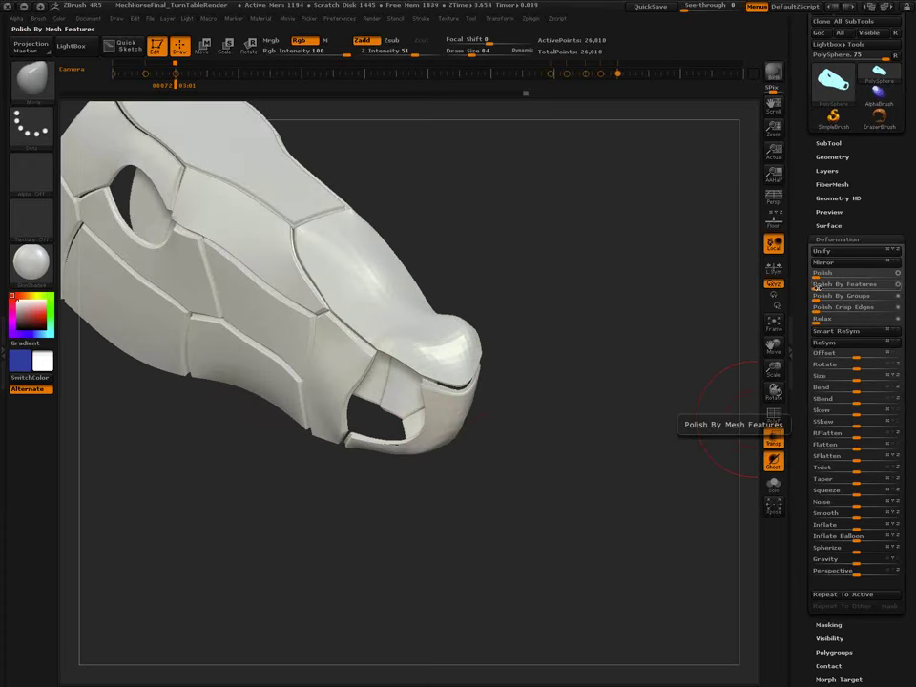
pyautogui.click(817, 287)
pyautogui.moveTo(818, 286); pyautogui.dragTo(852, 286)
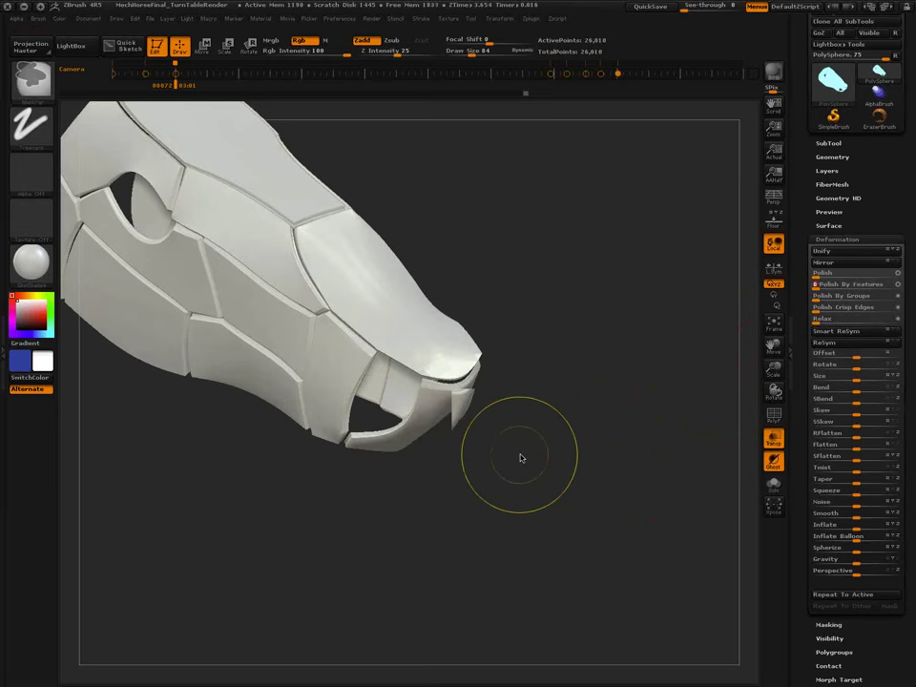
# Try further Polish By Features passes on the muzzle panels and undo the strongest one.
pyautogui.click(818, 285)
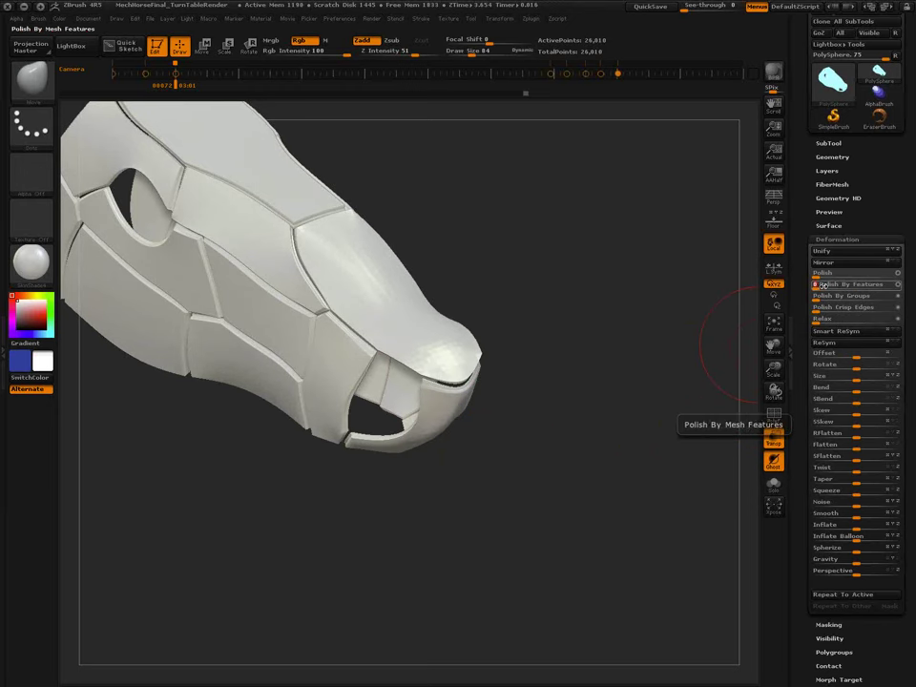
pyautogui.moveTo(821, 286); pyautogui.dragTo(856, 285)
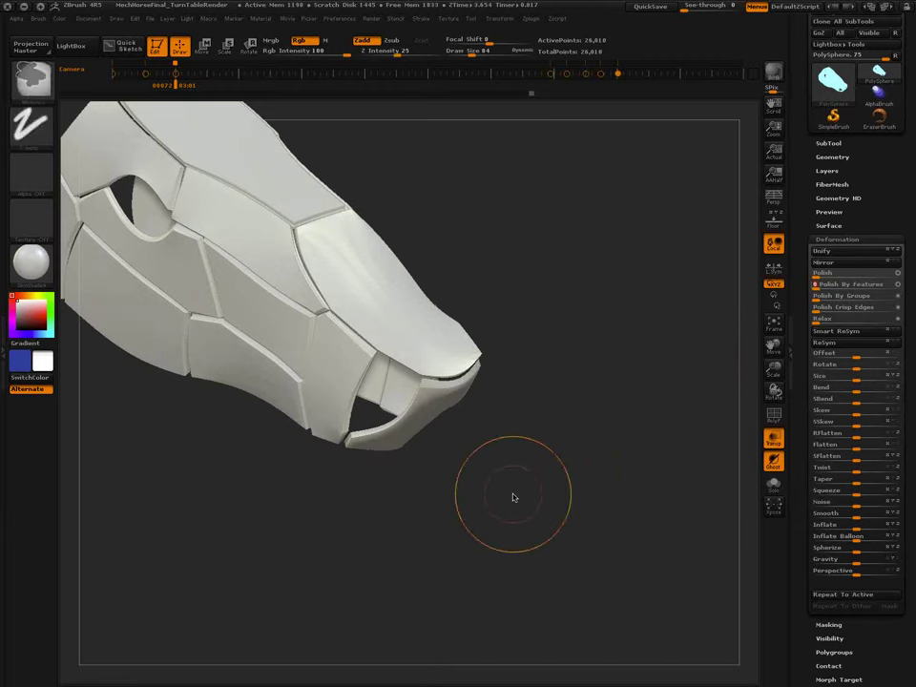
pyautogui.hotkey('ctrl', 'z')
pyautogui.moveTo(512, 489)
pyautogui.keyDown('alt'); pyautogui.mouseDown()
pyautogui.moveTo(585, 540)
pyautogui.moveTo(577, 522)
pyautogui.mouseUp(); pyautogui.keyUp('alt')
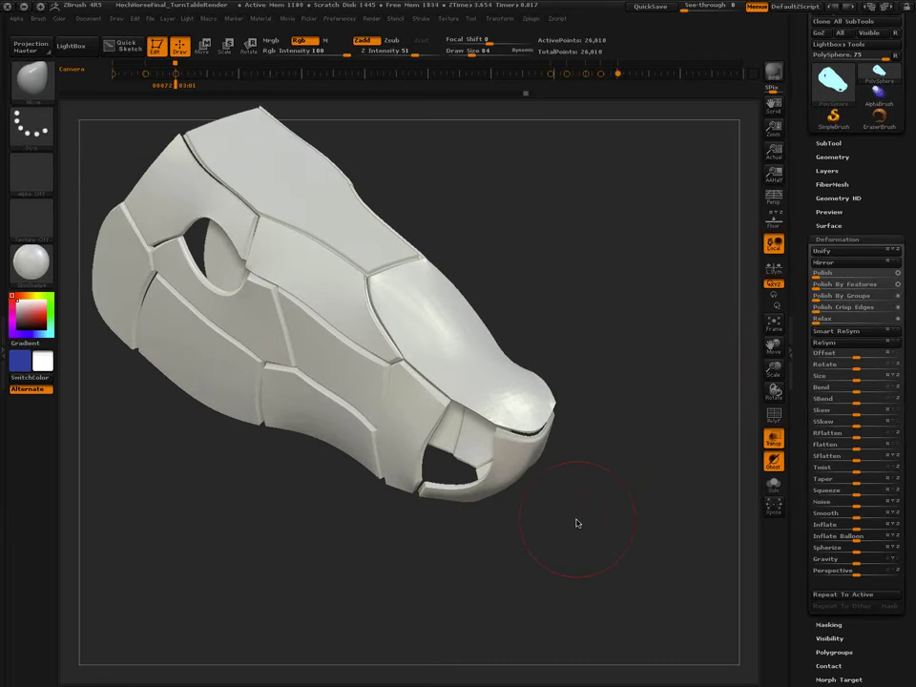
pyautogui.press('shift')
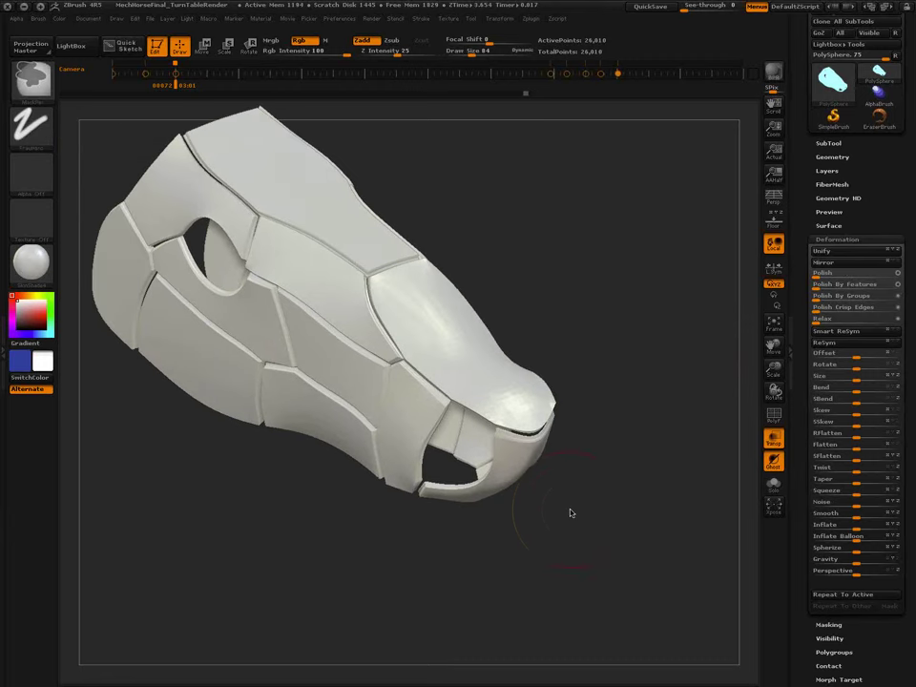
pyautogui.hotkey('ctrl', 'z')
pyautogui.keyDown('ctrl'); pyautogui.moveTo(587, 526); pyautogui.dragTo(535, 449, button='right'); pyautogui.keyUp('ctrl')
pyautogui.moveTo(553, 447); pyautogui.dragTo(544, 412)
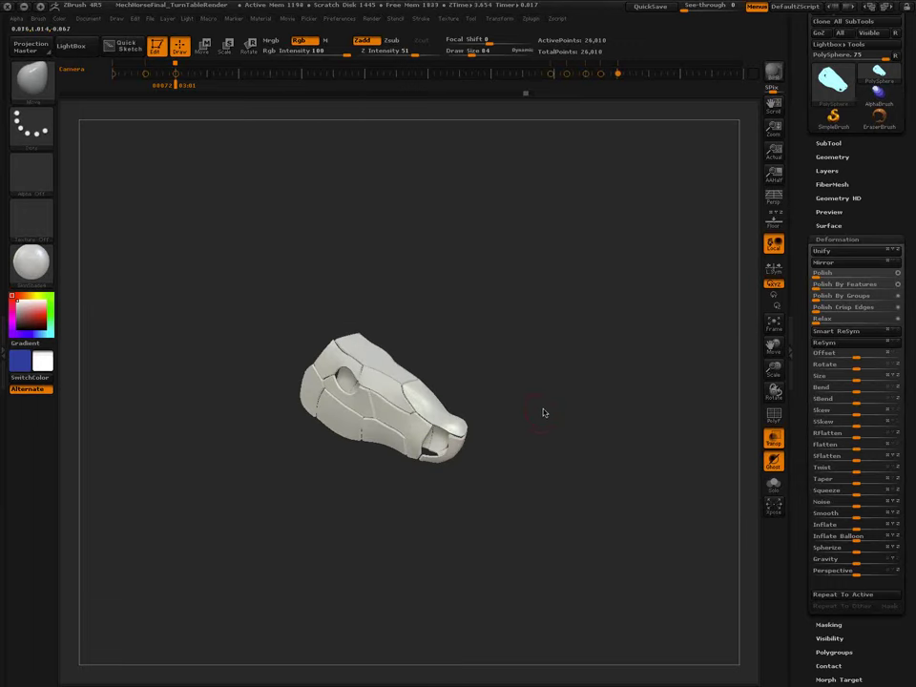
# Go back in the undo history to the head before its panels and display its polygroups with PolyFrame.
pyautogui.moveTo(524, 95); pyautogui.dragTo(459, 97)
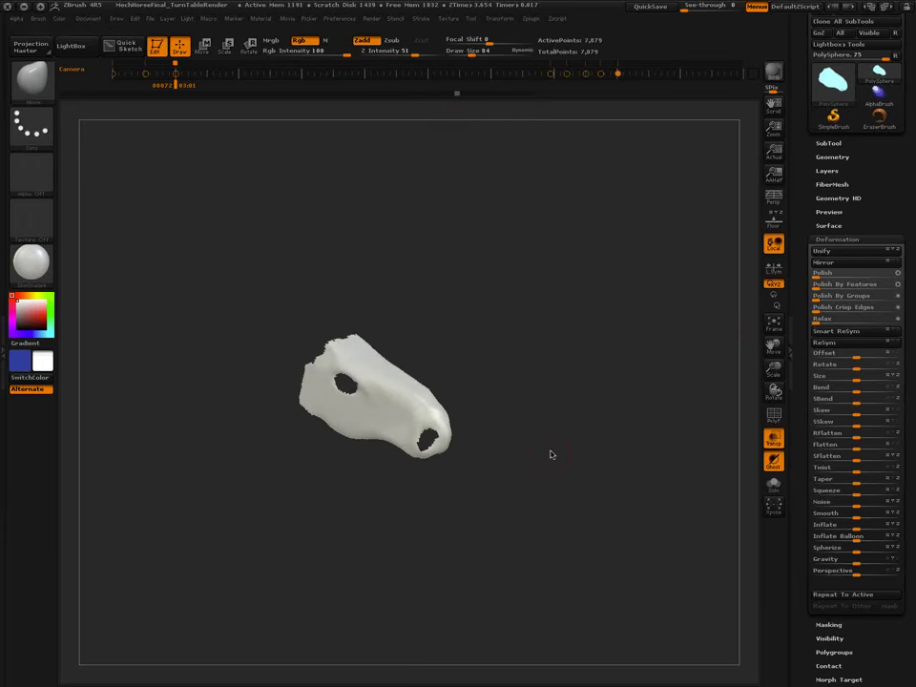
pyautogui.click(839, 239)
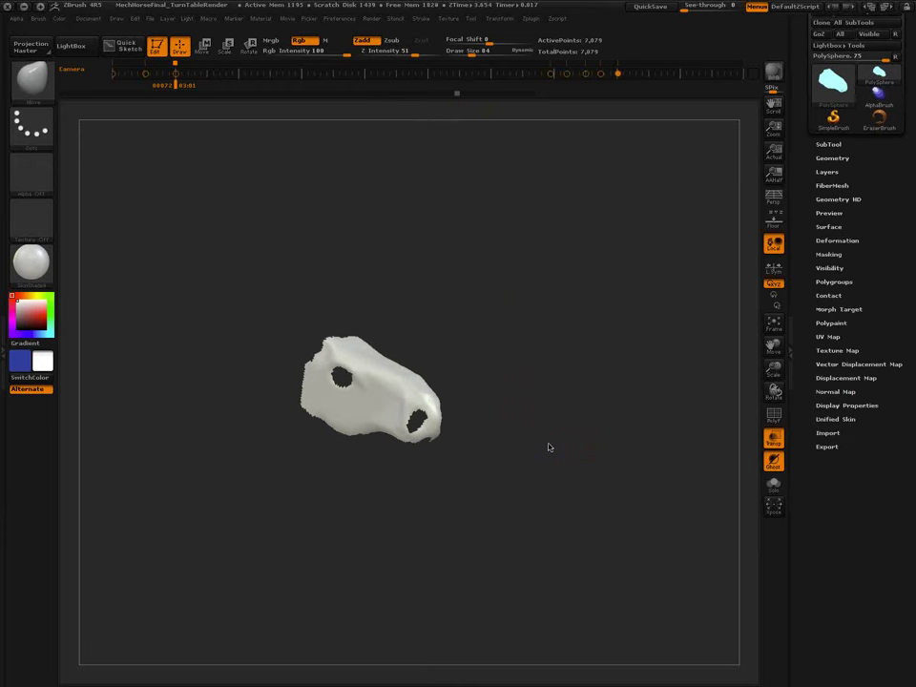
pyautogui.hotkey('shift', 'f')
pyautogui.moveTo(538, 456); pyautogui.dragTo(604, 426)
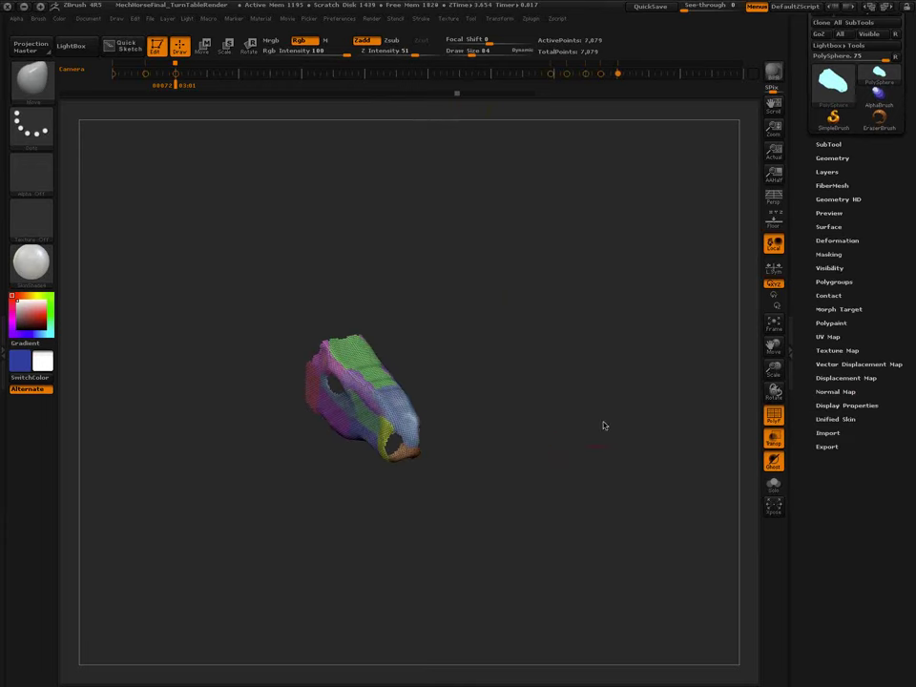
# Recreate the panels on the polygrouped head with Panel Loops at Polish 100 and Thickness 0.0257.
pyautogui.click(834, 159)
pyautogui.click(831, 558)
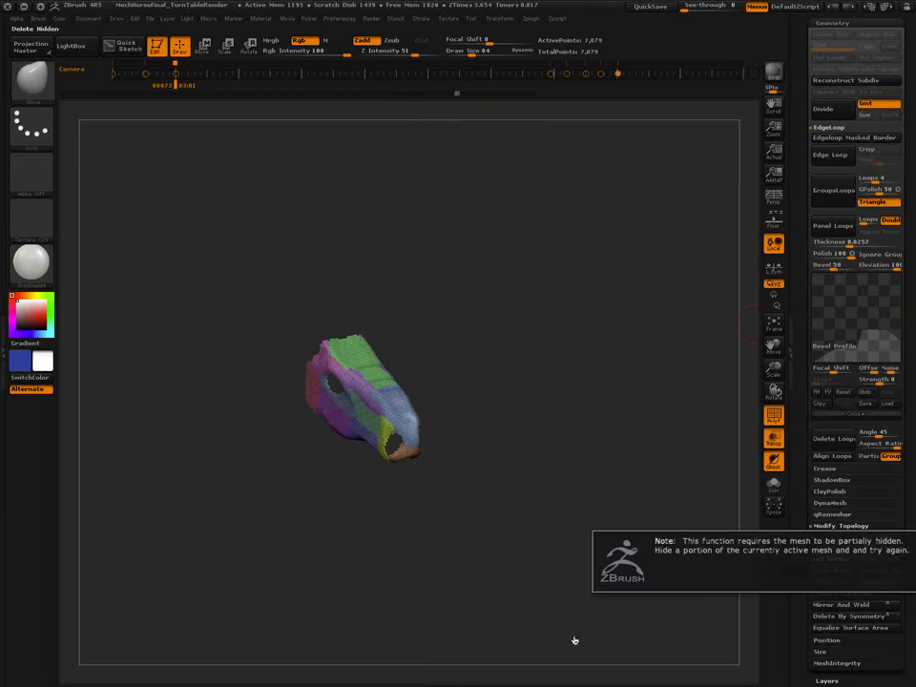
pyautogui.keyDown('alt'); pyautogui.moveTo(625, 444); pyautogui.dragTo(639, 470, button='right'); pyautogui.keyUp('alt')
pyautogui.keyDown('ctrl'); pyautogui.moveTo(444, 441); pyautogui.dragTo(473, 508, button='right'); pyautogui.keyUp('ctrl')
pyautogui.press('b')
pyautogui.press('s')
pyautogui.press('t')
pyautogui.keyDown('alt'); pyautogui.moveTo(472, 508); pyautogui.dragTo(542, 497); pyautogui.keyUp('alt')
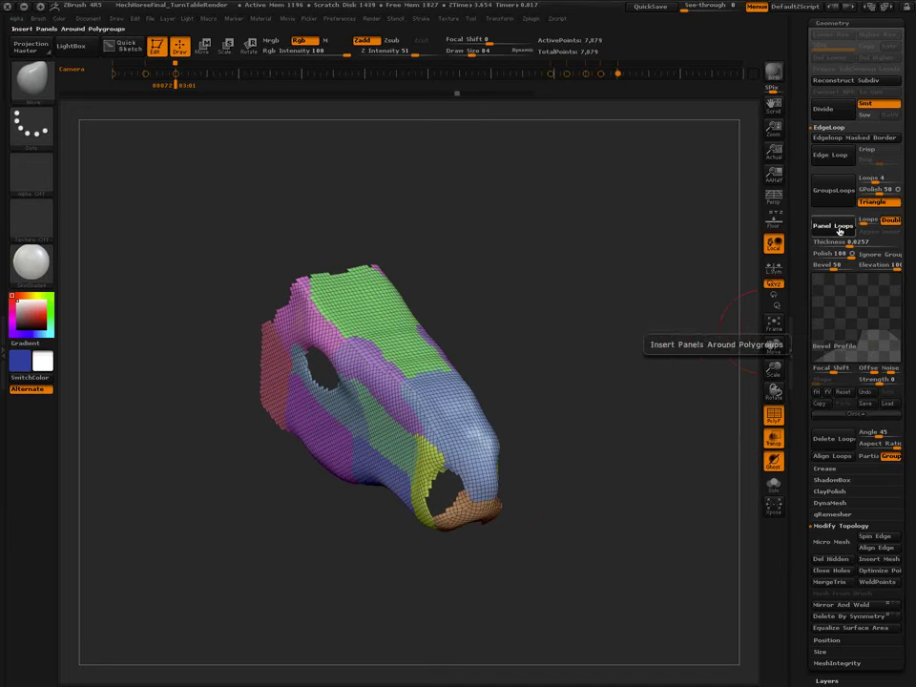
pyautogui.moveTo(506, 515); pyautogui.dragTo(532, 472)
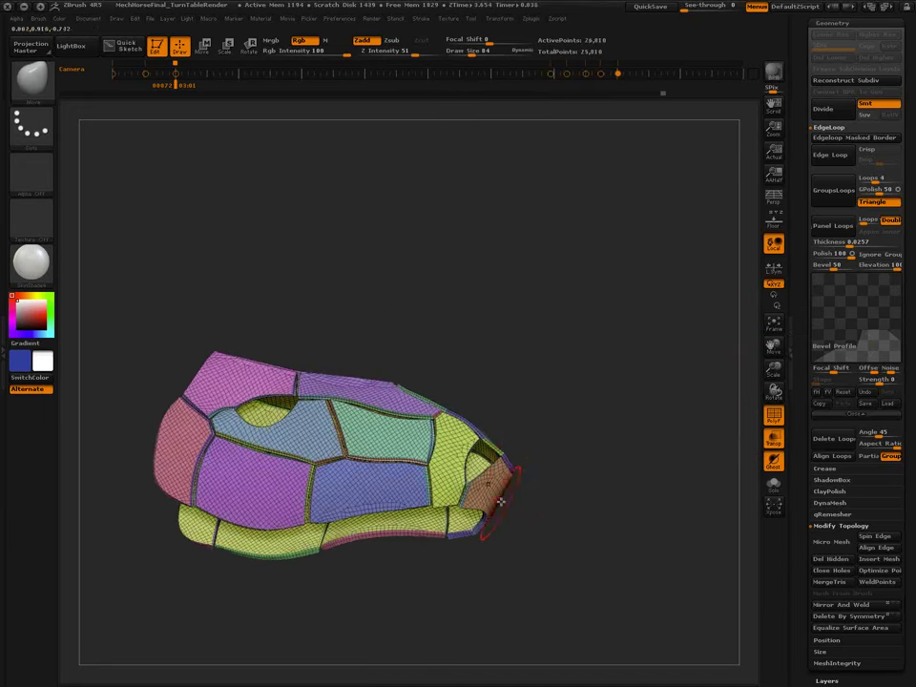
# Set the Move brush's Draw Size to 14 and examine the panel edge around the nose opening with and without polyframes.
pyautogui.hotkey('shift', 'f')
pyautogui.moveTo(479, 531)
pyautogui.keyDown('alt'); pyautogui.mouseDown(button='right')
pyautogui.moveTo(484, 464)
pyautogui.moveTo(556, 536)
pyautogui.mouseUp(button='right'); pyautogui.keyUp('alt')
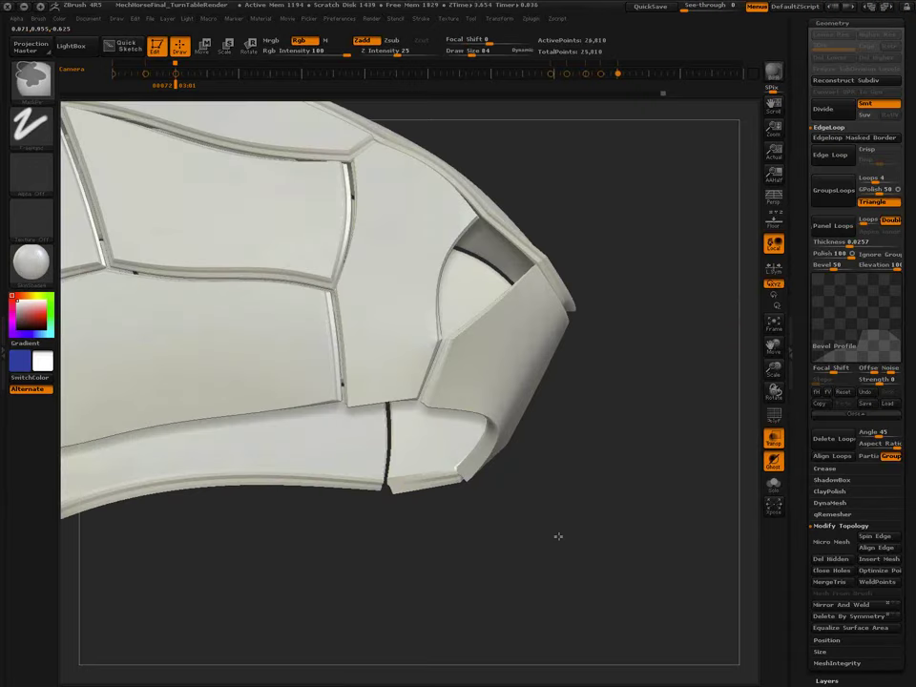
pyautogui.keyDown('ctrl'); pyautogui.moveTo(474, 444); pyautogui.dragTo(498, 465, button='right'); pyautogui.keyUp('ctrl')
pyautogui.moveTo(498, 465)
pyautogui.mouseDown()
pyautogui.moveTo(523, 451)
pyautogui.moveTo(548, 460)
pyautogui.moveTo(562, 491)
pyautogui.moveTo(547, 489)
pyautogui.mouseUp()
pyautogui.press('s')
pyautogui.keyDown('ctrl'); pyautogui.moveTo(535, 456); pyautogui.dragTo(564, 499, button='right'); pyautogui.keyUp('ctrl')
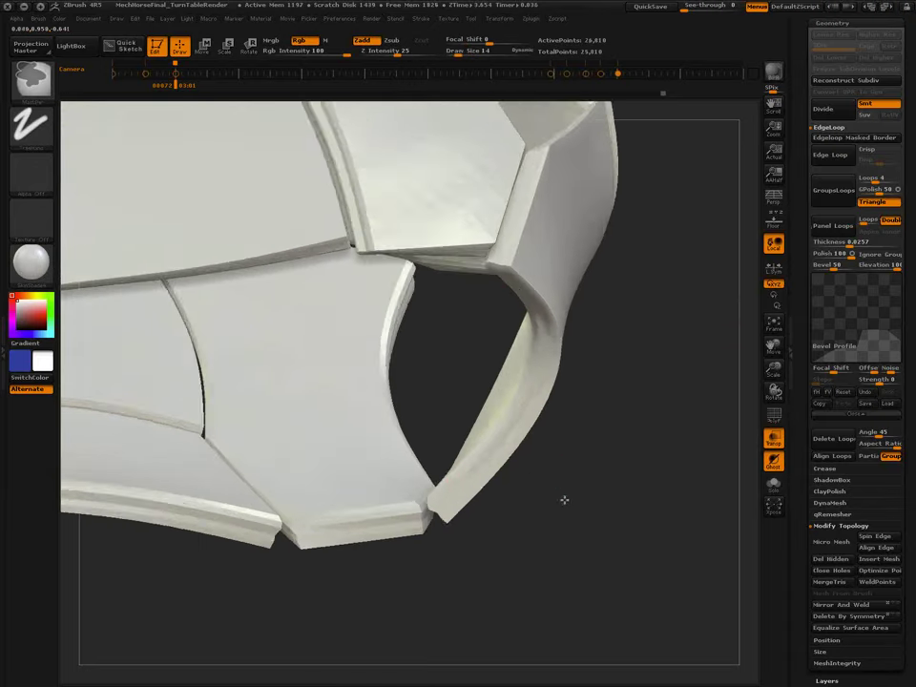
pyautogui.keyDown('ctrl'); pyautogui.moveTo(501, 377); pyautogui.dragTo(525, 416, button='right'); pyautogui.keyUp('ctrl')
pyautogui.press('b')
pyautogui.press('m')
pyautogui.press('v')
pyautogui.hotkey('shift', 'f')
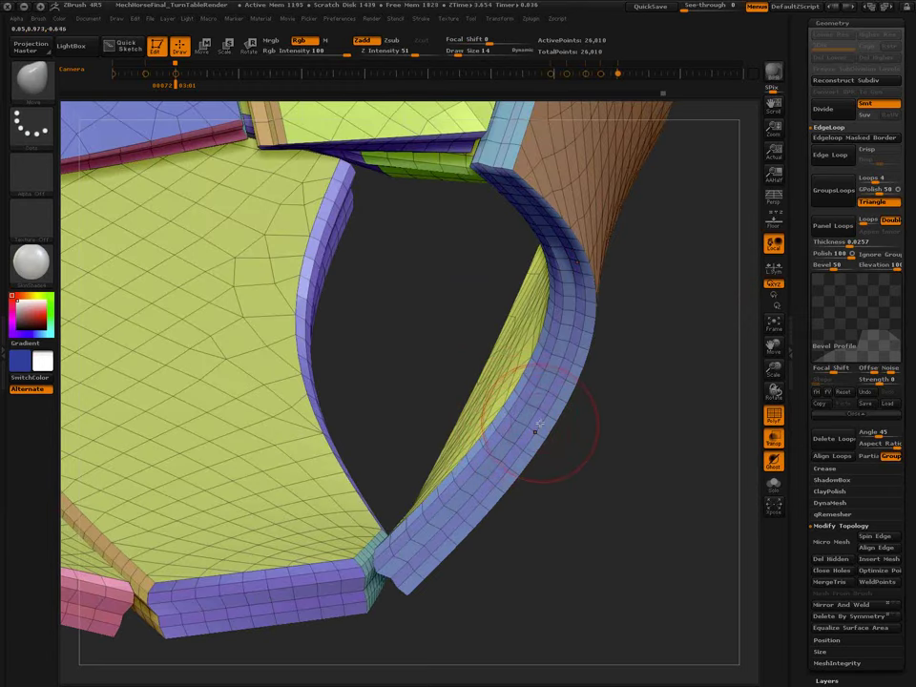
# Undo the panels and rebuild them with Panel Loops, trying a lower and a higher Panel Loops count.
pyautogui.moveTo(873, 351)
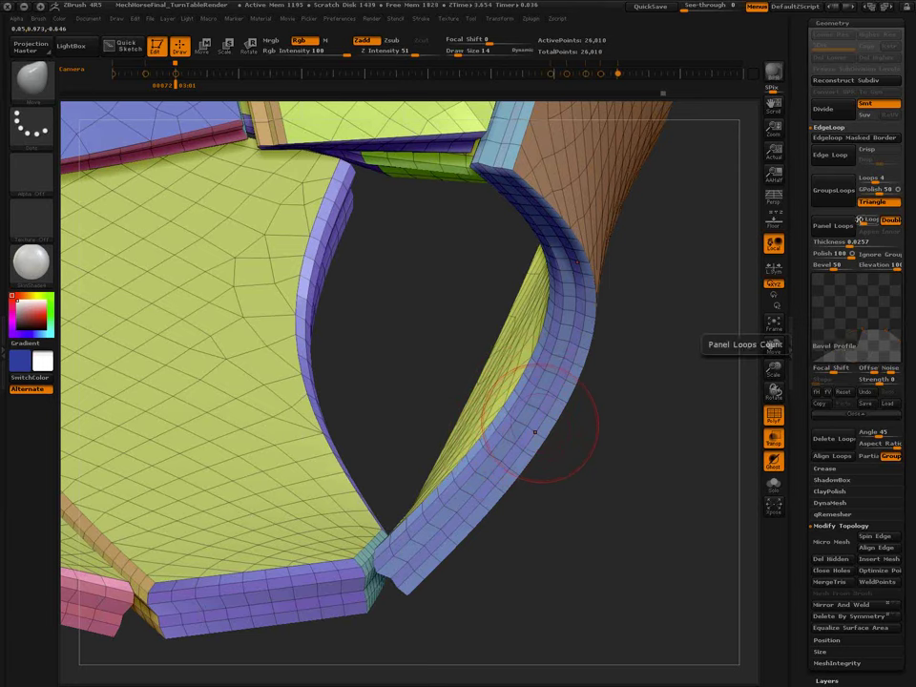
pyautogui.hotkey('ctrl', 'z')
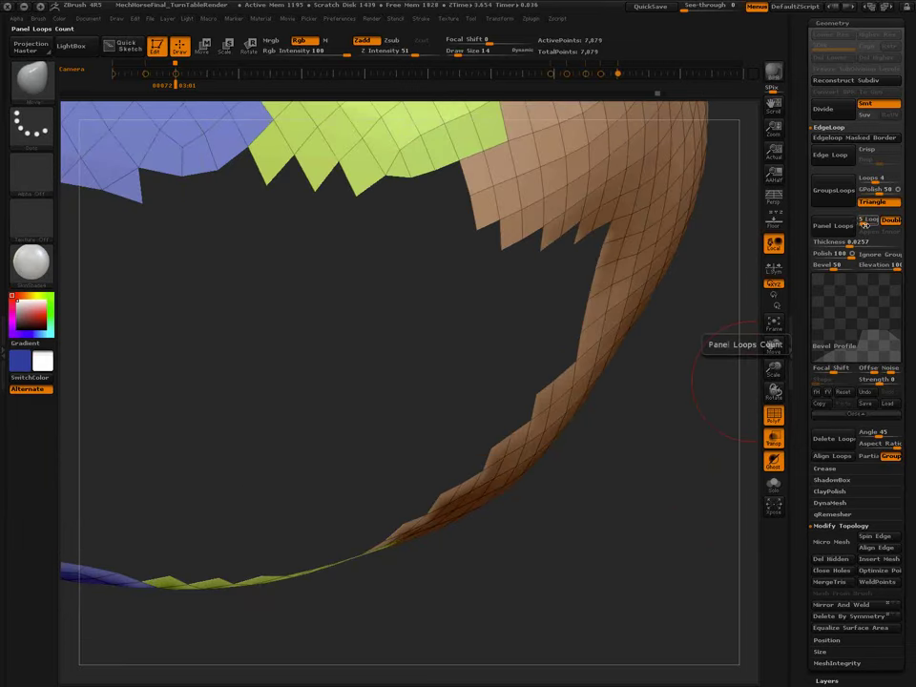
pyautogui.click(832, 225)
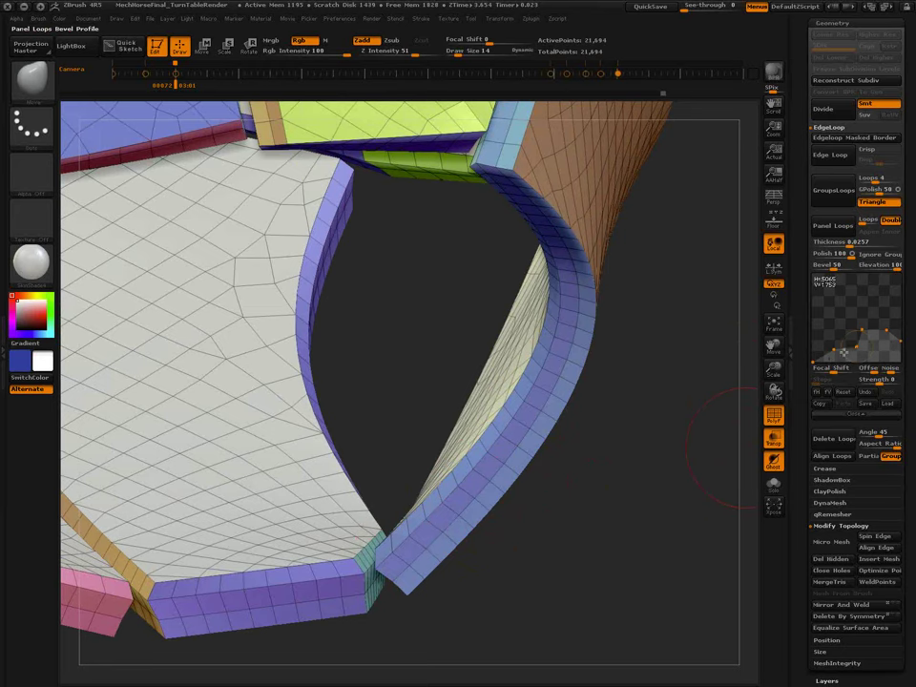
pyautogui.hotkey('ctrl', 'z')
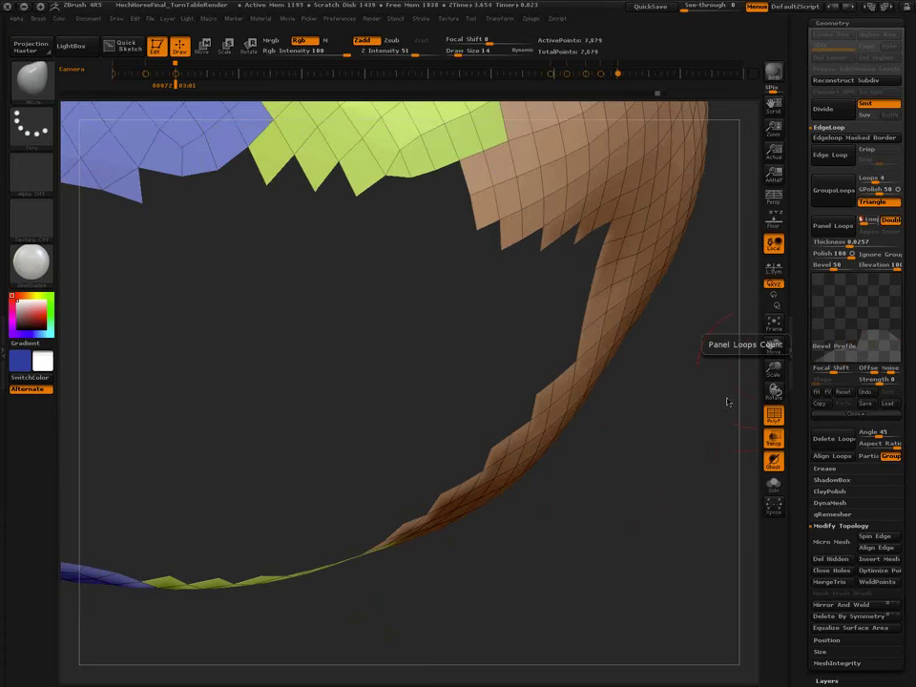
pyautogui.click(833, 227)
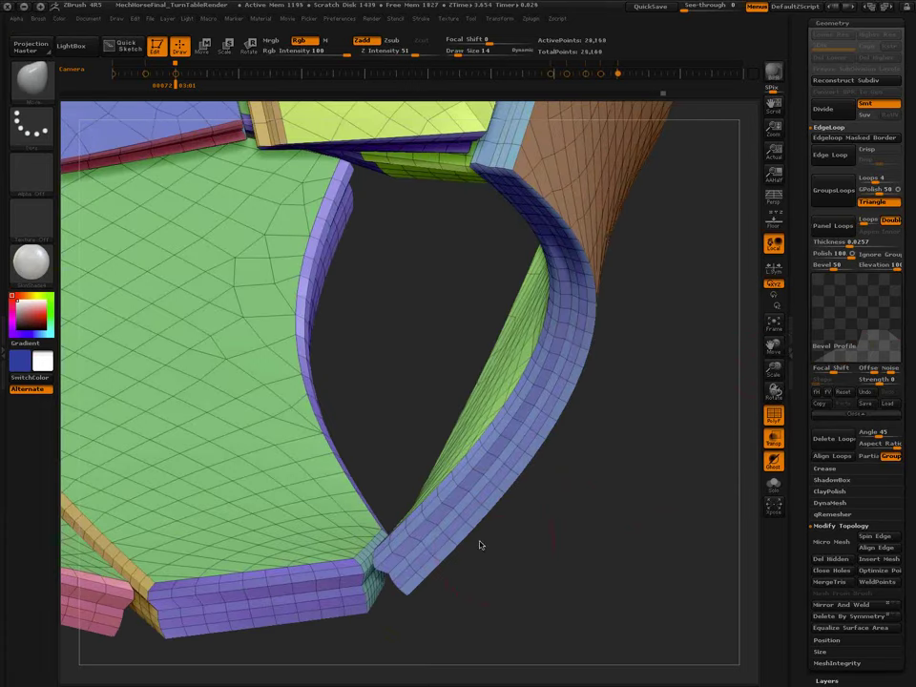
# Examine the bevelled loops along the panel borders and isolate the nose panel.
pyautogui.moveTo(500, 466); pyautogui.dragTo(826, 393)
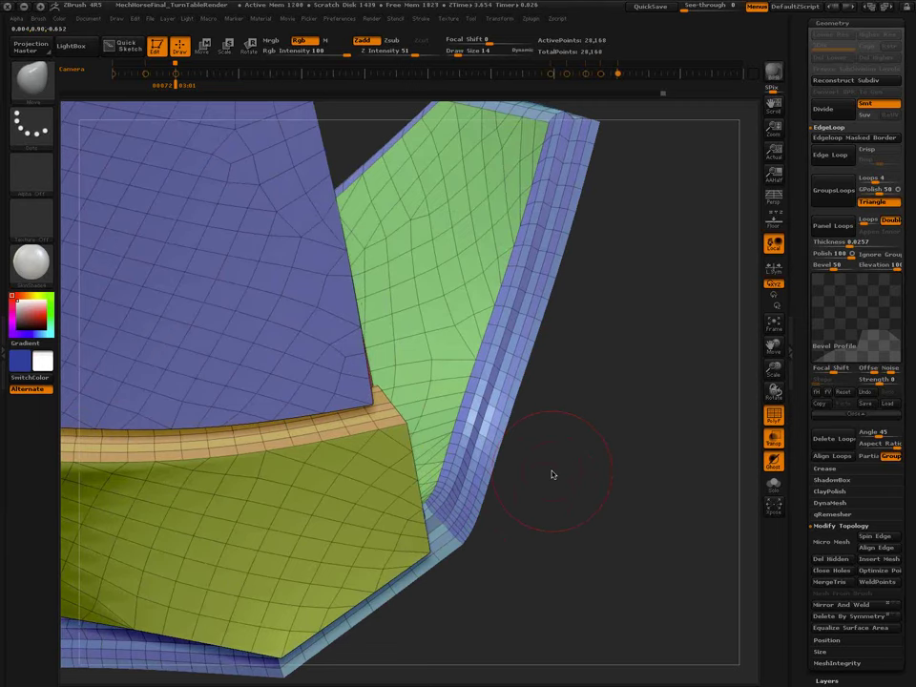
pyautogui.moveTo(486, 410)
pyautogui.keyDown('ctrl'); pyautogui.mouseDown(button='right')
pyautogui.moveTo(428, 363)
pyautogui.moveTo(478, 349)
pyautogui.moveTo(512, 381)
pyautogui.mouseUp(button='right'); pyautogui.keyUp('ctrl')
pyautogui.moveTo(510, 379); pyautogui.dragTo(498, 187)
pyautogui.press('f')
pyautogui.moveTo(555, 504); pyautogui.dragTo(513, 384)
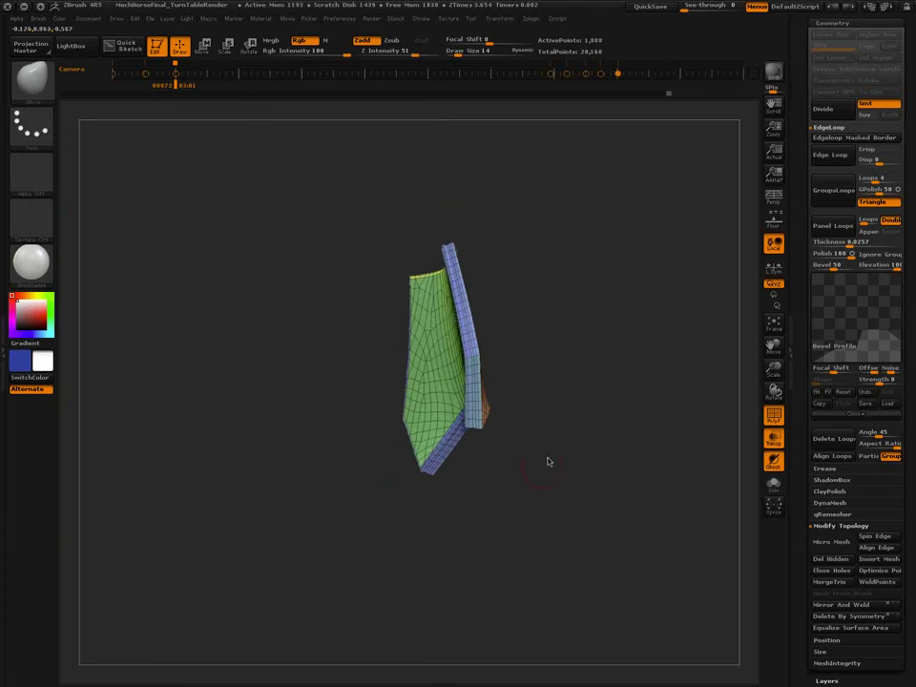
pyautogui.moveTo(490, 530)
pyautogui.mouseDown()
pyautogui.moveTo(442, 499)
pyautogui.moveTo(483, 626)
pyautogui.moveTo(467, 559)
pyautogui.moveTo(482, 548)
pyautogui.mouseUp()
# Restore the full head and isolate a small patch spanning the adjacent side panels.
pyautogui.hotkey('ctrl', 'shift')
pyautogui.keyDown('ctrl'); pyautogui.keyDown('shift'); pyautogui.click(652, 406); pyautogui.keyUp('shift'); pyautogui.keyUp('ctrl')
pyautogui.moveTo(540, 399)
pyautogui.mouseDown()
pyautogui.moveTo(382, 507)
pyautogui.moveTo(431, 531)
pyautogui.mouseUp()
pyautogui.moveTo(431, 531)
pyautogui.keyDown('ctrl'); pyautogui.keyDown('shift'); pyautogui.mouseDown()
pyautogui.moveTo(370, 449)
pyautogui.moveTo(451, 481)
pyautogui.mouseUp(); pyautogui.keyUp('shift'); pyautogui.keyUp('ctrl')
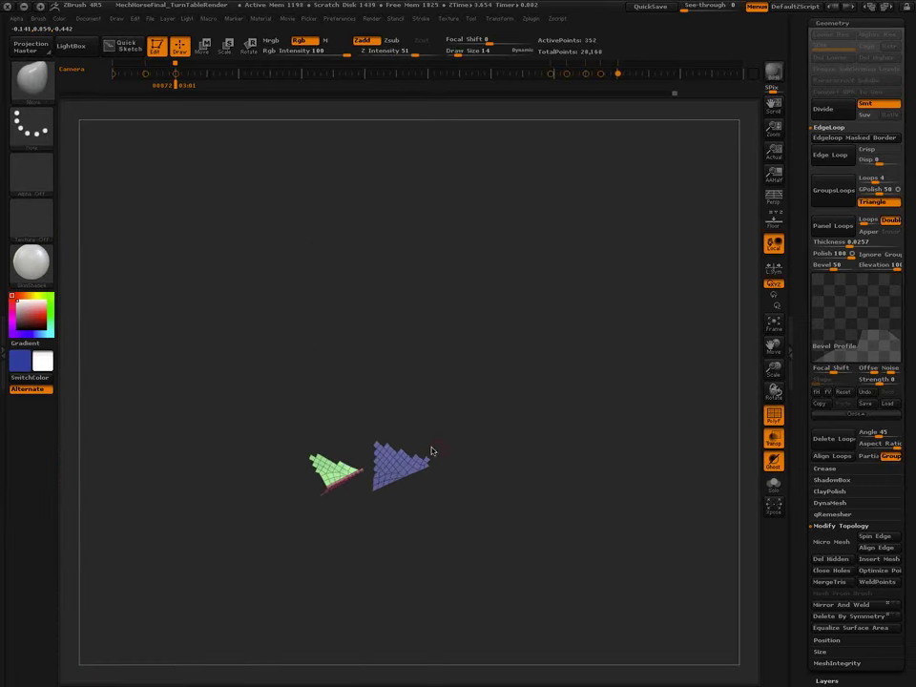
# Expand the tool's Visibility options and try Grow All on the isolated patch.
pyautogui.scroll(-8, 890, 596)
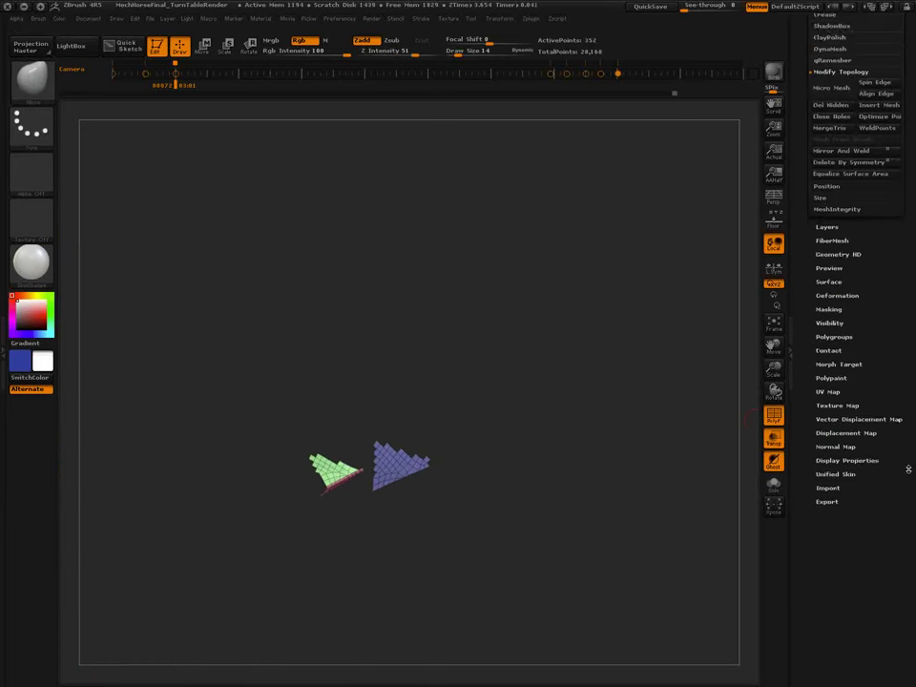
pyautogui.click(830, 303)
pyautogui.moveTo(882, 313); pyautogui.dragTo(891, 488)
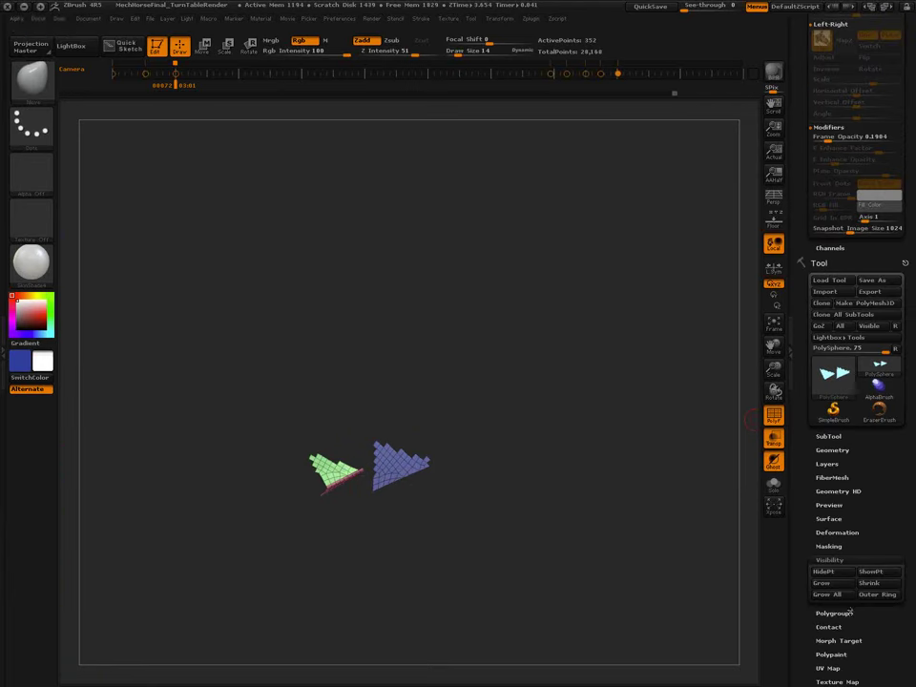
pyautogui.scroll(15, 890, 498)
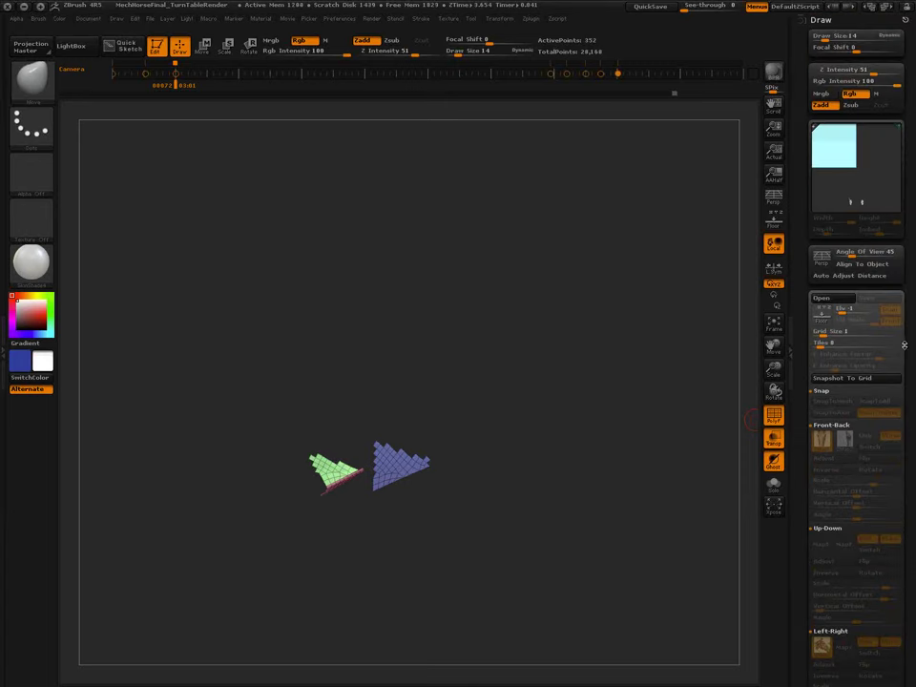
pyautogui.click(831, 21)
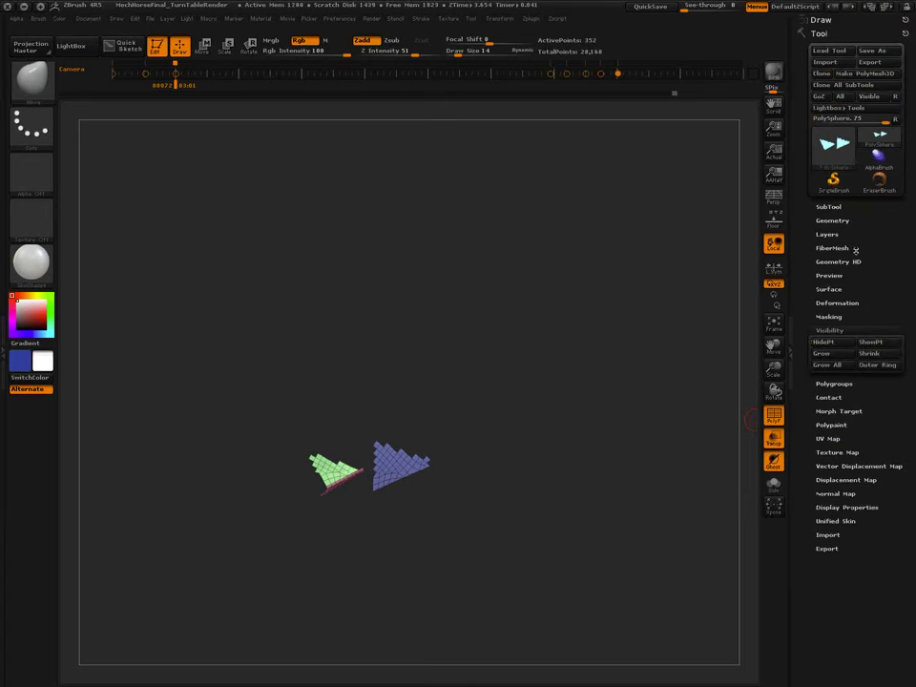
pyautogui.click(826, 365)
pyautogui.hotkey('ctrl', 'z')
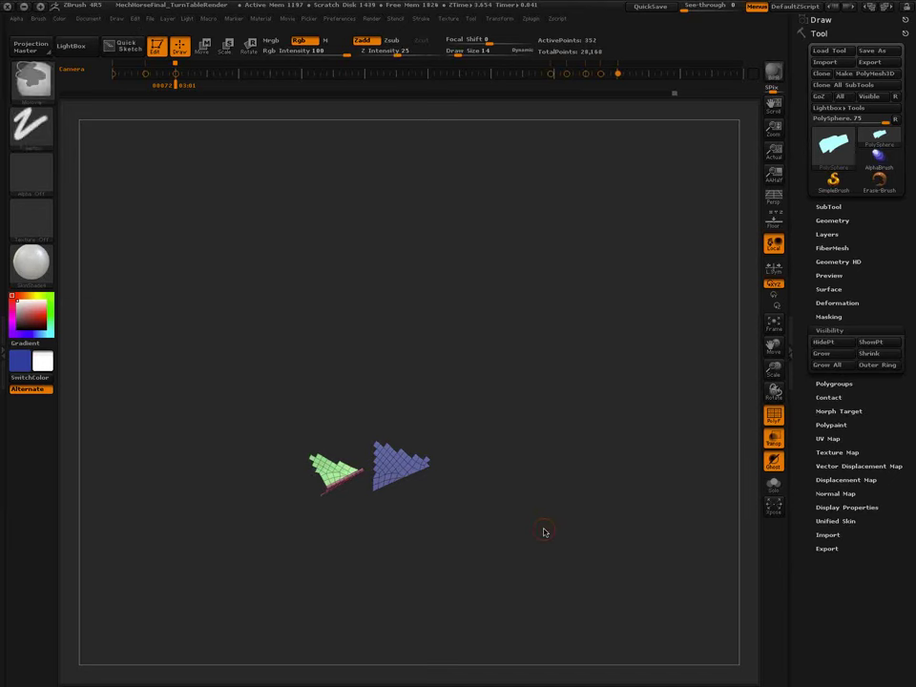
# Grow the isolated patch's visibility repeatedly until it covers much more of the side panels.
pyautogui.hotkey('ctrl', 'shift', 'x')
pyautogui.hotkey('ctrl', 'shift', 'x')
pyautogui.hotkey('ctrl', 'shift', 'x')
pyautogui.hotkey('ctrl', 'shift', 'x')
pyautogui.hotkey('ctrl', 'shift', 'x')
pyautogui.hotkey('ctrl', 'shift', 'x')
pyautogui.hotkey('ctrl', 'shift', 'x')
pyautogui.hotkey('ctrl', 'shift', 'x')
pyautogui.hotkey('ctrl', 'shift', 'x')
pyautogui.hotkey('ctrl', 'shift', 'x')
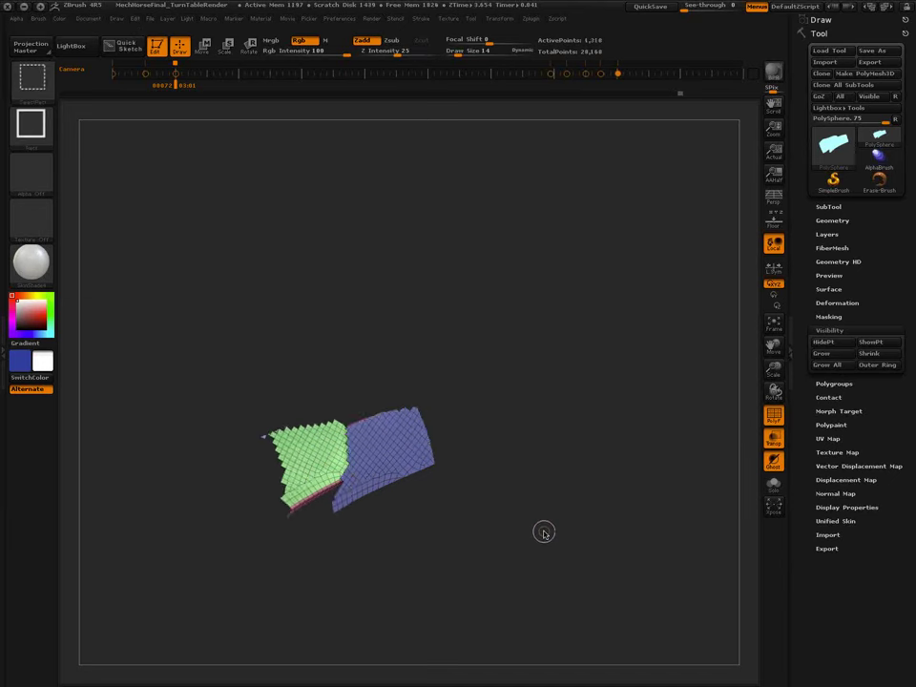
# Shrink the visible area of the side panels ring by ring.
pyautogui.hotkey('ctrl', 'shift', 's')
pyautogui.hotkey('ctrl', 'shift', 's')
pyautogui.keyDown('ctrl'); pyautogui.keyDown('shift'); pyautogui.click(544, 532); pyautogui.keyUp('shift'); pyautogui.keyUp('ctrl')
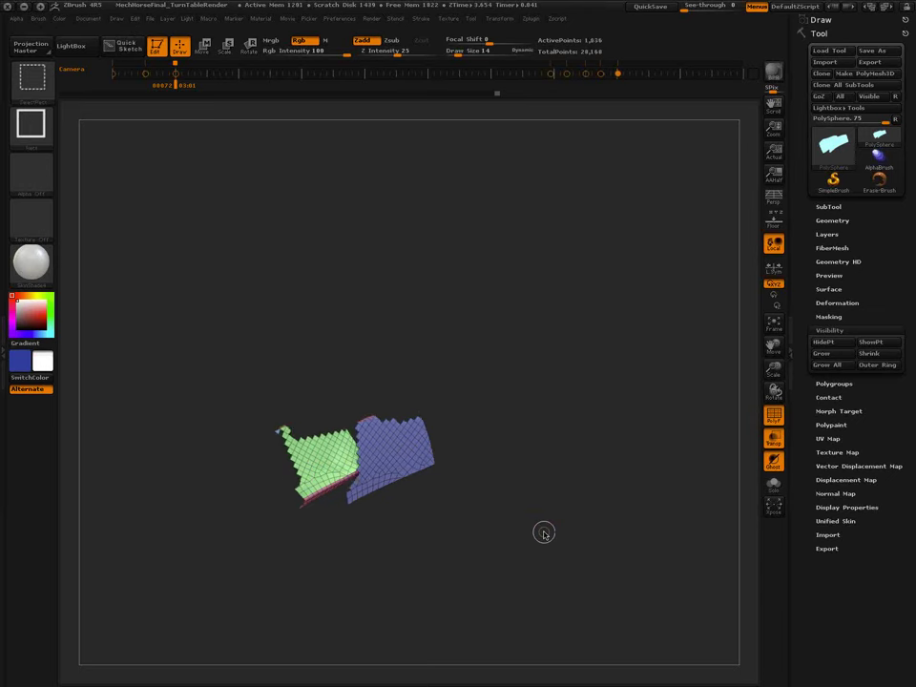
pyautogui.keyDown('ctrl'); pyautogui.keyDown('shift'); pyautogui.click(544, 531); pyautogui.keyUp('shift'); pyautogui.keyUp('ctrl')
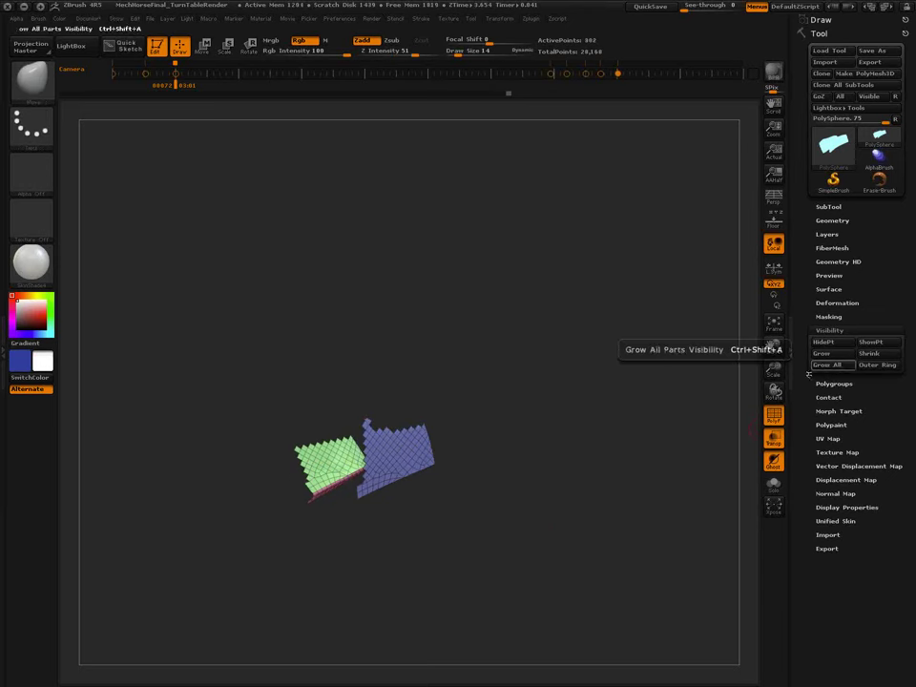
# Grow the visibility to the complete connected side panels and check them with polyframes toggled.
pyautogui.keyDown('ctrl'); pyautogui.keyDown('shift'); pyautogui.click(531, 495); pyautogui.keyUp('shift'); pyautogui.keyUp('ctrl')
pyautogui.moveTo(529, 496); pyautogui.dragTo(553, 482)
pyautogui.hotkey('shift', 'f')
pyautogui.hotkey('shift', 'f')
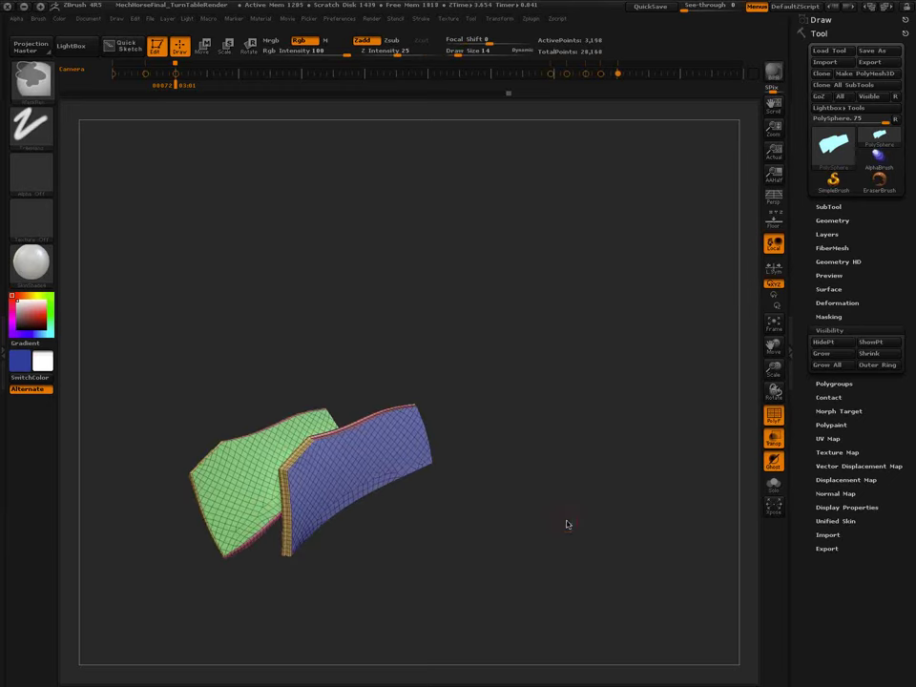
# Restore the full head, isolate another small region of it and grow the visible area.
pyautogui.keyDown('ctrl'); pyautogui.keyDown('shift'); pyautogui.click(566, 520); pyautogui.keyUp('shift'); pyautogui.keyUp('ctrl')
pyautogui.keyDown('alt'); pyautogui.moveTo(496, 501); pyautogui.dragTo(427, 464); pyautogui.keyUp('alt')
pyautogui.keyDown('ctrl'); pyautogui.keyDown('shift'); pyautogui.click(406, 460); pyautogui.keyUp('shift'); pyautogui.keyUp('ctrl')
pyautogui.moveTo(368, 437)
pyautogui.keyDown('ctrl'); pyautogui.keyDown('shift'); pyautogui.mouseDown()
pyautogui.moveTo(501, 498)
pyautogui.moveTo(501, 482)
pyautogui.mouseUp(); pyautogui.keyUp('shift'); pyautogui.keyUp('ctrl')
pyautogui.hotkey('ctrl', 'shift', 'x')
pyautogui.hotkey('ctrl', 'shift', 'x')
# Step back through the undo history to the unthickened head mesh with its coloured polygroups.
pyautogui.click(492, 94)
pyautogui.moveTo(495, 96); pyautogui.dragTo(458, 93)
pyautogui.keyDown('ctrl'); pyautogui.keyDown('shift'); pyautogui.moveTo(547, 406); pyautogui.dragTo(559, 421); pyautogui.keyUp('shift'); pyautogui.keyUp('ctrl')
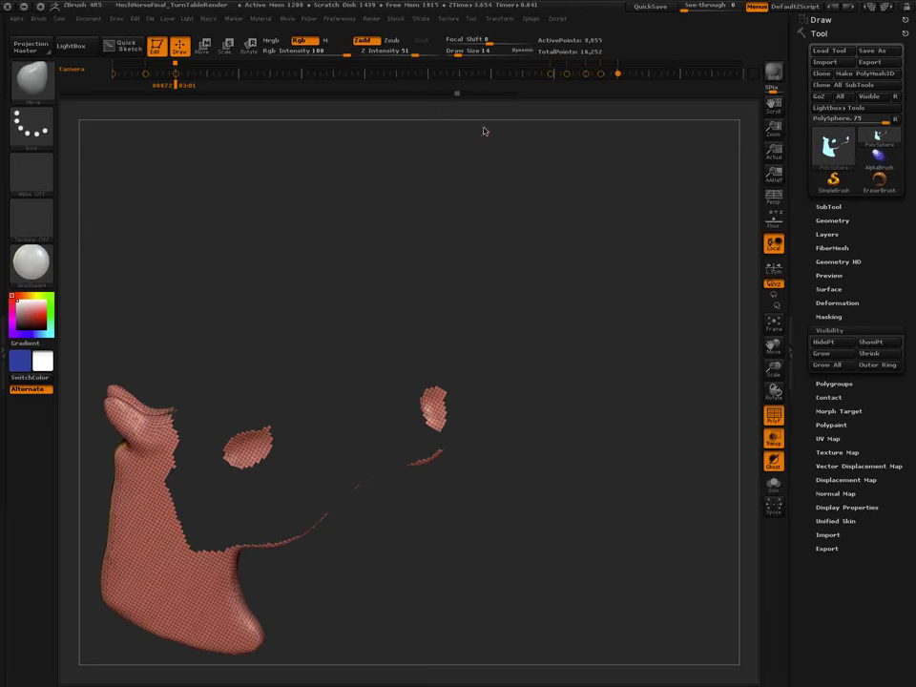
pyautogui.click(462, 94)
pyautogui.click(458, 95)
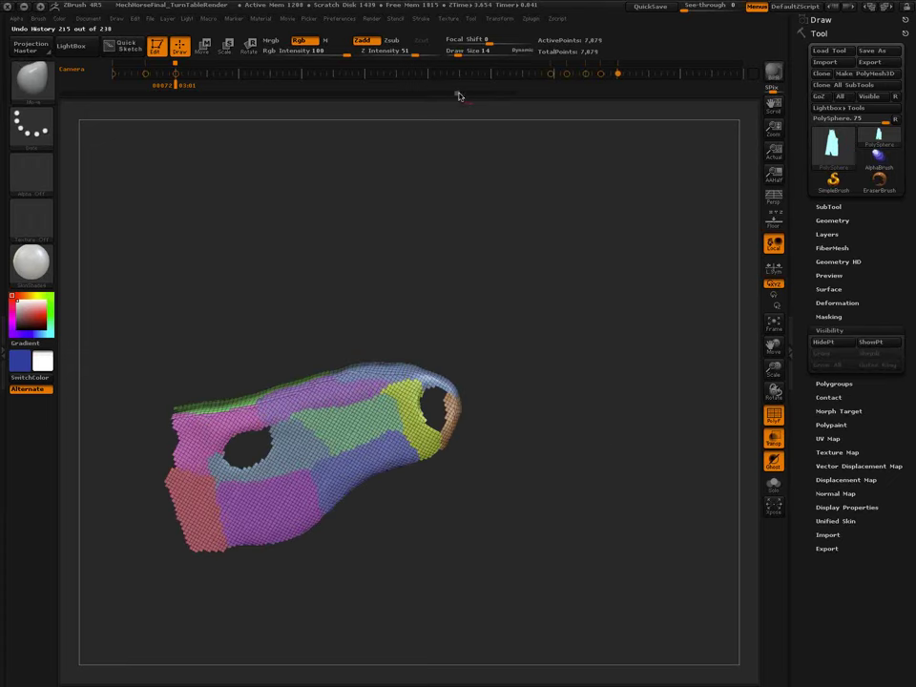
# Run Panel Loops on the polygrouped head with Double turned off and a thickness of 0.0257.
pyautogui.moveTo(616, 447); pyautogui.dragTo(840, 259)
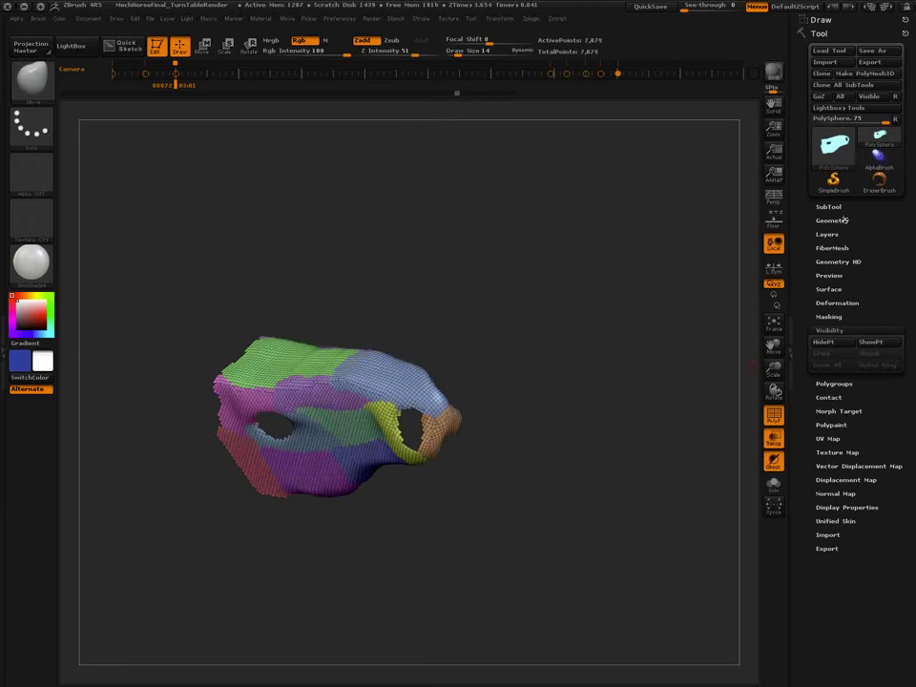
pyautogui.click(843, 220)
pyautogui.scroll(-5, 859, 286)
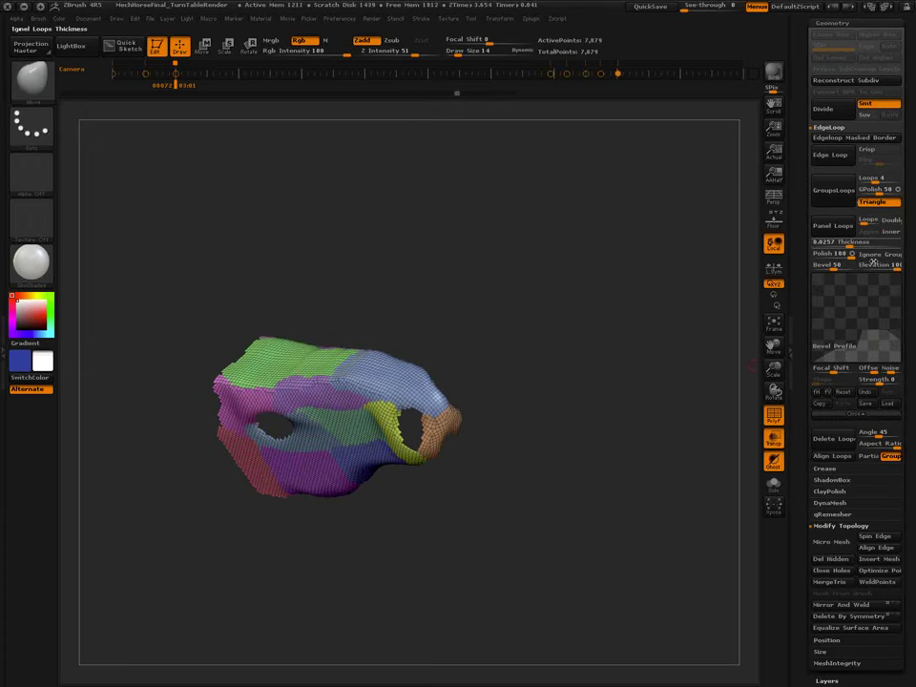
pyautogui.moveTo(607, 486); pyautogui.dragTo(646, 442)
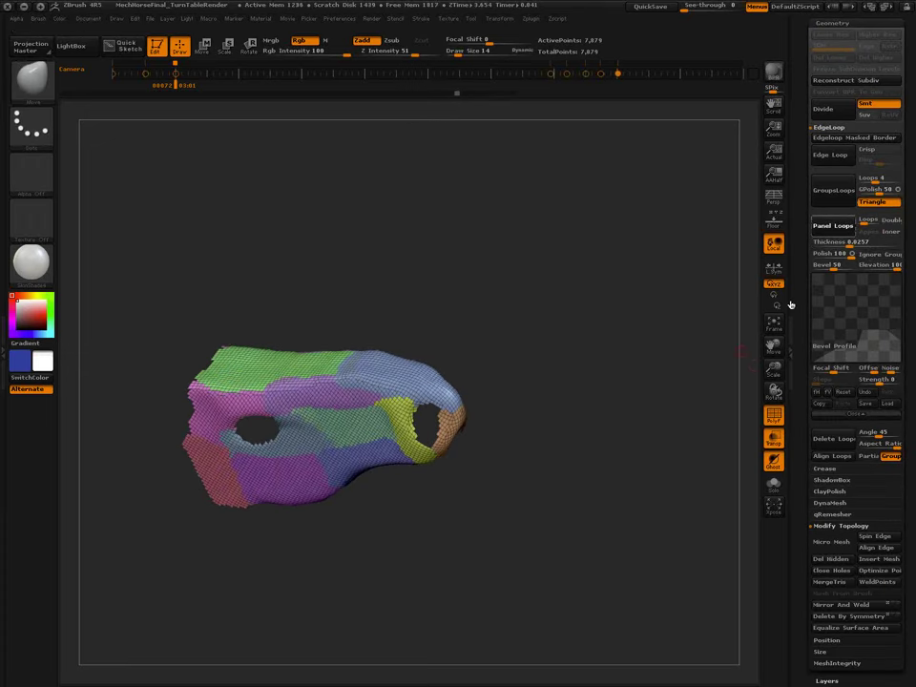
# Examine the single-sided panels and seams without polyframes, isolating a patch around a seam junction and restoring the full head.
pyautogui.moveTo(446, 492)
pyautogui.mouseDown(button='right')
pyautogui.moveTo(454, 424)
pyautogui.moveTo(446, 496)
pyautogui.moveTo(505, 557)
pyautogui.moveTo(535, 658)
pyautogui.mouseUp(button='right')
pyautogui.moveTo(417, 358)
pyautogui.mouseDown()
pyautogui.moveTo(389, 380)
pyautogui.moveTo(430, 312)
pyautogui.mouseUp()
pyautogui.hotkey('shift', 'f')
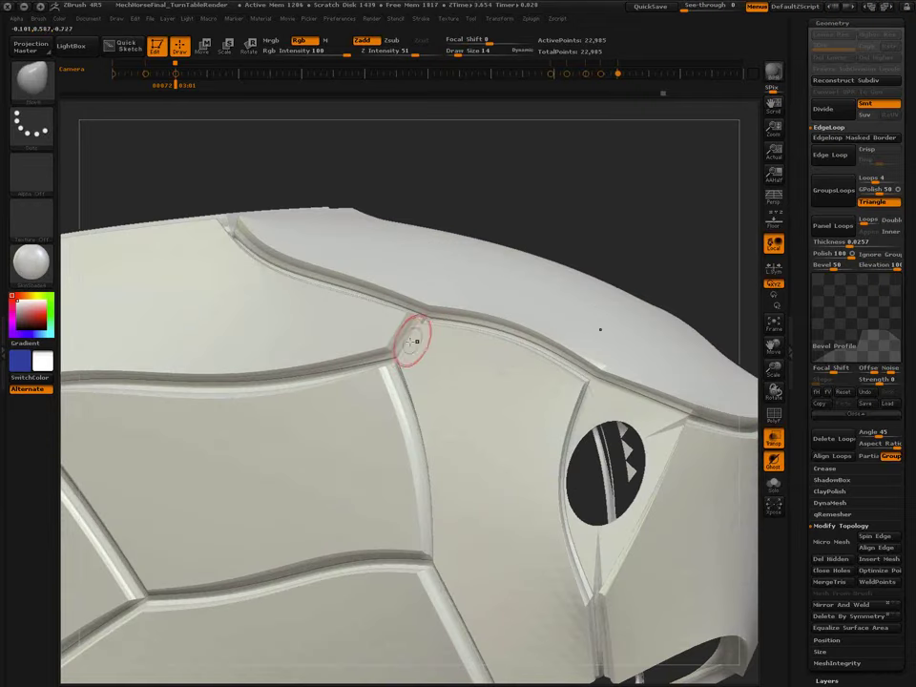
pyautogui.moveTo(436, 342)
pyautogui.keyDown('ctrl'); pyautogui.mouseDown(button='right')
pyautogui.moveTo(419, 424)
pyautogui.moveTo(435, 437)
pyautogui.mouseUp(button='right'); pyautogui.keyUp('ctrl')
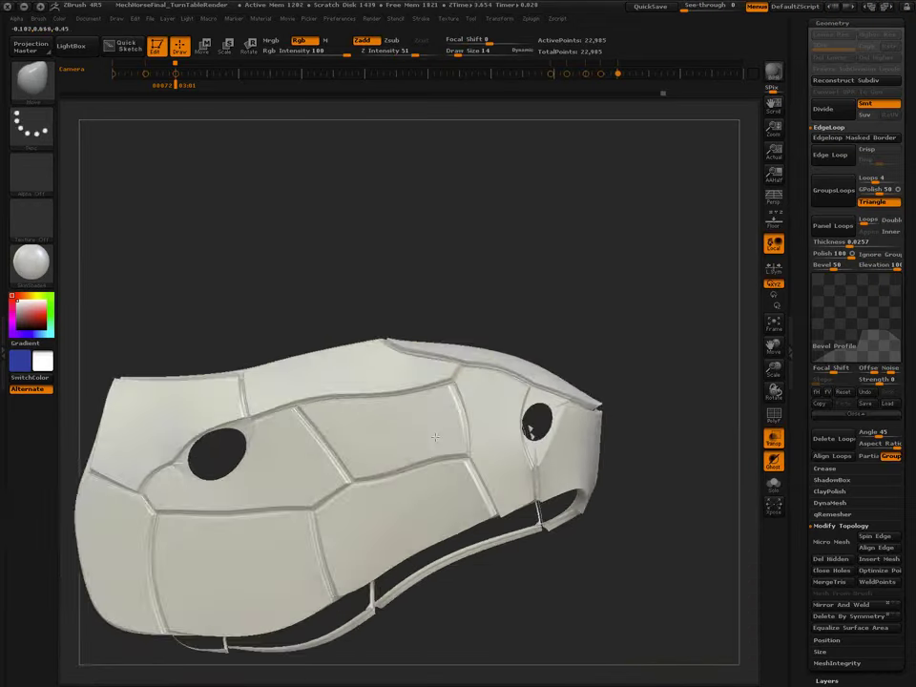
pyautogui.moveTo(435, 437); pyautogui.dragTo(448, 340)
pyautogui.moveTo(430, 288)
pyautogui.keyDown('ctrl'); pyautogui.keyDown('shift'); pyautogui.mouseDown()
pyautogui.moveTo(467, 431)
pyautogui.moveTo(493, 432)
pyautogui.mouseUp(); pyautogui.keyUp('shift'); pyautogui.keyUp('ctrl')
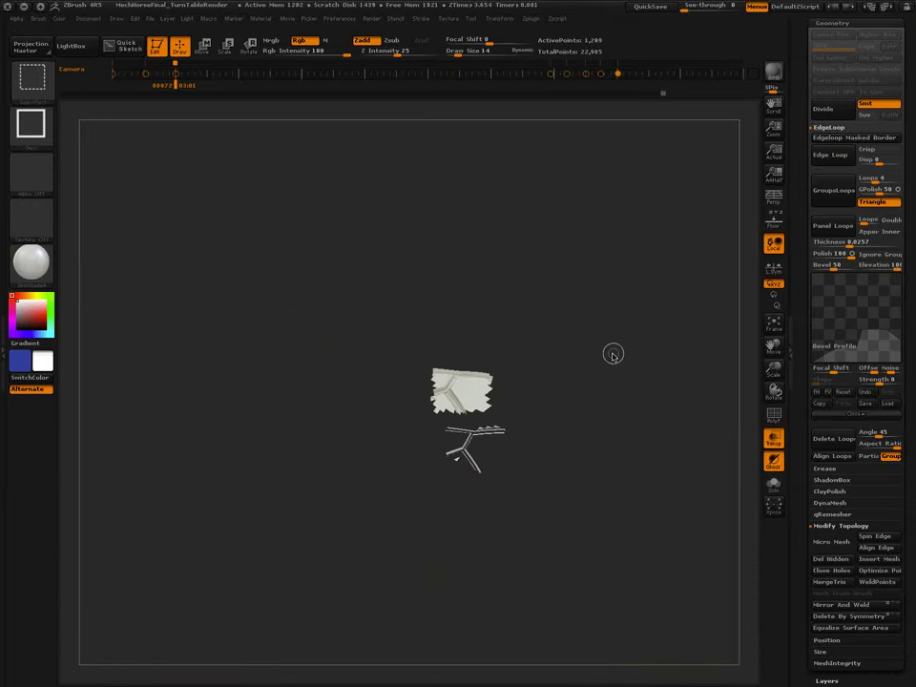
pyautogui.keyDown('ctrl'); pyautogui.keyDown('shift'); pyautogui.click(609, 357); pyautogui.keyUp('shift'); pyautogui.keyUp('ctrl')
pyautogui.moveTo(487, 396); pyautogui.dragTo(573, 480, button='right')
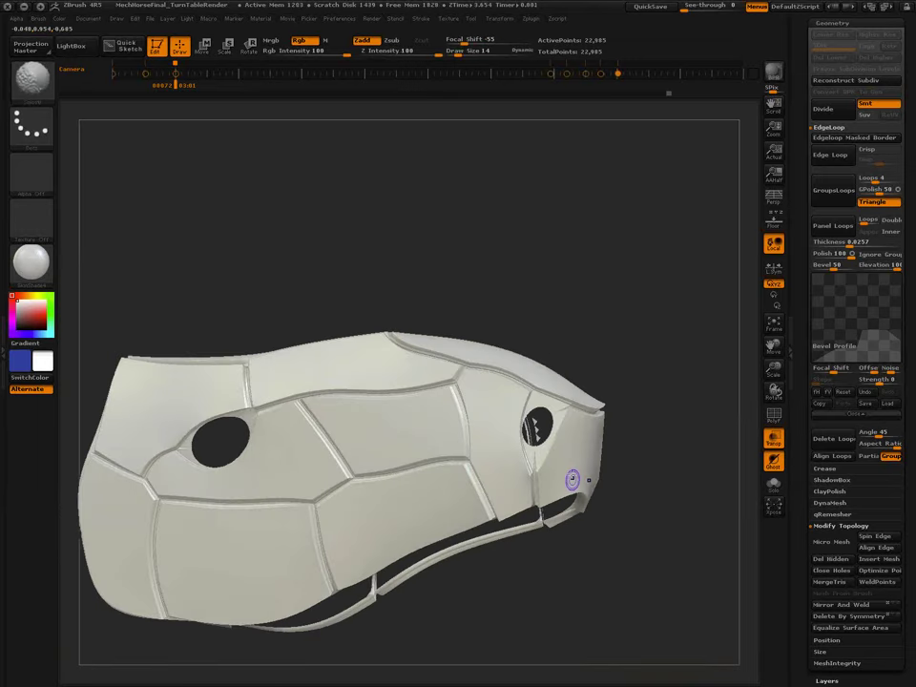
# Turn on polyframes, inspect the polygroup around the nose opening, and restore the full head.
pyautogui.hotkey('shift', 'f')
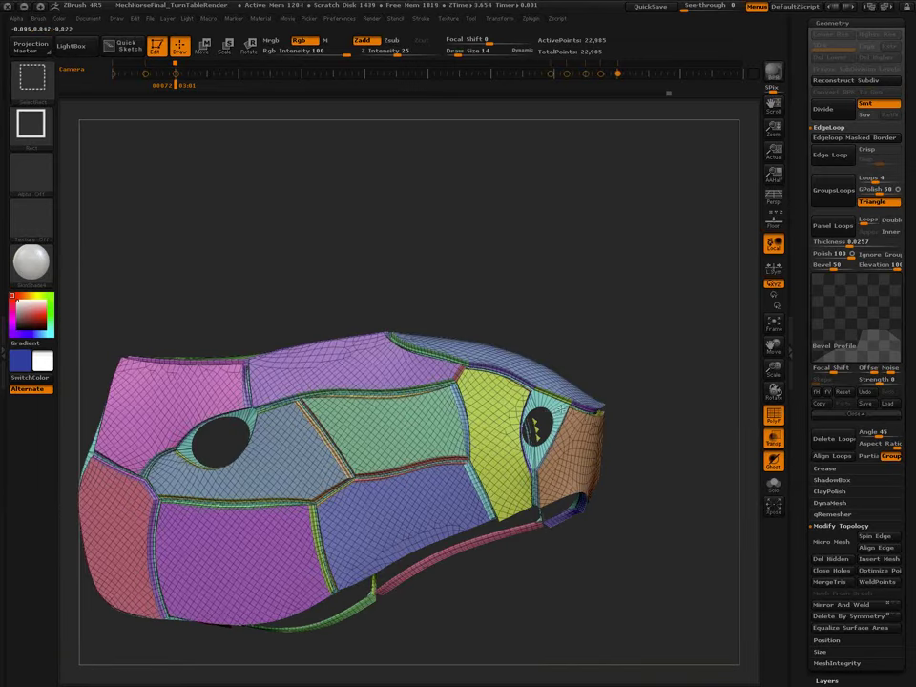
pyautogui.keyDown('ctrl'); pyautogui.keyDown('shift'); pyautogui.click(550, 406); pyautogui.keyUp('shift'); pyautogui.keyUp('ctrl')
pyautogui.moveTo(625, 465)
pyautogui.mouseDown(button='right')
pyautogui.moveTo(617, 495)
pyautogui.moveTo(549, 464)
pyautogui.moveTo(598, 440)
pyautogui.moveTo(575, 455)
pyautogui.moveTo(544, 426)
pyautogui.moveTo(527, 470)
pyautogui.moveTo(541, 514)
pyautogui.moveTo(478, 460)
pyautogui.moveTo(533, 403)
pyautogui.moveTo(450, 476)
pyautogui.moveTo(520, 481)
pyautogui.mouseUp(button='right')
pyautogui.keyDown('ctrl'); pyautogui.keyDown('shift'); pyautogui.click(615, 532); pyautogui.keyUp('shift'); pyautogui.keyUp('ctrl')
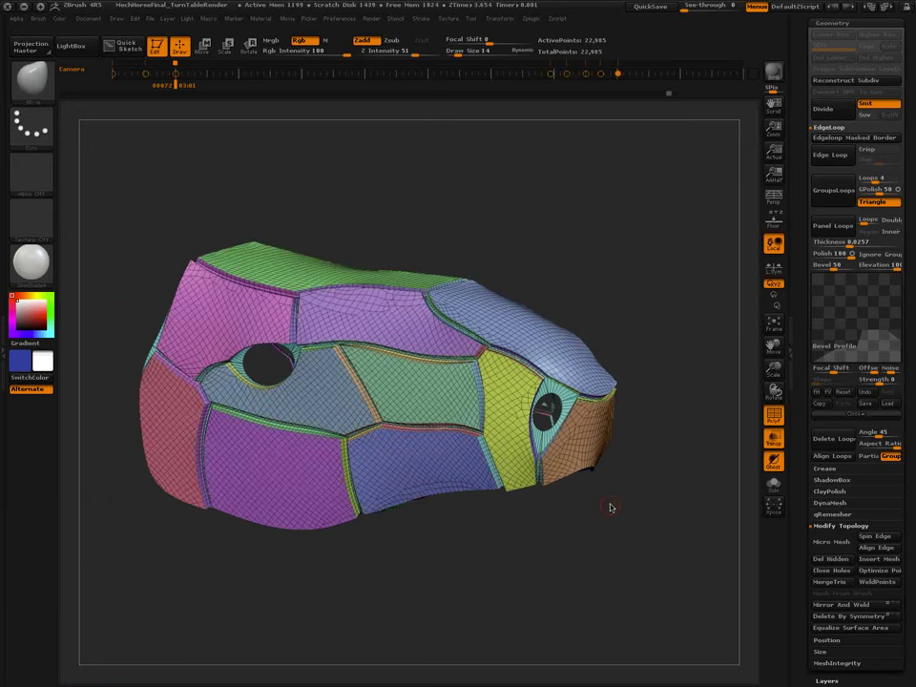
# Load PolySphere.ZTL from the LightBox tool library.
pyautogui.press(',')
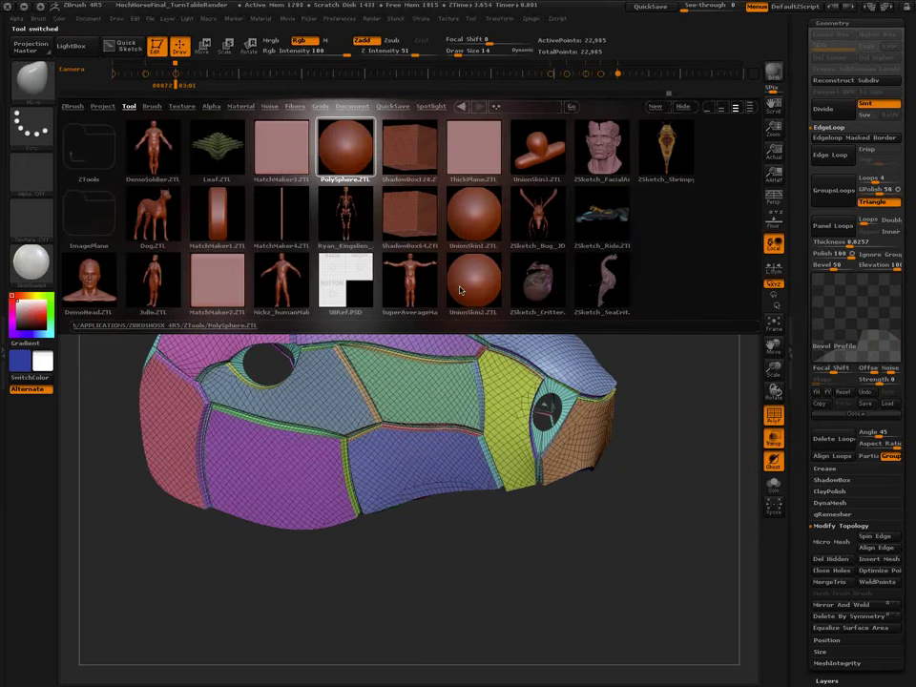
pyautogui.doubleClick(460, 290)
pyautogui.press(',')
pyautogui.keyDown('ctrl'); pyautogui.moveTo(482, 453); pyautogui.dragTo(601, 452, button='right'); pyautogui.keyUp('ctrl')
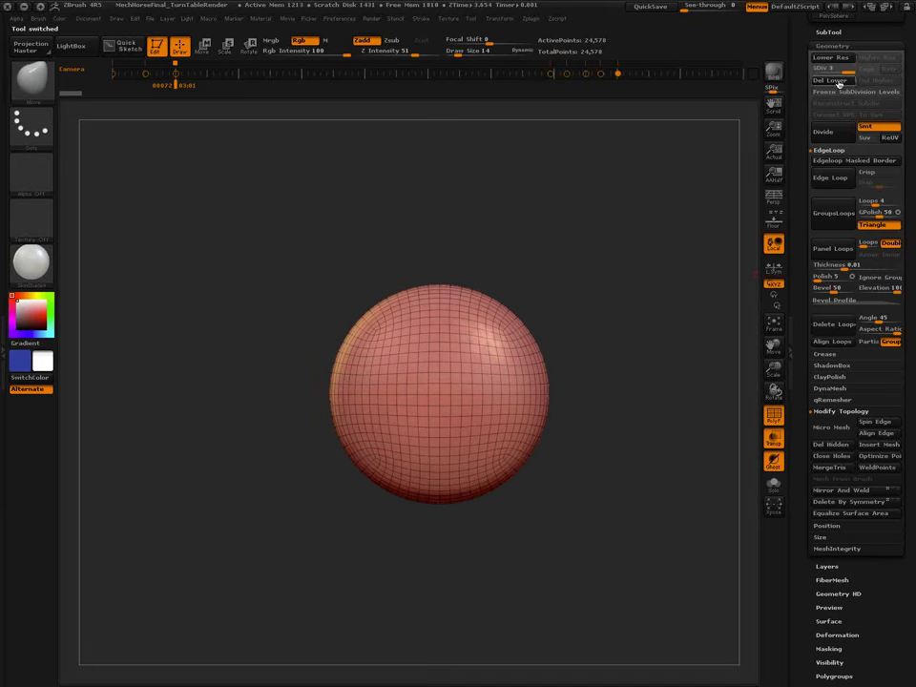
# Lower the sphere to subdivision level 2, delete its lower and higher levels, and set the Draw Size to 65.
pyautogui.hotkey('shift', 'd')
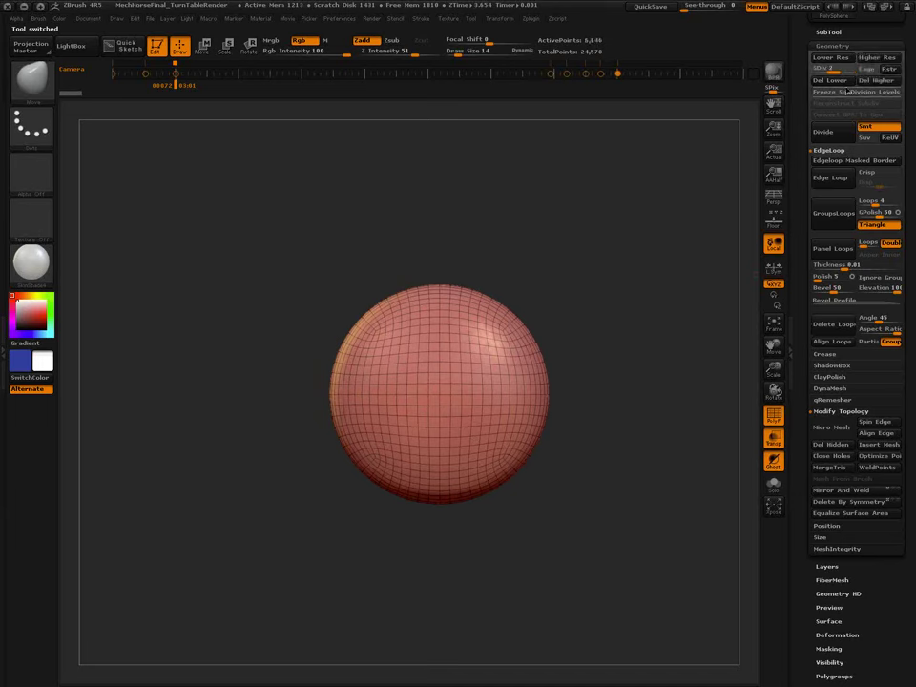
pyautogui.click(837, 82)
pyautogui.click(875, 82)
pyautogui.moveTo(605, 468)
pyautogui.keyDown('alt'); pyautogui.mouseDown()
pyautogui.moveTo(568, 468)
pyautogui.moveTo(563, 478)
pyautogui.moveTo(579, 469)
pyautogui.mouseUp(); pyautogui.keyUp('alt')
pyautogui.press('s')
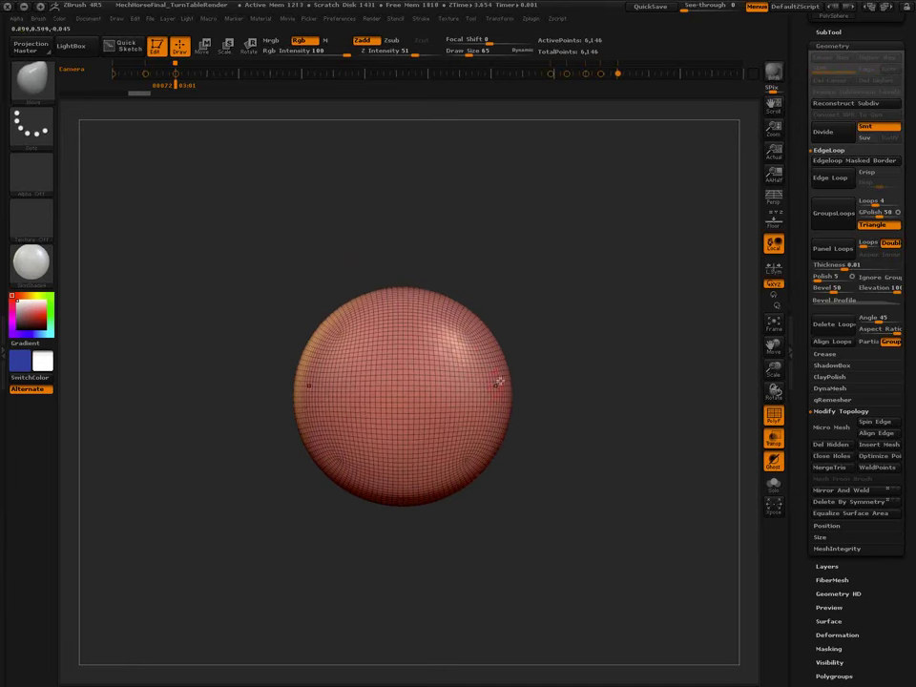
pyautogui.hotkey('ctrl', 'shift')
pyautogui.moveTo(572, 300)
pyautogui.keyDown('ctrl'); pyautogui.keyDown('shift'); pyautogui.mouseDown()
pyautogui.moveTo(466, 357)
pyautogui.moveTo(474, 429)
pyautogui.moveTo(489, 441)
pyautogui.mouseUp(); pyautogui.keyUp('shift'); pyautogui.keyUp('ctrl')
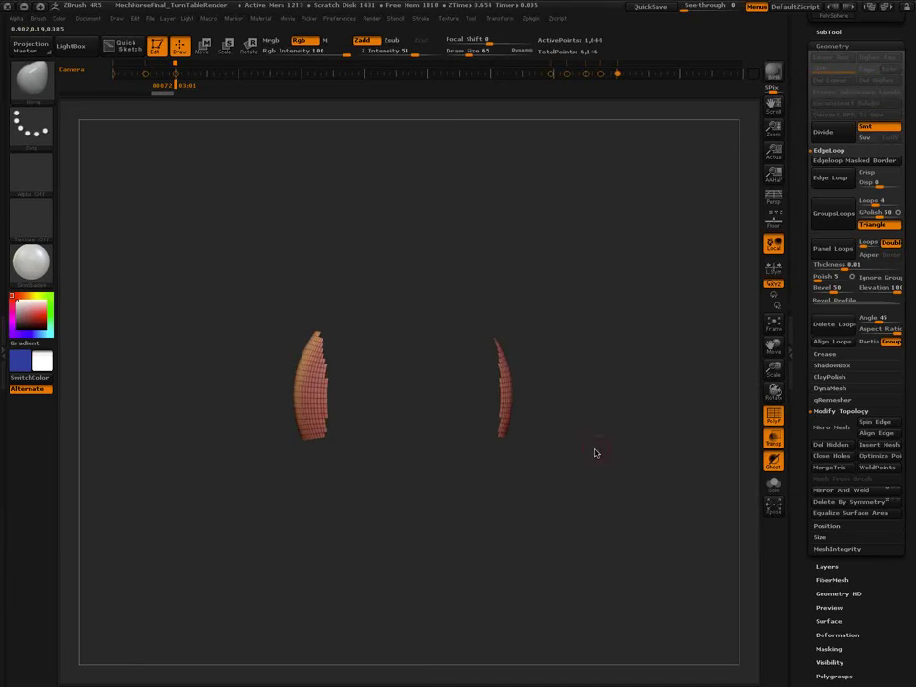
pyautogui.keyDown('ctrl'); pyautogui.keyDown('shift'); pyautogui.click(584, 450); pyautogui.keyUp('shift'); pyautogui.keyUp('ctrl')
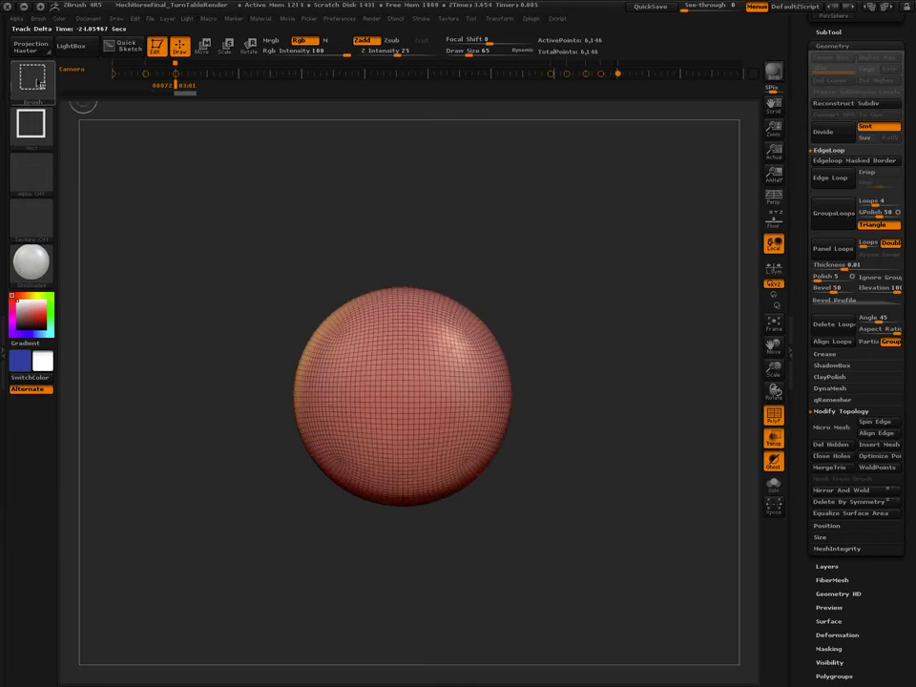
# Switch the selection brush to lasso and isolate a curved patch on each side of the sphere.
pyautogui.keyDown('ctrl'); pyautogui.keyDown('shift'); pyautogui.click(39, 83); pyautogui.keyUp('shift'); pyautogui.keyUp('ctrl')
pyautogui.moveTo(577, 281)
pyautogui.keyDown('ctrl'); pyautogui.keyDown('shift'); pyautogui.mouseDown()
pyautogui.moveTo(499, 324)
pyautogui.moveTo(679, 322)
pyautogui.mouseUp(); pyautogui.keyUp('shift'); pyautogui.keyUp('ctrl')
pyautogui.moveTo(663, 444); pyautogui.dragTo(636, 451)
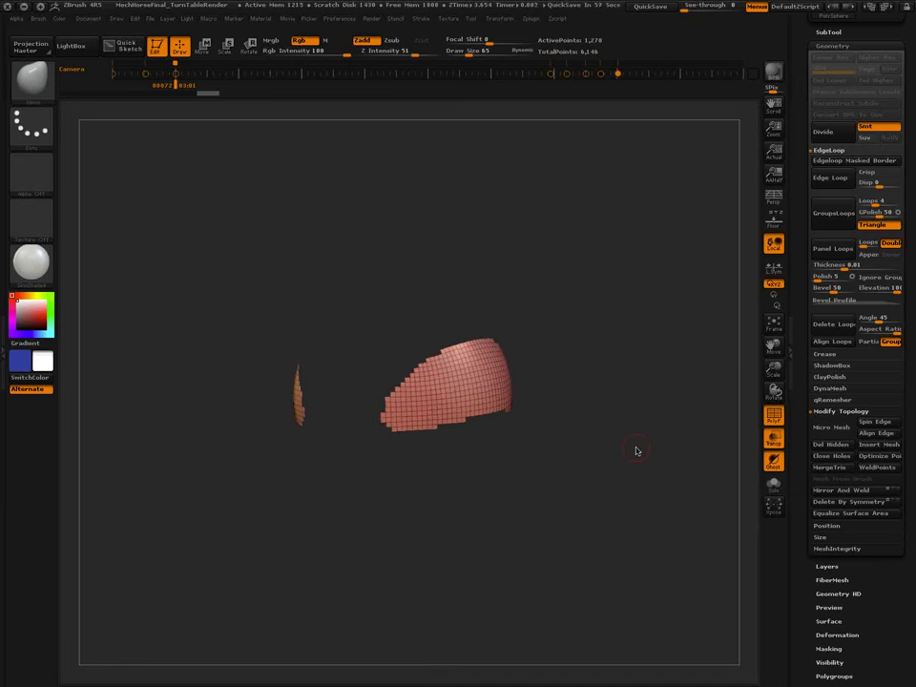
# Try Panel Loops on the isolated side patches with Double on, Thickness 0.01 and Polish 5, and inspect the panel border.
pyautogui.click(837, 250)
pyautogui.moveTo(502, 514)
pyautogui.keyDown('ctrl'); pyautogui.mouseDown(button='right')
pyautogui.moveTo(528, 539)
pyautogui.moveTo(423, 456)
pyautogui.moveTo(384, 395)
pyautogui.mouseUp(button='right'); pyautogui.keyUp('ctrl')
pyautogui.moveTo(385, 402); pyautogui.dragTo(415, 296)
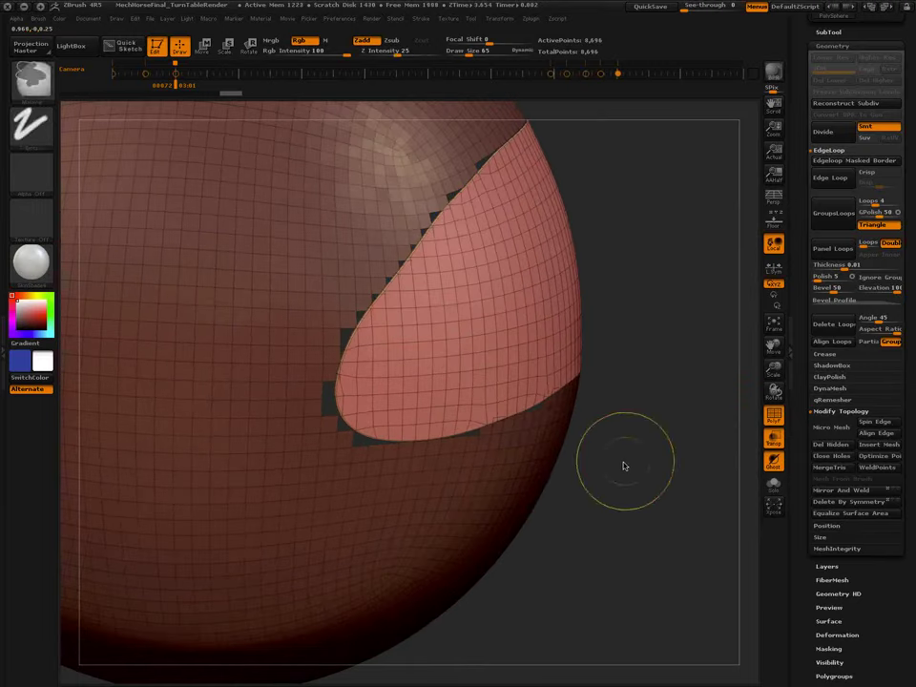
pyautogui.keyDown('ctrl'); pyautogui.keyDown('shift'); pyautogui.click(624, 464); pyautogui.keyUp('shift'); pyautogui.keyUp('ctrl')
# Turn off Double and try Panel Loops on the side patches at Thickness 0.01.
pyautogui.click(895, 244)
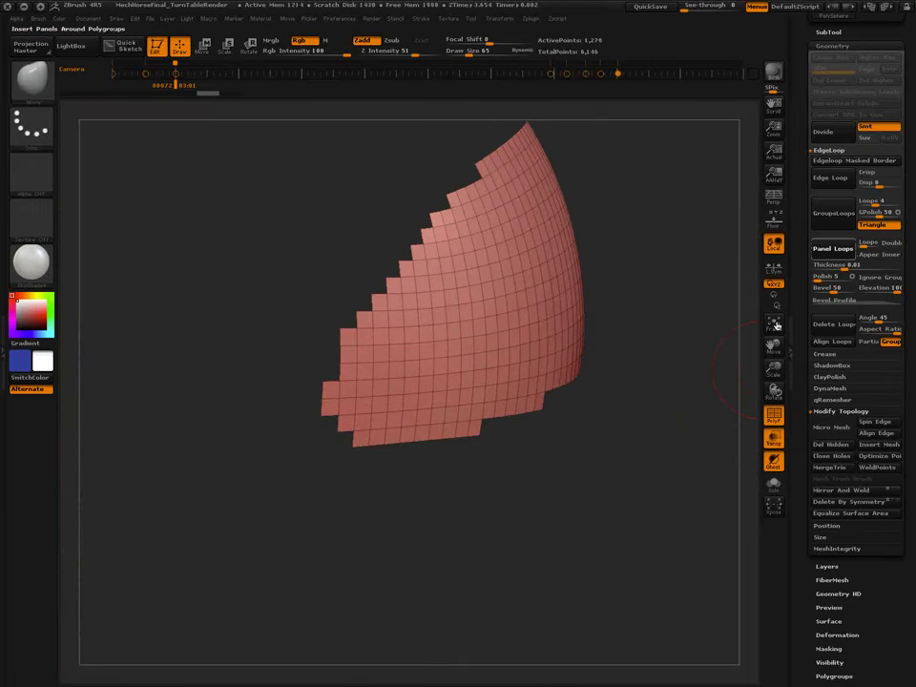
pyautogui.keyDown('ctrl'); pyautogui.keyDown('shift'); pyautogui.click(518, 501); pyautogui.keyUp('shift'); pyautogui.keyUp('ctrl')
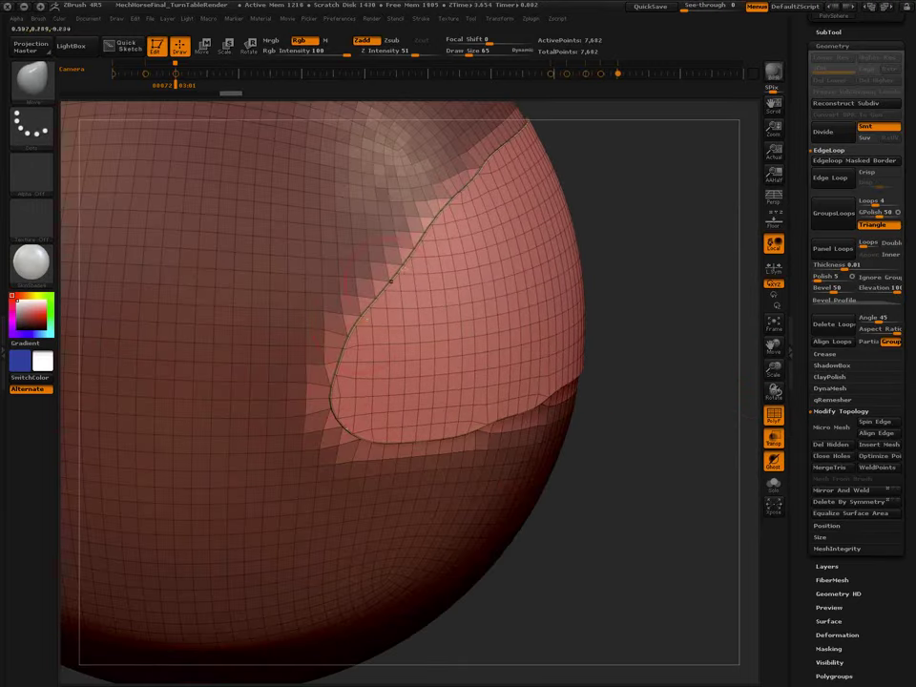
pyautogui.keyDown('ctrl'); pyautogui.keyDown('shift'); pyautogui.click(601, 529); pyautogui.keyUp('shift'); pyautogui.keyUp('ctrl')
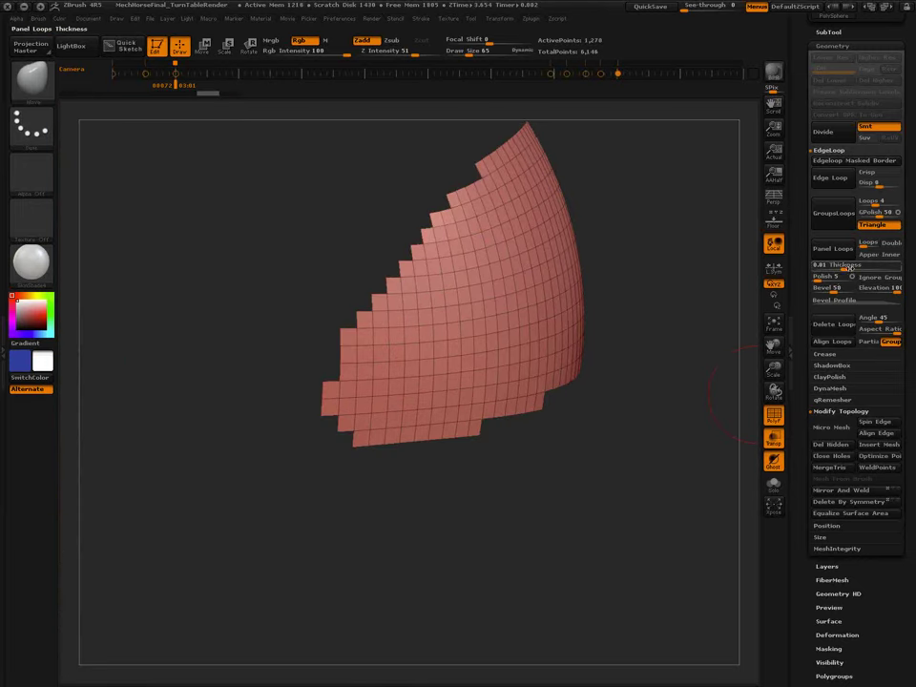
# Set the Panel Loops Thickness to 0.0658, try it on the side patches, inspect the raised border, and undo the loops.
pyautogui.click(854, 268)
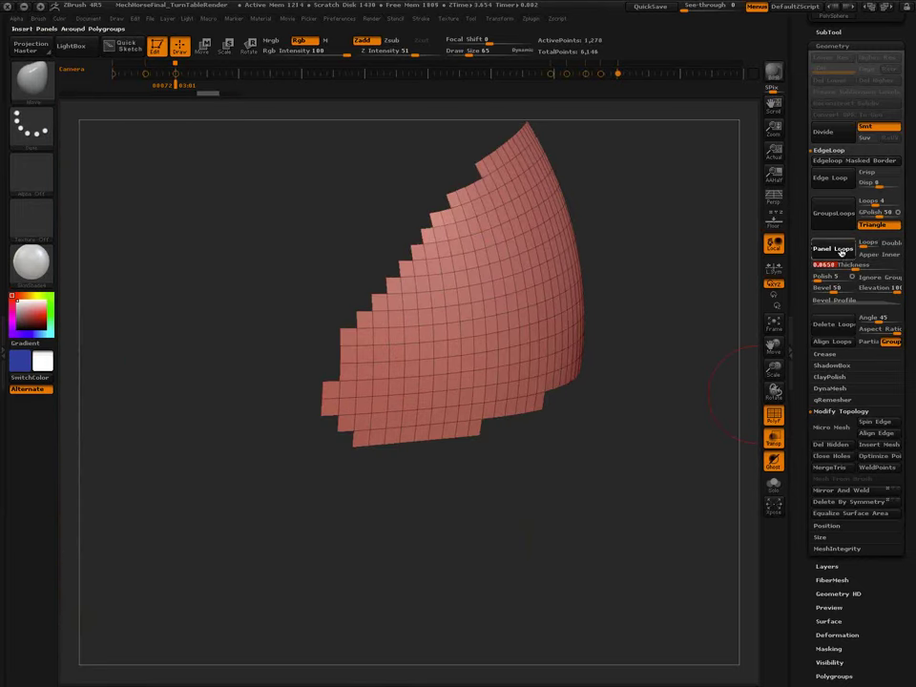
pyautogui.click(832, 248)
pyautogui.press('ctrl')
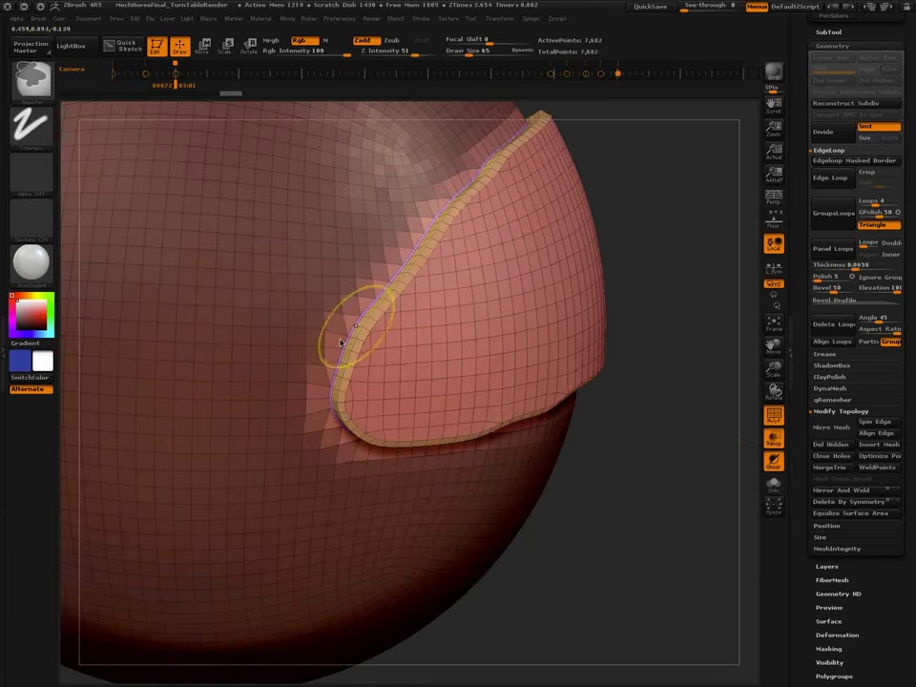
pyautogui.keyDown('ctrl'); pyautogui.moveTo(345, 417); pyautogui.dragTo(384, 467, button='right'); pyautogui.keyUp('ctrl')
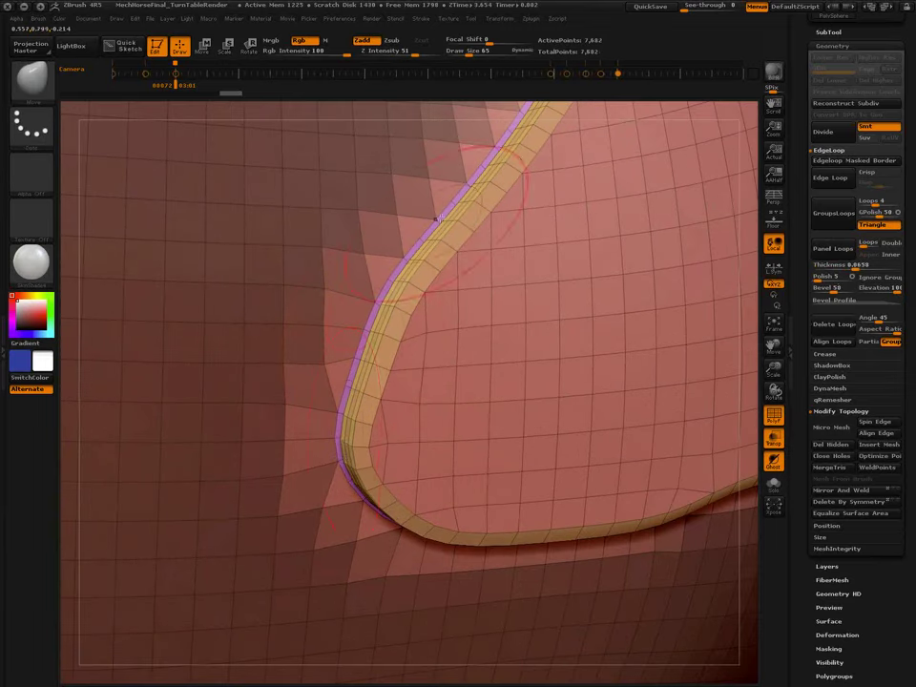
pyautogui.press('ctrl')
pyautogui.moveTo(447, 426)
pyautogui.keyDown('ctrl'); pyautogui.mouseDown(button='right')
pyautogui.moveTo(511, 511)
pyautogui.moveTo(382, 267)
pyautogui.mouseUp(button='right'); pyautogui.keyUp('ctrl')
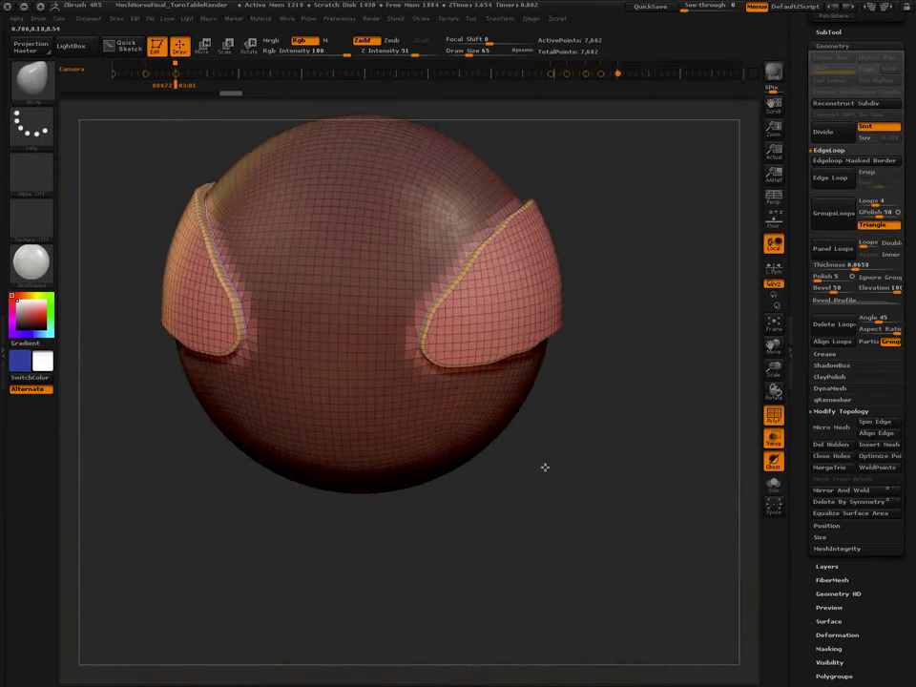
pyautogui.keyDown('alt'); pyautogui.moveTo(545, 467); pyautogui.dragTo(571, 486, button='right'); pyautogui.keyUp('alt')
pyautogui.hotkey('ctrl', 'z')
# Apply Panel Loops to the side patches with Polish set to 100, turn off polyframes, and clear the mask.
pyautogui.moveTo(821, 276); pyautogui.dragTo(860, 278)
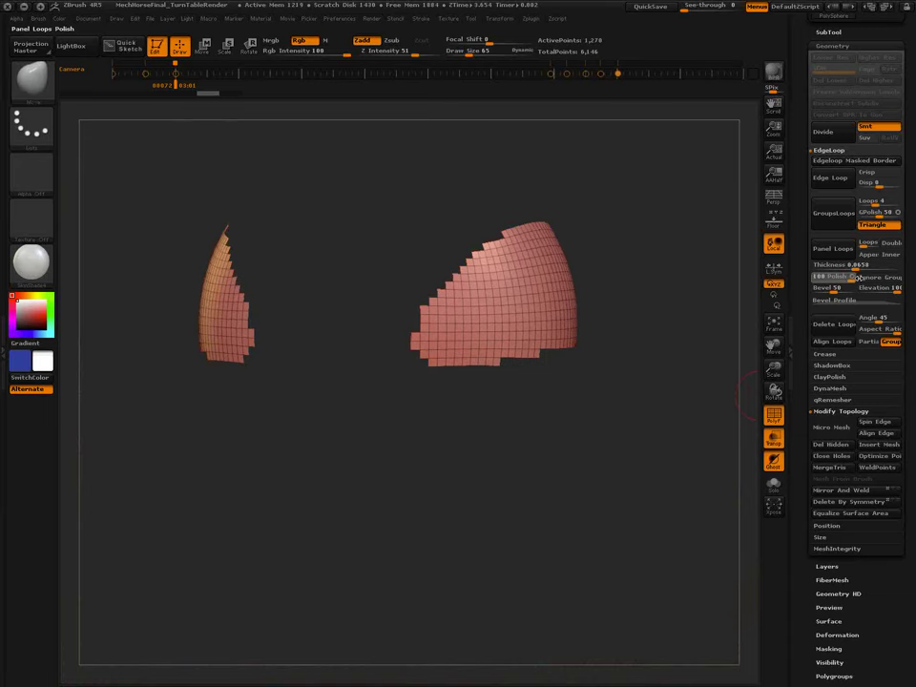
pyautogui.click(832, 248)
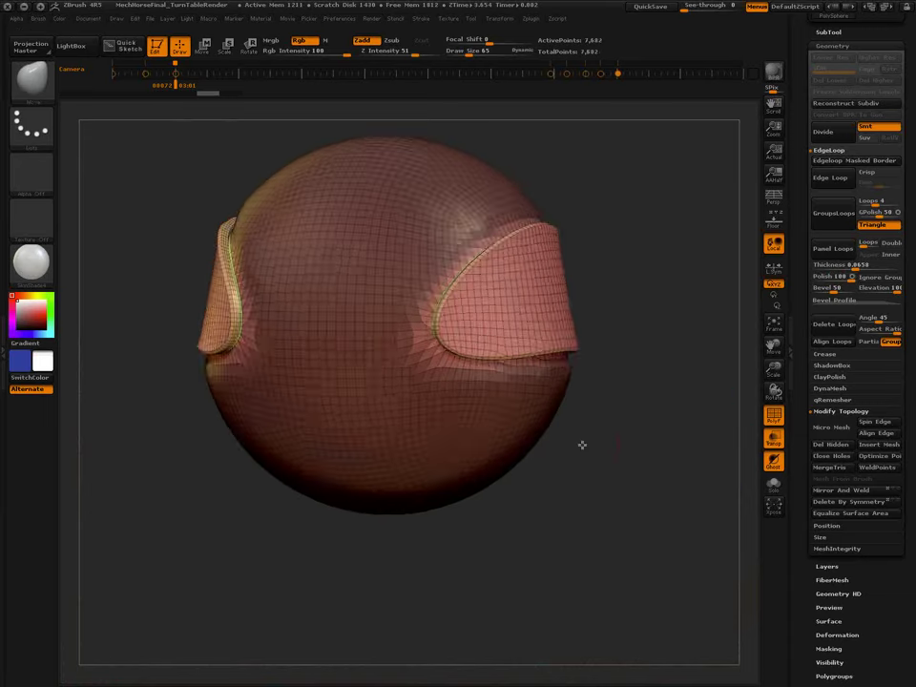
pyautogui.moveTo(568, 440); pyautogui.dragTo(588, 447, button='right')
pyautogui.hotkey('shift', 'f')
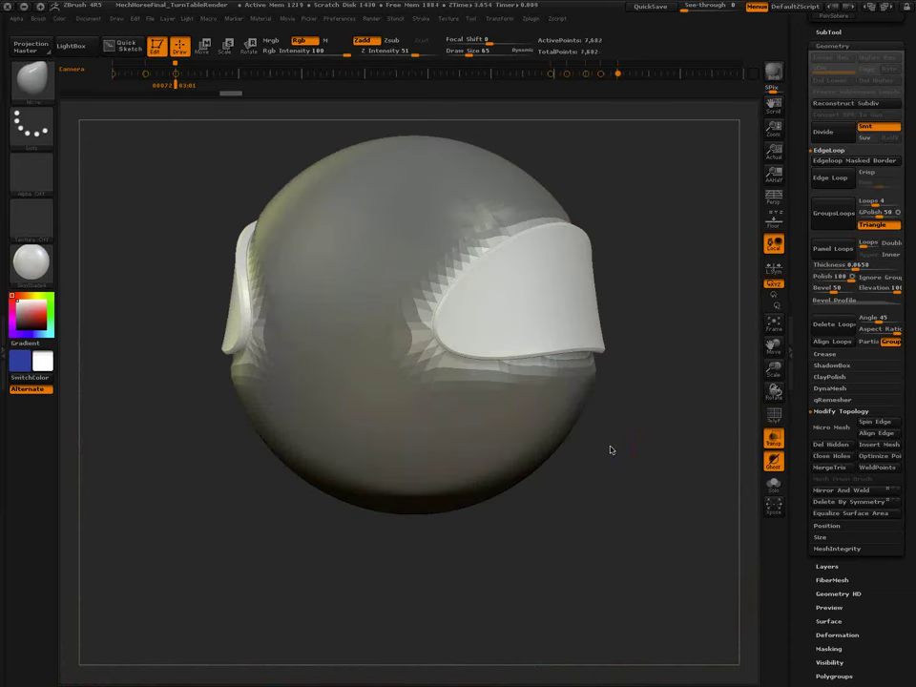
pyautogui.keyDown('ctrl'); pyautogui.moveTo(616, 444); pyautogui.dragTo(661, 524); pyautogui.keyUp('ctrl')
# Switch Polish By Features to its open-circle mode and smooth the sphere at about 15.
pyautogui.moveTo(625, 542); pyautogui.dragTo(437, 472, button='right')
pyautogui.keyDown('alt'); pyautogui.moveTo(622, 488); pyautogui.dragTo(570, 484); pyautogui.keyUp('alt')
pyautogui.click(837, 635)
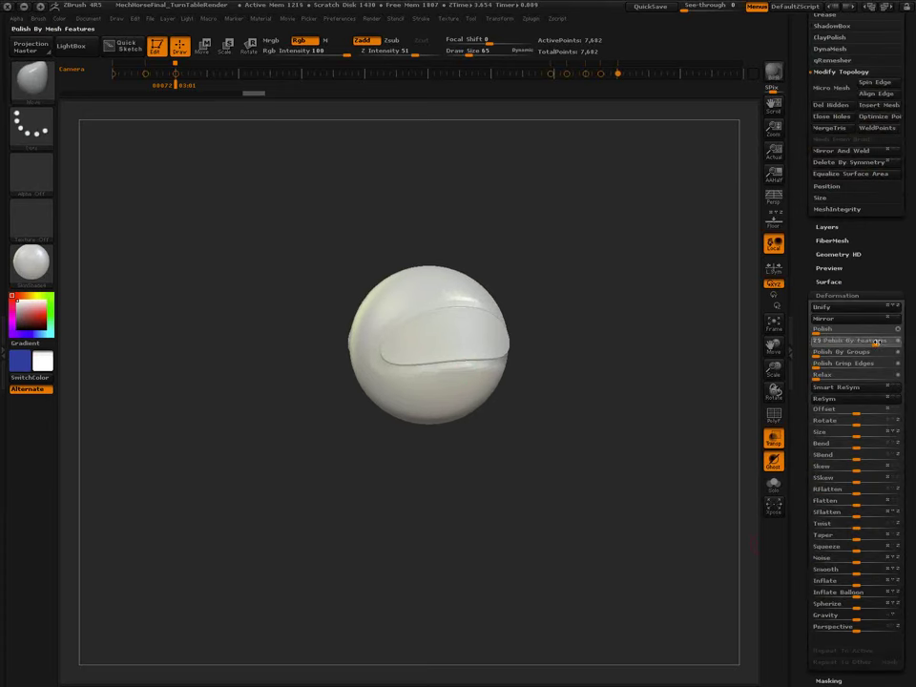
pyautogui.moveTo(898, 342); pyautogui.dragTo(899, 341)
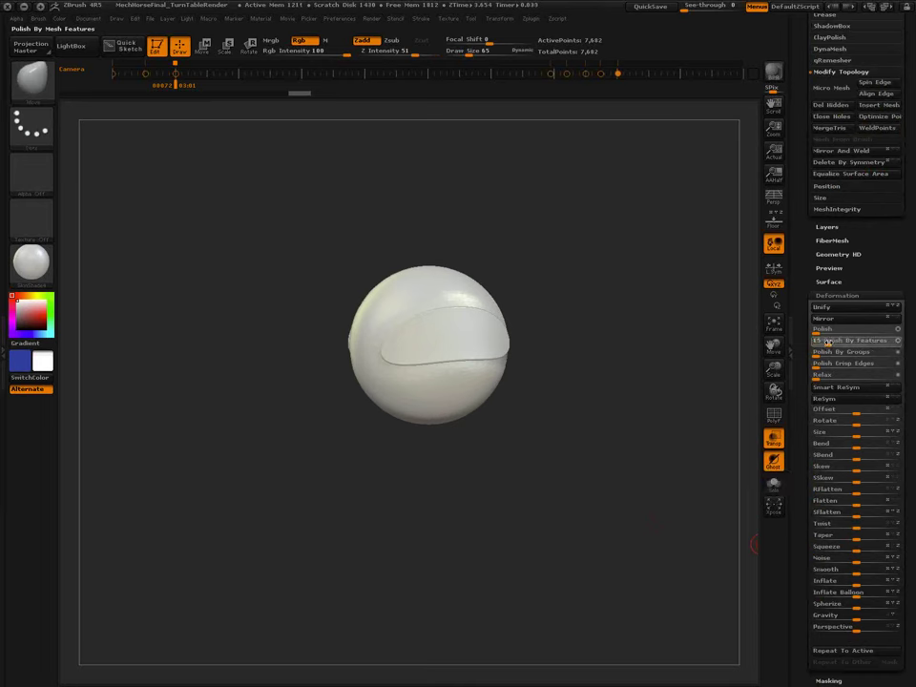
# Isolate a patch below each raised side panel and apply Panel Loops with Inner turned on.
pyautogui.moveTo(630, 432)
pyautogui.mouseDown()
pyautogui.moveTo(657, 403)
pyautogui.moveTo(626, 395)
pyautogui.moveTo(605, 429)
pyautogui.mouseUp()
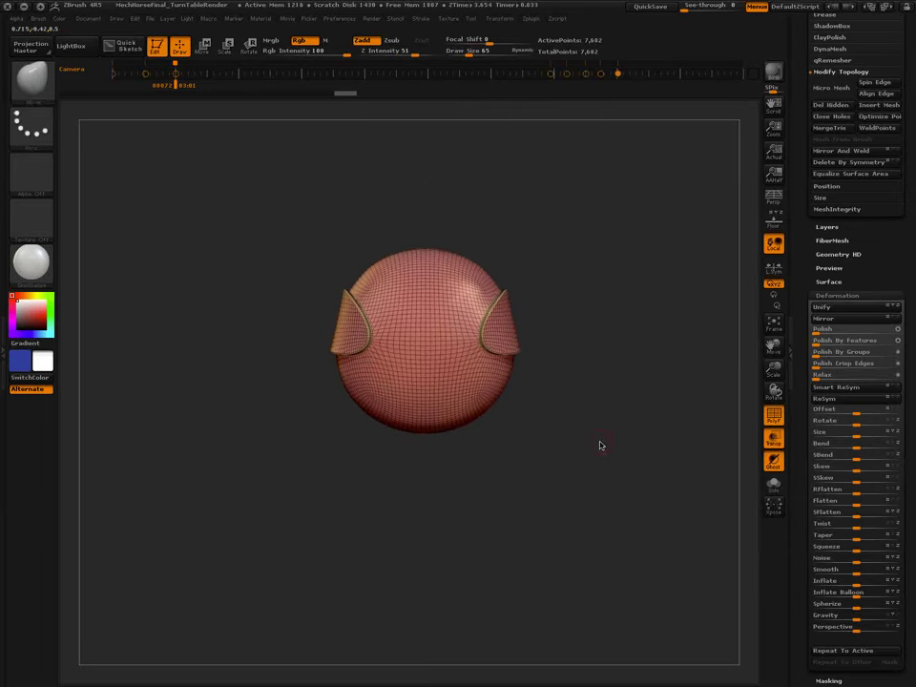
pyautogui.moveTo(540, 424)
pyautogui.keyDown('ctrl'); pyautogui.keyDown('shift'); pyautogui.mouseDown()
pyautogui.moveTo(483, 424)
pyautogui.moveTo(603, 388)
pyautogui.moveTo(620, 492)
pyautogui.moveTo(627, 426)
pyautogui.mouseUp(); pyautogui.keyUp('shift'); pyautogui.keyUp('ctrl')
pyautogui.click(850, 296)
pyautogui.scroll(10, 906, 386)
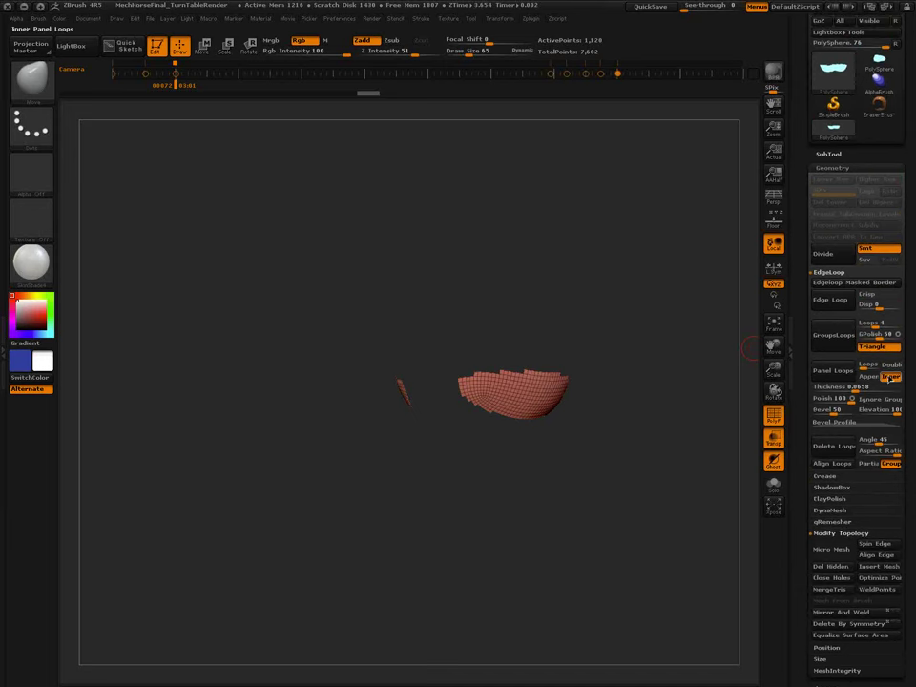
pyautogui.click(830, 370)
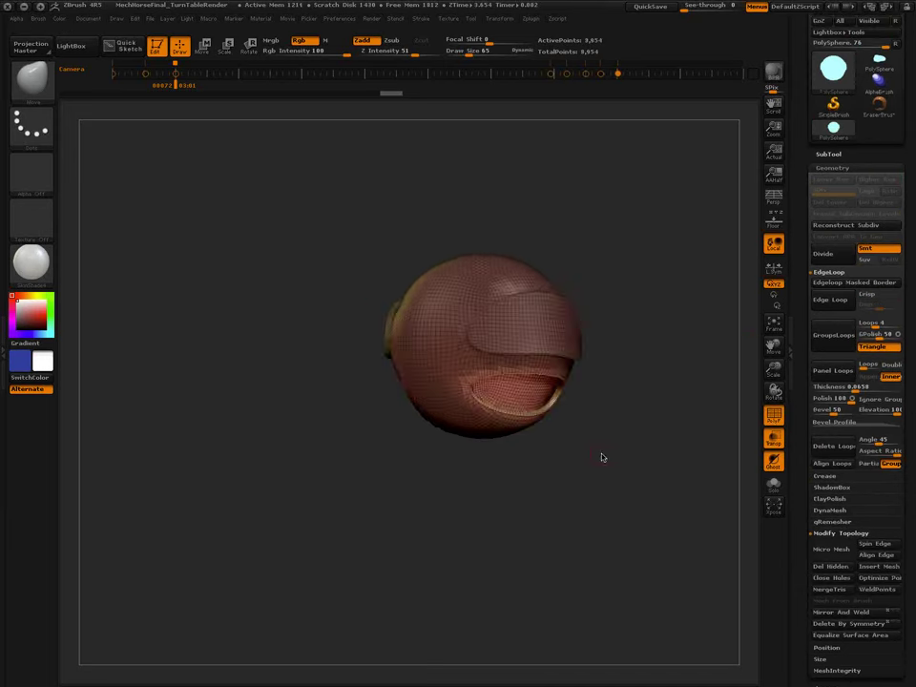
# Hide the polyframes and smooth the panelled sphere with Polish By Features at about 11.
pyautogui.moveTo(629, 428); pyautogui.dragTo(497, 494)
pyautogui.hotkey('shift', 'f')
pyautogui.scroll(-10, 865, 486)
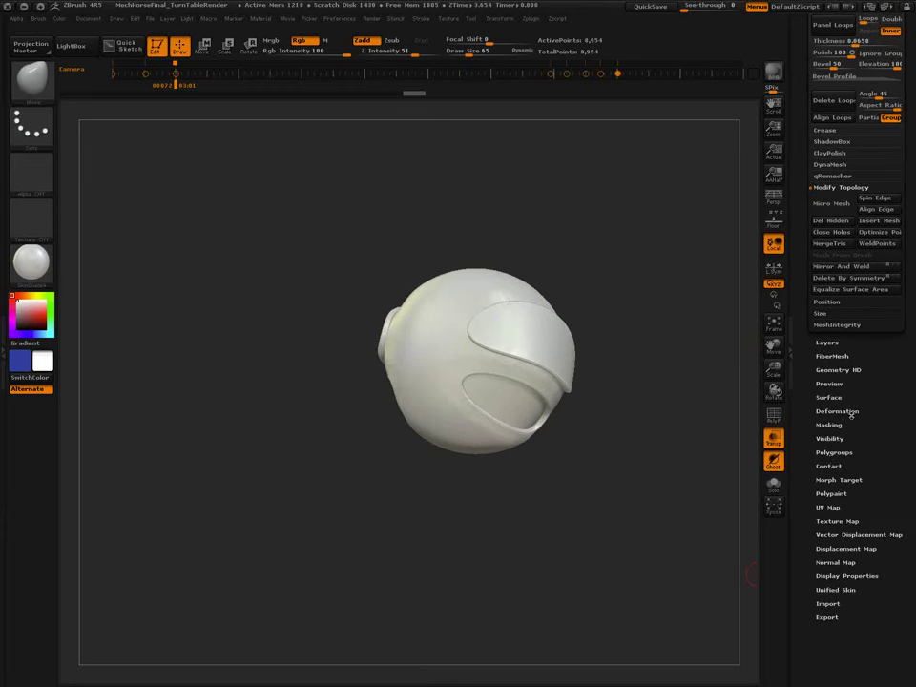
pyautogui.click(840, 412)
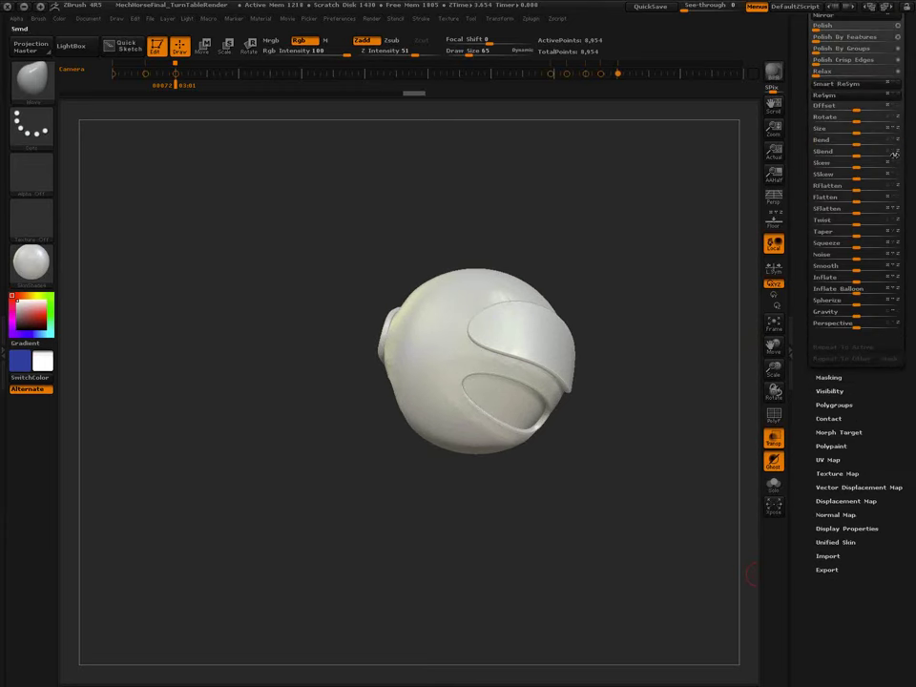
pyautogui.scroll(6, 859, 191)
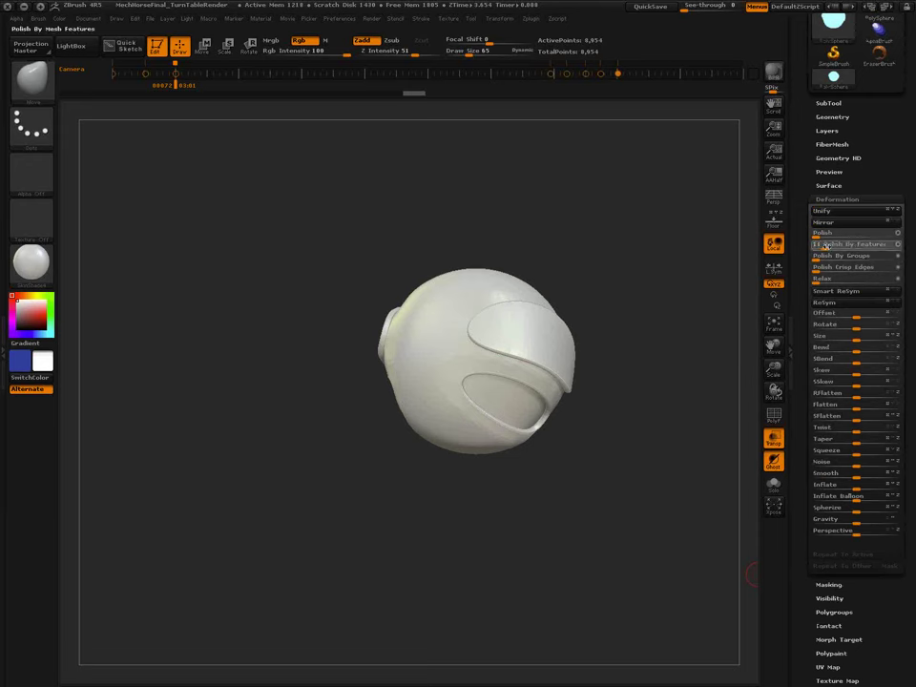
pyautogui.moveTo(535, 409)
pyautogui.mouseDown()
pyautogui.moveTo(573, 430)
pyautogui.moveTo(602, 429)
pyautogui.moveTo(535, 442)
pyautogui.moveTo(518, 410)
pyautogui.moveTo(542, 473)
pyautogui.moveTo(529, 467)
pyautogui.moveTo(543, 419)
pyautogui.mouseUp()
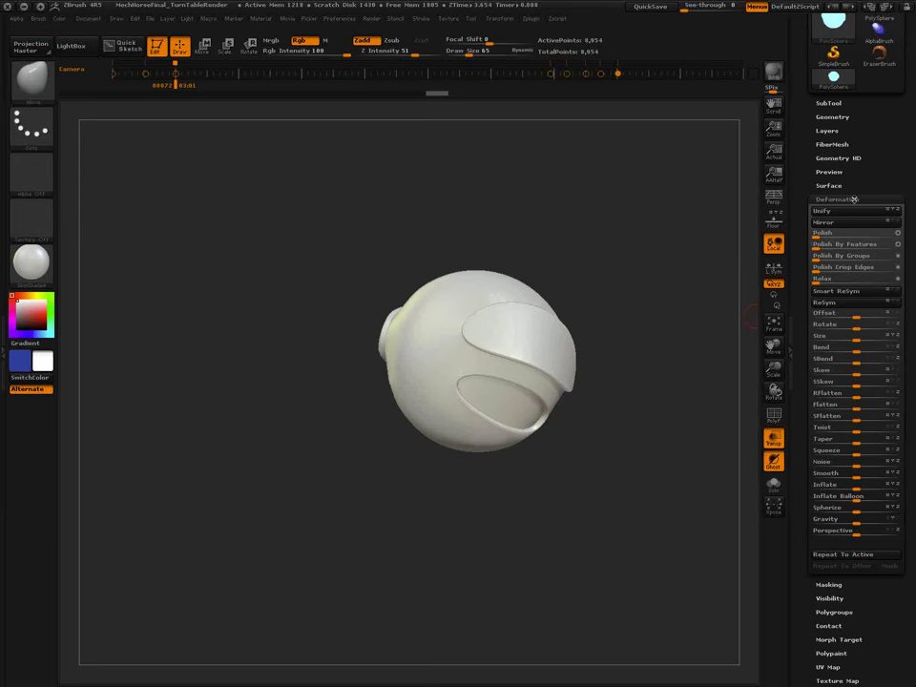
# Return to the Geometry settings and isolate a lasso-selected patch above each raised side panel.
pyautogui.click(832, 116)
pyautogui.moveTo(640, 486); pyautogui.dragTo(561, 517)
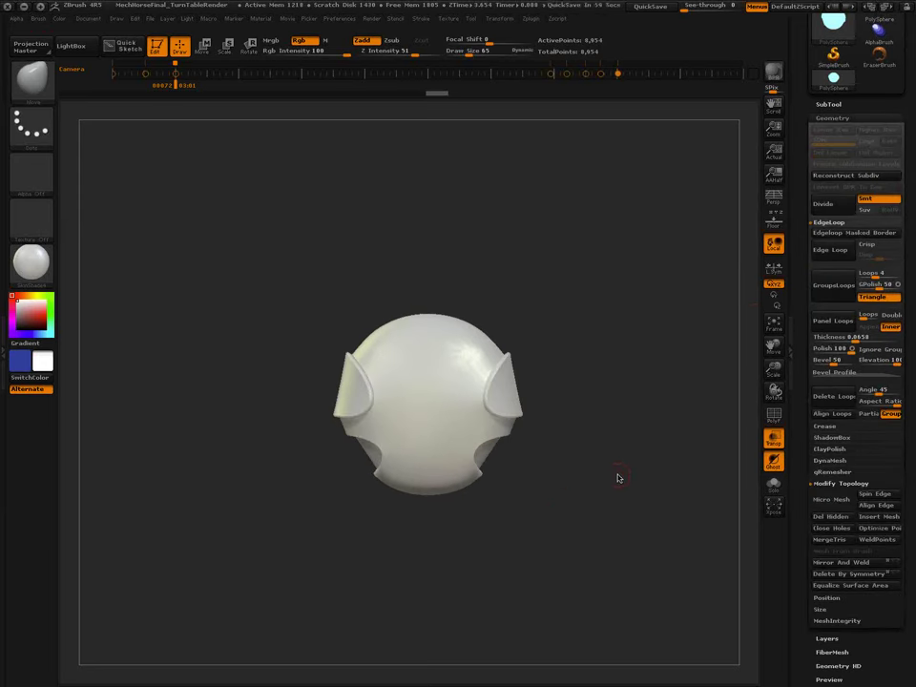
pyautogui.hotkey('ctrl', 'shift')
pyautogui.keyDown('ctrl'); pyautogui.keyDown('shift'); pyautogui.moveTo(454, 342); pyautogui.dragTo(548, 260); pyautogui.keyUp('shift'); pyautogui.keyUp('ctrl')
pyautogui.moveTo(667, 425)
pyautogui.mouseDown()
pyautogui.moveTo(630, 478)
pyautogui.moveTo(640, 465)
pyautogui.mouseUp()
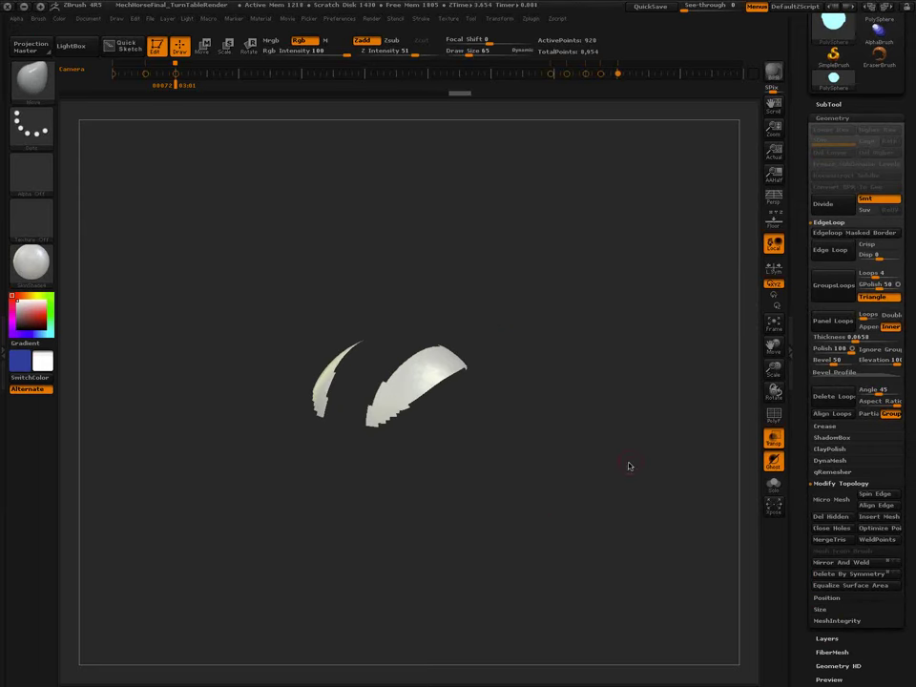
# Turn Append on and Inner off, apply Panel Loops to the upper patches, and clear the mask.
pyautogui.click(868, 327)
pyautogui.click(894, 330)
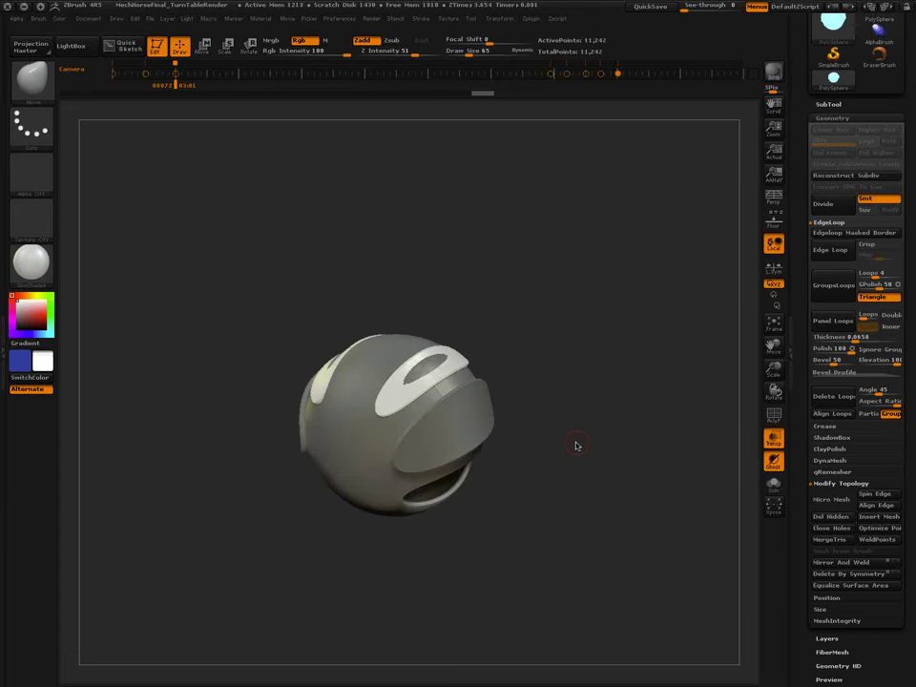
pyautogui.moveTo(572, 409)
pyautogui.keyDown('ctrl'); pyautogui.mouseDown()
pyautogui.moveTo(584, 433)
pyautogui.moveTo(578, 417)
pyautogui.moveTo(563, 424)
pyautogui.mouseUp(); pyautogui.keyUp('ctrl')
# Isolate the appended upper panels, inspect them, restore the full sphere, and undo the appended Panel Loops.
pyautogui.keyDown('alt'); pyautogui.moveTo(573, 363); pyautogui.dragTo(566, 372); pyautogui.keyUp('alt')
pyautogui.keyDown('ctrl'); pyautogui.keyDown('shift'); pyautogui.moveTo(557, 354); pyautogui.dragTo(532, 355); pyautogui.keyUp('shift'); pyautogui.keyUp('ctrl')
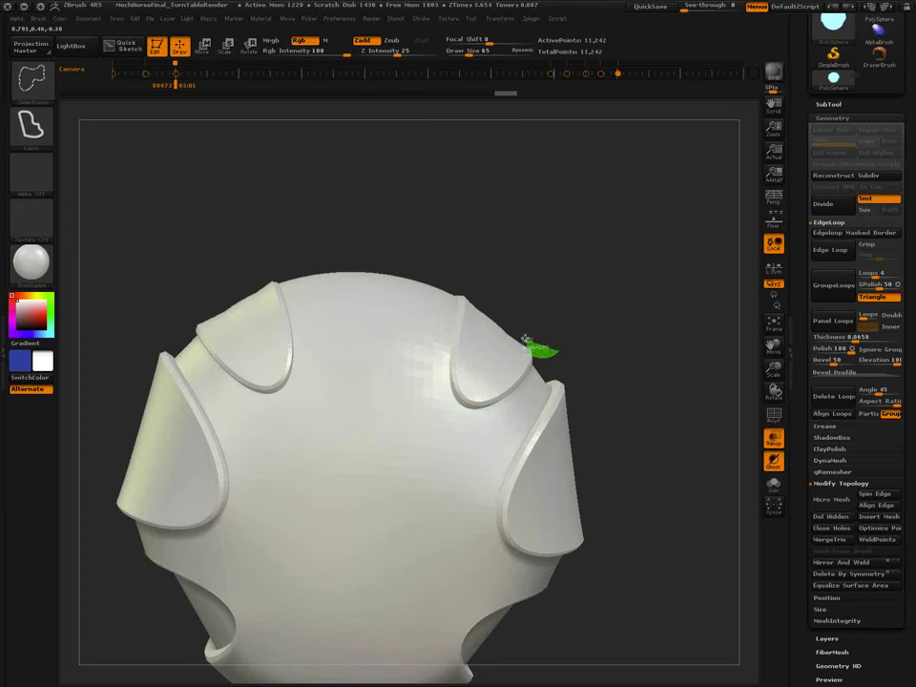
pyautogui.keyDown('ctrl'); pyautogui.keyDown('shift'); pyautogui.click(525, 338); pyautogui.keyUp('shift'); pyautogui.keyUp('ctrl')
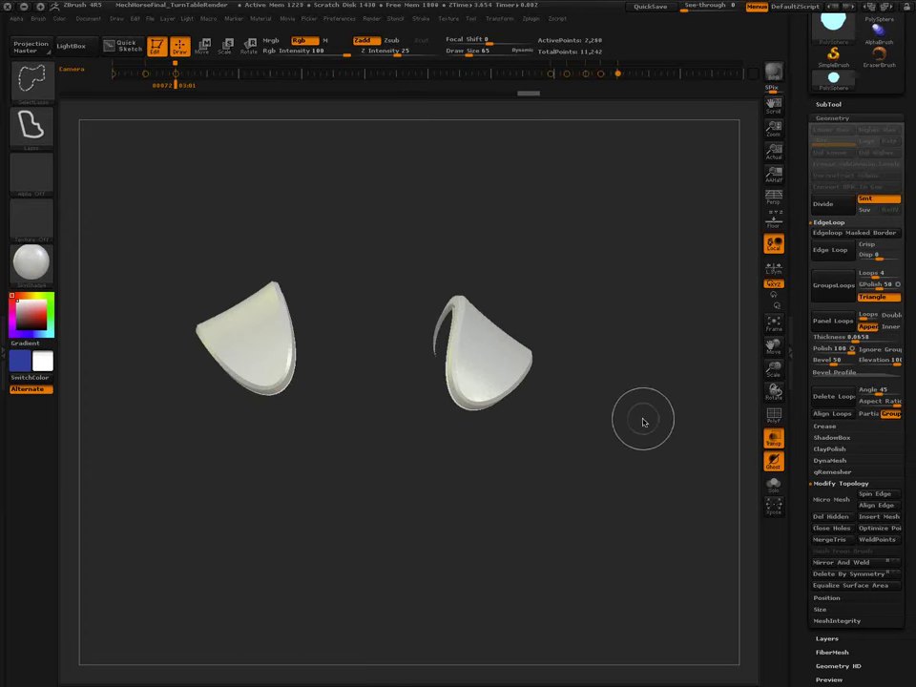
pyautogui.moveTo(585, 477)
pyautogui.mouseDown()
pyautogui.moveTo(616, 415)
pyautogui.moveTo(557, 480)
pyautogui.moveTo(567, 501)
pyautogui.moveTo(597, 491)
pyautogui.moveTo(607, 469)
pyautogui.moveTo(588, 448)
pyautogui.moveTo(578, 487)
pyautogui.moveTo(594, 486)
pyautogui.moveTo(607, 462)
pyautogui.mouseUp()
pyautogui.keyDown('ctrl'); pyautogui.keyDown('shift'); pyautogui.click(618, 453); pyautogui.keyUp('shift'); pyautogui.keyUp('ctrl')
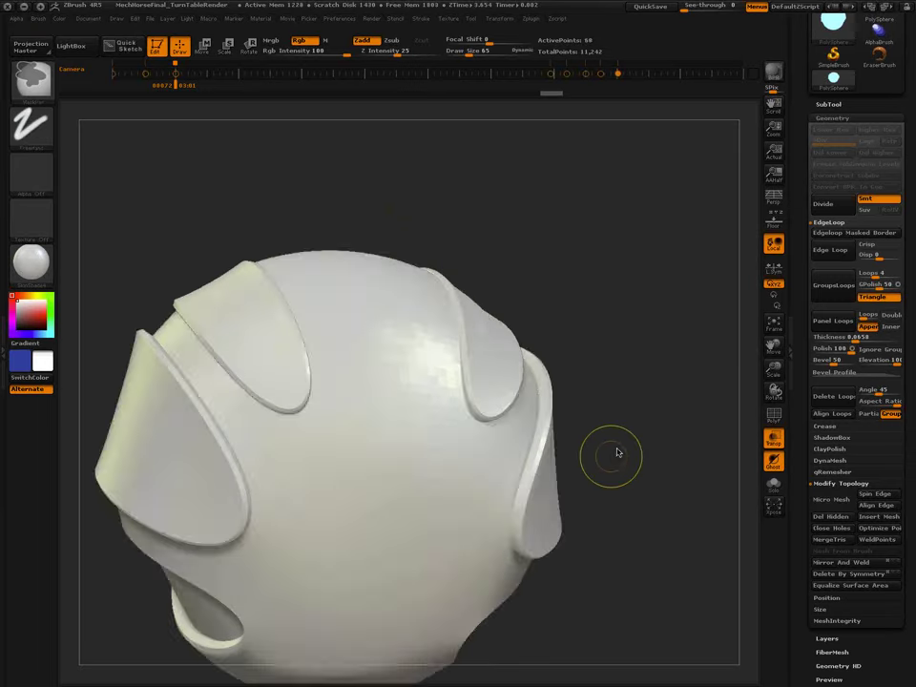
pyautogui.hotkey('ctrl', 'z')
pyautogui.hotkey('ctrl', 'z')
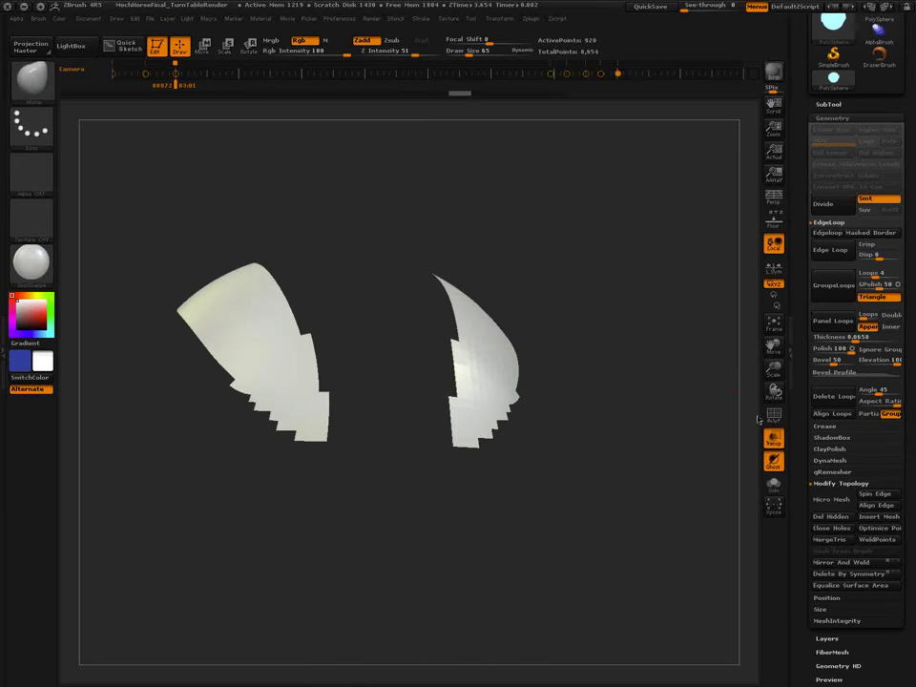
# Turn on Double, lower the Panel Loops Polish to 13, and apply appended Panel Loops to the upper patches.
pyautogui.click(893, 317)
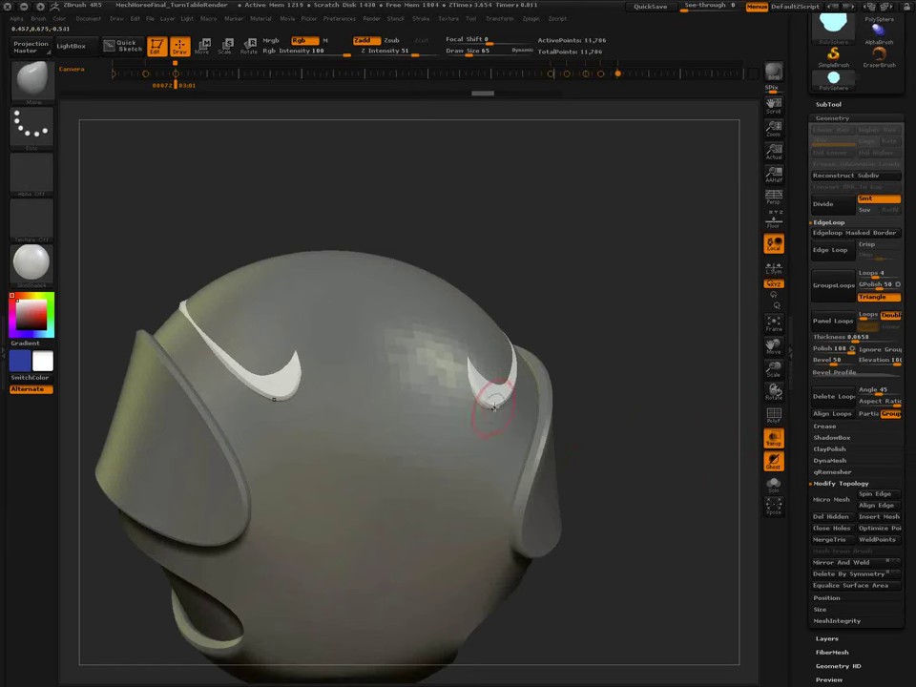
pyautogui.hotkey('ctrl', 'z')
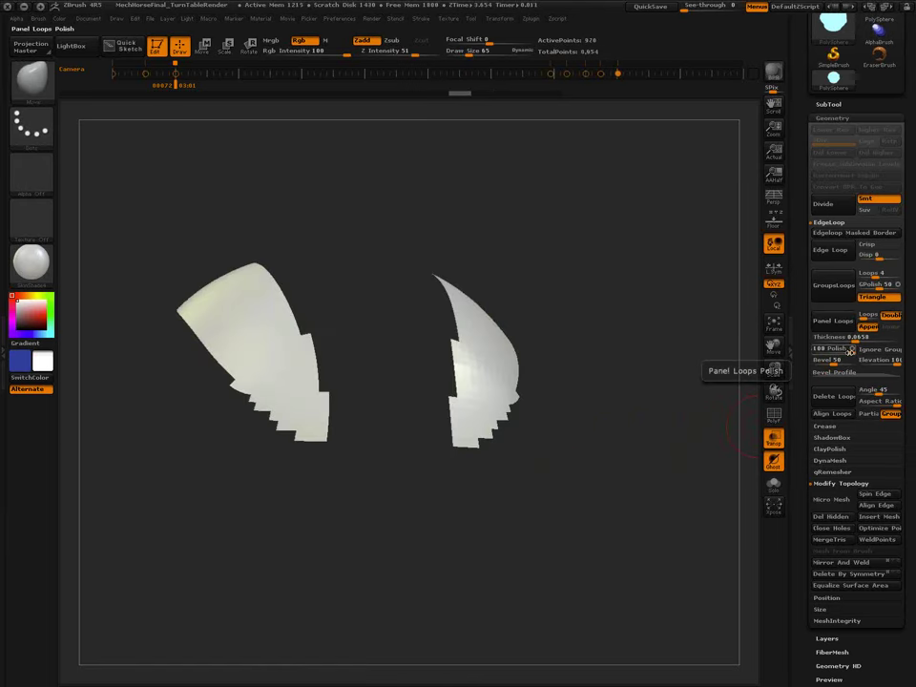
pyautogui.click(824, 334)
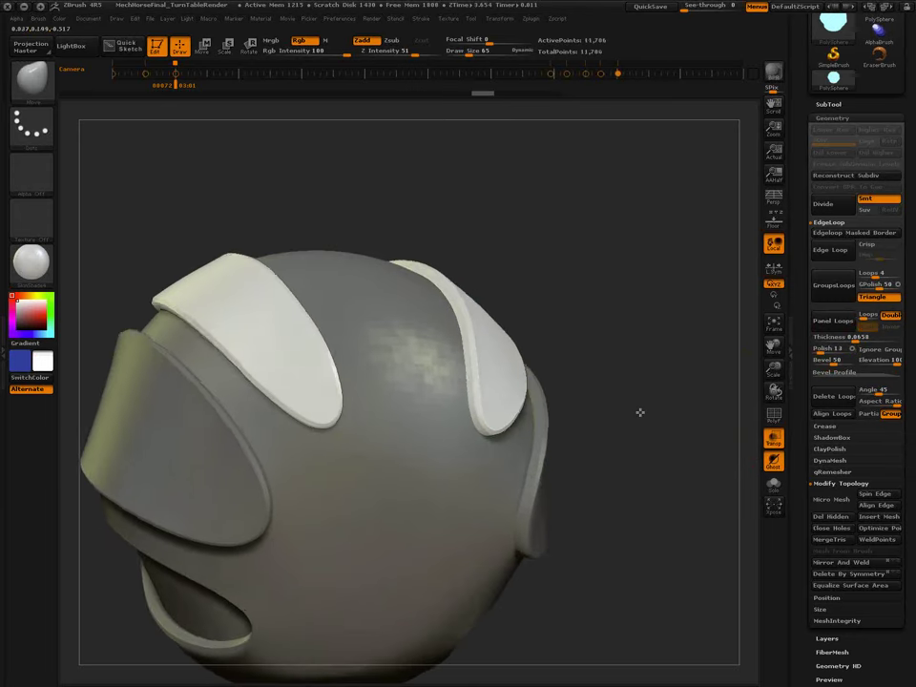
# Isolate the appended double-sided panels from the sphere and examine their thickness from the inside.
pyautogui.moveTo(646, 405); pyautogui.dragTo(661, 437)
pyautogui.moveTo(540, 352)
pyautogui.mouseDown()
pyautogui.moveTo(549, 329)
pyautogui.moveTo(529, 370)
pyautogui.moveTo(560, 383)
pyautogui.moveTo(551, 369)
pyautogui.mouseUp()
pyautogui.hotkey('ctrl', 'shift')
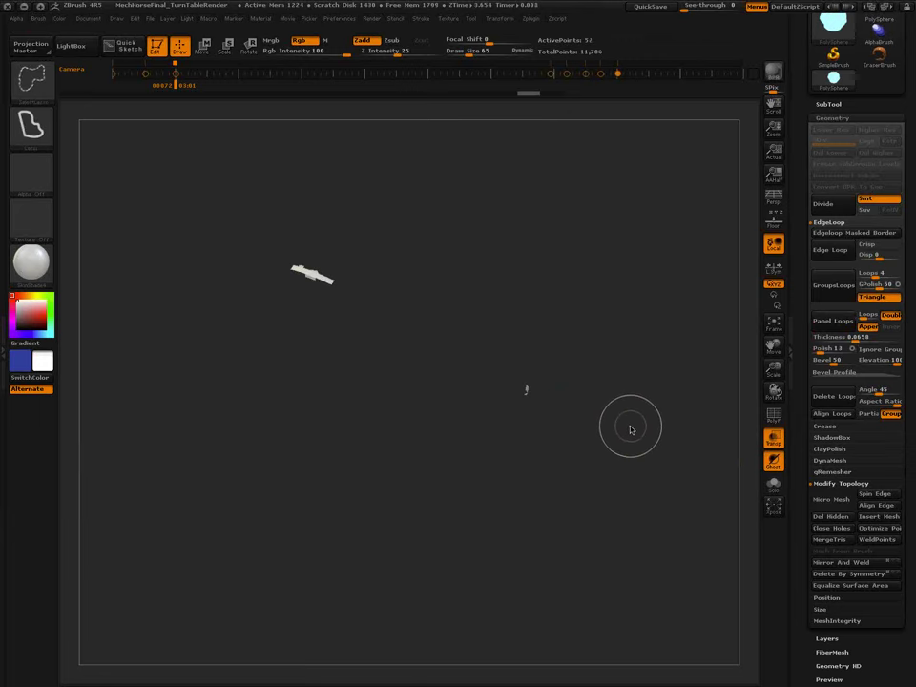
pyautogui.keyDown('ctrl'); pyautogui.keyDown('shift'); pyautogui.click(629, 428); pyautogui.keyUp('shift'); pyautogui.keyUp('ctrl')
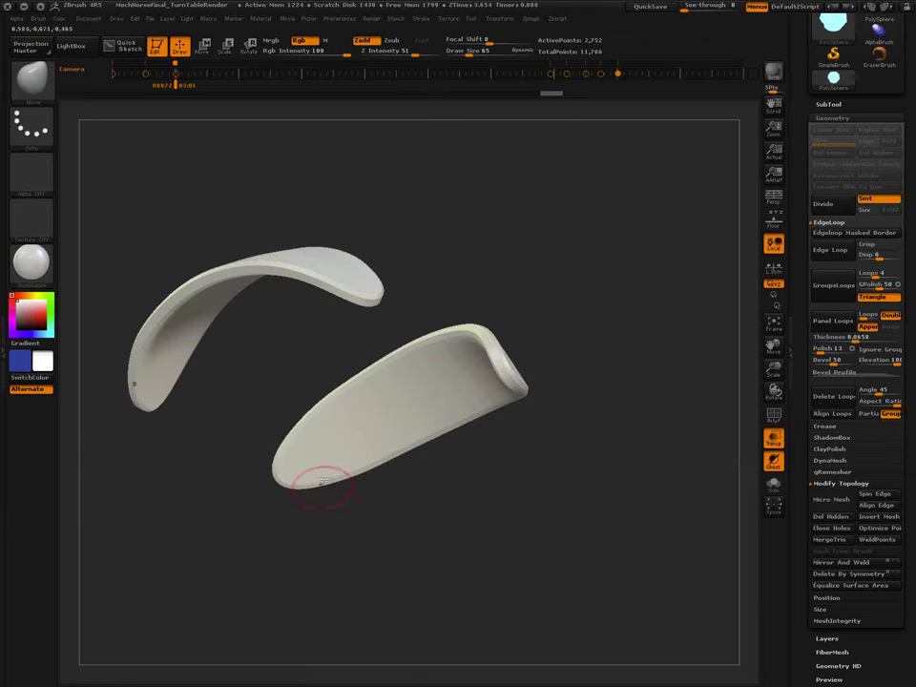
# Restore the full sphere and load DemoSoldier.ZTL from the tool library in its place.
pyautogui.keyDown('ctrl'); pyautogui.keyDown('shift'); pyautogui.click(614, 426); pyautogui.keyUp('shift'); pyautogui.keyUp('ctrl')
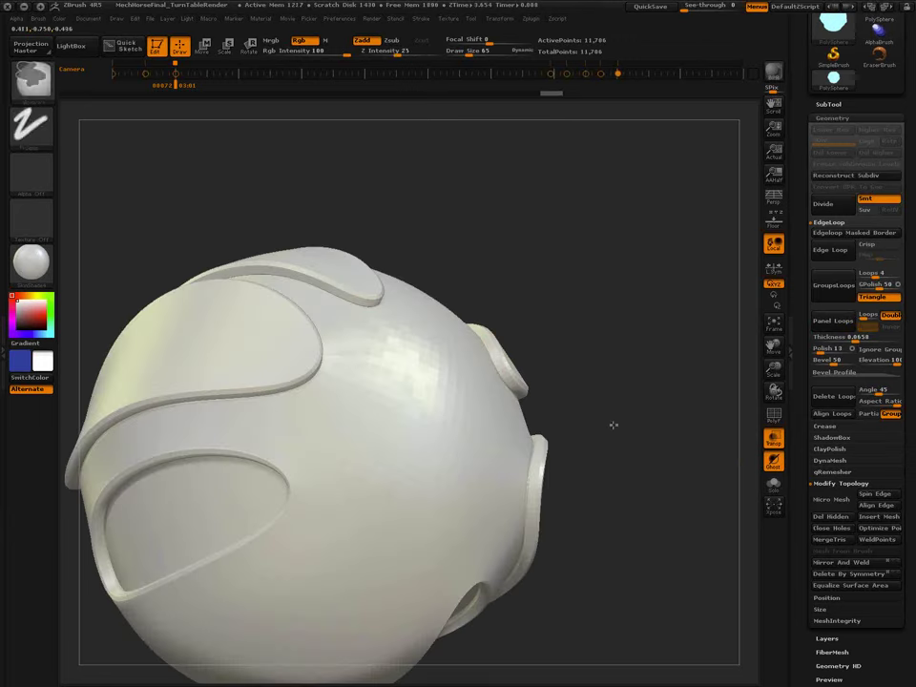
pyautogui.press('f')
pyautogui.keyDown('alt'); pyautogui.moveTo(551, 449); pyautogui.dragTo(553, 441); pyautogui.keyUp('alt')
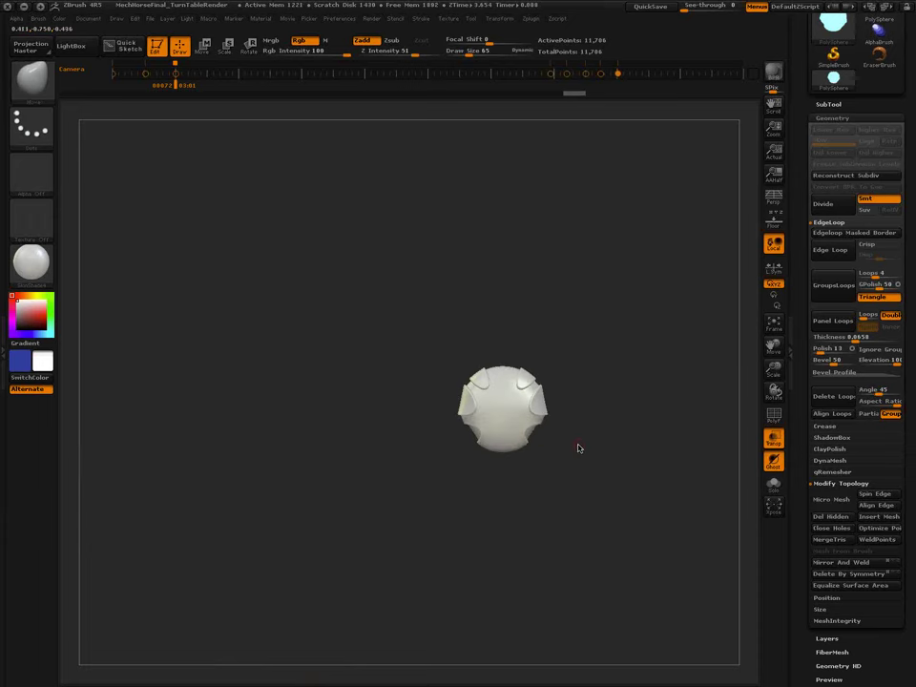
pyautogui.press(',')
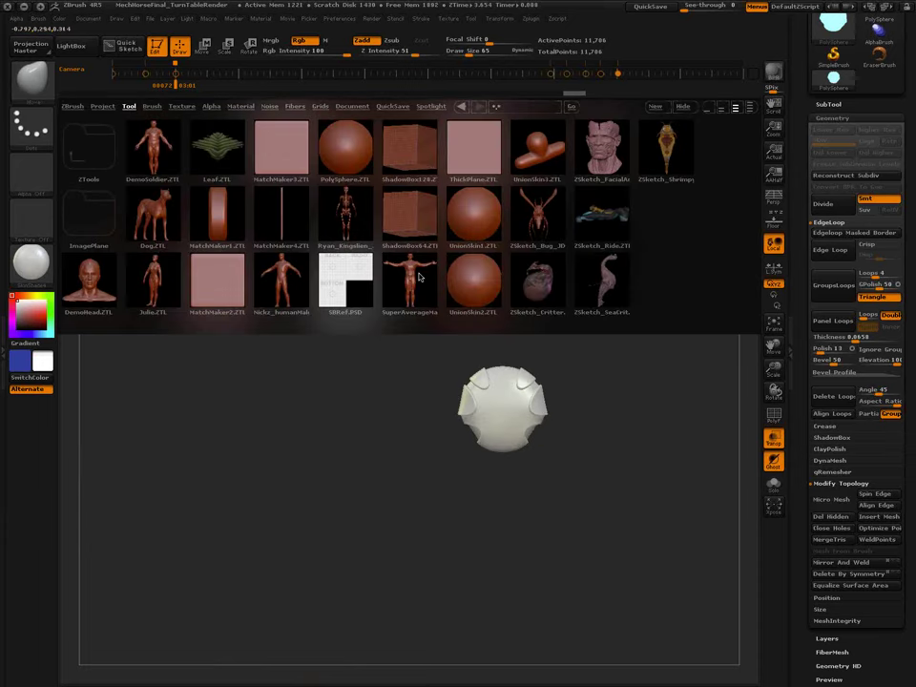
pyautogui.doubleClick(170, 145)
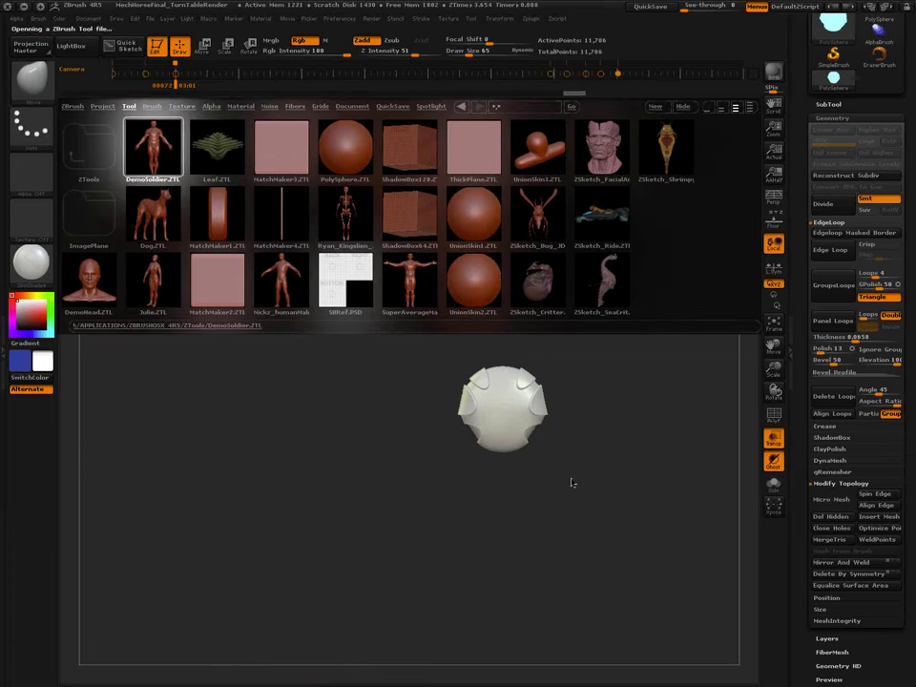
pyautogui.keyDown('shift'); pyautogui.moveTo(569, 494); pyautogui.dragTo(535, 495); pyautogui.keyUp('shift')
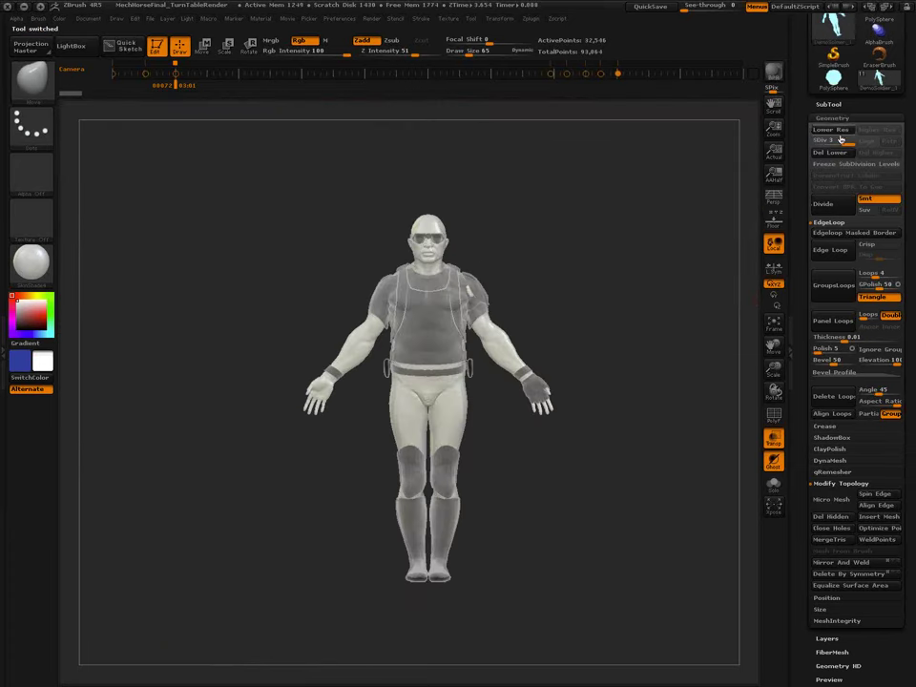
# Hide all clothing and gear subtools so only the DemoSoldier body is shown.
pyautogui.click(834, 118)
pyautogui.click(854, 105)
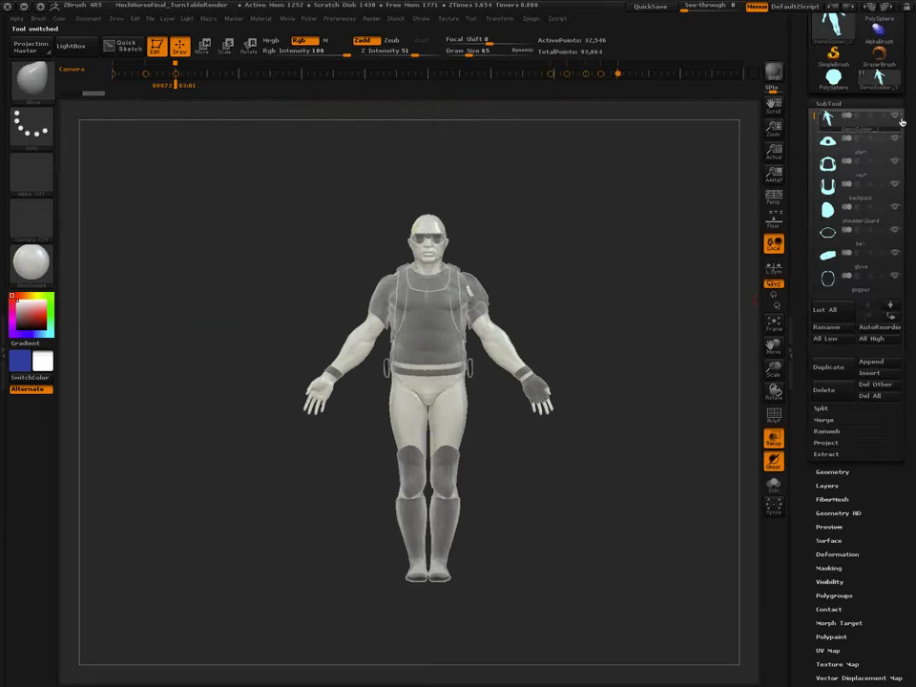
pyautogui.click(897, 118)
pyautogui.moveTo(630, 360); pyautogui.dragTo(574, 411)
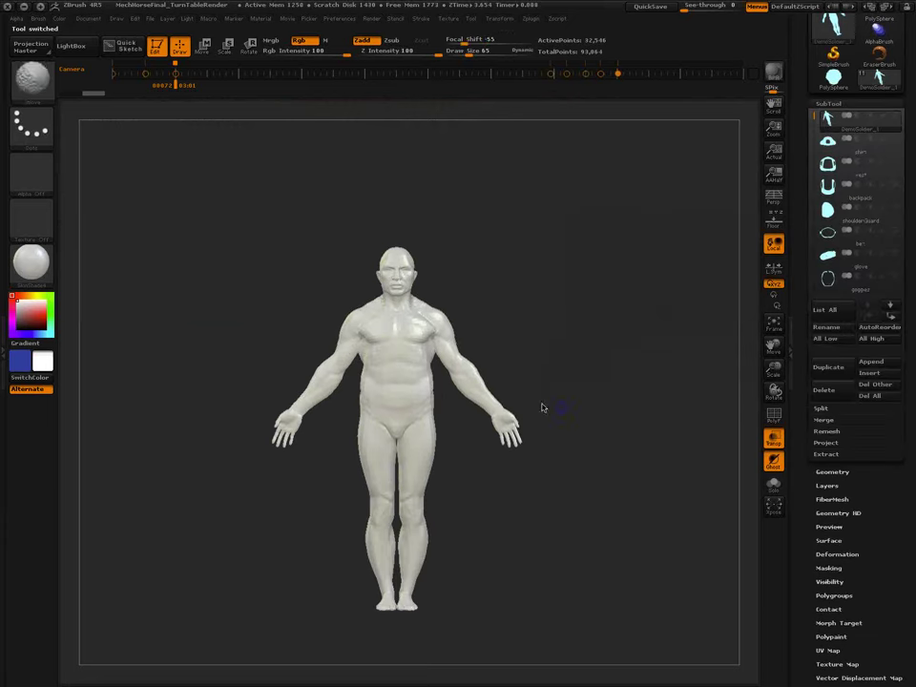
# Turn on the polyframe display and assign the whole body to a single polygroup.
pyautogui.hotkey('shift', 'f')
pyautogui.keyDown('ctrl'); pyautogui.moveTo(416, 342); pyautogui.dragTo(432, 297, button='right'); pyautogui.keyUp('ctrl')
pyautogui.hotkey('ctrl', 'w')
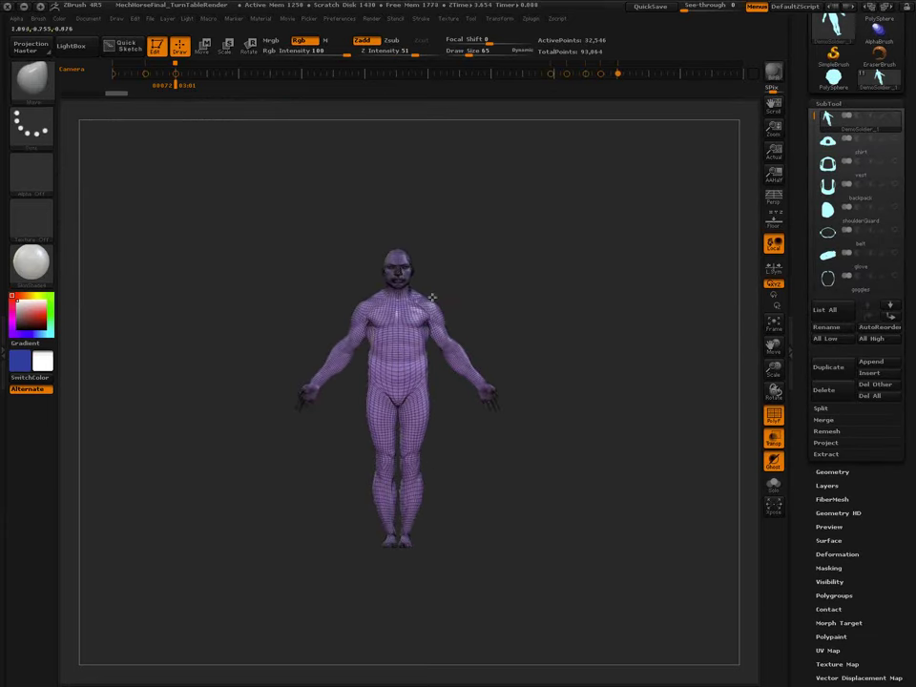
# Set the Draw Size to 80, mask both chest muscles symmetrically, and turn them into a polygroup.
pyautogui.press('s')
pyautogui.keyDown('ctrl'); pyautogui.moveTo(463, 353); pyautogui.dragTo(491, 456, button='right'); pyautogui.keyUp('ctrl')
pyautogui.keyDown('alt'); pyautogui.moveTo(505, 402); pyautogui.dragTo(567, 446, button='right'); pyautogui.keyUp('alt')
pyautogui.keyDown('ctrl'); pyautogui.moveTo(455, 307); pyautogui.dragTo(444, 337, button='right'); pyautogui.keyUp('ctrl')
pyautogui.press('s')
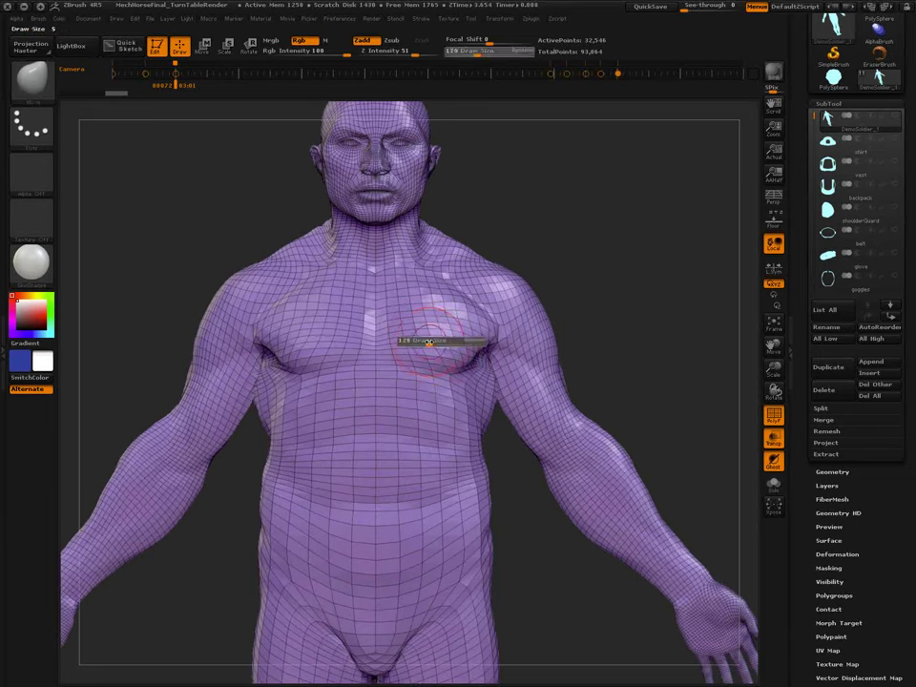
pyautogui.moveTo(427, 341)
pyautogui.mouseDown()
pyautogui.moveTo(417, 354)
pyautogui.moveTo(372, 329)
pyautogui.moveTo(420, 320)
pyautogui.moveTo(482, 336)
pyautogui.moveTo(407, 274)
pyautogui.moveTo(416, 314)
pyautogui.mouseUp()
pyautogui.press('shift')
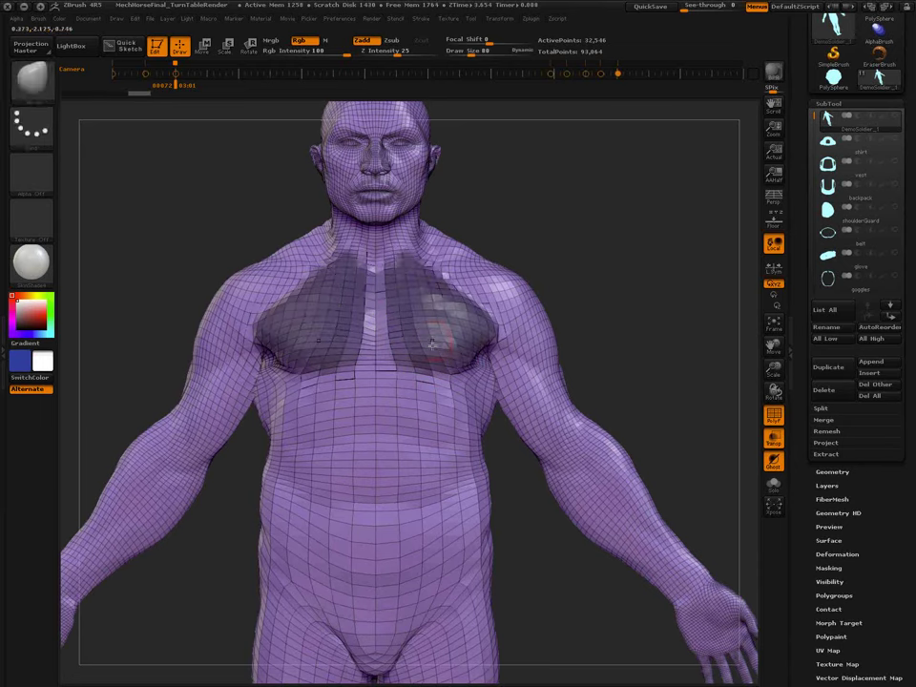
pyautogui.hotkey('ctrl', 'w')
# Mask a wide band across the upper abdomen below the chest and make it a polygroup.
pyautogui.moveTo(409, 417)
pyautogui.keyDown('ctrl'); pyautogui.mouseDown()
pyautogui.moveTo(413, 401)
pyautogui.moveTo(334, 431)
pyautogui.moveTo(320, 453)
pyautogui.moveTo(467, 415)
pyautogui.moveTo(454, 394)
pyautogui.mouseUp(); pyautogui.keyUp('ctrl')
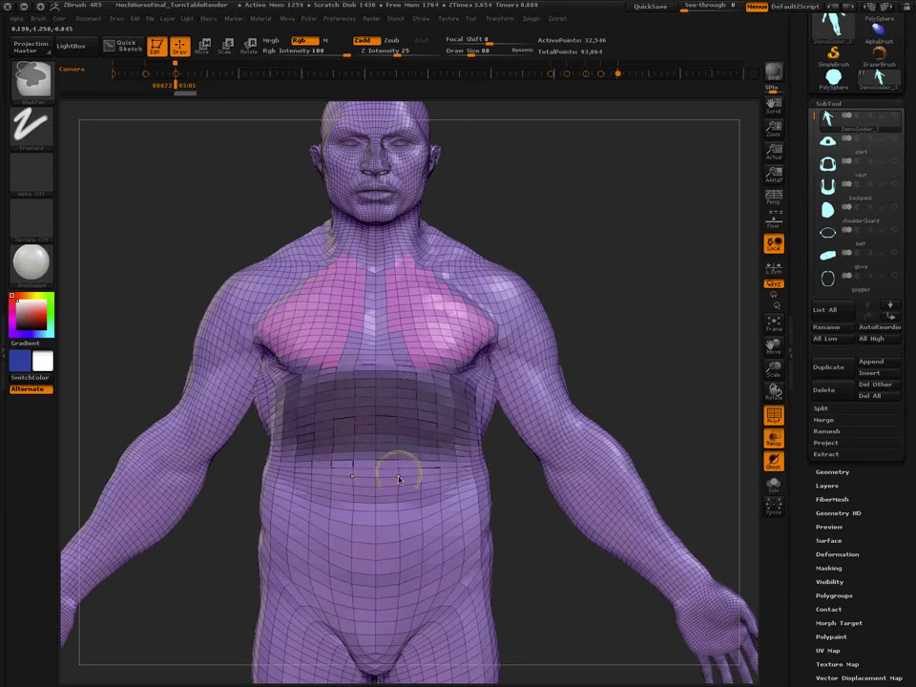
pyautogui.hotkey('ctrl', 'w')
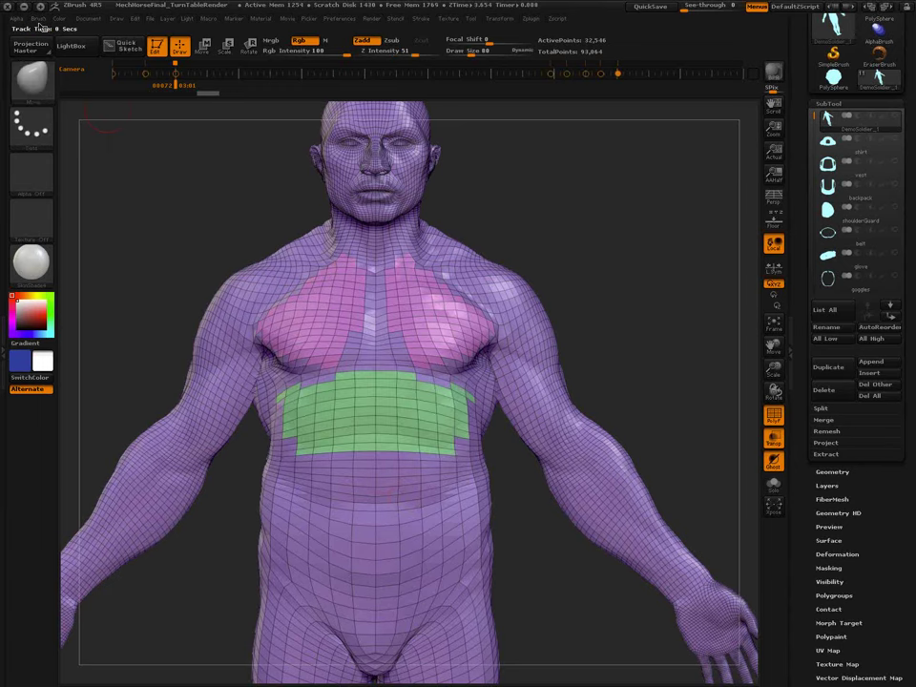
# Review the brush's Mask By Polygroups setting, then mask the abdomen below the green band and make it a polygroup.
pyautogui.click(38, 18)
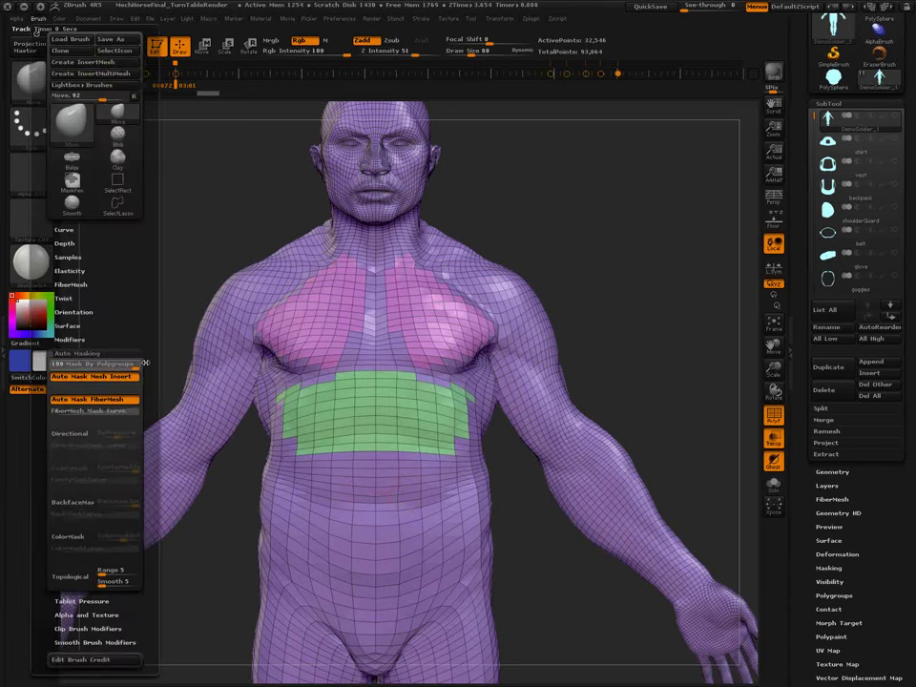
pyautogui.moveTo(409, 506)
pyautogui.keyDown('ctrl'); pyautogui.mouseDown()
pyautogui.moveTo(405, 498)
pyautogui.moveTo(396, 510)
pyautogui.moveTo(357, 474)
pyautogui.moveTo(307, 493)
pyautogui.moveTo(287, 444)
pyautogui.moveTo(343, 516)
pyautogui.moveTo(420, 535)
pyautogui.moveTo(426, 455)
pyautogui.mouseUp(); pyautogui.keyUp('ctrl')
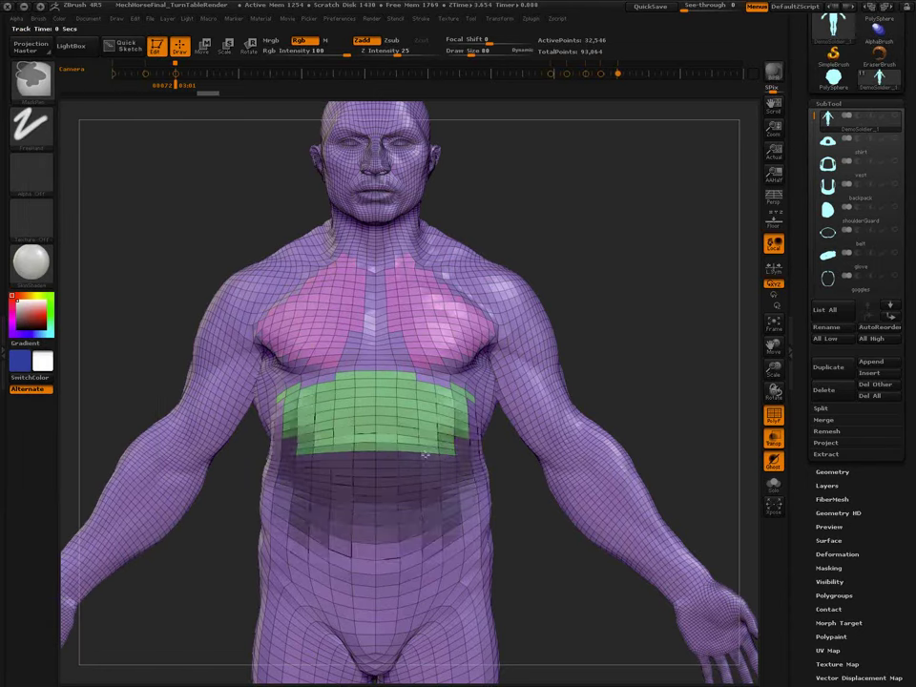
pyautogui.keyDown('ctrl'); pyautogui.moveTo(389, 538); pyautogui.dragTo(399, 547); pyautogui.keyUp('ctrl')
pyautogui.keyDown('ctrl'); pyautogui.moveTo(286, 481); pyautogui.dragTo(305, 514); pyautogui.keyUp('ctrl')
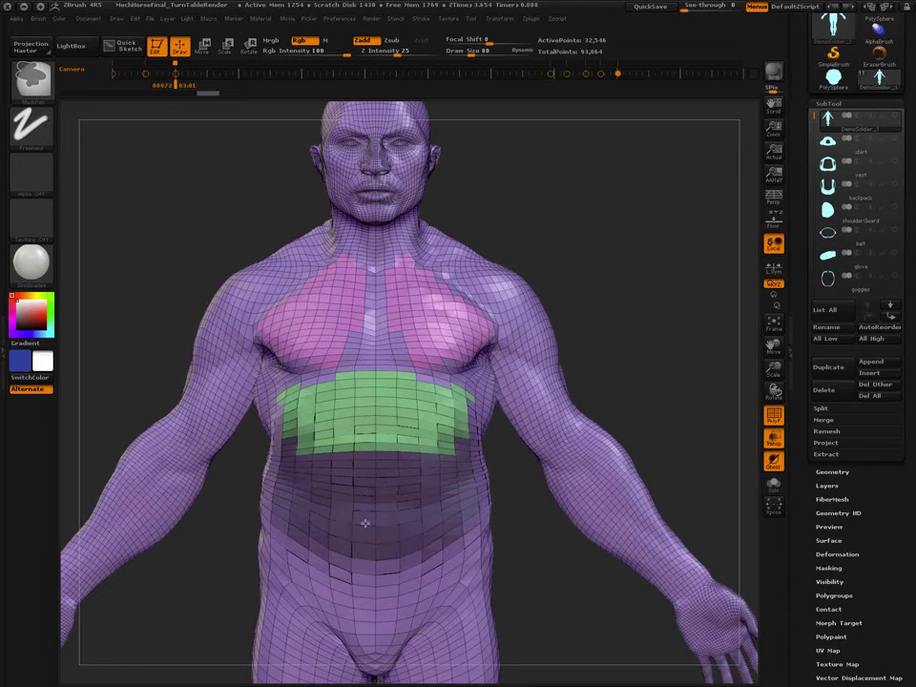
pyautogui.hotkey('ctrl', 'w')
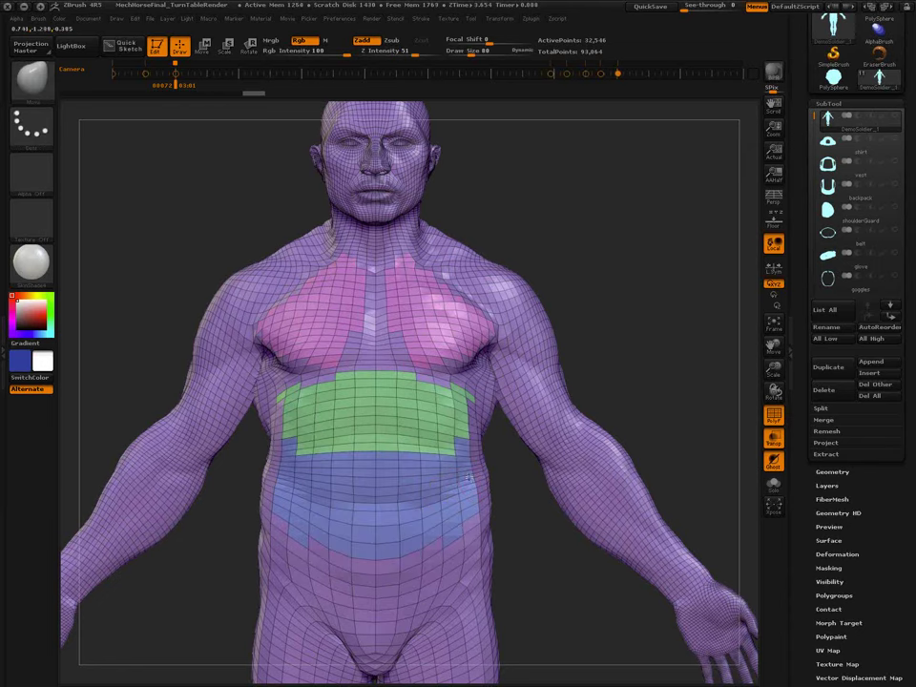
# Mask both shoulders and upper arms and turn them into a polygroup.
pyautogui.moveTo(566, 356)
pyautogui.keyDown('ctrl'); pyautogui.mouseDown()
pyautogui.moveTo(530, 286)
pyautogui.moveTo(516, 306)
pyautogui.moveTo(549, 320)
pyautogui.mouseUp(); pyautogui.keyUp('ctrl')
pyautogui.moveTo(692, 272)
pyautogui.mouseDown()
pyautogui.moveTo(595, 313)
pyautogui.moveTo(592, 226)
pyautogui.moveTo(597, 267)
pyautogui.moveTo(544, 268)
pyautogui.moveTo(571, 219)
pyautogui.moveTo(607, 302)
pyautogui.moveTo(601, 310)
pyautogui.moveTo(614, 317)
pyautogui.moveTo(624, 272)
pyautogui.moveTo(571, 251)
pyautogui.mouseUp()
pyautogui.hotkey('ctrl', 'w')
# Mask the sternum and the gaps around the chest panels and turn that area into a polygroup.
pyautogui.moveTo(605, 338); pyautogui.dragTo(574, 326)
pyautogui.moveTo(393, 275)
pyautogui.keyDown('ctrl'); pyautogui.mouseDown()
pyautogui.moveTo(395, 323)
pyautogui.moveTo(407, 347)
pyautogui.moveTo(436, 357)
pyautogui.moveTo(491, 372)
pyautogui.moveTo(513, 346)
pyautogui.moveTo(468, 354)
pyautogui.moveTo(516, 318)
pyautogui.moveTo(460, 360)
pyautogui.mouseUp(); pyautogui.keyUp('ctrl')
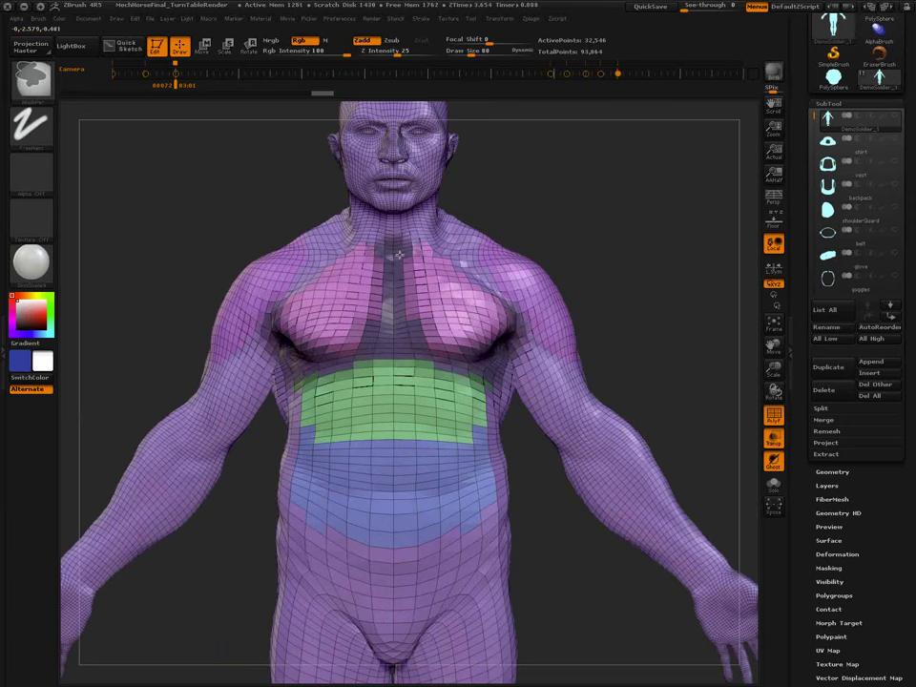
pyautogui.keyDown('ctrl'); pyautogui.click(528, 454); pyautogui.keyUp('ctrl')
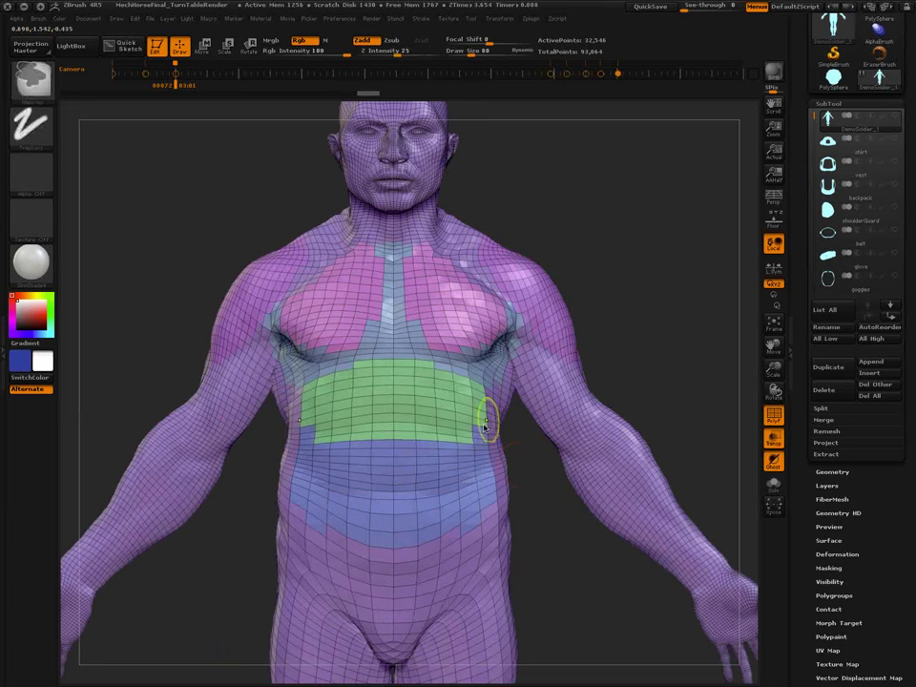
# Choose the MaskCircle brush, try a small circular mask at the base of the sternum, and undo it.
pyautogui.write('bma')
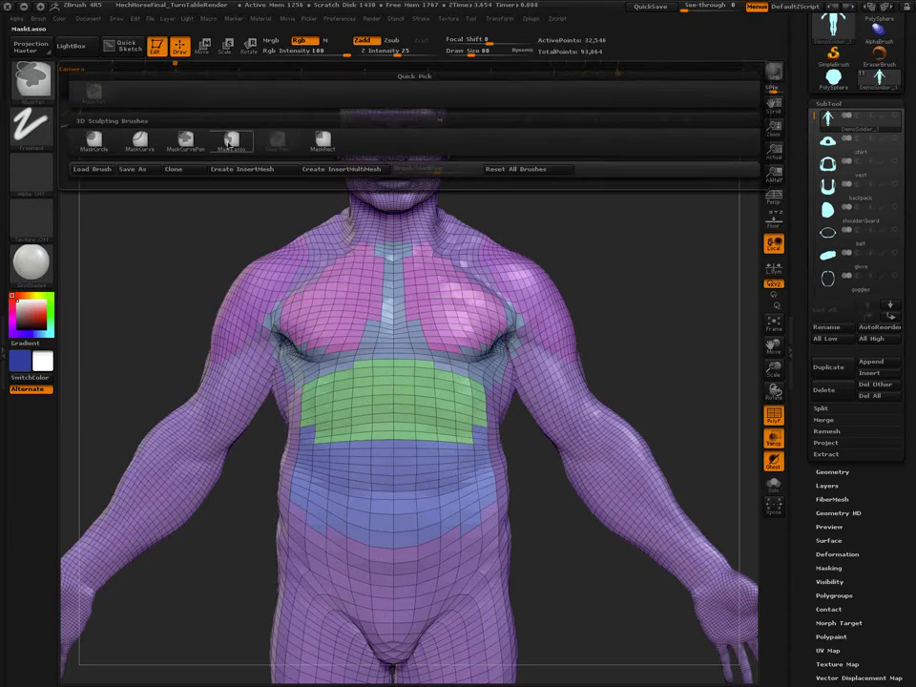
pyautogui.click(96, 142)
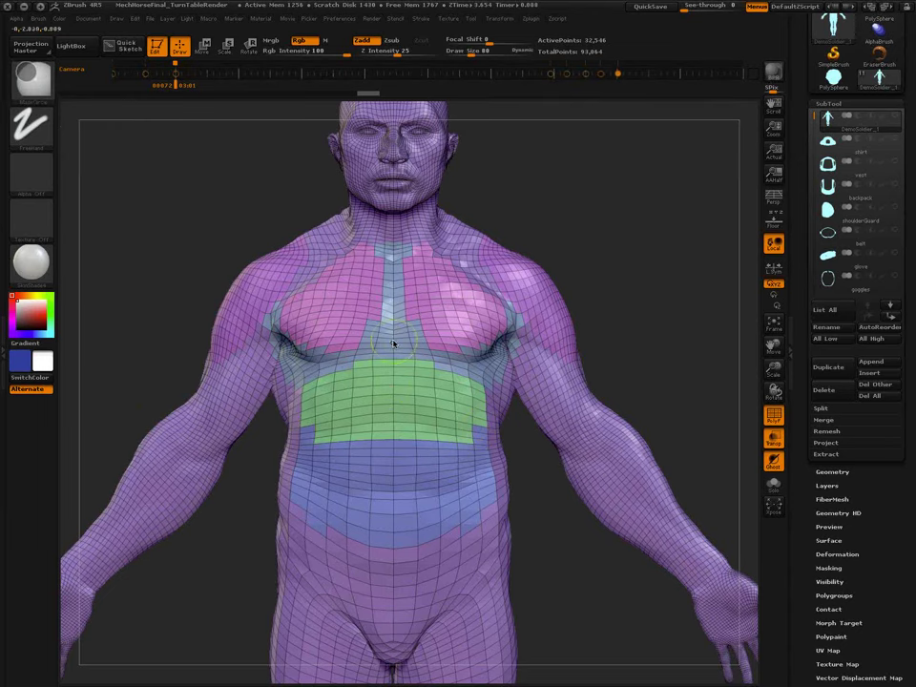
pyautogui.keyDown('ctrl'); pyautogui.moveTo(395, 342); pyautogui.dragTo(424, 354); pyautogui.keyUp('ctrl')
pyautogui.hotkey('ctrl', 'z')
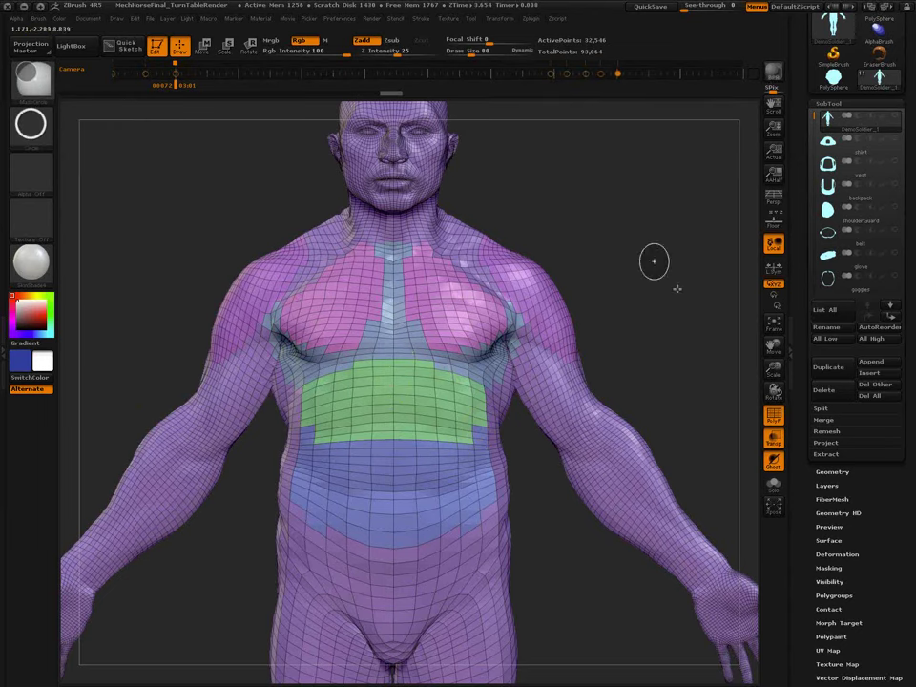
# Try a larger circular mask spanning the sternum and the green abdomen panel, and undo it.
pyautogui.keyDown('ctrl'); pyautogui.moveTo(354, 309); pyautogui.dragTo(435, 387); pyautogui.keyUp('ctrl')
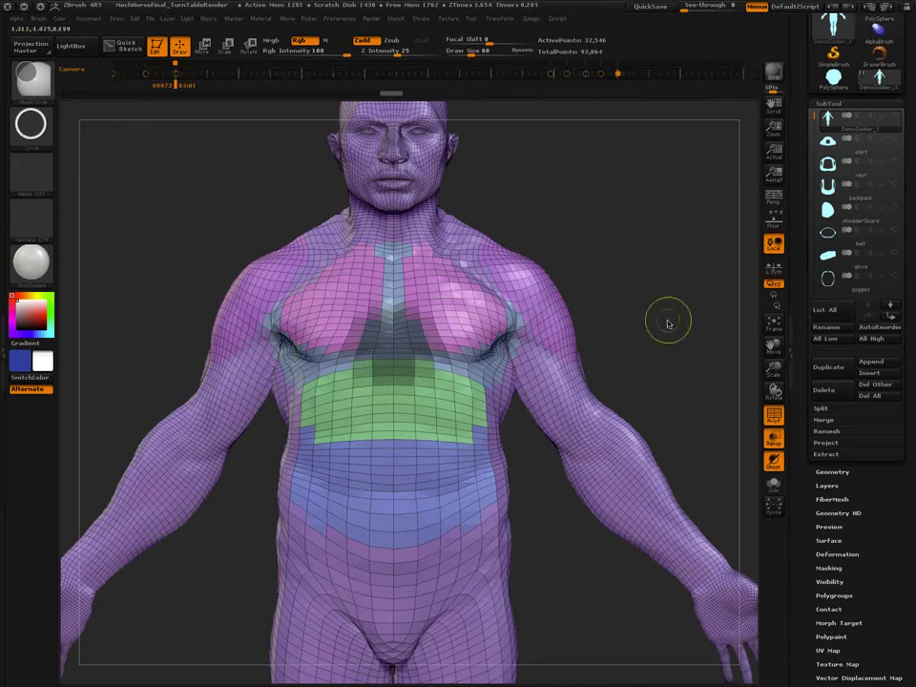
pyautogui.keyDown('ctrl'); pyautogui.moveTo(669, 321); pyautogui.dragTo(668, 323); pyautogui.keyUp('ctrl')
pyautogui.hotkey('ctrl', 'z')
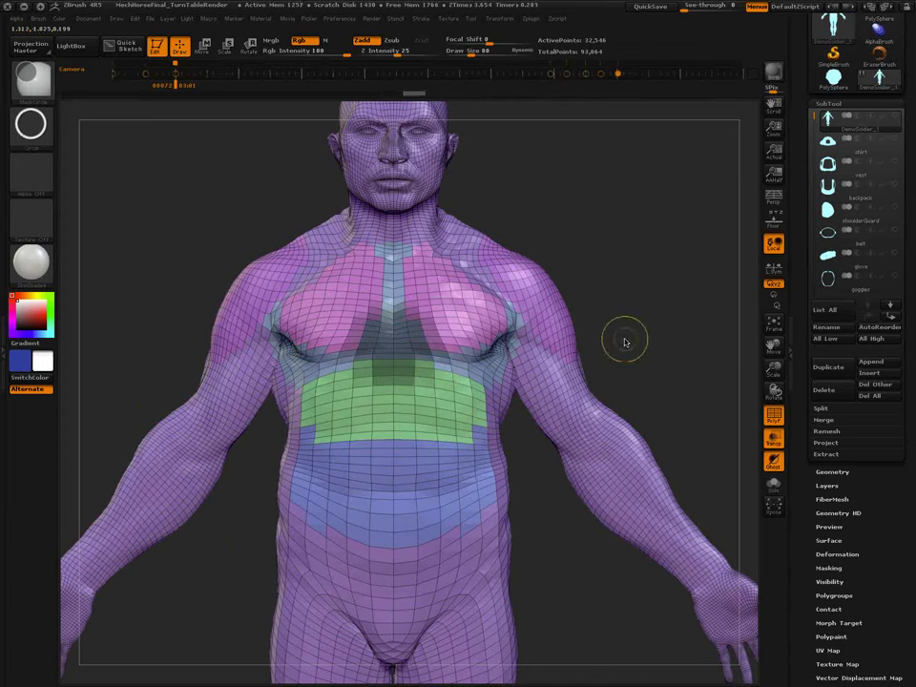
pyautogui.hotkey('ctrl', 'z')
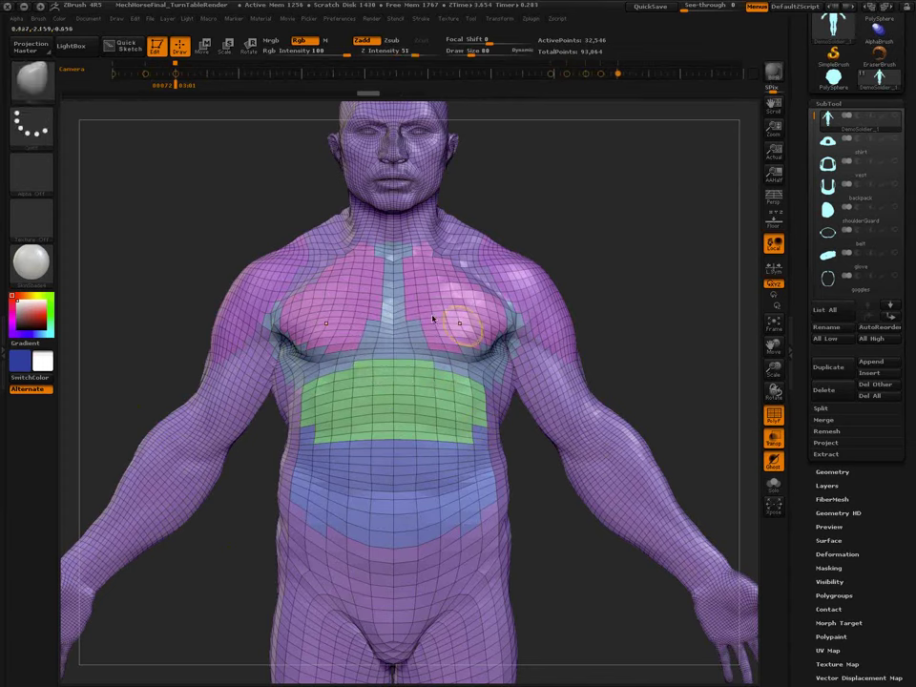
# Draw a circular mask centred on the upper edge of the green abdomen panel, and clear it.
pyautogui.click(39, 19)
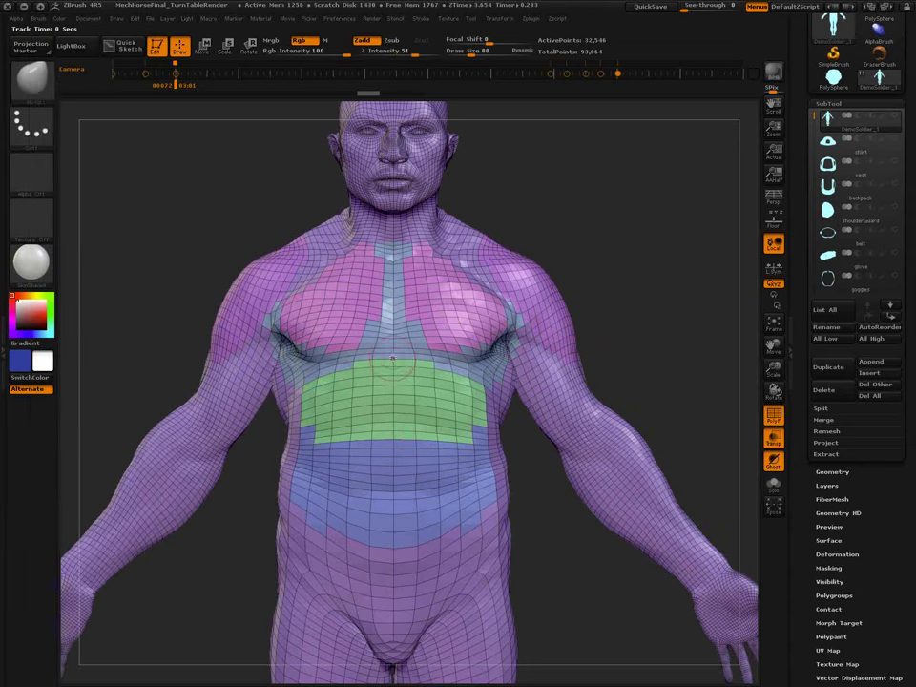
pyautogui.press('ctrl')
pyautogui.moveTo(393, 362); pyautogui.dragTo(446, 411)
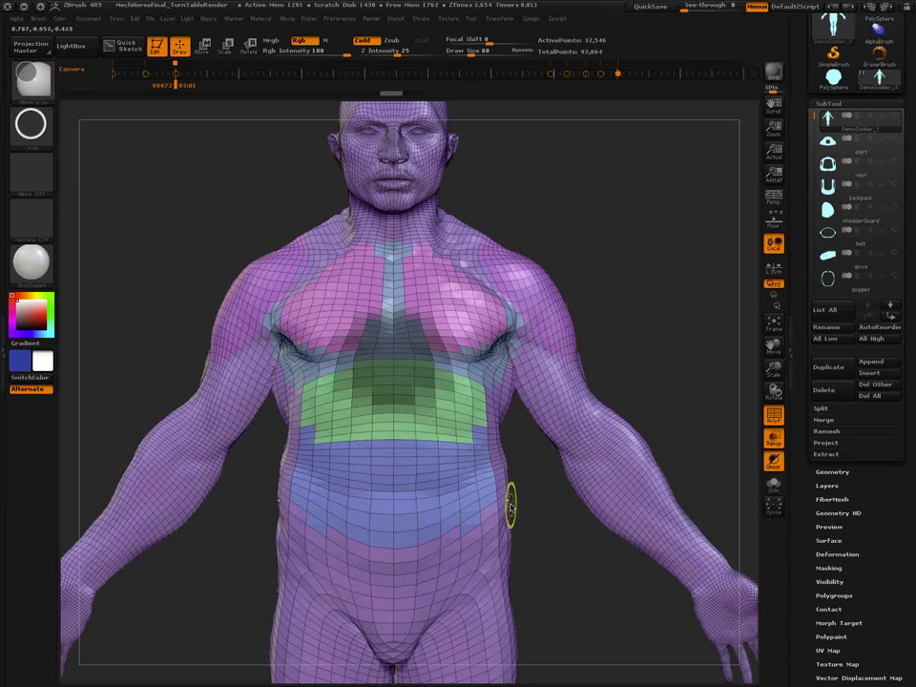
pyautogui.press('ctrl')
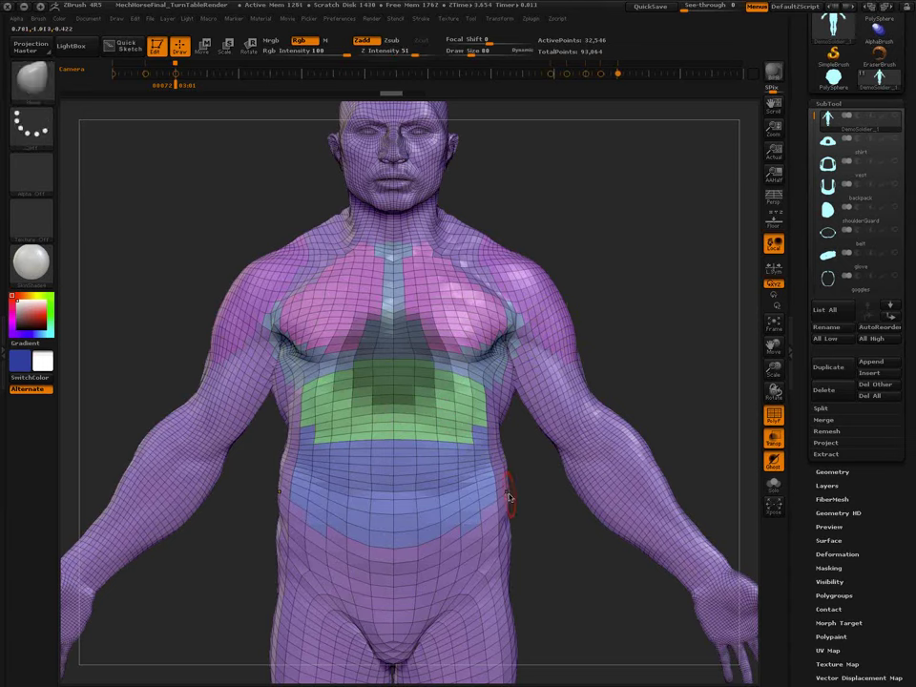
pyautogui.keyDown('ctrl'); pyautogui.click(674, 359); pyautogui.keyUp('ctrl')
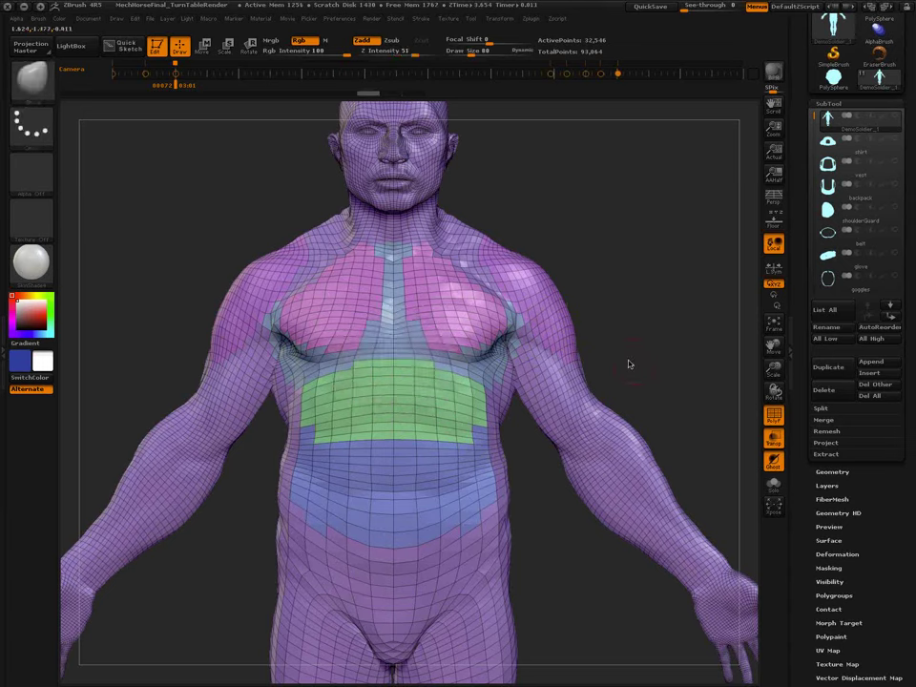
# Make a circular masked area at mid-abdomen a polygroup, isolate it to check it, and restore the whole body.
pyautogui.keyDown('ctrl'); pyautogui.moveTo(394, 445); pyautogui.dragTo(472, 510); pyautogui.keyUp('ctrl')
pyautogui.hotkey('ctrl', 'w')
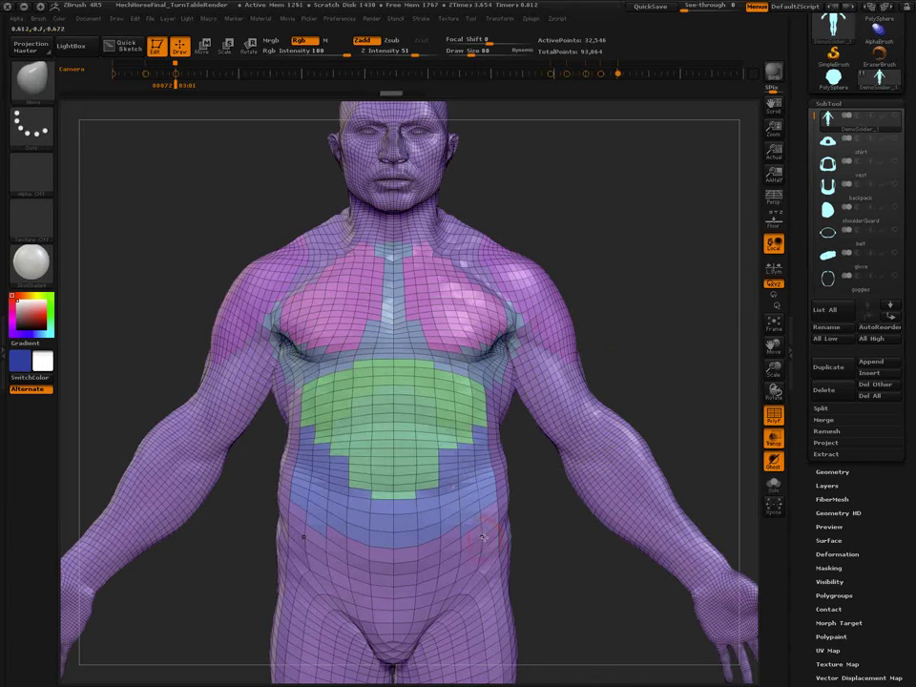
pyautogui.keyDown('ctrl'); pyautogui.keyDown('shift'); pyautogui.click(395, 453); pyautogui.keyUp('shift'); pyautogui.keyUp('ctrl')
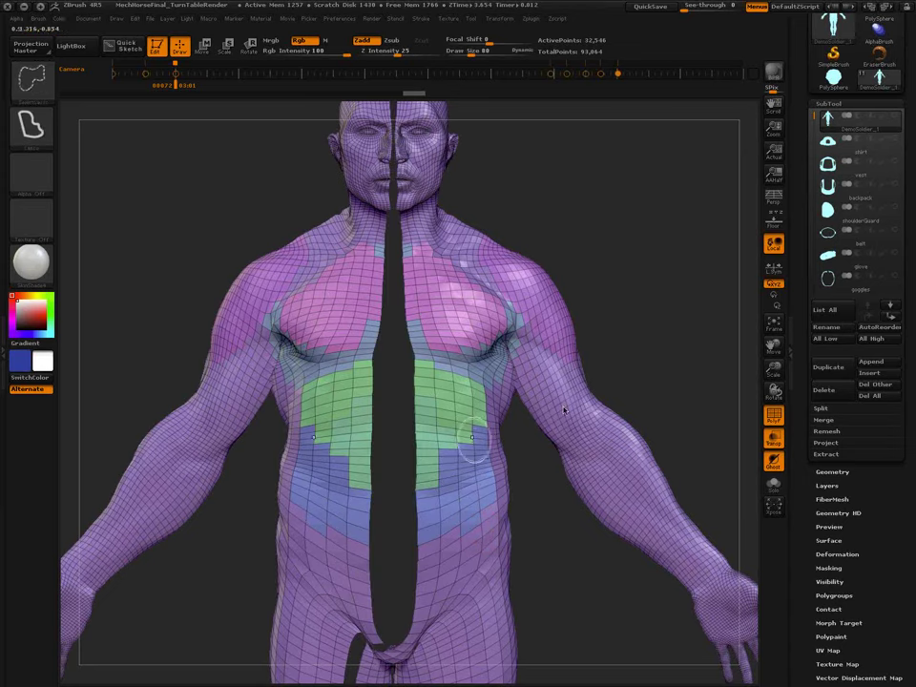
pyautogui.keyDown('ctrl'); pyautogui.keyDown('shift'); pyautogui.click(651, 365); pyautogui.keyUp('shift'); pyautogui.keyUp('ctrl')
pyautogui.keyDown('ctrl'); pyautogui.keyDown('shift'); pyautogui.click(433, 446); pyautogui.keyUp('shift'); pyautogui.keyUp('ctrl')
pyautogui.keyDown('ctrl'); pyautogui.keyDown('shift'); pyautogui.click(646, 383); pyautogui.keyUp('shift'); pyautogui.keyUp('ctrl')
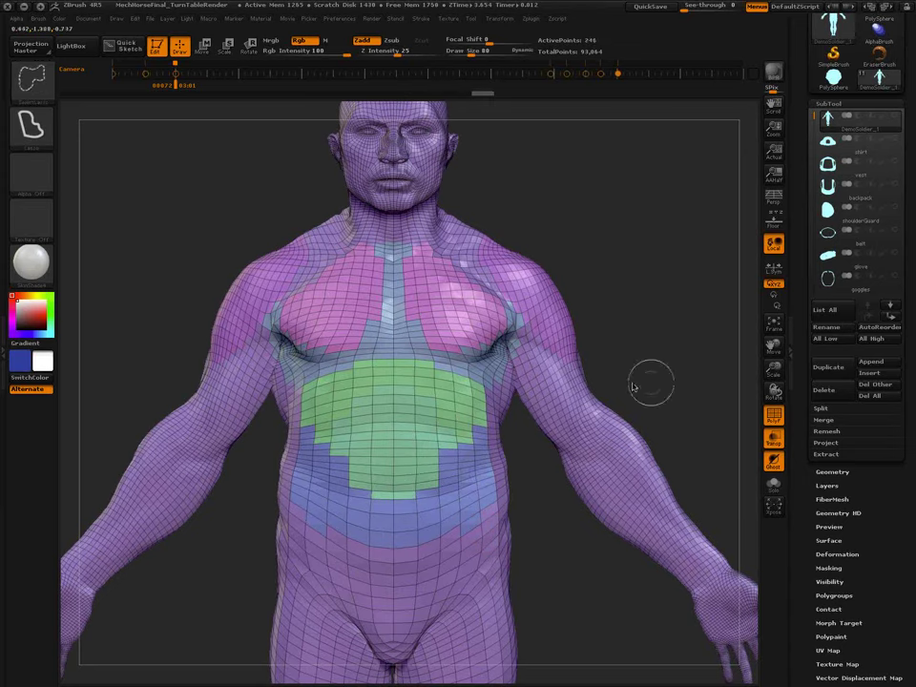
# Isolate the chest, abdomen and shoulder panel polygroups by hiding the rest of the body.
pyautogui.keyDown('ctrl'); pyautogui.moveTo(505, 507); pyautogui.dragTo(503, 473, button='right'); pyautogui.keyUp('ctrl')
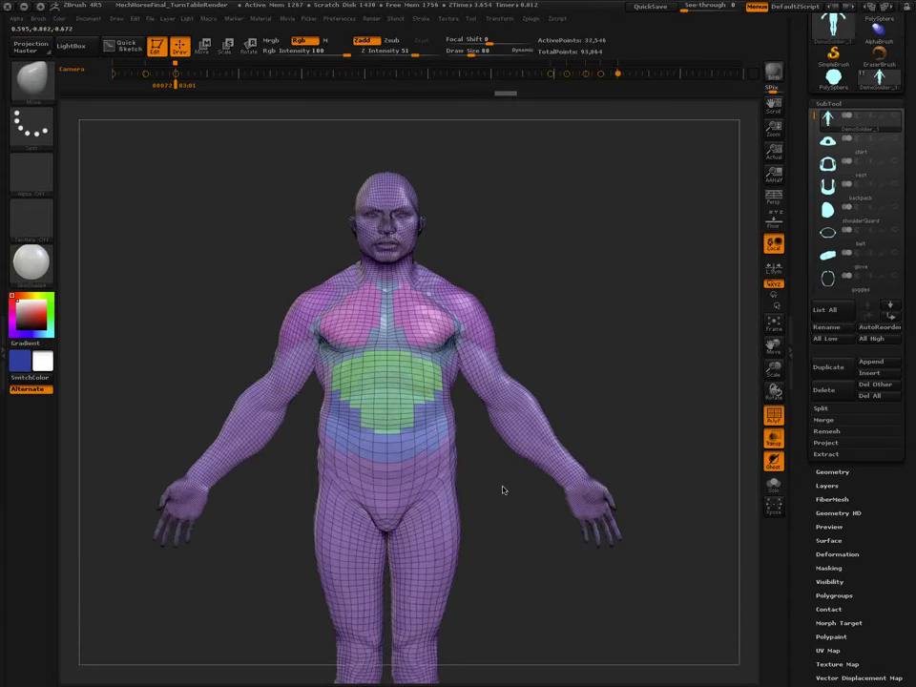
pyautogui.moveTo(503, 491); pyautogui.dragTo(503, 513)
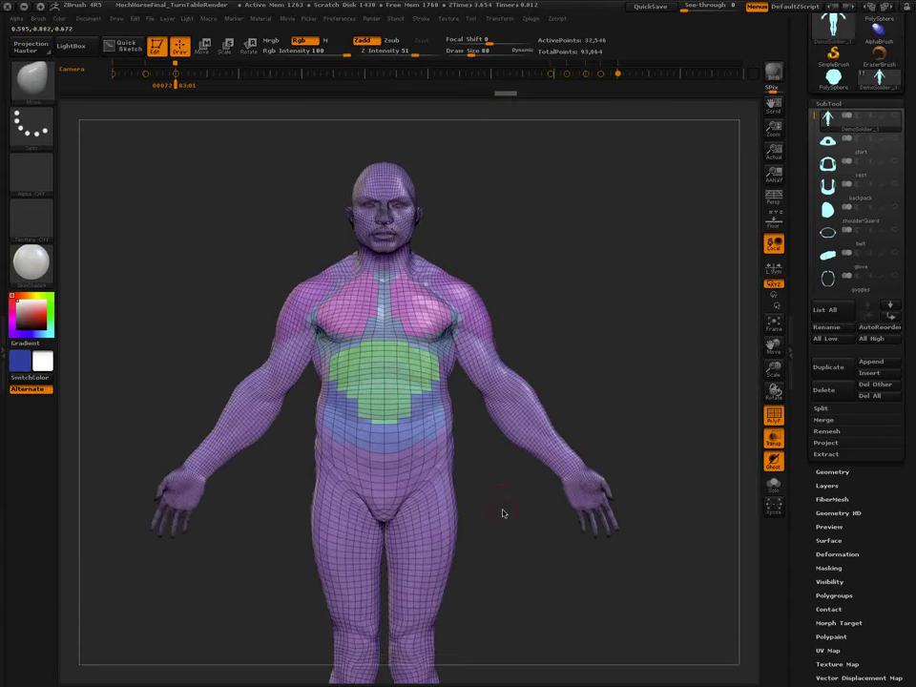
pyautogui.click(829, 104)
pyautogui.keyDown('ctrl'); pyautogui.keyDown('shift'); pyautogui.click(530, 415); pyautogui.keyUp('shift'); pyautogui.keyUp('ctrl')
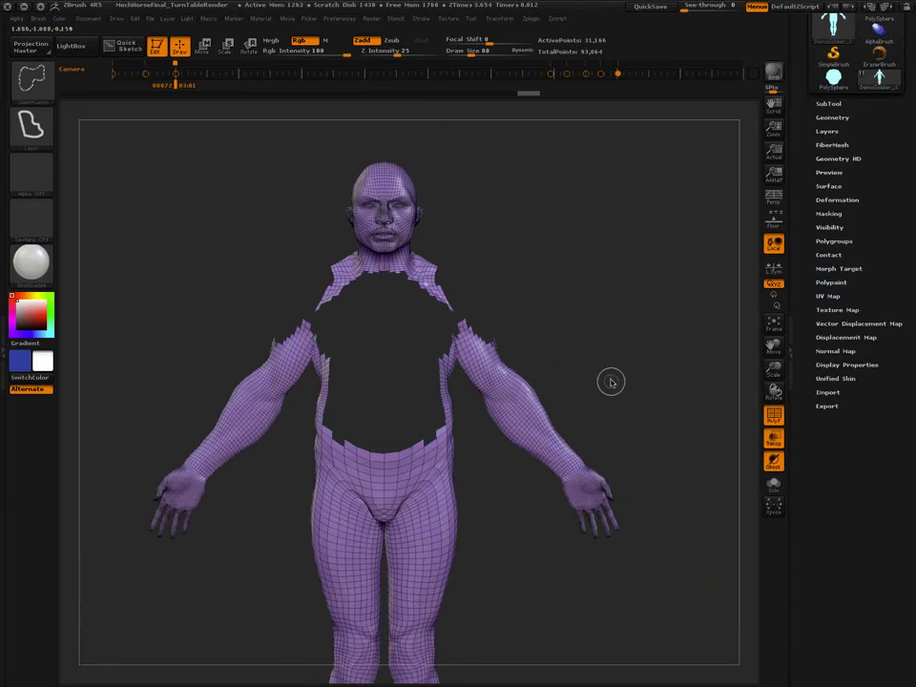
pyautogui.keyDown('ctrl'); pyautogui.keyDown('shift'); pyautogui.click(624, 385); pyautogui.keyUp('shift'); pyautogui.keyUp('ctrl')
pyautogui.moveTo(624, 385); pyautogui.dragTo(558, 453)
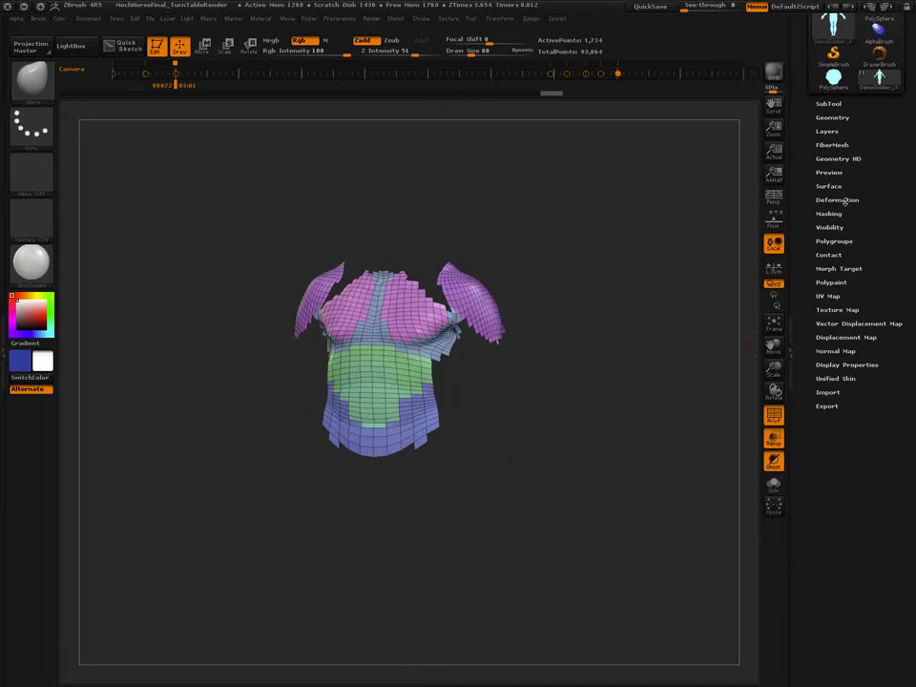
# Enable Append in the Panel Loops options, trying Elevation at -100 and setting it back to 100.
pyautogui.click(832, 117)
pyautogui.click(869, 325)
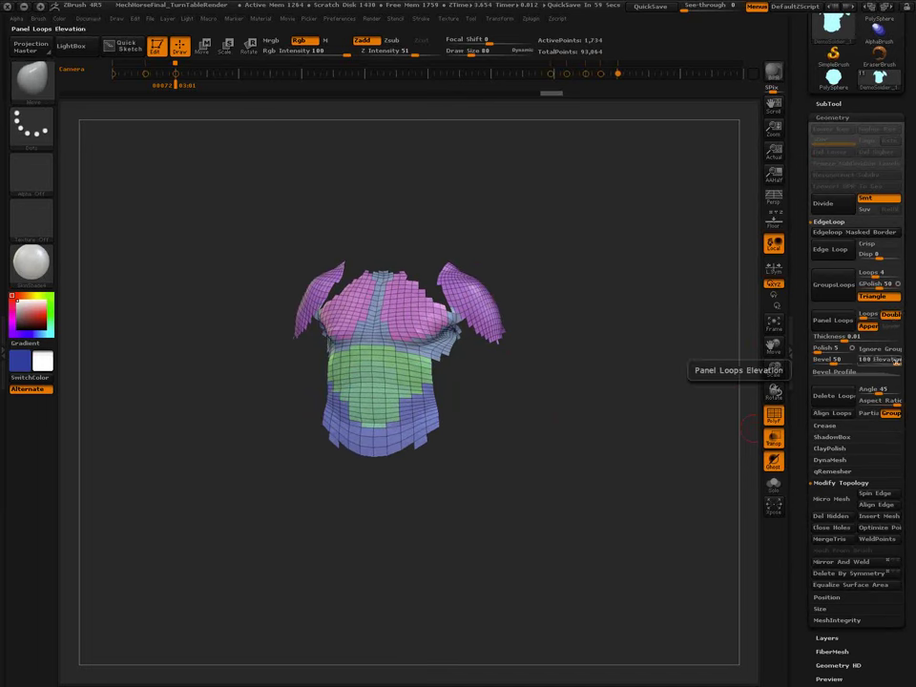
pyautogui.moveTo(507, 306); pyautogui.dragTo(497, 305)
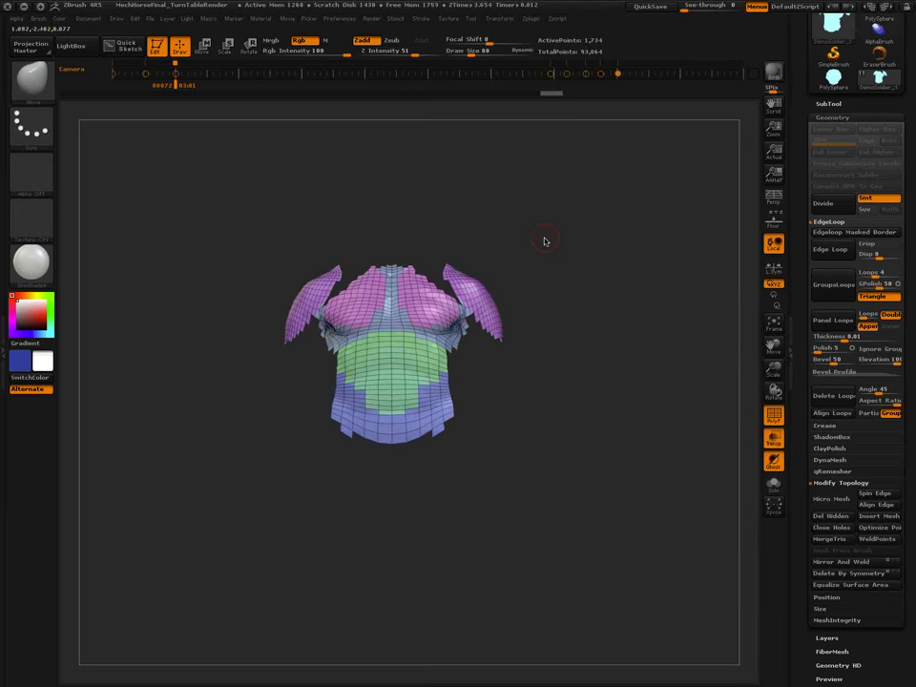
pyautogui.moveTo(518, 279); pyautogui.dragTo(499, 303)
pyautogui.moveTo(690, 425); pyautogui.dragTo(501, 298)
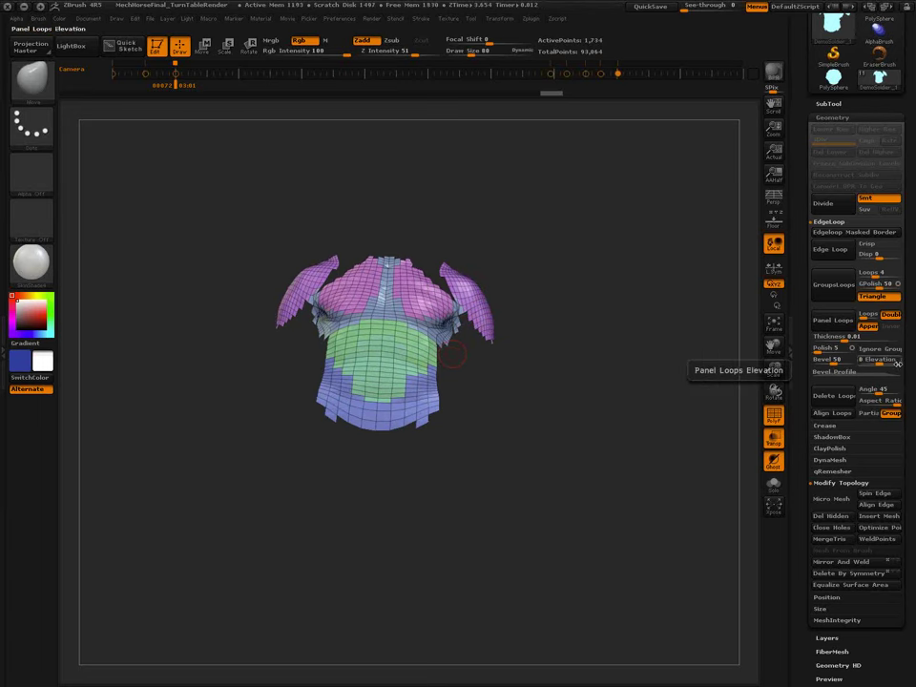
pyautogui.moveTo(895, 361); pyautogui.dragTo(858, 362)
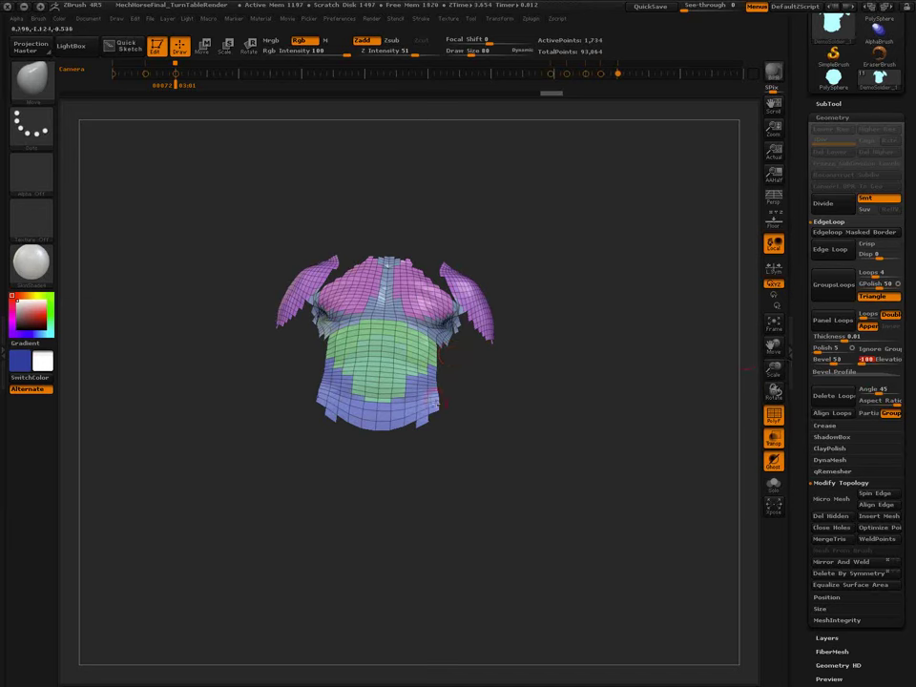
pyautogui.moveTo(859, 361); pyautogui.dragTo(901, 364)
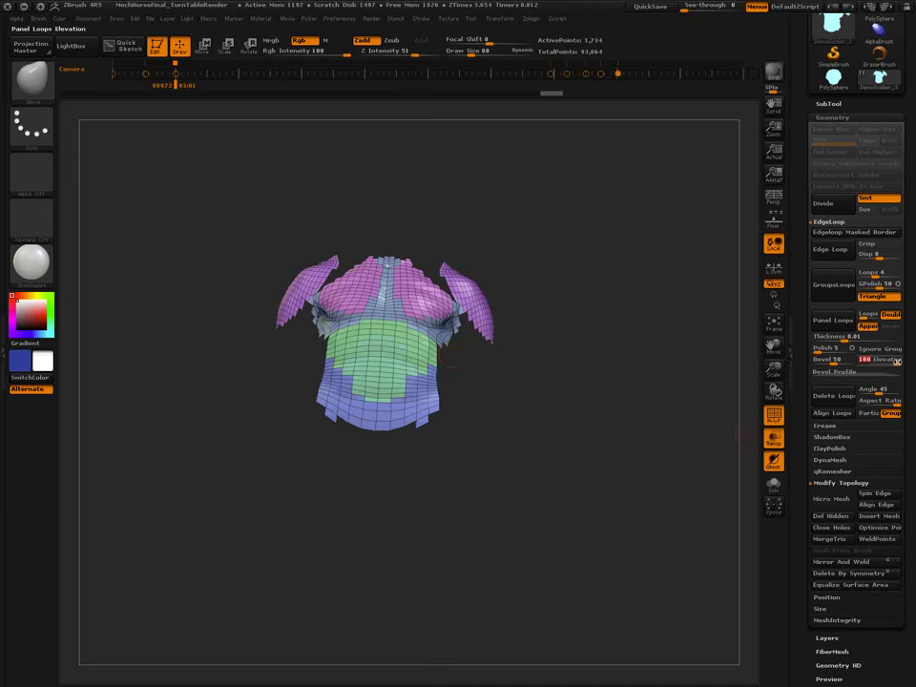
# Set Panel Loops Thickness to 0.0602, generate the panels from the visible torso polygroups, and show the whole body without PolyFrame.
pyautogui.moveTo(838, 338); pyautogui.dragTo(855, 339)
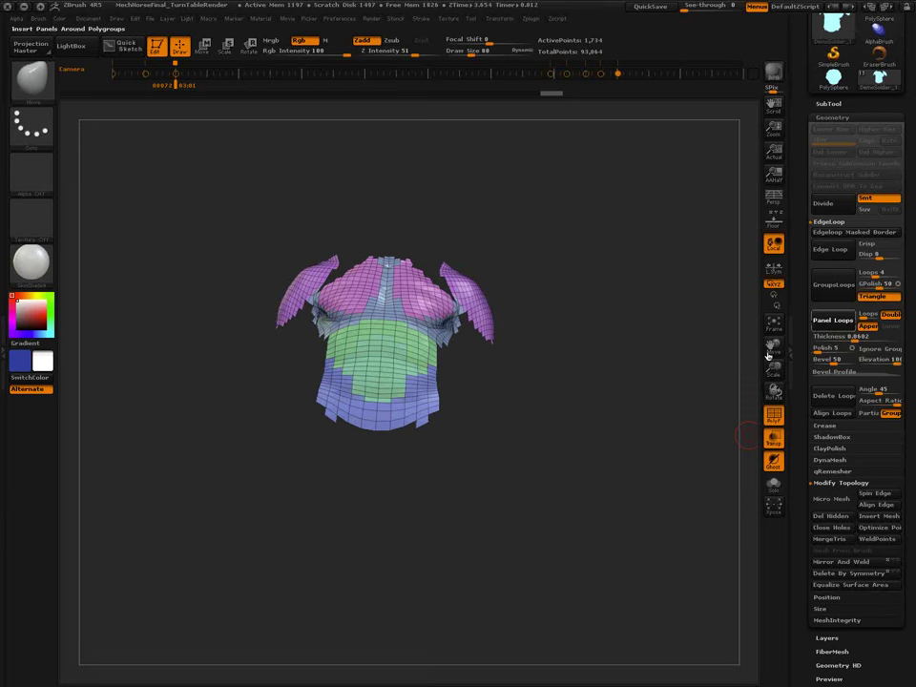
pyautogui.moveTo(504, 504)
pyautogui.mouseDown()
pyautogui.moveTo(481, 505)
pyautogui.moveTo(538, 503)
pyautogui.moveTo(519, 499)
pyautogui.mouseUp()
pyautogui.moveTo(628, 398)
pyautogui.mouseDown()
pyautogui.moveTo(636, 389)
pyautogui.moveTo(626, 390)
pyautogui.moveTo(648, 395)
pyautogui.moveTo(610, 393)
pyautogui.mouseUp()
pyautogui.hotkey('shift', 'f')
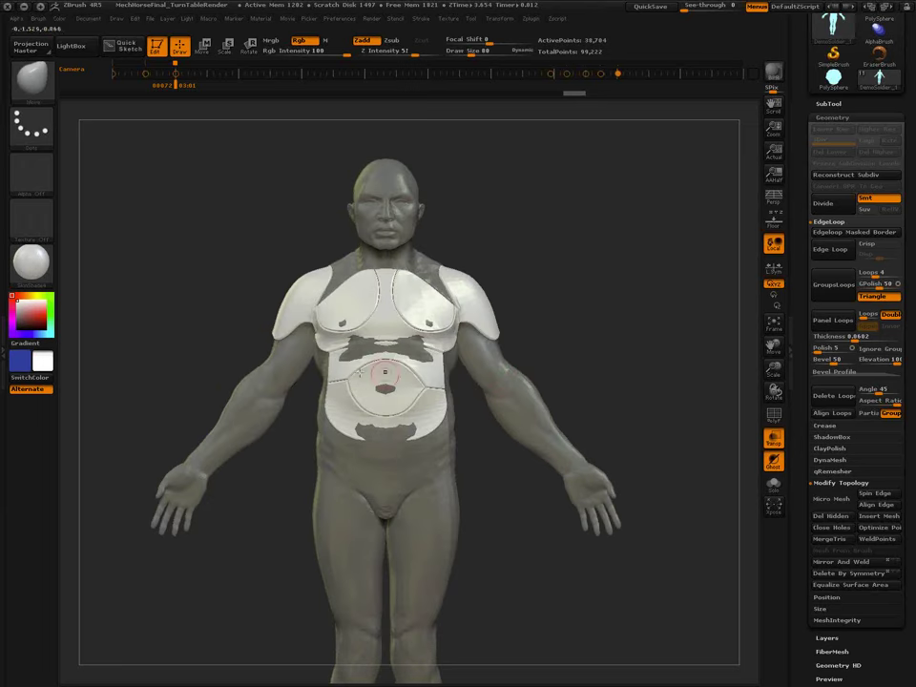
# Choose the Move Topological brush and set its draw size to 210.
pyautogui.press('s')
pyautogui.moveTo(149, 254); pyautogui.dragTo(149, 253)
pyautogui.press('b')
pyautogui.press('m')
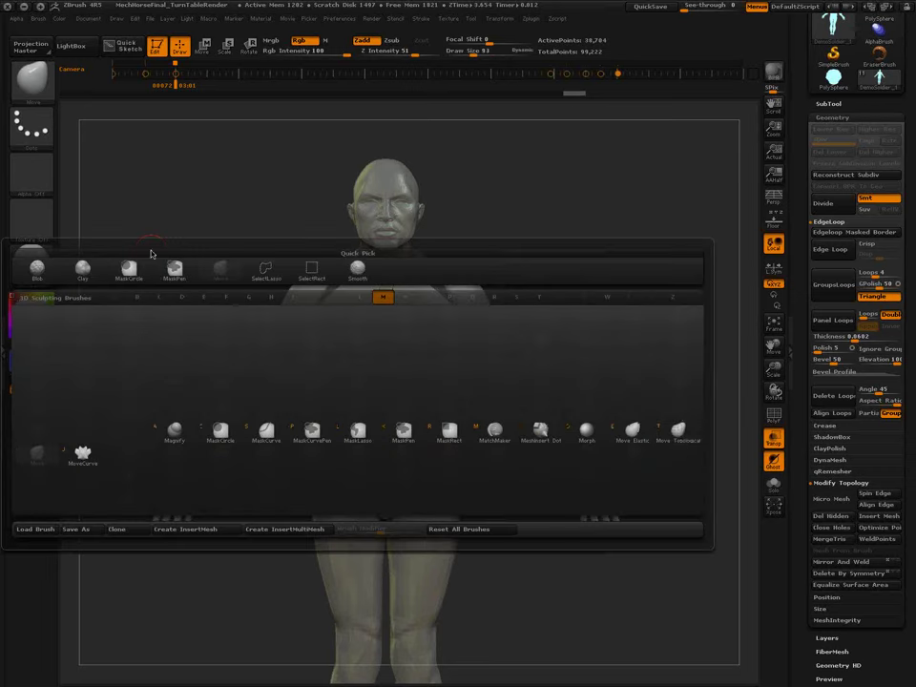
pyautogui.click(678, 435)
pyautogui.press('s')
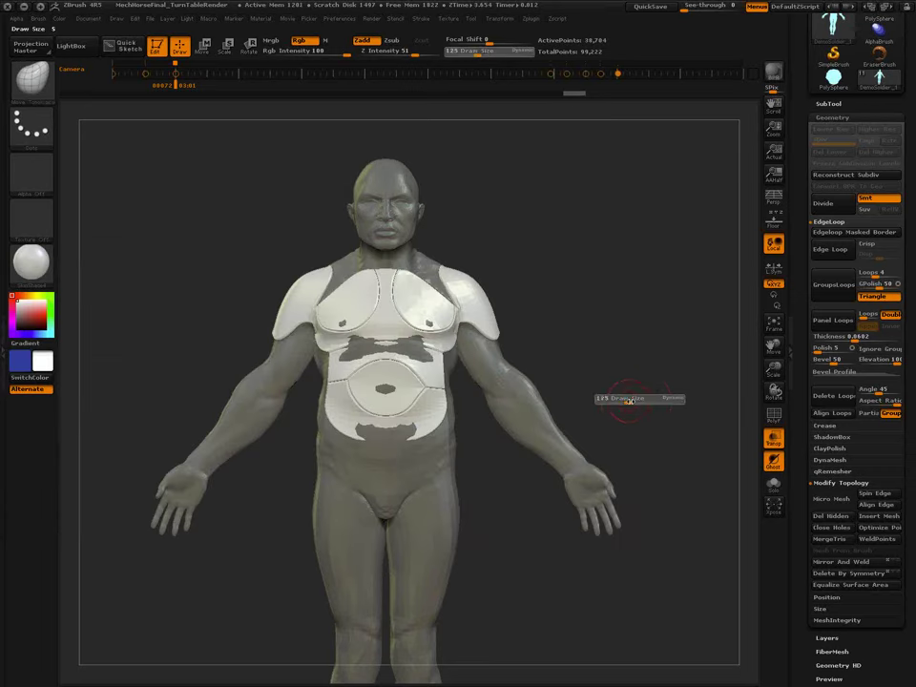
pyautogui.moveTo(636, 402); pyautogui.dragTo(637, 401)
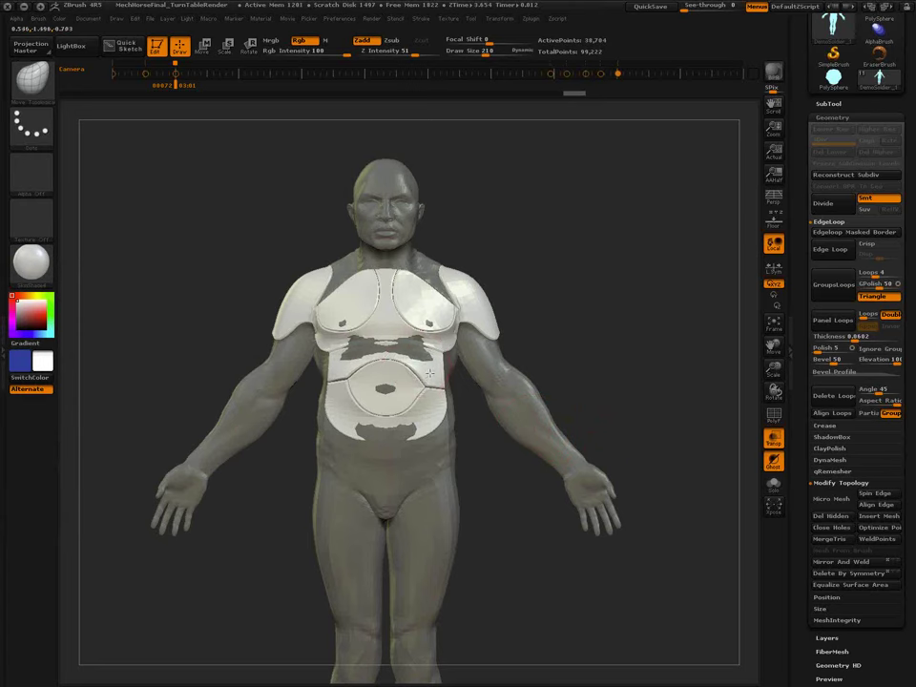
# Enlarge the draw size to 287 and pull the chest and abdomen panels into shape with Move Topological.
pyautogui.moveTo(411, 373); pyautogui.dragTo(463, 369, button='right')
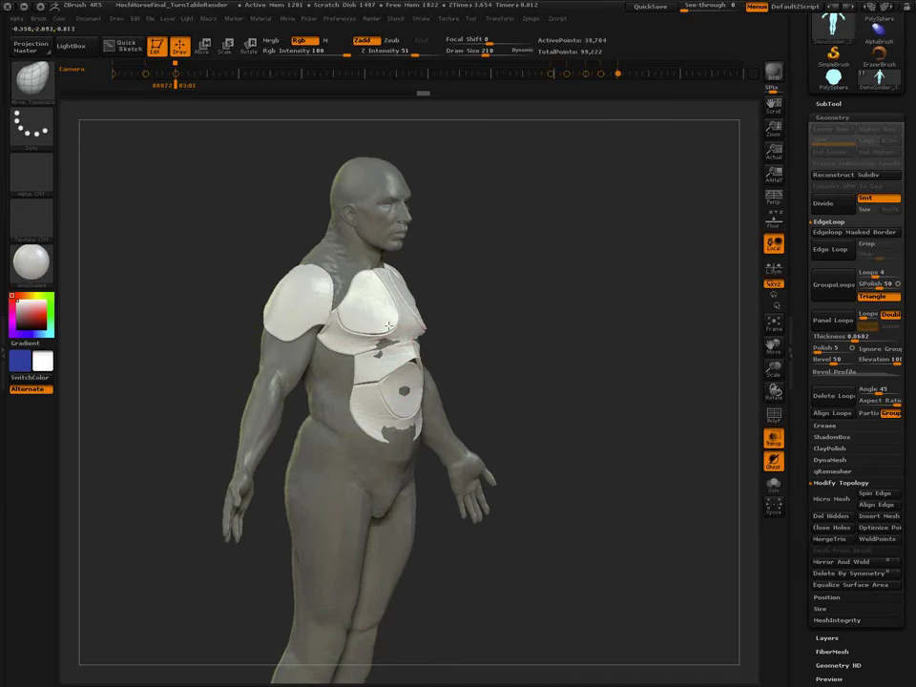
pyautogui.press('s')
pyautogui.moveTo(388, 325); pyautogui.dragTo(394, 330)
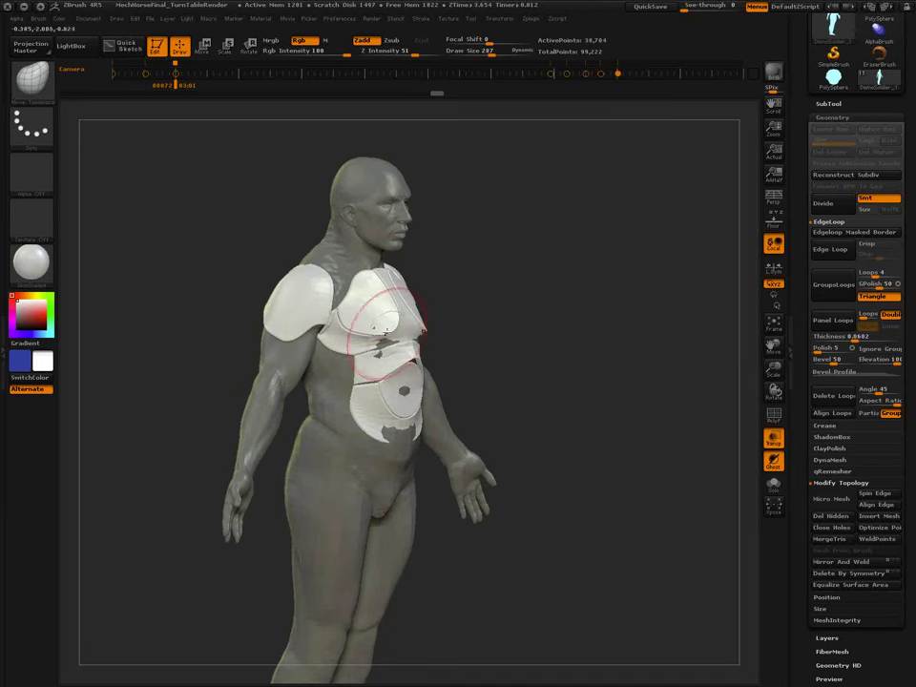
pyautogui.moveTo(520, 329); pyautogui.dragTo(370, 316)
pyautogui.moveTo(458, 310); pyautogui.dragTo(465, 309)
pyautogui.moveTo(523, 377); pyautogui.dragTo(571, 370)
pyautogui.moveTo(498, 398)
pyautogui.mouseDown()
pyautogui.moveTo(489, 381)
pyautogui.moveTo(459, 412)
pyautogui.mouseUp()
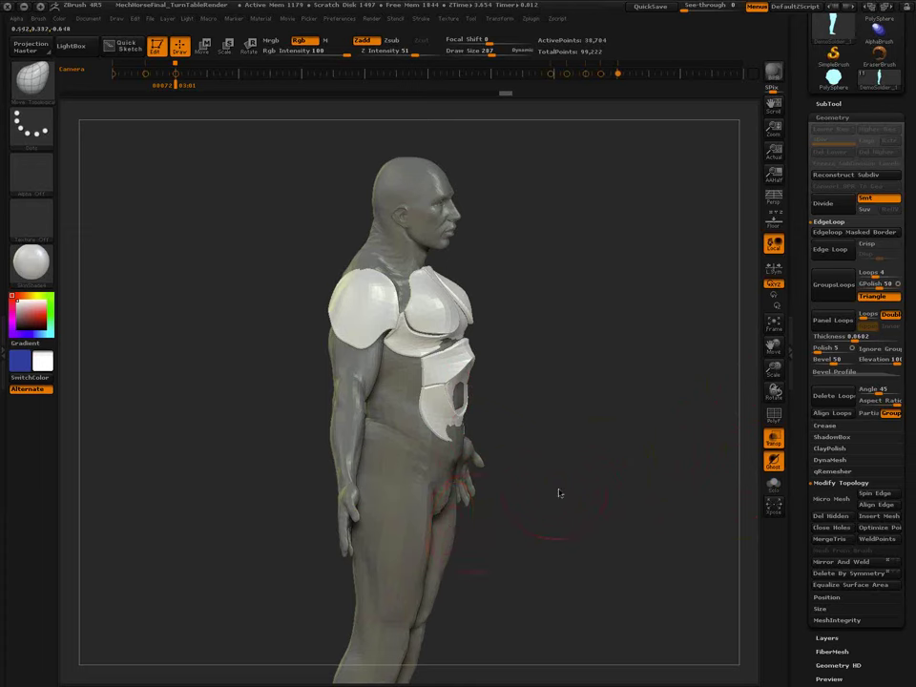
# Clear the mask from the body, isolate the armour panels to check them, and restore full visibility.
pyautogui.keyDown('ctrl'); pyautogui.moveTo(565, 473); pyautogui.dragTo(625, 571); pyautogui.keyUp('ctrl')
pyautogui.keyDown('ctrl'); pyautogui.keyDown('shift'); pyautogui.click(439, 533); pyautogui.keyUp('shift'); pyautogui.keyUp('ctrl')
pyautogui.keyDown('ctrl'); pyautogui.keyDown('shift'); pyautogui.moveTo(548, 506); pyautogui.dragTo(536, 450); pyautogui.keyUp('shift'); pyautogui.keyUp('ctrl')
pyautogui.keyDown('ctrl'); pyautogui.keyDown('shift'); pyautogui.click(460, 406); pyautogui.keyUp('shift'); pyautogui.keyUp('ctrl')
pyautogui.moveTo(487, 417)
pyautogui.mouseDown()
pyautogui.moveTo(460, 430)
pyautogui.moveTo(524, 480)
pyautogui.mouseUp()
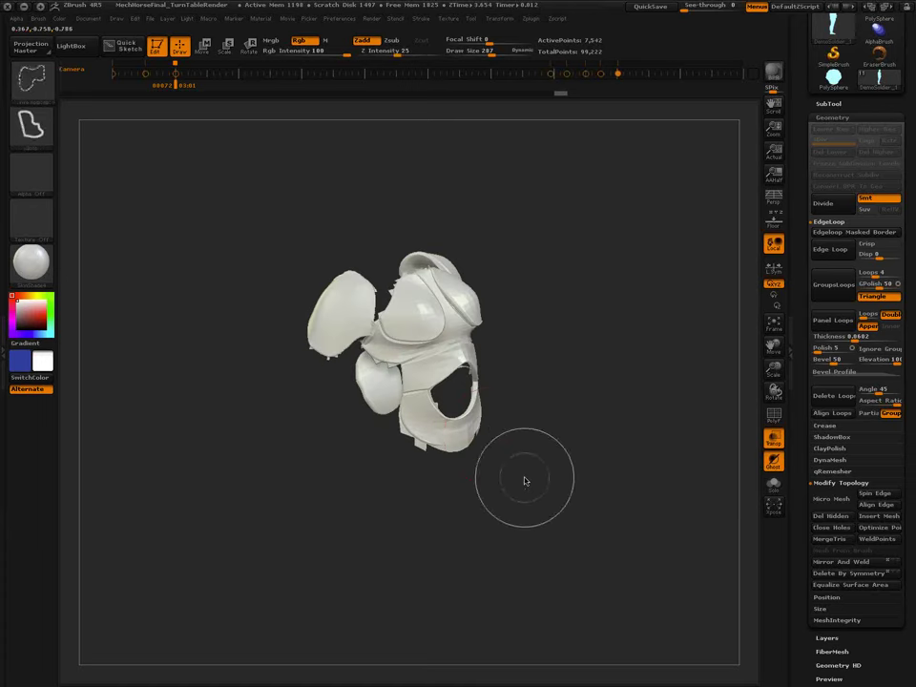
pyautogui.keyDown('ctrl'); pyautogui.keyDown('shift'); pyautogui.click(524, 480); pyautogui.keyUp('shift'); pyautogui.keyUp('ctrl')
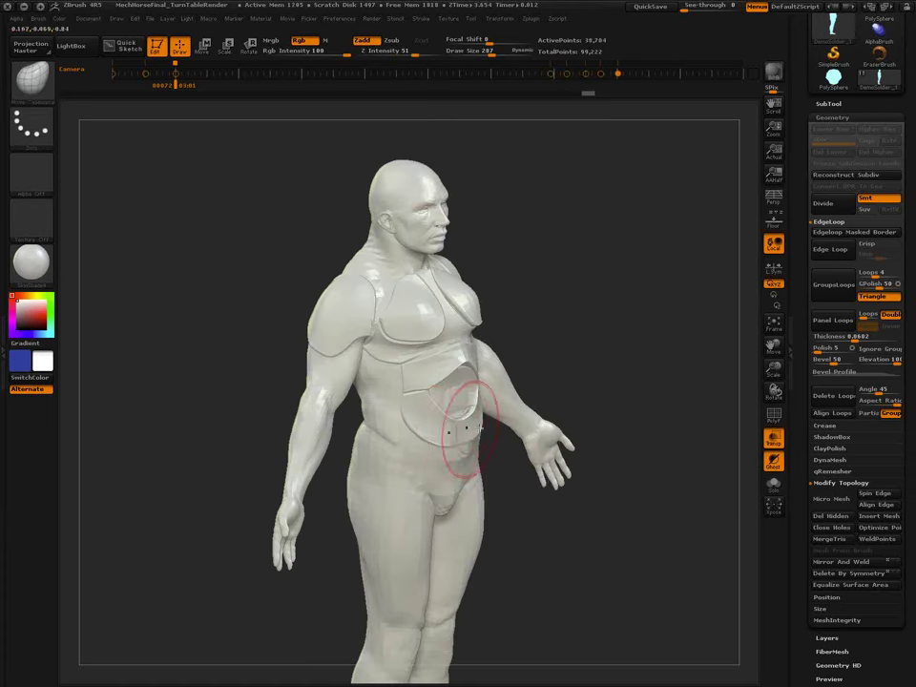
# Reshape the upper abdomen panel on the unmasked body using Move Topological, and check it from several angles.
pyautogui.moveTo(605, 395); pyautogui.dragTo(619, 386)
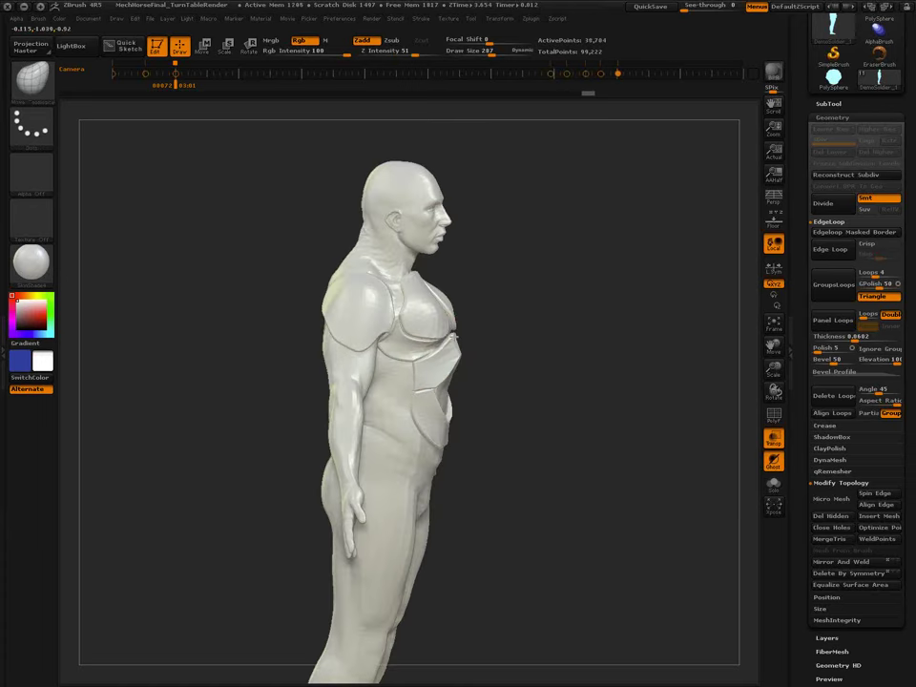
pyautogui.moveTo(434, 358); pyautogui.dragTo(435, 373)
pyautogui.moveTo(601, 377); pyautogui.dragTo(434, 369)
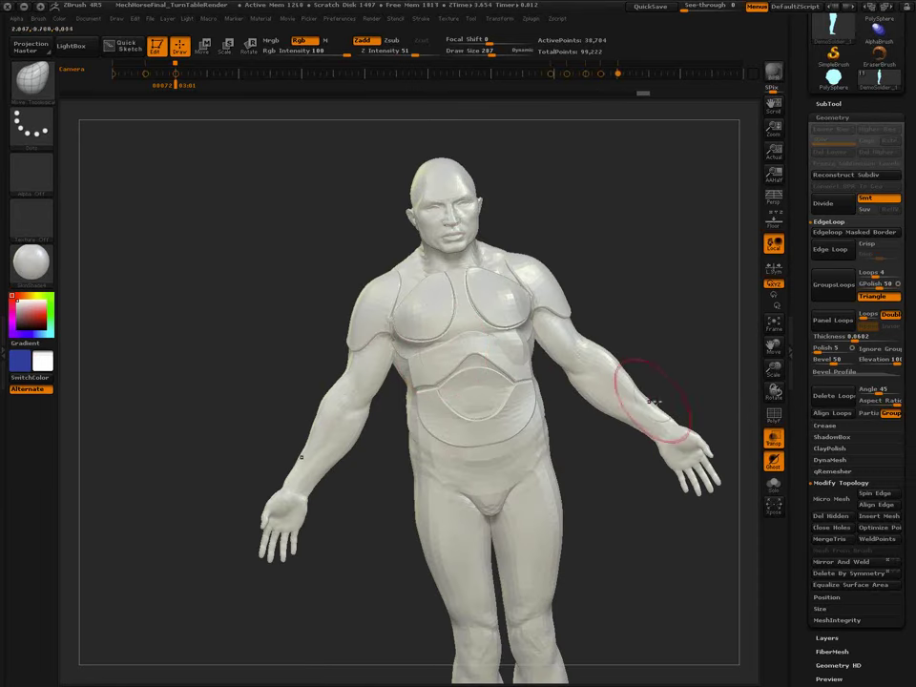
pyautogui.moveTo(609, 501)
pyautogui.keyDown('shift'); pyautogui.mouseDown()
pyautogui.moveTo(605, 526)
pyautogui.moveTo(668, 523)
pyautogui.mouseUp(); pyautogui.keyUp('shift')
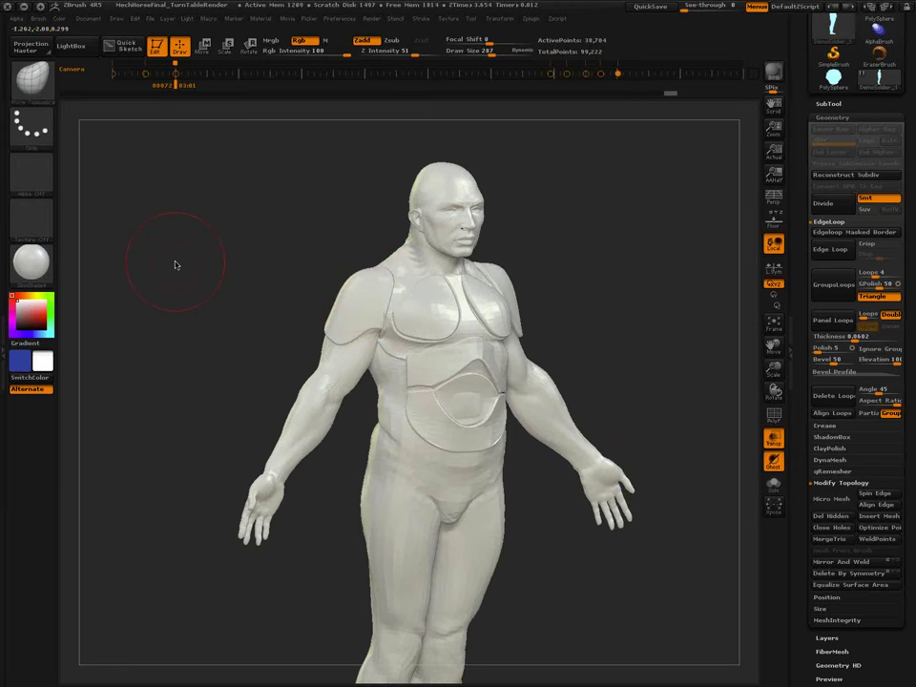
# Switch to the standard Move brush, enable Topological auto masking for it, and set the draw size to 151.
pyautogui.press('b')
pyautogui.press('m')
pyautogui.press('v')
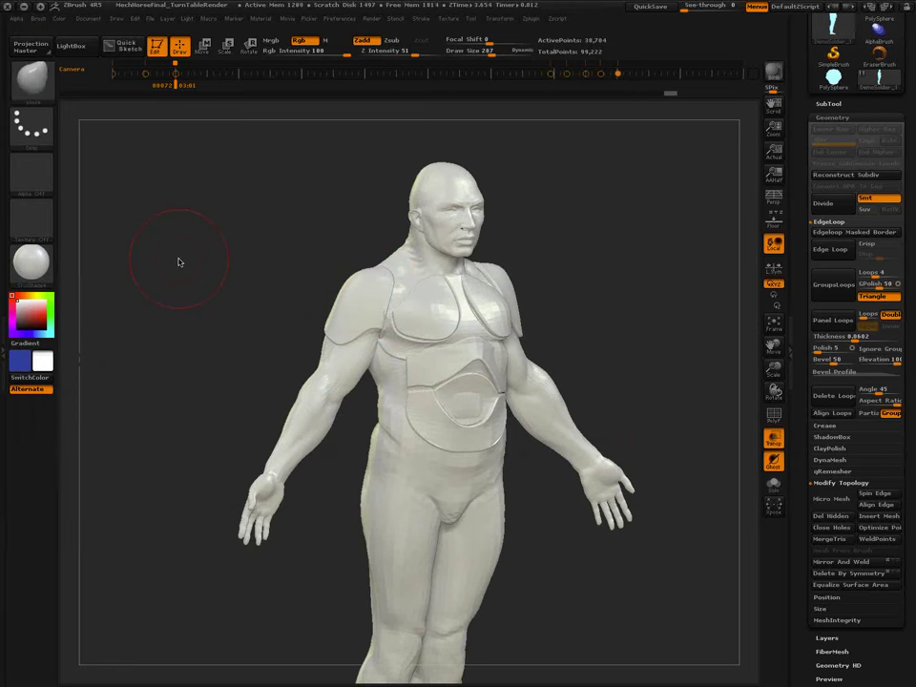
pyautogui.click(38, 19)
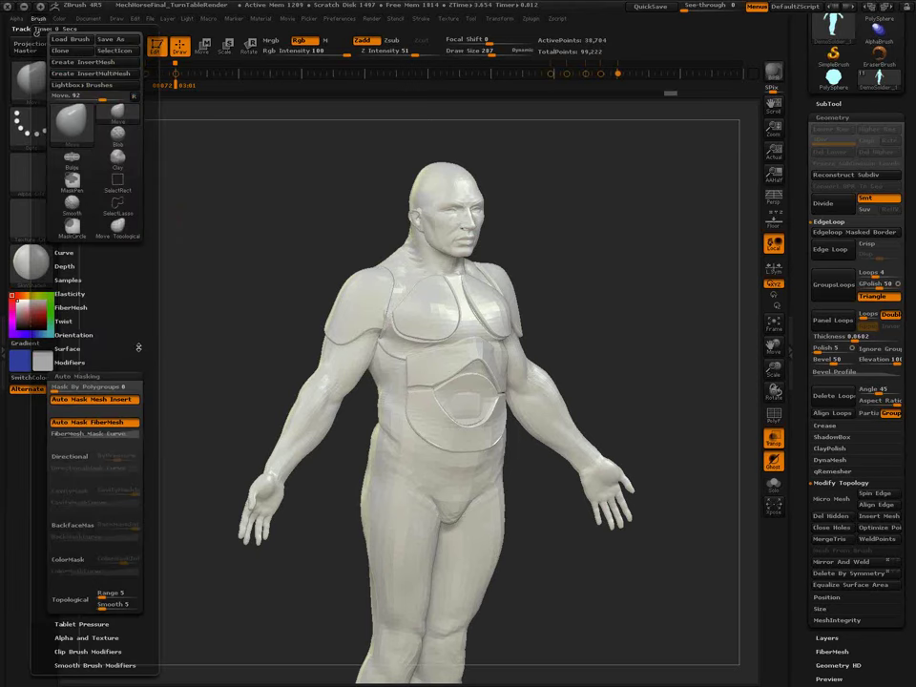
pyautogui.scroll(-5, 91, 351)
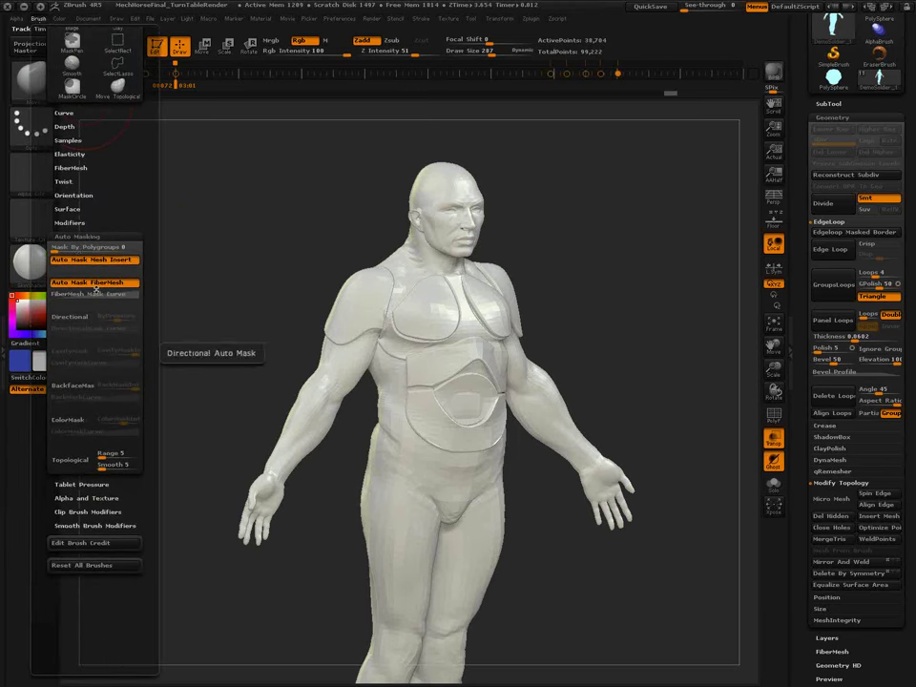
pyautogui.click(76, 462)
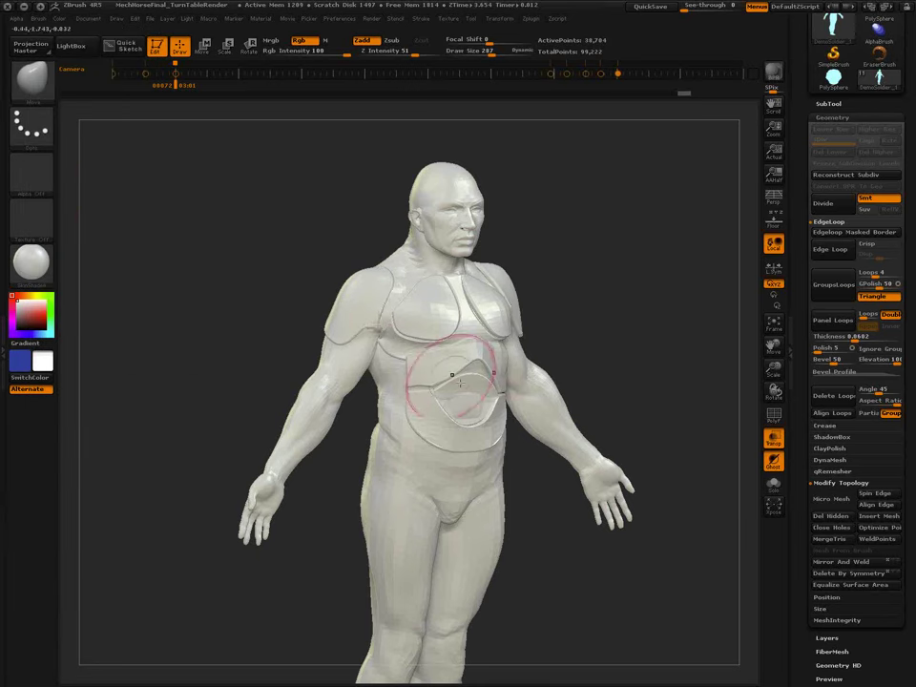
pyautogui.press('s')
pyautogui.moveTo(644, 388); pyautogui.dragTo(635, 388)
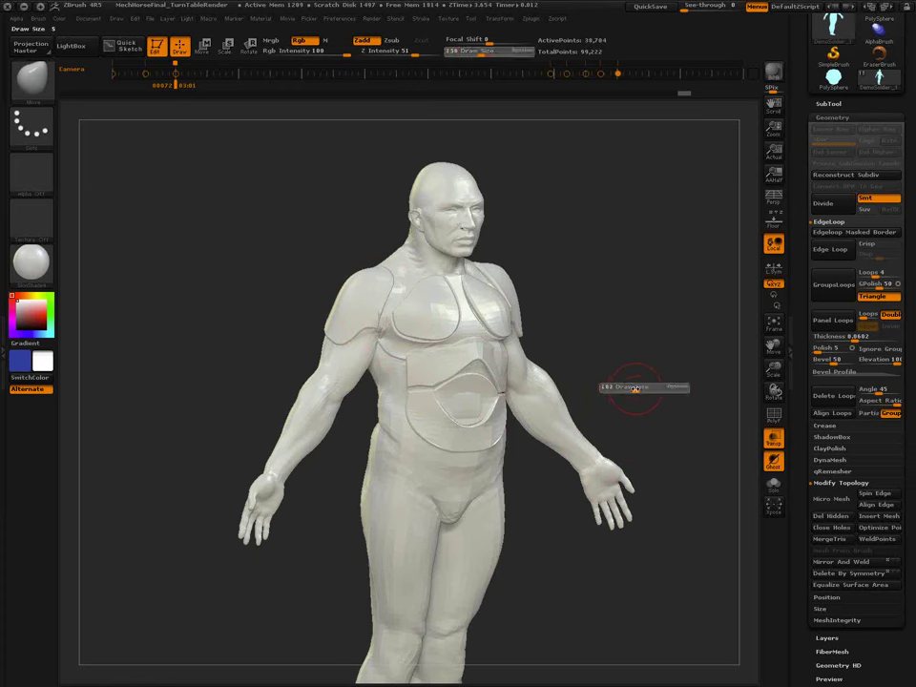
# Load the Dog model from LightBox, set the draw size to 55, and subdivide the dog twice.
pyautogui.press(',')
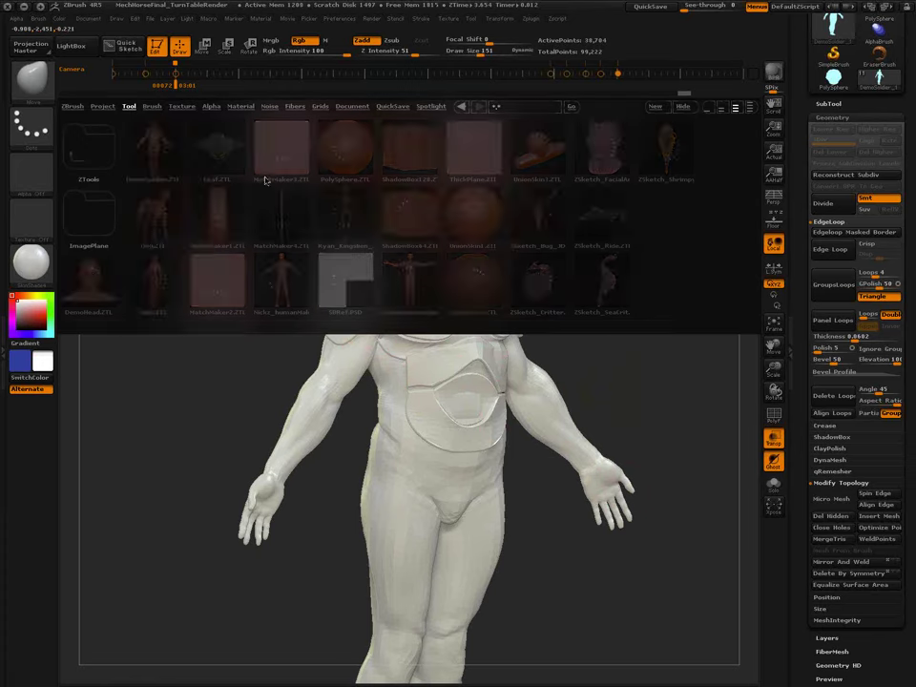
pyautogui.doubleClick(152, 214)
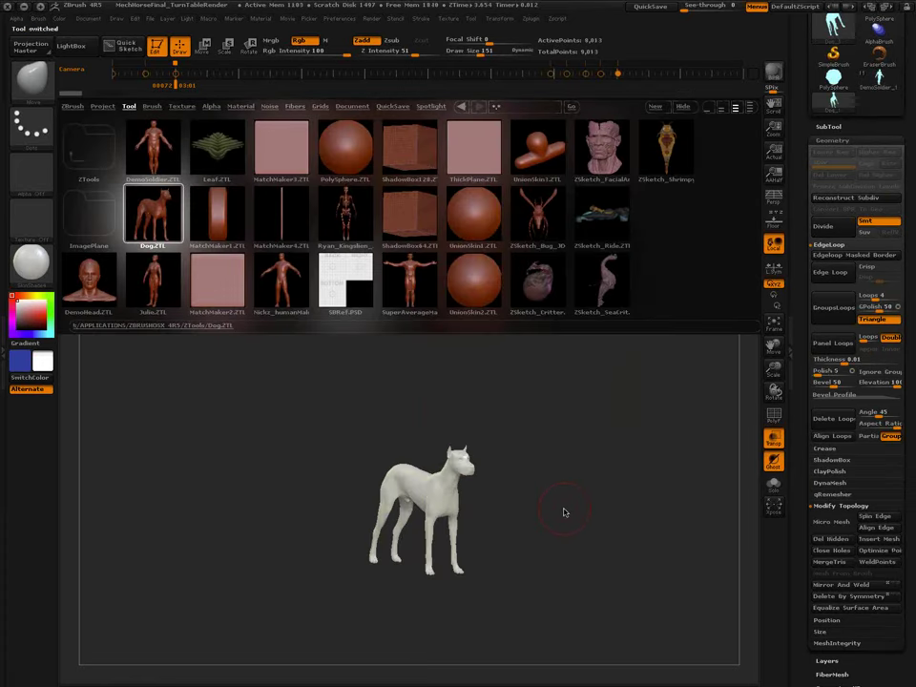
pyautogui.press(',')
pyautogui.keyDown('alt'); pyautogui.moveTo(471, 555); pyautogui.dragTo(513, 551, button='right'); pyautogui.keyUp('alt')
pyautogui.moveTo(505, 477); pyautogui.dragTo(570, 475, button='right')
pyautogui.press('s')
pyautogui.moveTo(569, 475)
pyautogui.mouseDown()
pyautogui.moveTo(556, 476)
pyautogui.moveTo(576, 488)
pyautogui.moveTo(578, 480)
pyautogui.mouseUp()
pyautogui.hotkey('ctrl', 'd')
pyautogui.hotkey('ctrl', 'd')
# Set up the Standard brush for painting red without sculpting, with Topological auto masking enabled.
pyautogui.press('b')
pyautogui.press('s')
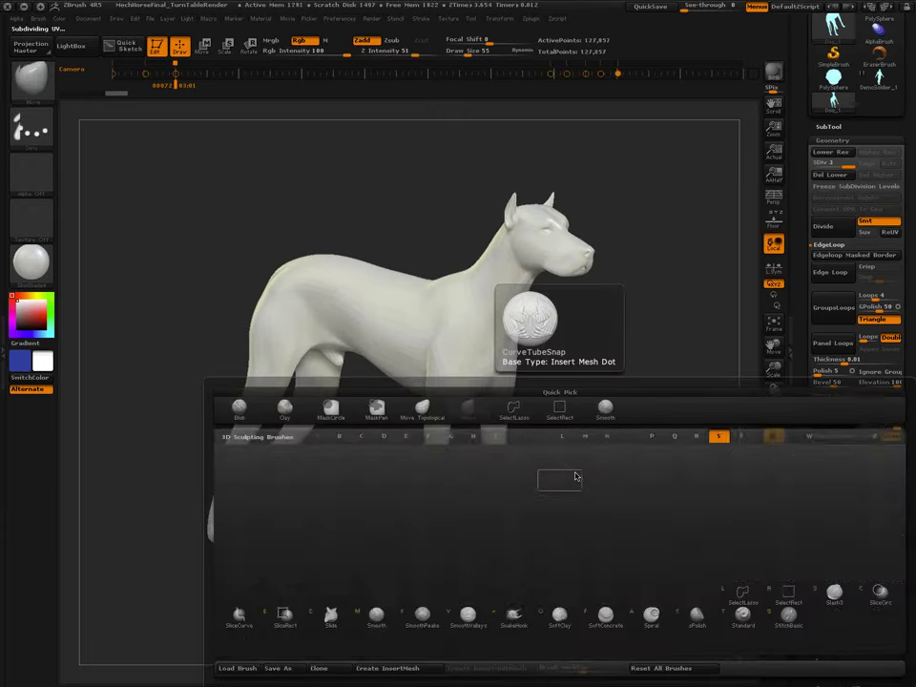
pyautogui.press('t')
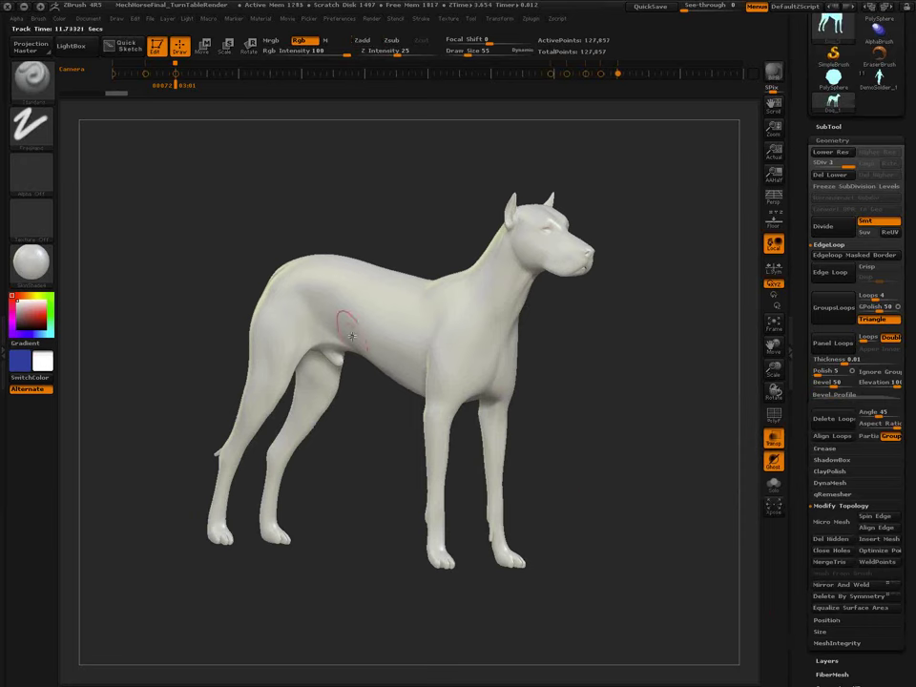
pyautogui.click(58, 19)
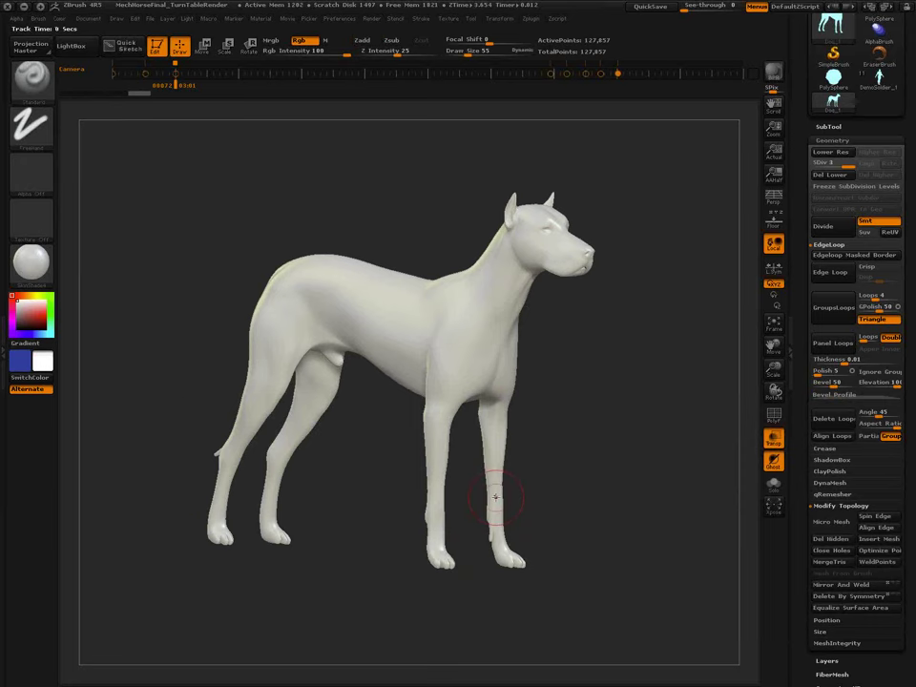
pyautogui.moveTo(35, 315); pyautogui.dragTo(164, 312)
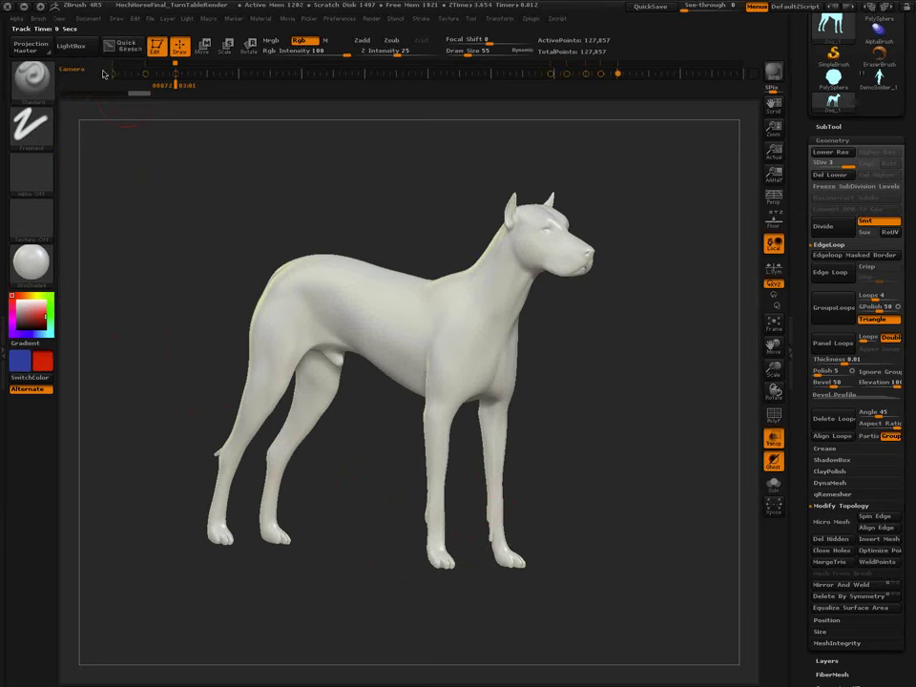
pyautogui.click(38, 18)
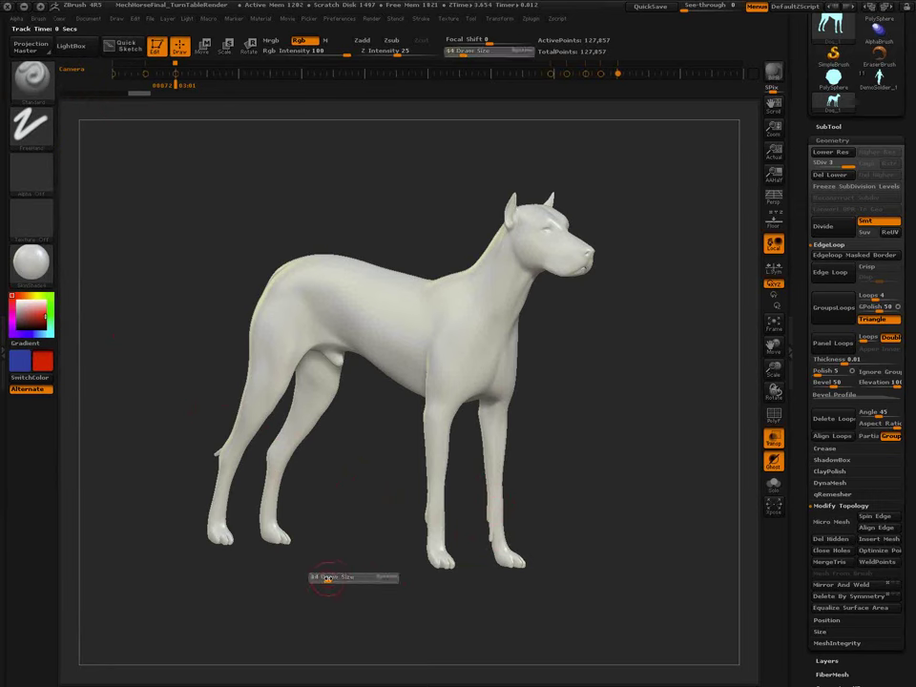
# Paint a red patch on the dog's flank at draw size 37, and repaint it larger at draw size 52.
pyautogui.moveTo(376, 466); pyautogui.dragTo(356, 323)
pyautogui.click(344, 312)
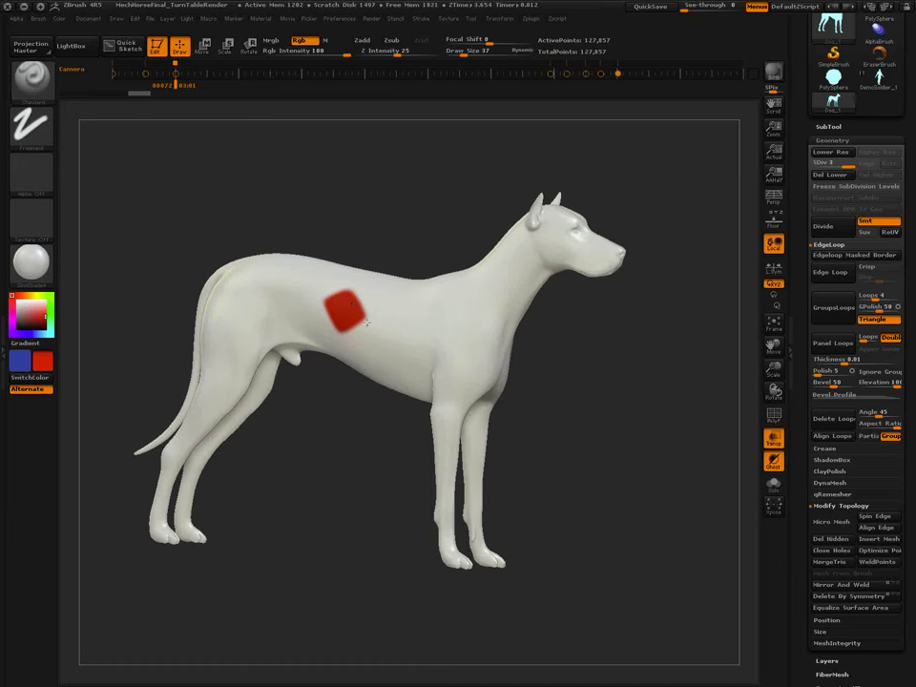
pyautogui.press('s')
pyautogui.moveTo(352, 313)
pyautogui.mouseDown()
pyautogui.moveTo(353, 299)
pyautogui.moveTo(344, 298)
pyautogui.moveTo(360, 332)
pyautogui.mouseUp()
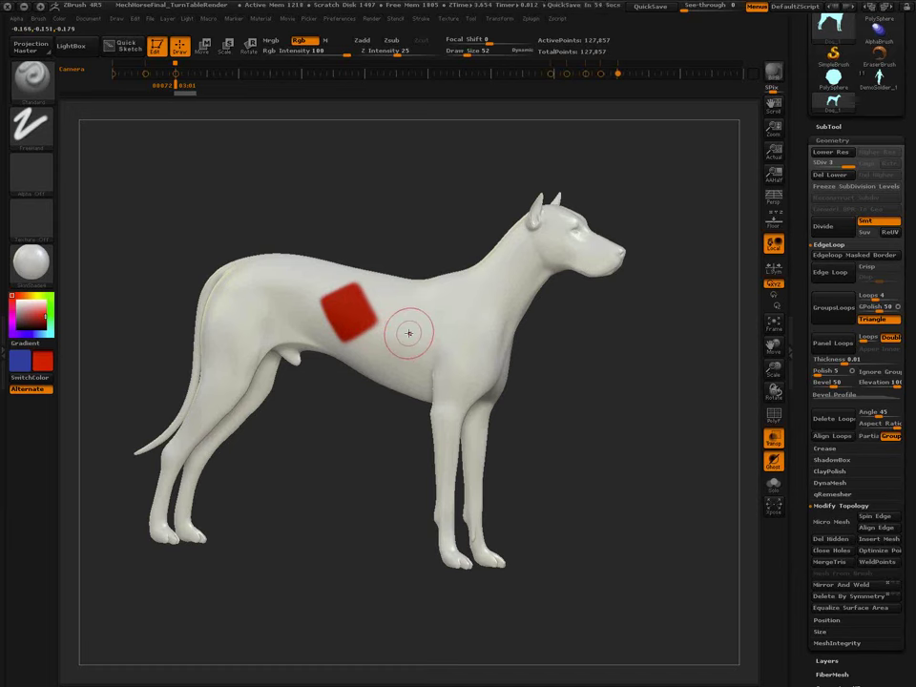
# Lower the Topological masking range and paint a smaller green patch in the centre of the red one.
pyautogui.click(35, 18)
pyautogui.scroll(-5, 143, 477)
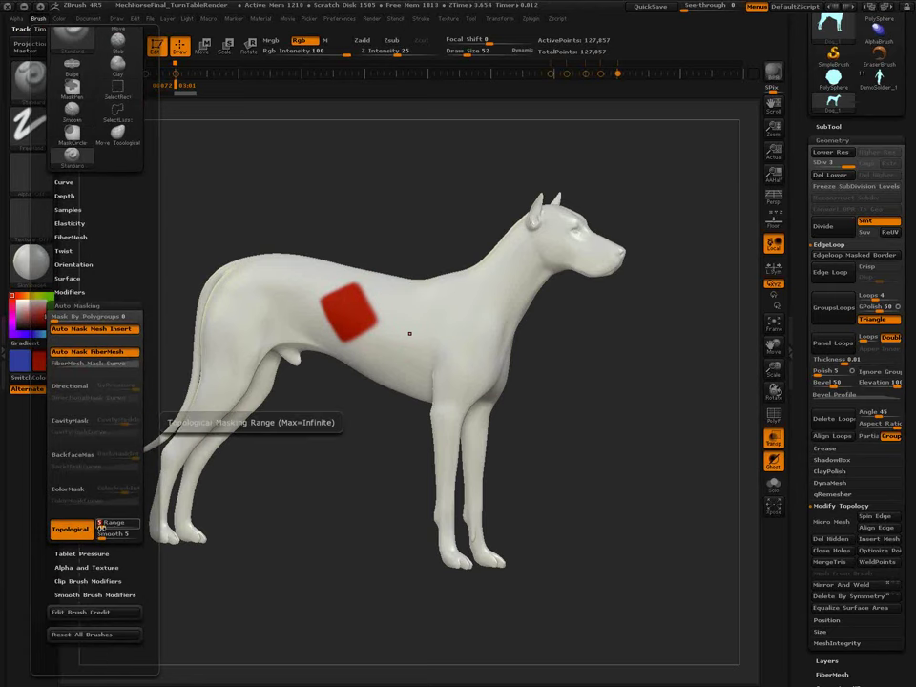
pyautogui.click(51, 297)
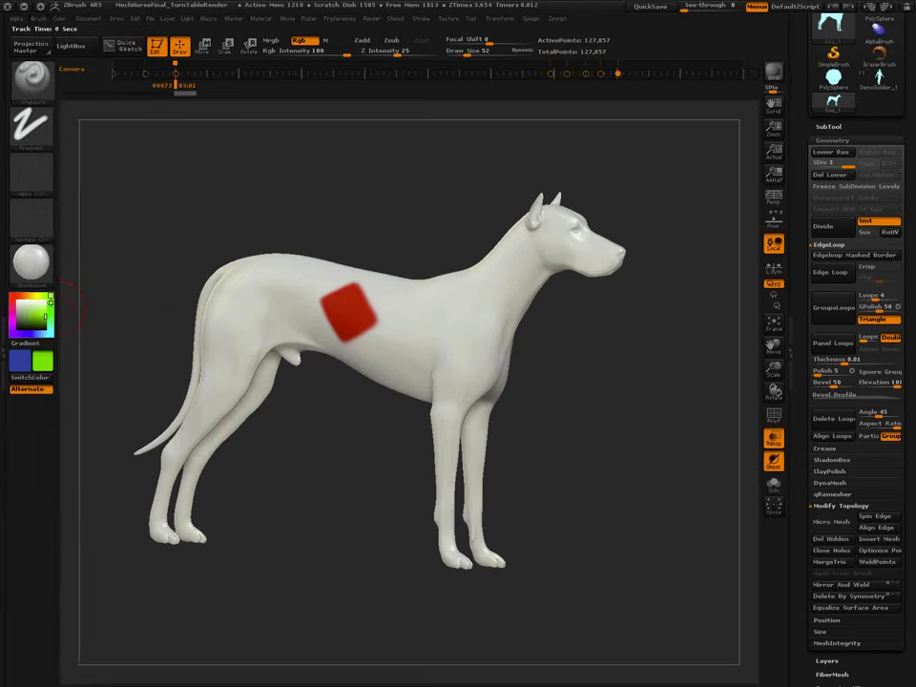
pyautogui.click(350, 315)
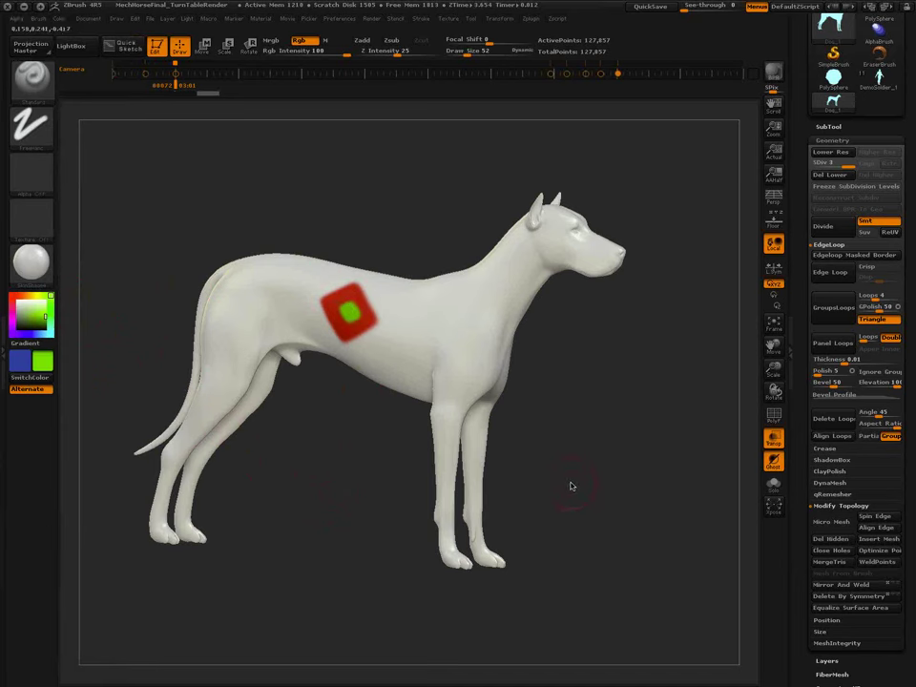
# Select the Move brush and set the draw size to 80 for reshaping the dog.
pyautogui.moveTo(612, 452)
pyautogui.keyDown('alt'); pyautogui.mouseDown()
pyautogui.moveTo(554, 477)
pyautogui.moveTo(578, 480)
pyautogui.mouseUp(); pyautogui.keyUp('alt')
pyautogui.press('b')
pyautogui.press('m')
pyautogui.press('v')
pyautogui.press('s')
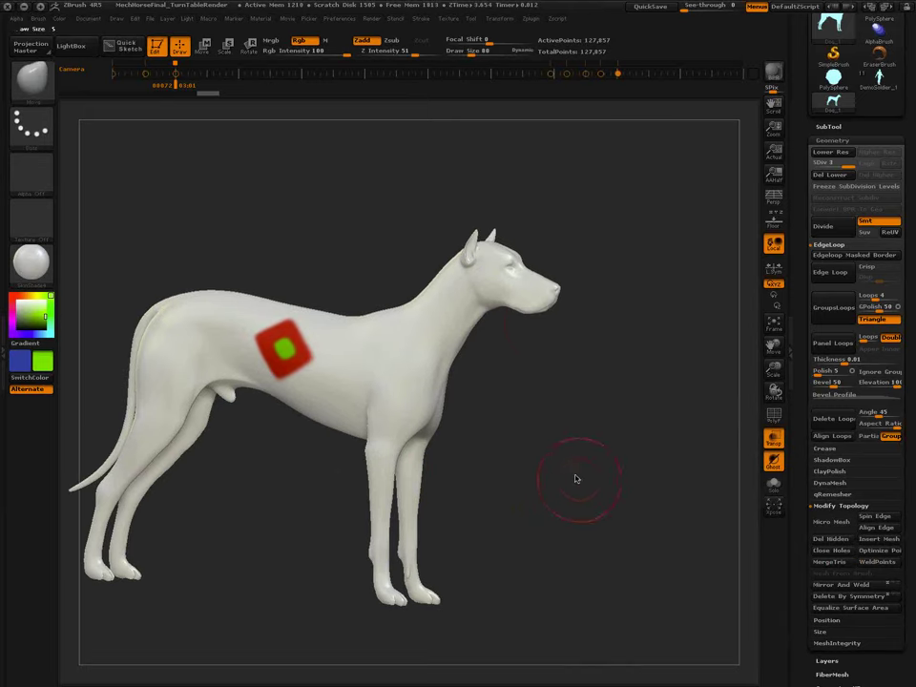
# Try pulling the dog's lower jaw down with the Move brush without topological masking, and undo it.
pyautogui.moveTo(546, 328)
pyautogui.mouseDown(button='right')
pyautogui.moveTo(556, 369)
pyautogui.moveTo(563, 355)
pyautogui.mouseUp(button='right')
pyautogui.keyDown('ctrl'); pyautogui.moveTo(538, 312); pyautogui.dragTo(557, 372, button='right'); pyautogui.keyUp('ctrl')
pyautogui.moveTo(545, 308); pyautogui.dragTo(517, 524)
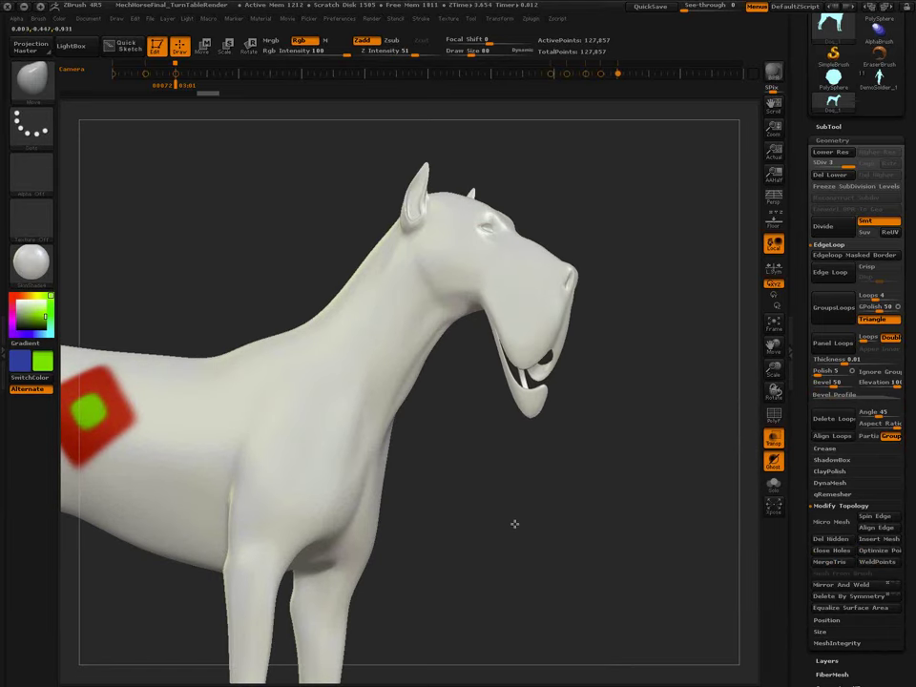
pyautogui.hotkey('ctrl', 'z')
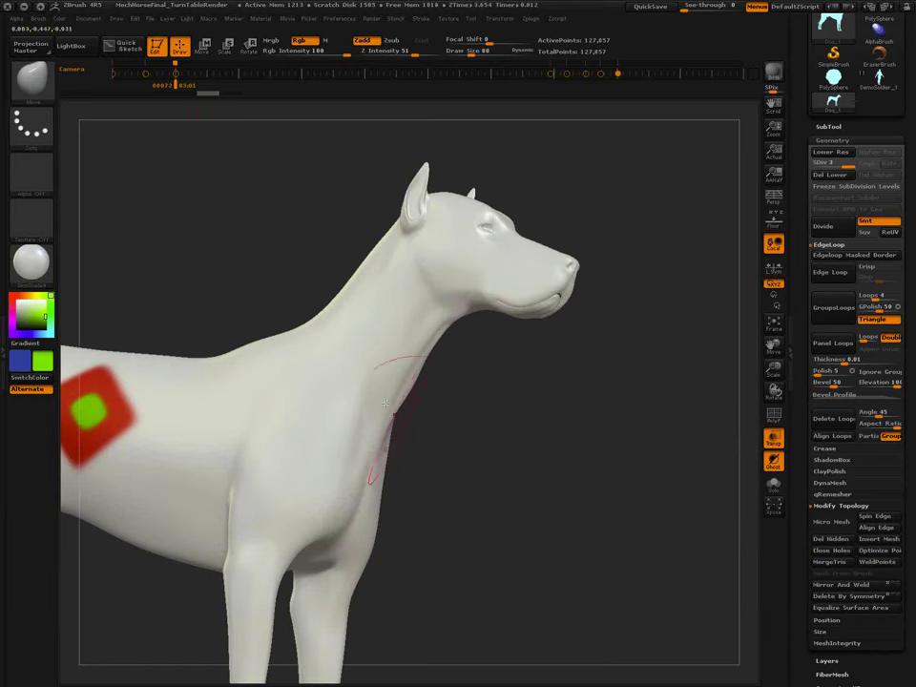
# Enable Topological auto masking with range 0.5 for the Move brush and pull the dog's lower jaw slightly open.
pyautogui.click(39, 19)
pyautogui.moveTo(148, 576); pyautogui.dragTo(147, 485)
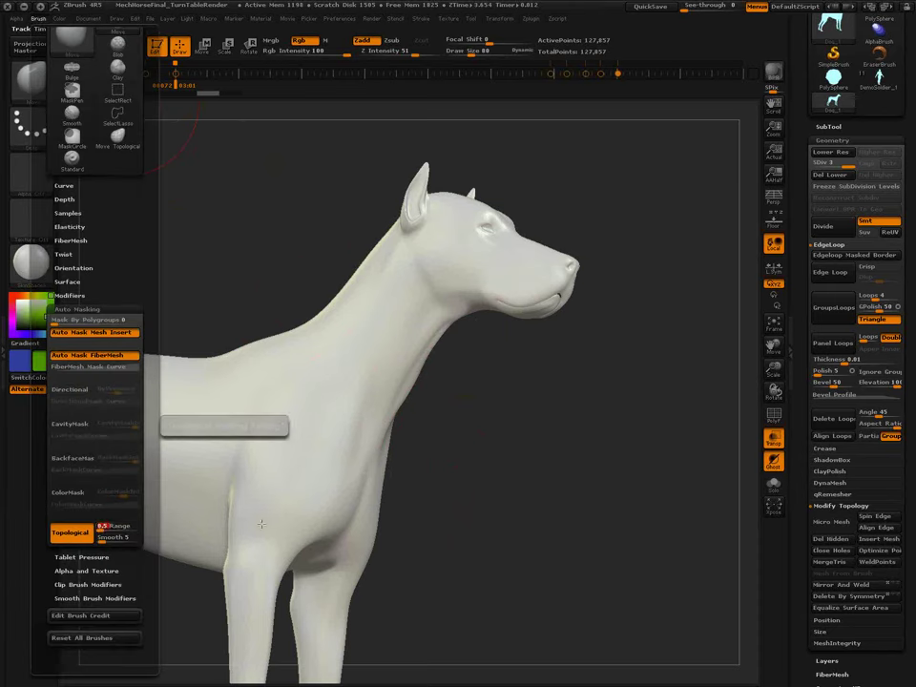
pyautogui.moveTo(542, 308)
pyautogui.mouseDown()
pyautogui.moveTo(541, 327)
pyautogui.moveTo(547, 318)
pyautogui.mouseUp()
pyautogui.press('b')
pyautogui.press('m')
pyautogui.press('v')
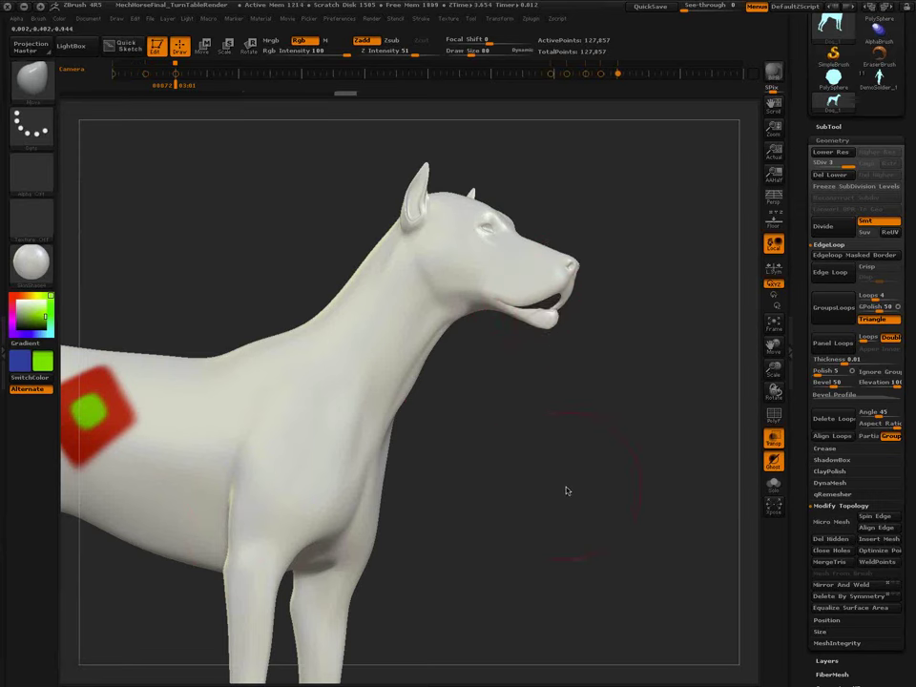
pyautogui.moveTo(554, 495)
pyautogui.keyDown('ctrl'); pyautogui.mouseDown(button='right')
pyautogui.moveTo(490, 449)
pyautogui.moveTo(482, 428)
pyautogui.mouseUp(button='right'); pyautogui.keyUp('ctrl')
pyautogui.keyDown('alt'); pyautogui.moveTo(570, 424); pyautogui.dragTo(544, 413, button='right'); pyautogui.keyUp('alt')
pyautogui.moveTo(543, 413)
pyautogui.mouseDown()
pyautogui.moveTo(568, 420)
pyautogui.moveTo(515, 429)
pyautogui.moveTo(517, 454)
pyautogui.moveTo(547, 404)
pyautogui.mouseUp()
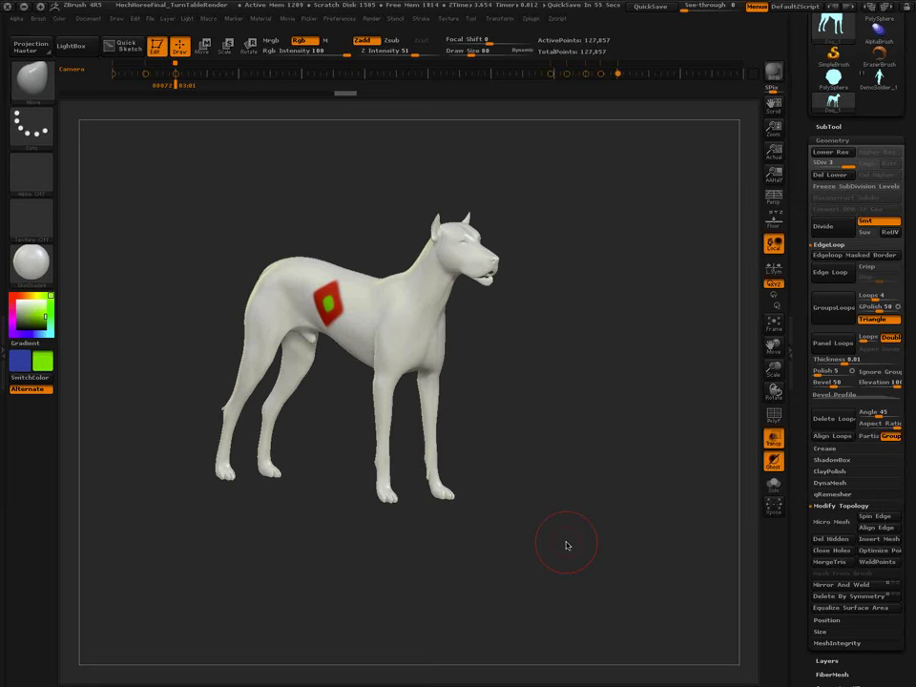
# Switch to the PolySphere tool with the panels and change the active colour from green to white.
pyautogui.click(833, 78)
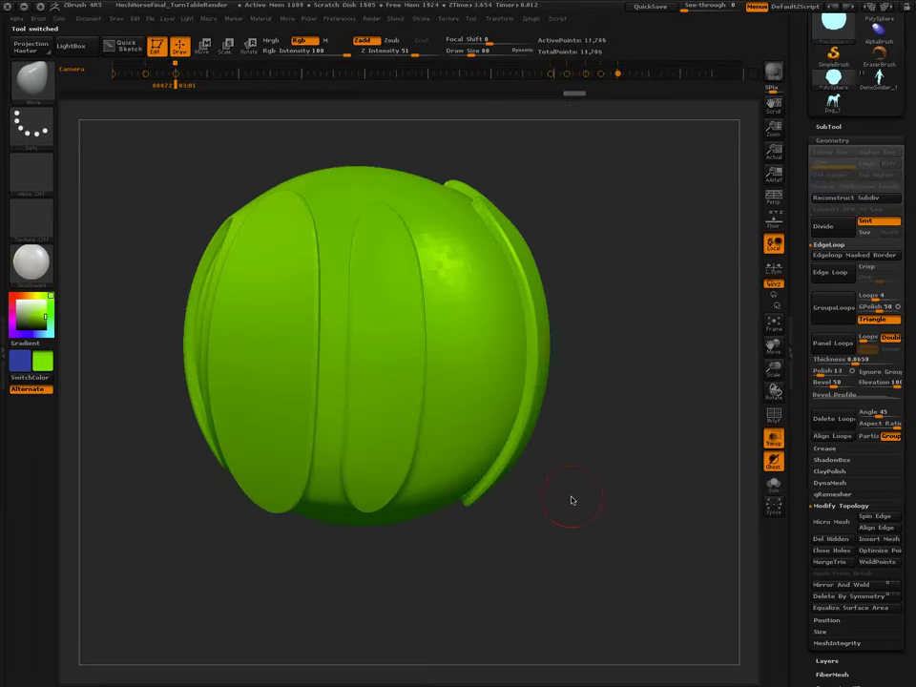
pyautogui.hotkey('shift', 'f')
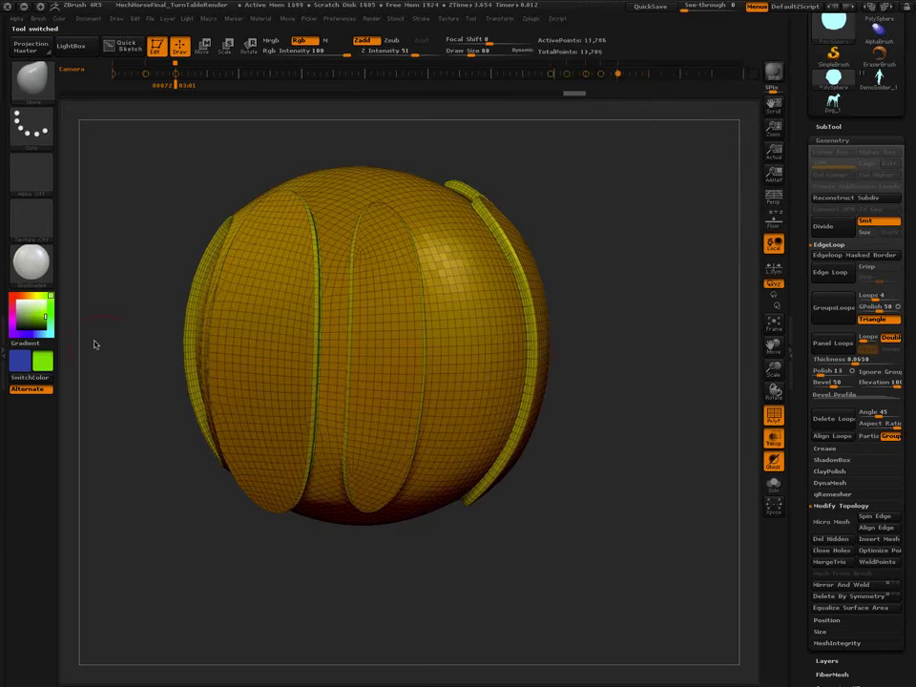
pyautogui.hotkey('shift', 'f')
pyautogui.moveTo(42, 314); pyautogui.dragTo(8, 299)
pyautogui.keyDown('alt'); pyautogui.moveTo(590, 514); pyautogui.dragTo(504, 464); pyautogui.keyUp('alt')
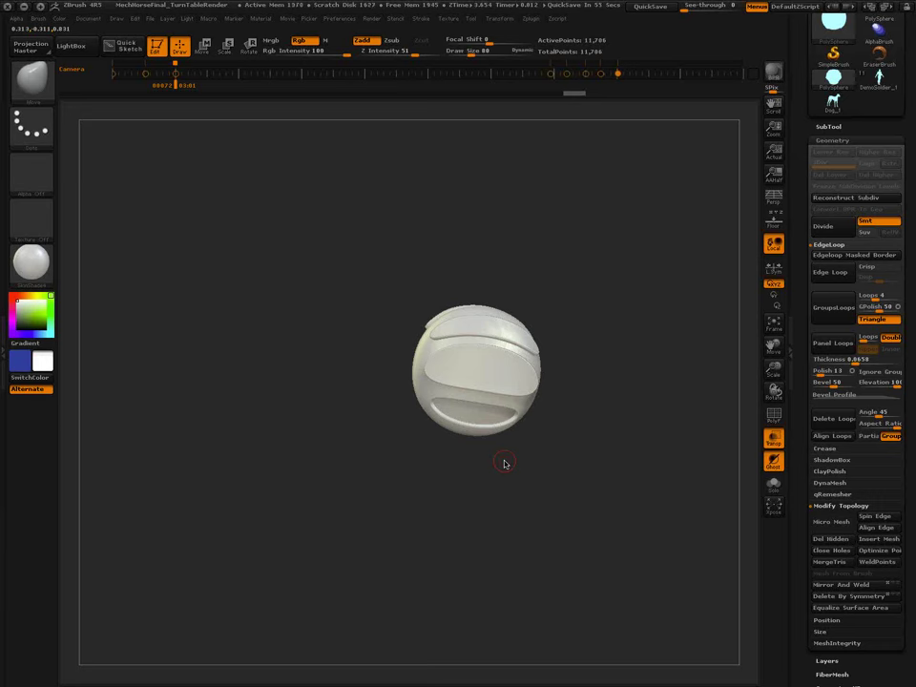
pyautogui.moveTo(538, 469); pyautogui.dragTo(552, 442)
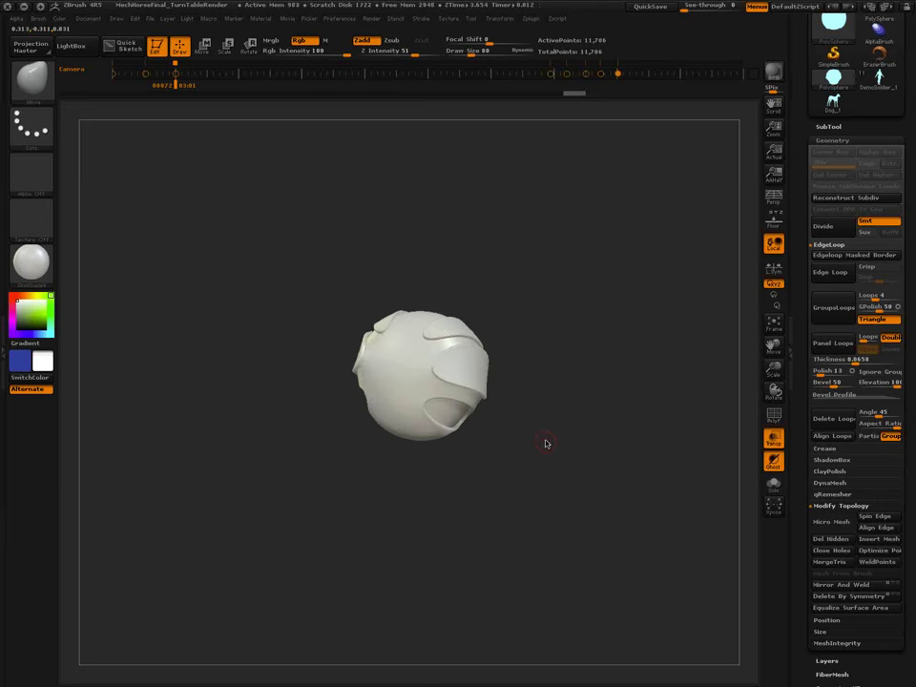
# Select the IMM Train brush and choose its Pipe Base Connector insert mesh.
pyautogui.press(',')
pyautogui.press(',')
pyautogui.press('b')
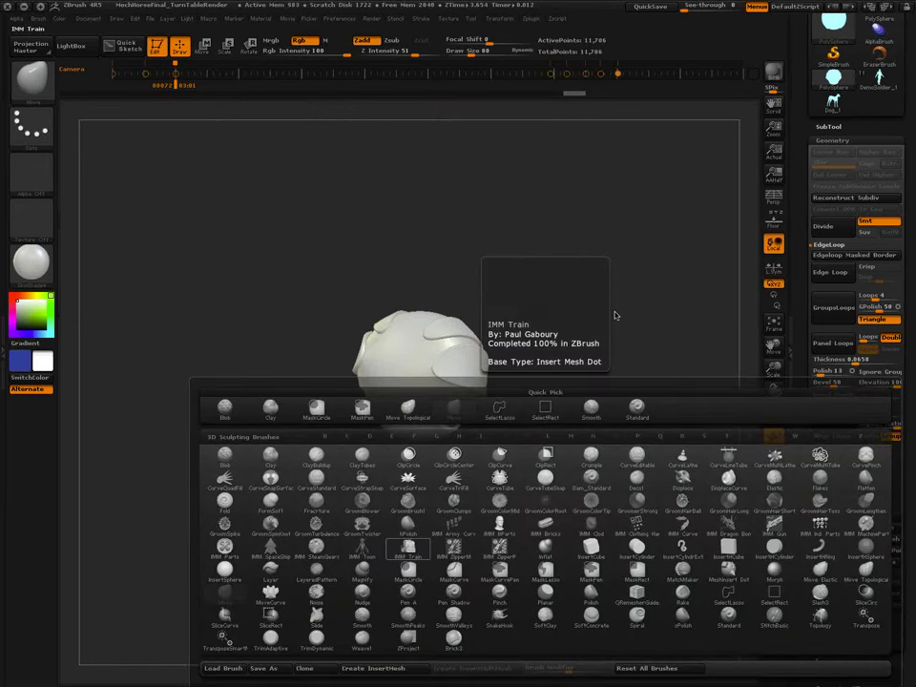
pyautogui.click(409, 549)
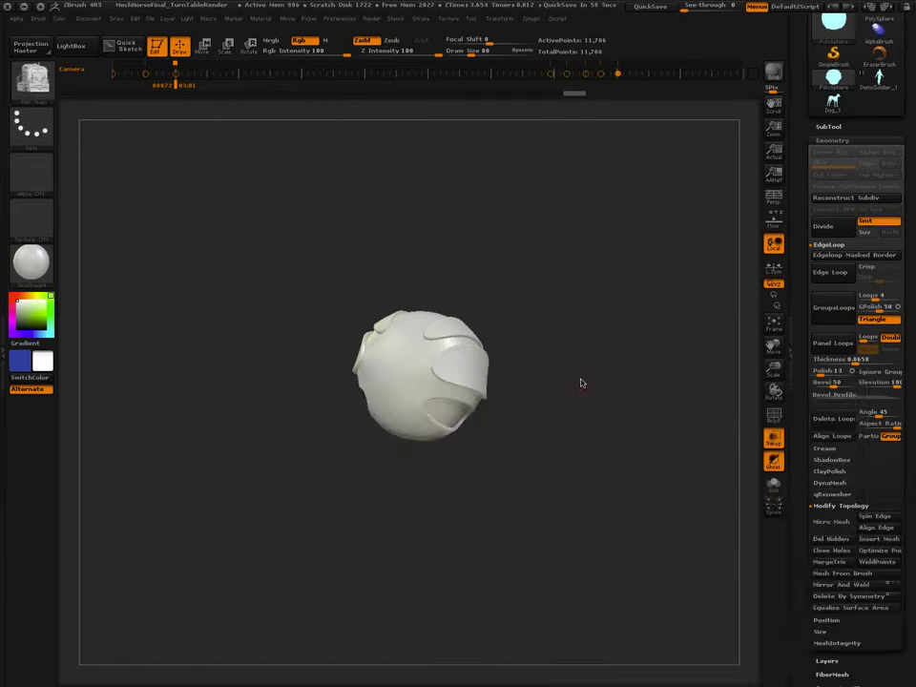
pyautogui.press('m')
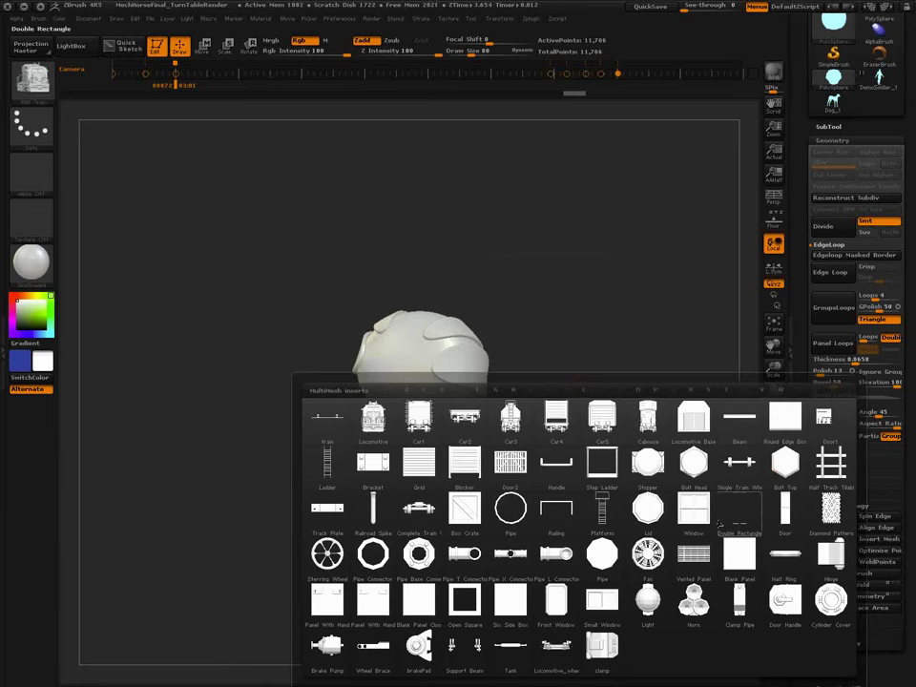
pyautogui.moveTo(616, 570)
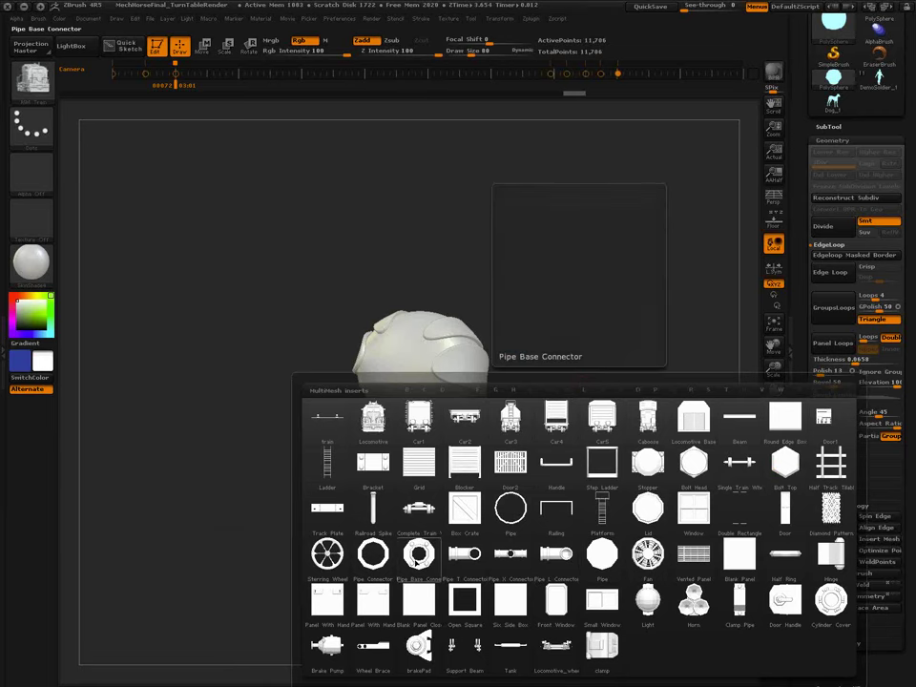
pyautogui.click(417, 559)
# Replace the PolySphere geometry with the Pipe Base Connector using Mesh From Brush.
pyautogui.moveTo(540, 507)
pyautogui.mouseDown()
pyautogui.moveTo(564, 492)
pyautogui.moveTo(564, 515)
pyautogui.moveTo(546, 519)
pyautogui.mouseUp()
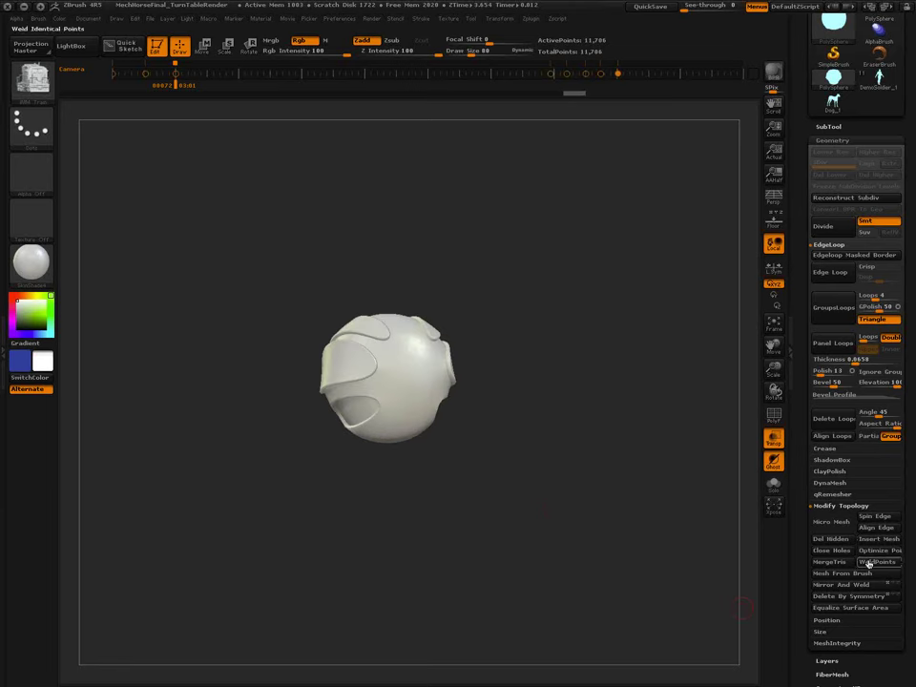
pyautogui.click(832, 574)
pyautogui.moveTo(526, 528); pyautogui.dragTo(547, 492)
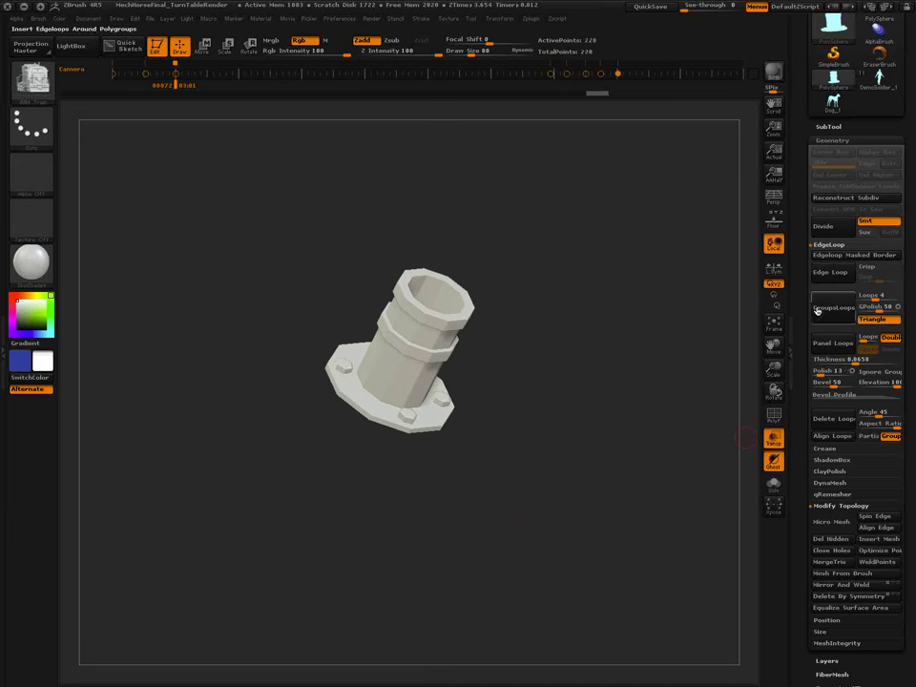
pyautogui.moveTo(521, 548); pyautogui.dragTo(538, 510)
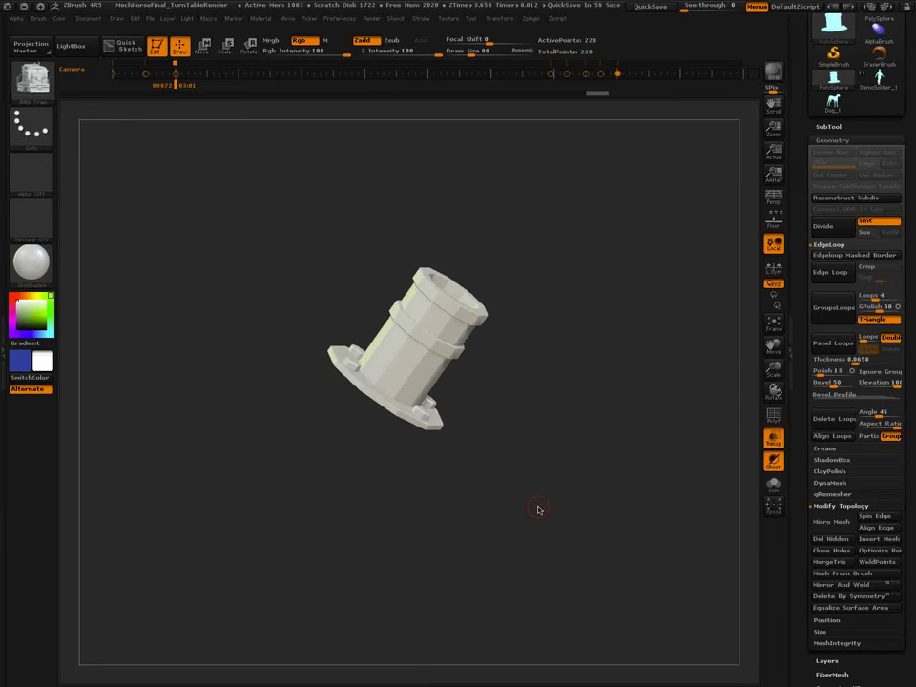
# Subdivide the pipe connector five times and delete its lower subdivision levels.
pyautogui.hotkey('ctrl', 'd')
pyautogui.hotkey('ctrl', 'd')
pyautogui.hotkey('ctrl', 'd')
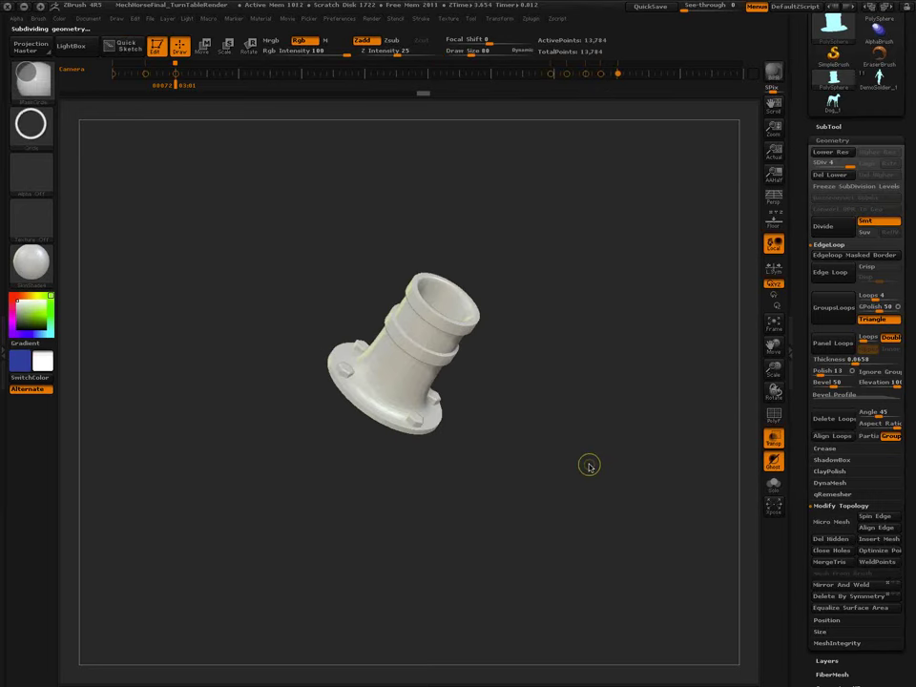
pyautogui.hotkey('ctrl', 'd')
pyautogui.hotkey('ctrl', 'd')
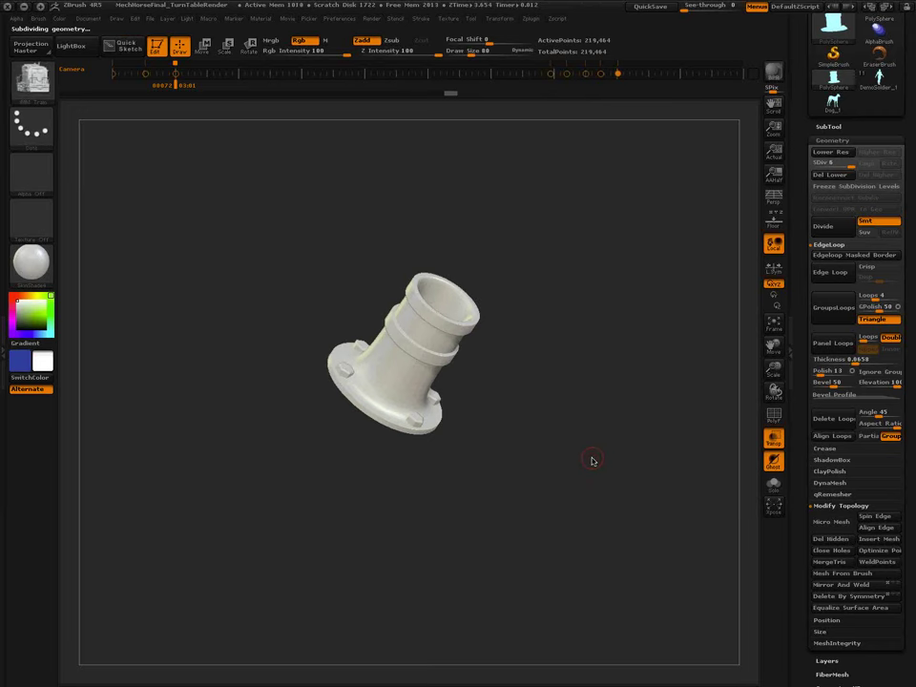
pyautogui.moveTo(578, 472); pyautogui.dragTo(576, 479)
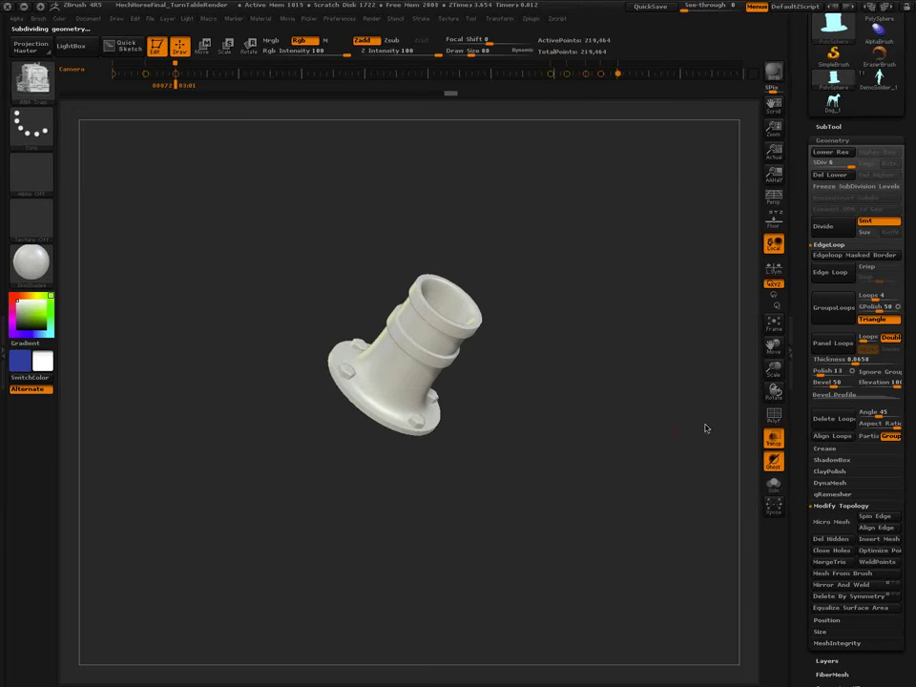
pyautogui.click(830, 174)
# Leave two canvas snapshots of the pipe connector for comparison, one with its polyframe displayed and one plain.
pyautogui.moveTo(572, 487)
pyautogui.keyDown('alt'); pyautogui.mouseDown()
pyautogui.moveTo(485, 442)
pyautogui.moveTo(442, 439)
pyautogui.moveTo(444, 617)
pyautogui.moveTo(542, 605)
pyautogui.moveTo(671, 513)
pyautogui.mouseUp(); pyautogui.keyUp('alt')
pyautogui.hotkey('shift', 'f')
pyautogui.hotkey('shift', 's')
pyautogui.hotkey('shift', 's')
pyautogui.hotkey('shift', 'f')
pyautogui.hotkey('shift', 's')
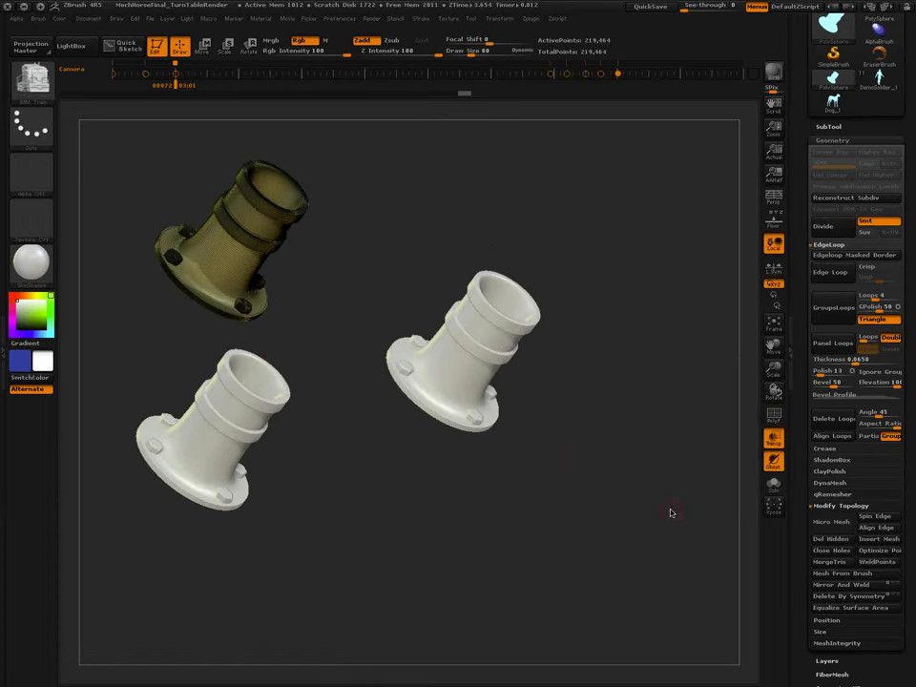
# Examine the polyframe of the pipe connector's rings, flange and bolts close up.
pyautogui.moveTo(605, 492); pyautogui.dragTo(588, 531)
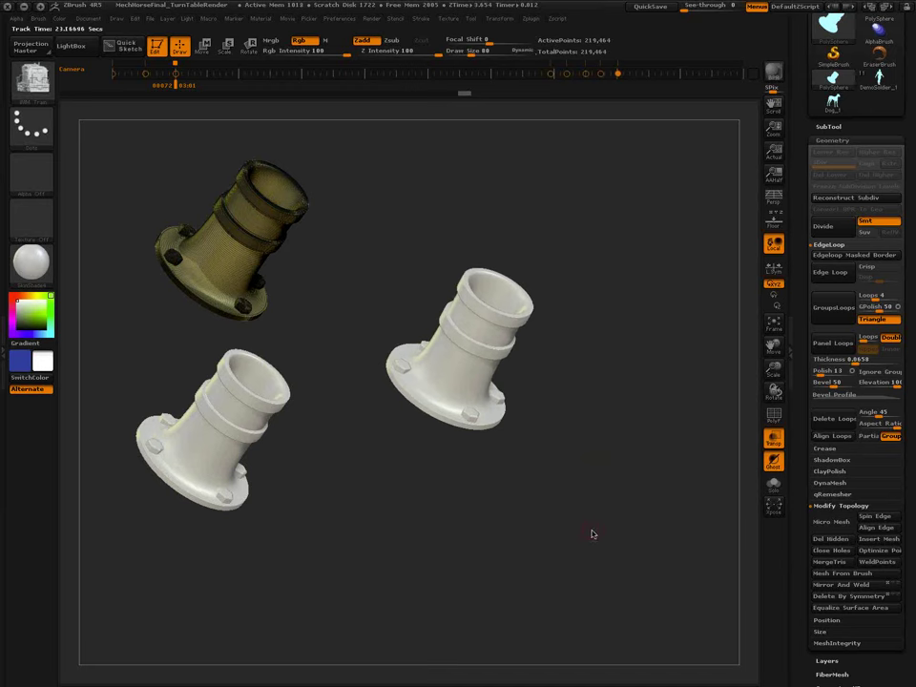
pyautogui.hotkey('shift', 'f')
pyautogui.keyDown('ctrl'); pyautogui.moveTo(501, 386); pyautogui.dragTo(600, 598, button='right'); pyautogui.keyUp('ctrl')
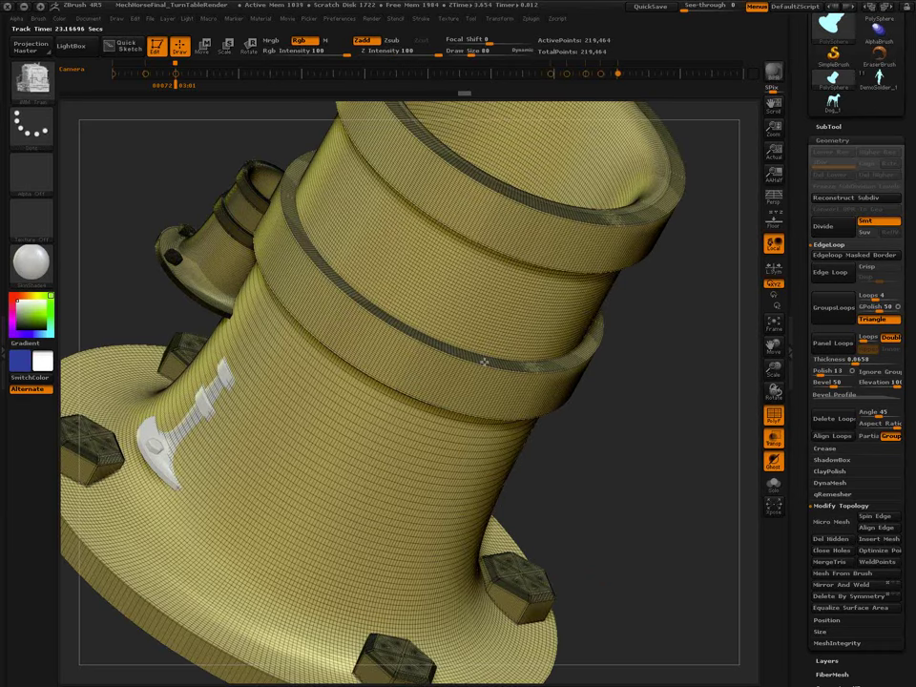
pyautogui.hotkey('ctrl', 'z')
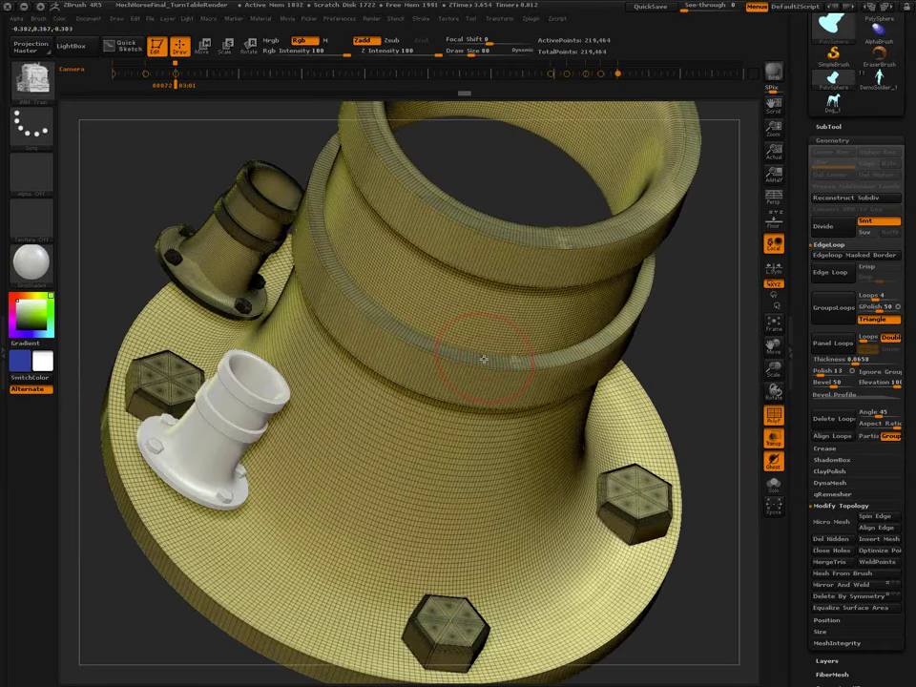
pyautogui.moveTo(486, 385); pyautogui.dragTo(504, 356)
pyautogui.hotkey('ctrl', 'z')
pyautogui.press('ctrl')
pyautogui.keyDown('ctrl'); pyautogui.moveTo(556, 427); pyautogui.dragTo(561, 578, button='right'); pyautogui.keyUp('ctrl')
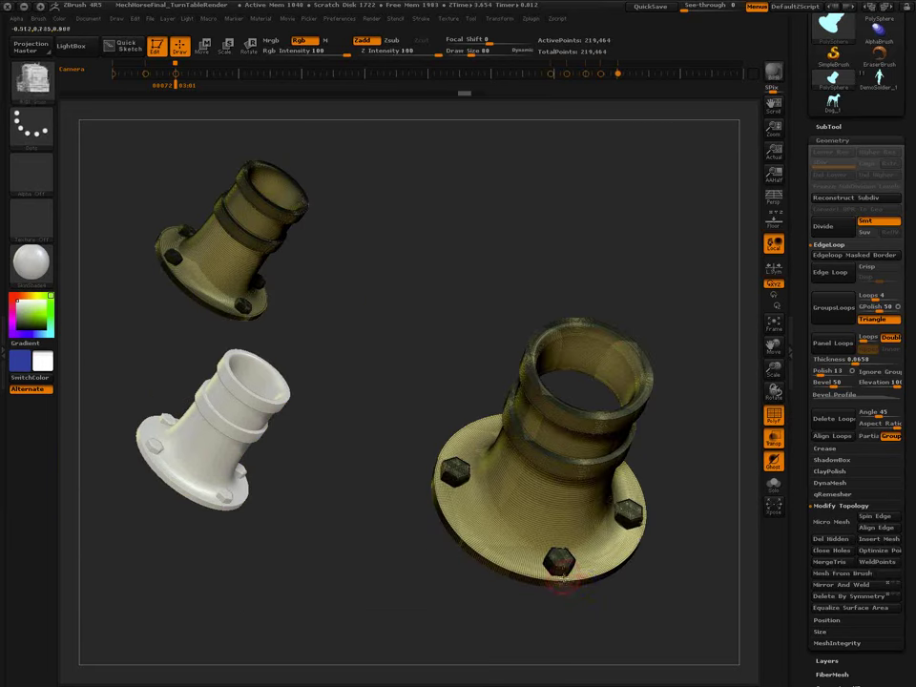
pyautogui.hotkey('shift', 'f')
pyautogui.moveTo(593, 591); pyautogui.dragTo(649, 529)
# Set Delete Loops to Angle 90 with Partial enabled and Groups disabled.
pyautogui.click(903, 412)
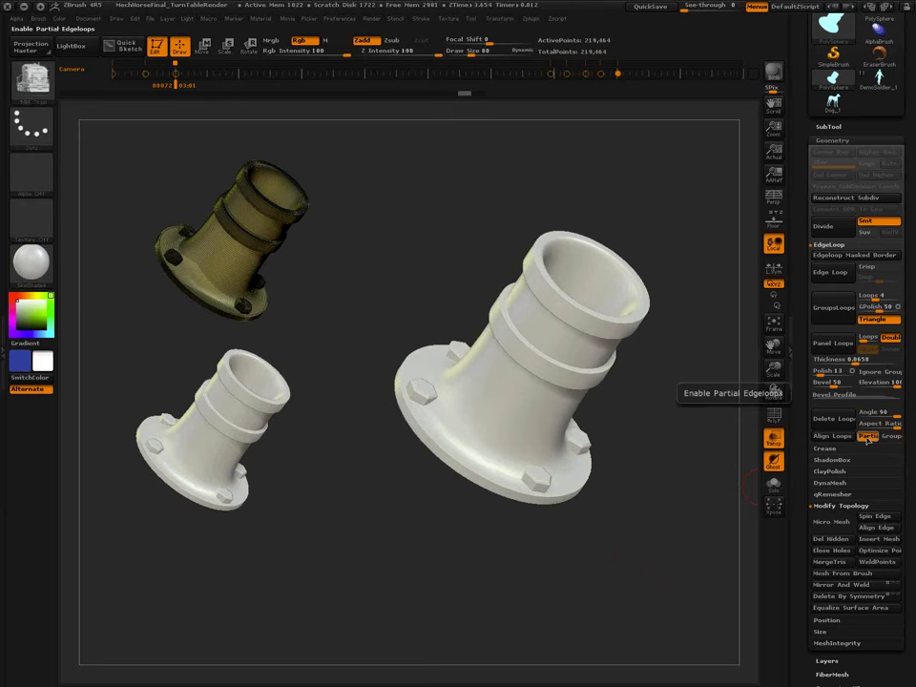
pyautogui.moveTo(706, 439); pyautogui.dragTo(650, 397)
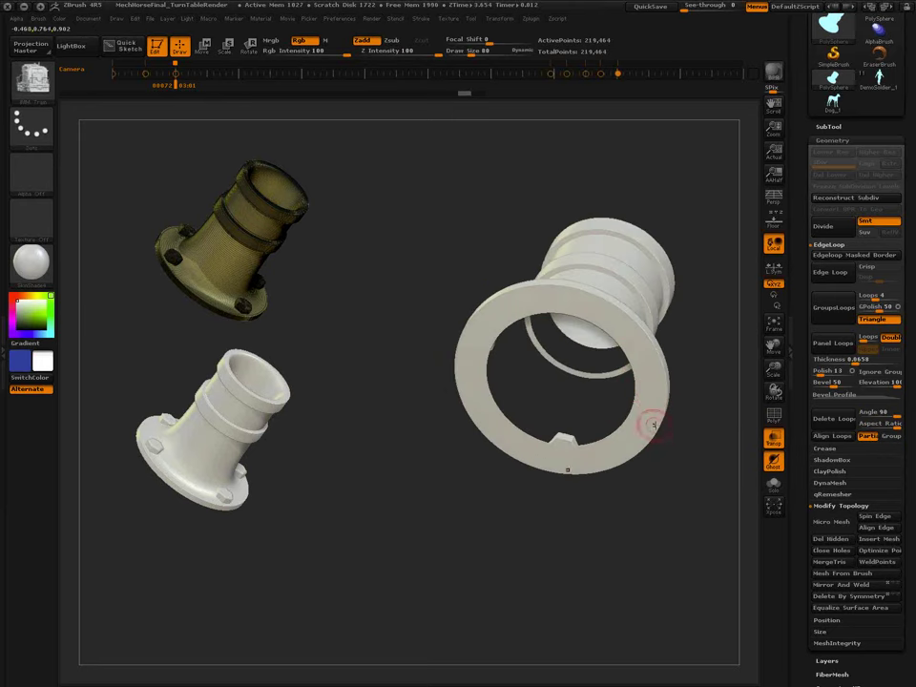
pyautogui.moveTo(669, 458); pyautogui.dragTo(586, 536)
pyautogui.moveTo(581, 381); pyautogui.dragTo(627, 559)
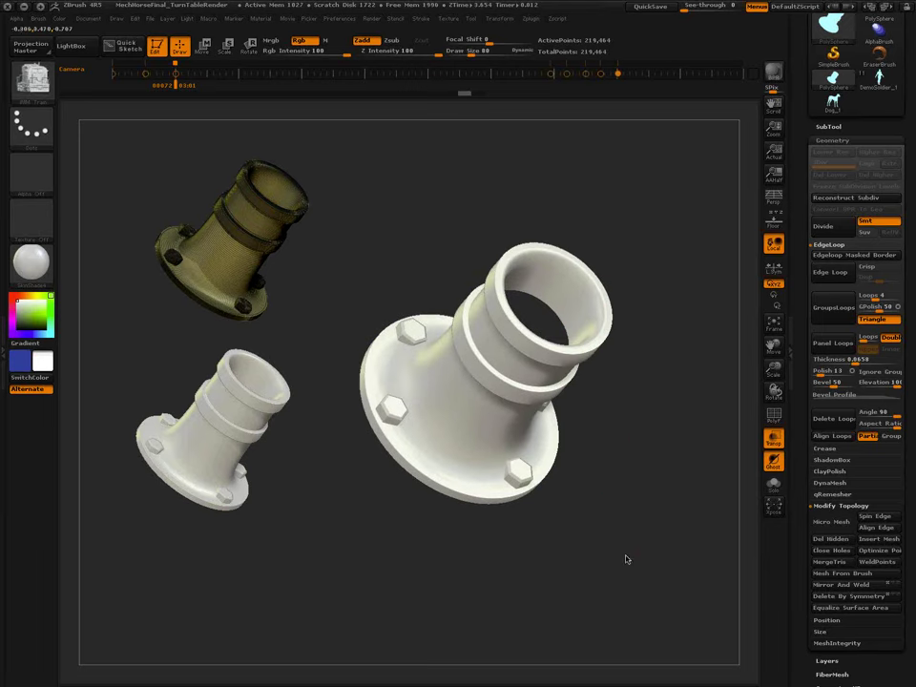
# Run Delete Loops on the pipe connector at Angle 90, inspect the reduced mesh and undo it.
pyautogui.click(834, 424)
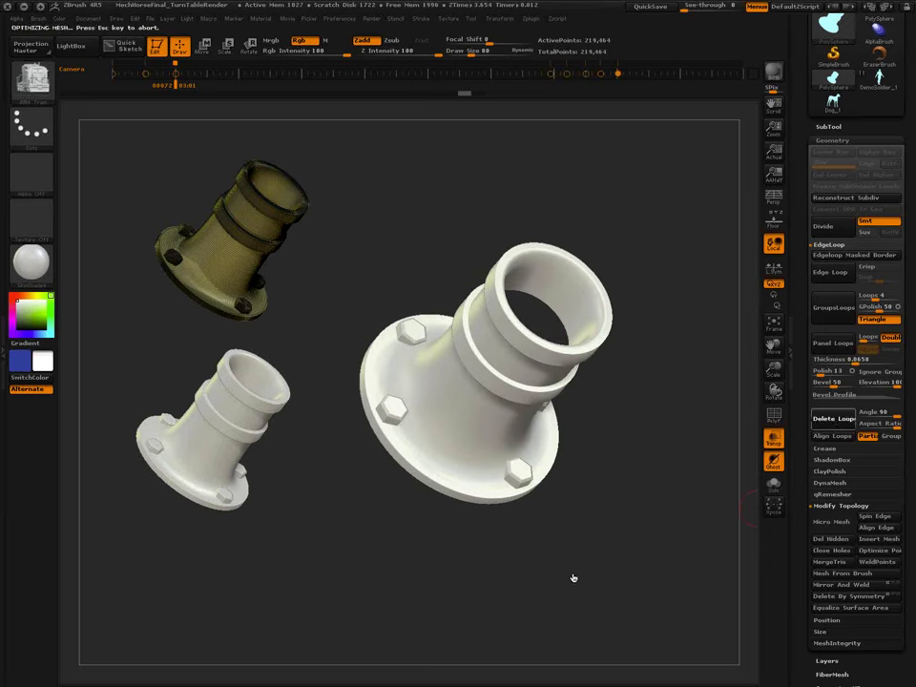
pyautogui.moveTo(597, 540)
pyautogui.mouseDown()
pyautogui.moveTo(589, 489)
pyautogui.moveTo(547, 503)
pyautogui.moveTo(556, 578)
pyautogui.moveTo(572, 616)
pyautogui.moveTo(562, 607)
pyautogui.moveTo(568, 549)
pyautogui.moveTo(593, 507)
pyautogui.moveTo(653, 456)
pyautogui.moveTo(582, 537)
pyautogui.mouseUp()
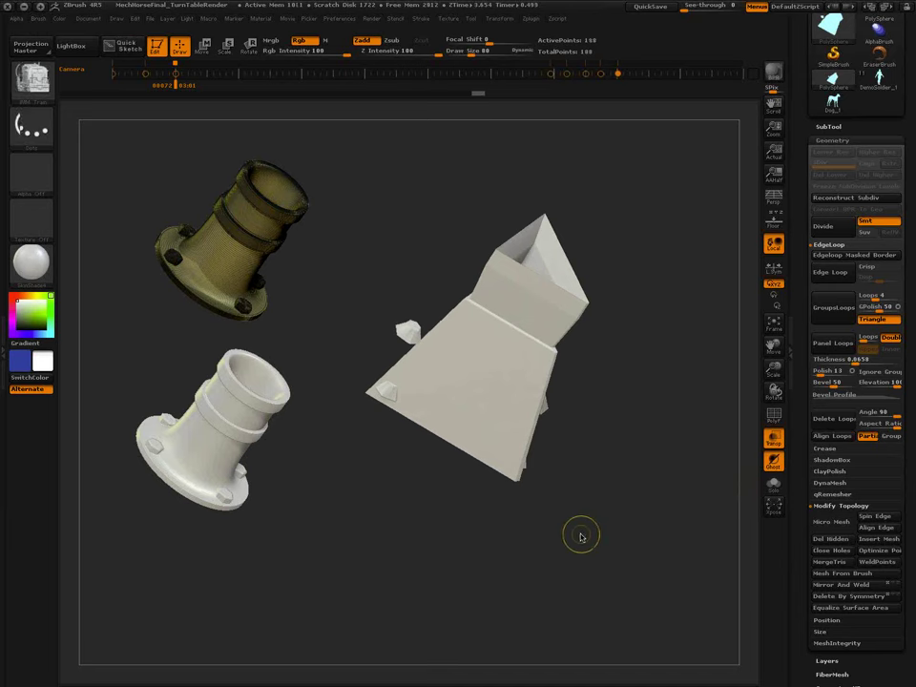
pyautogui.hotkey('ctrl', 'z')
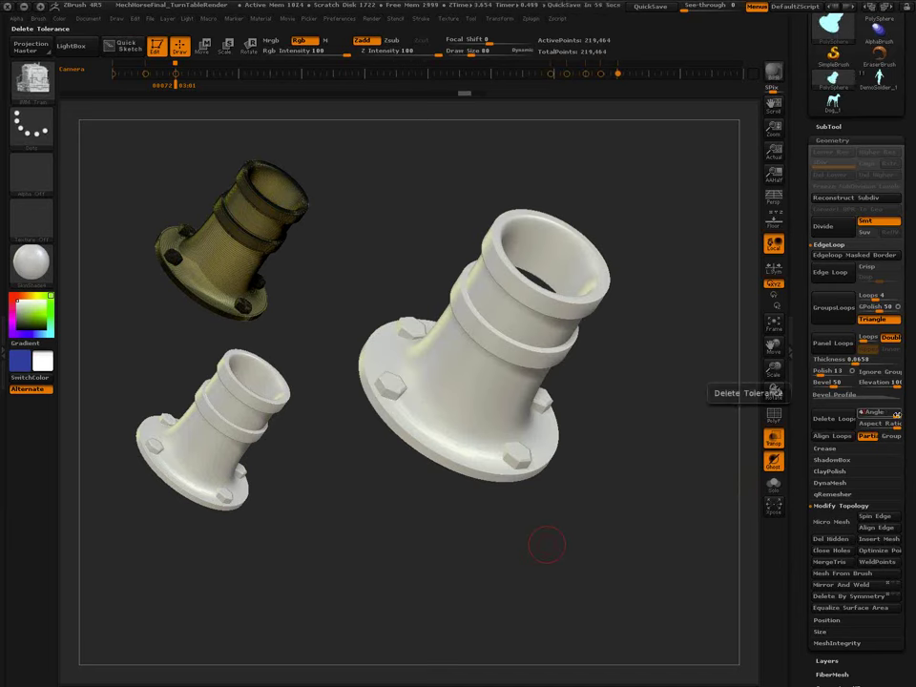
# Run Delete Loops with the Angle set to 45, inspect the reduced topology in polyframe and undo it.
pyautogui.click(833, 418)
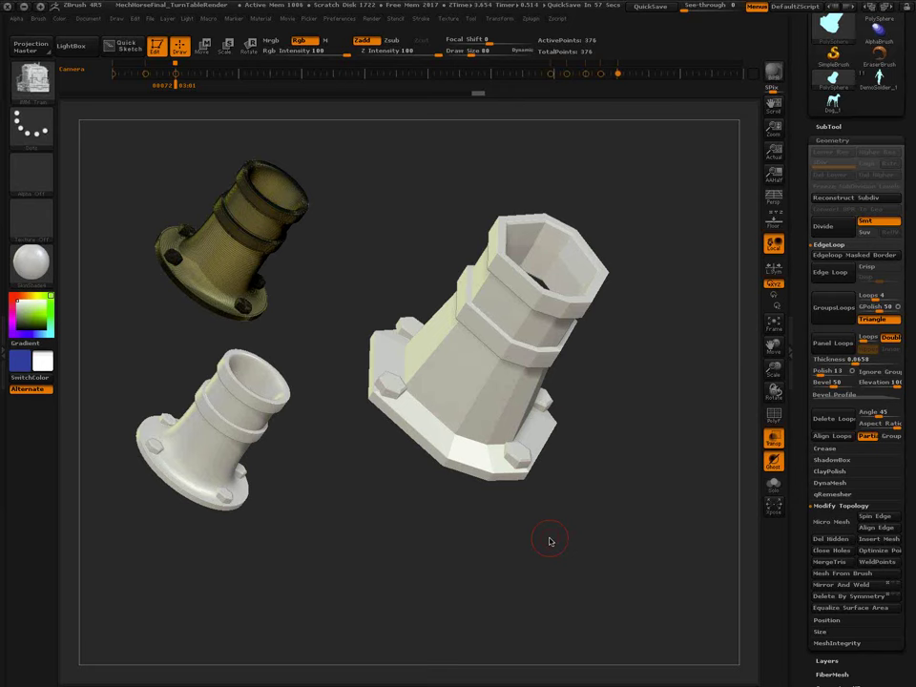
pyautogui.hotkey('shift', 'f')
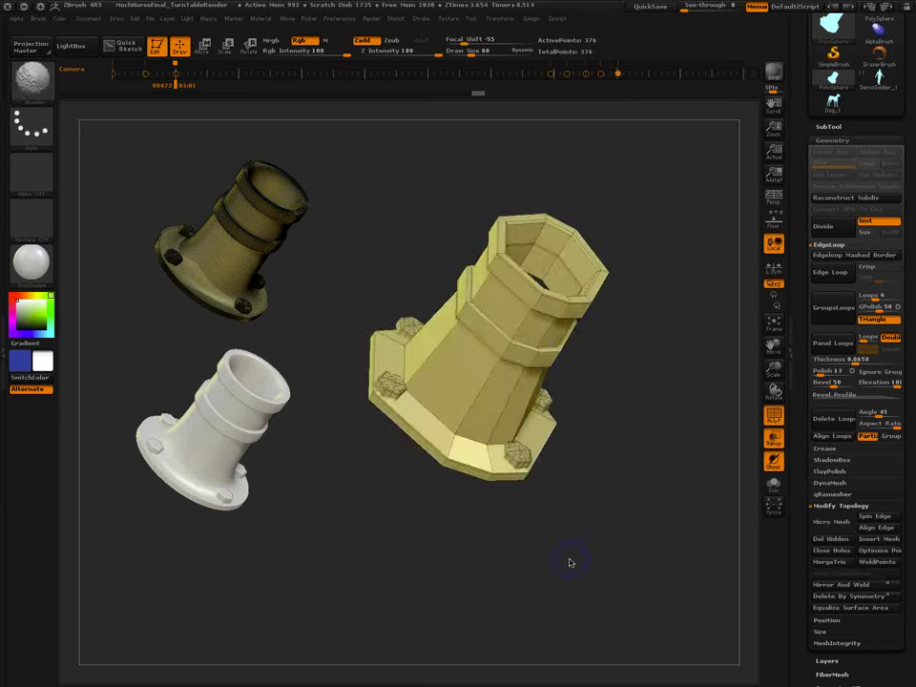
pyautogui.hotkey('shift', 'f')
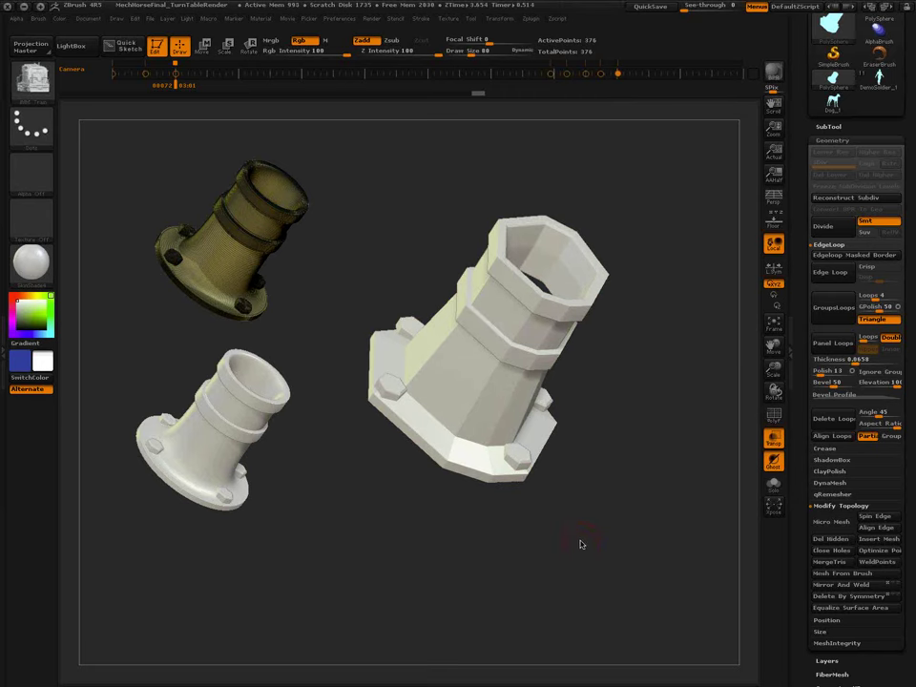
pyautogui.hotkey('ctrl', 'd')
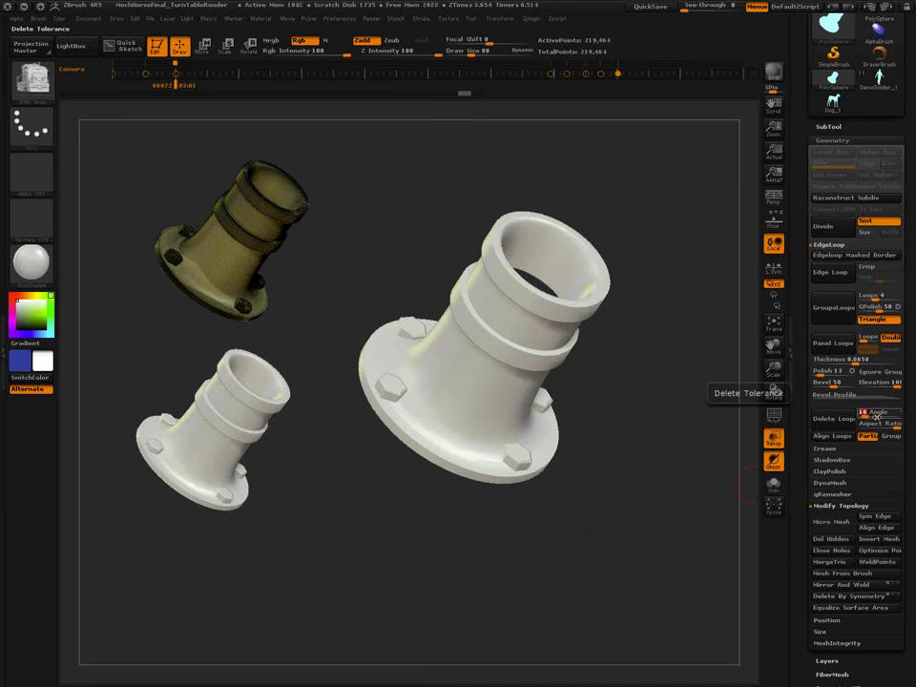
# Run Delete Loops on the pipe connector with the Angle at 10, inspect the reduced mesh and undo it.
pyautogui.click(833, 418)
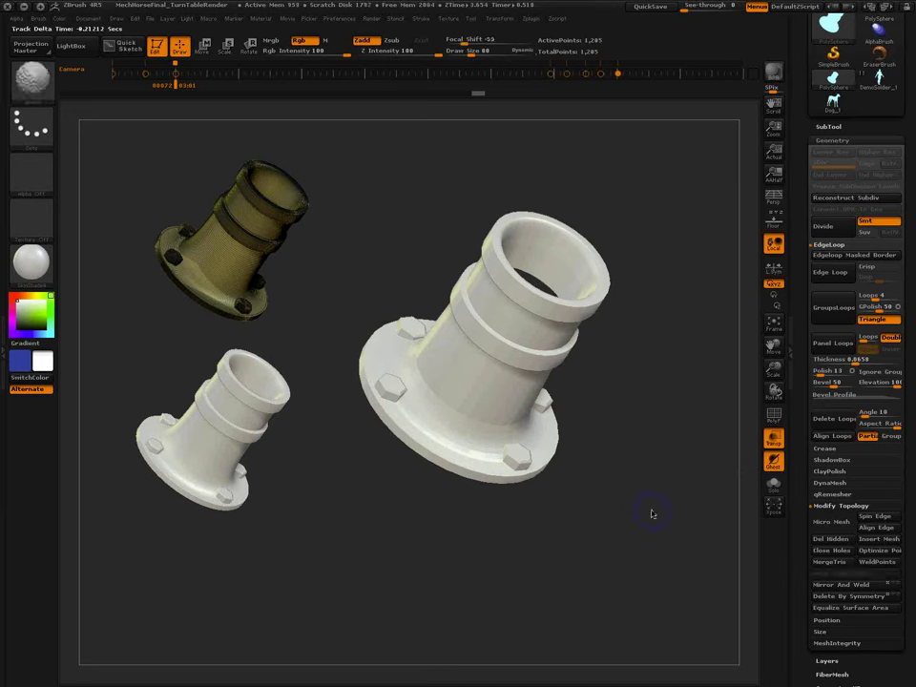
pyautogui.hotkey('shift', 'f')
pyautogui.hotkey('shift', 'f')
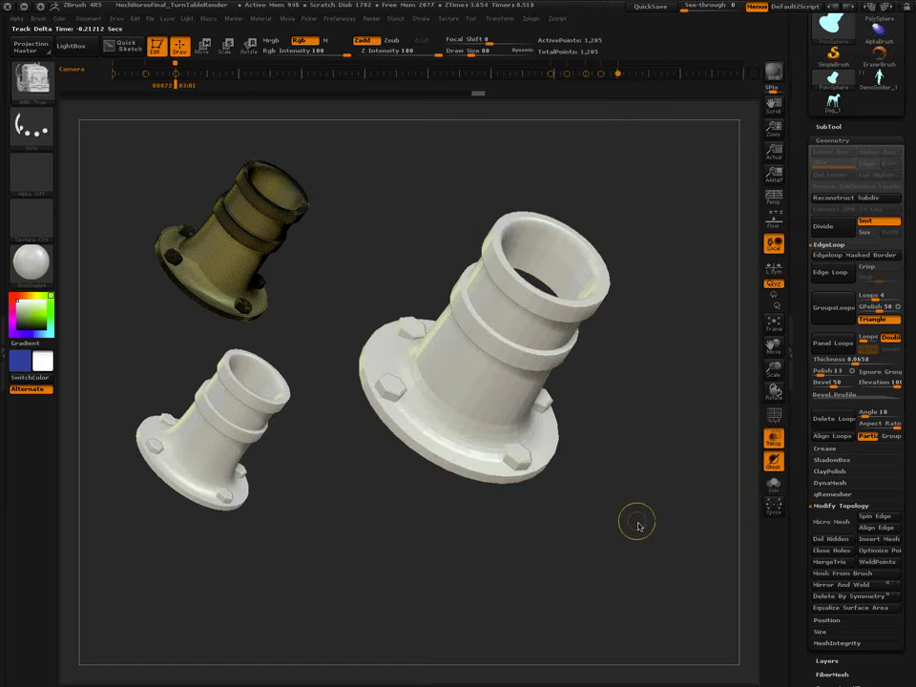
pyautogui.keyDown('ctrl'); pyautogui.moveTo(638, 526); pyautogui.dragTo(620, 463, button='right'); pyautogui.keyUp('ctrl')
pyautogui.moveTo(543, 417); pyautogui.dragTo(531, 351, button='right')
pyautogui.keyDown('alt'); pyautogui.moveTo(611, 528); pyautogui.dragTo(587, 514); pyautogui.keyUp('alt')
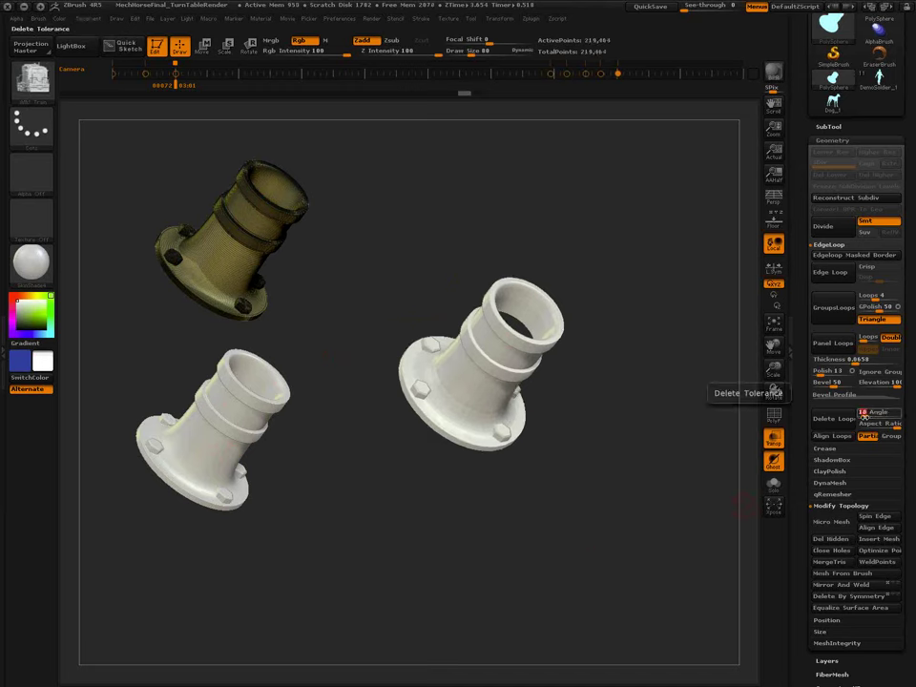
# Run Delete Loops on the pipe connector with the Angle set to 2 and compare the result with the original mesh.
pyautogui.click(834, 418)
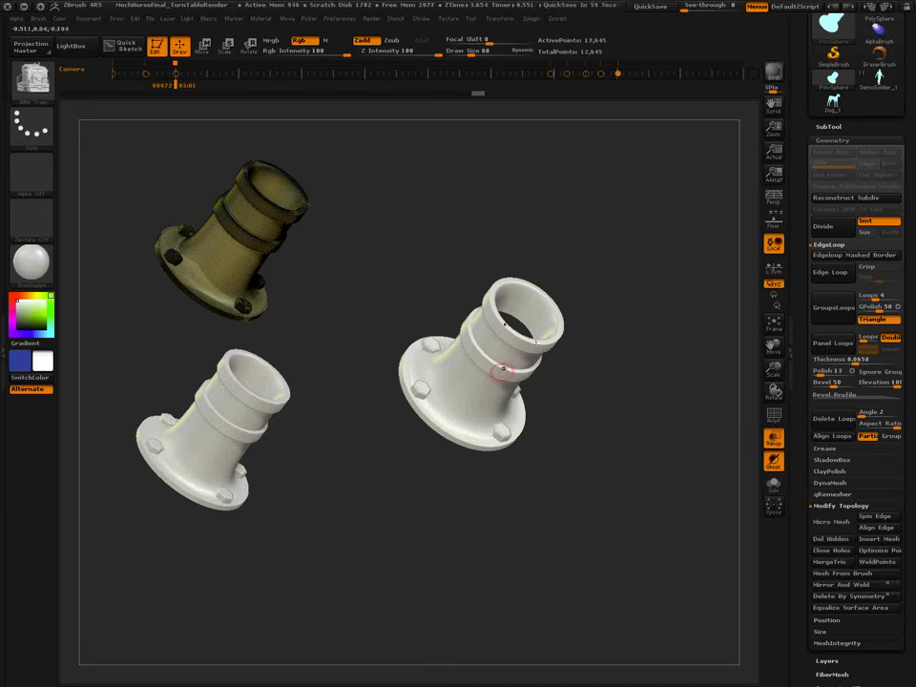
pyautogui.hotkey('ctrl', 'z')
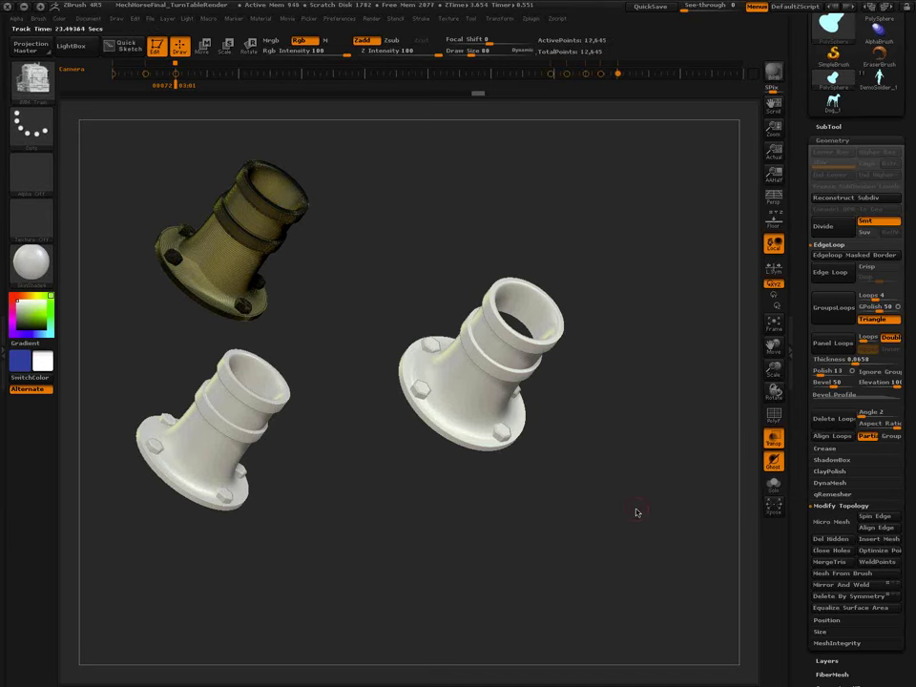
pyautogui.hotkey('ctrl', 'shift', 'z')
pyautogui.hotkey('shift', 'f')
pyautogui.keyDown('alt'); pyautogui.moveTo(547, 433); pyautogui.dragTo(551, 456); pyautogui.keyUp('alt')
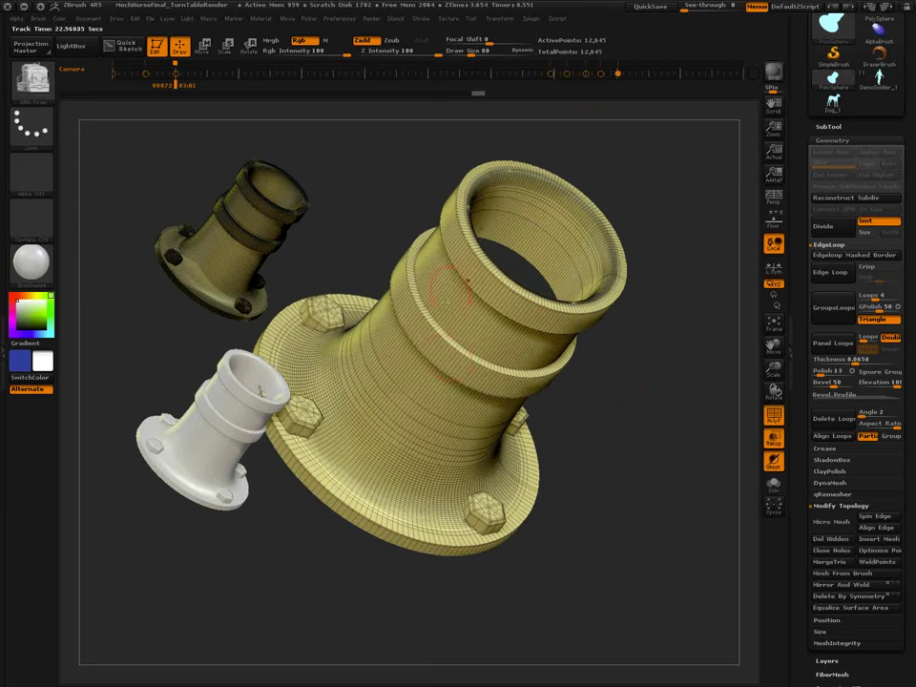
pyautogui.keyDown('ctrl'); pyautogui.keyDown('shift'); pyautogui.click(435, 379); pyautogui.keyUp('shift'); pyautogui.keyUp('ctrl')
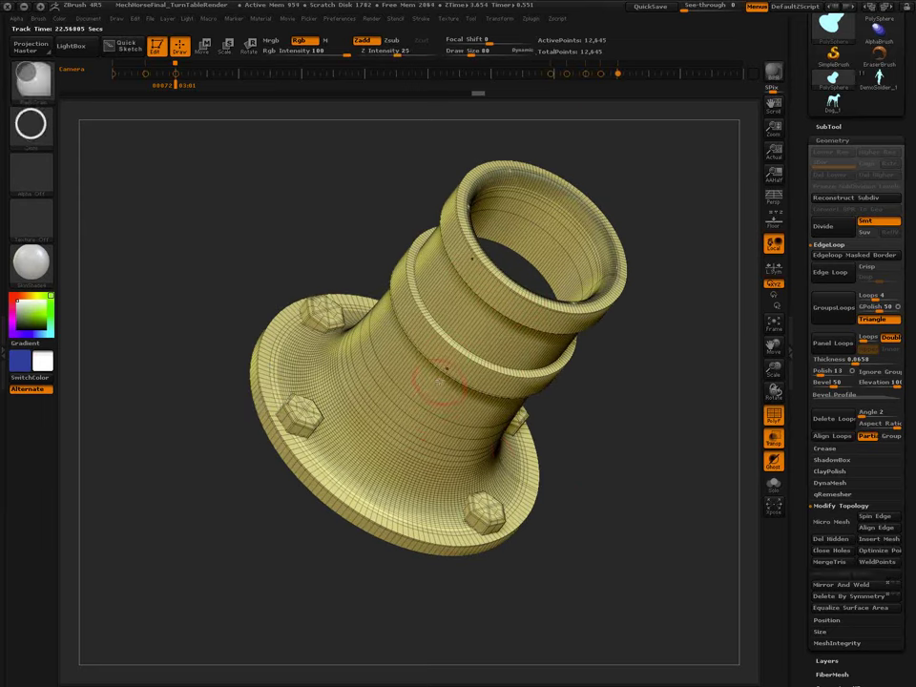
pyautogui.keyDown('ctrl'); pyautogui.moveTo(507, 465); pyautogui.dragTo(534, 469, button='right'); pyautogui.keyUp('ctrl')
pyautogui.hotkey('shift', 'f')
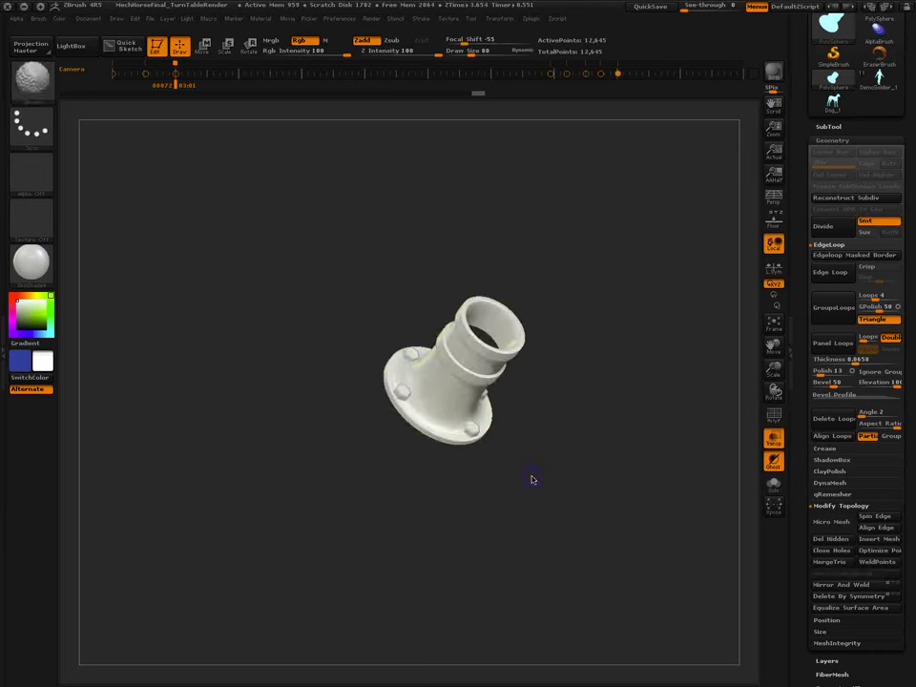
pyautogui.moveTo(543, 505); pyautogui.dragTo(539, 483)
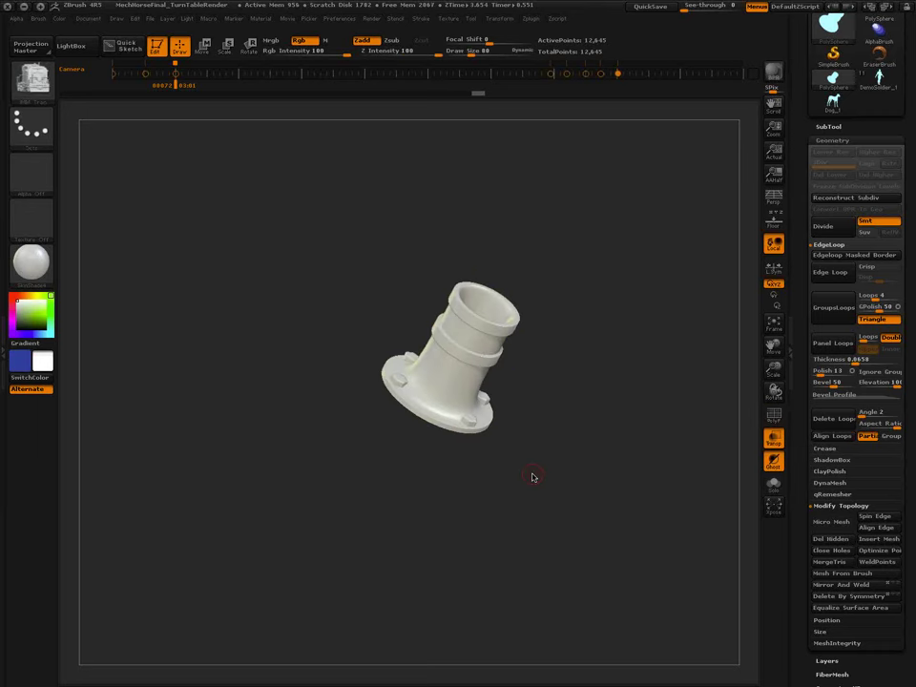
# Switch the active tool from the pipe connector to the PolyMesh3D star.
pyautogui.moveTo(913, 146); pyautogui.dragTo(913, 227)
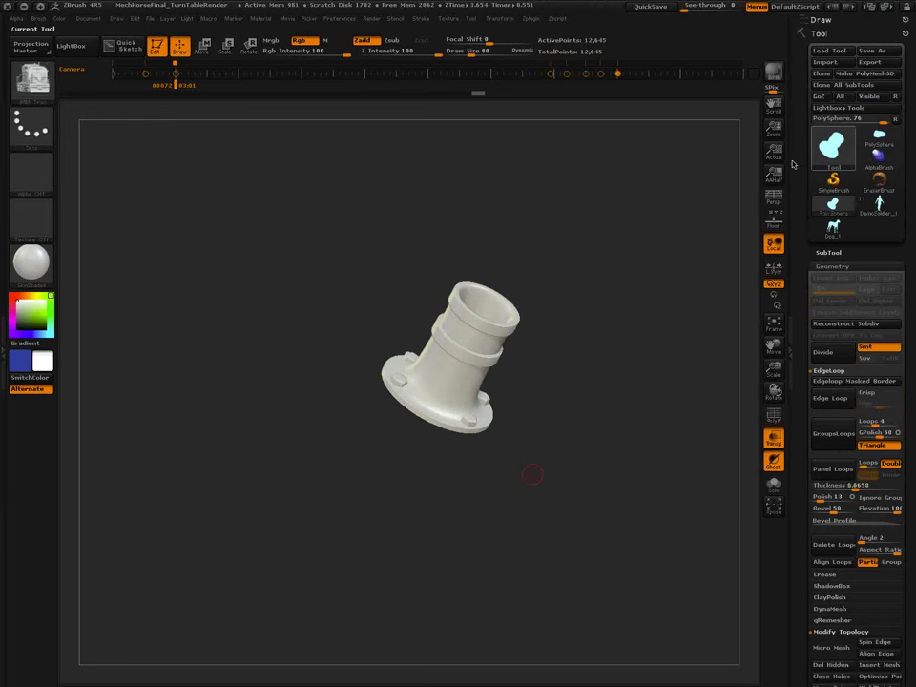
pyautogui.click(830, 150)
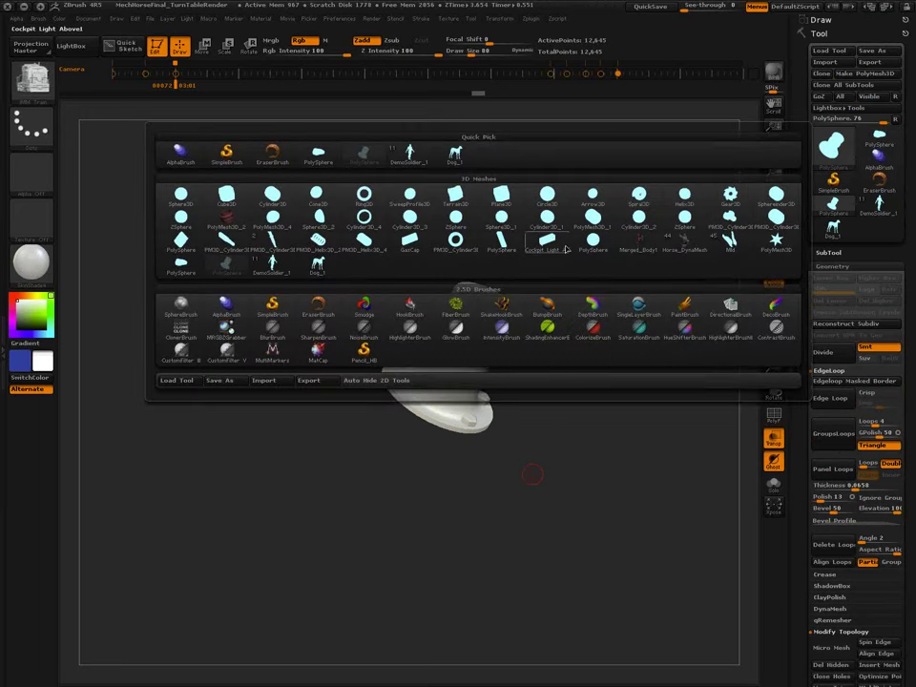
pyautogui.moveTo(566, 249)
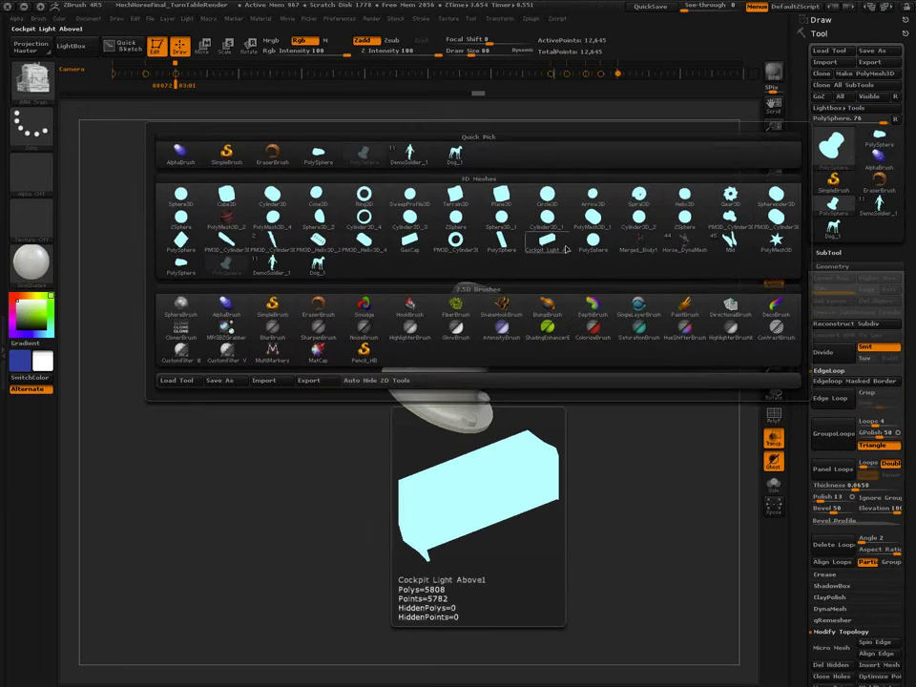
pyautogui.click(776, 242)
pyautogui.moveTo(590, 483)
pyautogui.mouseDown()
pyautogui.moveTo(573, 548)
pyautogui.moveTo(599, 503)
pyautogui.mouseUp()
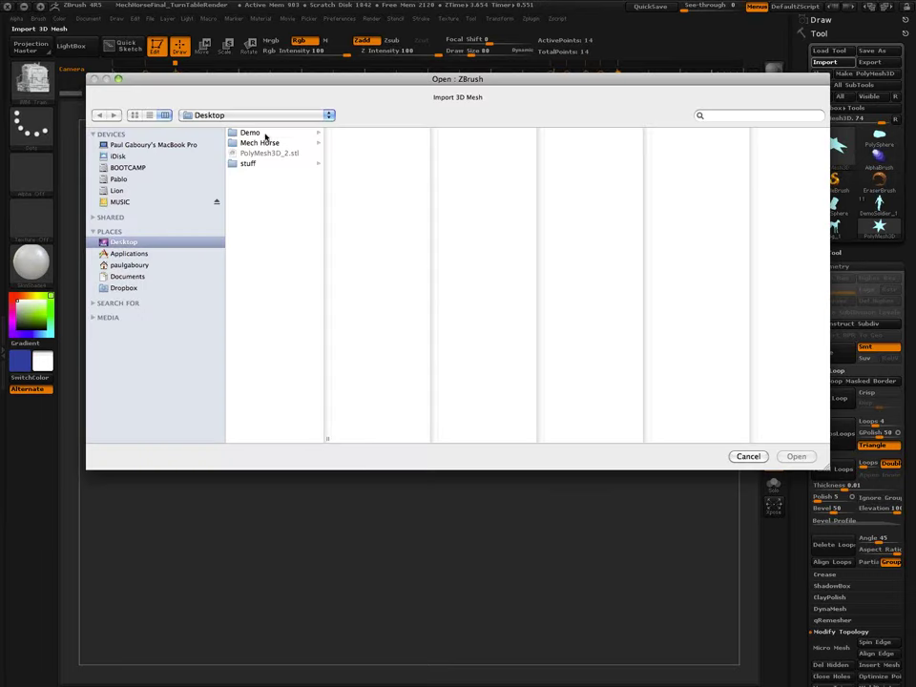
# Import BaseRing.obj from the Demo folder on the Desktop, frame the ring and examine its polyframe.
pyautogui.click(266, 134)
pyautogui.click(370, 154)
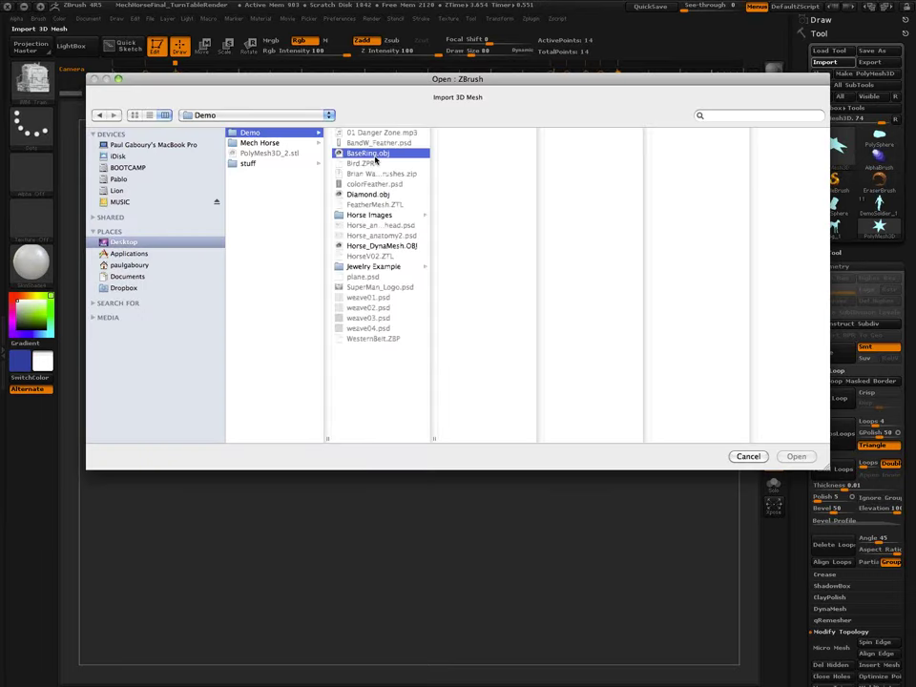
pyautogui.click(795, 456)
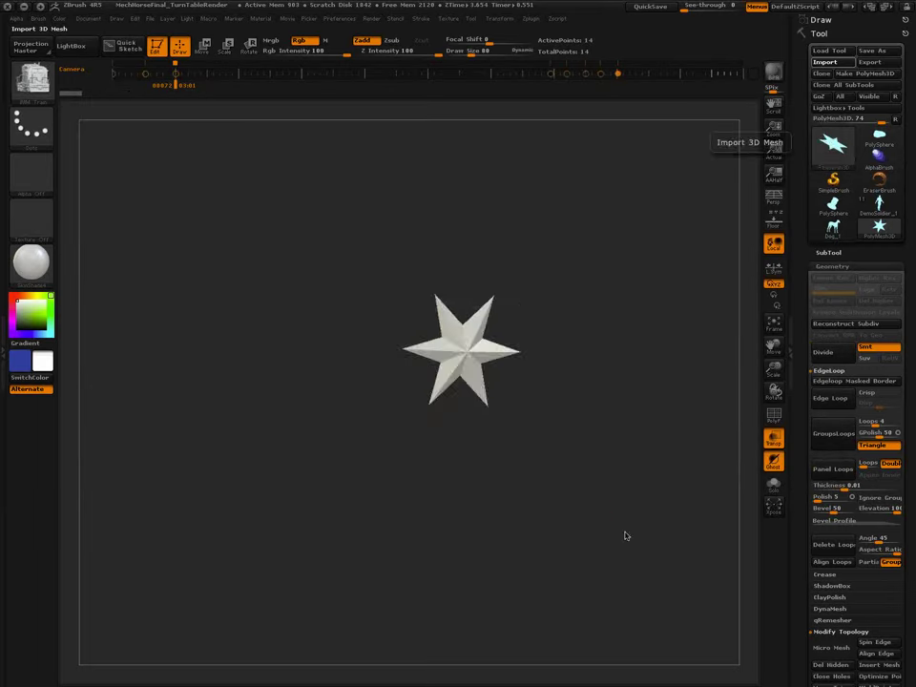
pyautogui.moveTo(586, 536); pyautogui.dragTo(585, 503)
pyautogui.hotkey('shift', 'f')
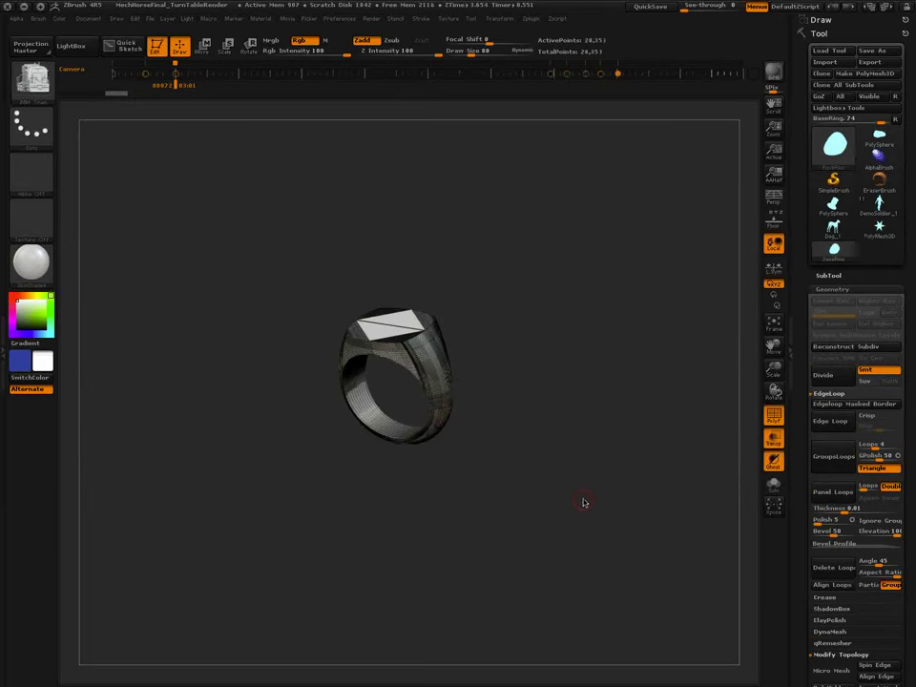
pyautogui.press('f')
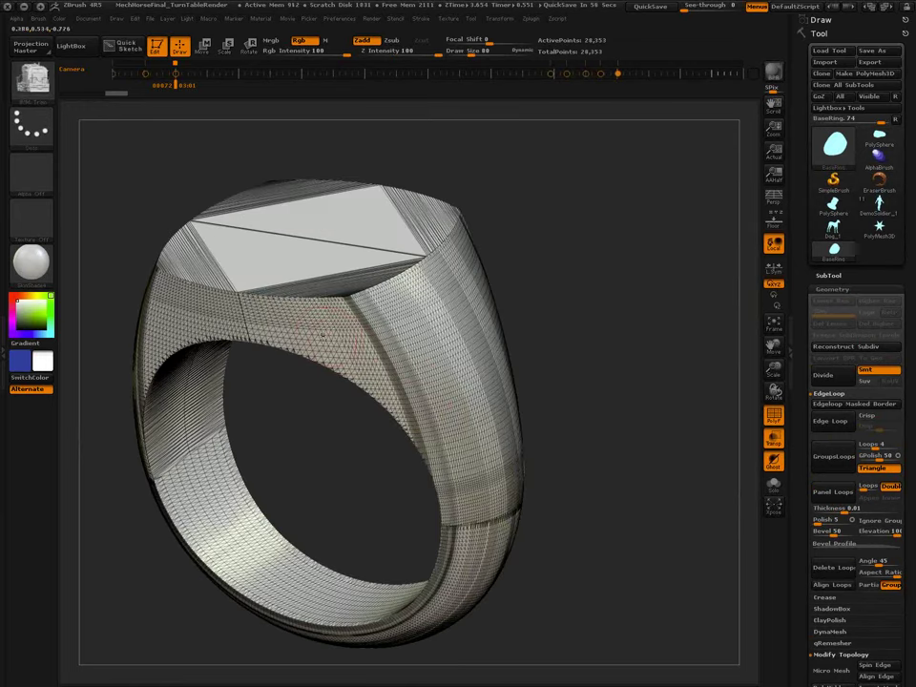
pyautogui.moveTo(530, 441); pyautogui.dragTo(500, 430)
pyautogui.moveTo(553, 444); pyautogui.dragTo(603, 405)
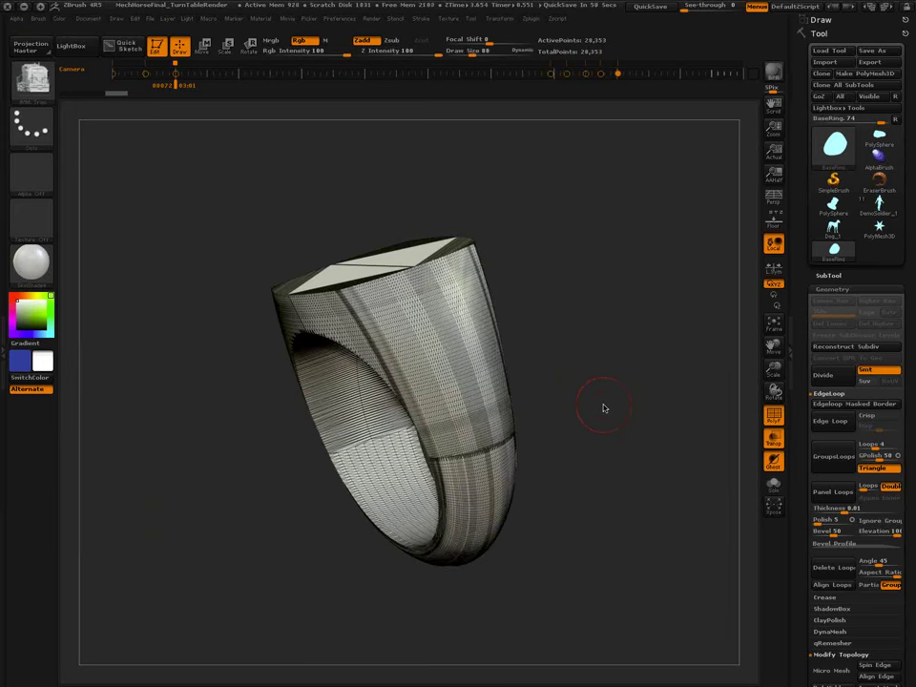
# Sculpt two short test strokes on the ring's outer shoulder with the ClayBuildup brush at Draw Size 58.
pyautogui.press('b')
pyautogui.press('c')
pyautogui.press('b')
pyautogui.hotkey('shift', 'f')
pyautogui.press('s')
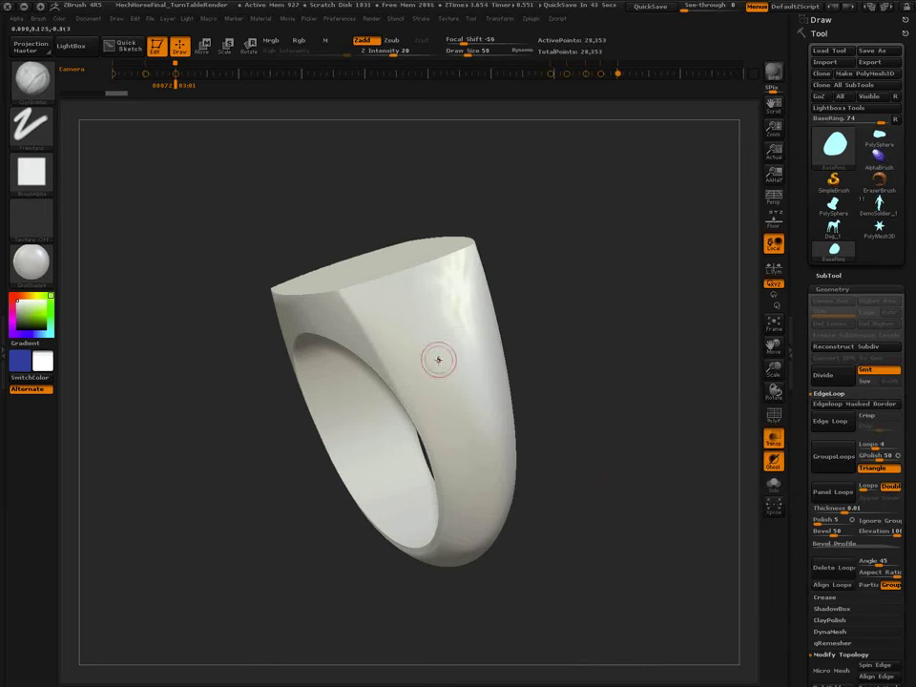
pyautogui.moveTo(423, 342)
pyautogui.mouseDown(button='right')
pyautogui.moveTo(449, 338)
pyautogui.moveTo(409, 350)
pyautogui.moveTo(396, 327)
pyautogui.mouseUp(button='right')
pyautogui.moveTo(426, 337); pyautogui.dragTo(446, 382)
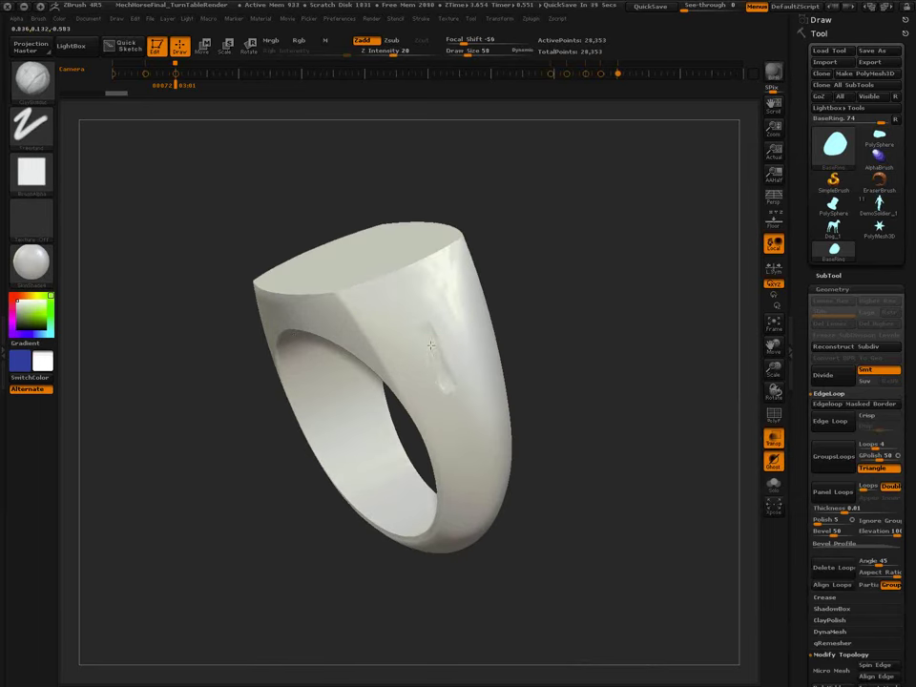
pyautogui.moveTo(452, 326); pyautogui.dragTo(479, 383)
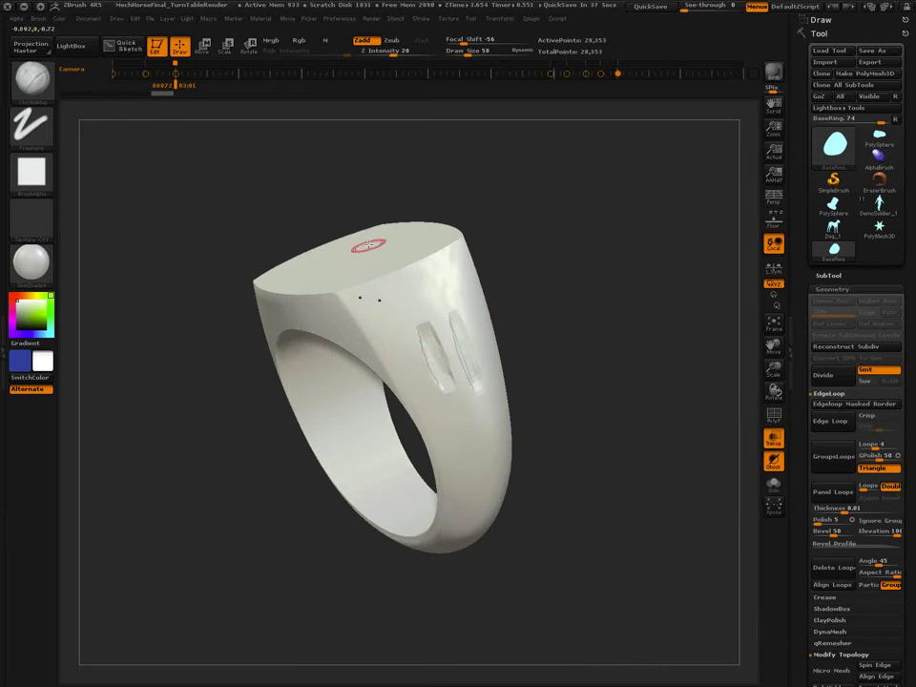
# Sculpt test strokes along the edge of the ring's flat top and undo all the test strokes.
pyautogui.moveTo(342, 236); pyautogui.dragTo(368, 258, button='right')
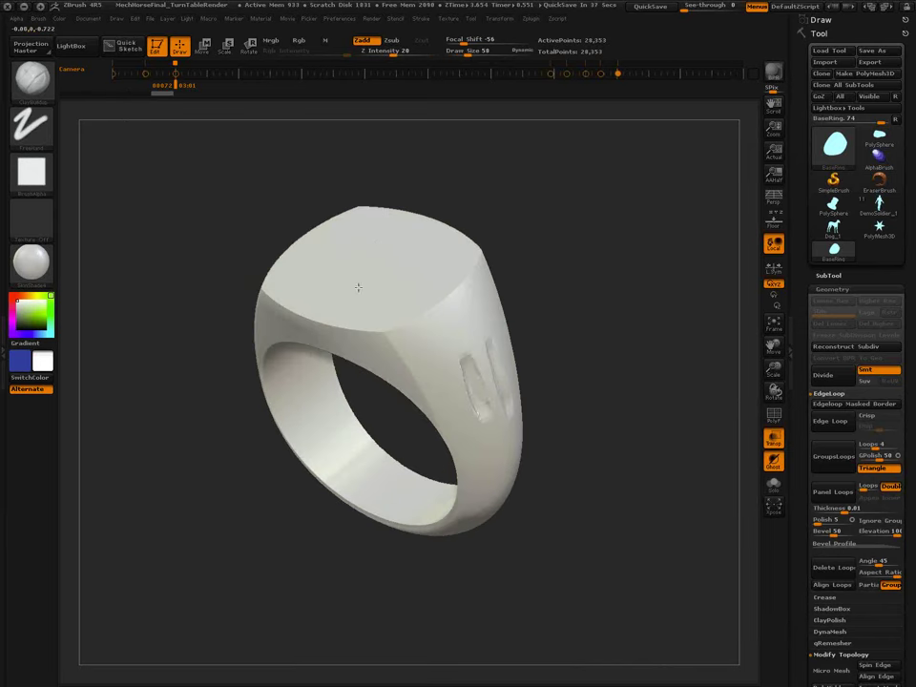
pyautogui.moveTo(392, 331)
pyautogui.mouseDown()
pyautogui.moveTo(341, 331)
pyautogui.moveTo(309, 319)
pyautogui.mouseUp()
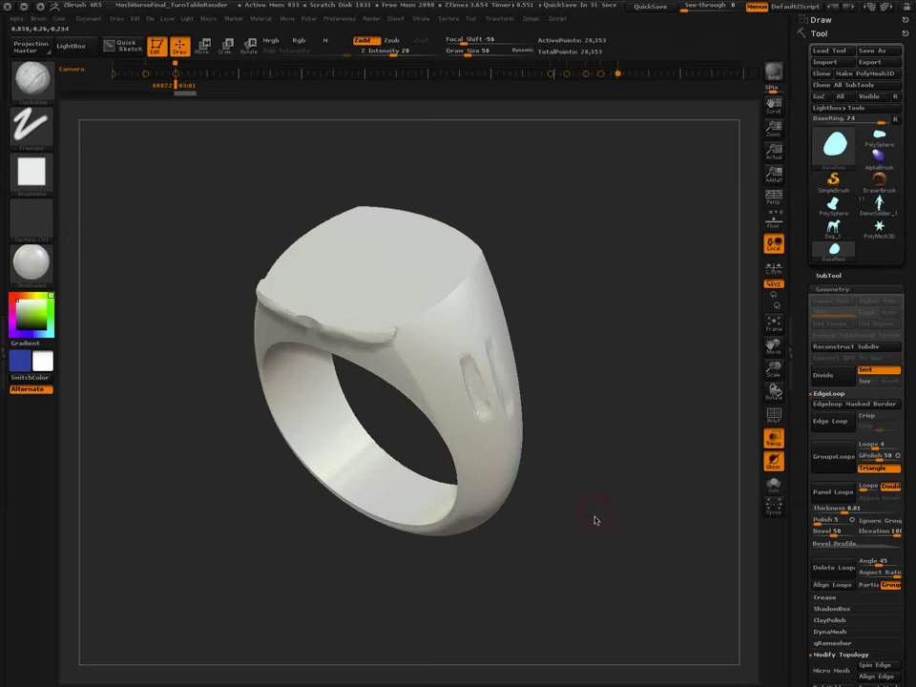
pyautogui.moveTo(363, 338)
pyautogui.mouseDown()
pyautogui.moveTo(323, 329)
pyautogui.moveTo(336, 329)
pyautogui.mouseUp()
pyautogui.moveTo(340, 317); pyautogui.dragTo(456, 376, button='right')
pyautogui.hotkey('shift', 'f')
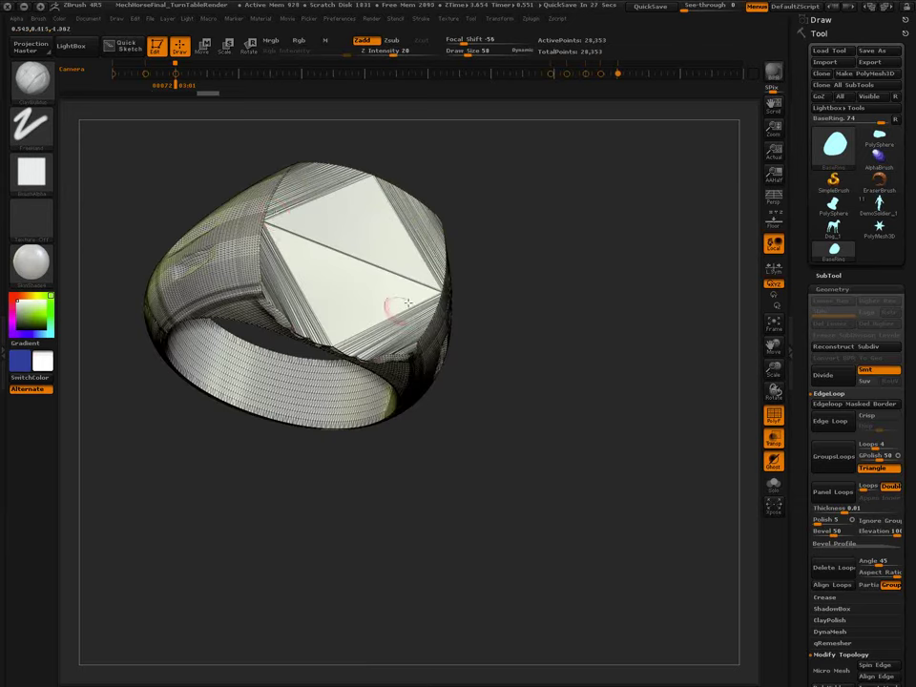
pyautogui.hotkey('ctrl', 'z')
pyautogui.hotkey('ctrl', 'z')
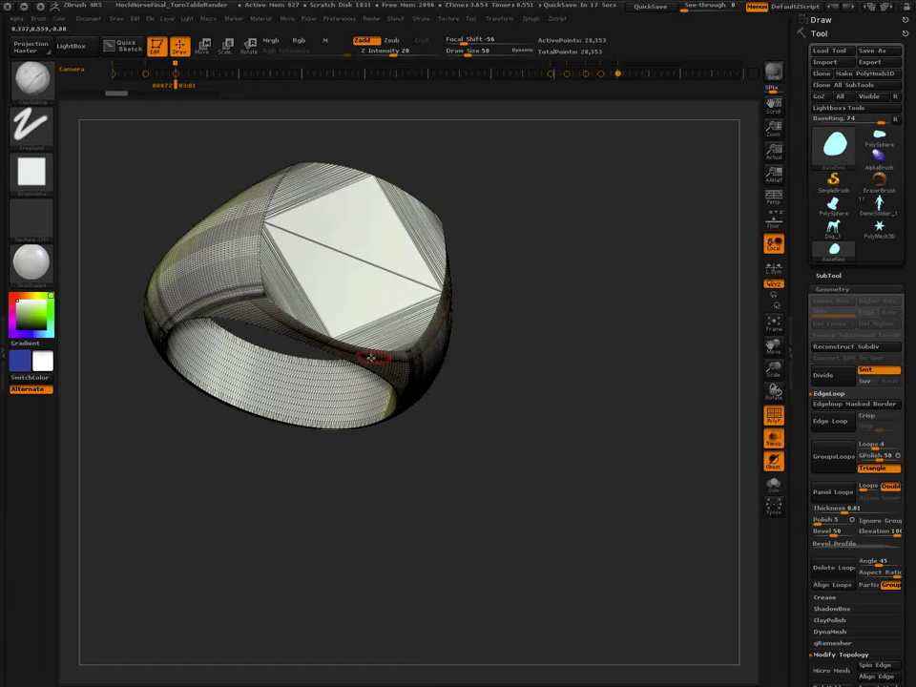
# Try ClayBuildup strokes over the ring's shoulder and the edge of its inner band, and undo them.
pyautogui.moveTo(497, 450)
pyautogui.mouseDown()
pyautogui.moveTo(470, 413)
pyautogui.moveTo(481, 413)
pyautogui.mouseUp()
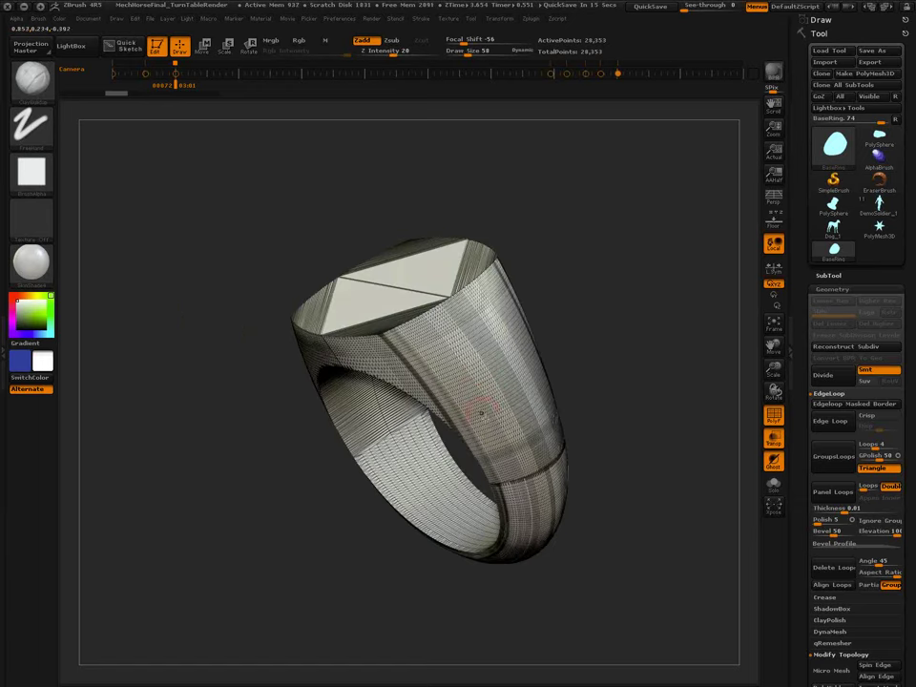
pyautogui.moveTo(490, 331); pyautogui.dragTo(532, 441)
pyautogui.hotkey('ctrl', 'z')
pyautogui.keyDown('ctrl'); pyautogui.moveTo(422, 481); pyautogui.dragTo(416, 466, button='right'); pyautogui.keyUp('ctrl')
pyautogui.moveTo(375, 412); pyautogui.dragTo(351, 510)
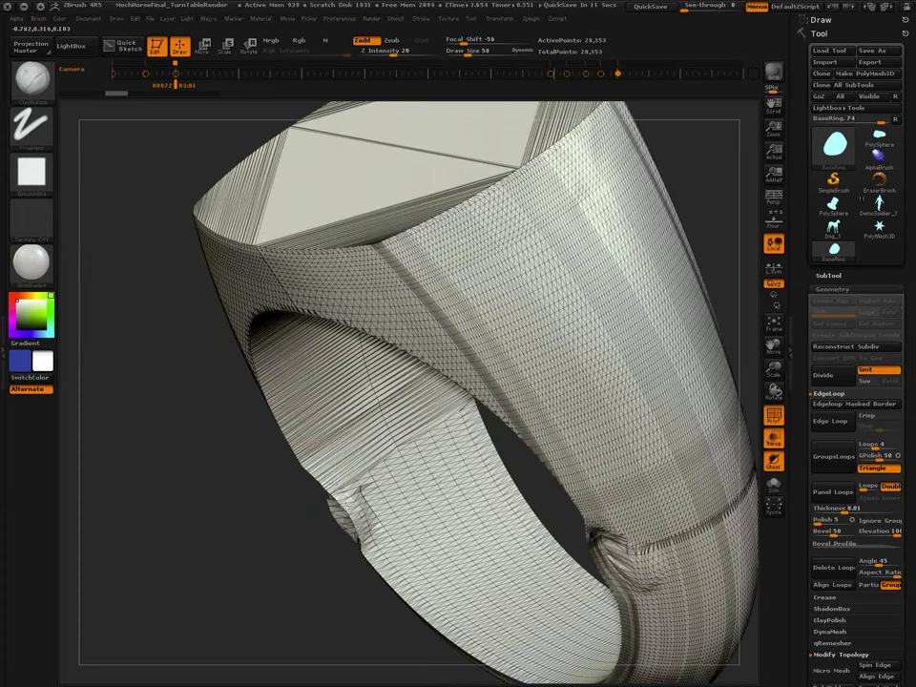
pyautogui.moveTo(319, 440); pyautogui.dragTo(338, 466)
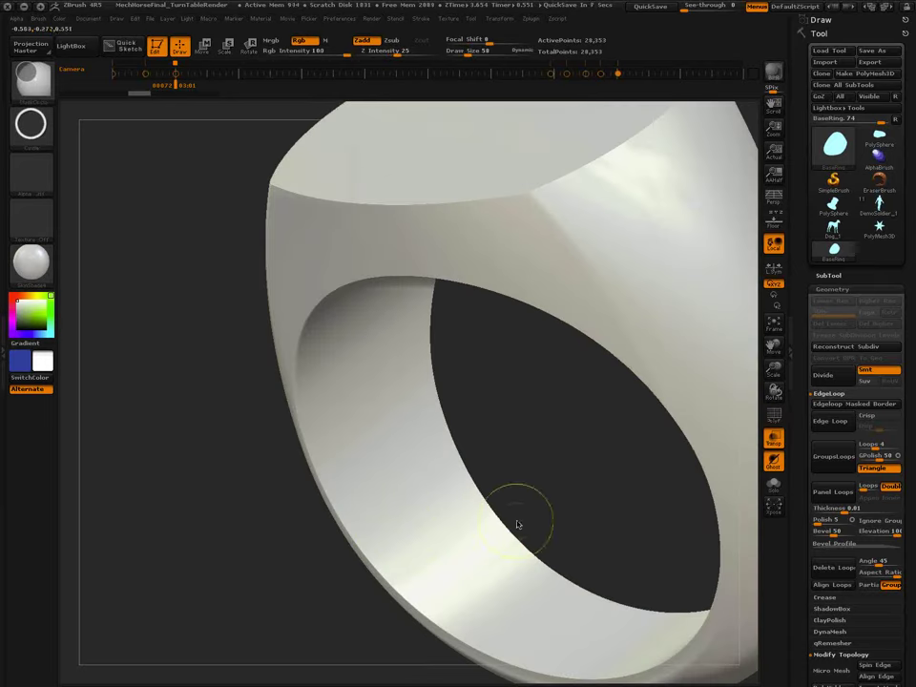
# Try dividing the ring twice, up to subdivision level 3.
pyautogui.press('f')
pyautogui.moveTo(424, 485)
pyautogui.mouseDown()
pyautogui.moveTo(557, 493)
pyautogui.moveTo(456, 429)
pyautogui.moveTo(379, 369)
pyautogui.moveTo(370, 350)
pyautogui.mouseUp()
pyautogui.hotkey('ctrl', 'd')
pyautogui.hotkey('ctrl', 'd')
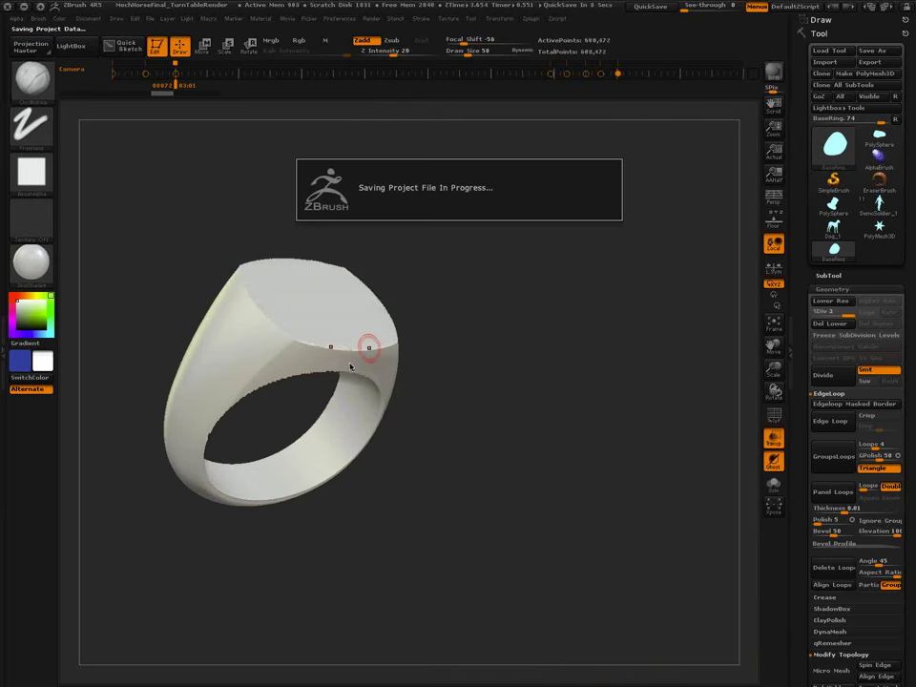
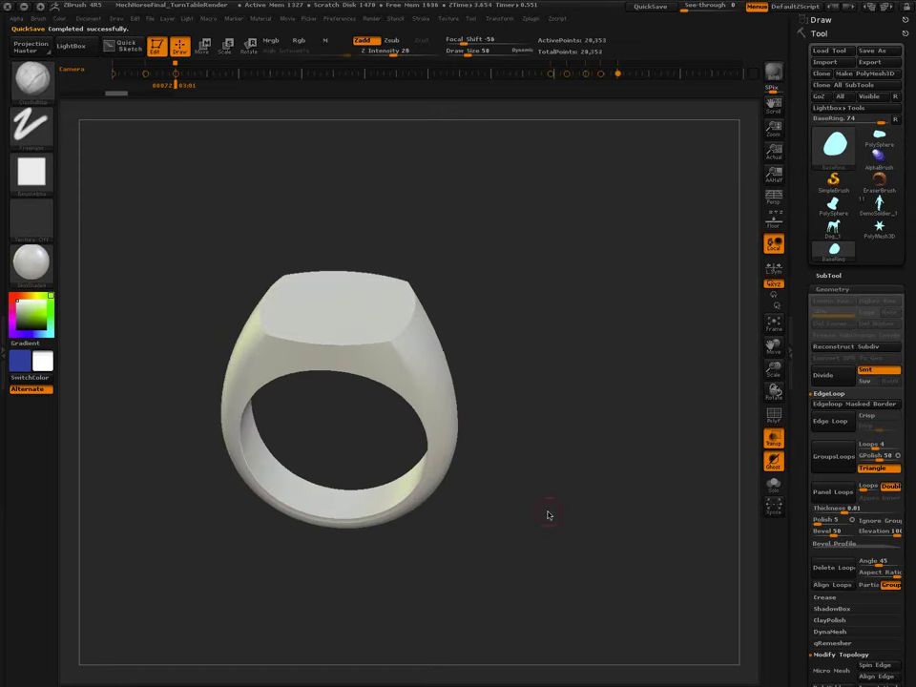
# Collapse the EdgeLoop and Modify Topology settings and open the qRemesher settings for the ring.
pyautogui.keyDown('alt'); pyautogui.moveTo(531, 531); pyautogui.dragTo(552, 508); pyautogui.keyUp('alt')
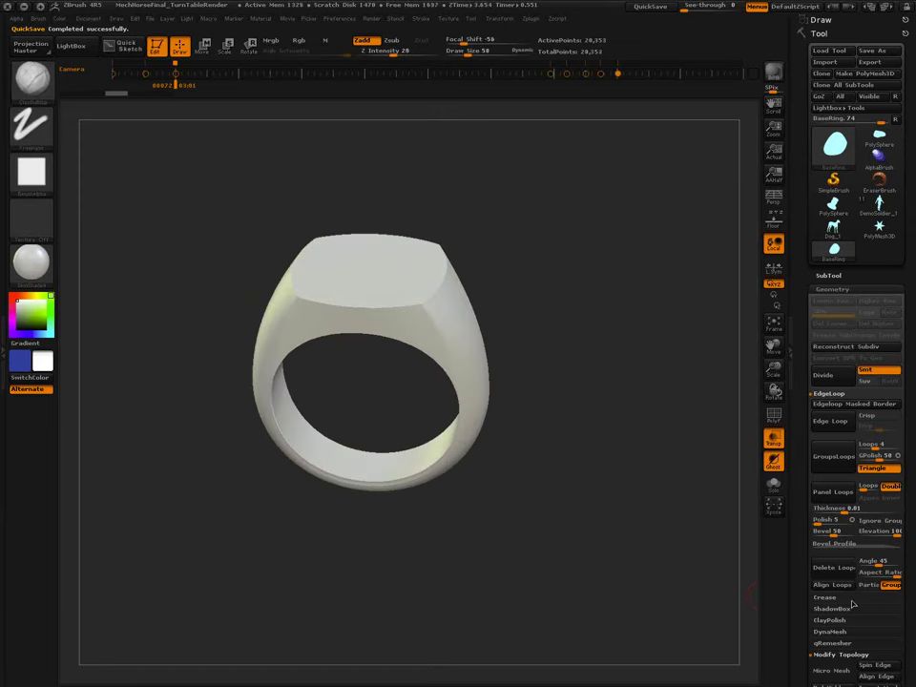
pyautogui.click(844, 396)
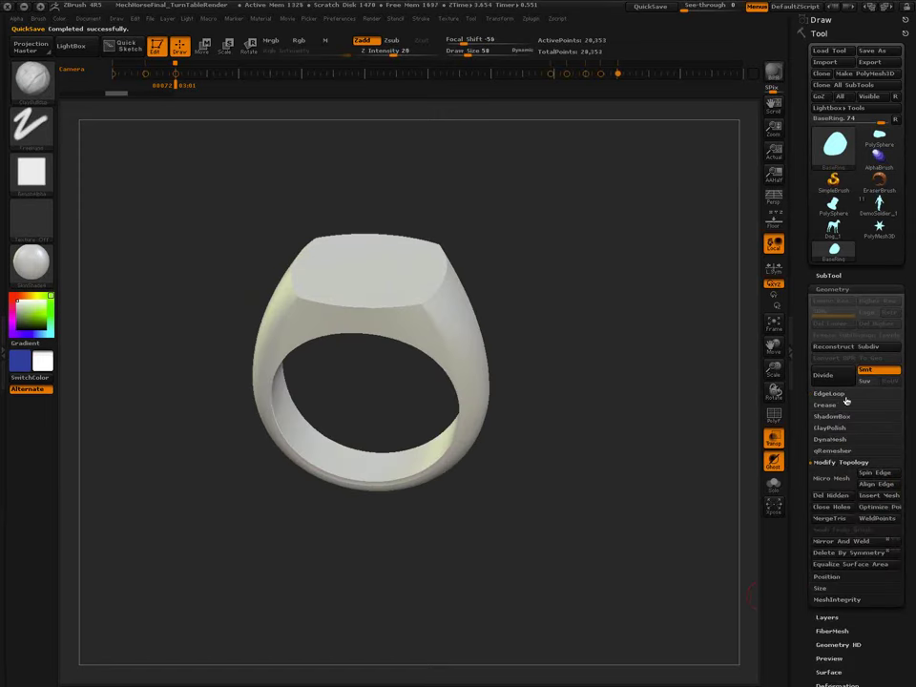
pyautogui.click(841, 463)
pyautogui.click(836, 451)
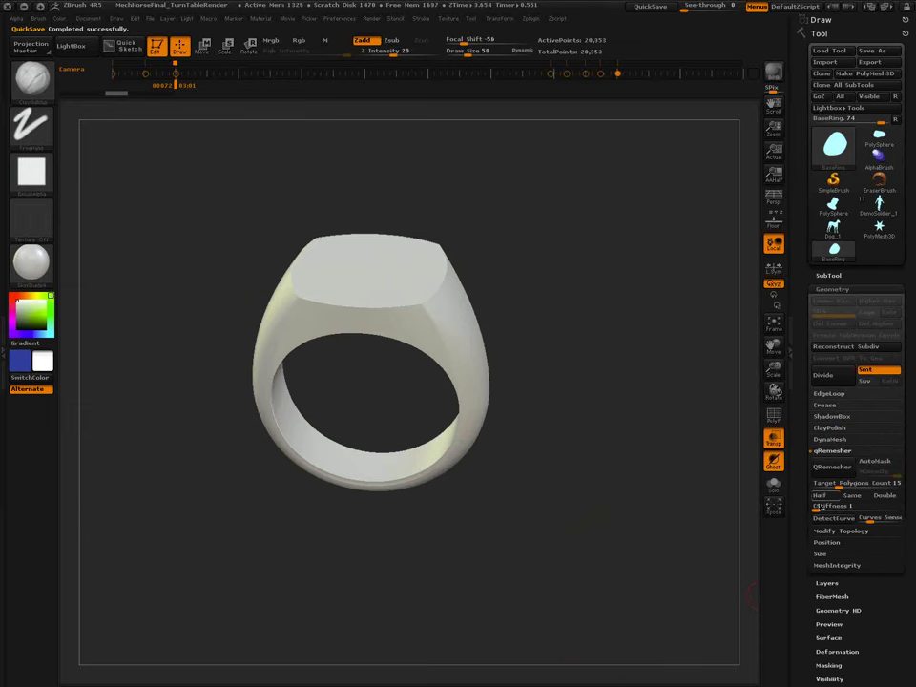
# View the ring from the front and duplicate the BaseRing subtool.
pyautogui.keyDown('shift'); pyautogui.moveTo(605, 554); pyautogui.dragTo(614, 512); pyautogui.keyUp('shift')
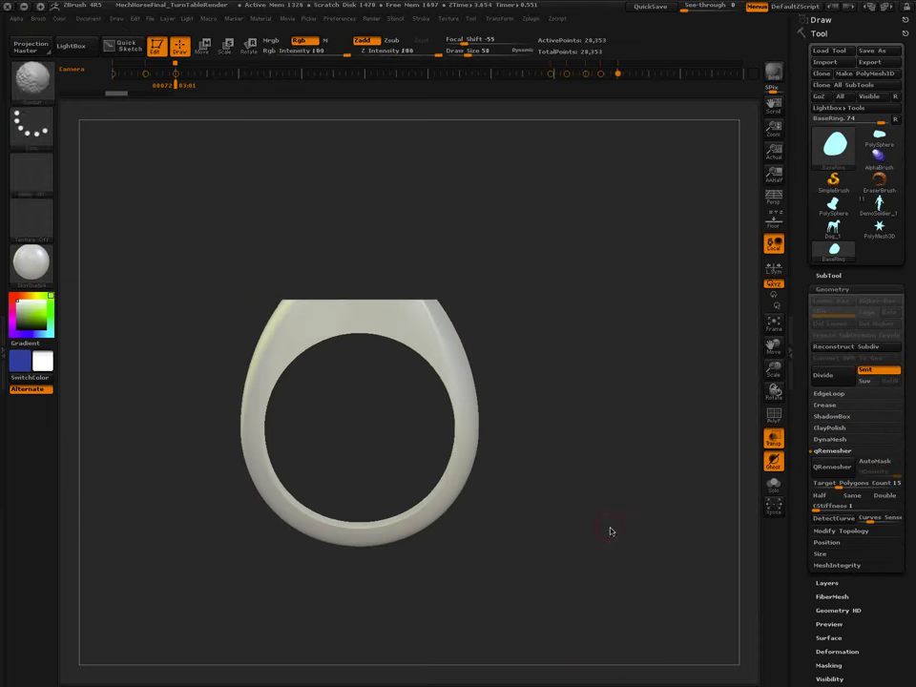
pyautogui.keyDown('alt'); pyautogui.moveTo(433, 423); pyautogui.dragTo(493, 428); pyautogui.keyUp('alt')
pyautogui.click(829, 275)
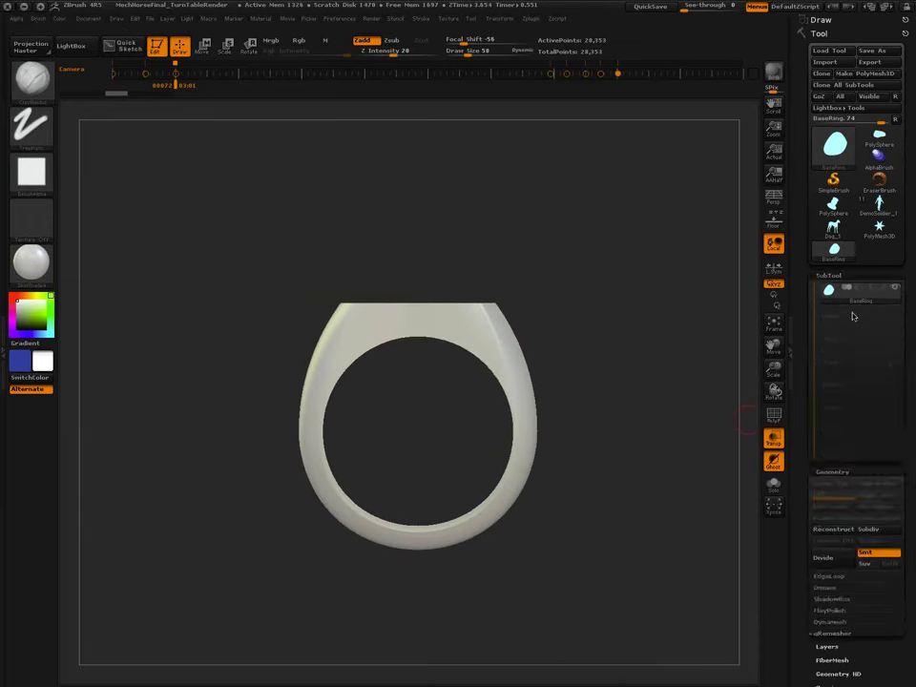
pyautogui.click(828, 540)
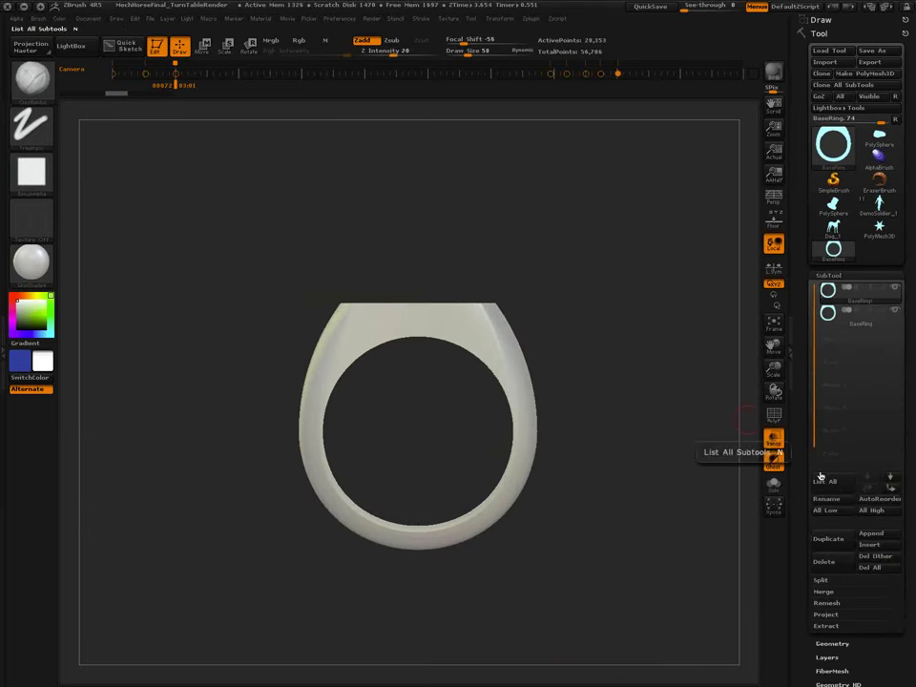
pyautogui.click(829, 275)
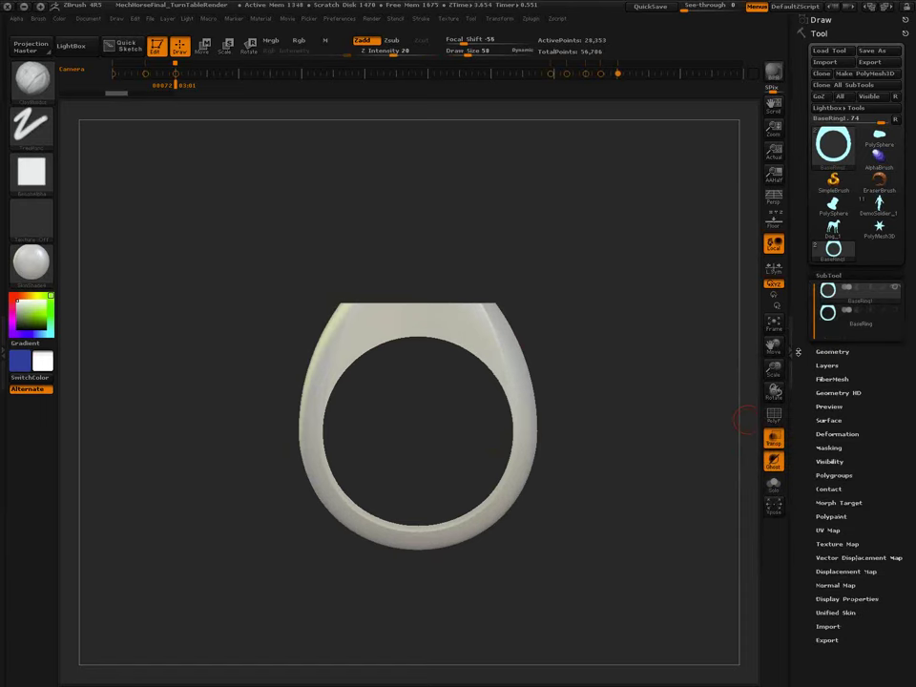
# Rename the duplicated ring subtool to retopo.
pyautogui.moveTo(600, 498); pyautogui.dragTo(671, 456)
pyautogui.click(830, 276)
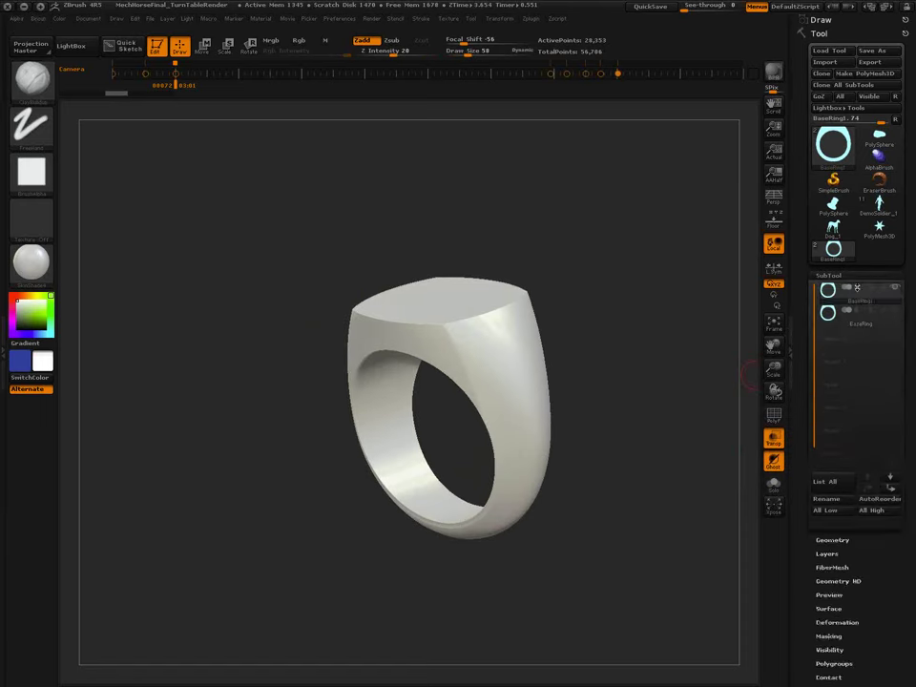
pyautogui.click(847, 316)
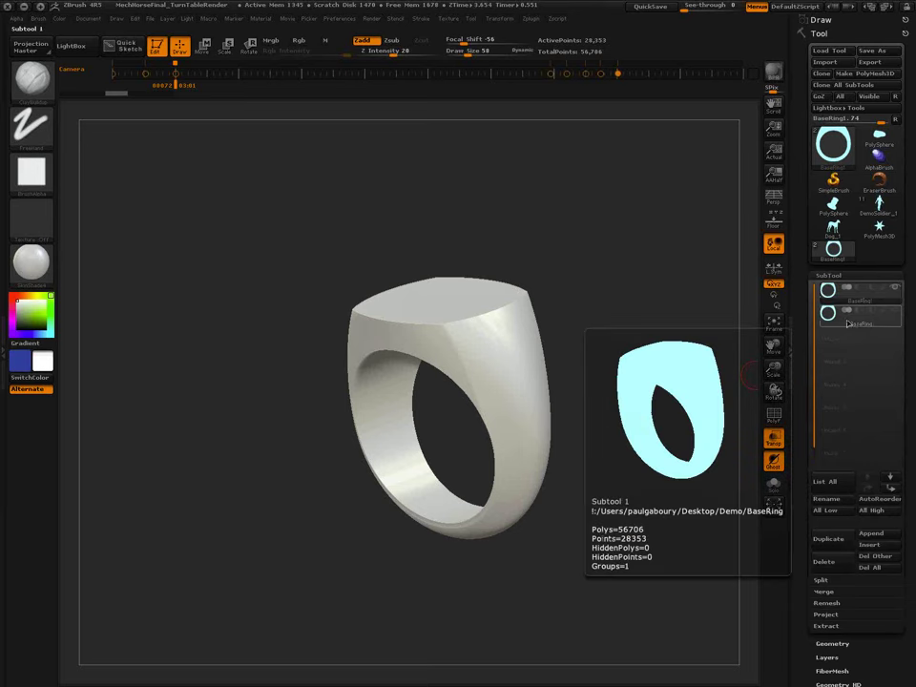
pyautogui.click(840, 501)
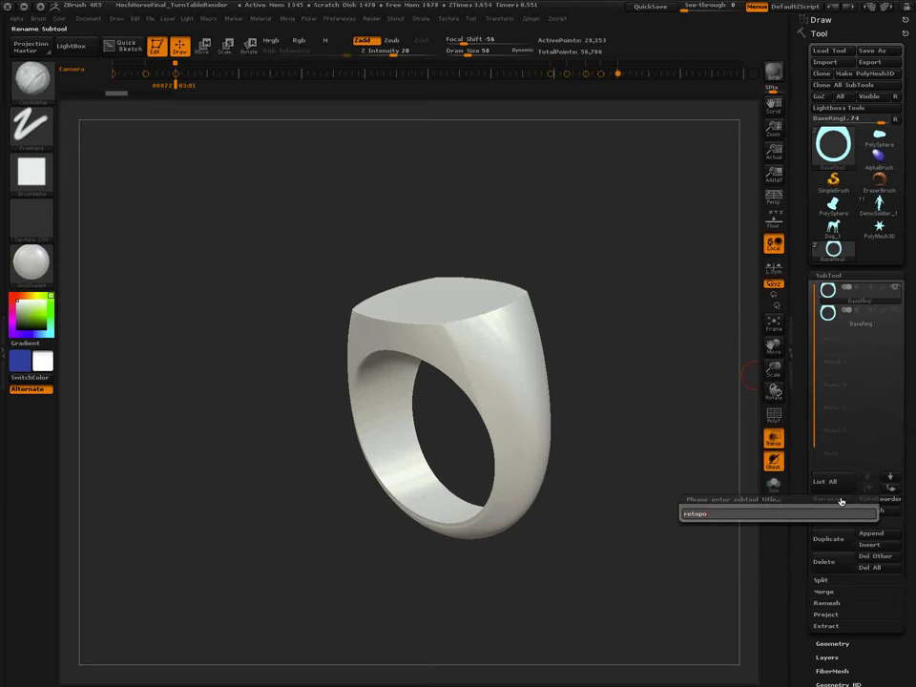
pyautogui.press('Return')
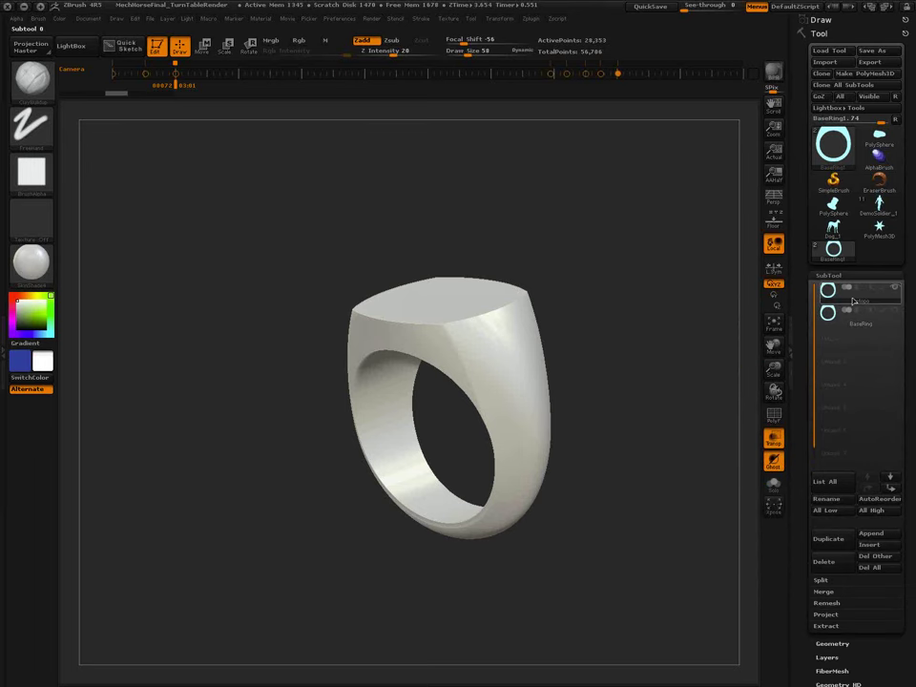
pyautogui.moveTo(852, 300)
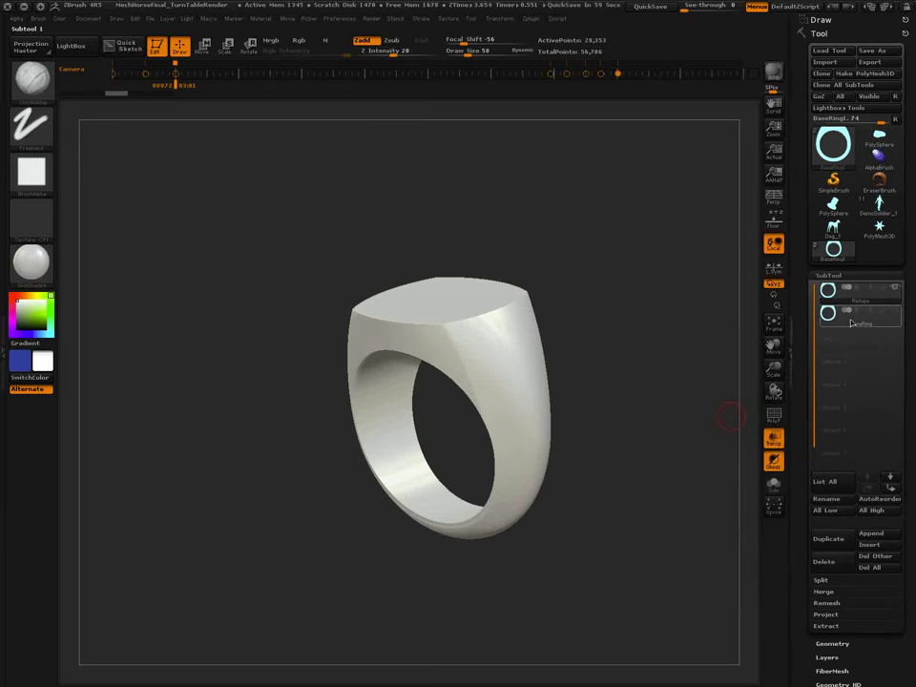
# Set the qRemesher target polygon count for the ring copy to 4.
pyautogui.click(836, 275)
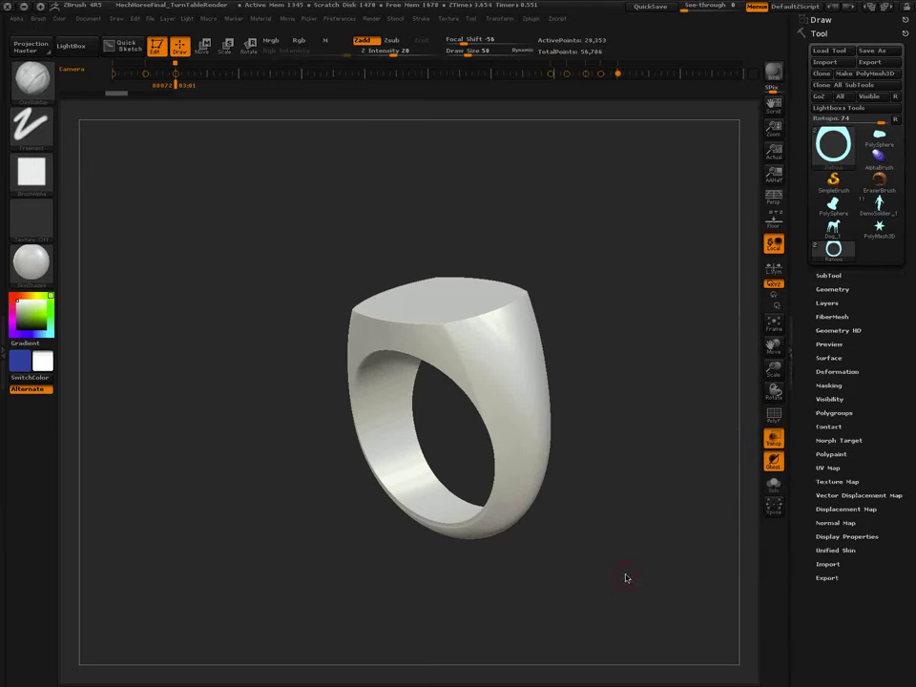
pyautogui.click(844, 289)
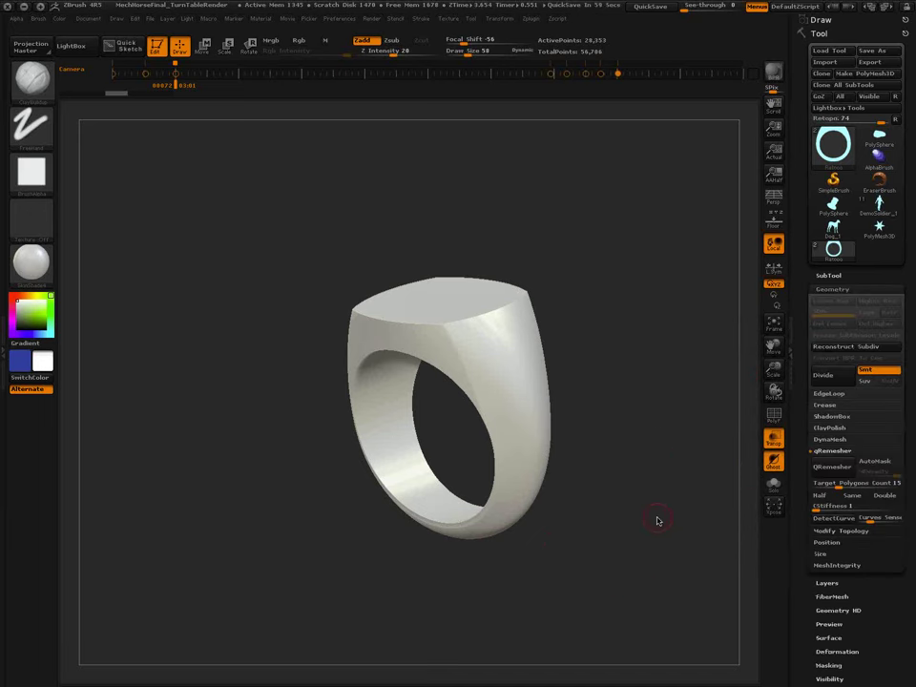
pyautogui.press('shift')
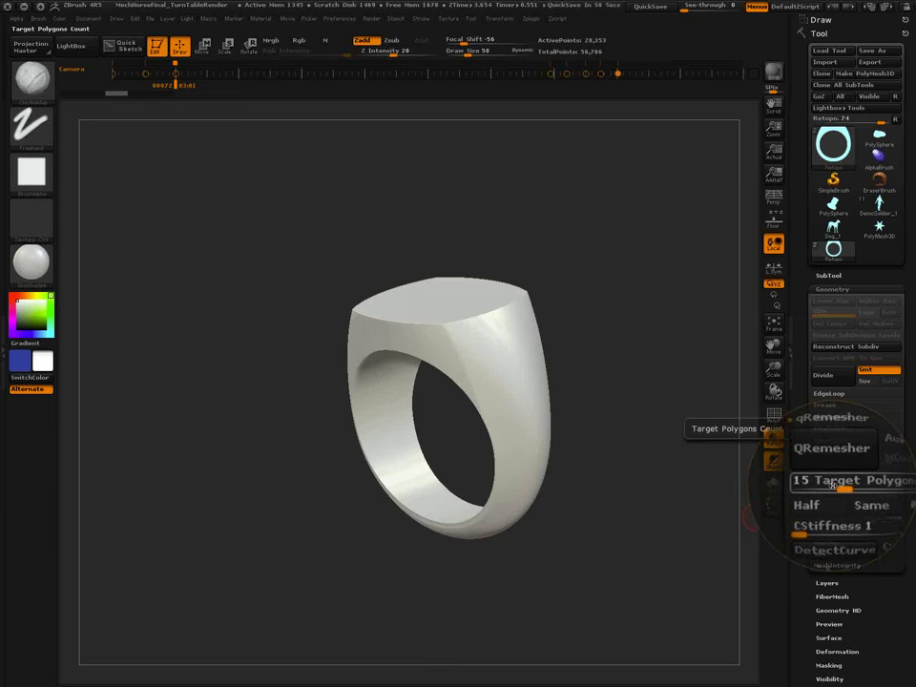
pyautogui.click(834, 486)
pyautogui.write('4')
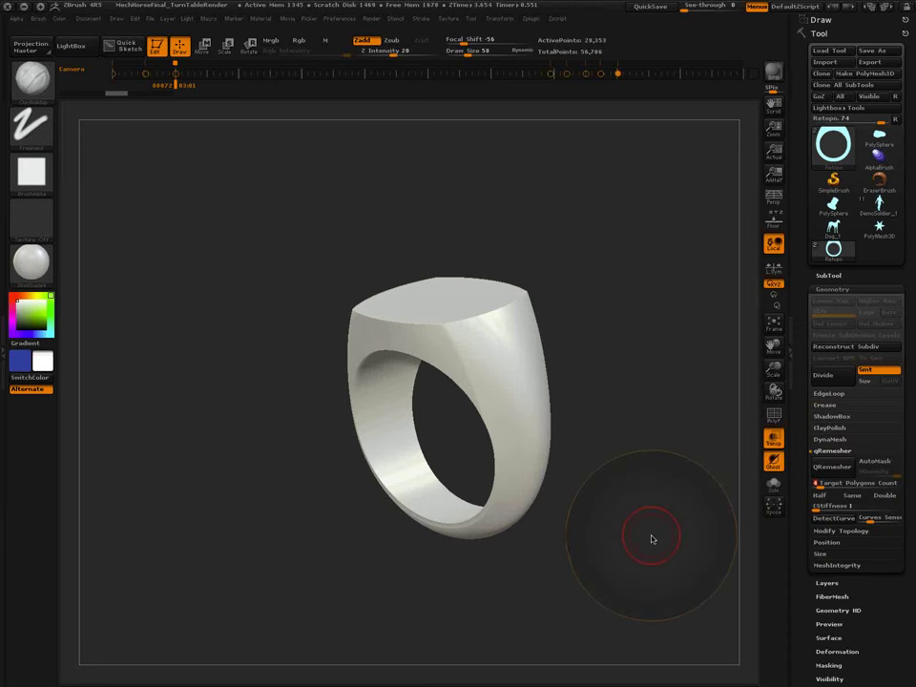
pyautogui.press('Return')
# Run QRemesher on the Retopo ring and display its polyframe to examine the new topology from several angles.
pyautogui.moveTo(595, 557)
pyautogui.mouseDown()
pyautogui.moveTo(622, 553)
pyautogui.moveTo(607, 545)
pyautogui.mouseUp()
pyautogui.press('b')
pyautogui.press('z')
pyautogui.press('r')
pyautogui.keyDown('alt'); pyautogui.moveTo(533, 600); pyautogui.dragTo(578, 624); pyautogui.keyUp('alt')
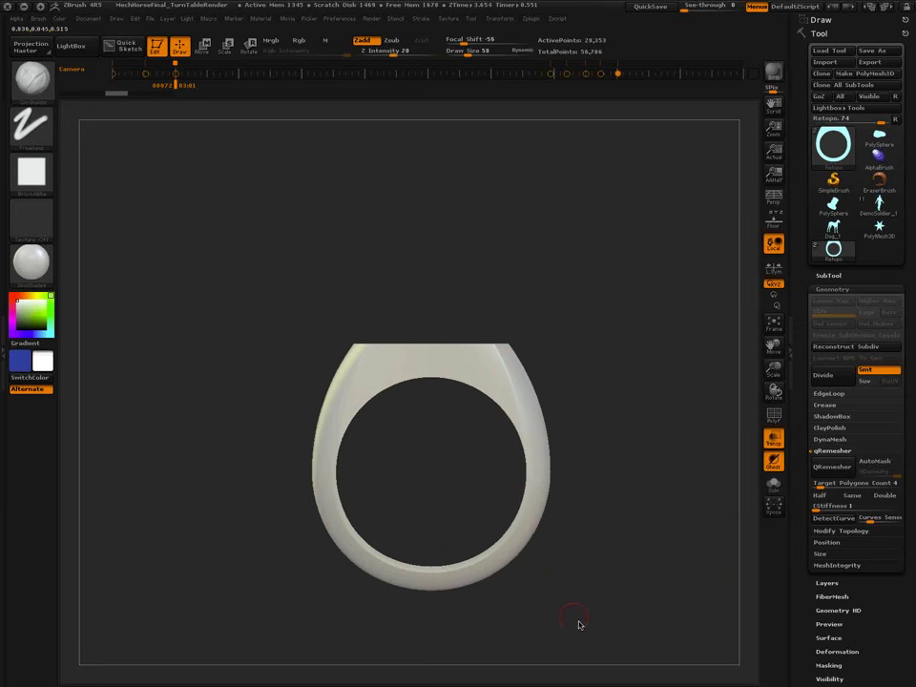
pyautogui.click(832, 467)
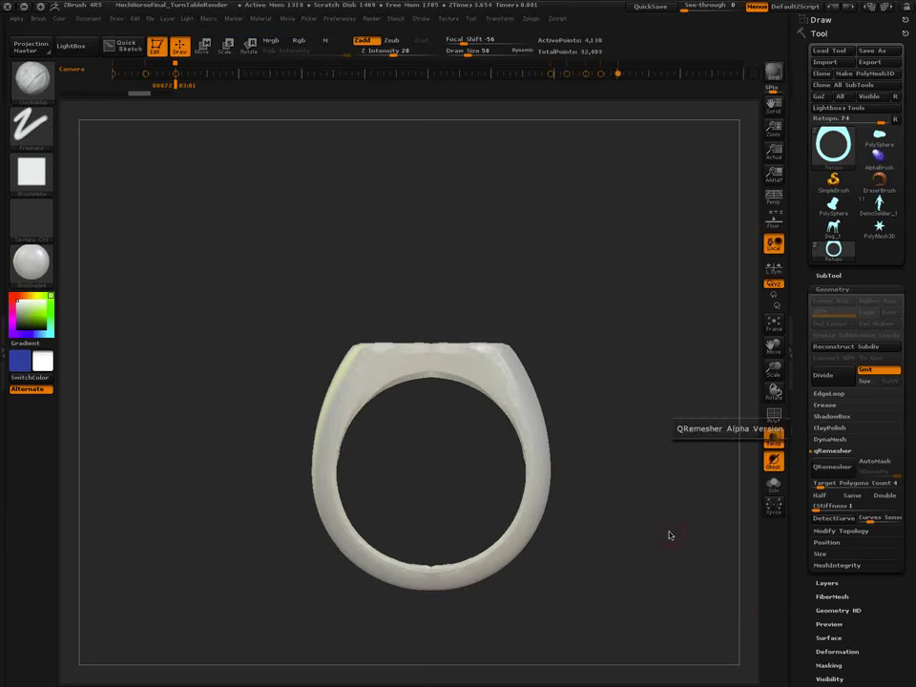
pyautogui.hotkey('shift', 'f')
pyautogui.moveTo(626, 519); pyautogui.dragTo(535, 533)
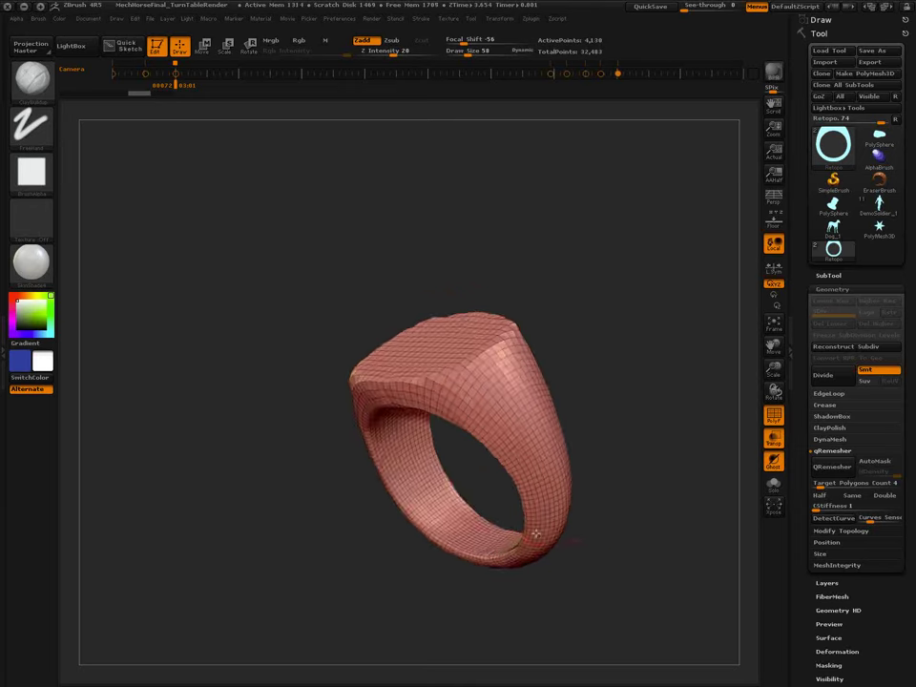
pyautogui.moveTo(612, 581); pyautogui.dragTo(585, 498)
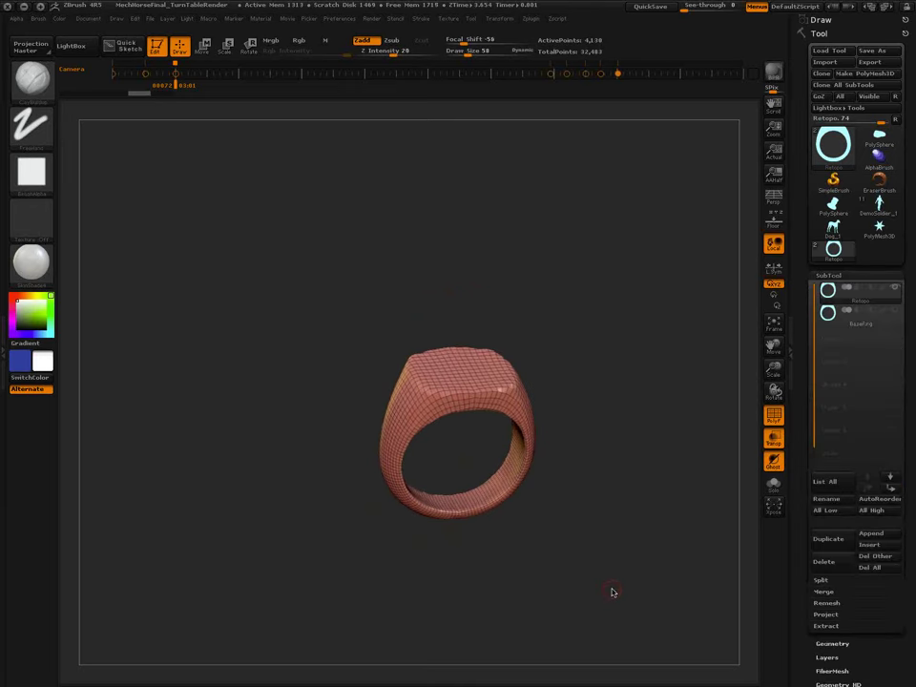
# Show the BaseRing subtool again and project its shape onto the remeshed Retopo ring with ProjectAll.
pyautogui.click(895, 311)
pyautogui.moveTo(615, 597); pyautogui.dragTo(615, 571)
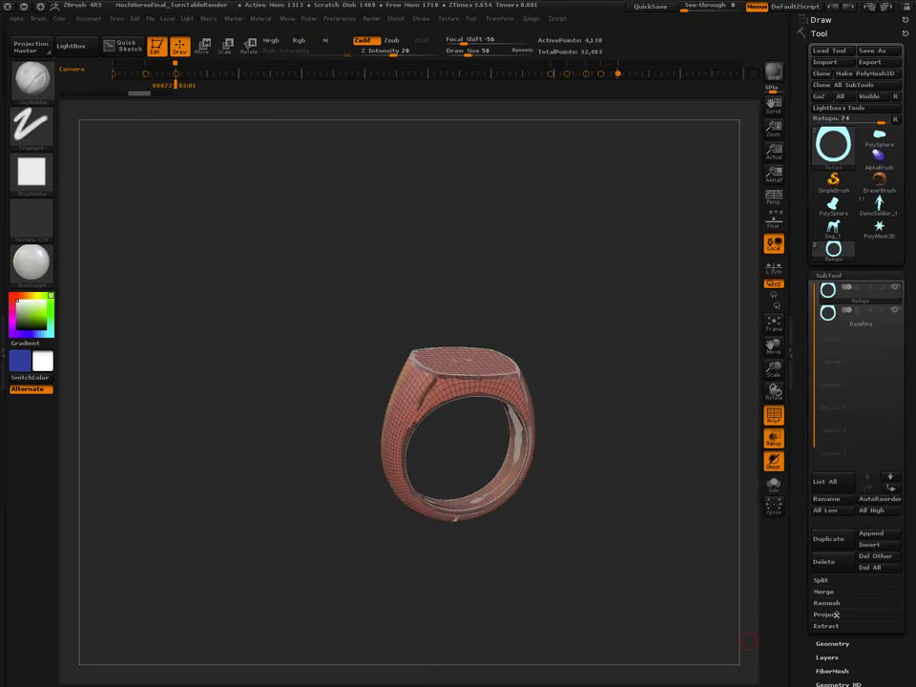
pyautogui.click(821, 580)
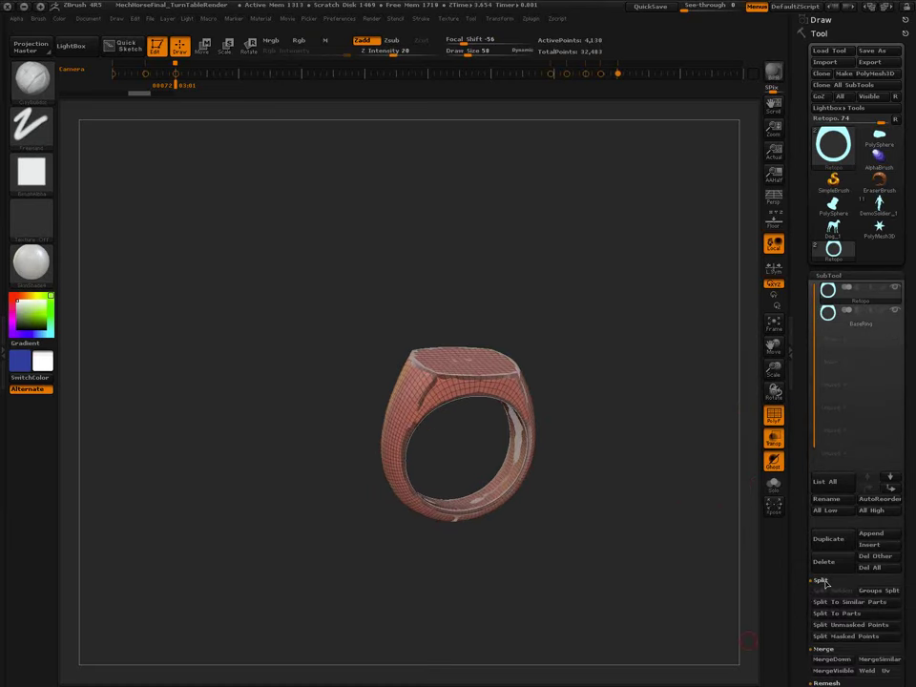
pyautogui.click(821, 580)
pyautogui.click(822, 591)
pyautogui.click(826, 603)
pyautogui.click(833, 615)
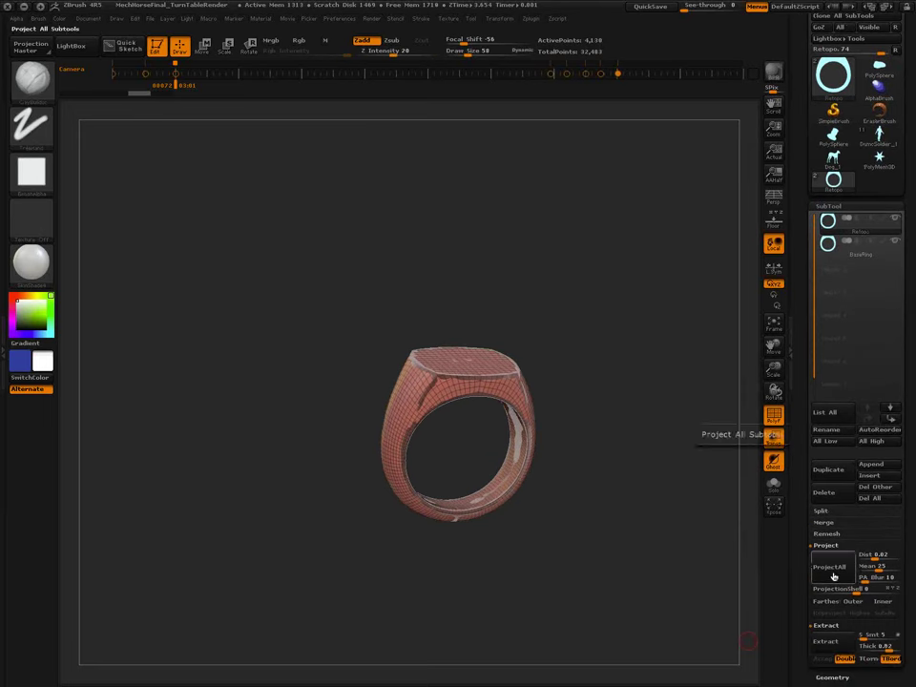
pyautogui.click(831, 572)
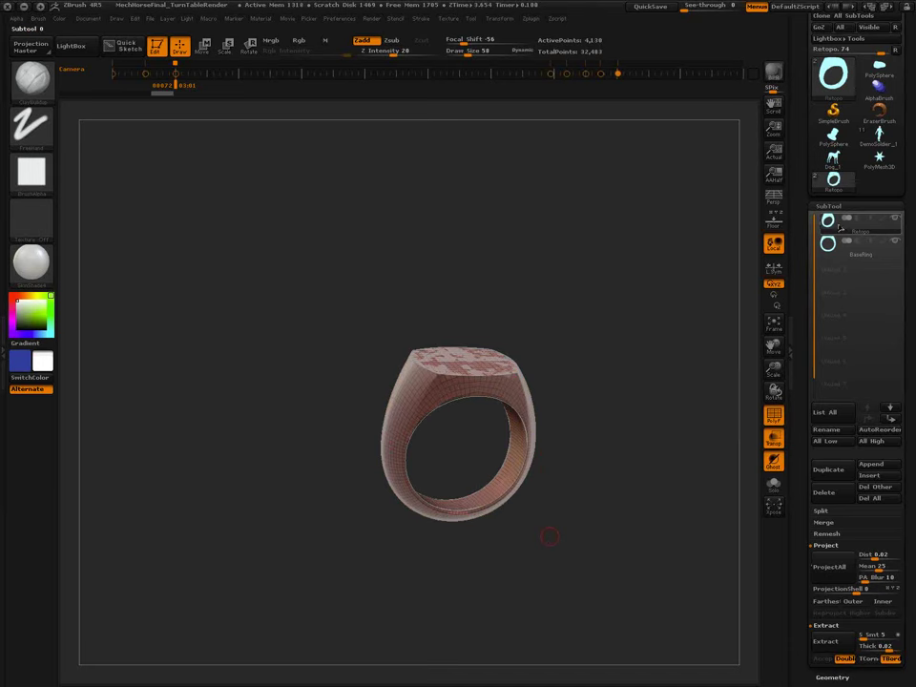
# Hide the BaseRing and turn off the polyframe to check the projected Retopo ring alone.
pyautogui.moveTo(839, 227)
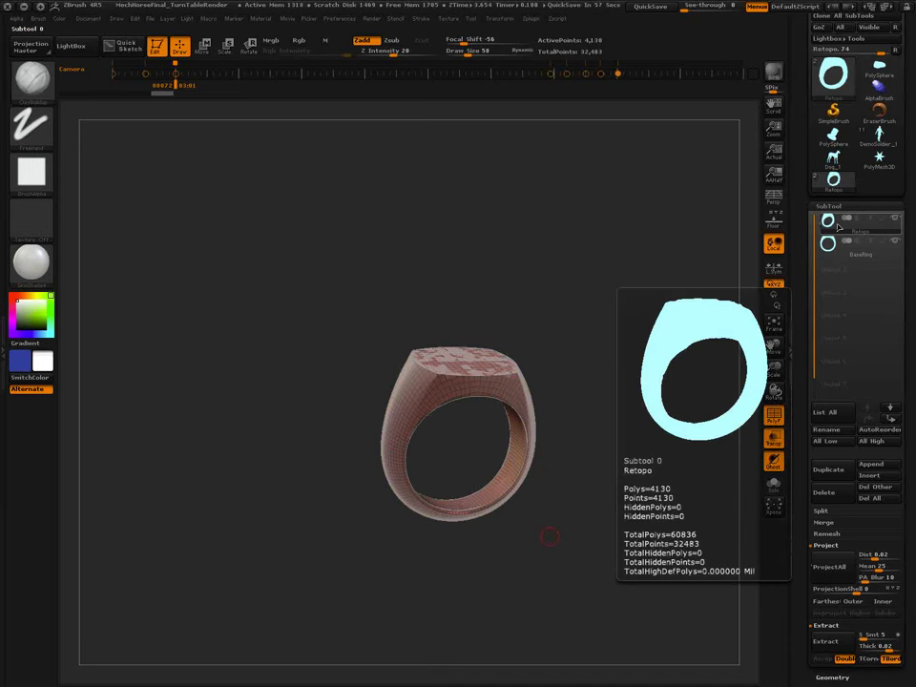
pyautogui.click(895, 242)
pyautogui.moveTo(618, 535)
pyautogui.mouseDown()
pyautogui.moveTo(613, 552)
pyautogui.moveTo(624, 553)
pyautogui.moveTo(620, 510)
pyautogui.moveTo(581, 549)
pyautogui.moveTo(602, 541)
pyautogui.mouseUp()
pyautogui.hotkey('shift', 'f')
# Divide the Retopo ring twice, projecting the BaseRing's shape onto it after each division.
pyautogui.hotkey('ctrl', 'd')
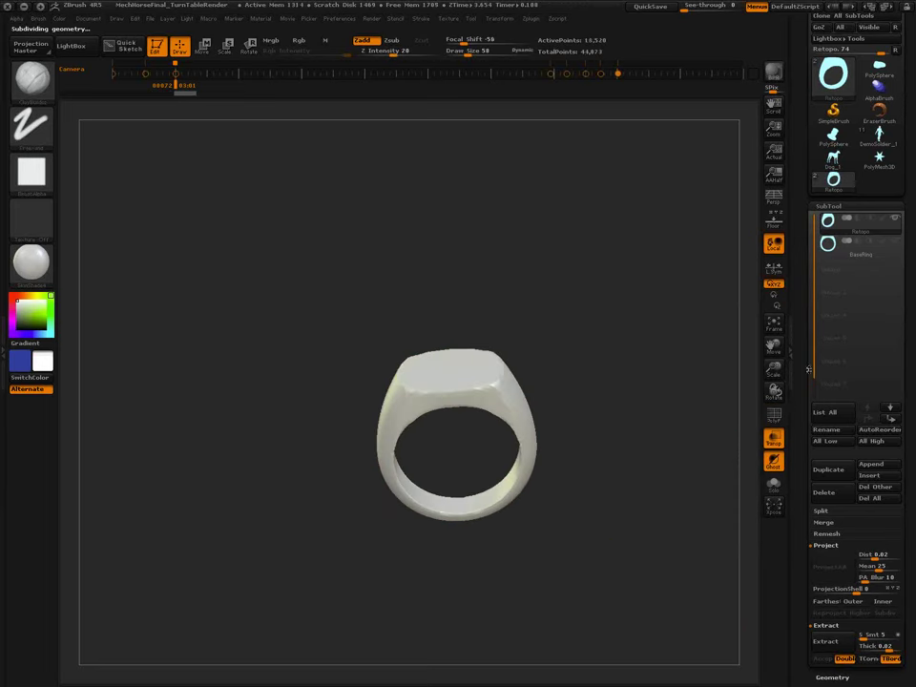
pyautogui.click(838, 571)
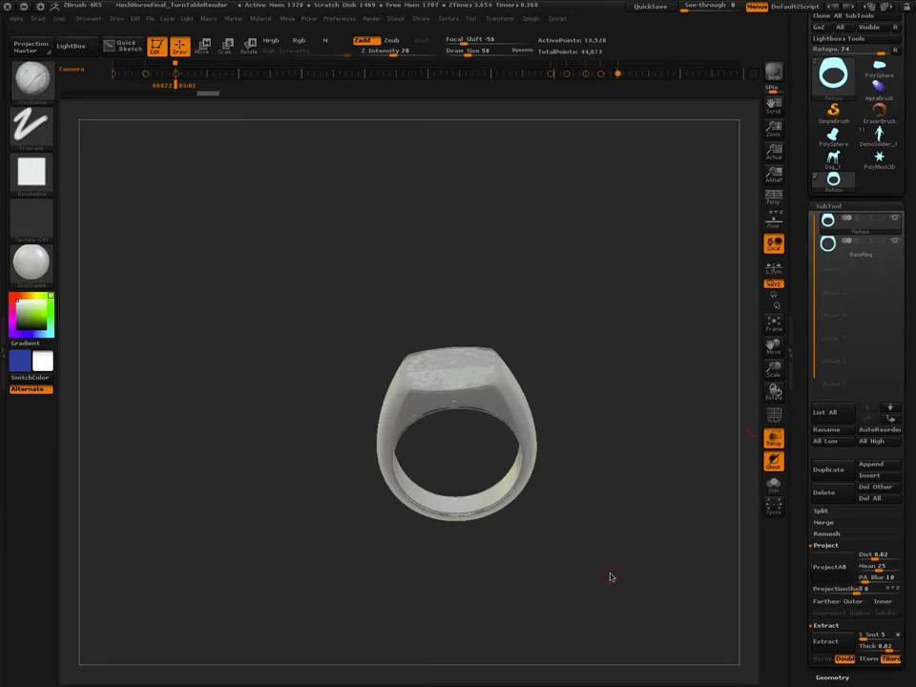
pyautogui.hotkey('ctrl', 'd')
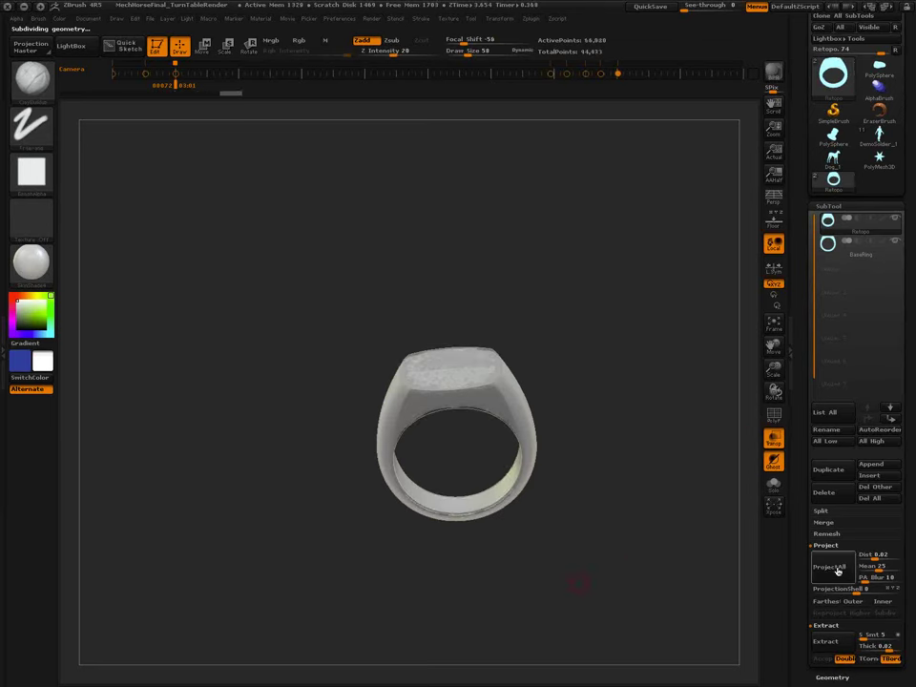
pyautogui.click(839, 569)
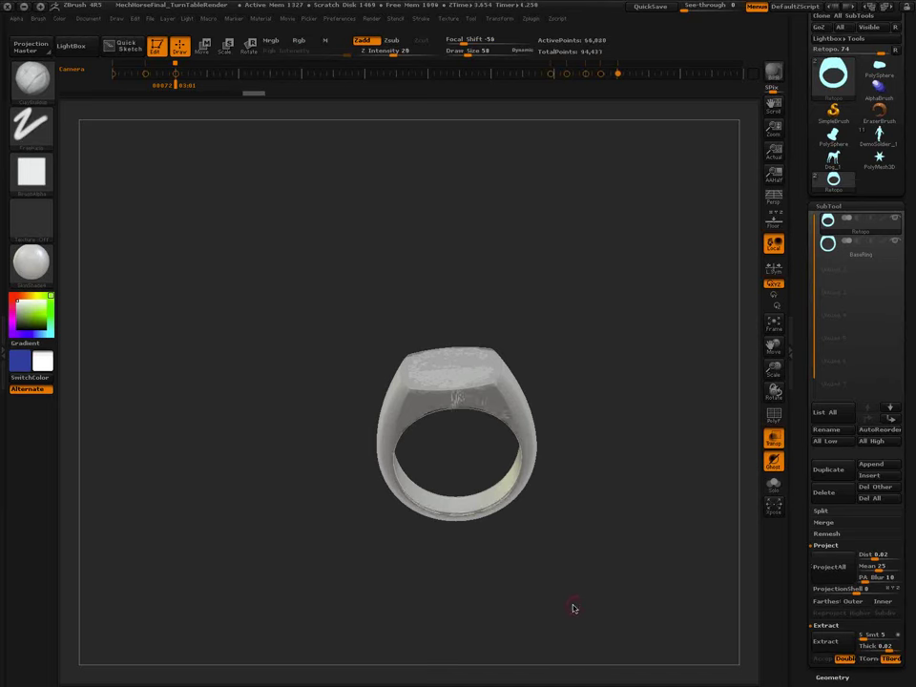
# Hide the BaseRing and examine the edges of the Retopo ring's flat top and inner band up close.
pyautogui.click(895, 243)
pyautogui.press('b')
pyautogui.press('z')
pyautogui.press('p')
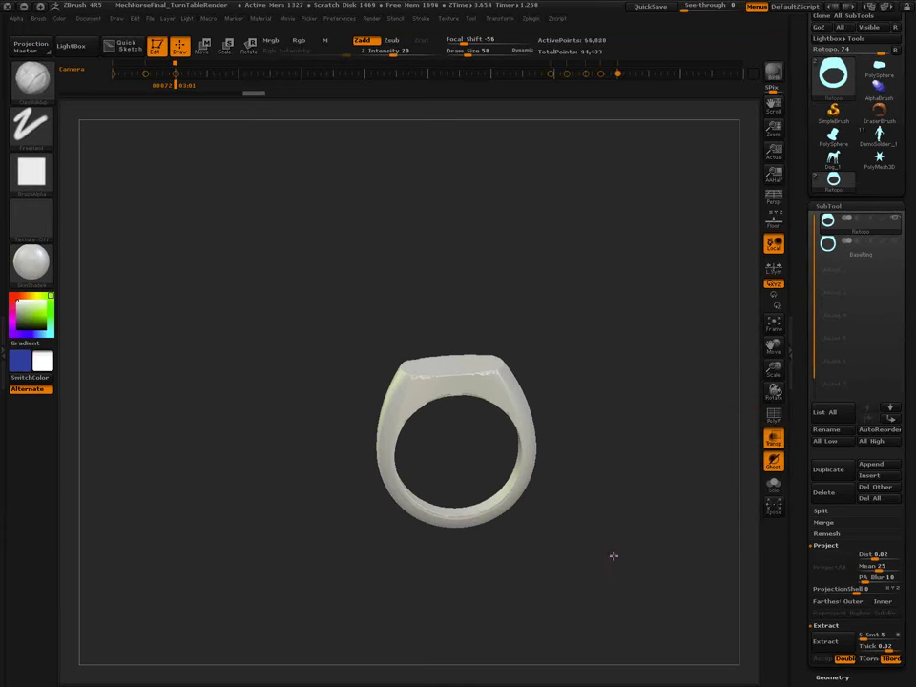
pyautogui.press('b')
pyautogui.press('c')
pyautogui.press('b')
pyautogui.moveTo(613, 553); pyautogui.dragTo(622, 580)
pyautogui.keyDown('ctrl'); pyautogui.moveTo(506, 402); pyautogui.dragTo(558, 487, button='right'); pyautogui.keyUp('ctrl')
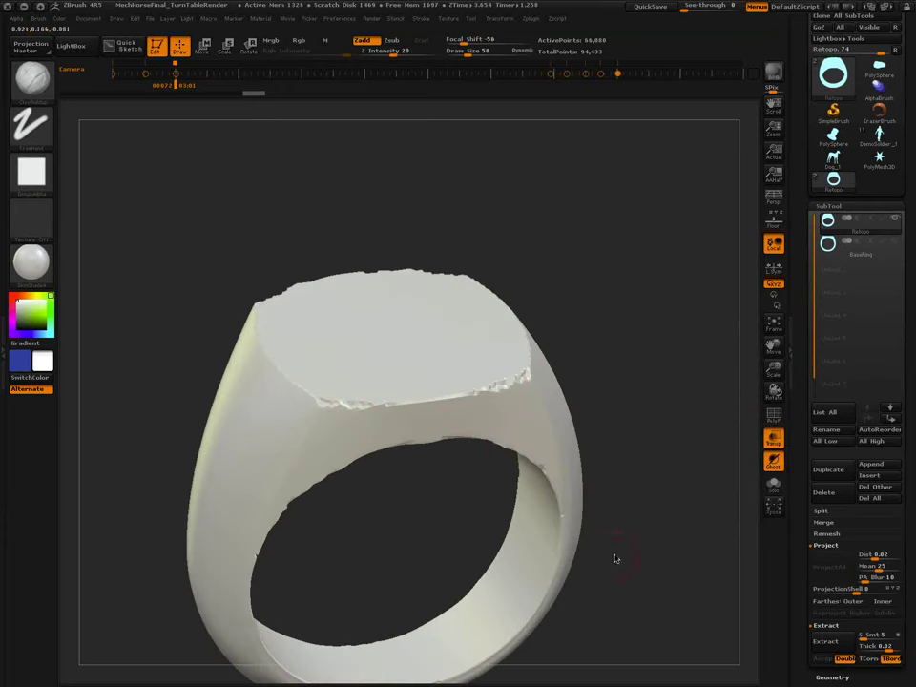
# Lower the Retopo ring to subdivision level 1, checking its edges at each level.
pyautogui.hotkey('shift', 'd')
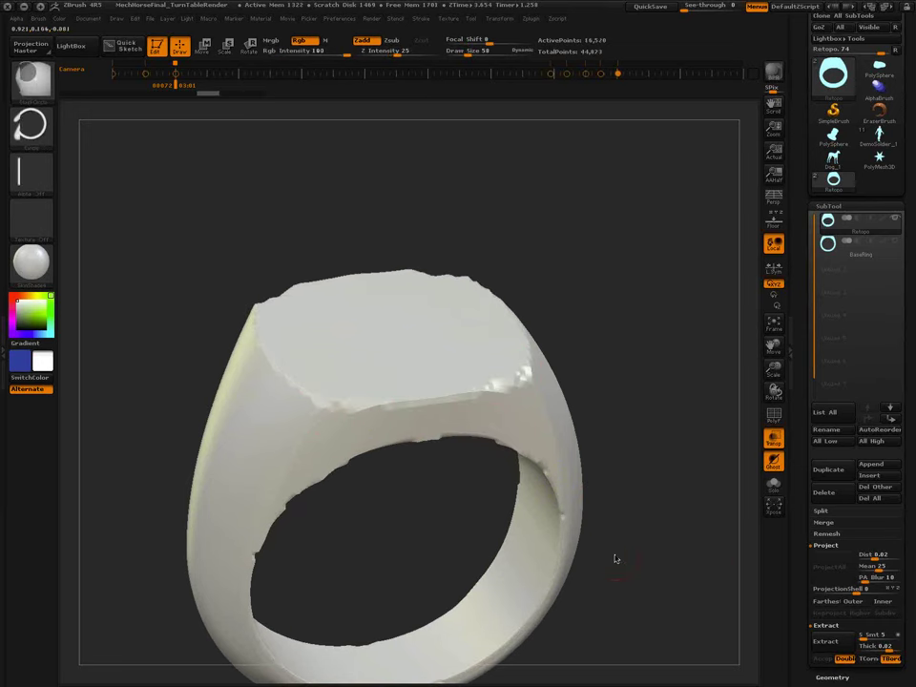
pyautogui.click(836, 206)
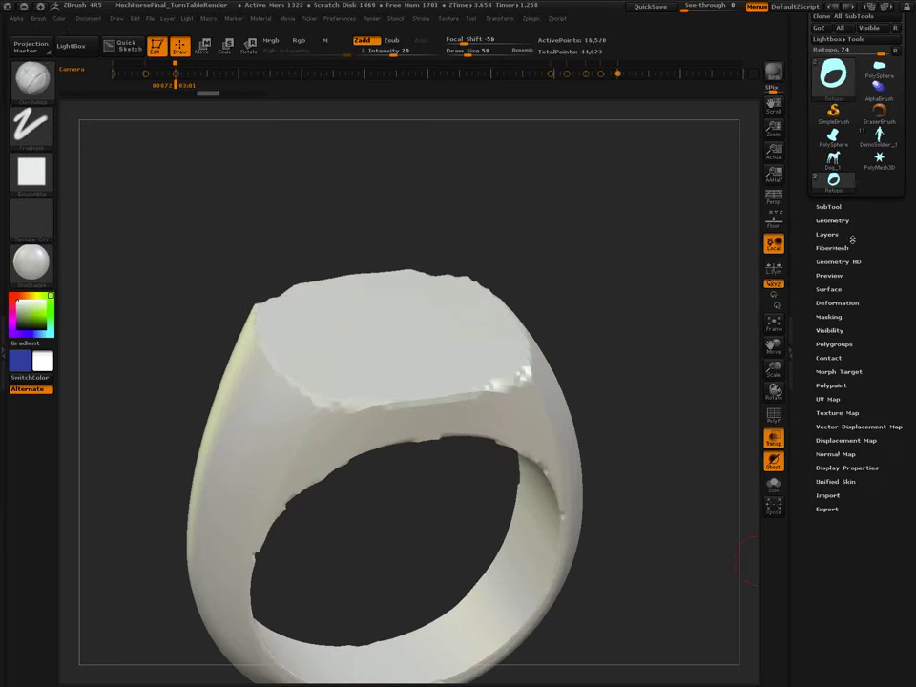
pyautogui.click(833, 220)
pyautogui.press('shift')
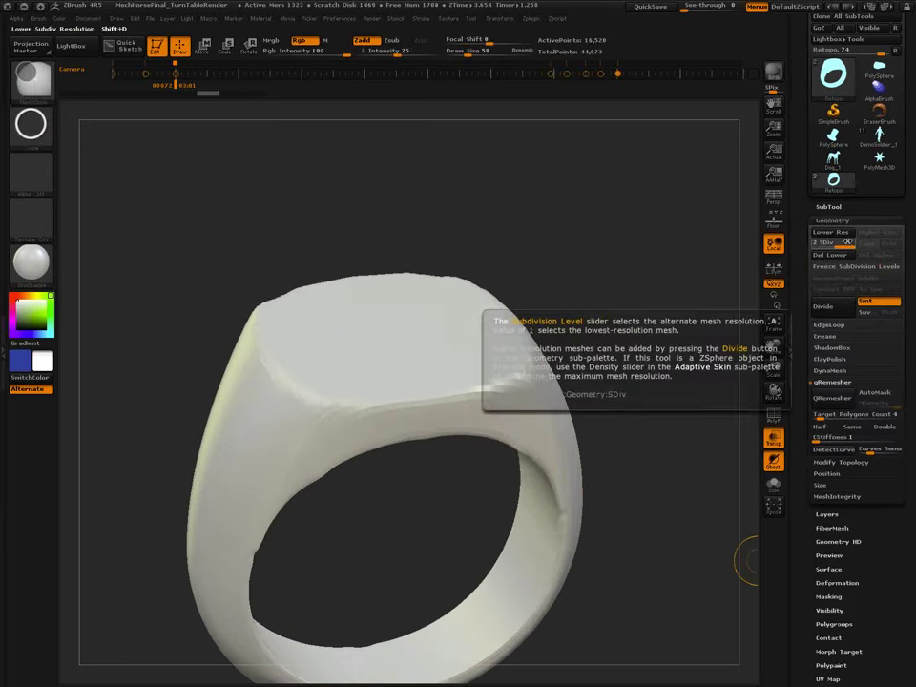
# Bring up the subtool projection settings for the Retopo ring and set the draw size to 37.
pyautogui.click(830, 207)
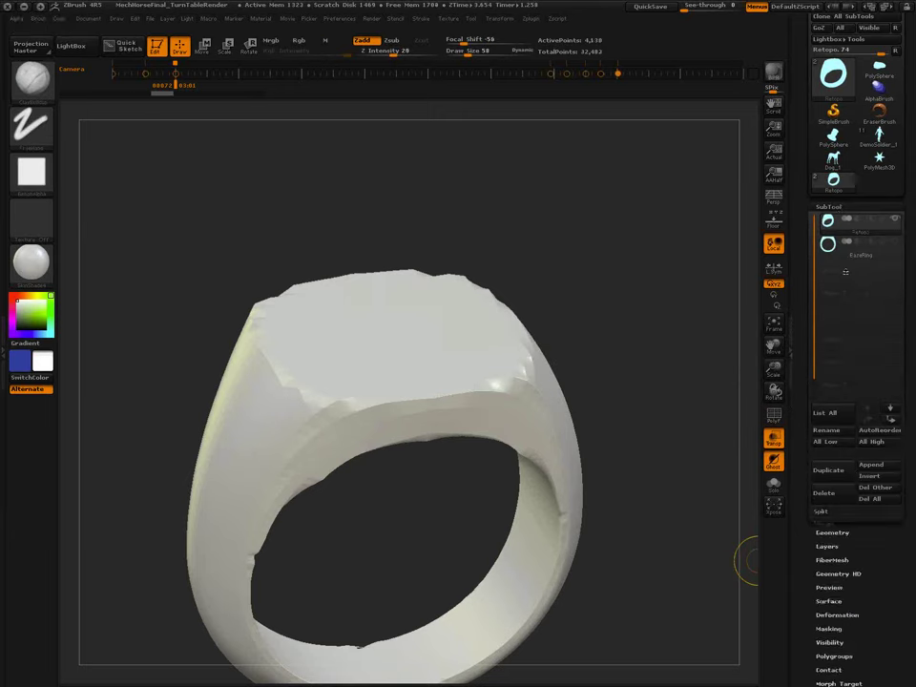
pyautogui.moveTo(907, 607); pyautogui.dragTo(907, 499)
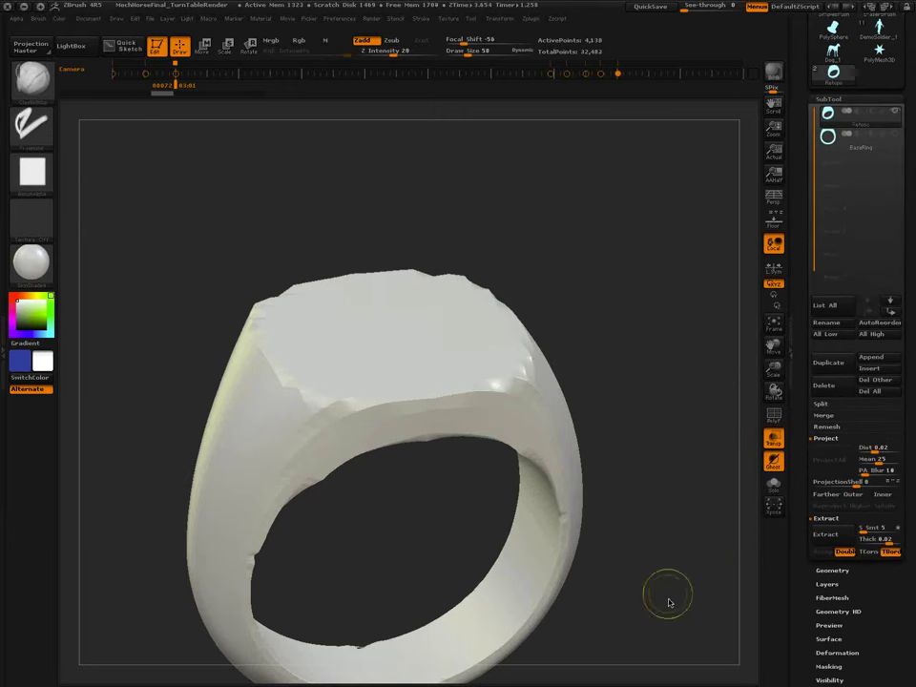
pyautogui.keyDown('alt'); pyautogui.moveTo(667, 602); pyautogui.dragTo(644, 576); pyautogui.keyUp('alt')
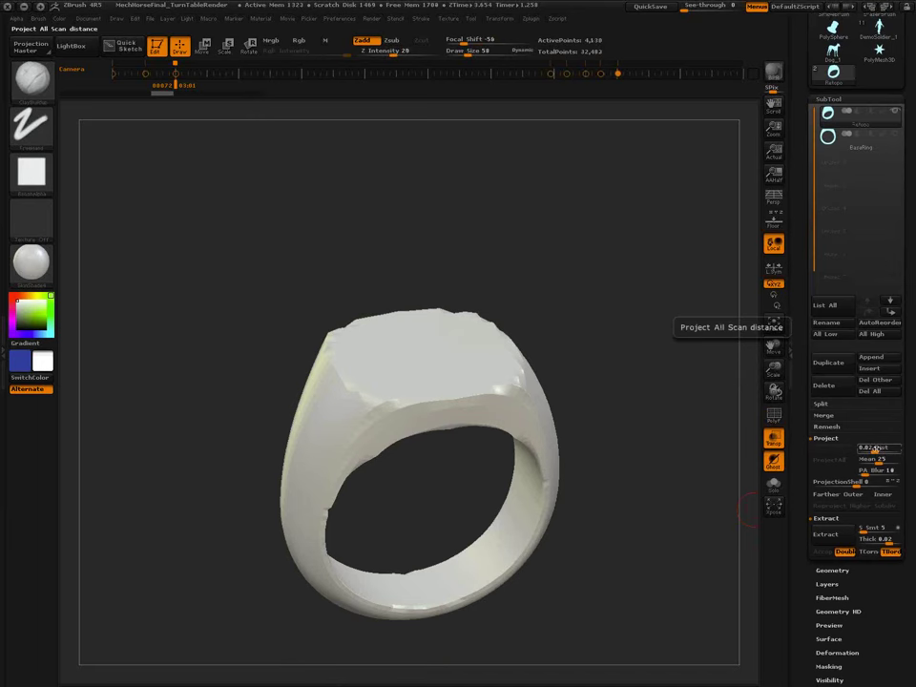
pyautogui.press('s')
pyautogui.moveTo(634, 510); pyautogui.dragTo(627, 510)
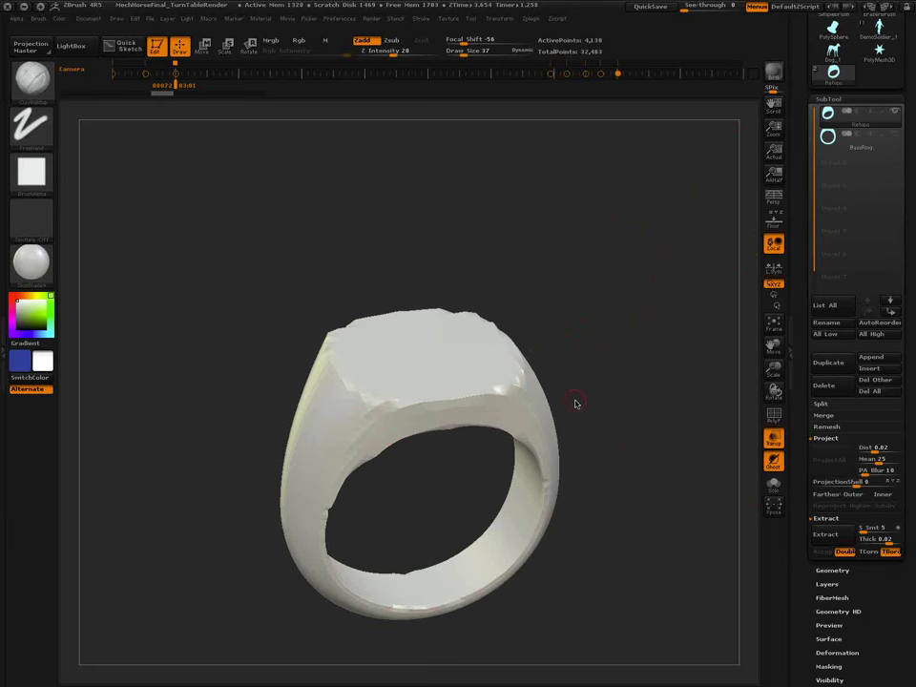
# Set the projection distance to 1 and, with the BaseRing shown, divide the Retopo ring once.
pyautogui.moveTo(877, 449); pyautogui.dragTo(904, 449)
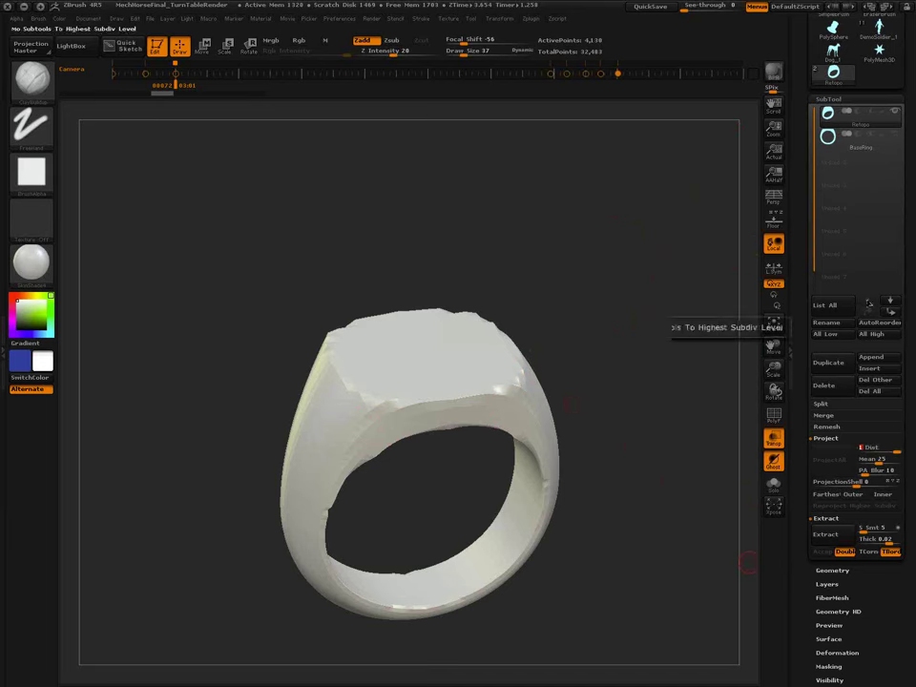
pyautogui.click(895, 138)
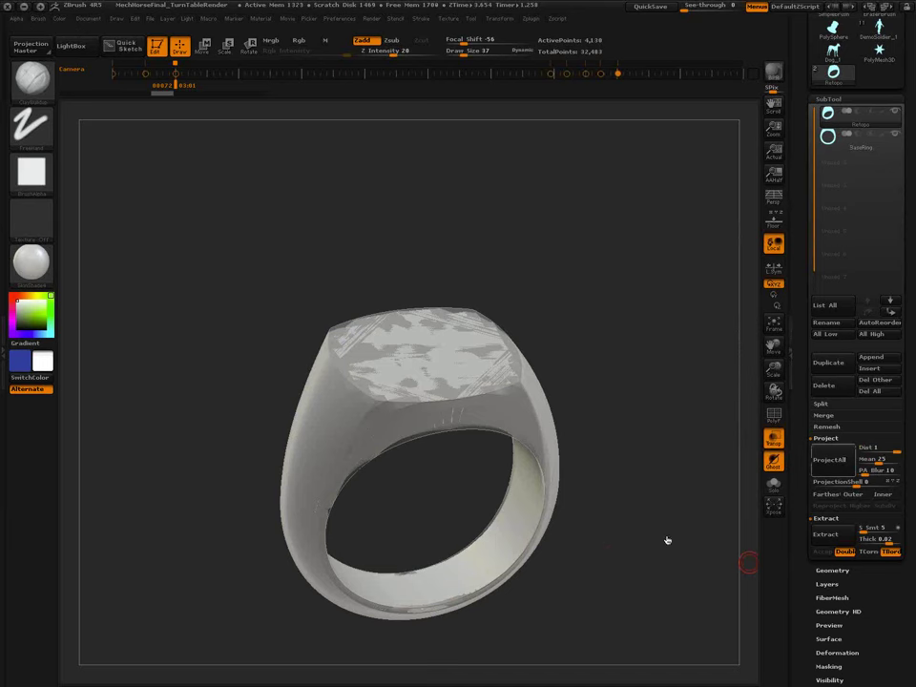
pyautogui.hotkey('ctrl', 'd')
# Project the BaseRing's shape onto the Retopo ring, divide the ring again and repeat the projection.
pyautogui.click(841, 467)
pyautogui.hotkey('ctrl', 'd')
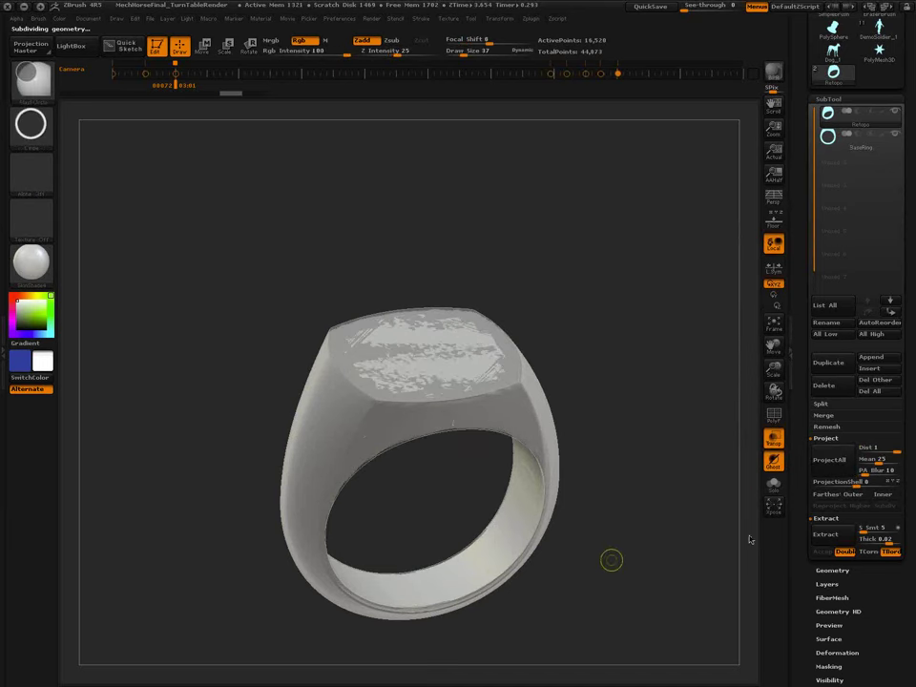
pyautogui.click(842, 472)
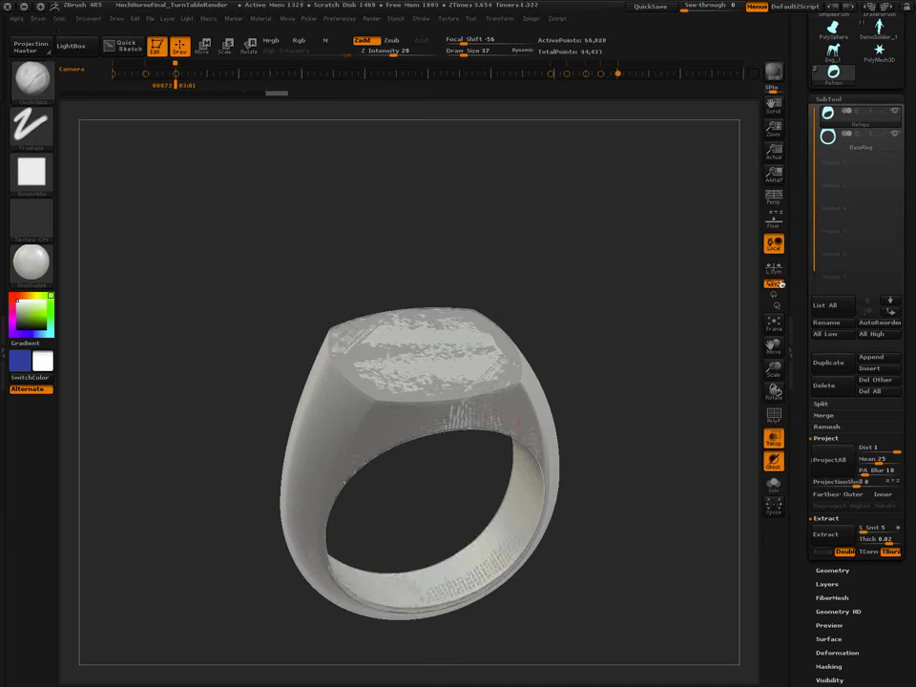
# Hide the BaseRing, check the Retopo ring's edges and undo both projections and the division between them.
pyautogui.click(894, 140)
pyautogui.moveTo(568, 442); pyautogui.dragTo(648, 541)
pyautogui.hotkey('ctrl', 'z')
pyautogui.hotkey('ctrl', 'z')
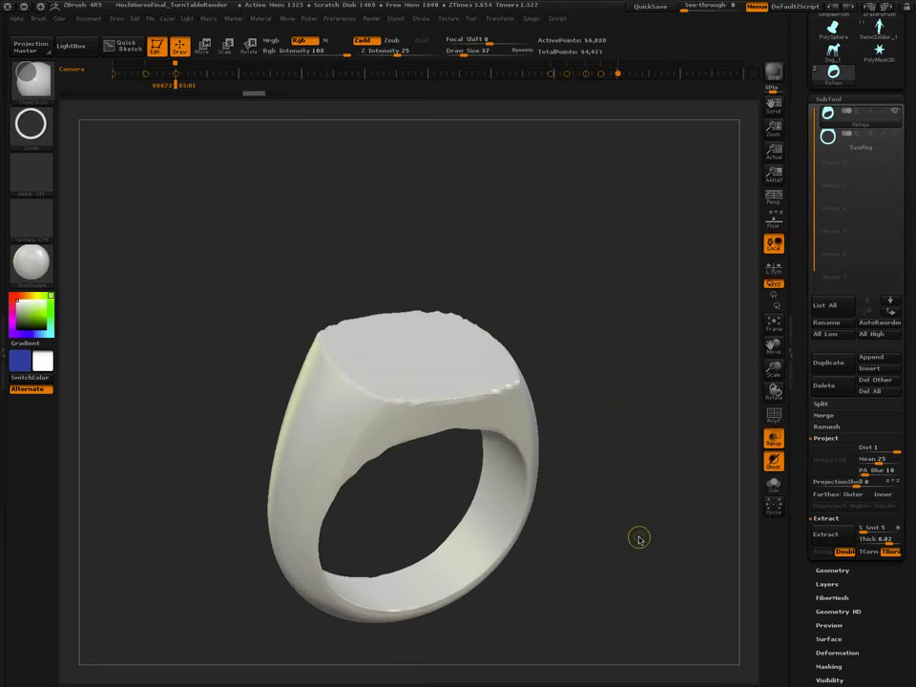
pyautogui.hotkey('ctrl', 'z')
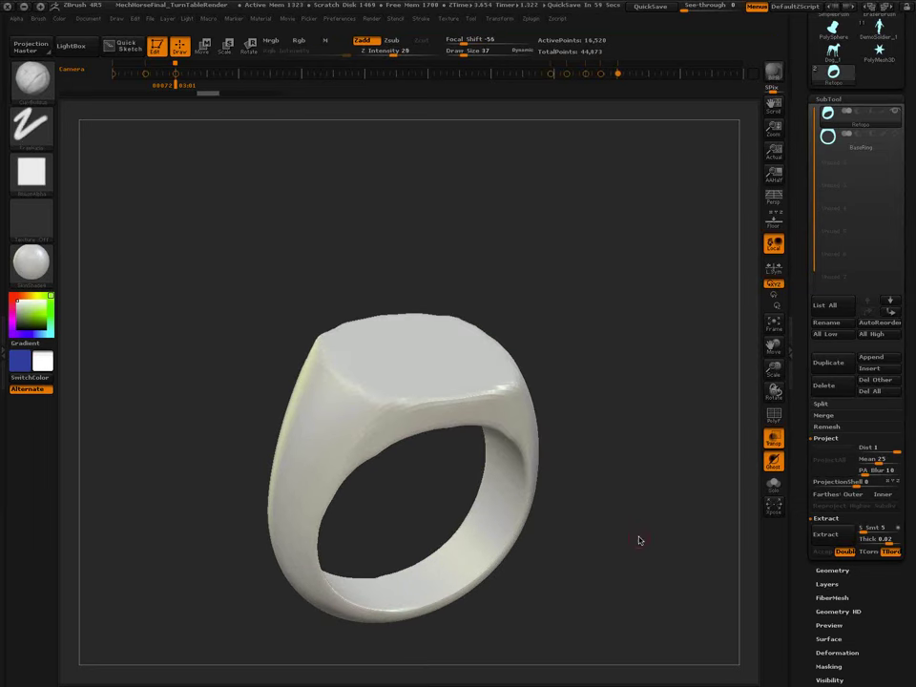
# Show the BaseRing with transparency off and fill the Retopo ring with red, using Rgb with Zadd disabled.
pyautogui.click(894, 137)
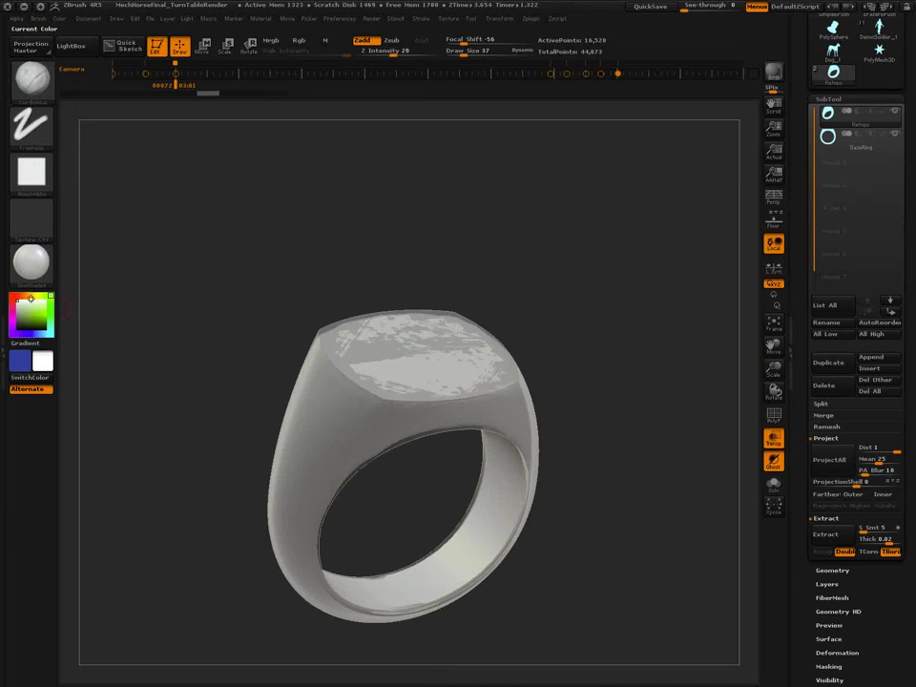
pyautogui.click(14, 296)
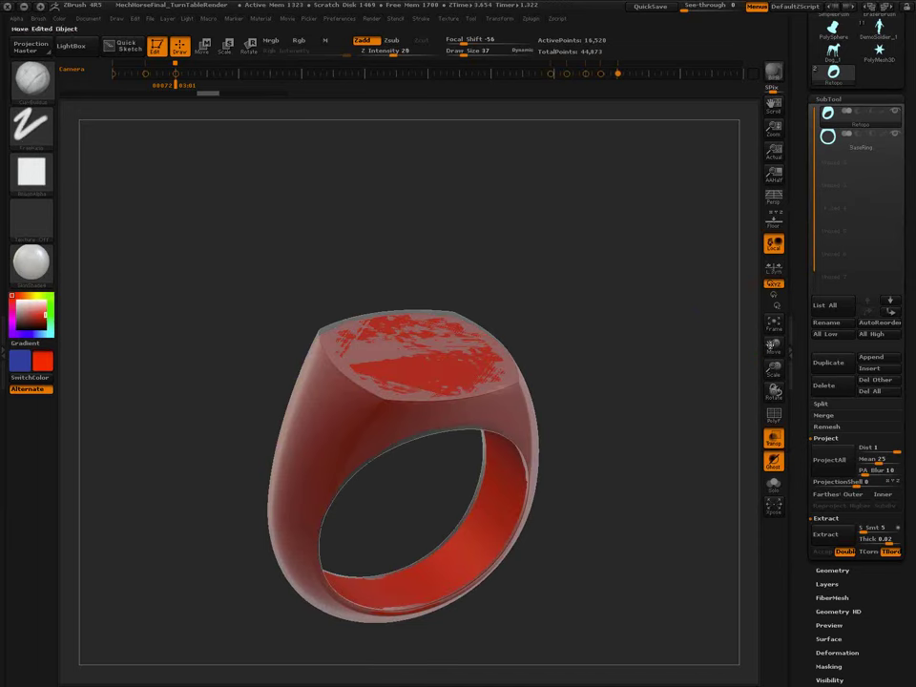
pyautogui.click(774, 438)
pyautogui.click(362, 40)
pyautogui.click(299, 40)
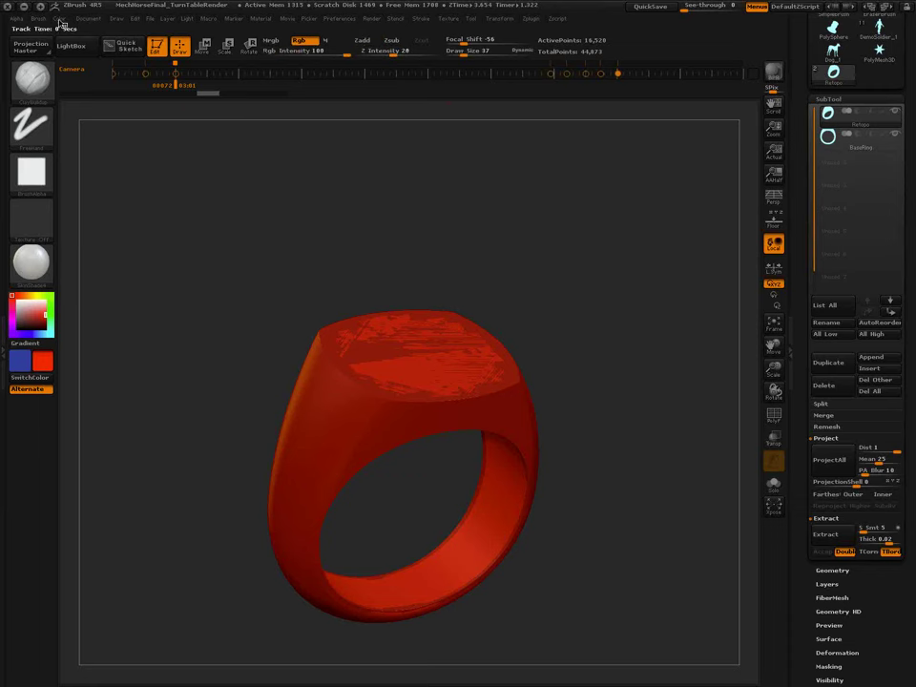
pyautogui.click(59, 20)
# Select the BaseRing and fill it with solid blue.
pyautogui.click(840, 144)
pyautogui.click(21, 327)
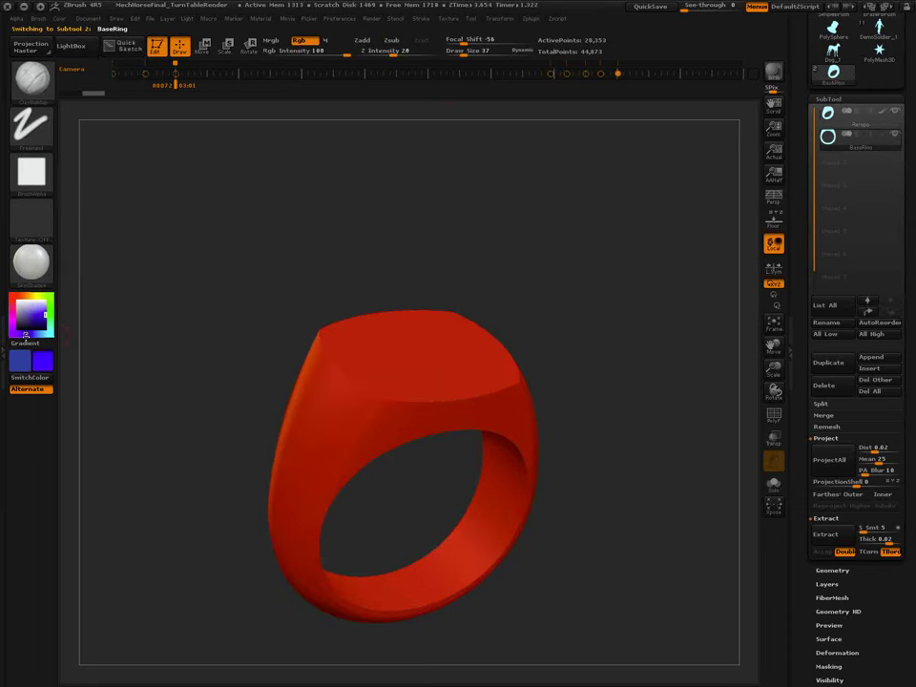
pyautogui.hotkey('ctrl', 'f')
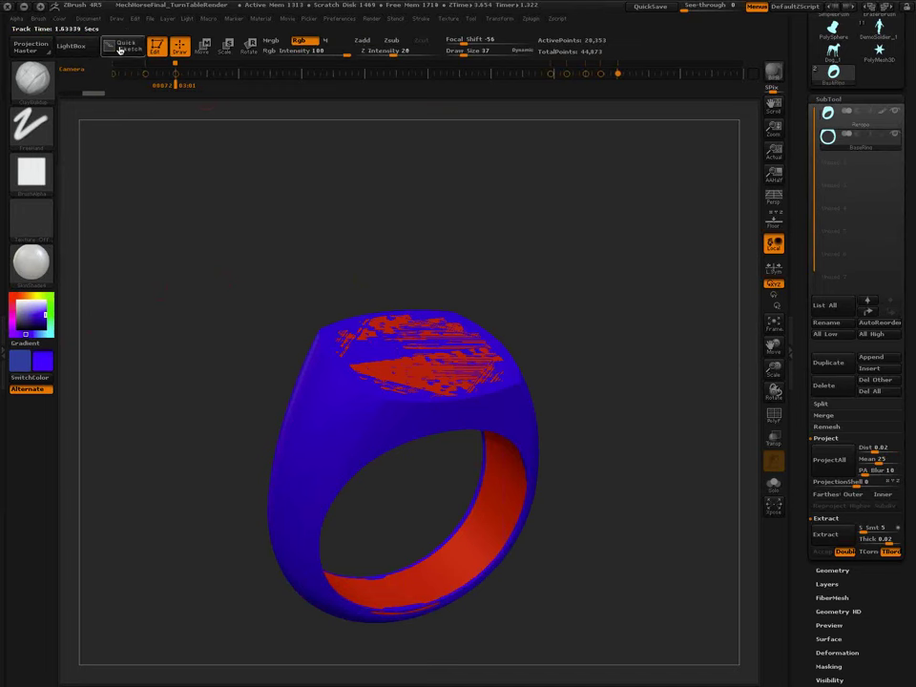
pyautogui.click(59, 18)
# Project the BaseRing's shape onto the Retopo ring using the Inner option and a projection shell of 0.0255.
pyautogui.hotkey('alt', 'Up')
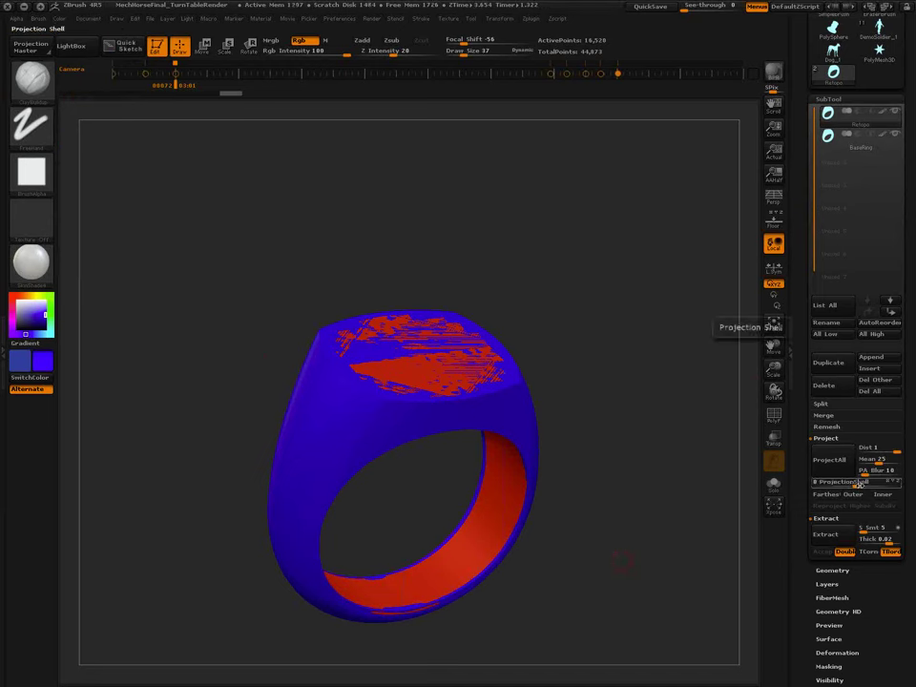
pyautogui.moveTo(857, 483); pyautogui.dragTo(879, 488)
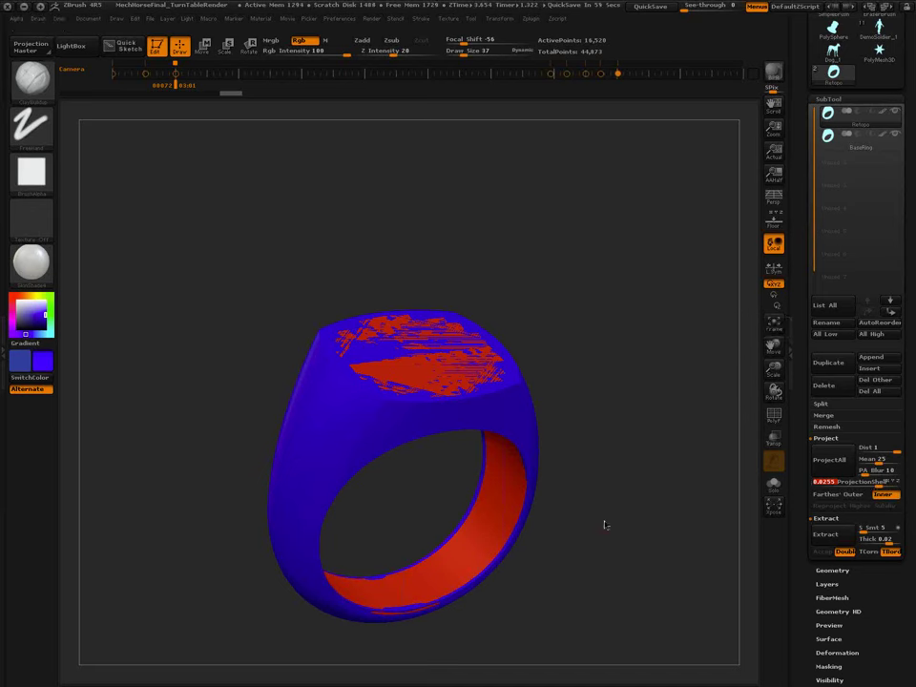
pyautogui.click(829, 462)
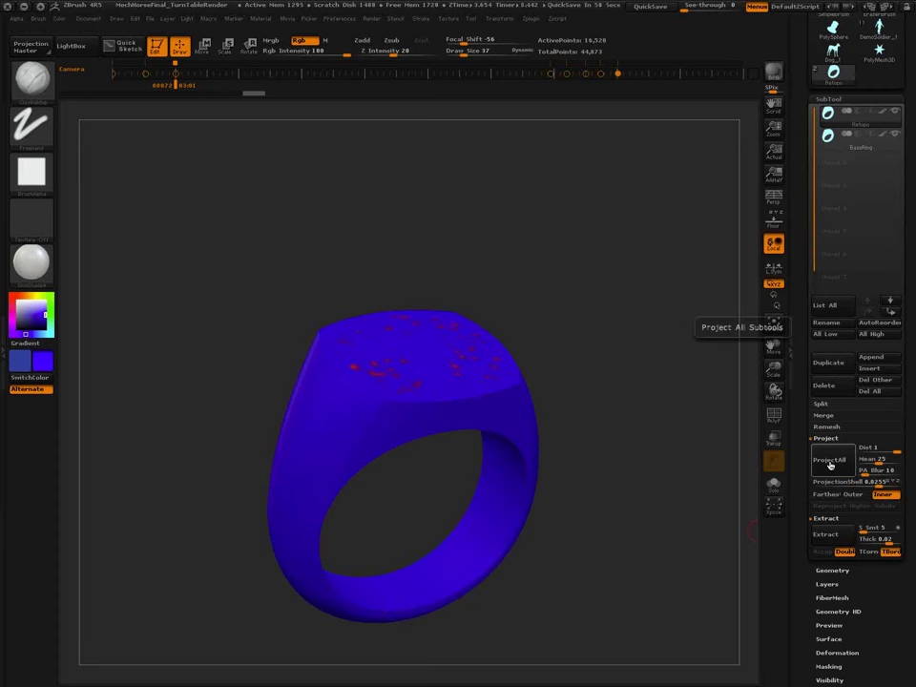
pyautogui.moveTo(624, 537); pyautogui.dragTo(510, 356)
pyautogui.moveTo(614, 562); pyautogui.dragTo(616, 547)
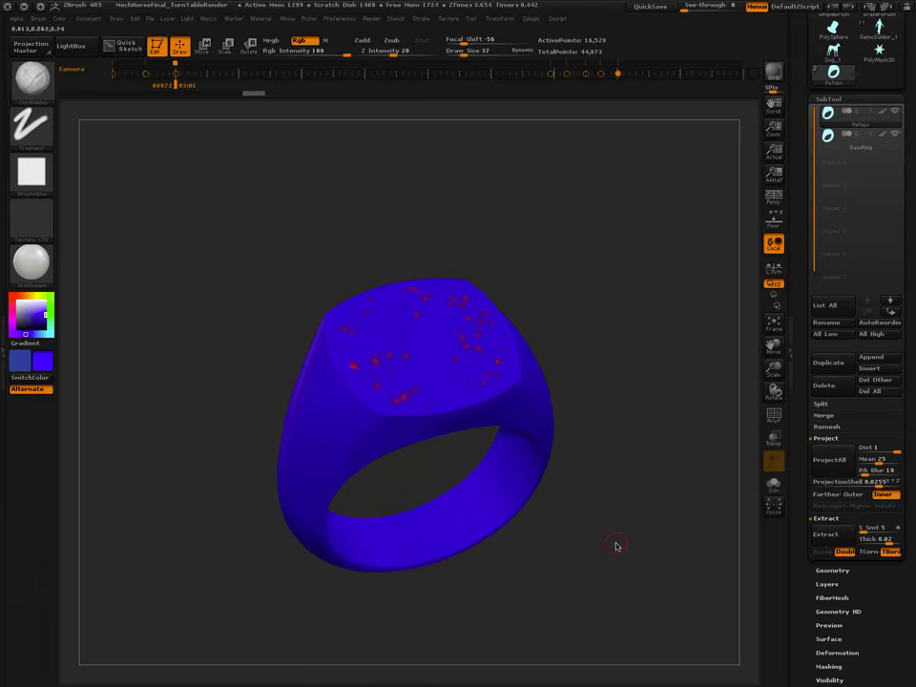
# Divide the Retopo ring two more times, projecting the BaseRing's shape and colour onto it after each division.
pyautogui.hotkey('ctrl', 'd')
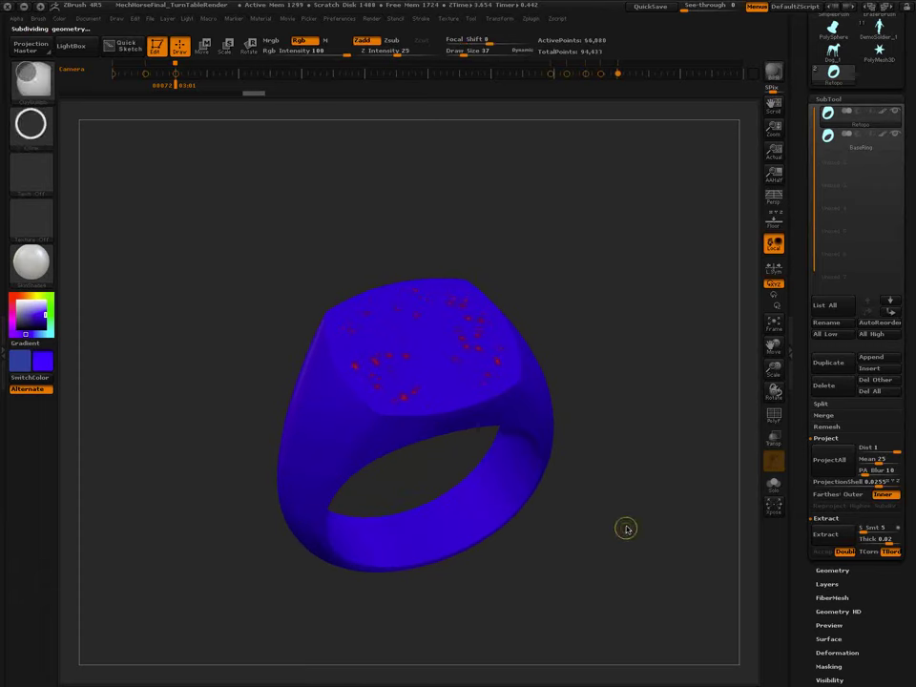
pyautogui.click(833, 468)
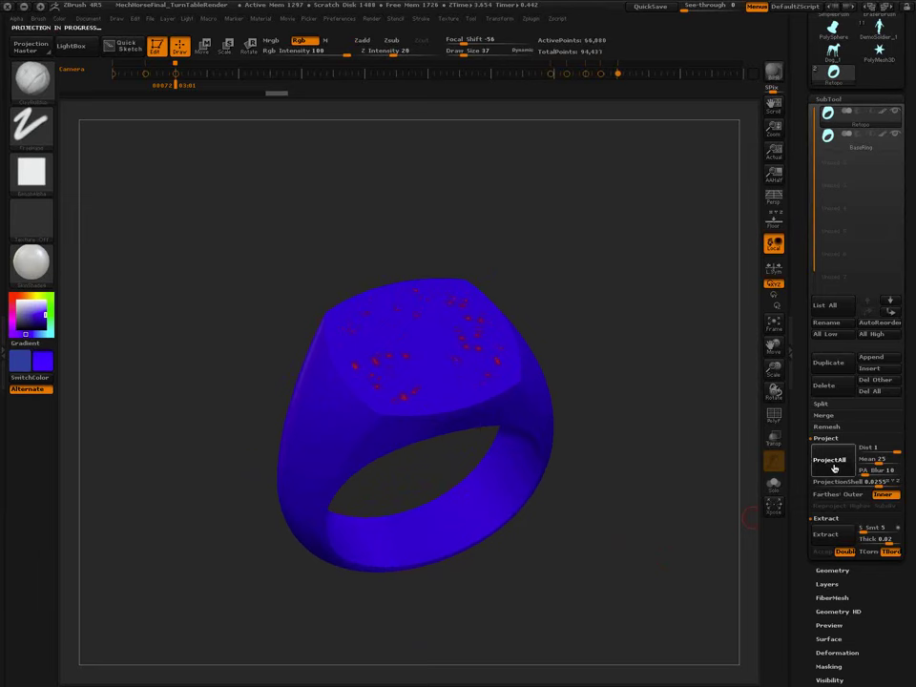
pyautogui.moveTo(638, 540); pyautogui.dragTo(642, 527)
pyautogui.hotkey('ctrl', 'd')
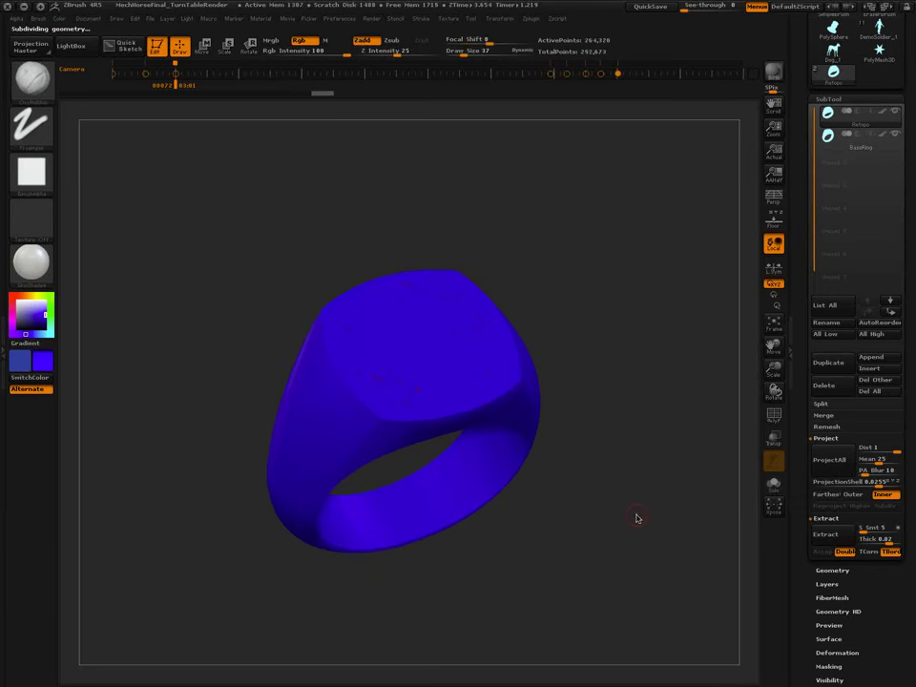
pyautogui.click(828, 466)
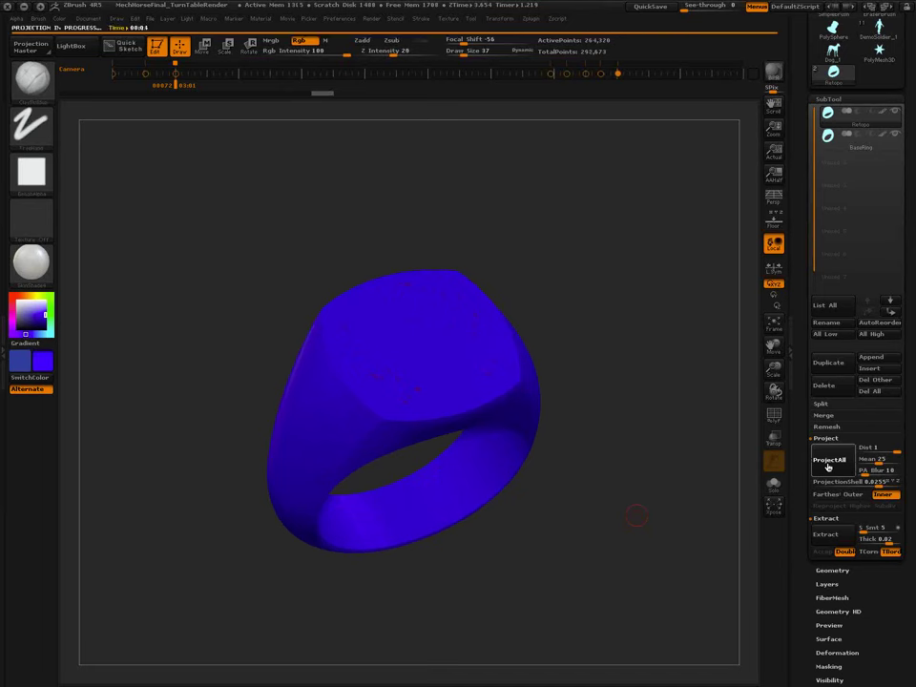
pyautogui.moveTo(646, 535); pyautogui.dragTo(654, 567)
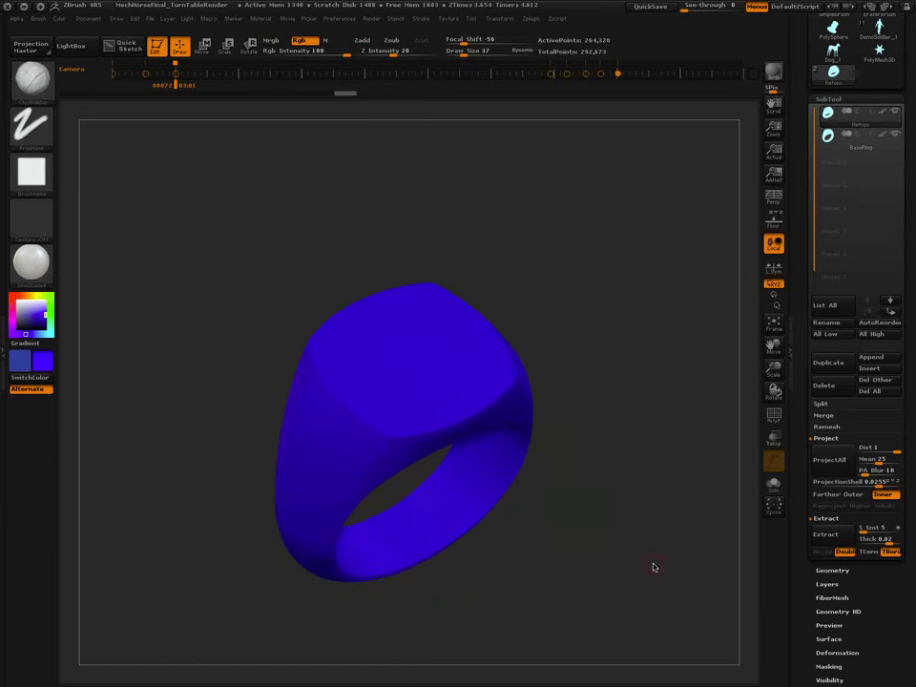
# Hide the BaseRing and inspect the projected Retopo ring from the front and side.
pyautogui.click(898, 137)
pyautogui.moveTo(632, 536); pyautogui.dragTo(595, 489)
pyautogui.hotkey('shift', 'f')
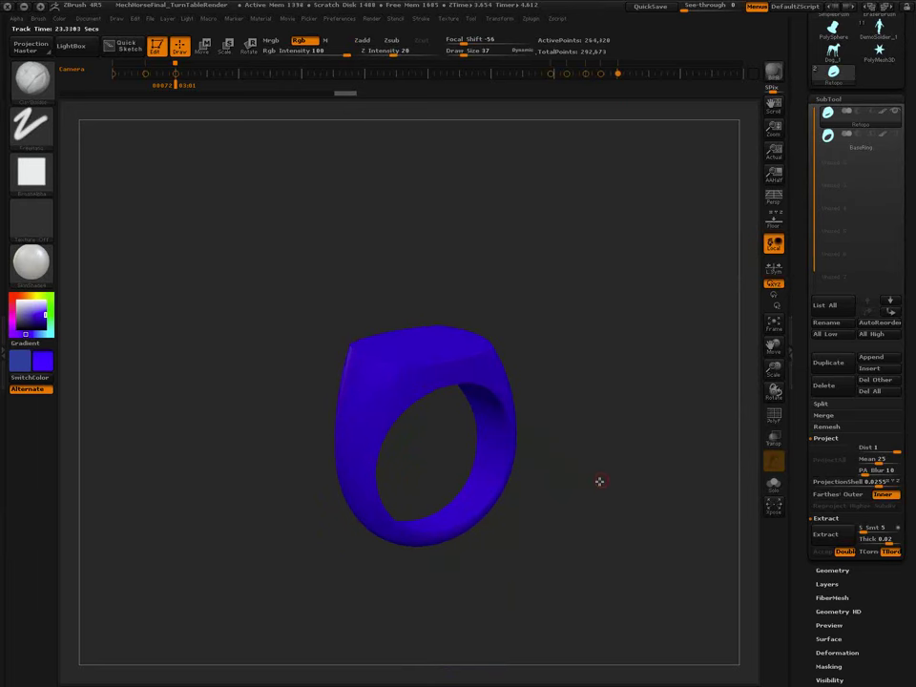
pyautogui.moveTo(599, 483)
pyautogui.mouseDown()
pyautogui.moveTo(560, 489)
pyautogui.moveTo(636, 489)
pyautogui.moveTo(580, 488)
pyautogui.mouseUp()
pyautogui.moveTo(619, 445); pyautogui.dragTo(587, 450)
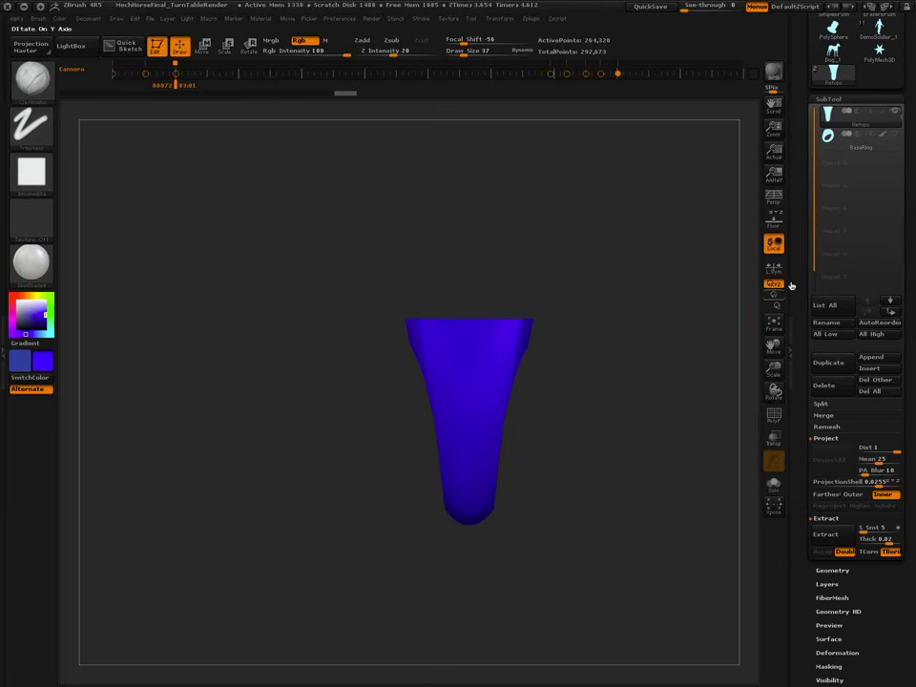
pyautogui.moveTo(601, 427); pyautogui.dragTo(460, 407)
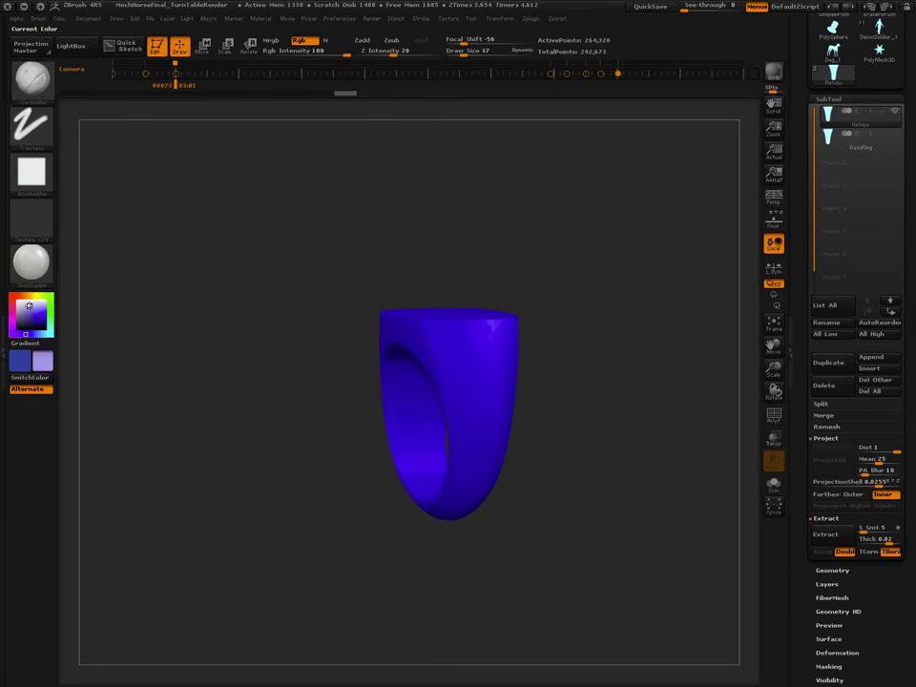
# Set the active colour to white and the draw size to 84.
pyautogui.moveTo(29, 305); pyautogui.dragTo(16, 301)
pyautogui.moveTo(602, 443)
pyautogui.mouseDown()
pyautogui.moveTo(614, 457)
pyautogui.moveTo(606, 465)
pyautogui.mouseUp()
pyautogui.press('s')
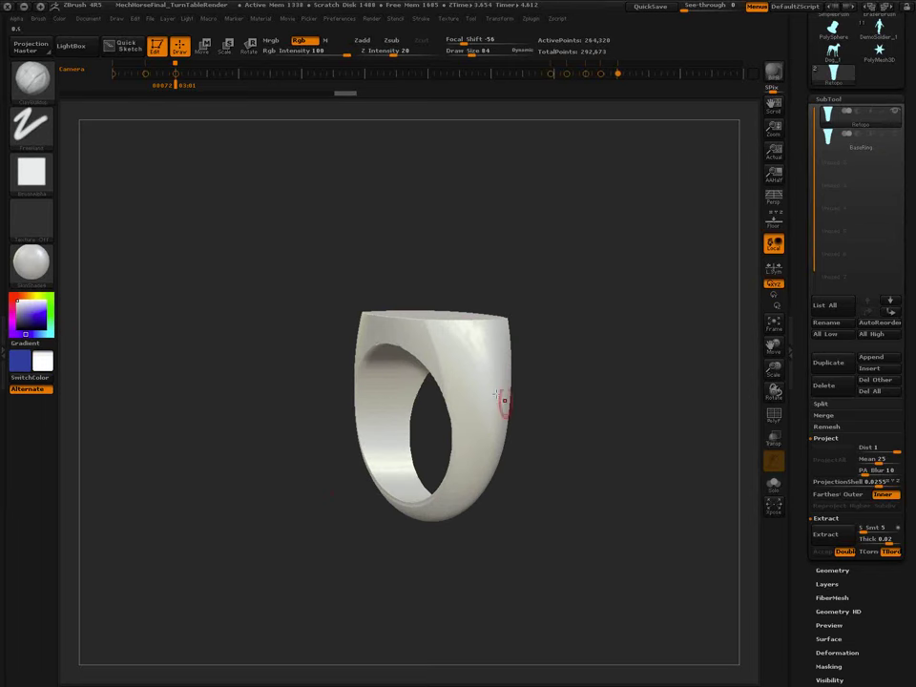
# Try a stroke down the Retopo ring's side, undo it and switch the brush from Rgb painting to Zadd.
pyautogui.moveTo(477, 358); pyautogui.dragTo(484, 431)
pyautogui.hotkey('ctrl', 'z')
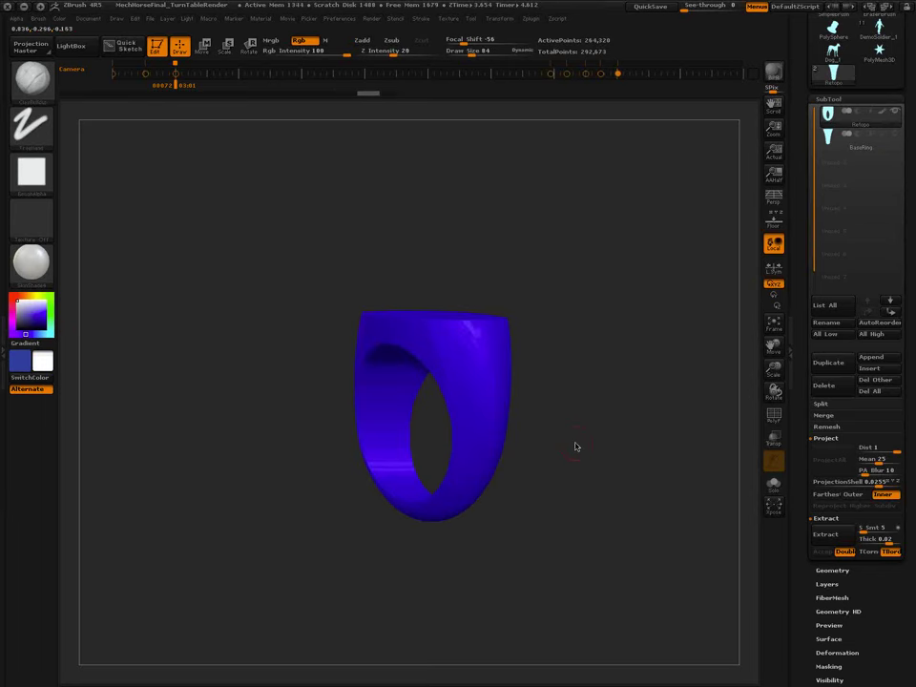
pyautogui.click(363, 40)
pyautogui.click(314, 40)
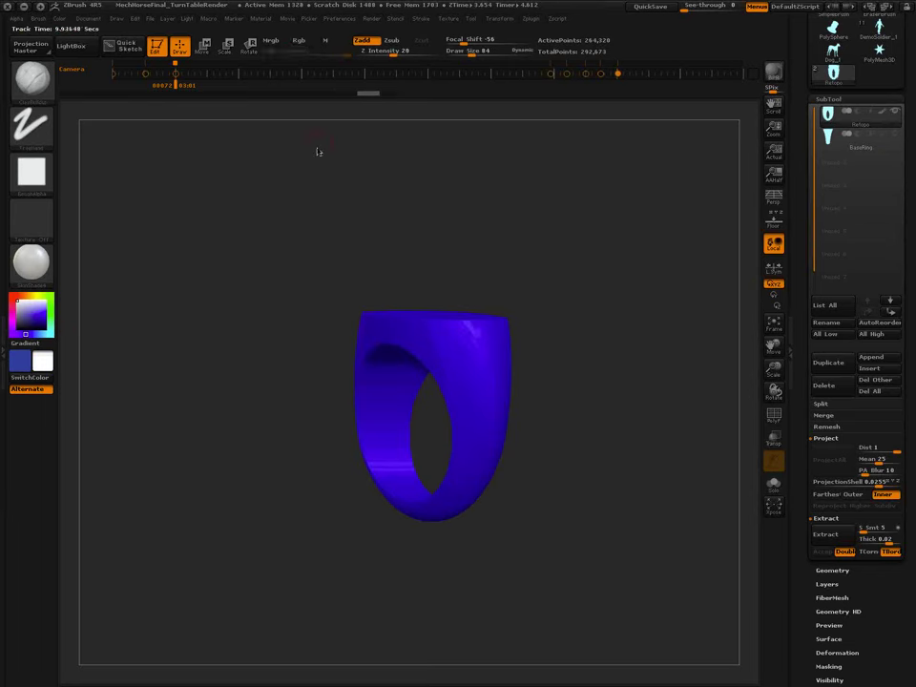
# Turn off the blue polypaint on the Retopo subtool so the ring shows its plain material.
pyautogui.click(883, 113)
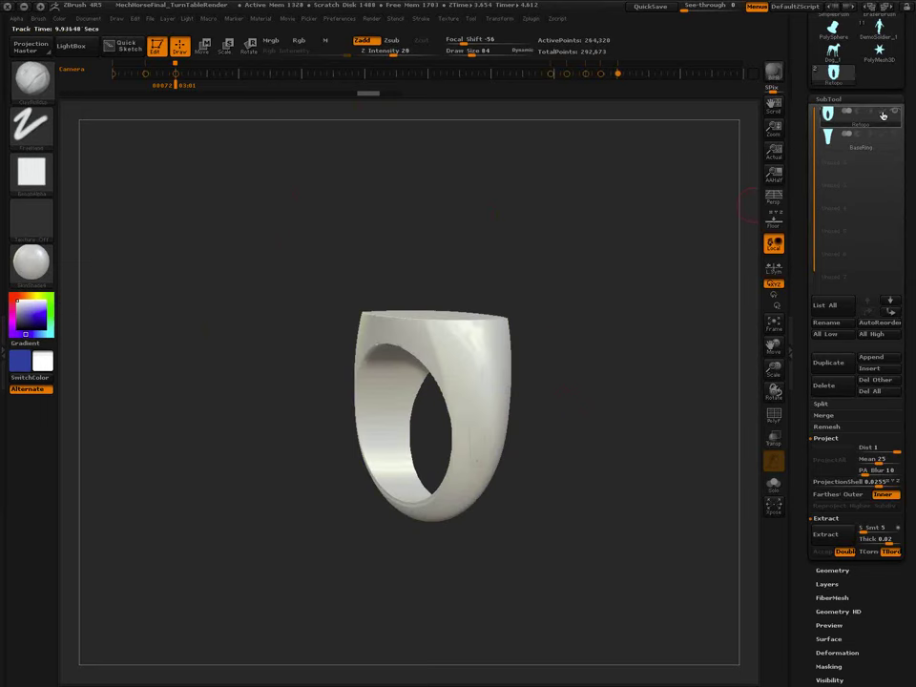
pyautogui.moveTo(540, 442); pyautogui.dragTo(568, 456)
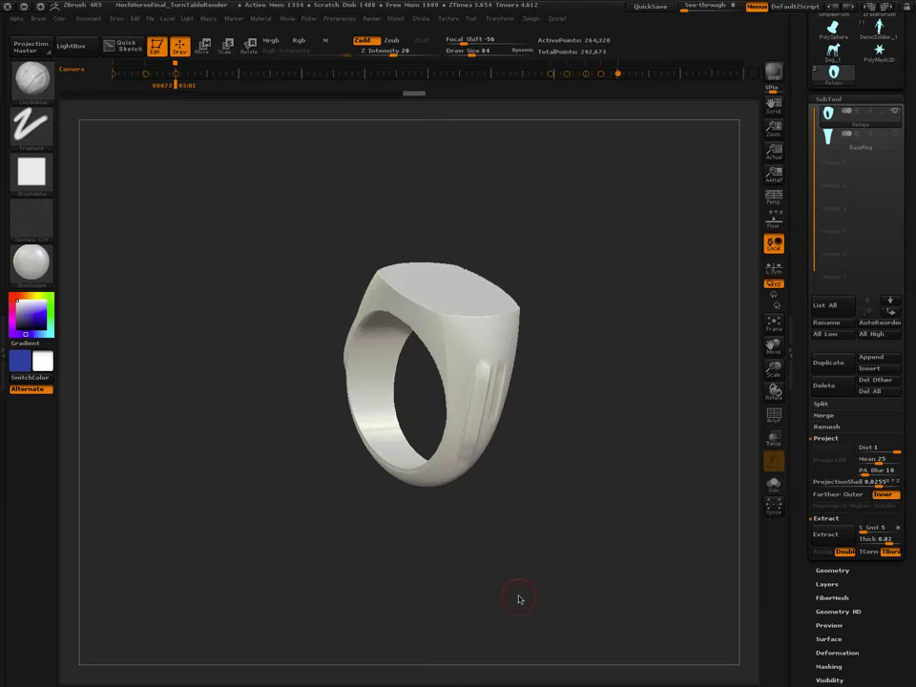
pyautogui.moveTo(501, 390)
pyautogui.keyDown('ctrl'); pyautogui.mouseDown(button='right')
pyautogui.moveTo(475, 307)
pyautogui.moveTo(462, 307)
pyautogui.mouseUp(button='right'); pyautogui.keyUp('ctrl')
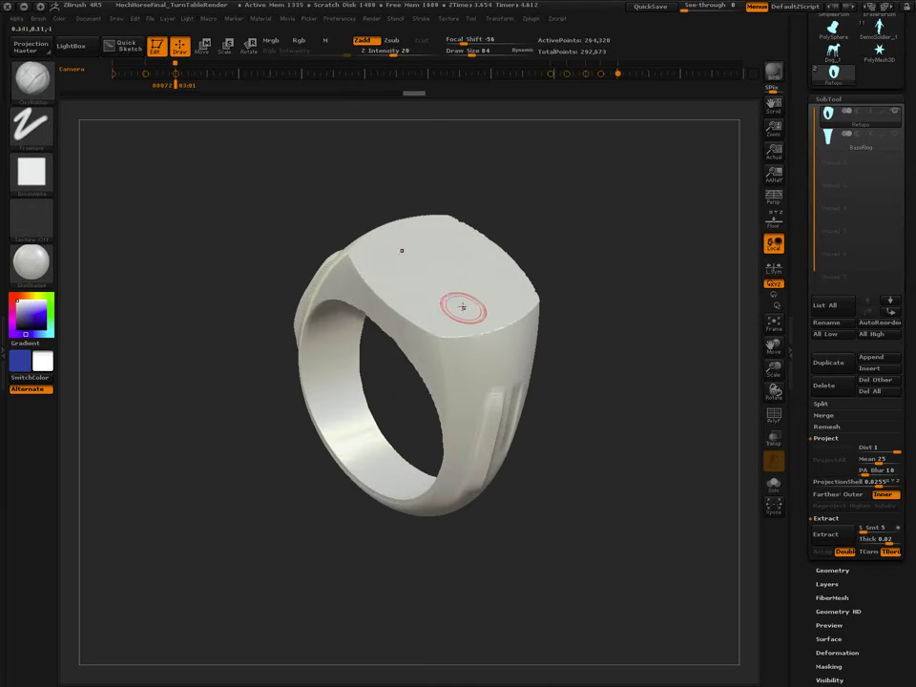
# Choose the Standard brush with the Spray stroke and a speckled spray alpha.
pyautogui.moveTo(456, 282); pyautogui.dragTo(426, 328)
pyautogui.press('b')
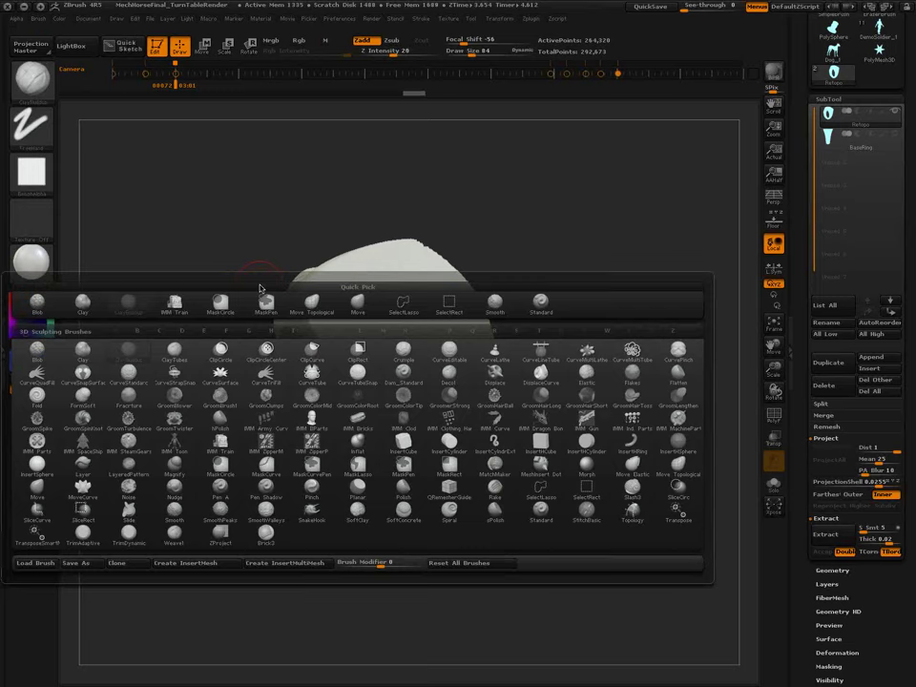
pyautogui.press('s')
pyautogui.press('t')
pyautogui.click(43, 132)
pyautogui.click(278, 141)
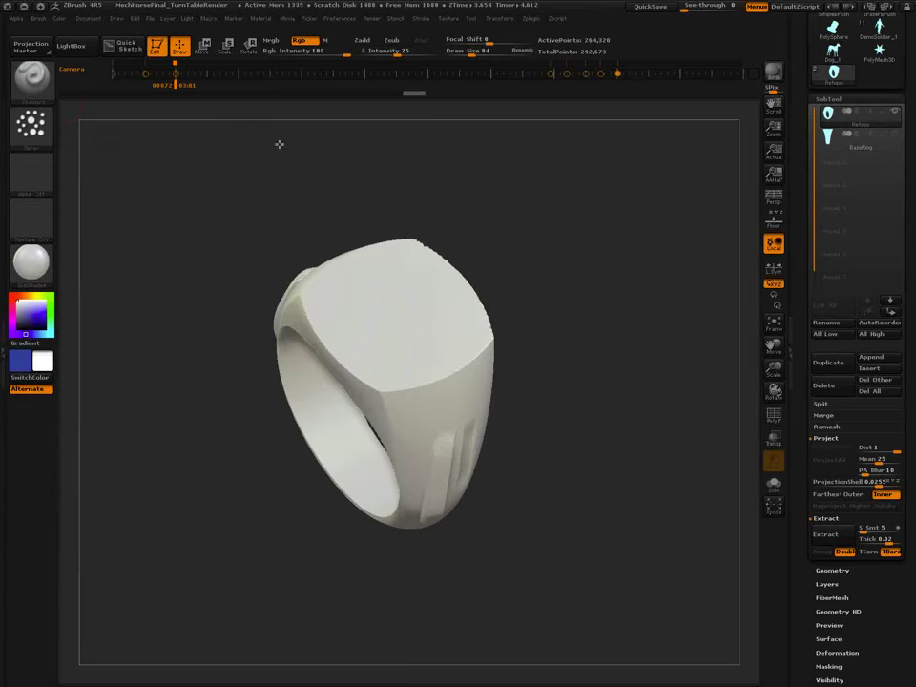
pyautogui.click(38, 176)
pyautogui.click(412, 226)
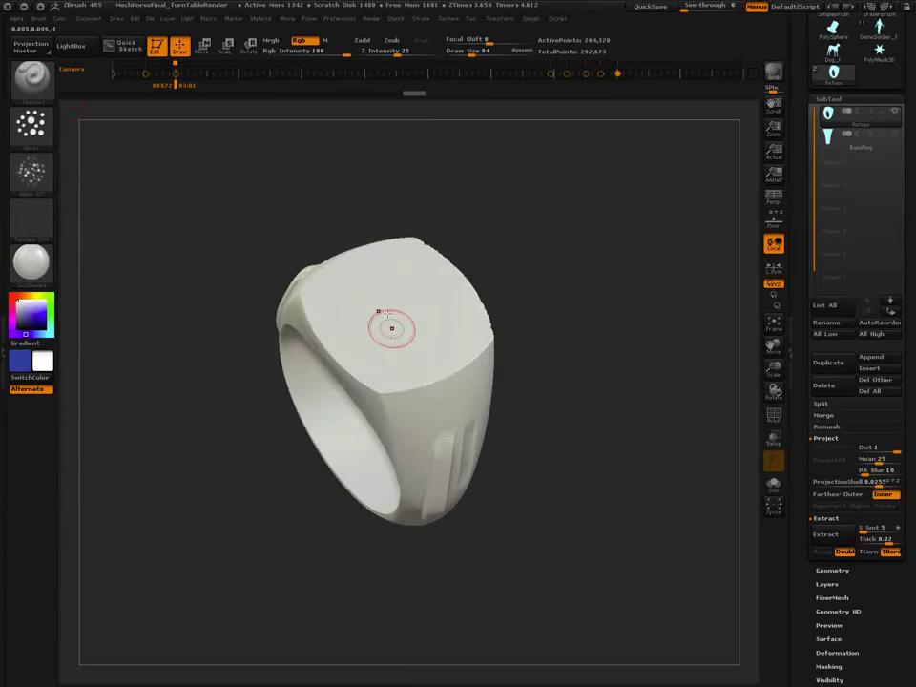
# Undo the blue test stroke, then switch the brush from Rgb to Zadd and try it on the ring's flat top face.
pyautogui.moveTo(388, 316); pyautogui.dragTo(409, 315)
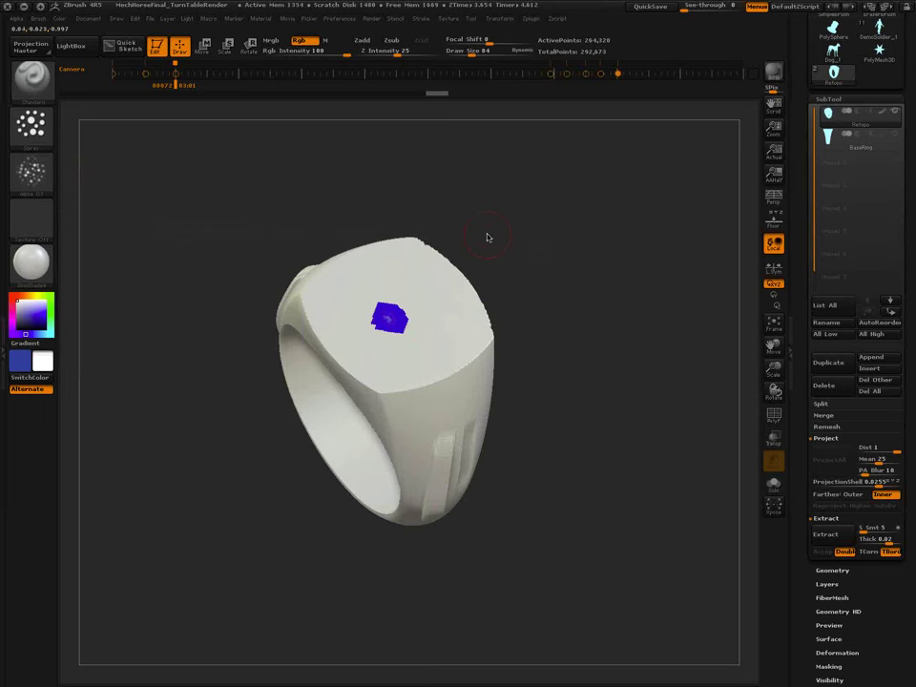
pyautogui.hotkey('ctrl', 'z')
pyautogui.click(306, 41)
pyautogui.click(367, 41)
pyautogui.moveTo(390, 321); pyautogui.dragTo(366, 332)
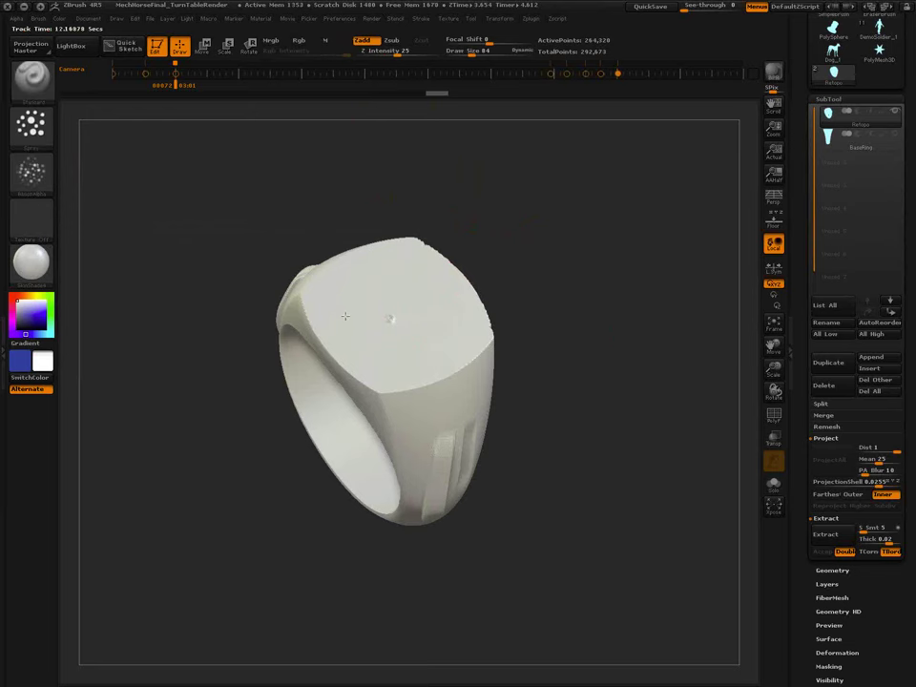
# Turn off Topological auto masking and spray bumpy texture over the ring's top face and shoulder at draw size 173.
pyautogui.click(41, 21)
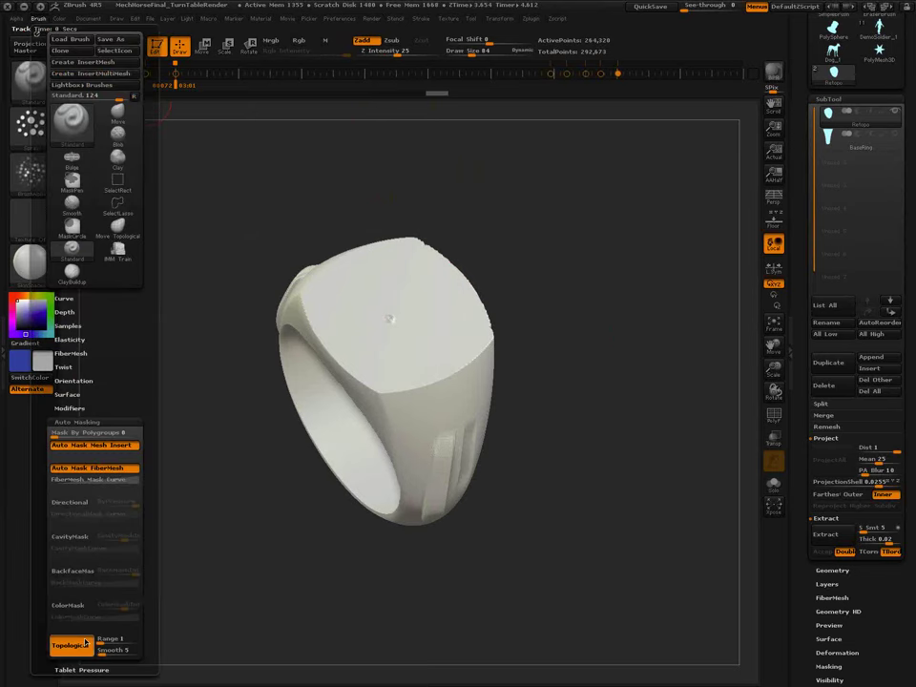
pyautogui.moveTo(389, 319)
pyautogui.mouseDown()
pyautogui.moveTo(439, 311)
pyautogui.moveTo(358, 332)
pyautogui.moveTo(367, 341)
pyautogui.mouseUp()
pyautogui.press('s')
pyautogui.moveTo(562, 426); pyautogui.dragTo(573, 427)
pyautogui.moveTo(447, 415)
pyautogui.mouseDown()
pyautogui.moveTo(434, 405)
pyautogui.moveTo(447, 389)
pyautogui.moveTo(442, 350)
pyautogui.mouseUp()
pyautogui.moveTo(554, 462)
pyautogui.mouseDown()
pyautogui.moveTo(476, 388)
pyautogui.moveTo(442, 343)
pyautogui.moveTo(450, 345)
pyautogui.mouseUp()
# Leave a canvas snapshot of the textured ring and move the live ring down beside it.
pyautogui.press('shift')
pyautogui.hotkey('shift', 's')
pyautogui.keyDown('alt'); pyautogui.moveTo(445, 410); pyautogui.dragTo(653, 553); pyautogui.keyUp('alt')
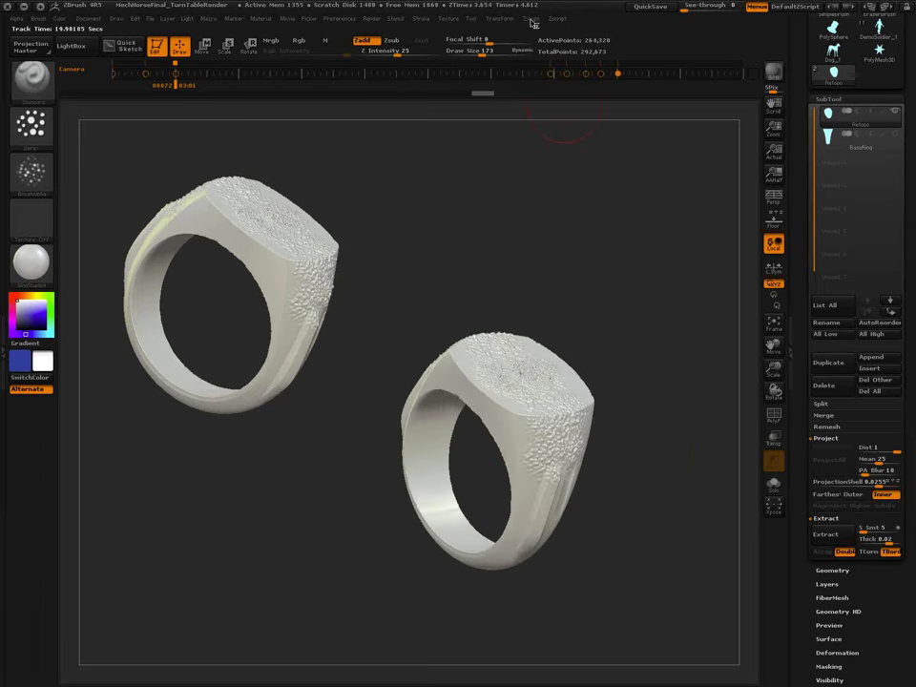
# Dock the Zplugin palette beside the canvas, review the 3D Print Exporter settings and expand the Decimation Master options.
pyautogui.moveTo(530, 21)
pyautogui.moveTo(529, 32); pyautogui.dragTo(867, 59)
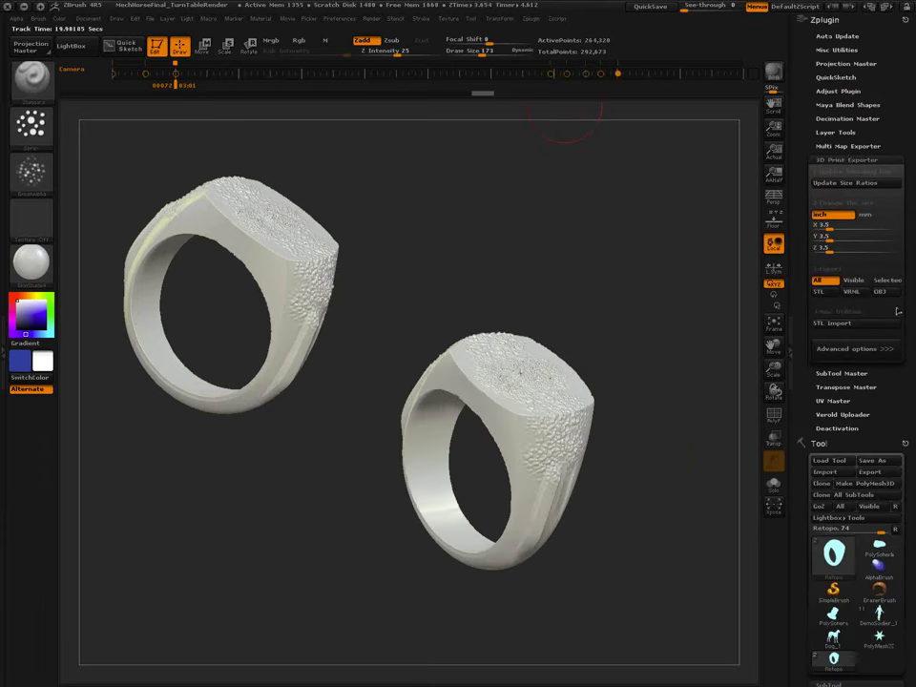
pyautogui.click(863, 158)
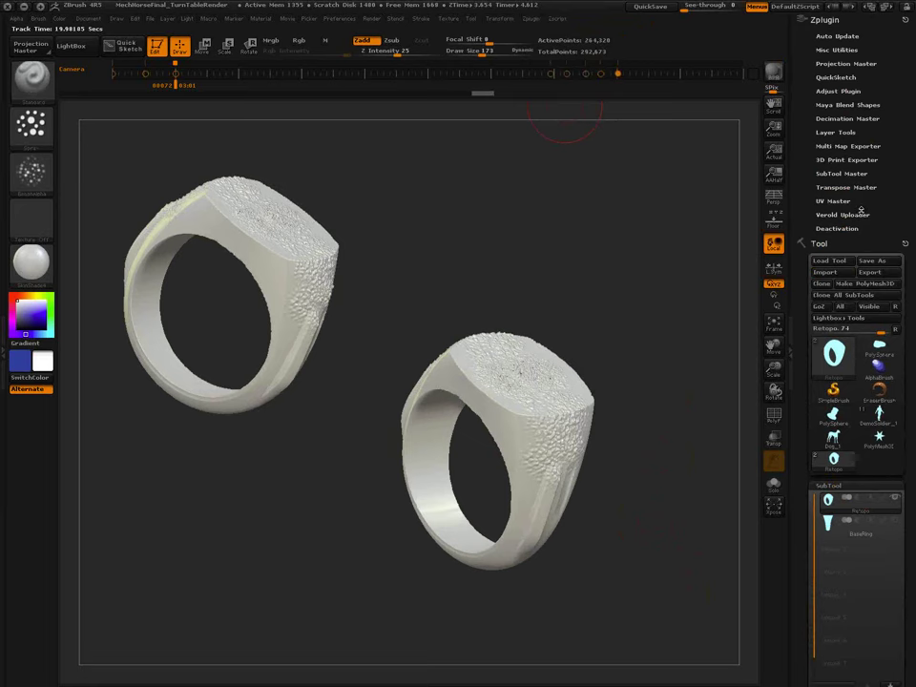
pyautogui.click(859, 160)
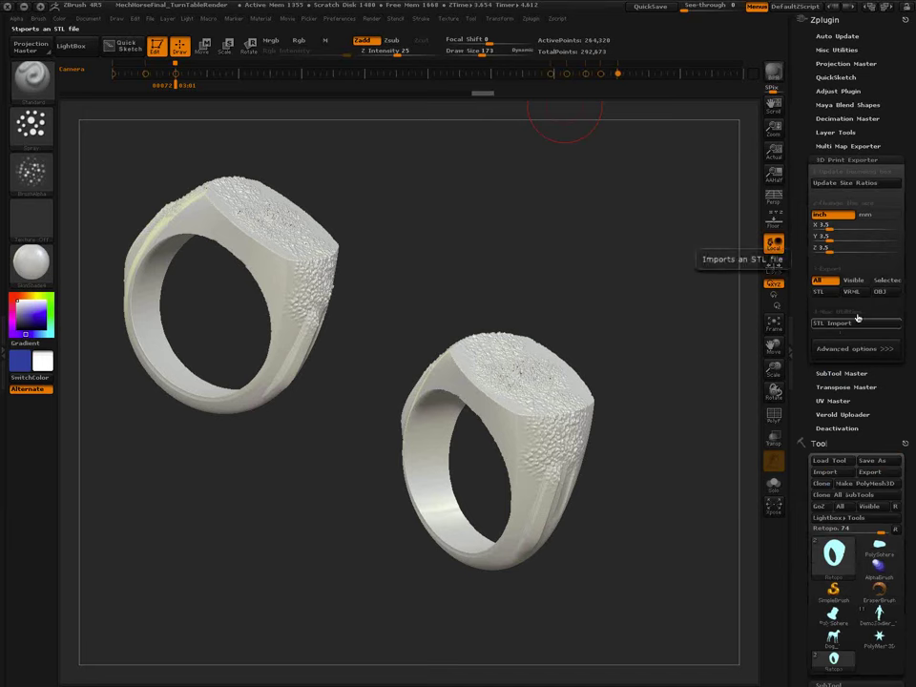
pyautogui.click(864, 118)
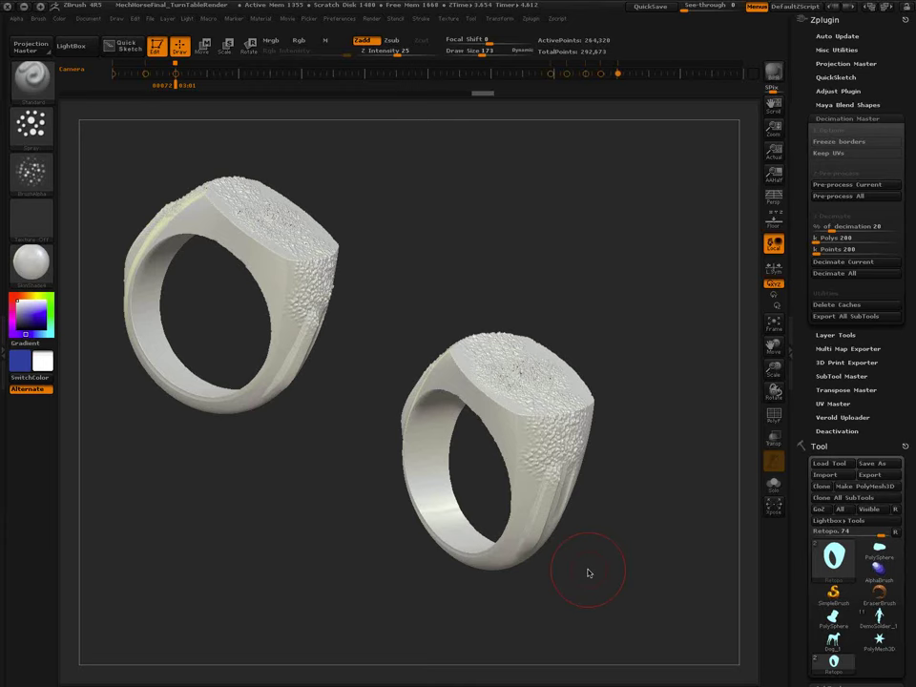
# View the bolted PolySphere flange model from its underside and switch back to the Retopo ring.
pyautogui.click(836, 619)
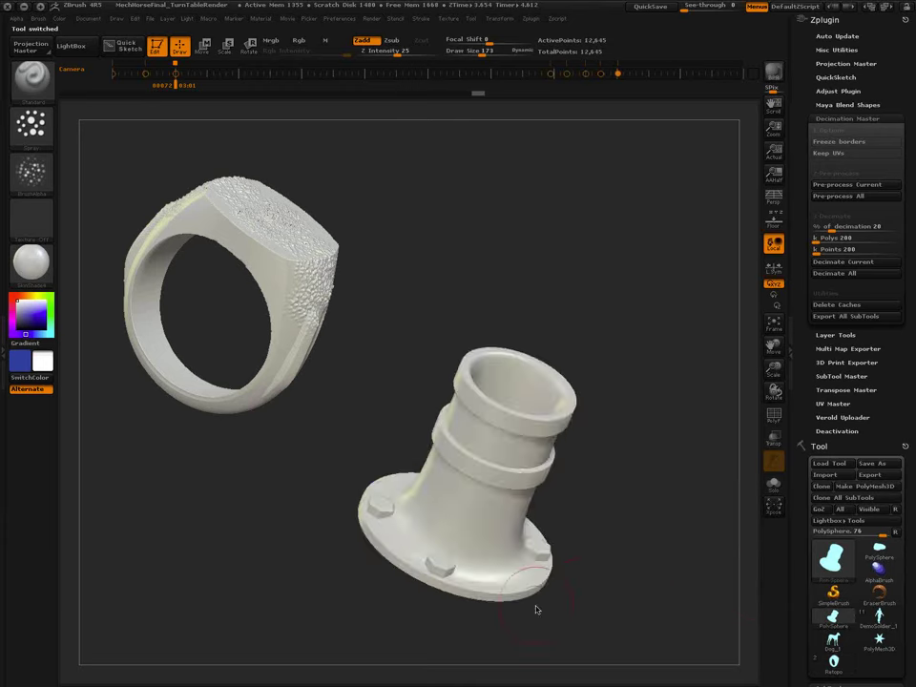
pyautogui.moveTo(536, 609); pyautogui.dragTo(566, 492)
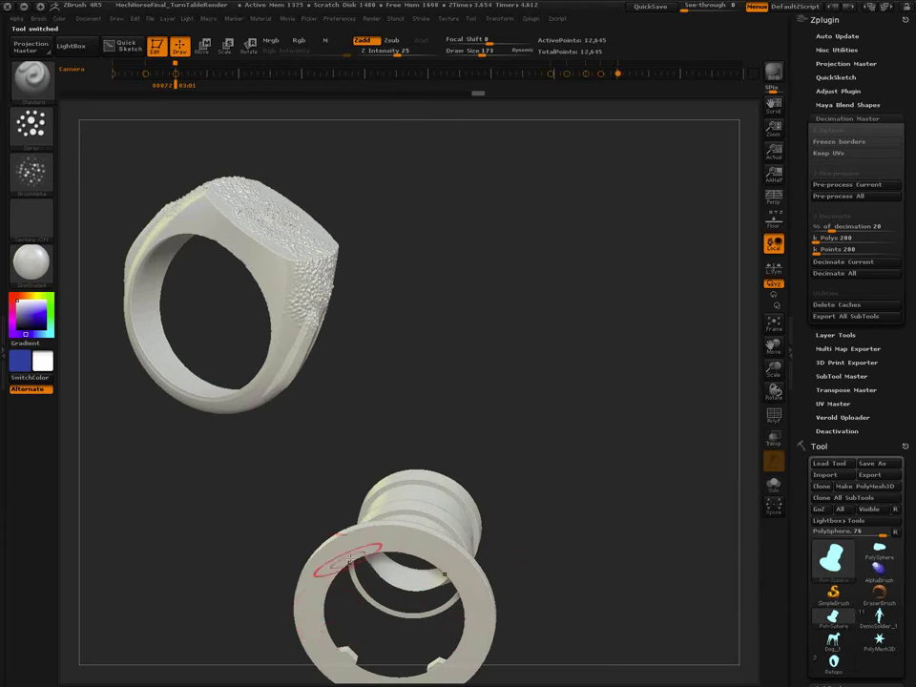
pyautogui.click(834, 663)
pyautogui.moveTo(638, 565); pyautogui.dragTo(479, 372)
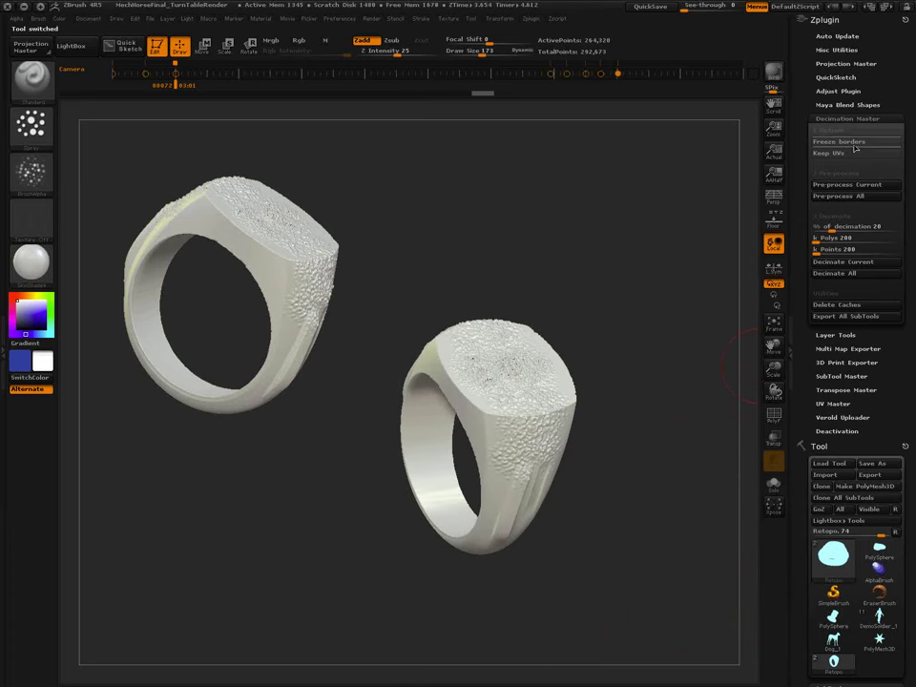
# Pre-process the current ring subtool for decimation.
pyautogui.click(864, 187)
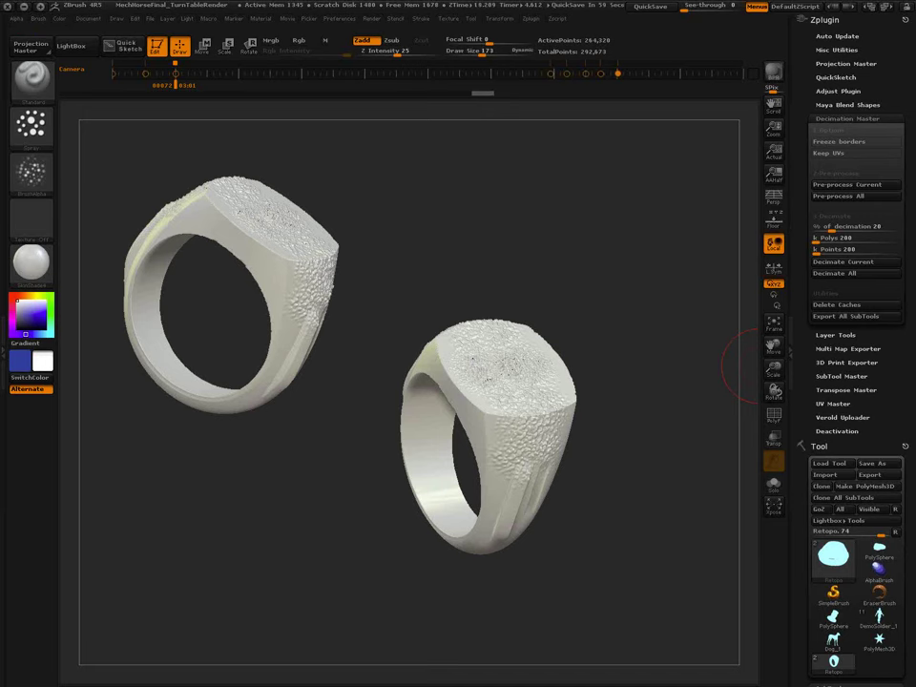
pyautogui.moveTo(619, 544)
pyautogui.mouseDown()
pyautogui.moveTo(630, 533)
pyautogui.moveTo(620, 546)
pyautogui.moveTo(618, 535)
pyautogui.mouseUp()
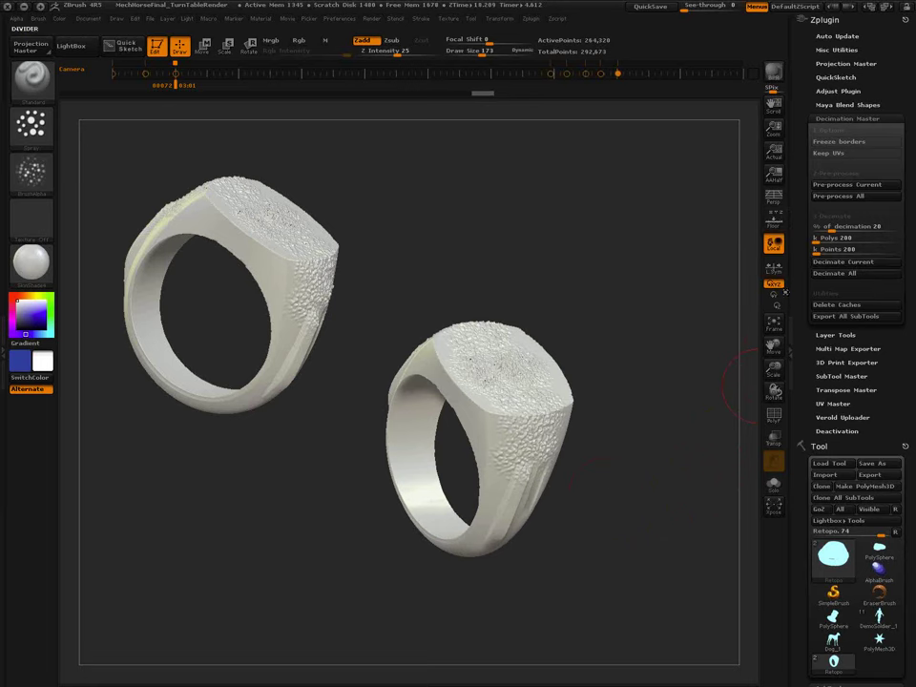
# Leave a canvas snapshot of the ring with its polyframe shown, then place the live ring below it with the polyframe hidden.
pyautogui.hotkey('shift', 'f')
pyautogui.keyDown('alt'); pyautogui.moveTo(601, 516); pyautogui.dragTo(585, 344); pyautogui.keyUp('alt')
pyautogui.hotkey('shift', 's')
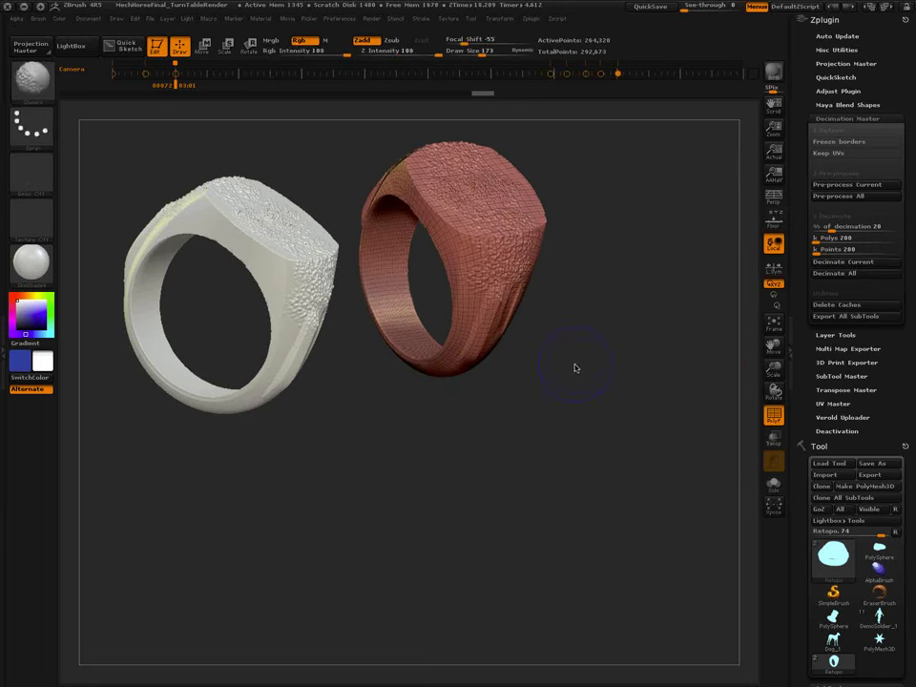
pyautogui.keyDown('alt'); pyautogui.moveTo(583, 402); pyautogui.dragTo(647, 597); pyautogui.keyUp('alt')
pyautogui.press('shift')
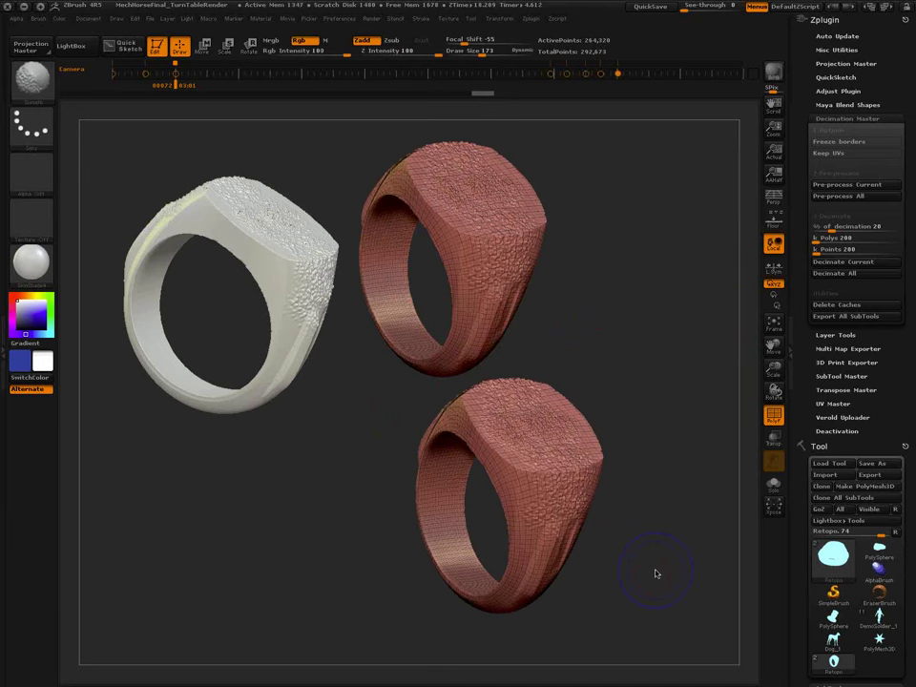
pyautogui.hotkey('shift', 'f')
pyautogui.press('b')
pyautogui.press('s')
pyautogui.press('t')
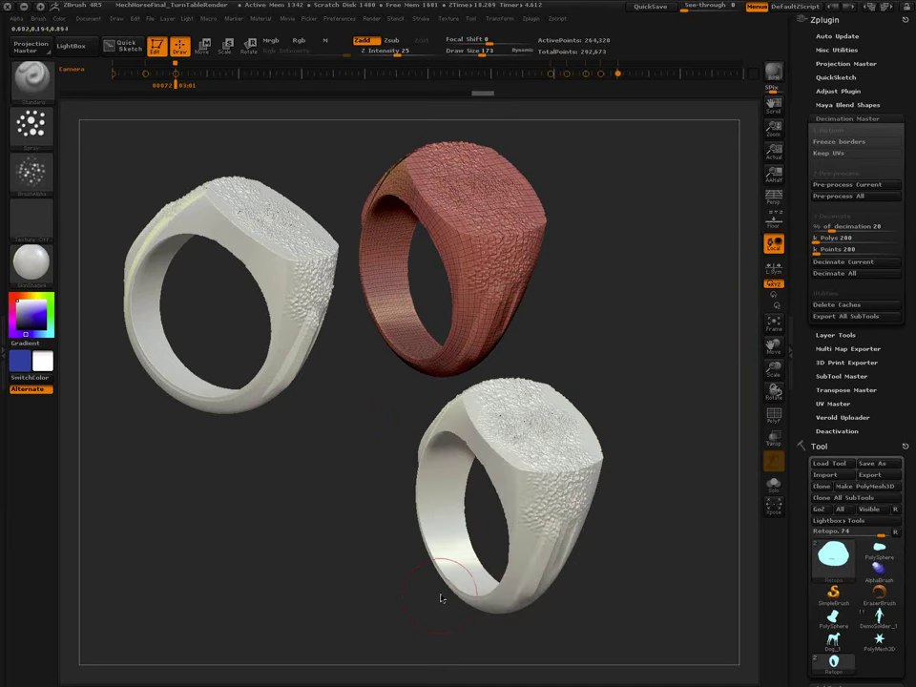
# Decimate the current ring at 20% and inspect its triangulated polyframe from several angles.
pyautogui.click(844, 262)
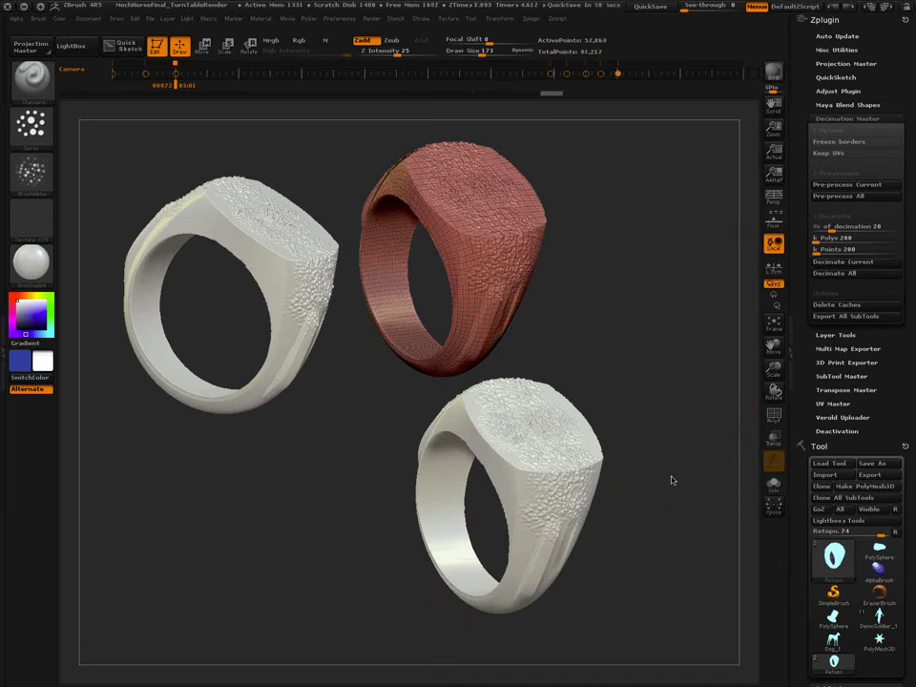
pyautogui.hotkey('shift', 'f')
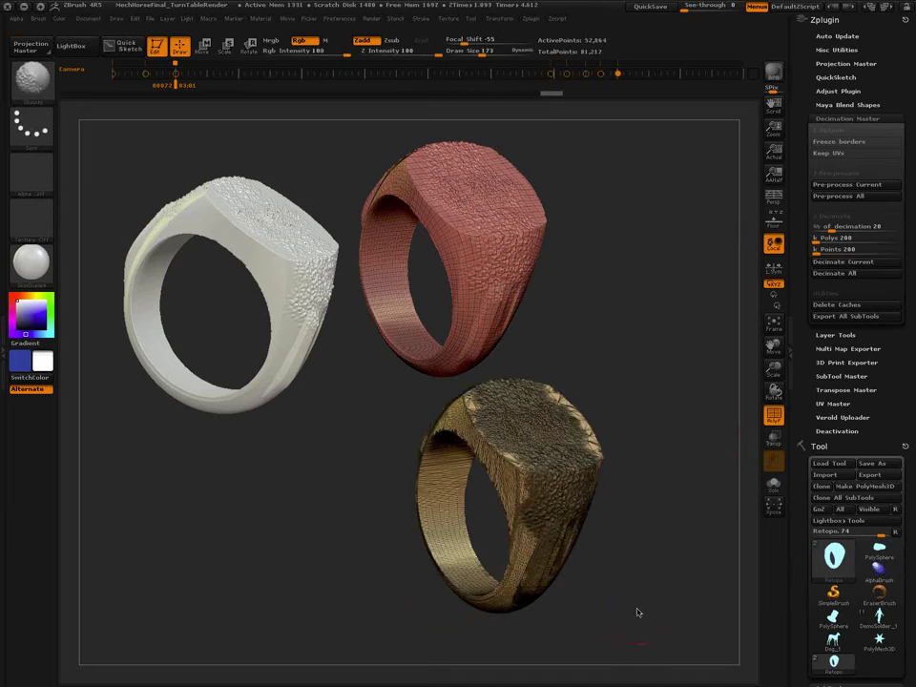
pyautogui.moveTo(645, 540); pyautogui.dragTo(565, 491)
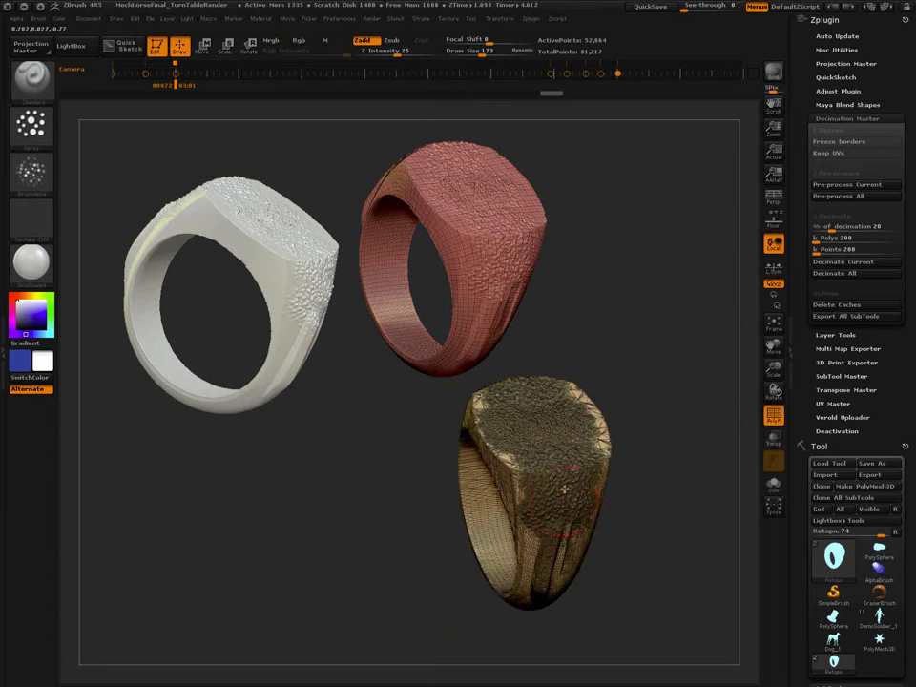
pyautogui.moveTo(604, 531)
pyautogui.mouseDown()
pyautogui.moveTo(634, 508)
pyautogui.moveTo(489, 517)
pyautogui.moveTo(462, 643)
pyautogui.mouseUp()
pyautogui.press('shift')
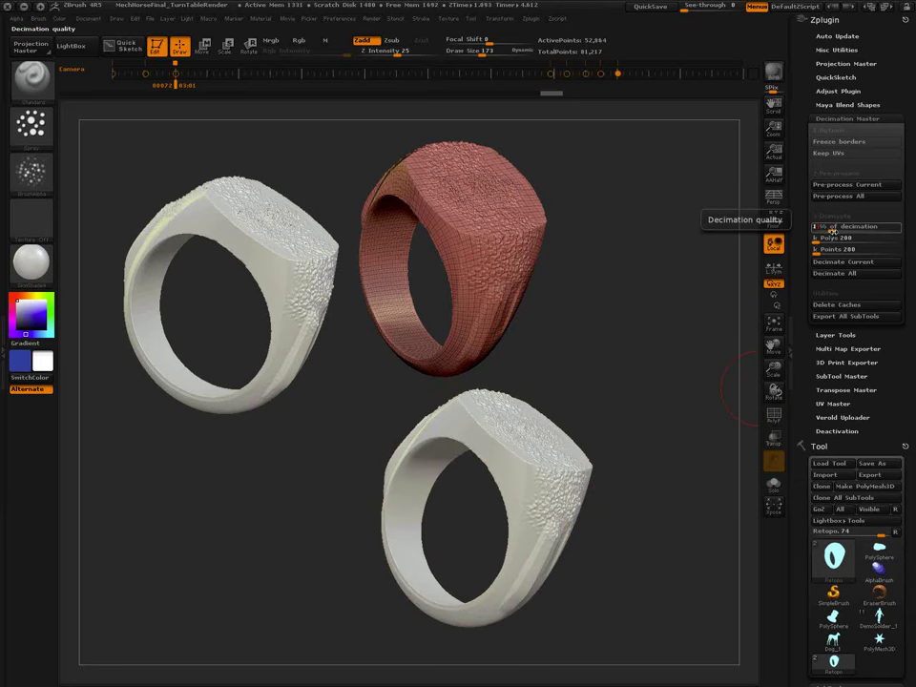
# Set the decimation percentage to 10 and decimate the current ring.
pyautogui.click(850, 262)
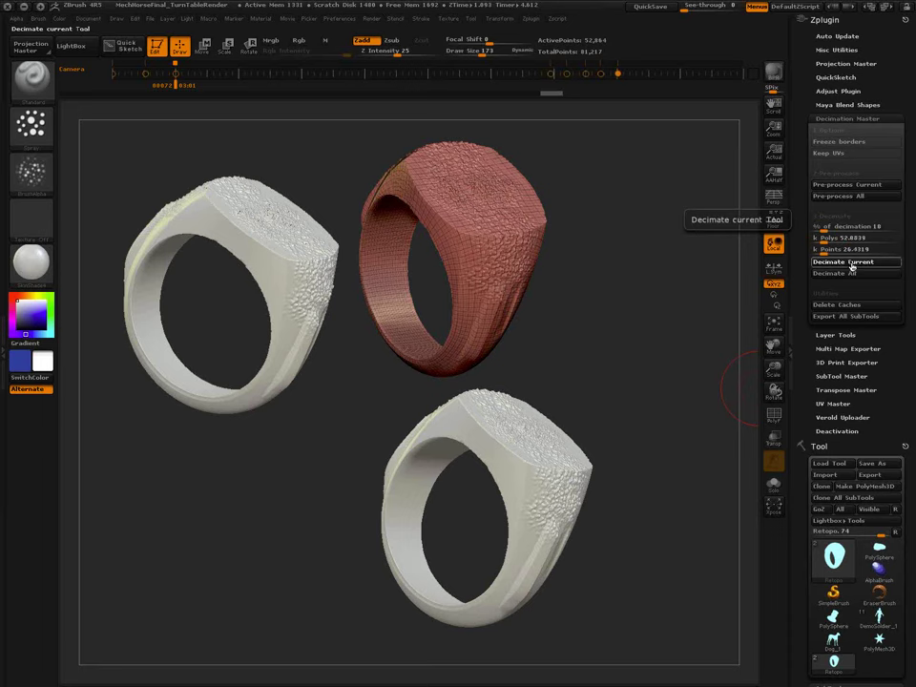
pyautogui.moveTo(689, 549); pyautogui.dragTo(650, 574)
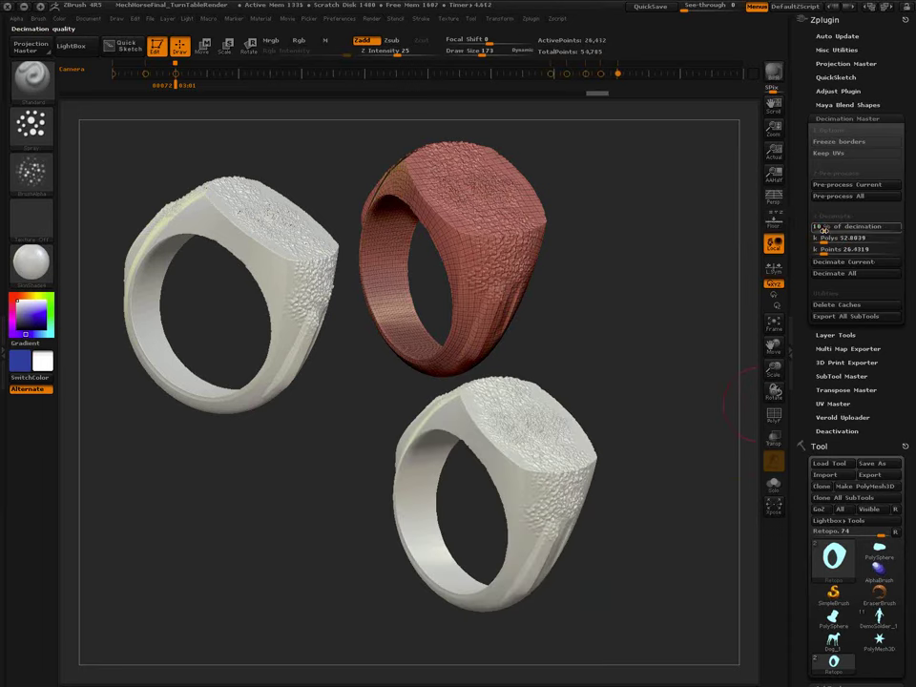
# Decimate the current ring at 1% and inspect the coarse triangles with the polyframe shown.
pyautogui.moveTo(818, 229); pyautogui.dragTo(814, 229)
pyautogui.click(827, 262)
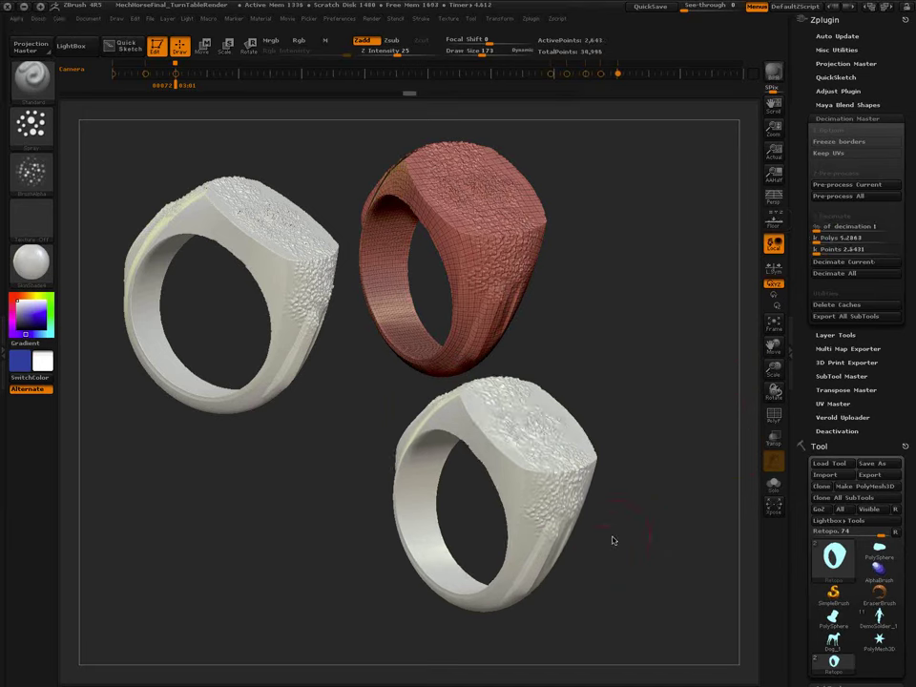
pyautogui.hotkey('shift', 'f')
pyautogui.moveTo(632, 511); pyautogui.dragTo(480, 584)
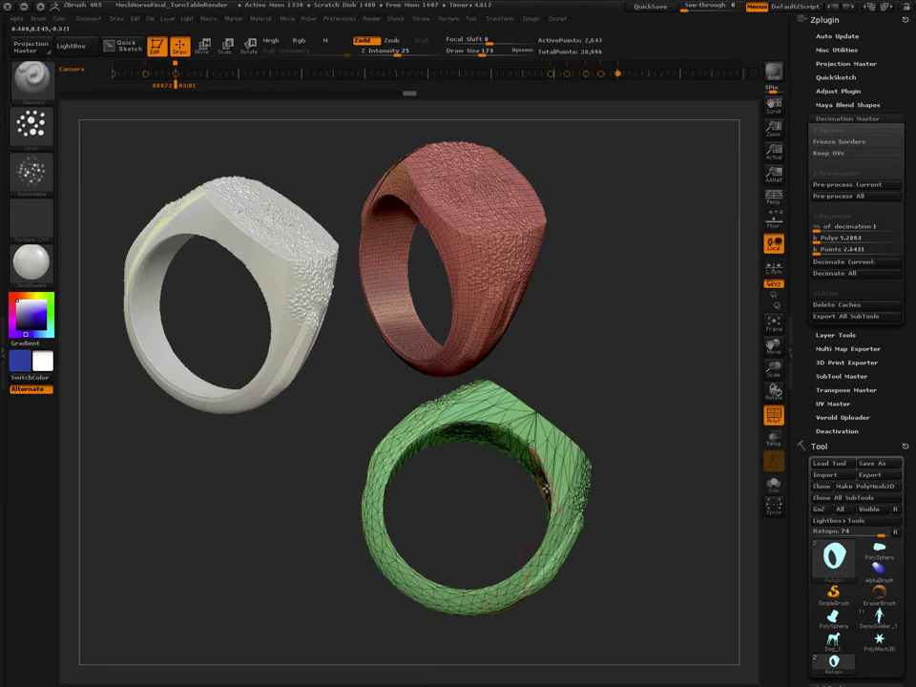
pyautogui.moveTo(494, 520); pyautogui.dragTo(601, 551)
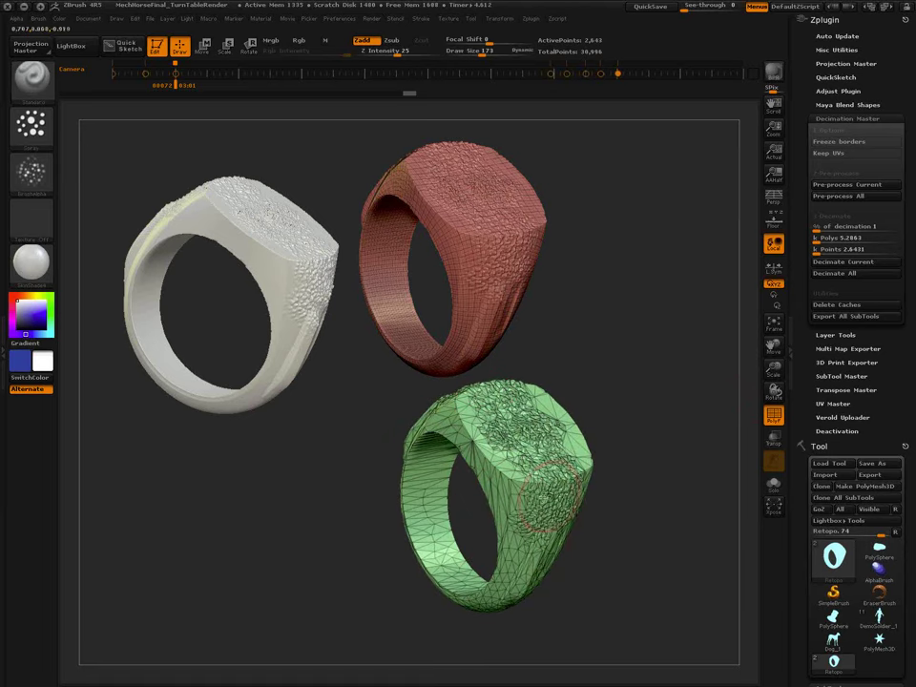
pyautogui.hotkey('shift', 'f')
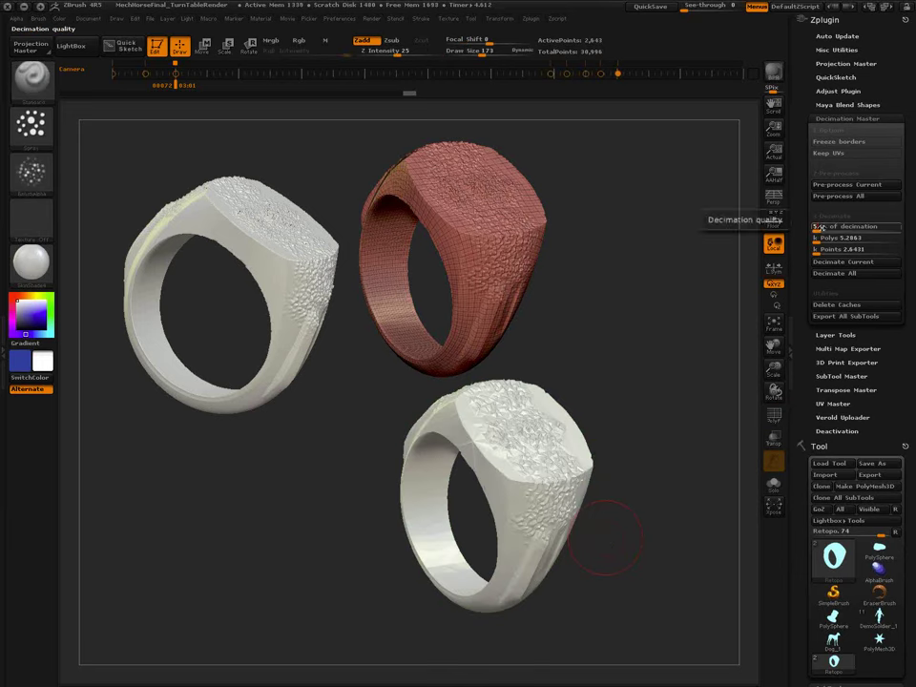
# Decimate the current ring at 5% and show its polyframe.
pyautogui.click(821, 229)
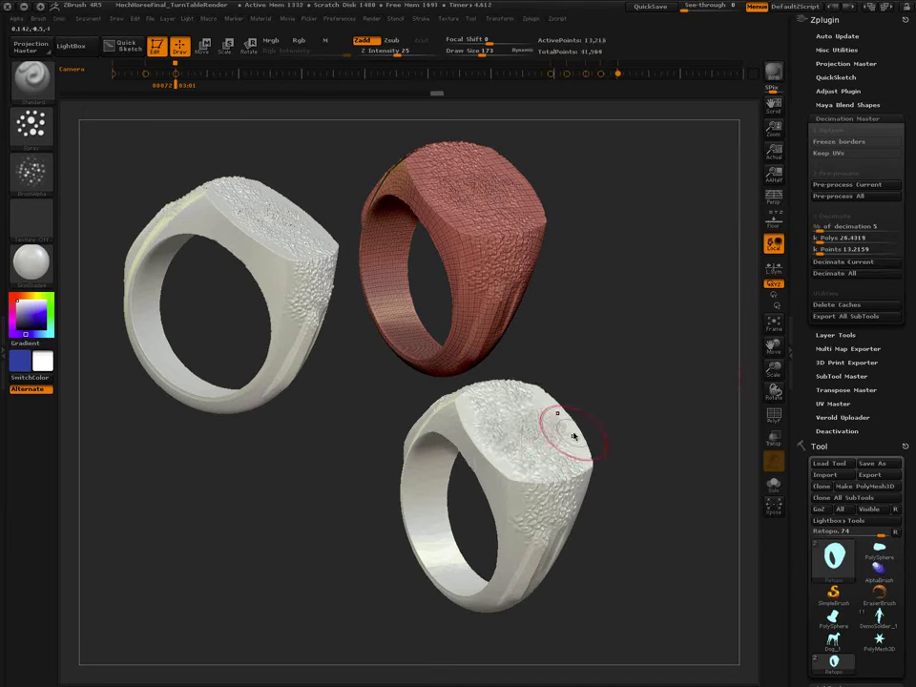
pyautogui.click(819, 251)
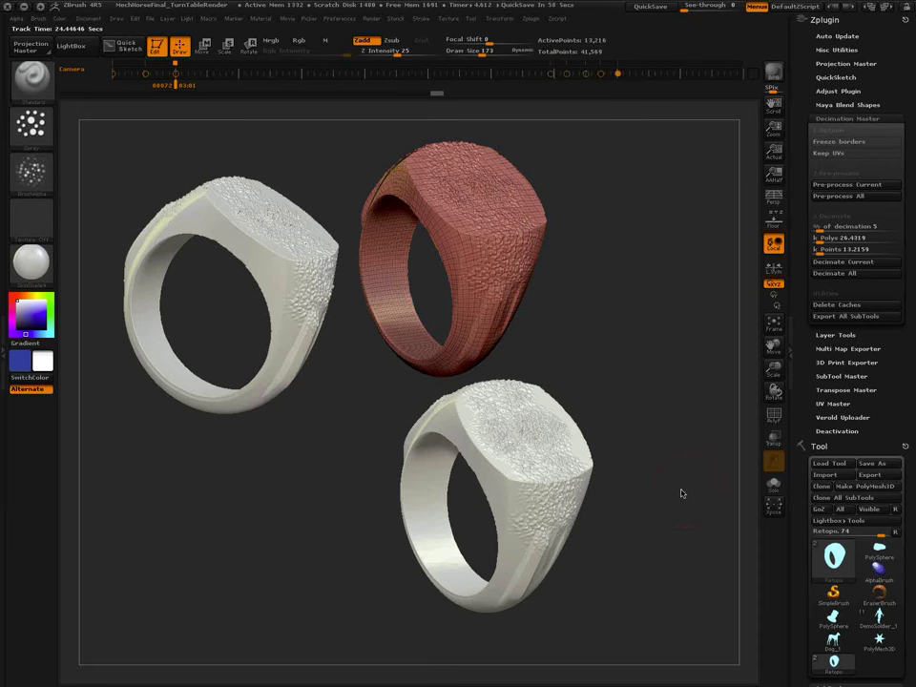
pyautogui.hotkey('shift', 'f')
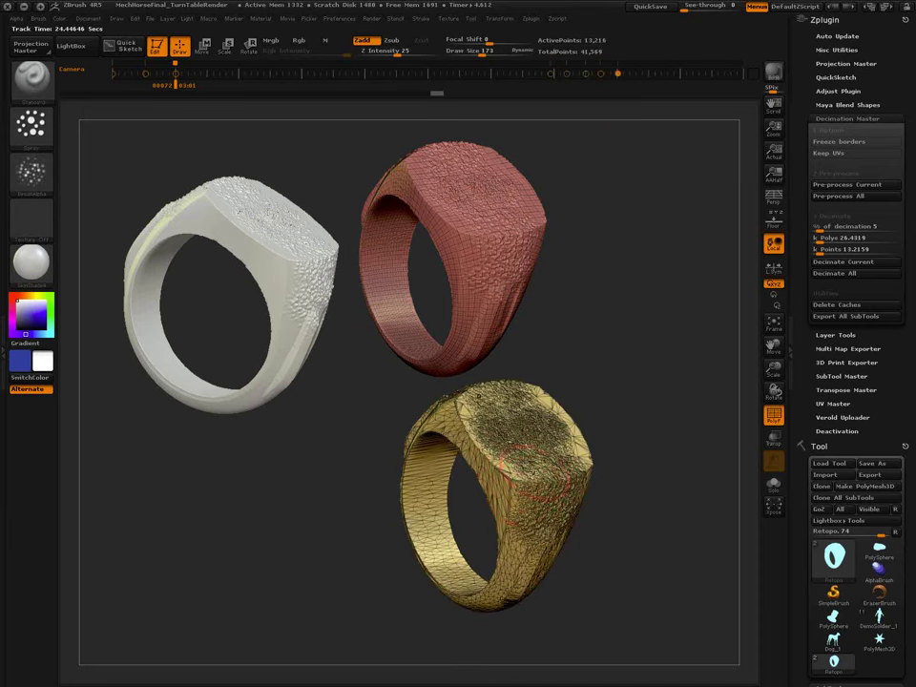
# Hide the polyframe and clear the dropped ring copies from the canvas, leaving the current ring framed.
pyautogui.press('shift')
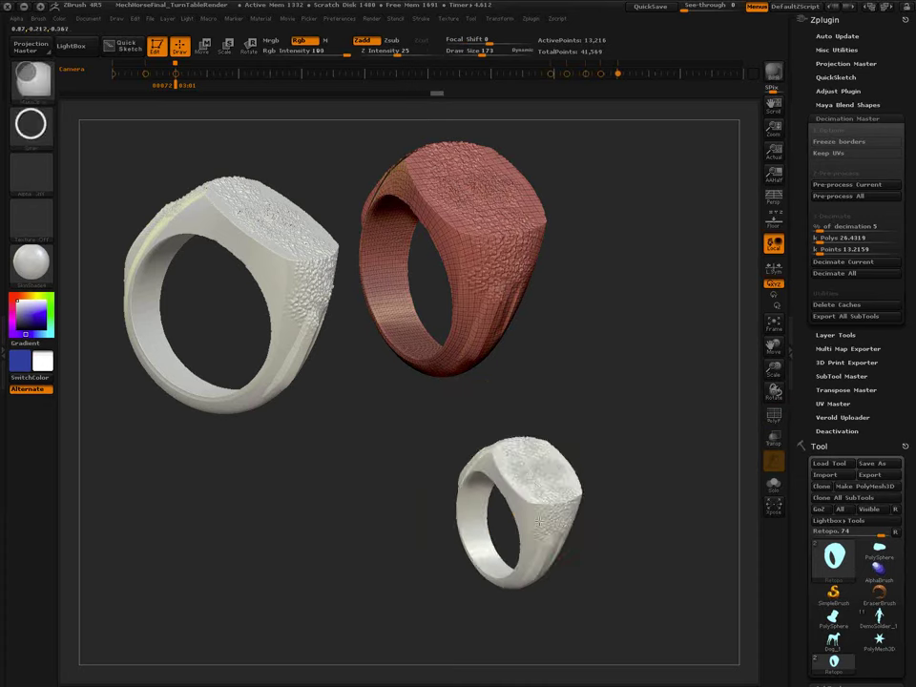
pyautogui.moveTo(630, 458)
pyautogui.mouseDown()
pyautogui.moveTo(578, 494)
pyautogui.moveTo(644, 521)
pyautogui.moveTo(669, 515)
pyautogui.moveTo(592, 466)
pyautogui.moveTo(616, 509)
pyautogui.mouseUp()
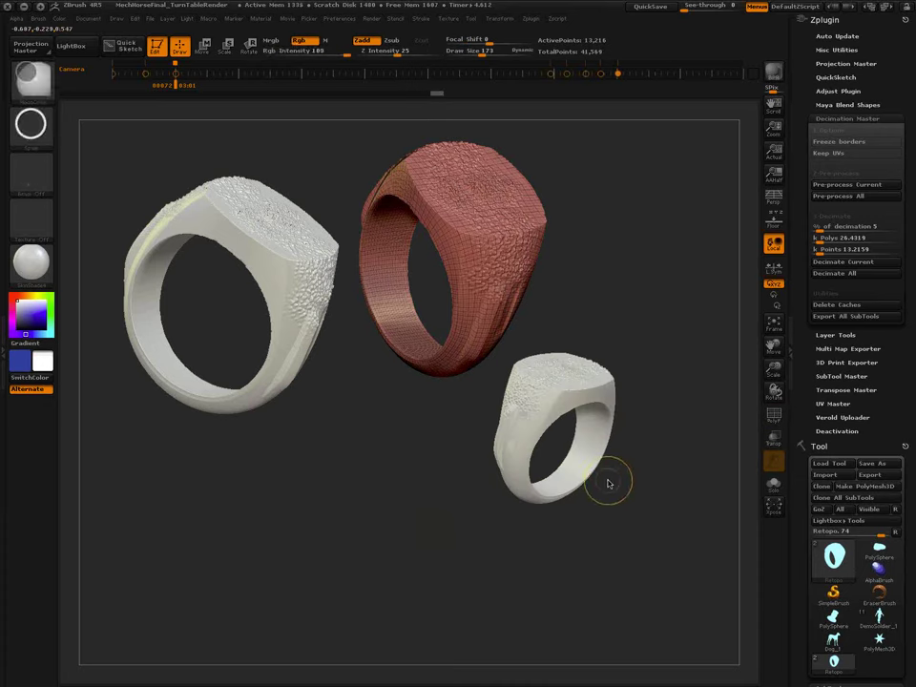
pyautogui.keyDown('ctrl'); pyautogui.keyDown('shift'); pyautogui.click(607, 481); pyautogui.keyUp('shift'); pyautogui.keyUp('ctrl')
pyautogui.press('f')
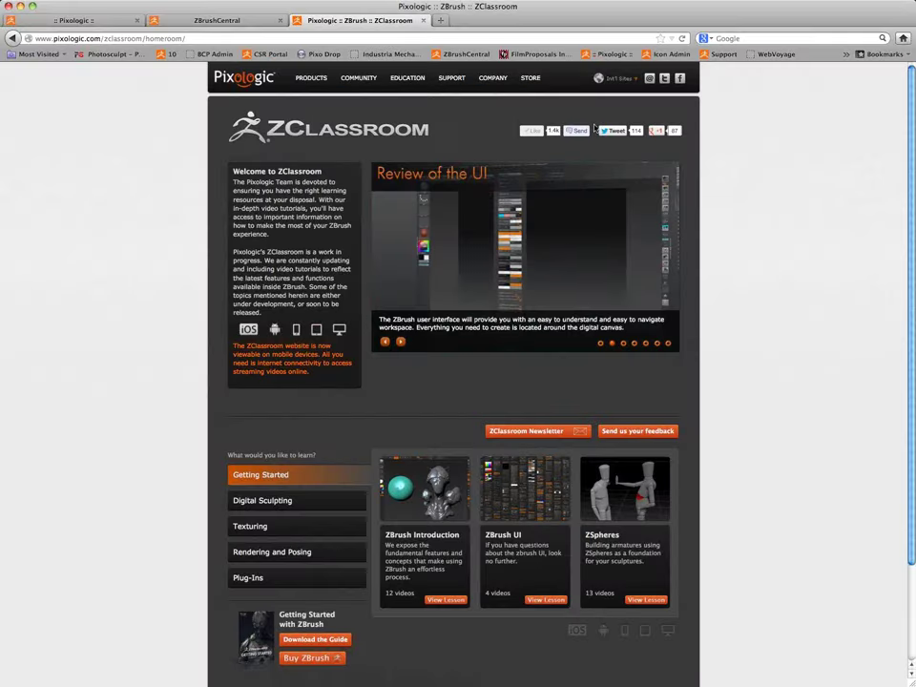
# Switch to the browser, open Pixologic's Online Docs and skim the documentation's main page.
pyautogui.moveTo(397, 84)
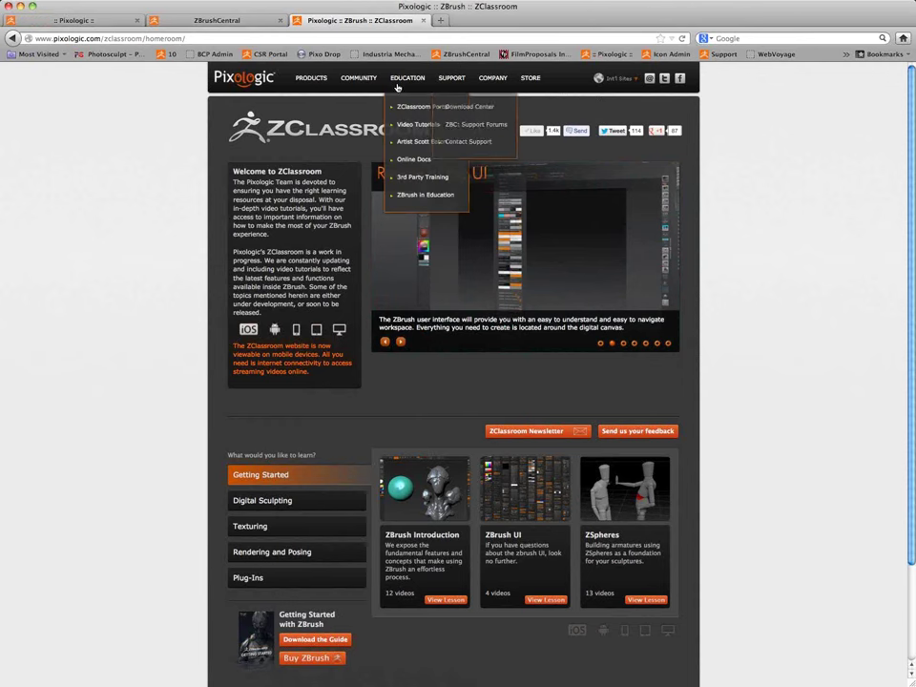
pyautogui.click(415, 161)
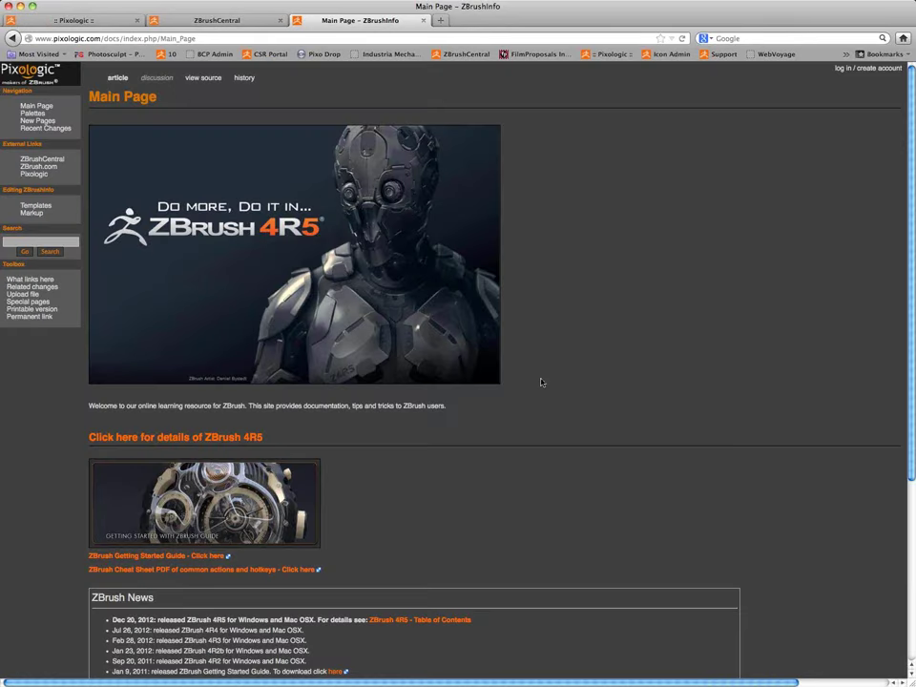
pyautogui.scroll(-5, 540, 382)
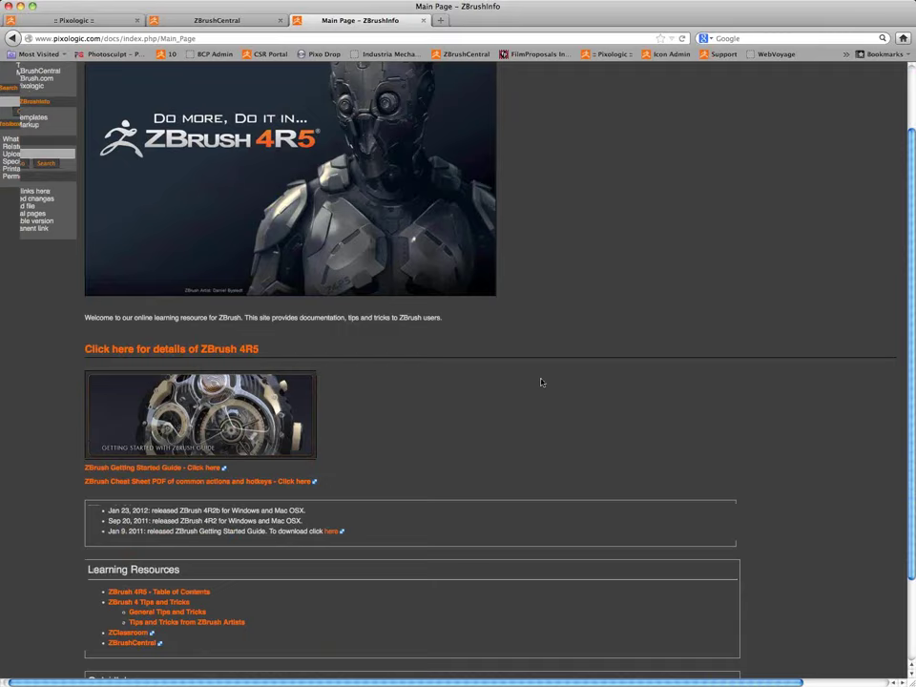
pyautogui.scroll(5, 541, 382)
# Open the Keyboard Shortcuts page of the documentation and skim its categories.
pyautogui.scroll(-6, 540, 382)
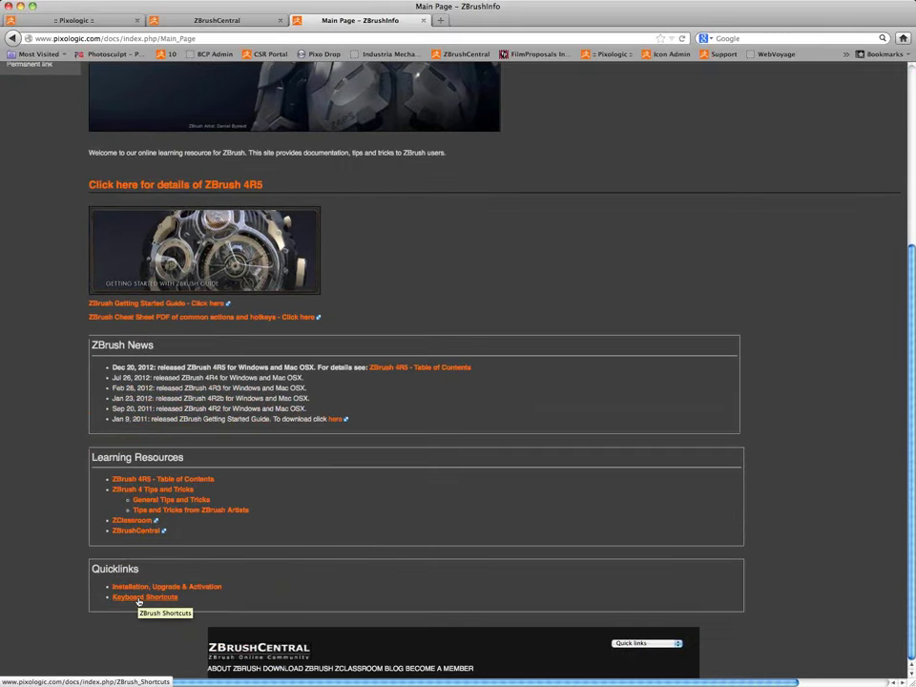
pyautogui.click(138, 598)
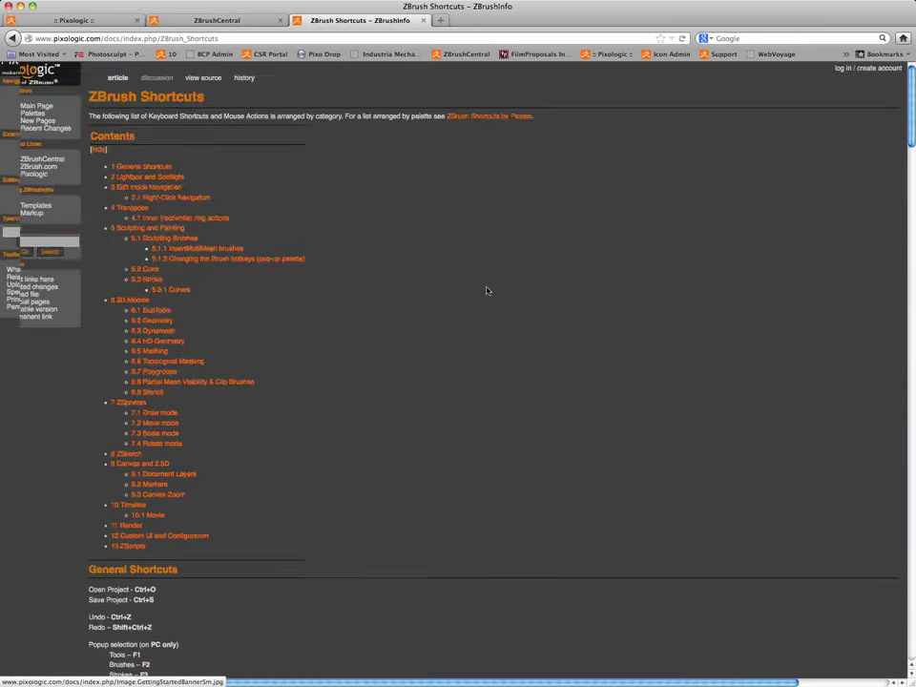
pyautogui.scroll(-10, 487, 291)
pyautogui.scroll(-9, 487, 290)
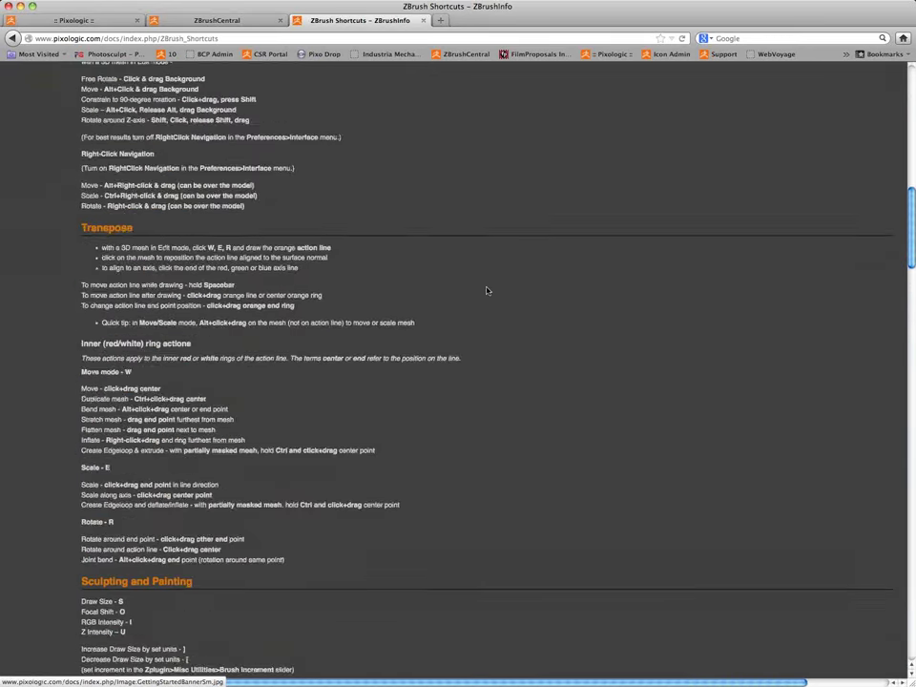
pyautogui.scroll(20, 487, 291)
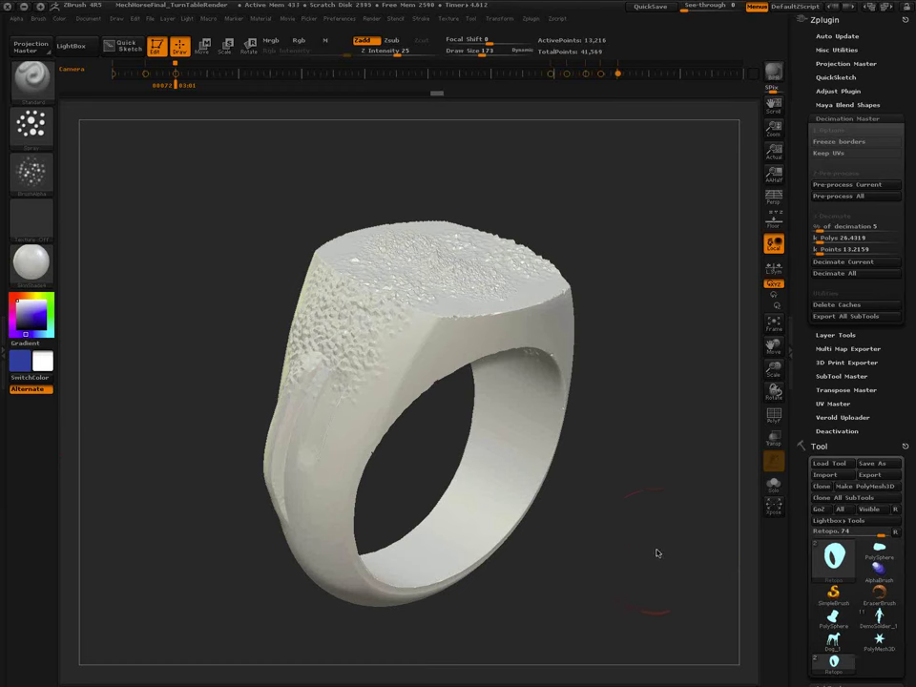
# Back in ZBrush, reduce the Draw Size to 49 and display the pop-up help for Draw Polyframe.
pyautogui.press('s')
pyautogui.moveTo(644, 548); pyautogui.dragTo(640, 549)
pyautogui.press('ctrl')
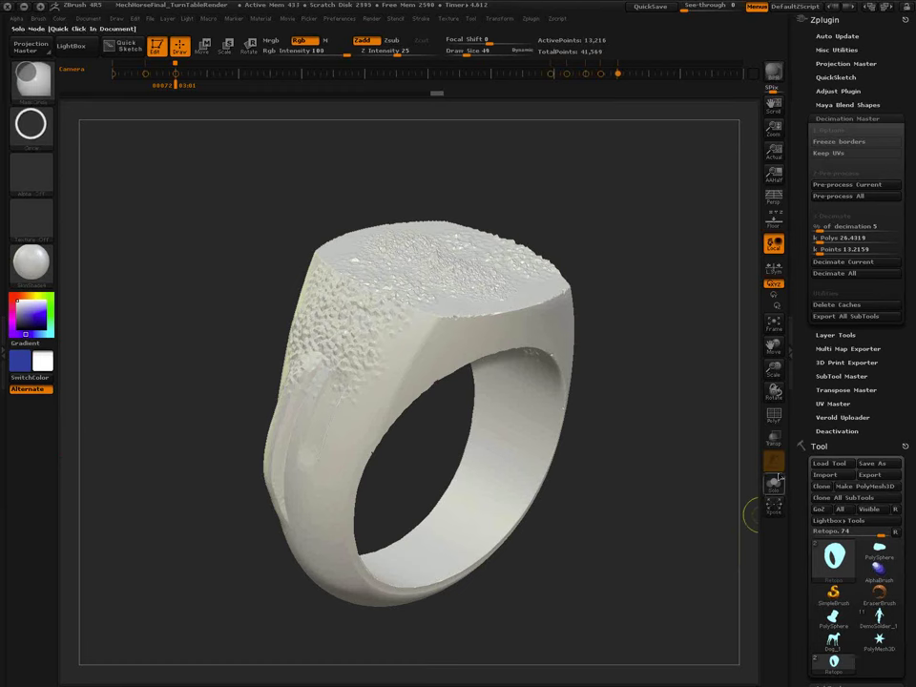
pyautogui.moveTo(777, 466)
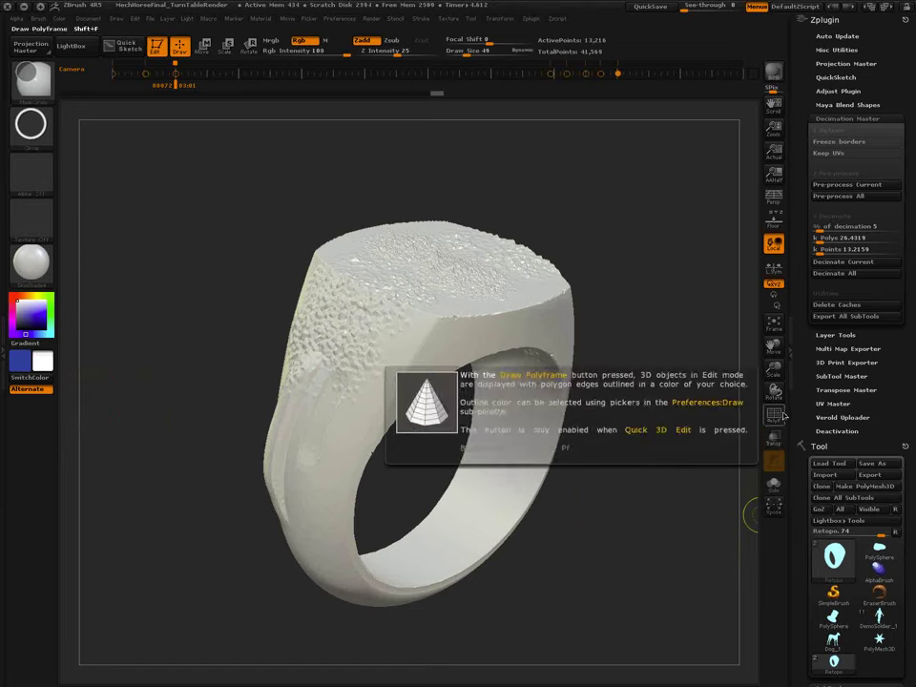
# Show the Floor Grid and hide it again.
pyautogui.moveTo(771, 235)
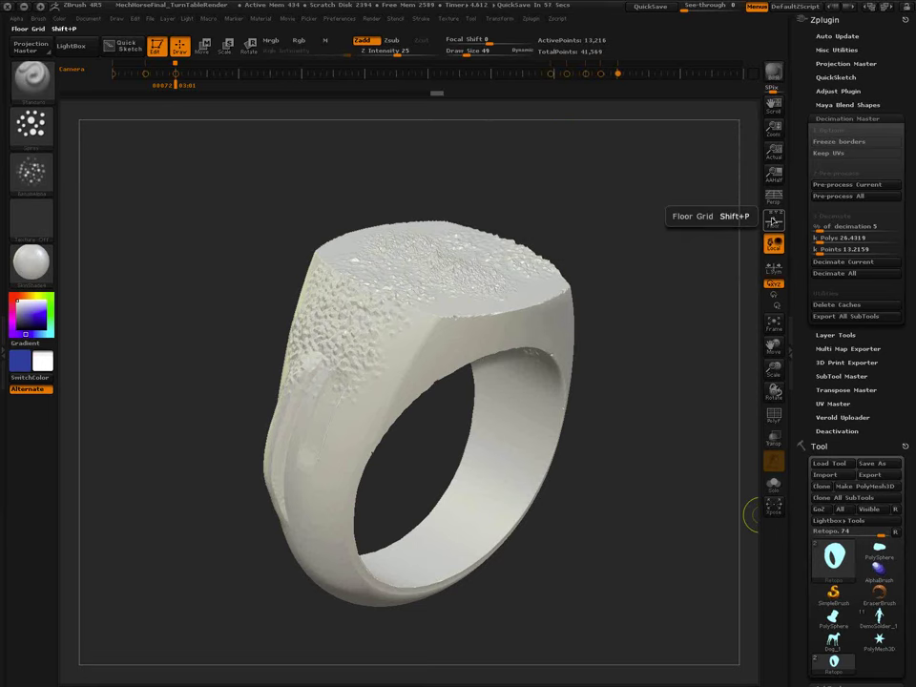
pyautogui.press('shift')
pyautogui.click(774, 220)
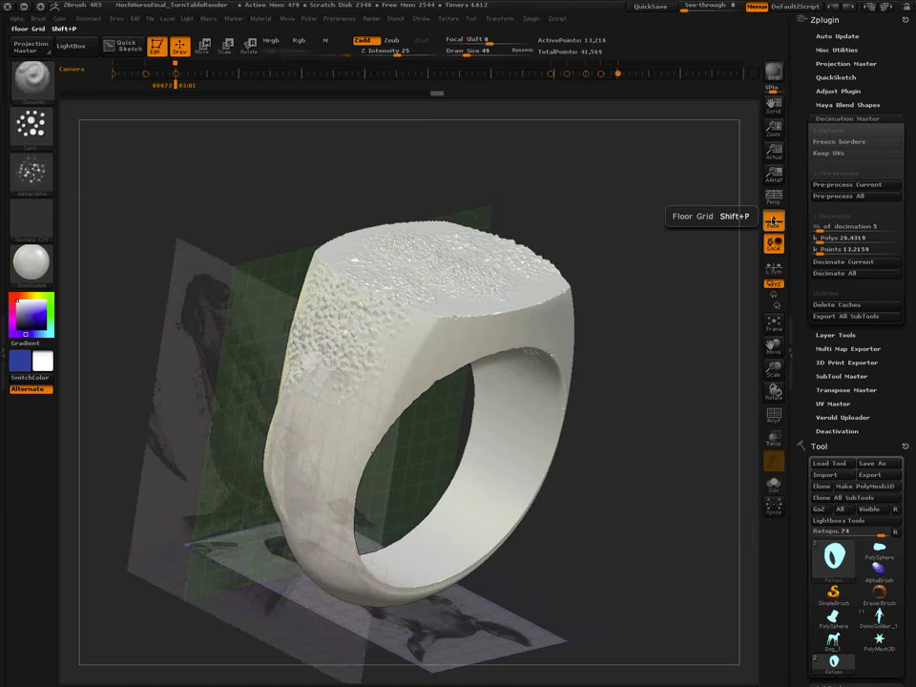
pyautogui.hotkey('shift', 'p')
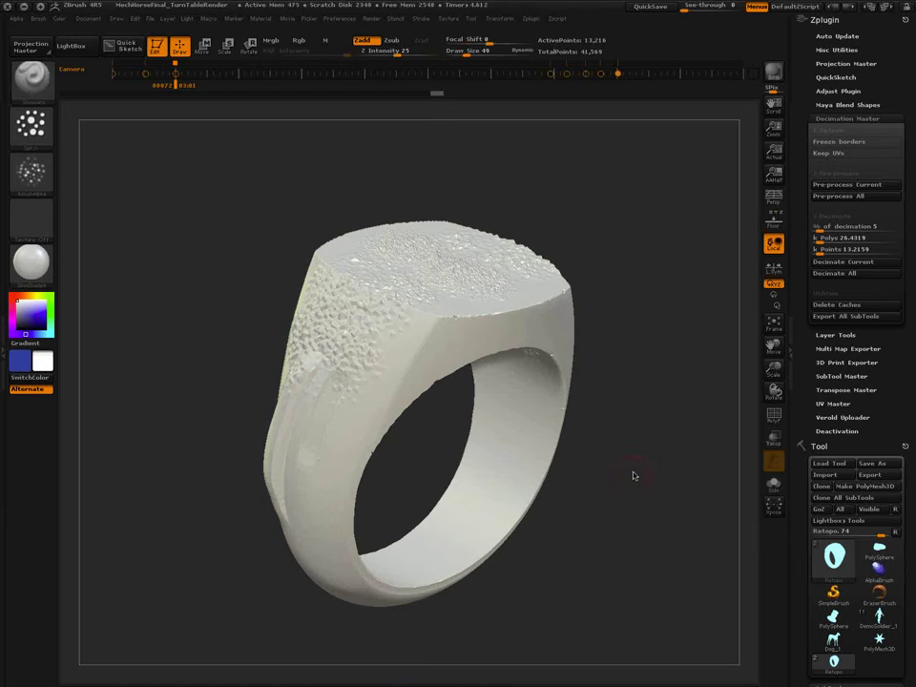
# Toggle the perspective view of the ring, leaving perspective turned on.
pyautogui.click(774, 200)
pyautogui.click(774, 200)
pyautogui.click(774, 200)
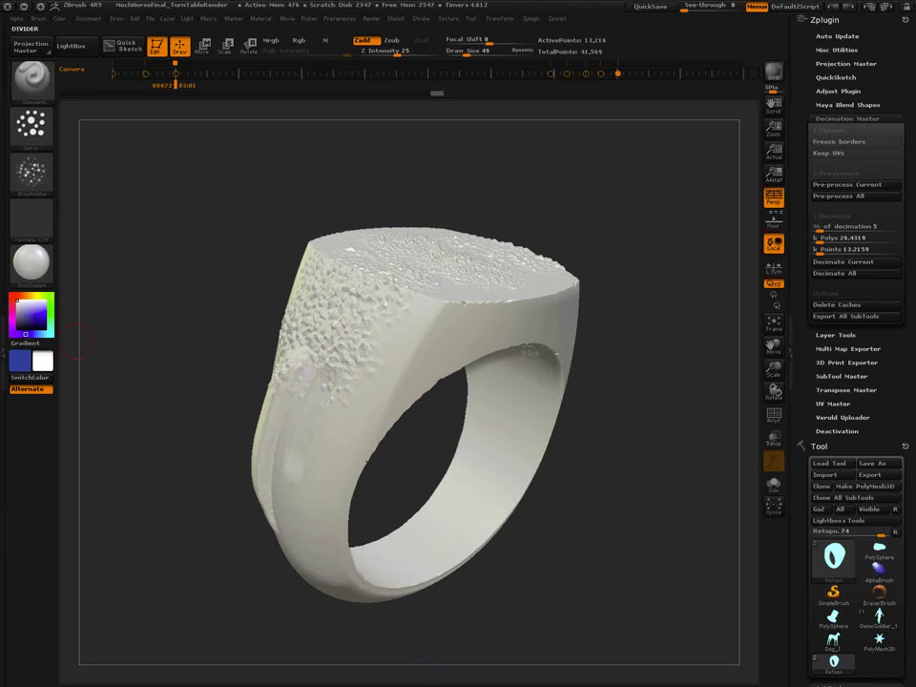
pyautogui.press('ctrl')
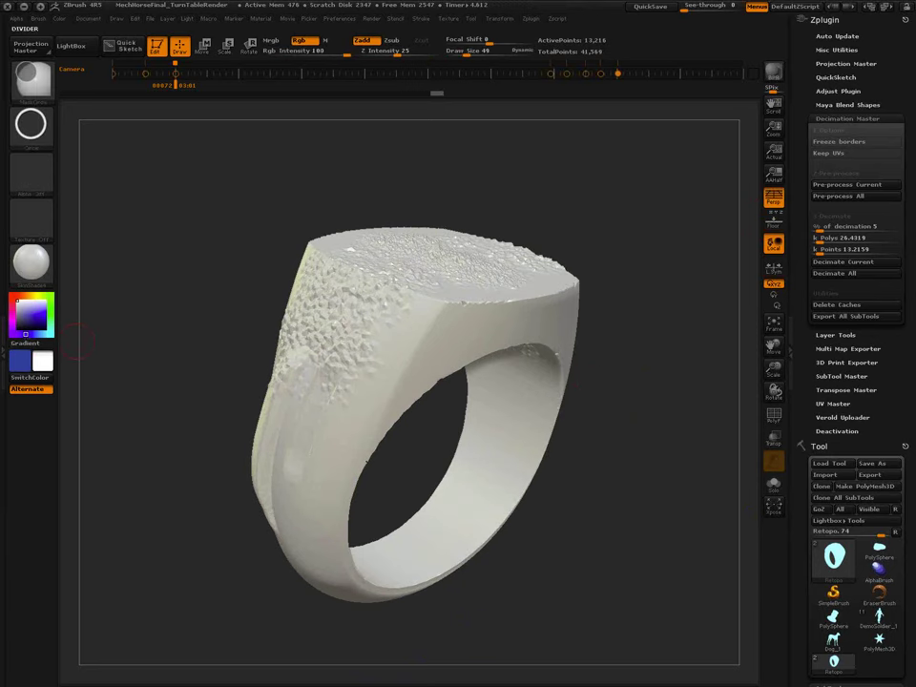
# Switch to ZBrushCentral in the browser and open the "DID YOU KNOW THAT for ZBrush 4" thread in the ZBrush Tutorials Forum.
pyautogui.press('super+Tab')
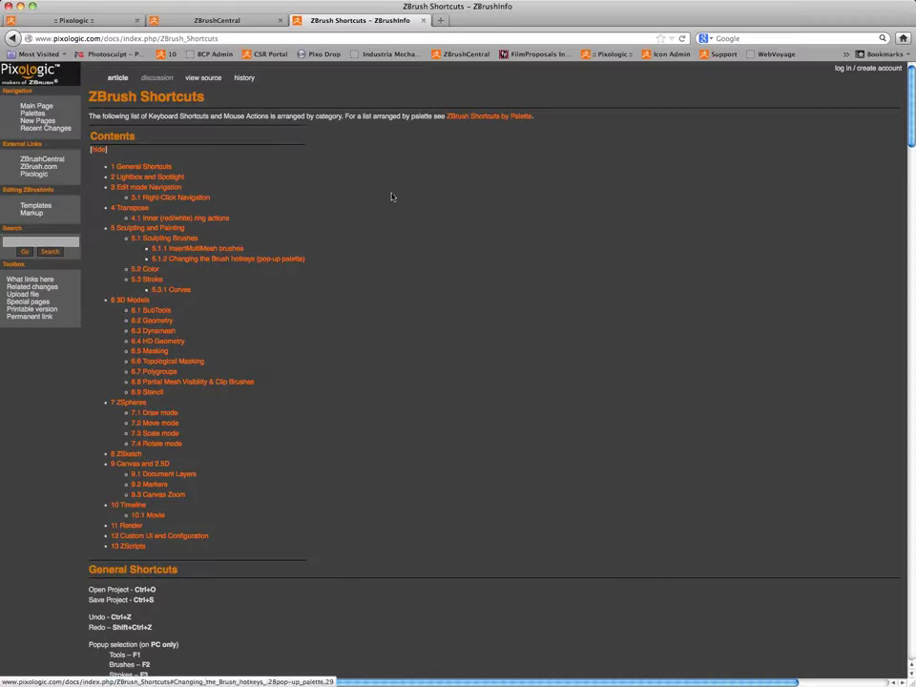
pyautogui.click(237, 21)
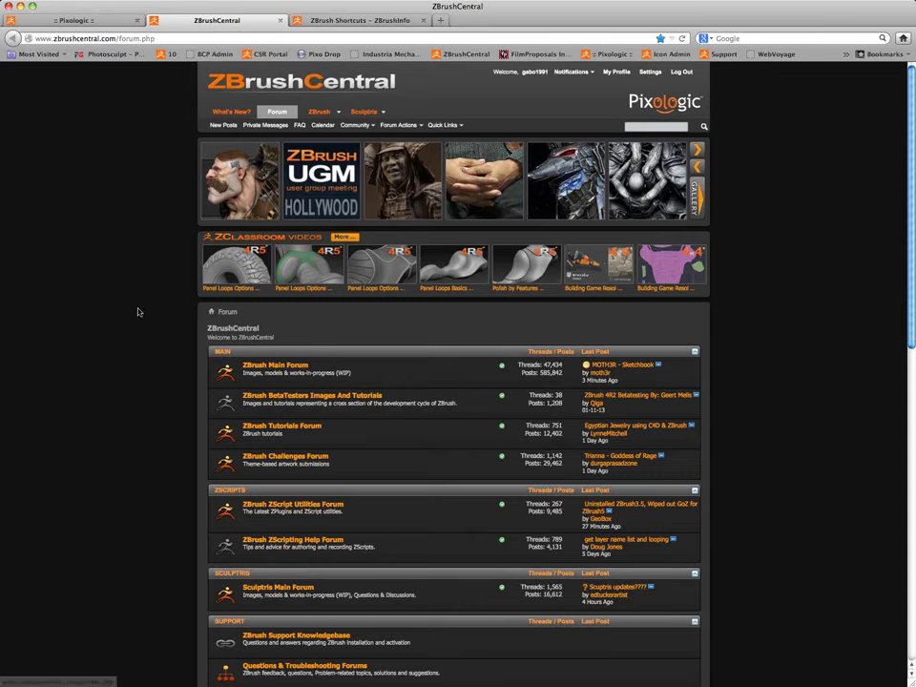
pyautogui.scroll(-2, 325, 332)
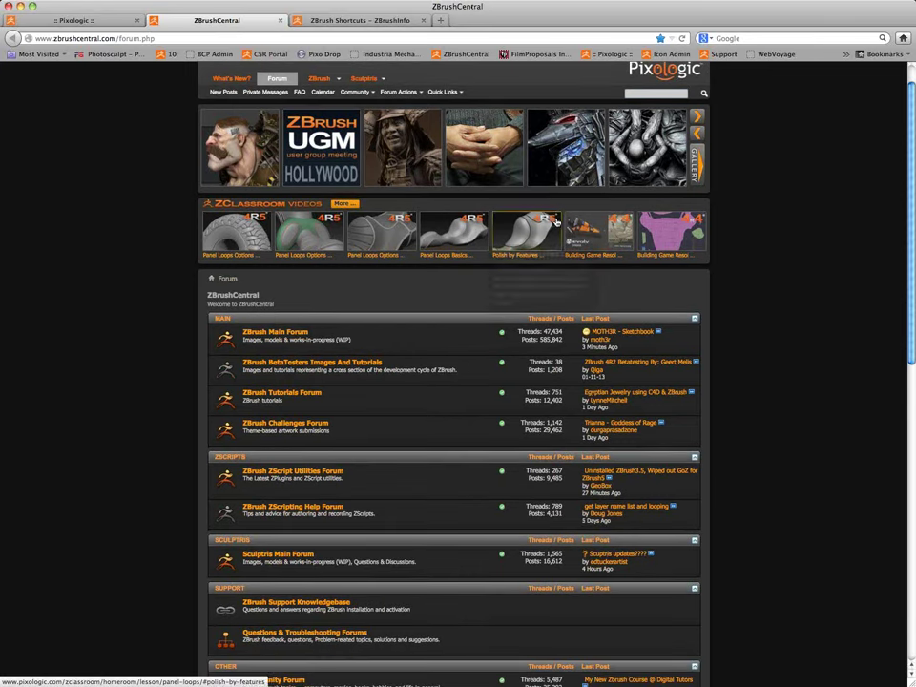
pyautogui.click(299, 395)
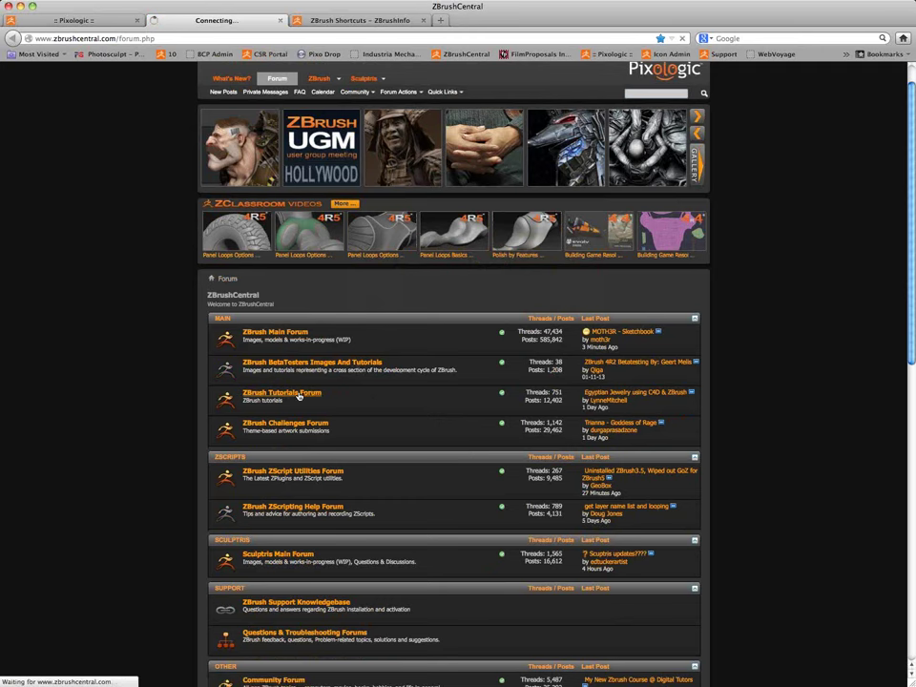
pyautogui.scroll(-2, 328, 420)
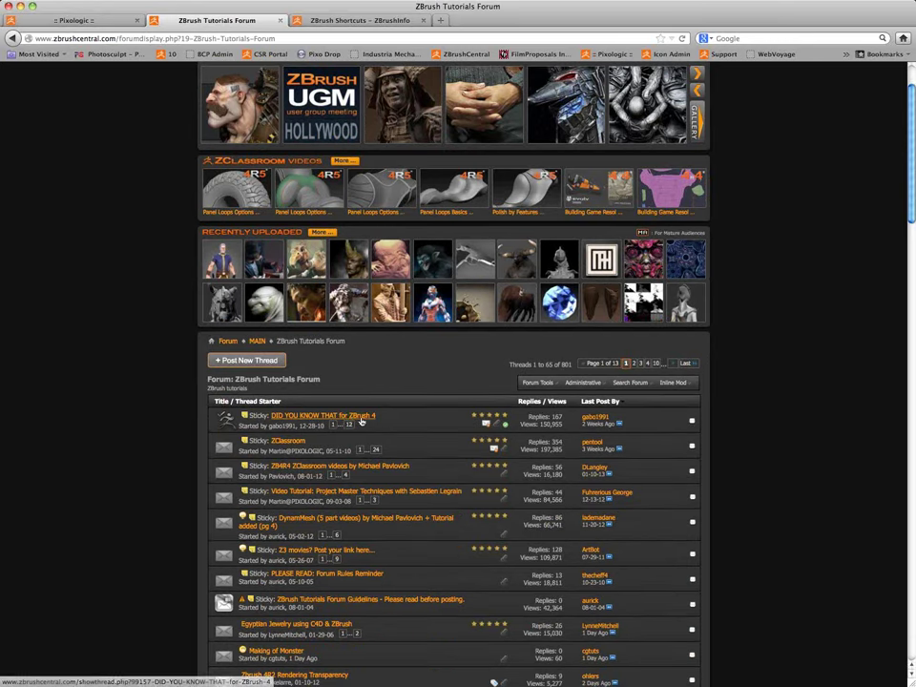
pyautogui.click(347, 417)
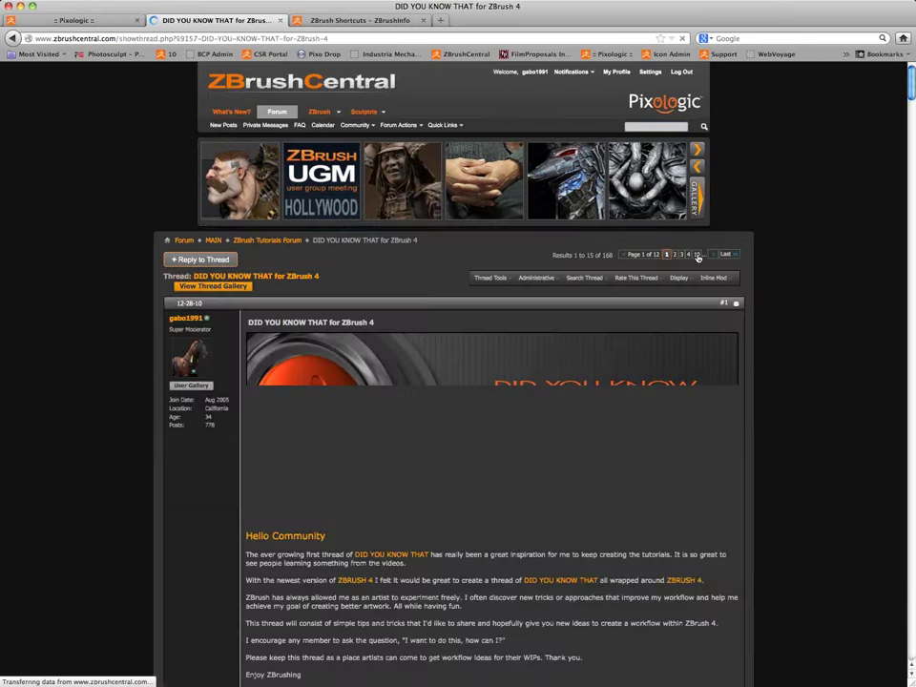
# Go to page 10 of the thread and skim through its posts.
pyautogui.click(697, 256)
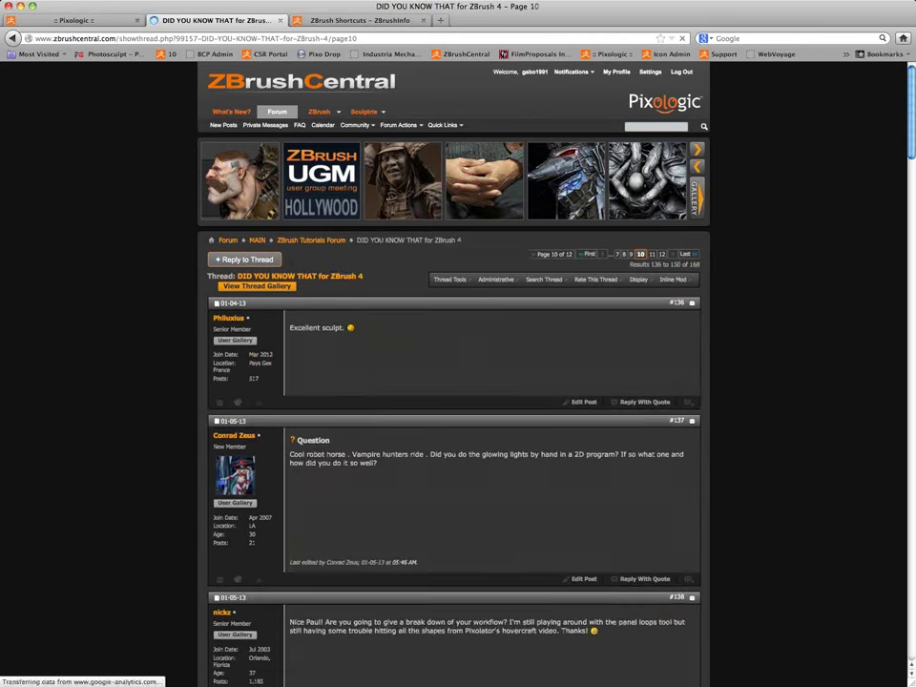
pyautogui.scroll(-10, 501, 458)
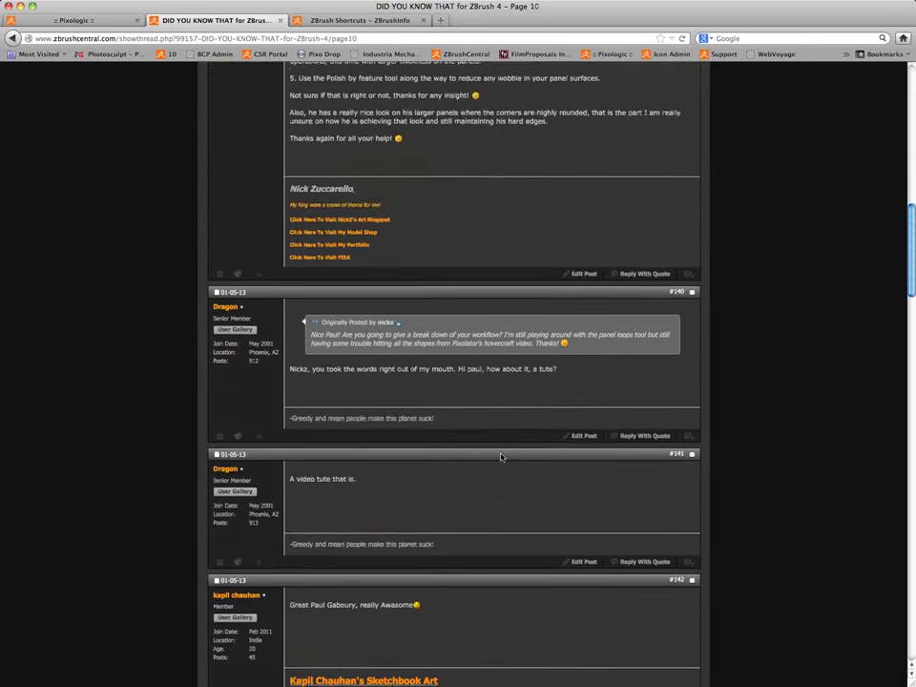
pyautogui.scroll(-10, 501, 458)
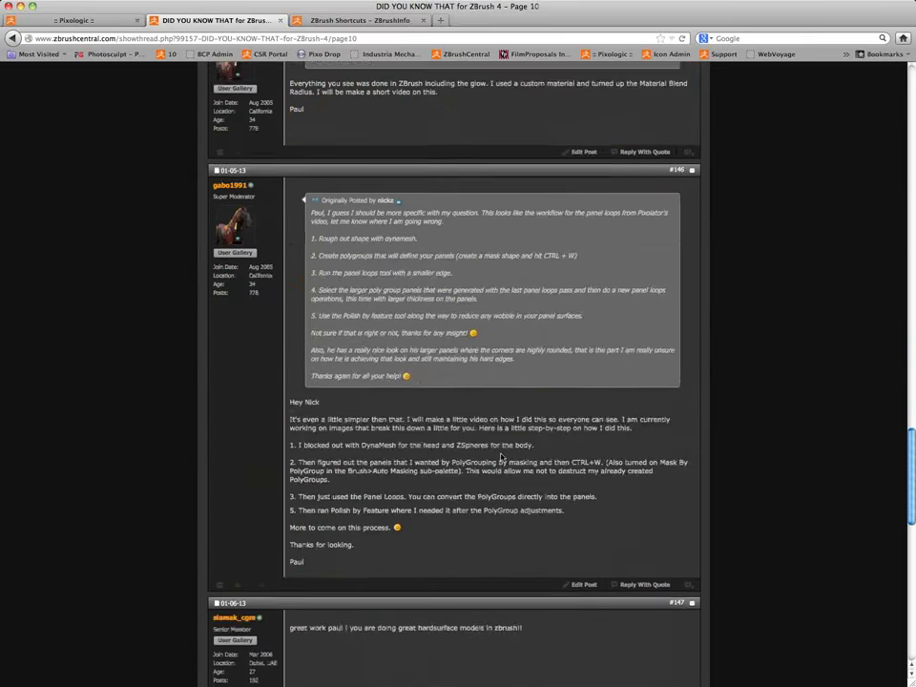
pyautogui.scroll(-10, 501, 458)
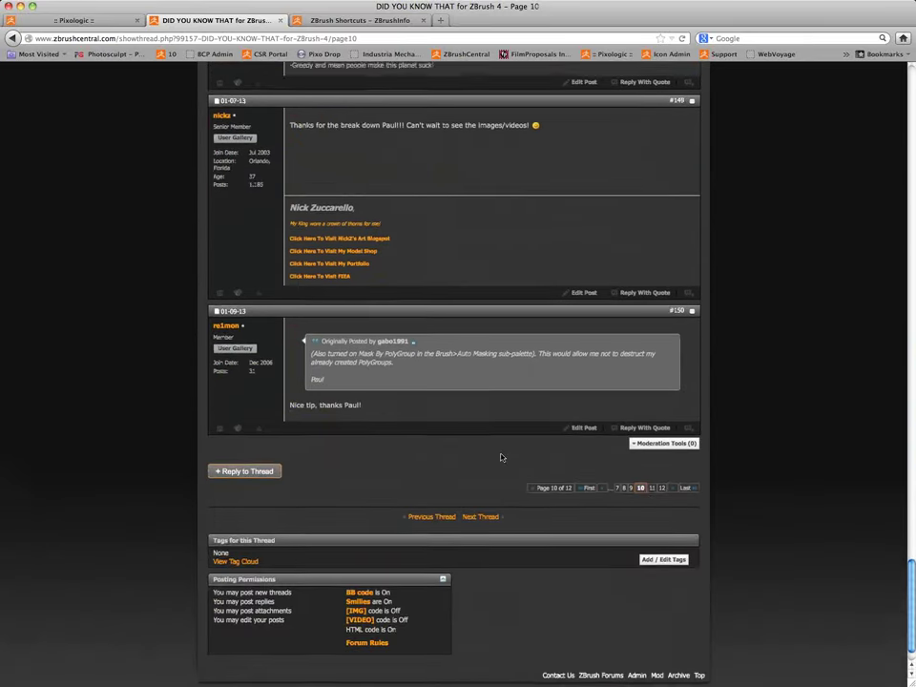
# Go to page 11 of the thread and read through the steps of Mech Horse Tutorial Part 1.
pyautogui.click(652, 448)
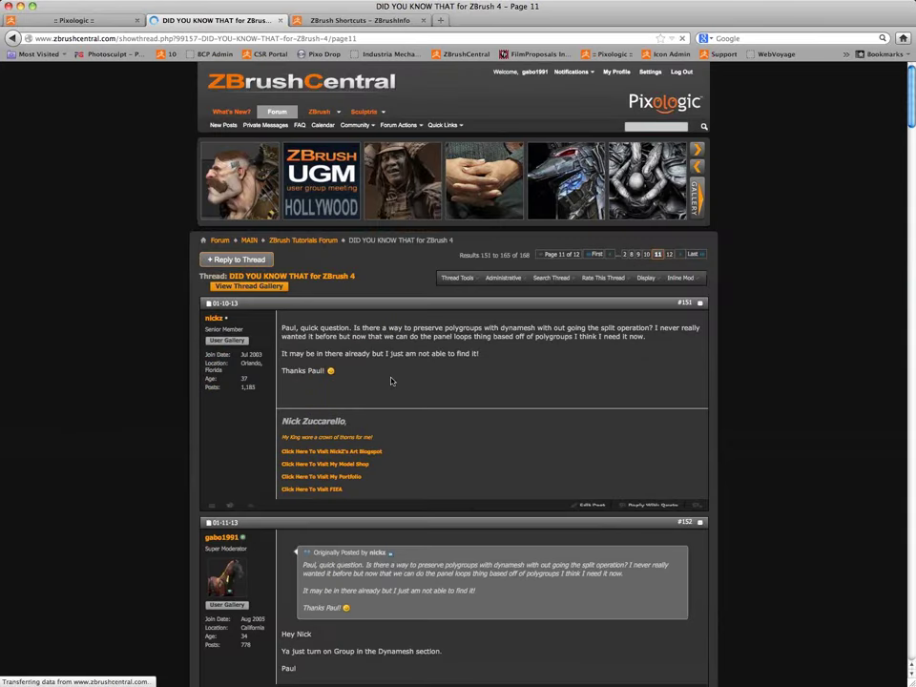
pyautogui.scroll(-2, 391, 380)
pyautogui.scroll(-15, 390, 381)
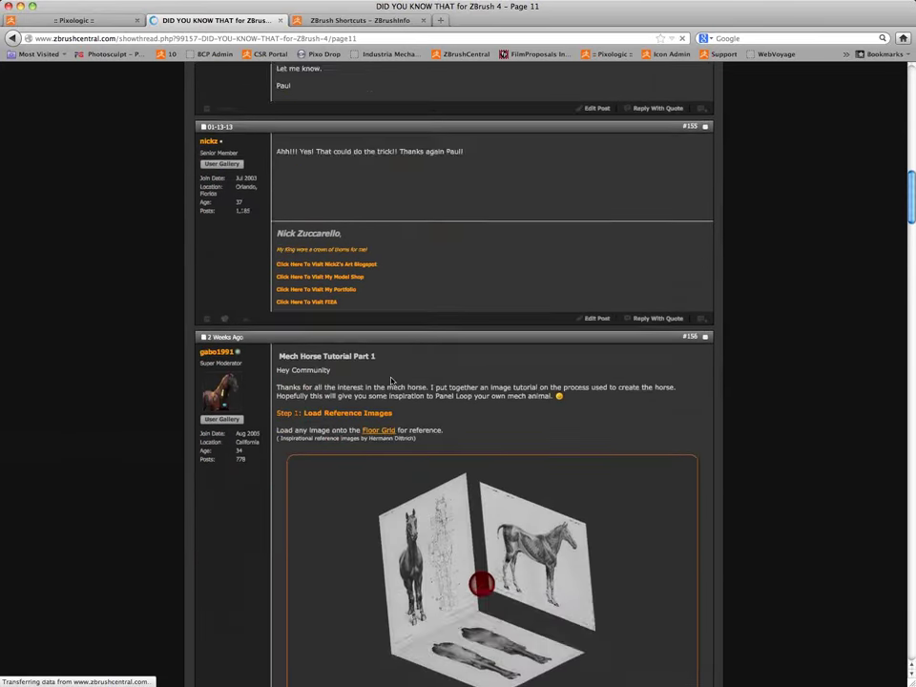
pyautogui.scroll(-6, 390, 381)
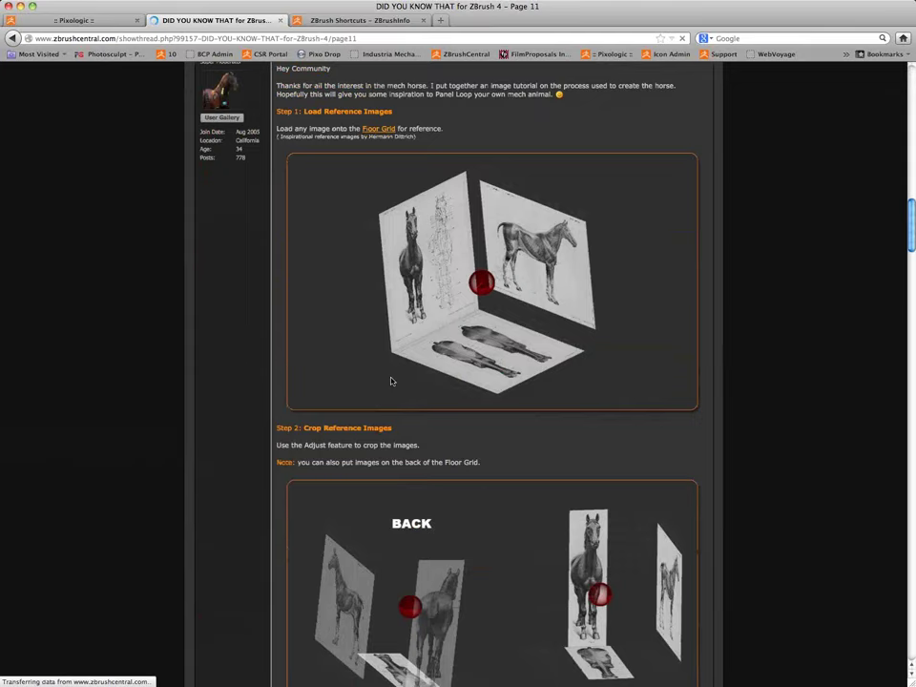
pyautogui.scroll(-8, 390, 381)
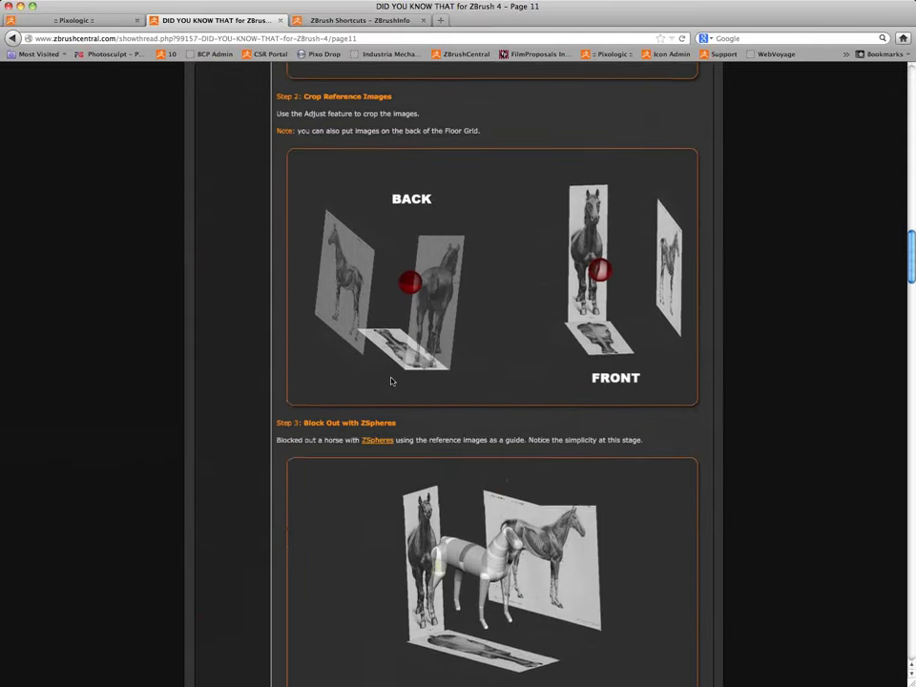
pyautogui.scroll(-1, 390, 380)
pyautogui.scroll(-5, 457, 459)
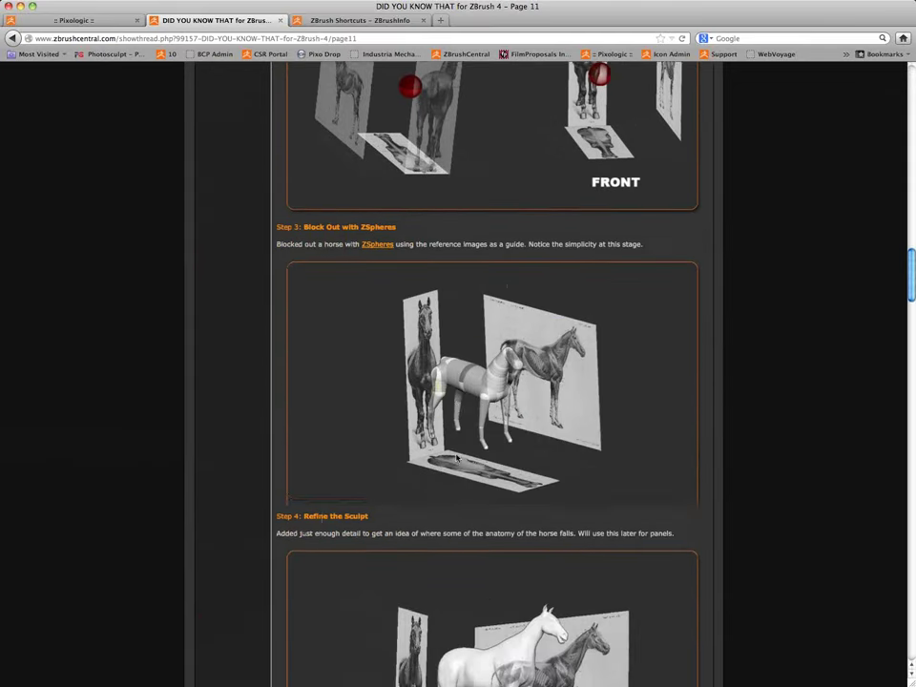
pyautogui.scroll(-4, 456, 458)
pyautogui.scroll(-9, 456, 458)
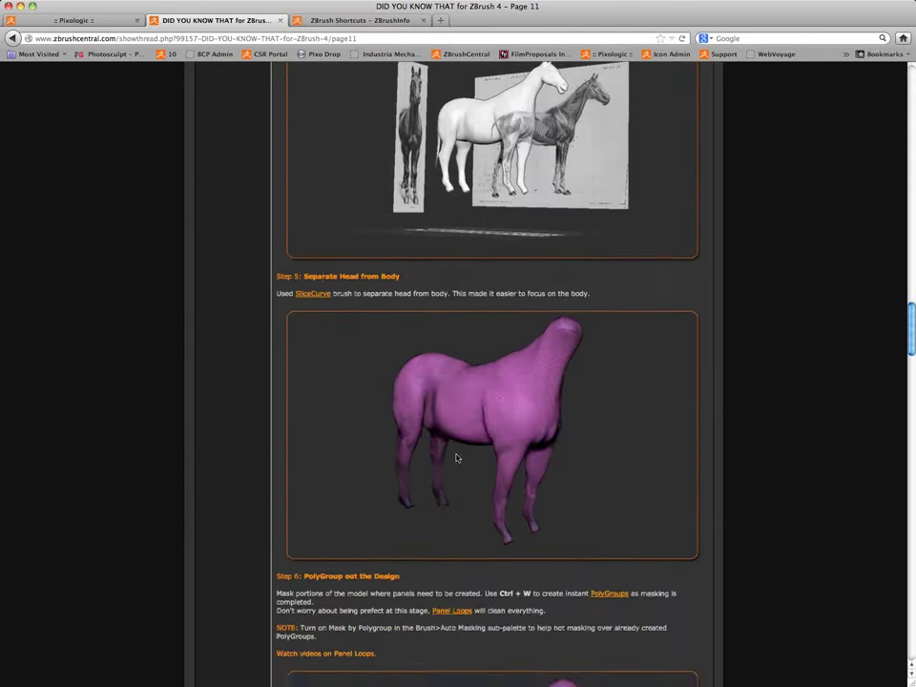
# Read Mech Horse Tutorial Part 2, reviewing the Panel Loop settings and how the panel loops are refined.
pyautogui.scroll(-10, 456, 458)
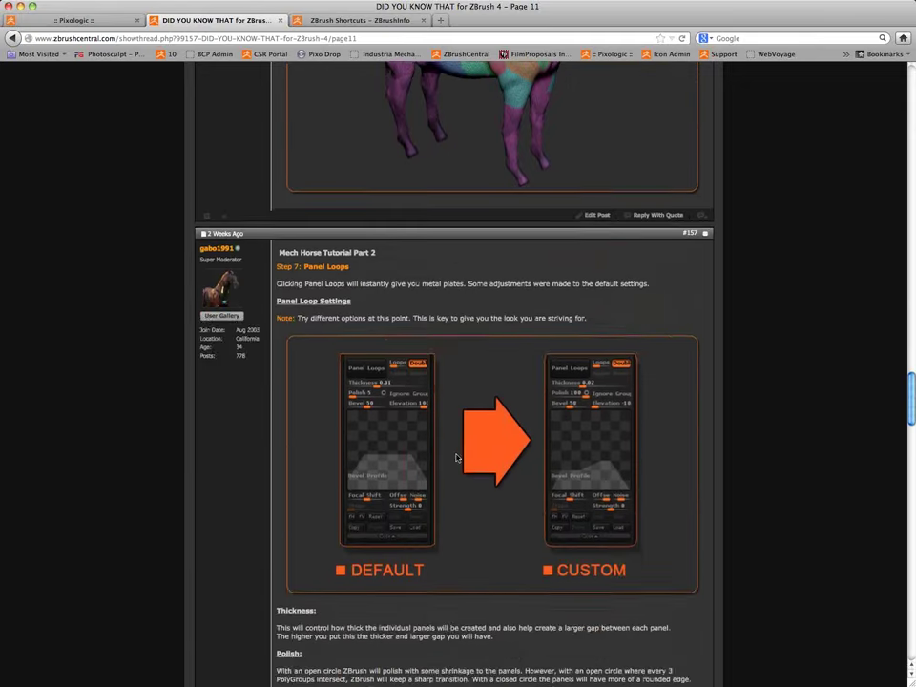
pyautogui.scroll(-6, 456, 458)
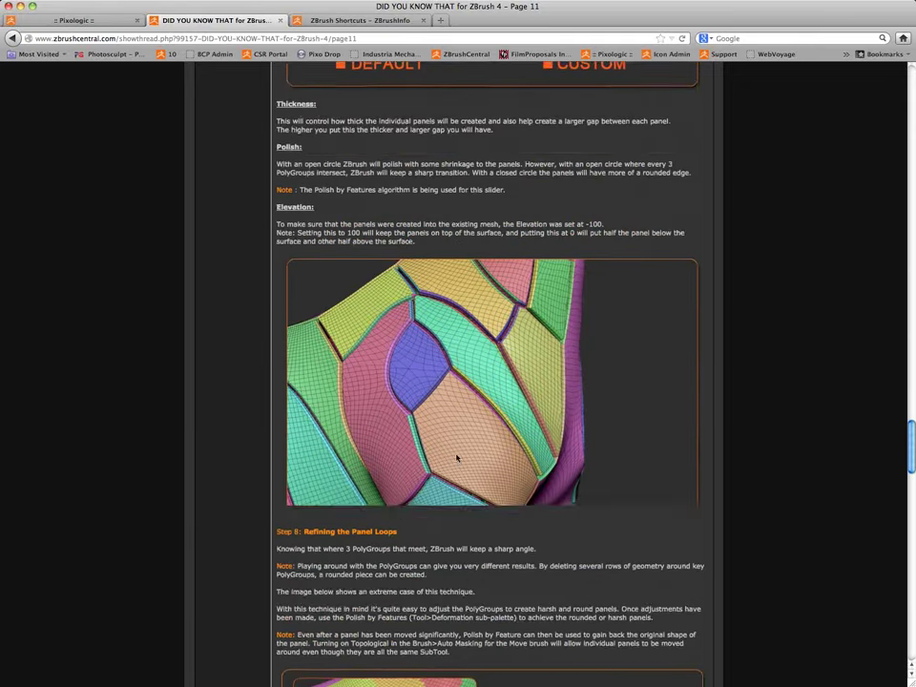
pyautogui.scroll(-2, 456, 459)
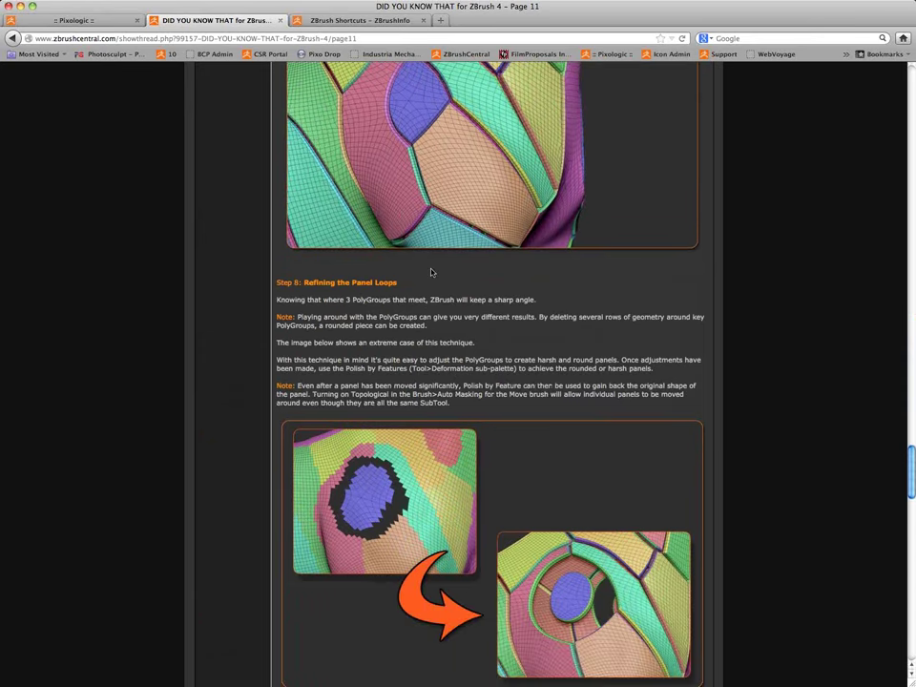
pyautogui.scroll(3, 432, 272)
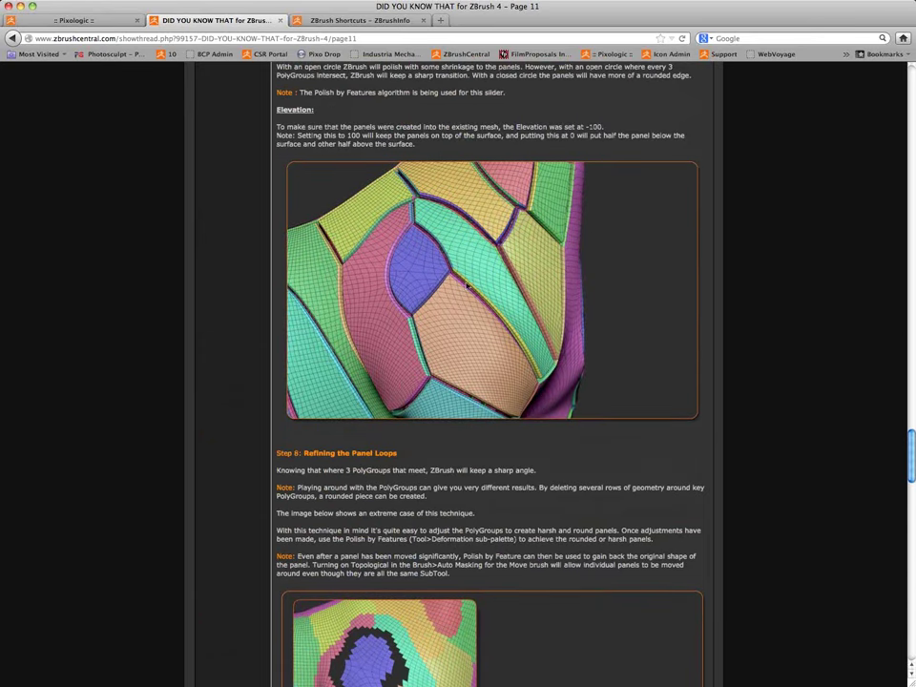
pyautogui.scroll(12, 456, 303)
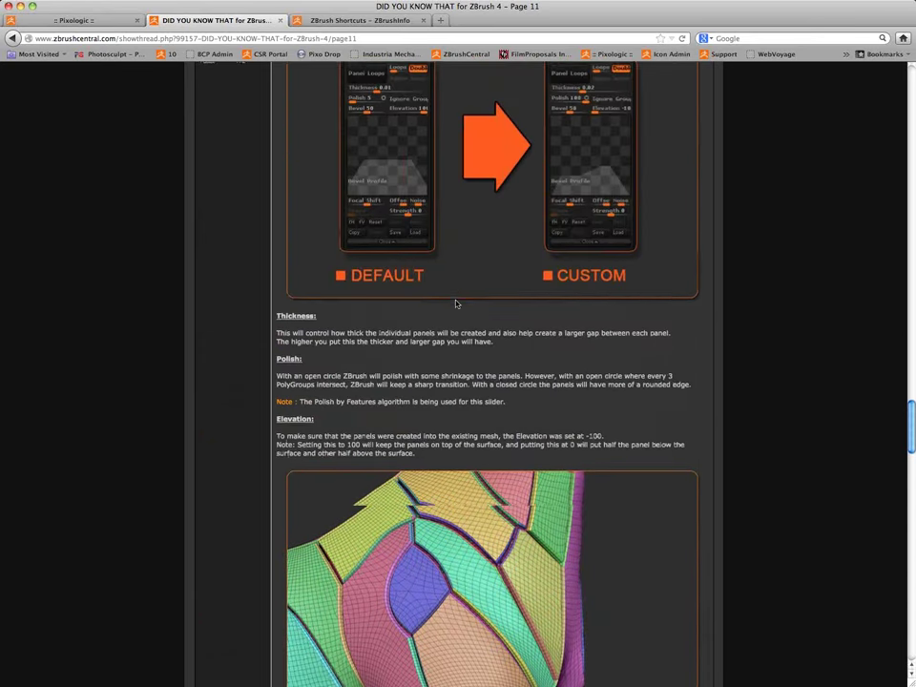
pyautogui.scroll(1, 456, 304)
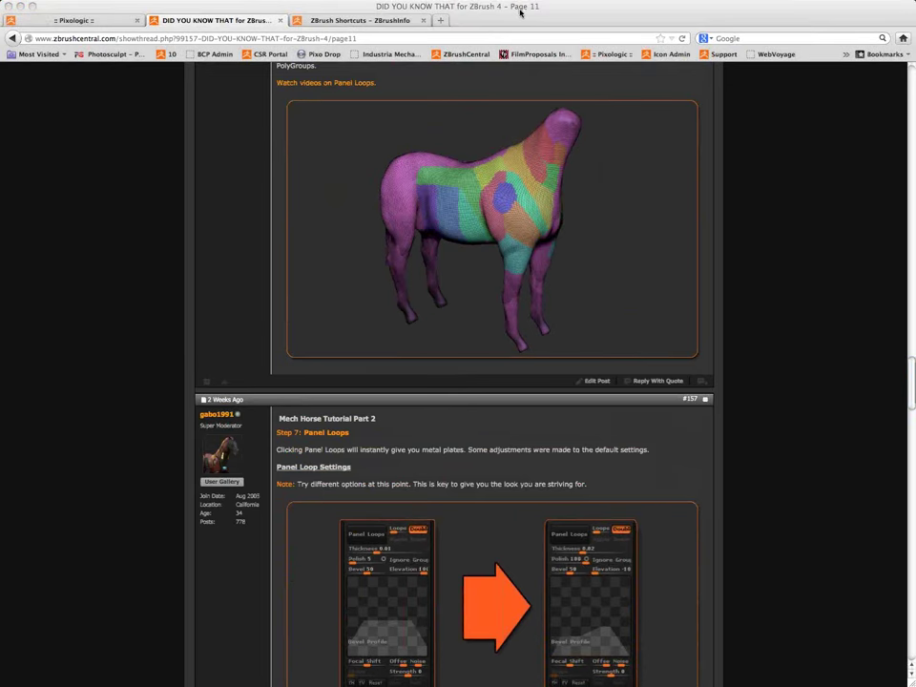
pyautogui.moveTo(522, 11); pyautogui.dragTo(522, 19)
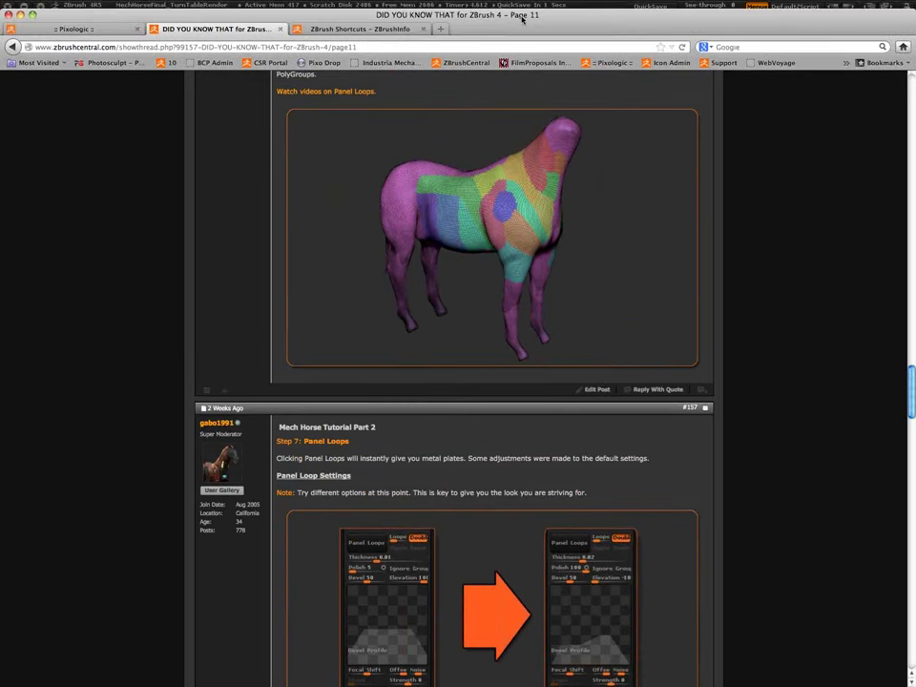
# Switch to ZBrush, load PolySphere.ZTL from LightBox in place of the ring and show its polyframe.
pyautogui.press('super+Tab')
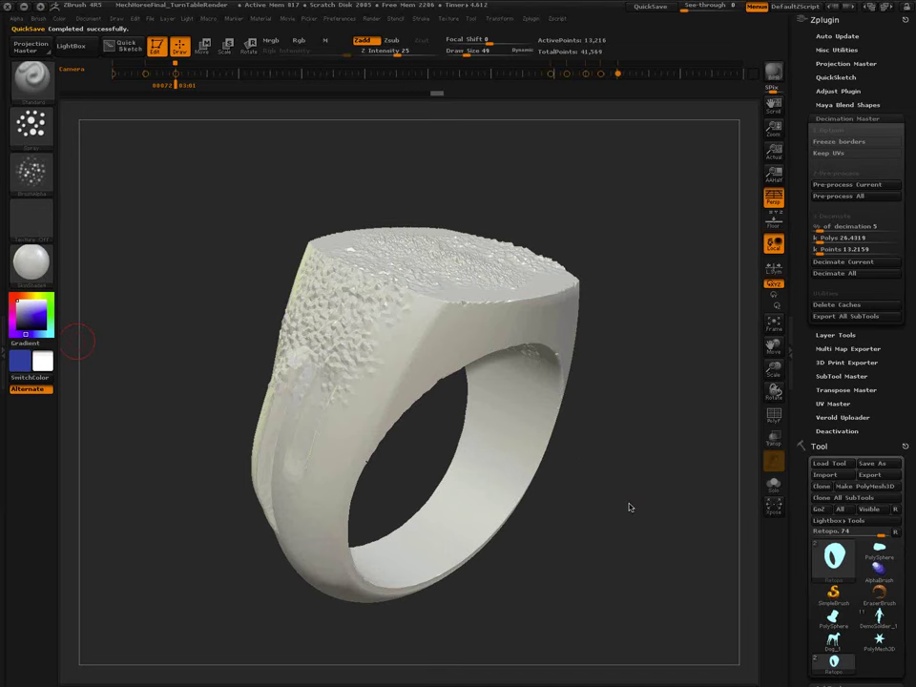
pyautogui.press(',')
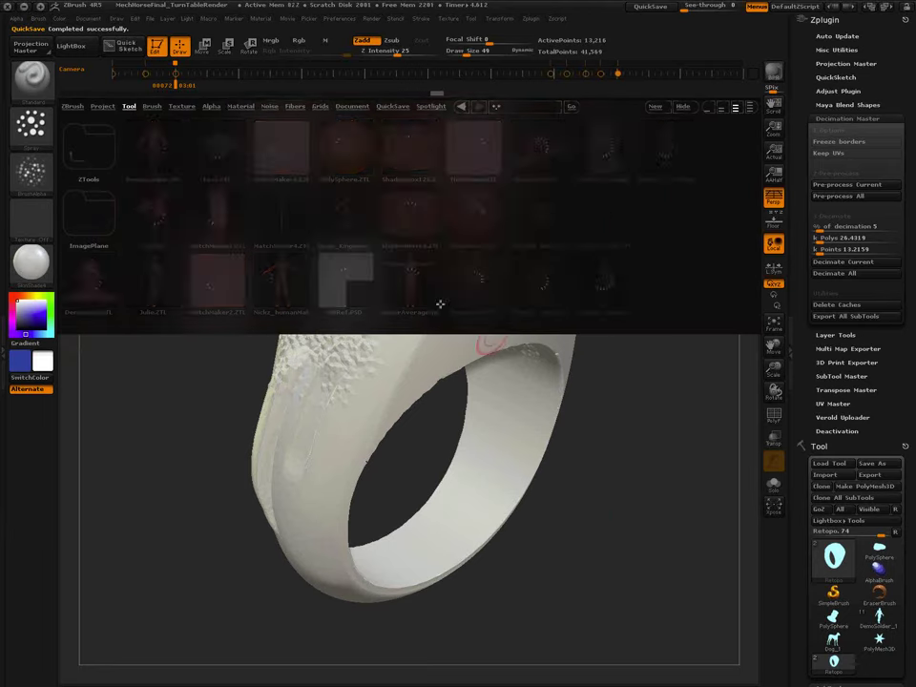
pyautogui.doubleClick(342, 144)
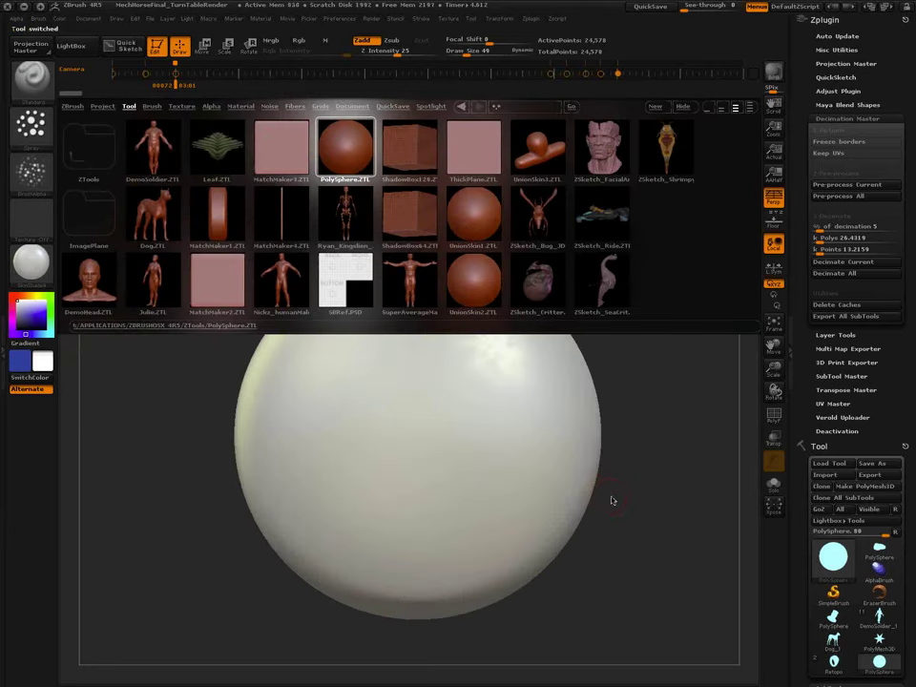
pyautogui.press(',')
pyautogui.hotkey('shift', 'f')
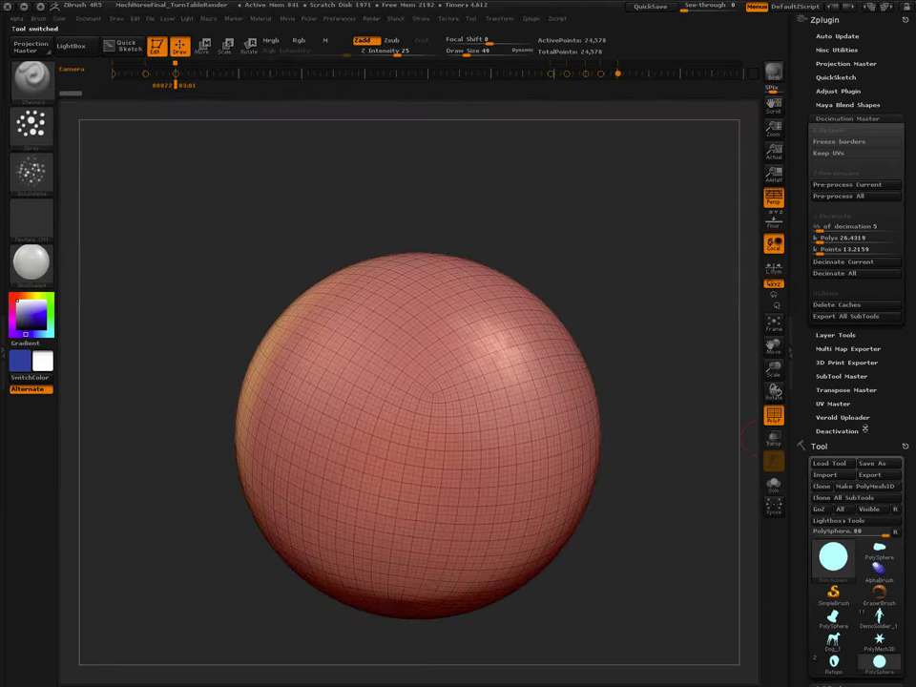
# Collapse the Decimation Master and SubTool sections, expand Geometry and delete the sphere's lower subdivision levels.
pyautogui.click(844, 118)
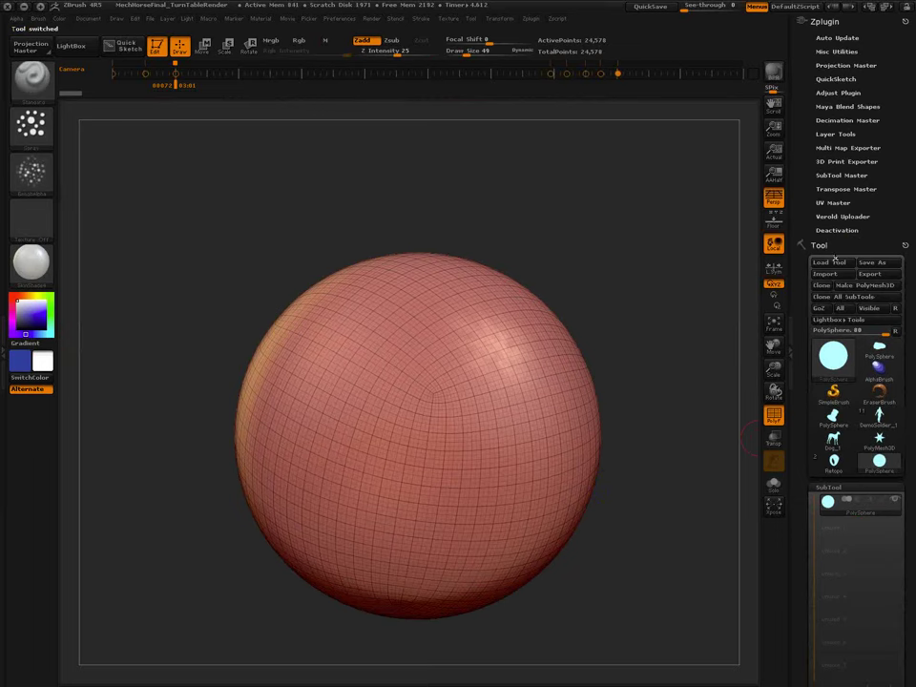
pyautogui.click(836, 486)
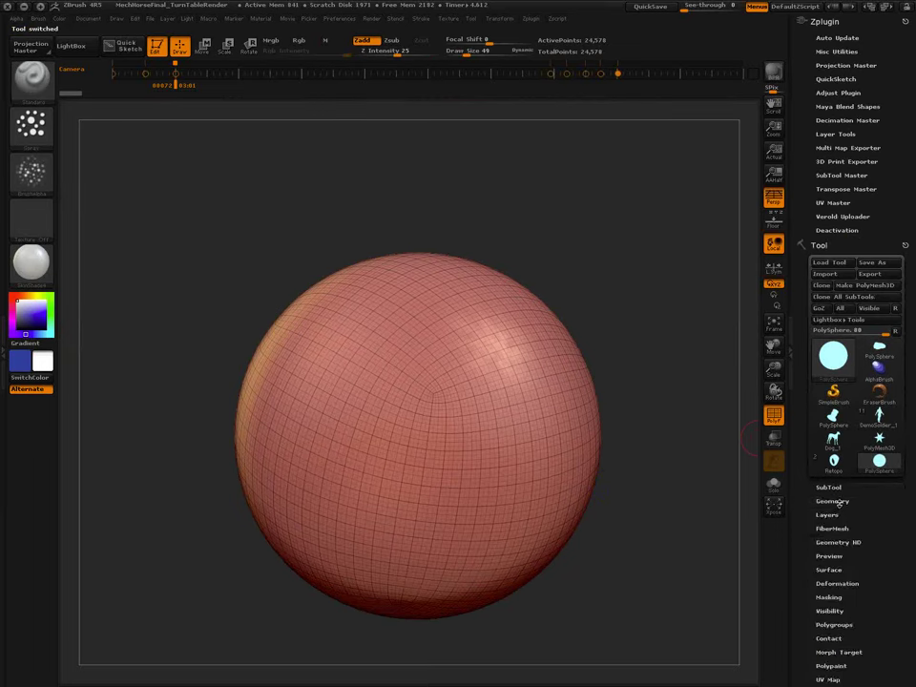
pyautogui.click(834, 498)
pyautogui.click(829, 423)
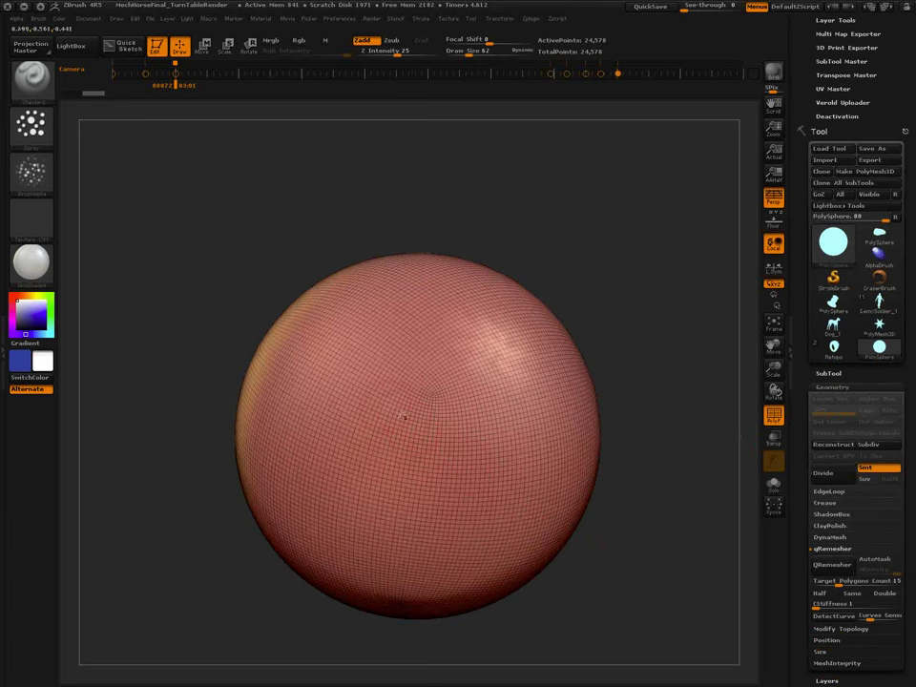
# Create four adjoining polygroups on the sphere: one from a circular mask and three from masks painted around it with MaskPen.
pyautogui.moveTo(398, 423)
pyautogui.keyDown('ctrl'); pyautogui.mouseDown()
pyautogui.moveTo(379, 420)
pyautogui.moveTo(283, 342)
pyautogui.moveTo(298, 298)
pyautogui.mouseUp(); pyautogui.keyUp('ctrl')
pyautogui.hotkey('ctrl', 'w')
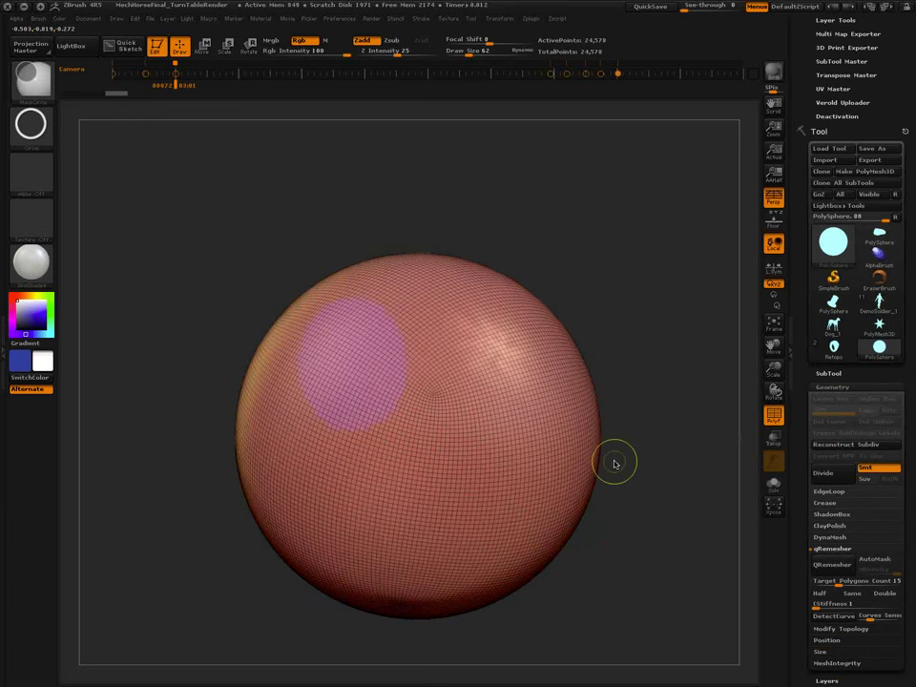
pyautogui.keyDown('ctrl'); pyautogui.click(33, 84); pyautogui.keyUp('ctrl')
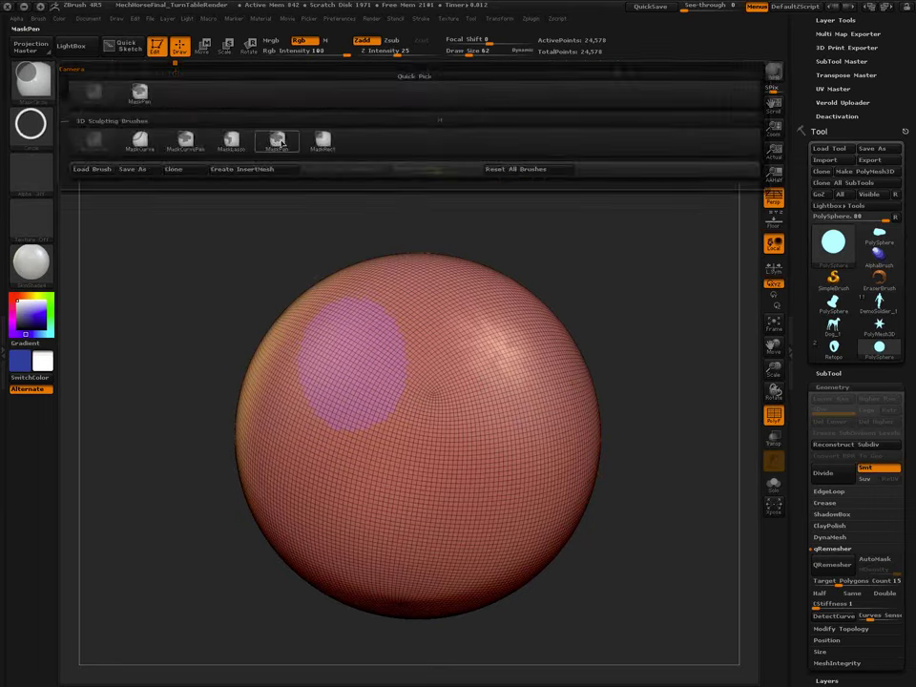
pyautogui.keyDown('ctrl'); pyautogui.click(279, 141); pyautogui.keyUp('ctrl')
pyautogui.moveTo(391, 453)
pyautogui.keyDown('ctrl'); pyautogui.mouseDown()
pyautogui.moveTo(382, 393)
pyautogui.moveTo(406, 312)
pyautogui.moveTo(359, 446)
pyautogui.moveTo(370, 460)
pyautogui.mouseUp(); pyautogui.keyUp('ctrl')
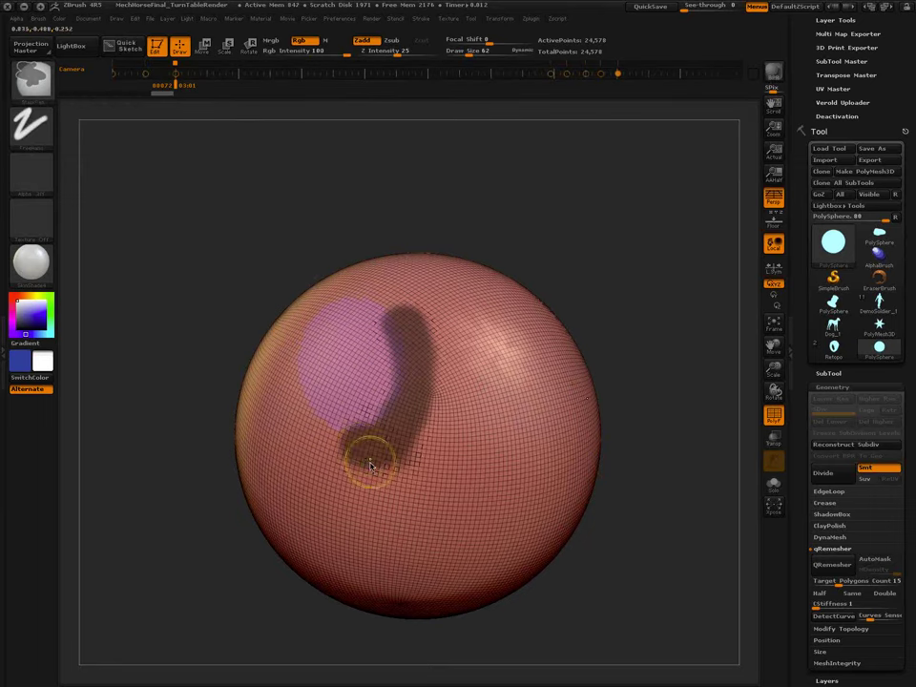
pyautogui.hotkey('ctrl', 'w')
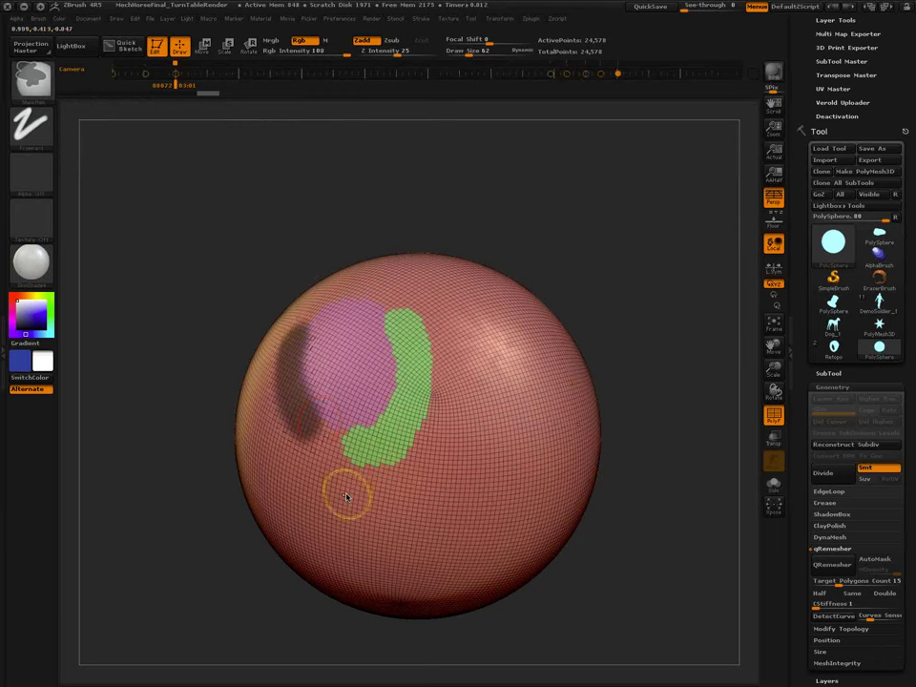
pyautogui.moveTo(345, 497)
pyautogui.keyDown('ctrl'); pyautogui.mouseDown()
pyautogui.moveTo(319, 449)
pyautogui.moveTo(325, 520)
pyautogui.moveTo(342, 433)
pyautogui.moveTo(309, 456)
pyautogui.mouseUp(); pyautogui.keyUp('ctrl')
pyautogui.hotkey('ctrl', 'w')
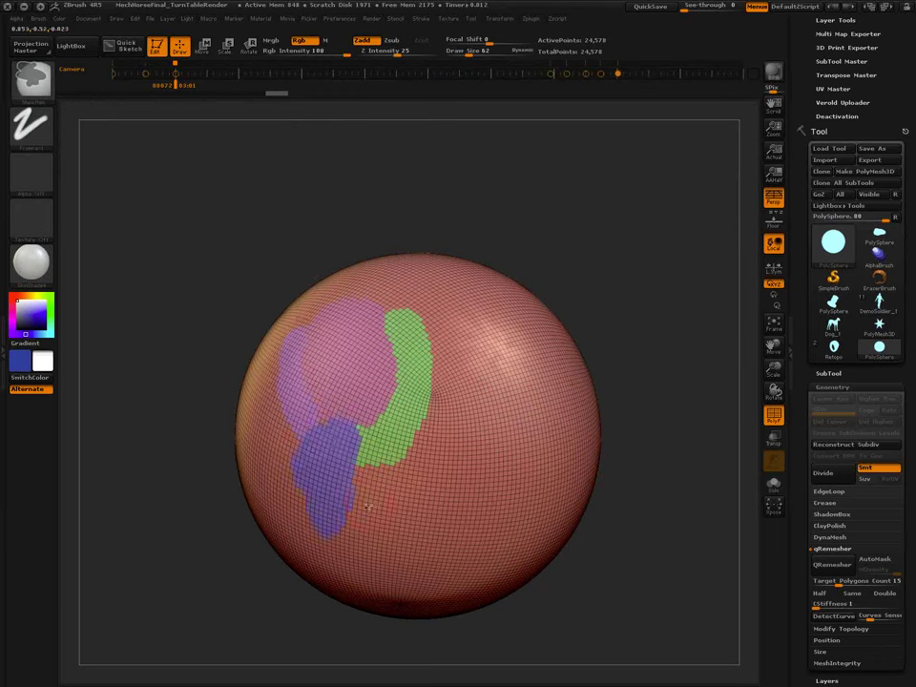
# Set the Panel Loops Polish to 100 and Thickness to 0.0922, and apply Panel Loops to the sphere.
pyautogui.moveTo(364, 423); pyautogui.dragTo(406, 458, button='right')
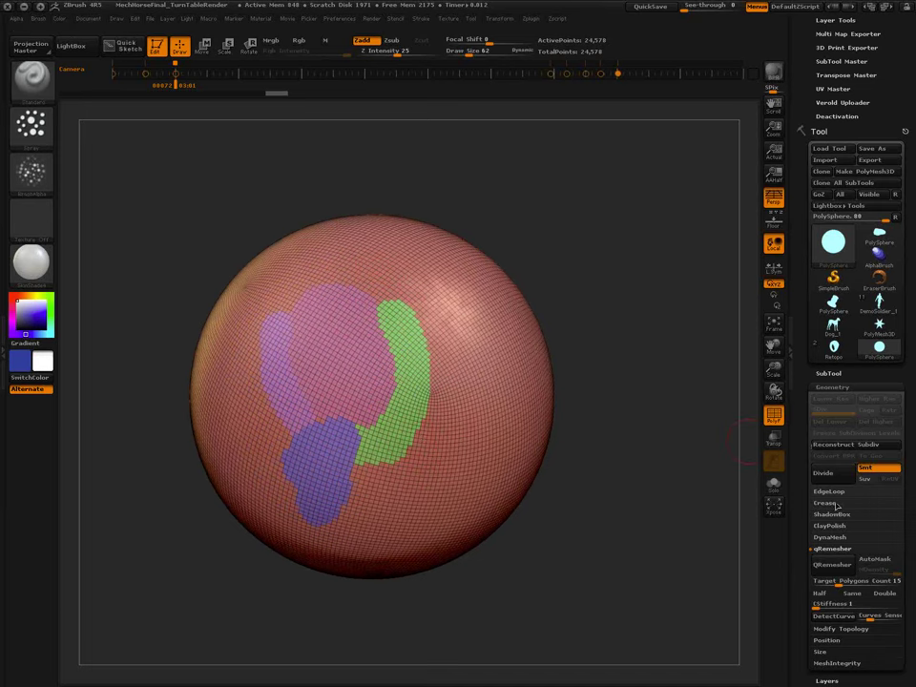
pyautogui.click(829, 491)
pyautogui.scroll(-5, 852, 477)
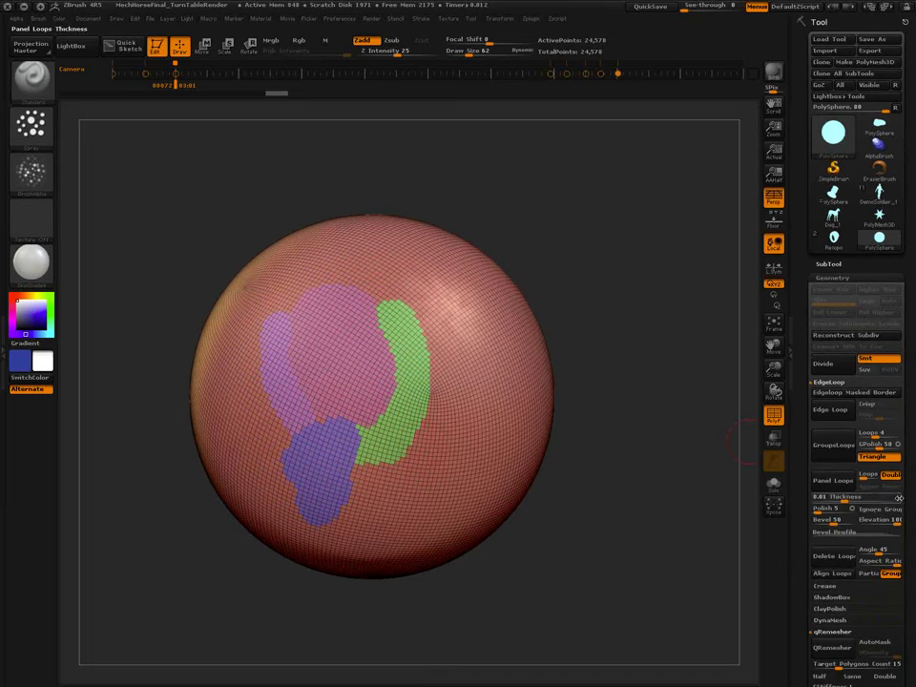
pyautogui.moveTo(817, 510); pyautogui.dragTo(836, 499)
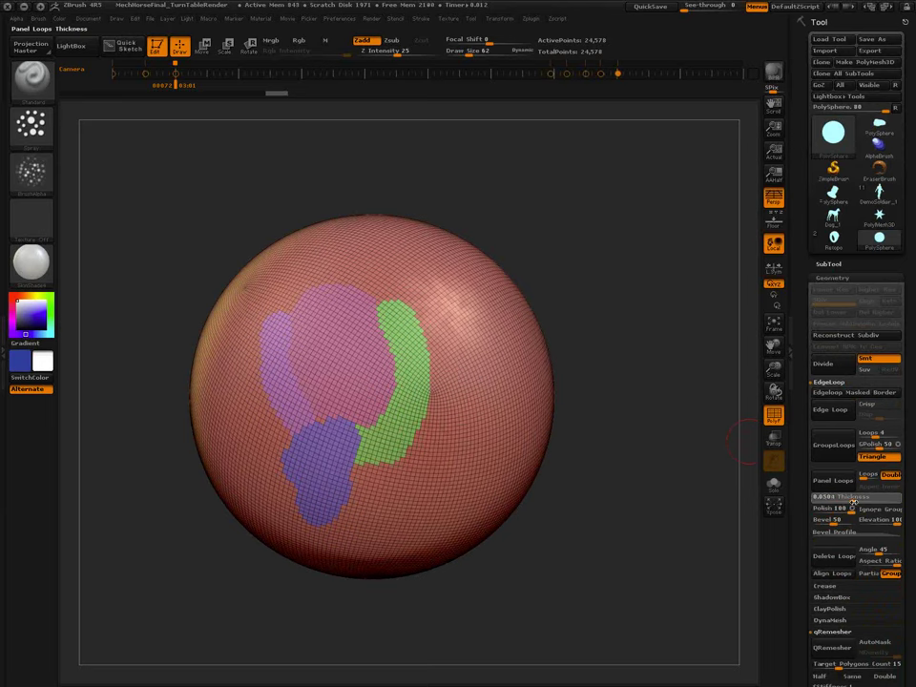
pyautogui.click(832, 480)
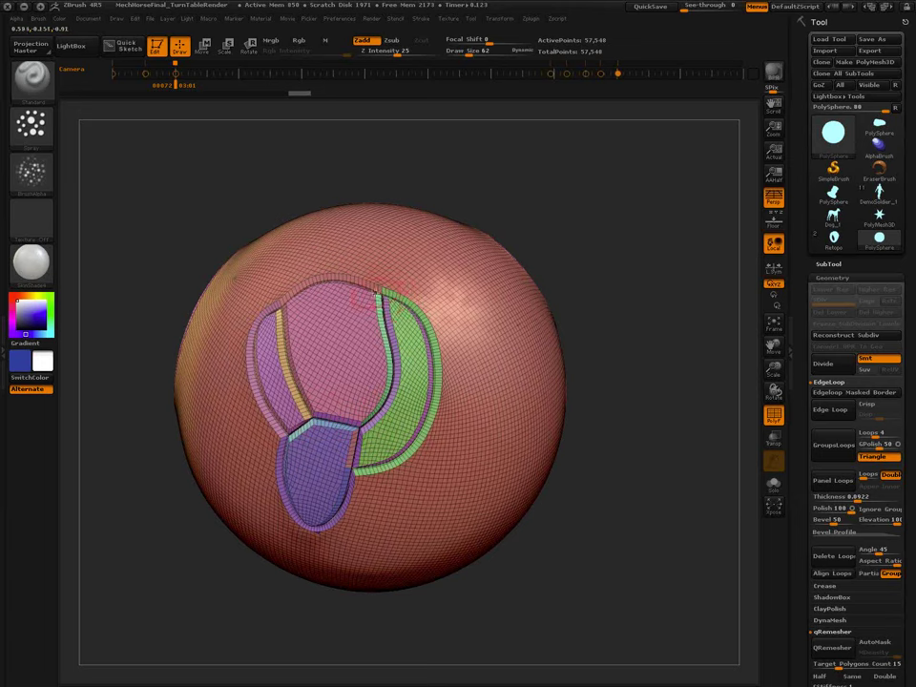
# Undo the Panel Loops, compare the panel corners with the original polygroup borders, and toggle the polyframe off and on.
pyautogui.hotkey('ctrl', 'z')
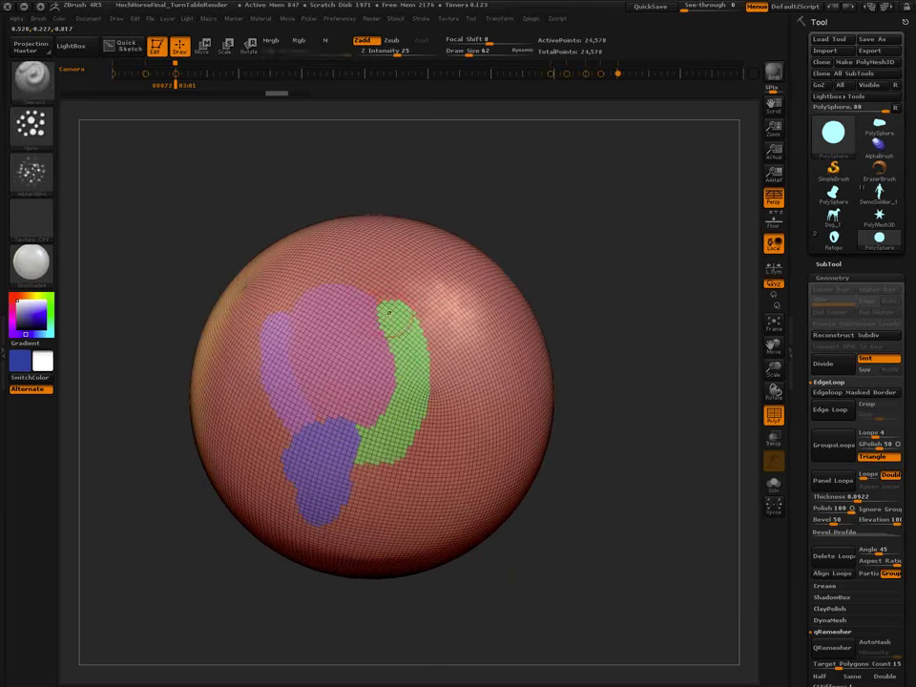
pyautogui.moveTo(408, 327)
pyautogui.keyDown('ctrl'); pyautogui.mouseDown(button='right')
pyautogui.moveTo(388, 302)
pyautogui.moveTo(378, 305)
pyautogui.mouseUp(button='right'); pyautogui.keyUp('ctrl')
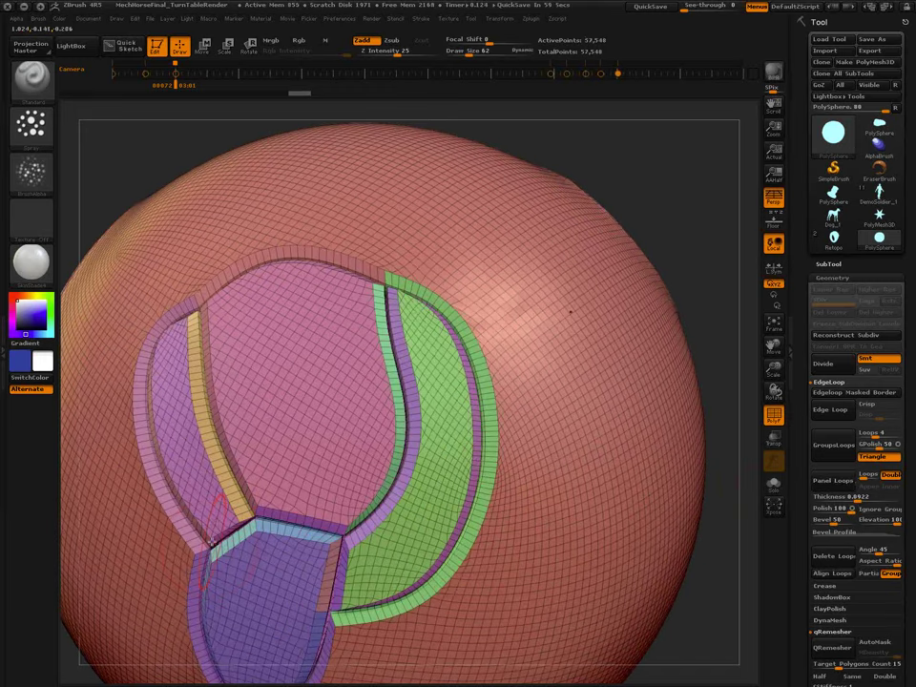
pyautogui.hotkey('shift', 'f')
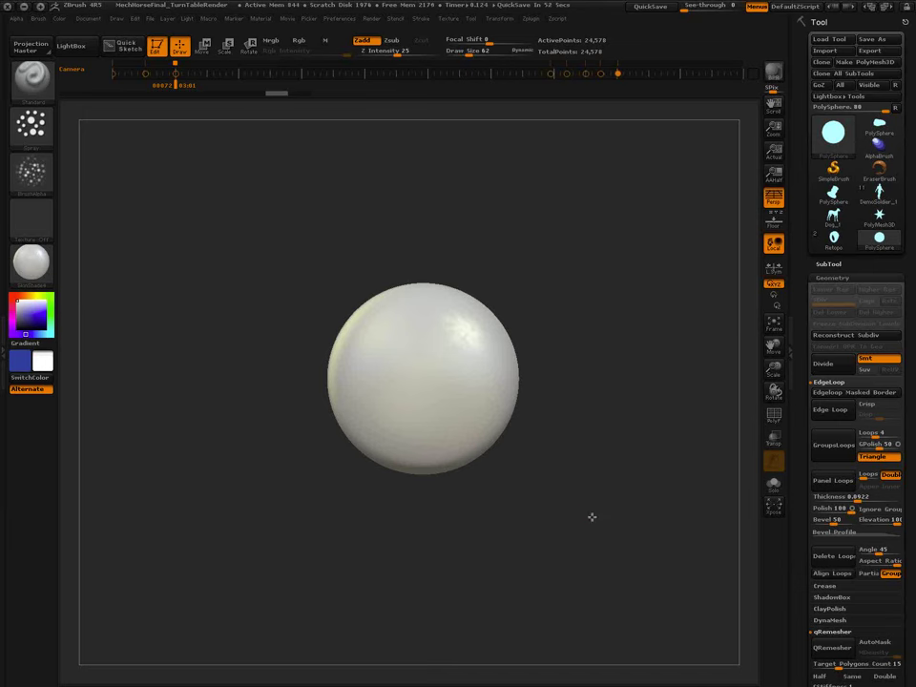
pyautogui.hotkey('shift', 'f')
# Regroup the whole sphere into a single polygroup.
pyautogui.keyDown('alt'); pyautogui.moveTo(617, 493); pyautogui.dragTo(578, 506); pyautogui.keyUp('alt')
pyautogui.hotkey('ctrl', 'w')
pyautogui.hotkey('ctrl', 'shift')
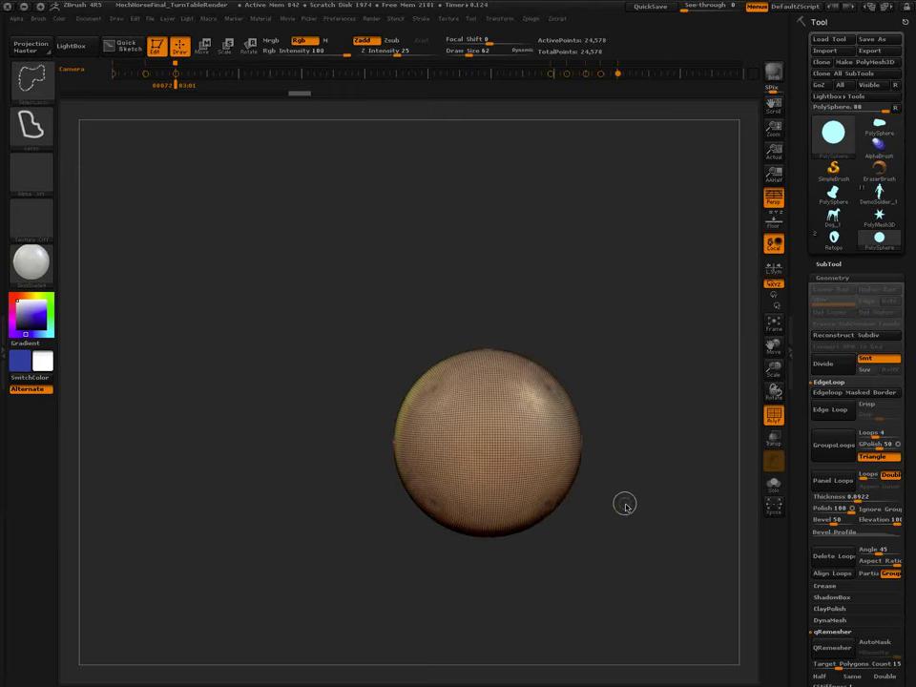
pyautogui.hotkey('ctrl', 'shift')
# Create a large oval polygroup on the sphere from a mask, with a smaller V-shaped polygroup painted inside it.
pyautogui.moveTo(654, 499)
pyautogui.keyDown('alt'); pyautogui.mouseDown()
pyautogui.moveTo(578, 501)
pyautogui.moveTo(526, 404)
pyautogui.moveTo(609, 468)
pyautogui.mouseUp(); pyautogui.keyUp('alt')
pyautogui.moveTo(608, 505)
pyautogui.mouseDown()
pyautogui.moveTo(622, 540)
pyautogui.moveTo(594, 549)
pyautogui.moveTo(576, 538)
pyautogui.moveTo(632, 534)
pyautogui.moveTo(585, 548)
pyautogui.mouseUp()
pyautogui.hotkey('ctrl', 'w')
pyautogui.keyDown('ctrl'); pyautogui.keyDown('shift'); pyautogui.click(563, 555); pyautogui.keyUp('shift'); pyautogui.keyUp('ctrl')
pyautogui.keyDown('ctrl'); pyautogui.moveTo(481, 452); pyautogui.dragTo(538, 536, button='right'); pyautogui.keyUp('ctrl')
pyautogui.moveTo(538, 536); pyautogui.dragTo(478, 530)
pyautogui.moveTo(548, 445)
pyautogui.keyDown('ctrl'); pyautogui.mouseDown()
pyautogui.moveTo(524, 472)
pyautogui.moveTo(554, 446)
pyautogui.moveTo(547, 428)
pyautogui.moveTo(515, 464)
pyautogui.moveTo(468, 475)
pyautogui.moveTo(534, 504)
pyautogui.mouseUp(); pyautogui.keyUp('ctrl')
pyautogui.hotkey('ctrl', 'w')
pyautogui.moveTo(566, 591)
pyautogui.mouseDown()
pyautogui.moveTo(530, 577)
pyautogui.moveTo(560, 586)
pyautogui.mouseUp()
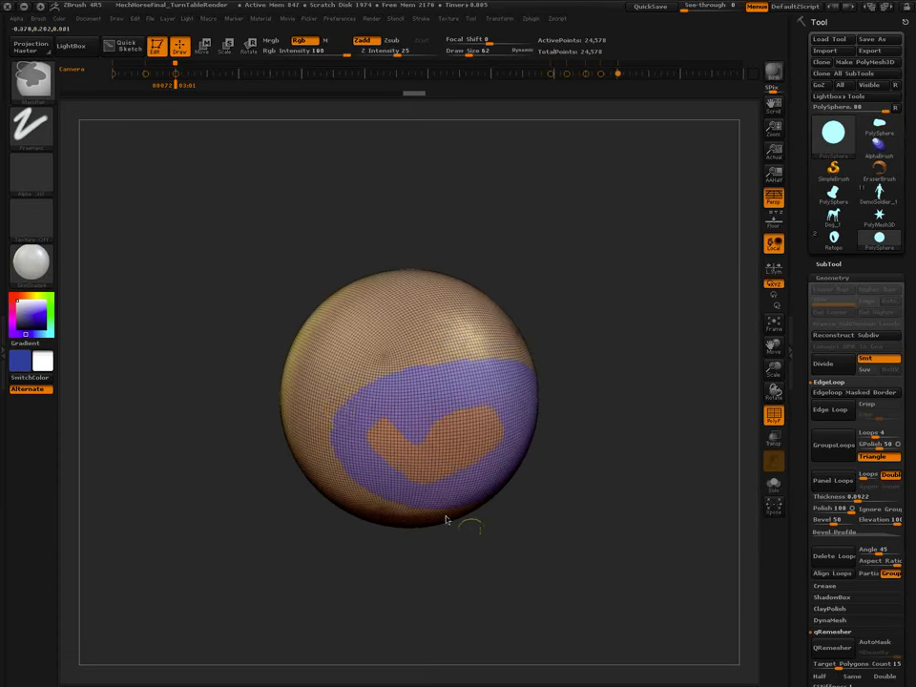
# Create a star-shaped polygroup across the oval polygroup's upper border from a DragRect mask using the star alpha.
pyautogui.keyDown('ctrl'); pyautogui.click(31, 125); pyautogui.keyUp('ctrl')
pyautogui.click(138, 140)
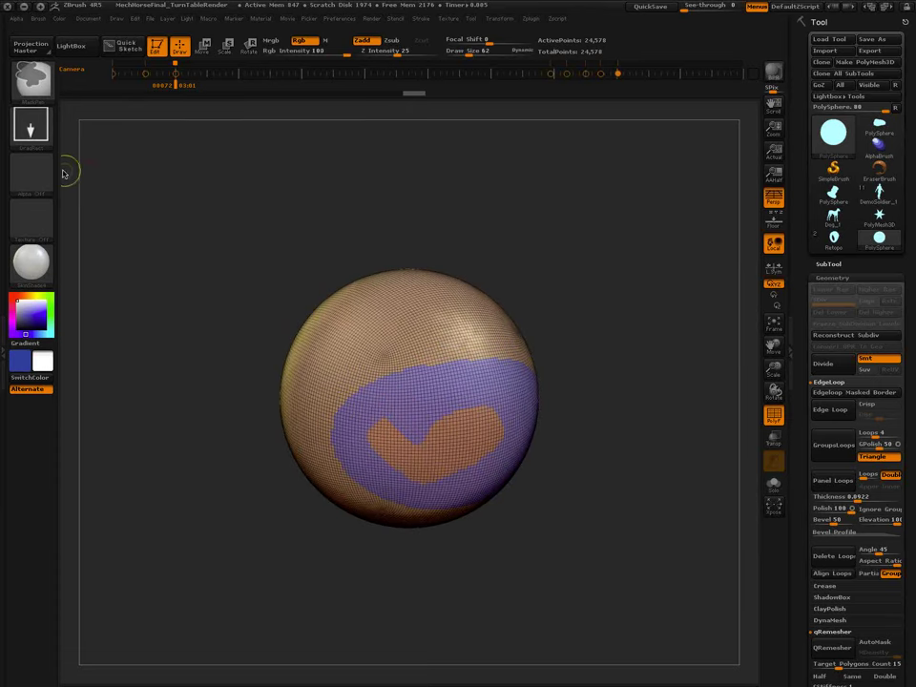
pyautogui.click(30, 172)
pyautogui.click(550, 225)
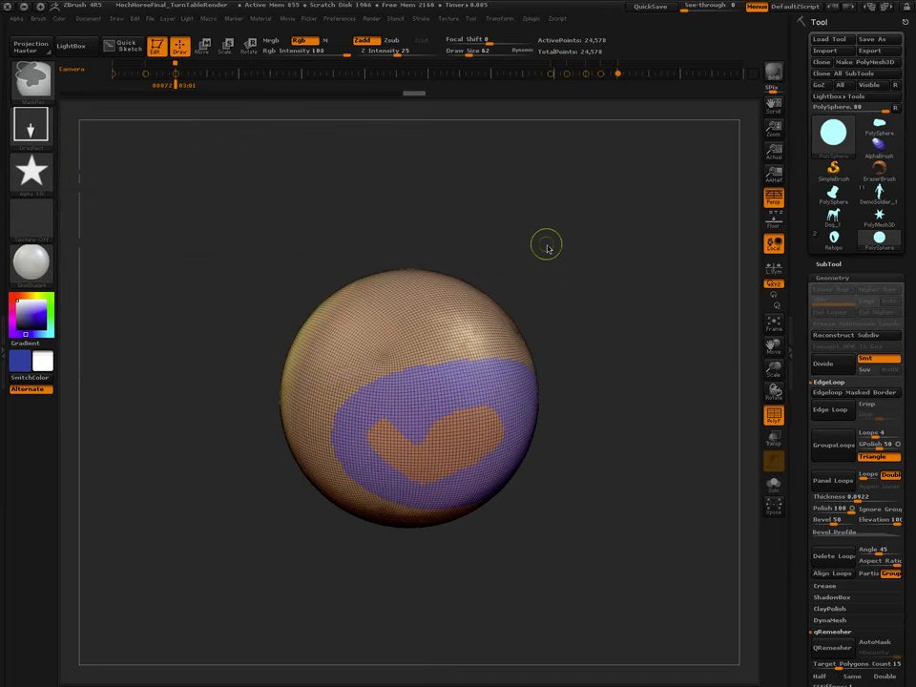
pyautogui.keyDown('ctrl'); pyautogui.moveTo(500, 382); pyautogui.dragTo(536, 415); pyautogui.keyUp('ctrl')
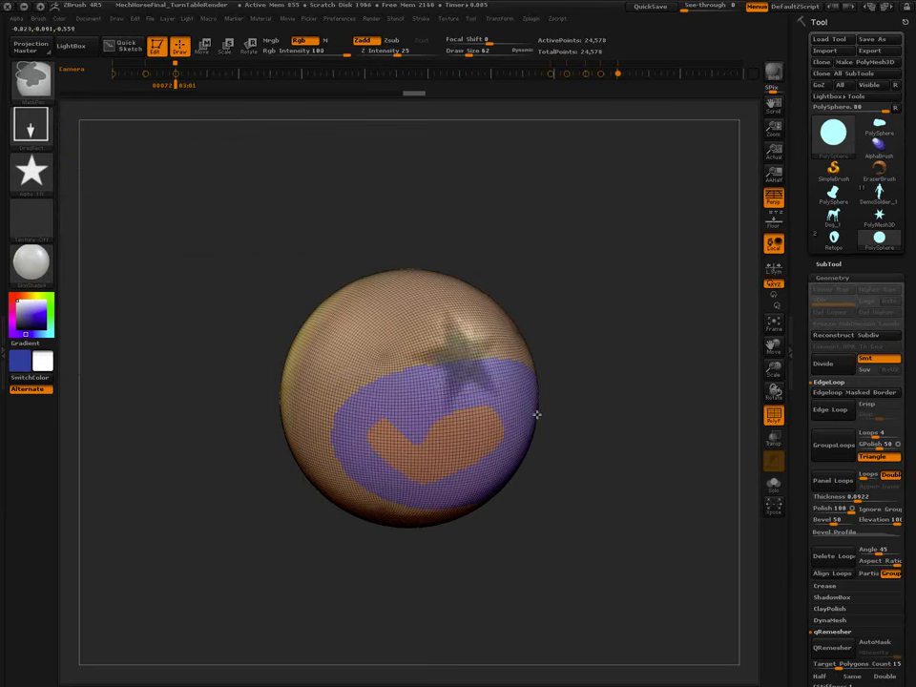
pyautogui.moveTo(575, 541)
pyautogui.mouseDown()
pyautogui.moveTo(589, 515)
pyautogui.moveTo(583, 538)
pyautogui.moveTo(524, 442)
pyautogui.mouseUp()
pyautogui.moveTo(577, 549); pyautogui.dragTo(555, 560)
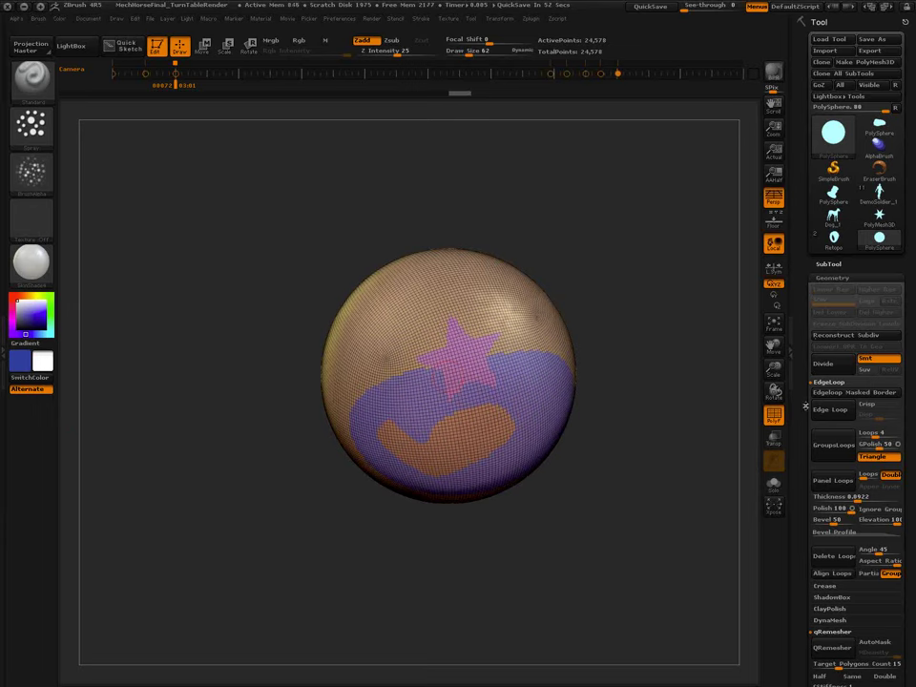
# Open the Decimation Master settings and review the pre-process and decimate options.
pyautogui.moveTo(803, 396); pyautogui.dragTo(809, 518)
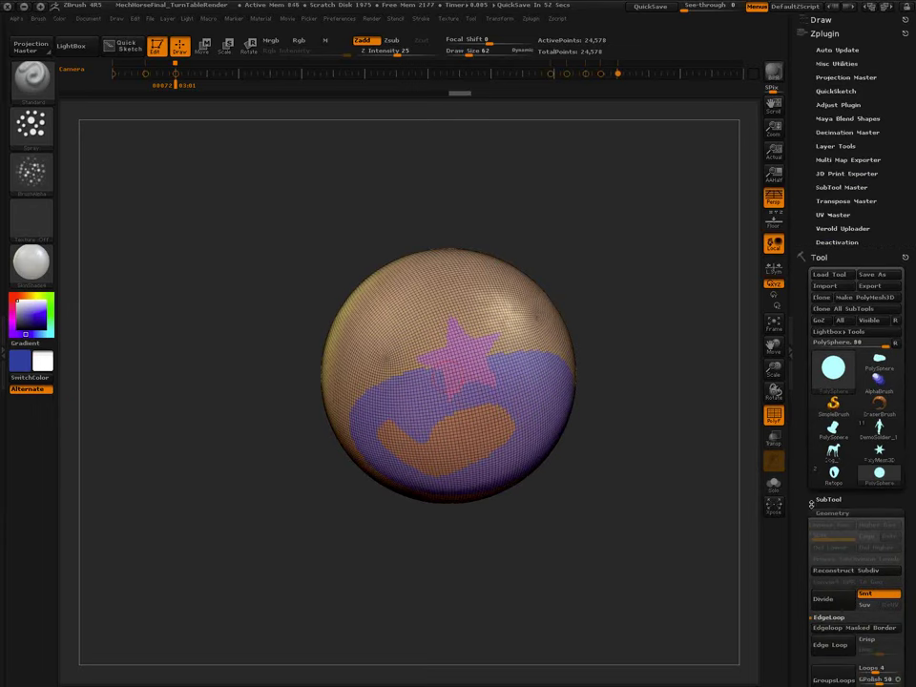
pyautogui.click(858, 131)
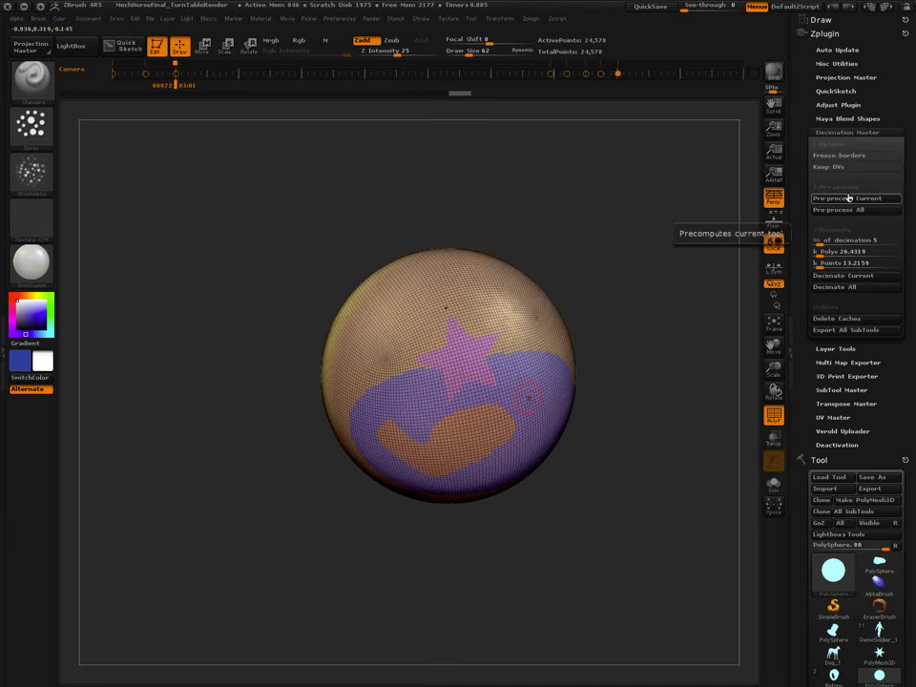
pyautogui.click(845, 277)
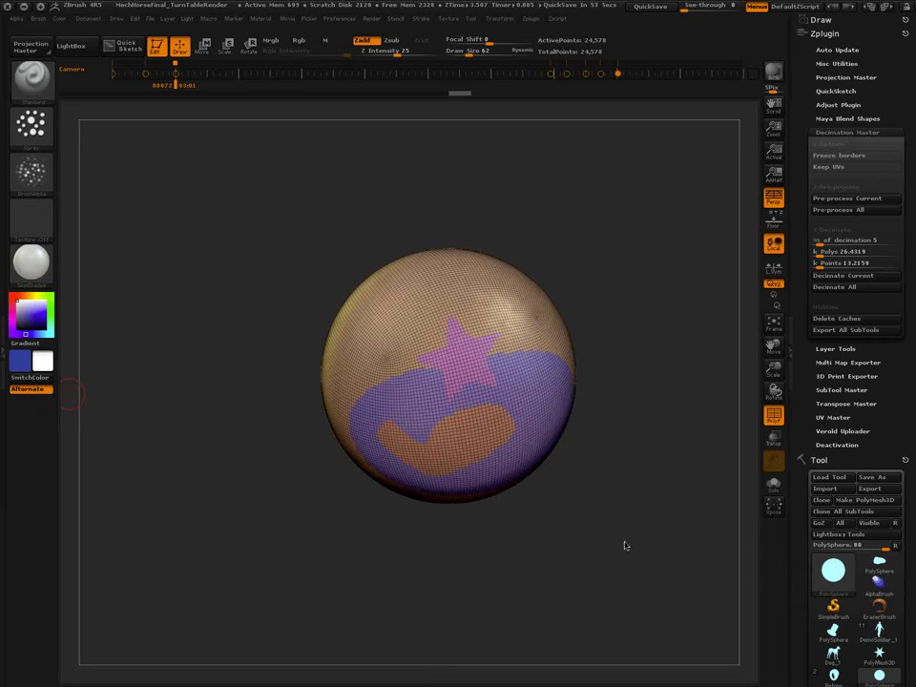
# Regroup the whole sphere into one polygroup and put away the Decimation Master settings.
pyautogui.moveTo(610, 536)
pyautogui.mouseDown()
pyautogui.moveTo(636, 501)
pyautogui.moveTo(599, 530)
pyautogui.moveTo(631, 527)
pyautogui.moveTo(629, 517)
pyautogui.mouseUp()
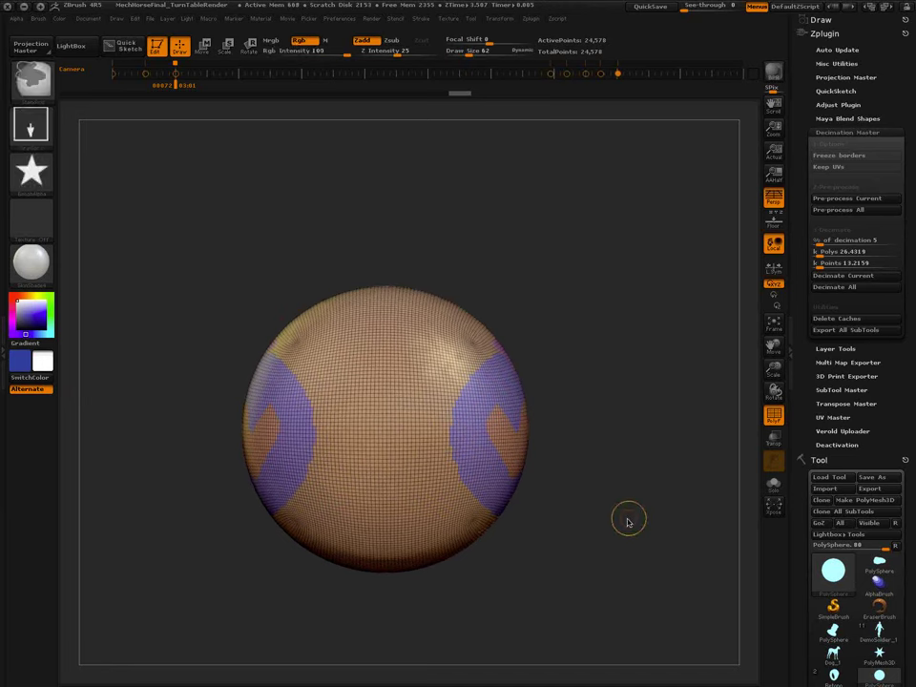
pyautogui.hotkey('ctrl', 'w')
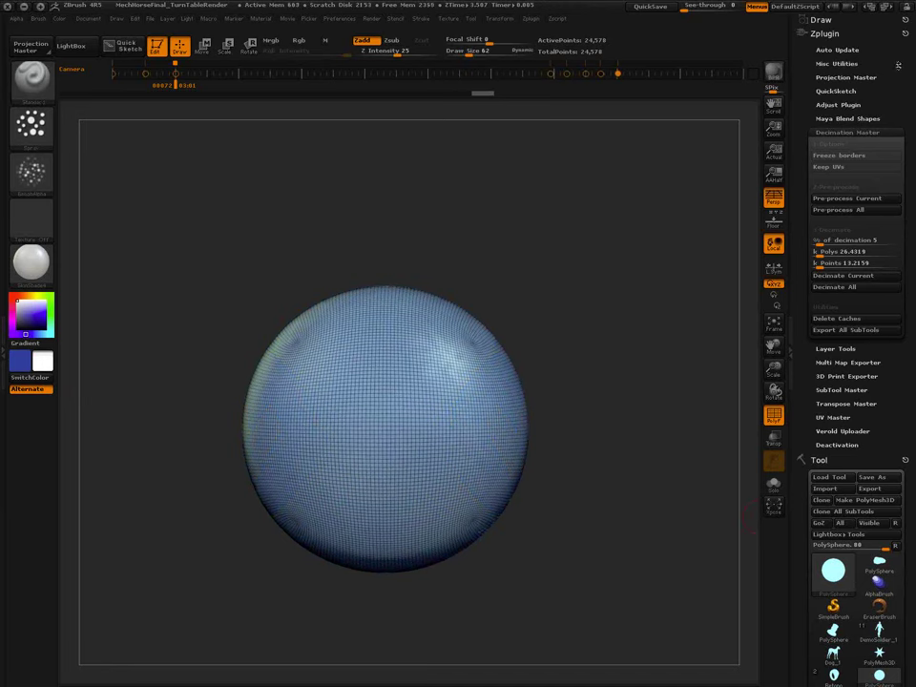
pyautogui.click(905, 33)
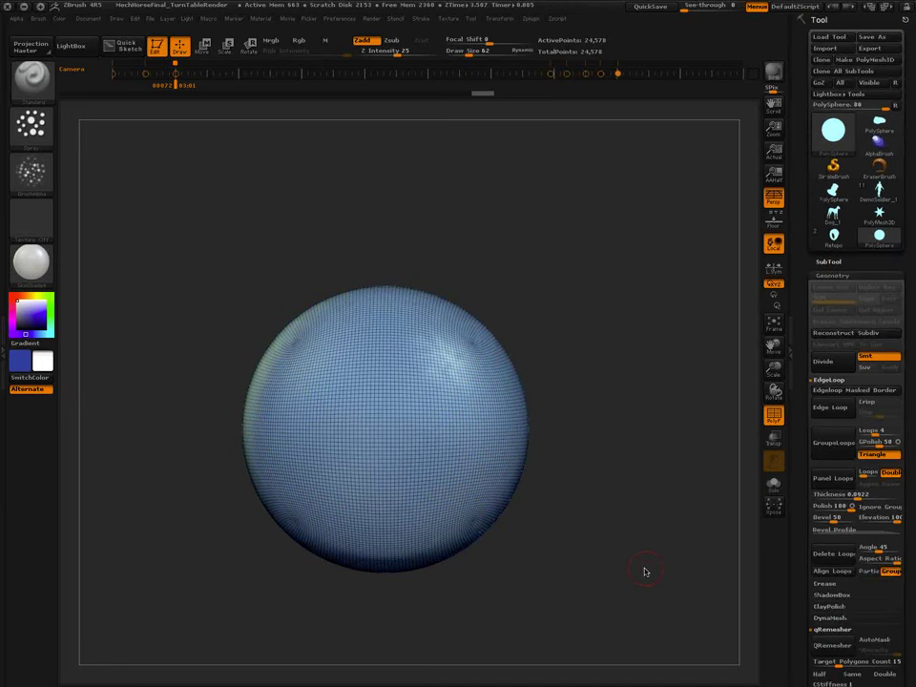
# Convert the sphere to a DynaMesh at resolution 128.
pyautogui.click(829, 380)
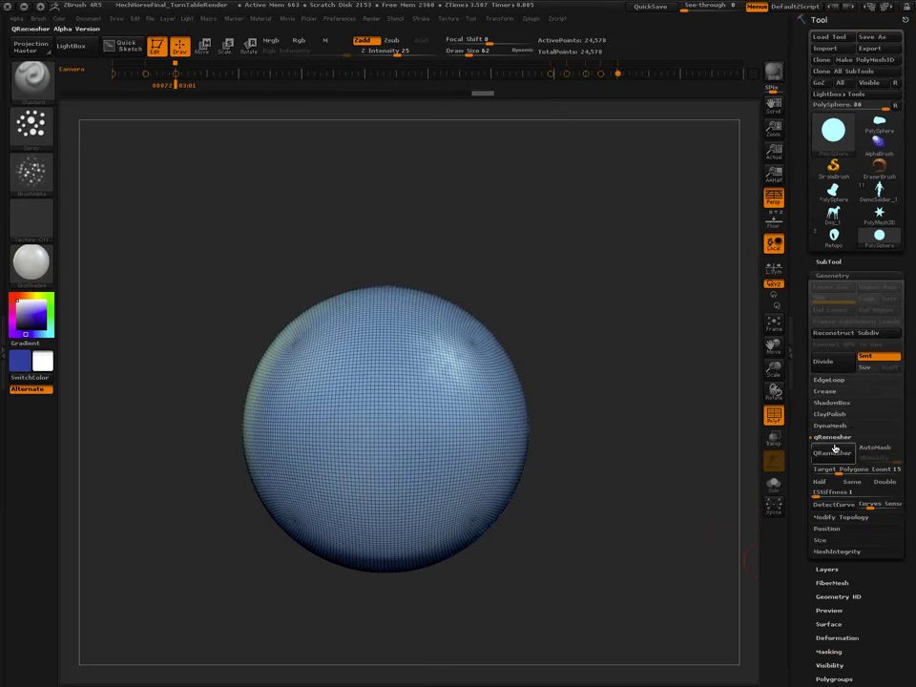
pyautogui.click(833, 436)
pyautogui.click(830, 426)
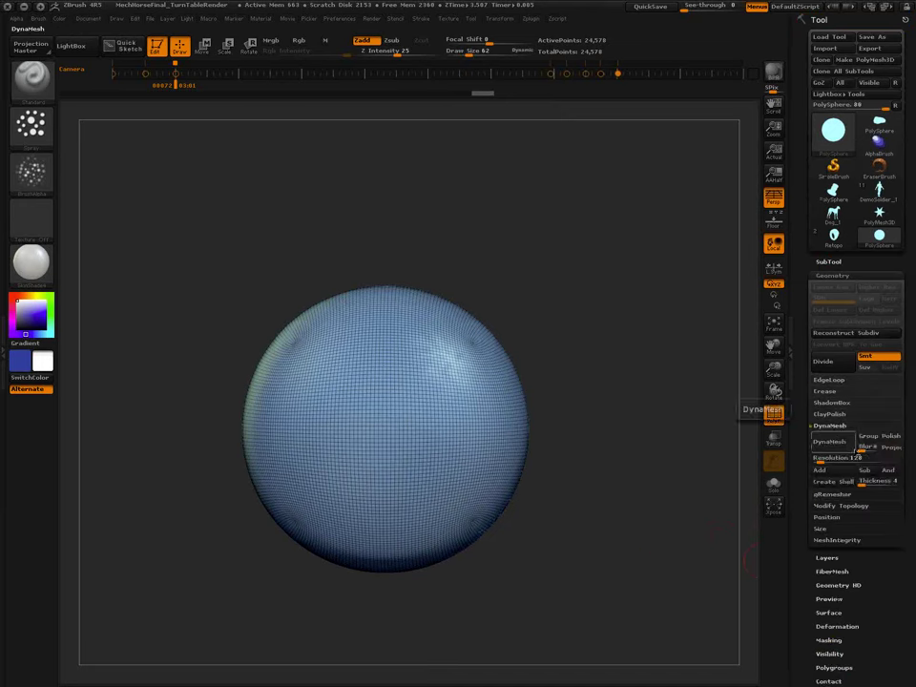
pyautogui.click(829, 441)
pyautogui.keyDown('ctrl'); pyautogui.moveTo(693, 492); pyautogui.dragTo(637, 599); pyautogui.keyUp('ctrl')
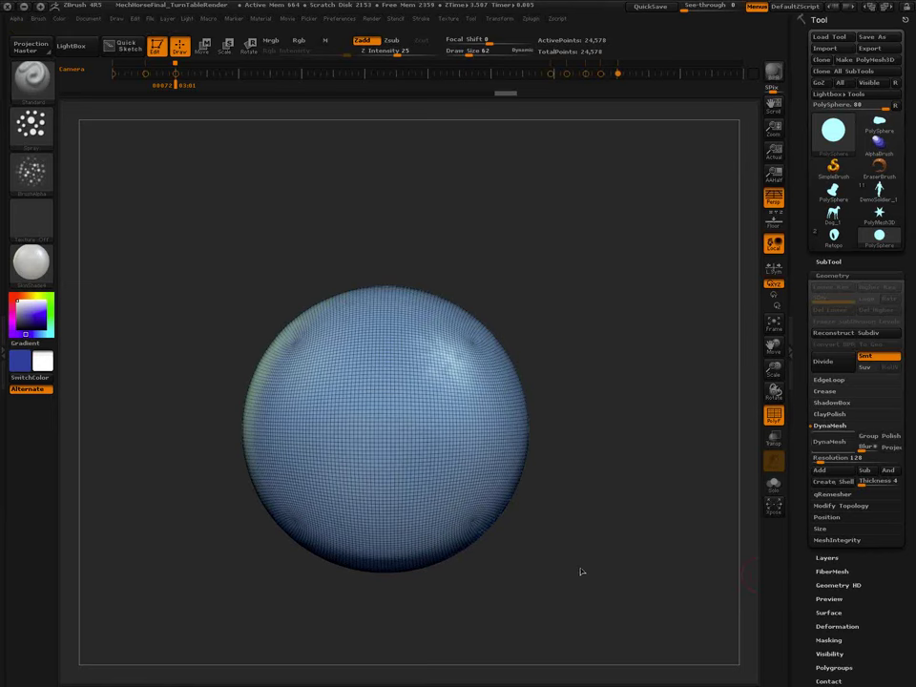
pyautogui.keyDown('alt'); pyautogui.moveTo(591, 568); pyautogui.dragTo(572, 559); pyautogui.keyUp('alt')
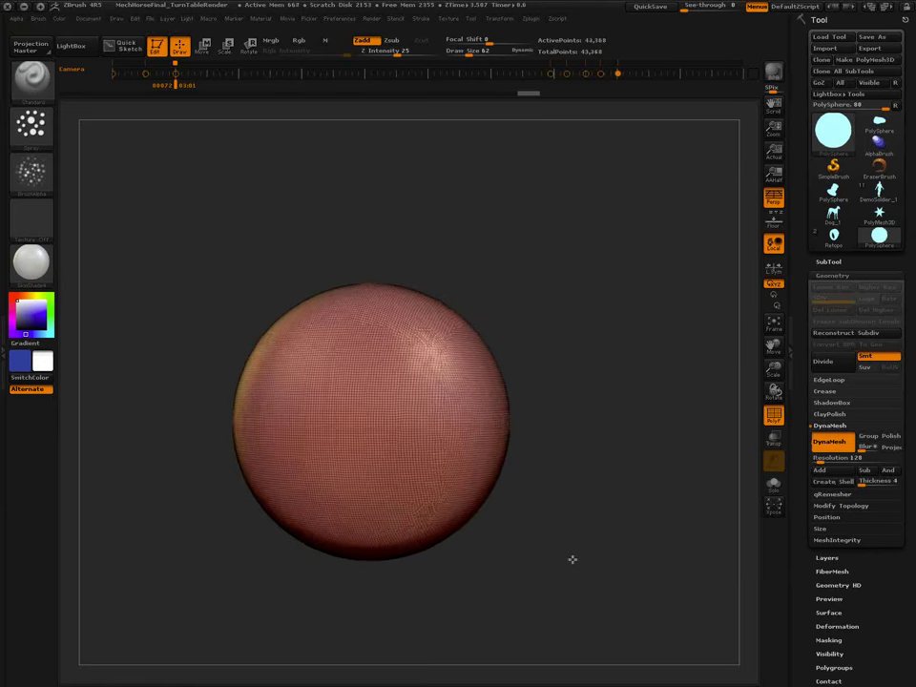
# Select the InsertCylinder brush and set the draw size to 76.
pyautogui.keyDown('ctrl'); pyautogui.moveTo(472, 474); pyautogui.dragTo(489, 495, button='right'); pyautogui.keyUp('ctrl')
pyautogui.press('s')
pyautogui.moveTo(566, 532); pyautogui.dragTo(571, 533)
pyautogui.press('b')
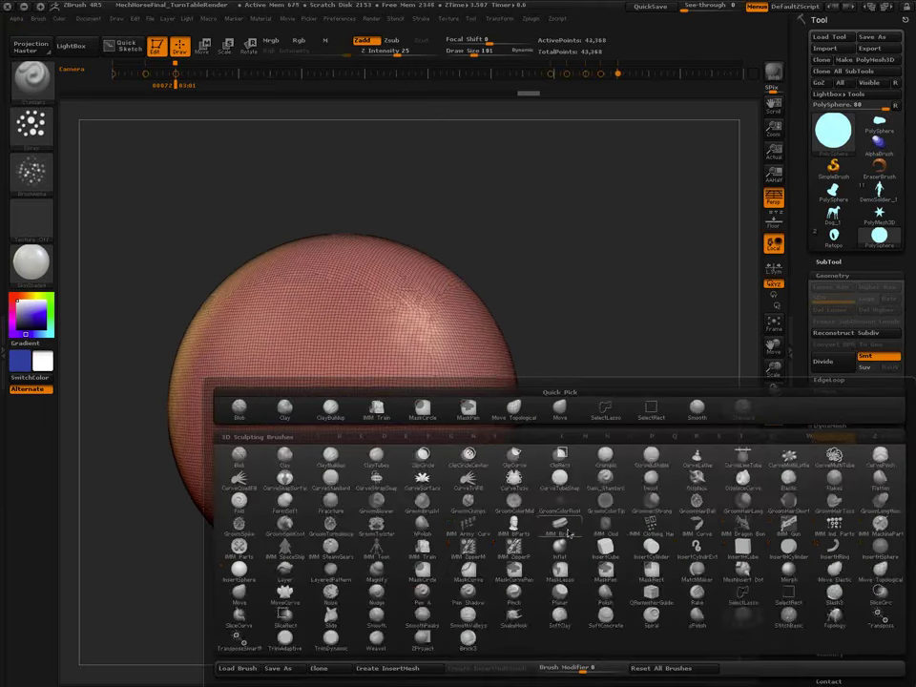
pyautogui.press('i')
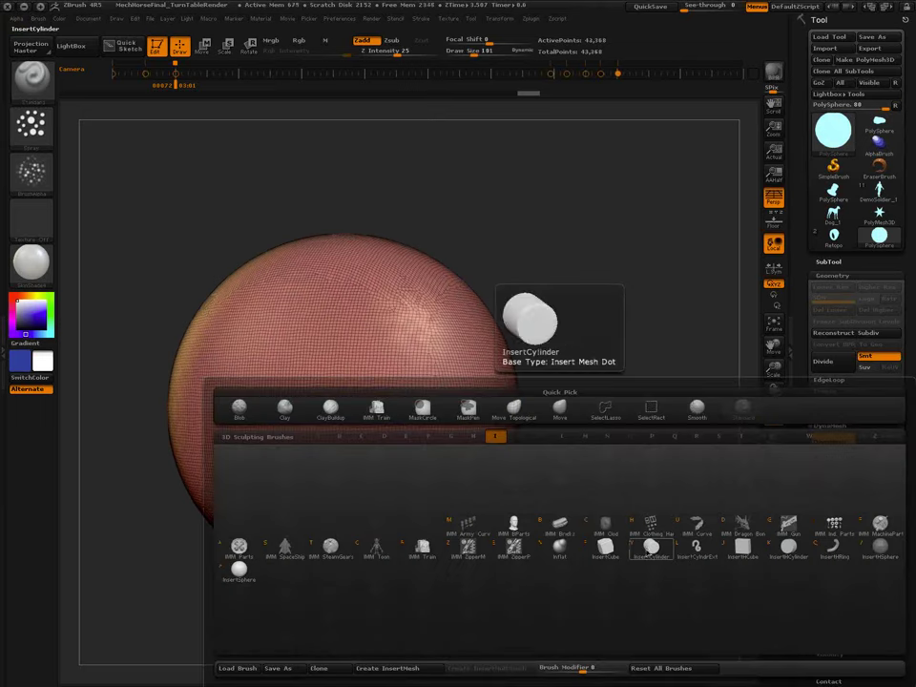
pyautogui.click(650, 547)
pyautogui.keyDown('ctrl'); pyautogui.moveTo(555, 523); pyautogui.dragTo(573, 522, button='right'); pyautogui.keyUp('ctrl')
pyautogui.press('s')
pyautogui.moveTo(575, 531); pyautogui.dragTo(572, 529)
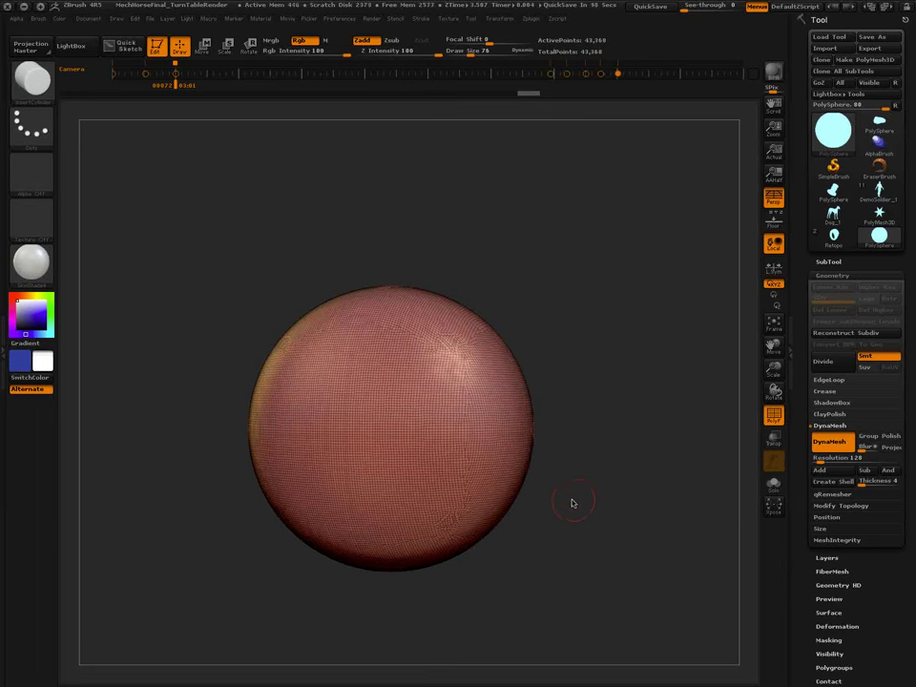
# Set the DynaMesh resolution to 32.
pyautogui.click(819, 459)
pyautogui.write('32')
pyautogui.press('Return')
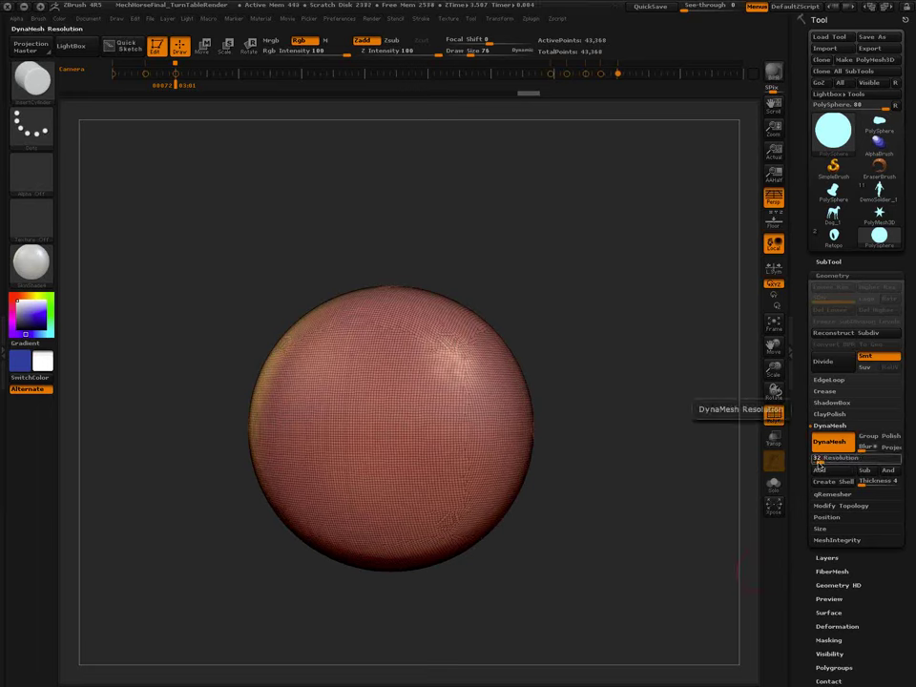
# Pull a symmetrical pair of long horns out of the sphere's upper sides with the Move brush at draw size 185.
pyautogui.hotkey('shift', 'f')
pyautogui.press('b')
pyautogui.press('m')
pyautogui.press('v')
pyautogui.press('s')
pyautogui.moveTo(574, 495); pyautogui.dragTo(588, 493)
pyautogui.moveTo(485, 351); pyautogui.dragTo(522, 131)
pyautogui.moveTo(497, 360)
pyautogui.mouseDown()
pyautogui.moveTo(519, 356)
pyautogui.moveTo(526, 289)
pyautogui.moveTo(544, 249)
pyautogui.moveTo(536, 213)
pyautogui.mouseUp()
pyautogui.moveTo(508, 262); pyautogui.dragTo(531, 214)
pyautogui.moveTo(654, 418)
pyautogui.mouseDown()
pyautogui.moveTo(605, 418)
pyautogui.moveTo(649, 404)
pyautogui.mouseUp()
# Remesh the horned sphere with DynaMesh at the low resolution and undo it.
pyautogui.keyDown('ctrl'); pyautogui.moveTo(655, 346); pyautogui.dragTo(687, 558); pyautogui.keyUp('ctrl')
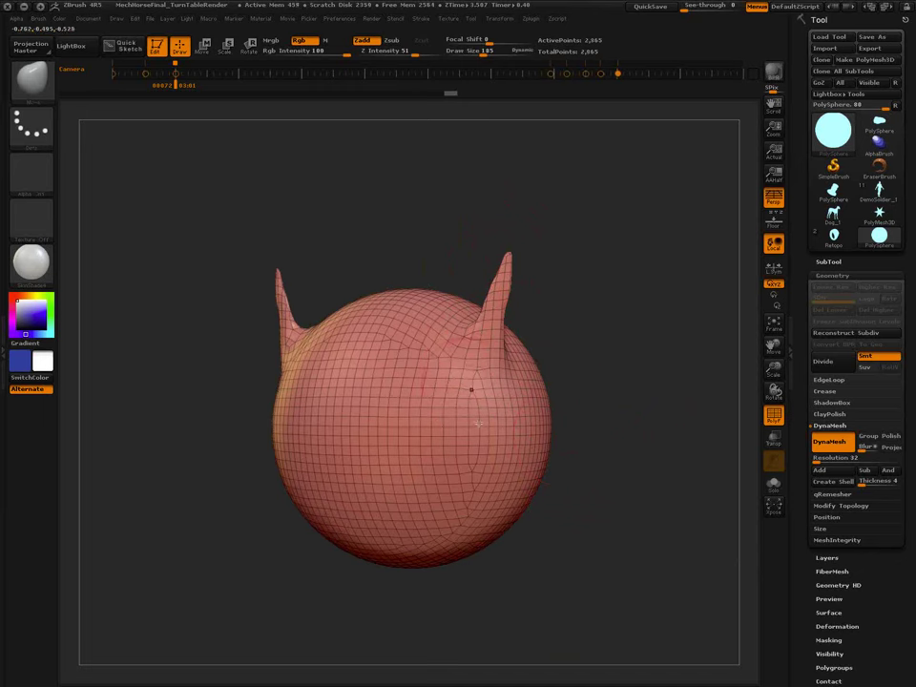
pyautogui.hotkey('ctrl', 'z')
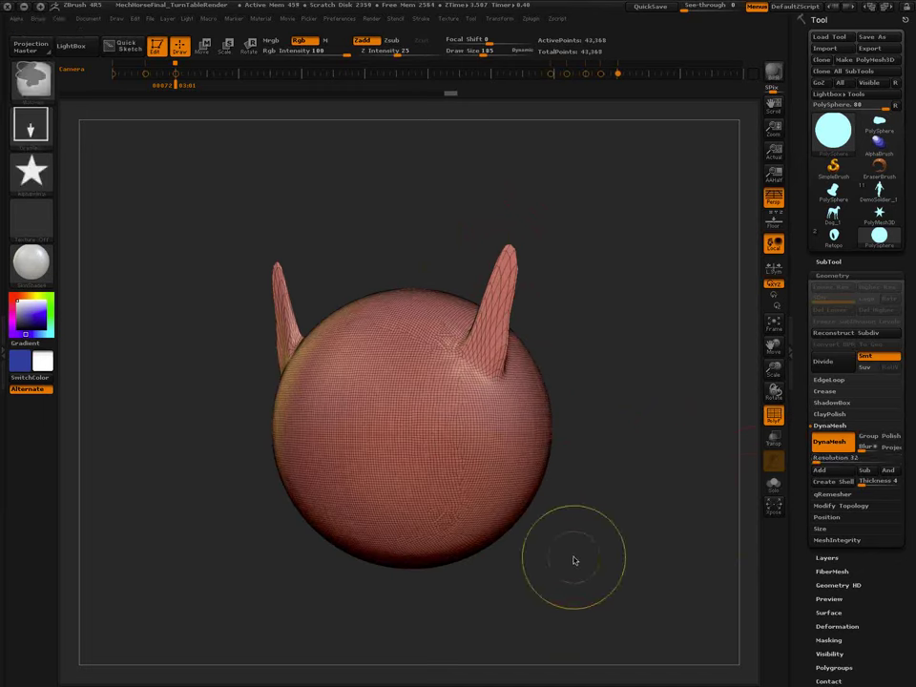
# Set the DynaMesh resolution to 128, stretch the horn tips slightly and remesh the horned sphere.
pyautogui.click(816, 460)
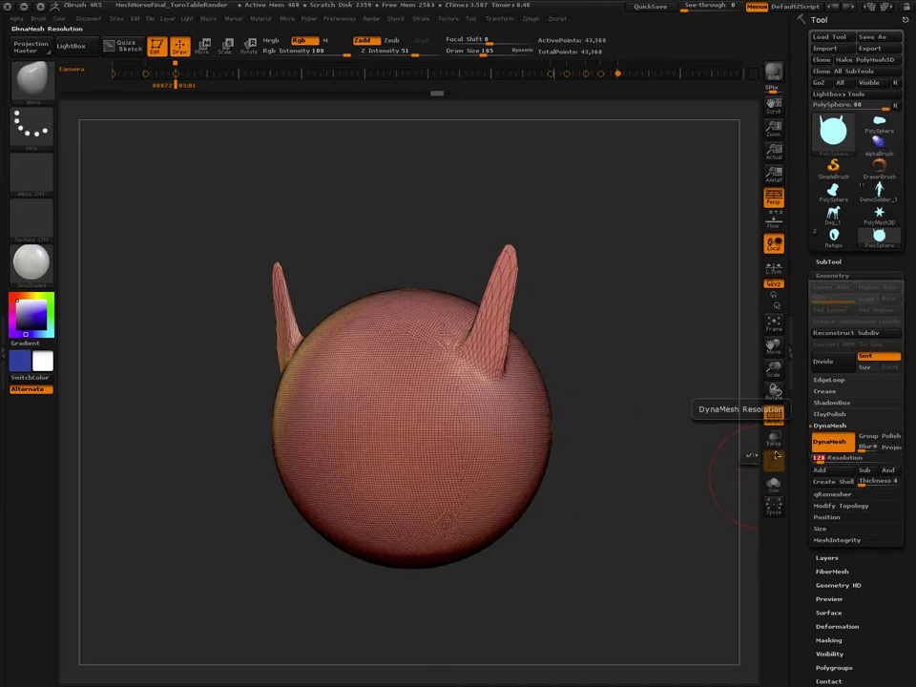
pyautogui.moveTo(520, 261); pyautogui.dragTo(532, 239)
pyautogui.keyDown('ctrl'); pyautogui.moveTo(646, 389); pyautogui.dragTo(689, 526); pyautogui.keyUp('ctrl')
pyautogui.moveTo(580, 599)
pyautogui.mouseDown()
pyautogui.moveTo(562, 599)
pyautogui.moveTo(618, 599)
pyautogui.mouseUp()
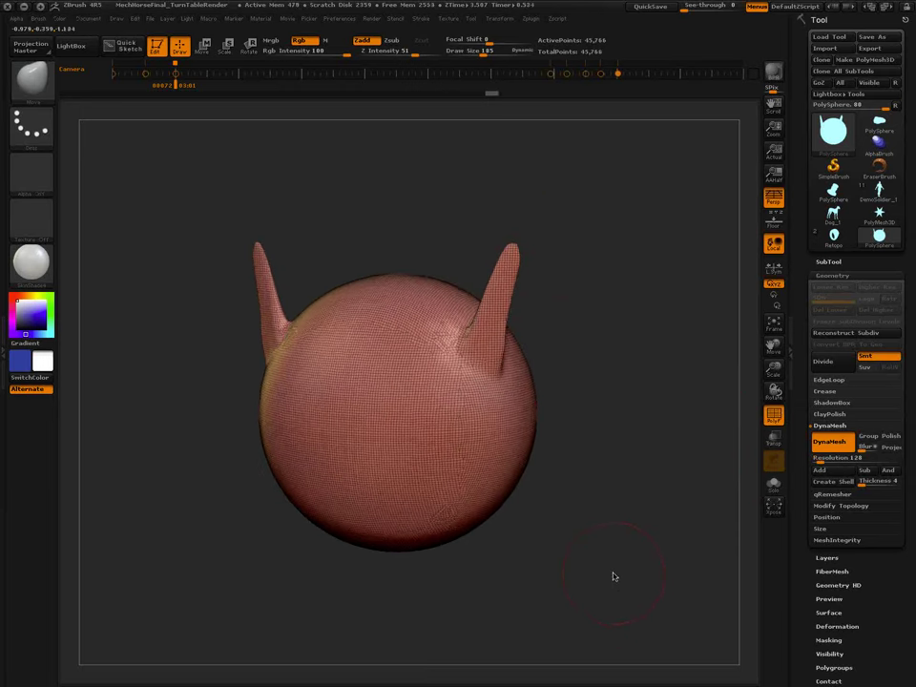
# Insert a mirrored pair of subtractive cylinders below the horns with the InsertCylinder brush at draw size 115.
pyautogui.press('s')
pyautogui.moveTo(604, 529); pyautogui.dragTo(600, 528)
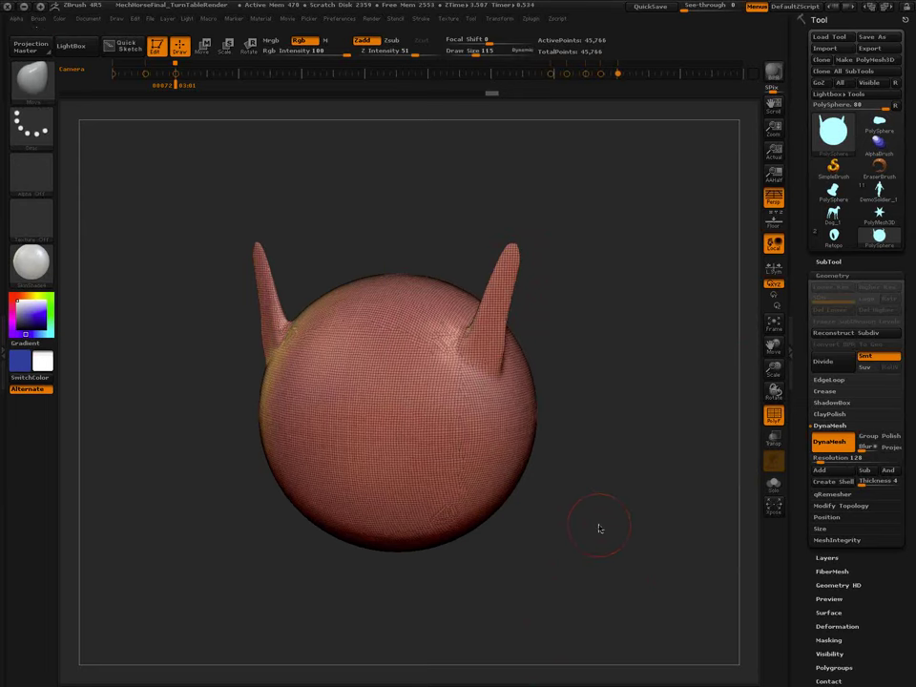
pyautogui.press('b')
pyautogui.press('i')
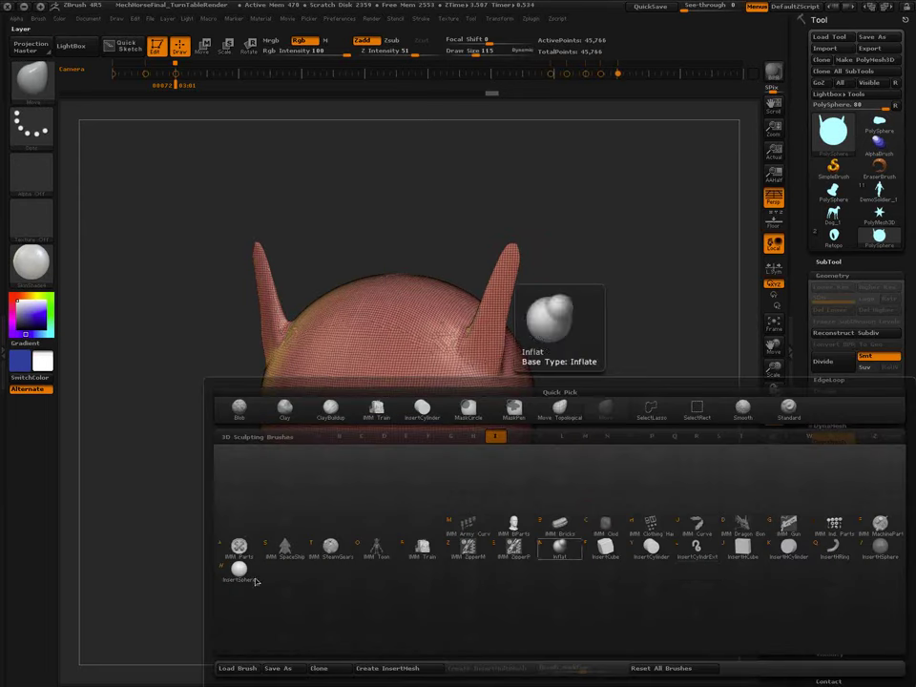
pyautogui.click(653, 549)
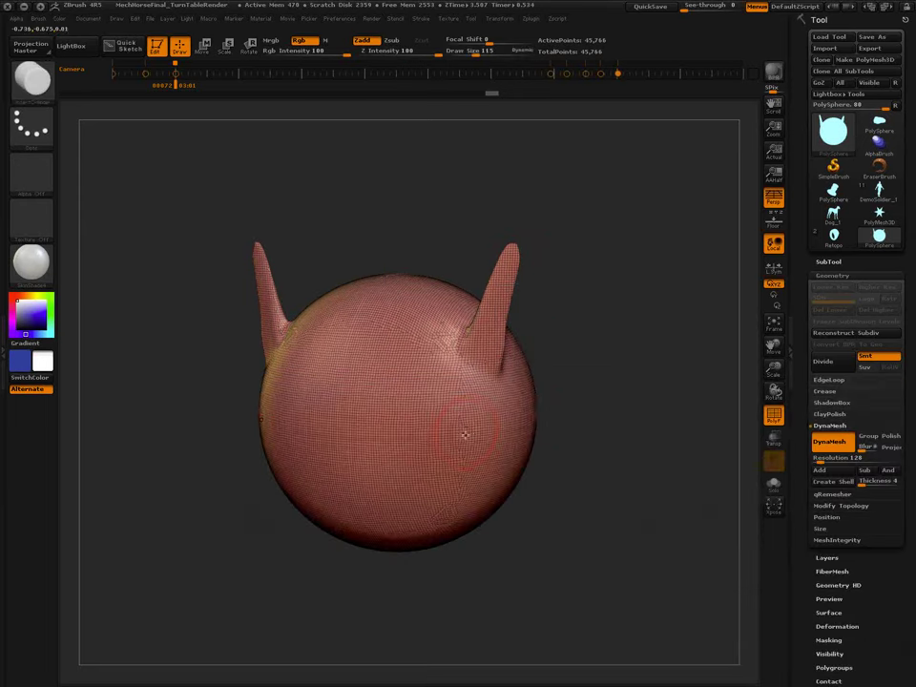
pyautogui.moveTo(467, 430); pyautogui.dragTo(501, 473)
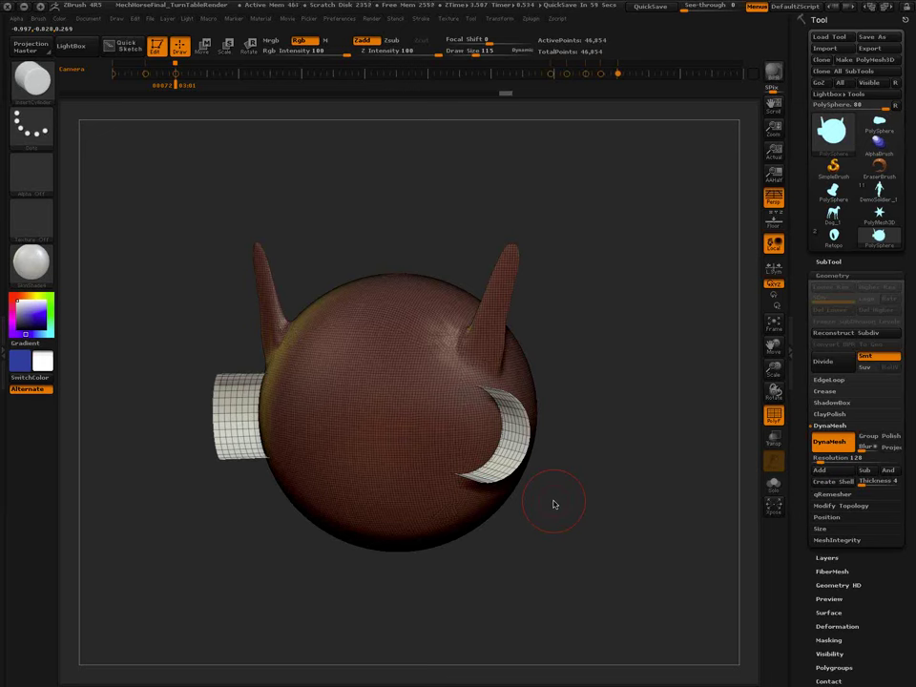
# Clear the mask and remesh with DynaMesh to cut the cylinders out of the sphere as round sockets.
pyautogui.moveTo(612, 425)
pyautogui.keyDown('ctrl'); pyautogui.mouseDown()
pyautogui.moveTo(677, 602)
pyautogui.moveTo(667, 598)
pyautogui.mouseUp(); pyautogui.keyUp('ctrl')
pyautogui.keyDown('ctrl'); pyautogui.moveTo(611, 367); pyautogui.dragTo(667, 585); pyautogui.keyUp('ctrl')
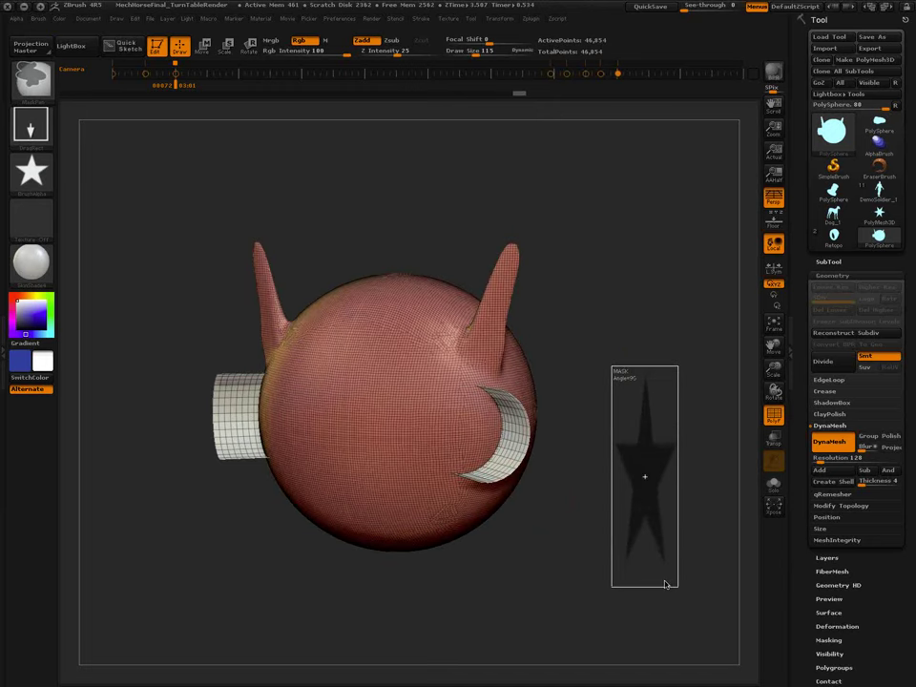
pyautogui.keyDown('ctrl'); pyautogui.moveTo(665, 581); pyautogui.dragTo(665, 581); pyautogui.keyUp('ctrl')
pyautogui.moveTo(516, 527)
pyautogui.mouseDown()
pyautogui.moveTo(507, 517)
pyautogui.moveTo(514, 530)
pyautogui.mouseUp()
# Insert mirrored subtractive half rings with InsertHRing at draw size 58 between the sockets and remesh to cut them out.
pyautogui.press('s')
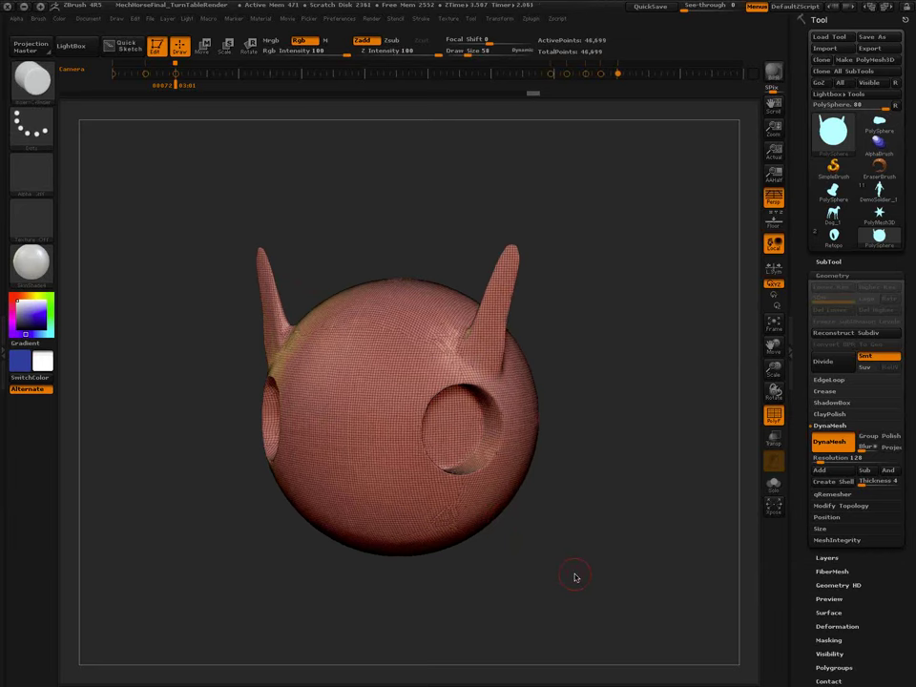
pyautogui.press('b')
pyautogui.press('i')
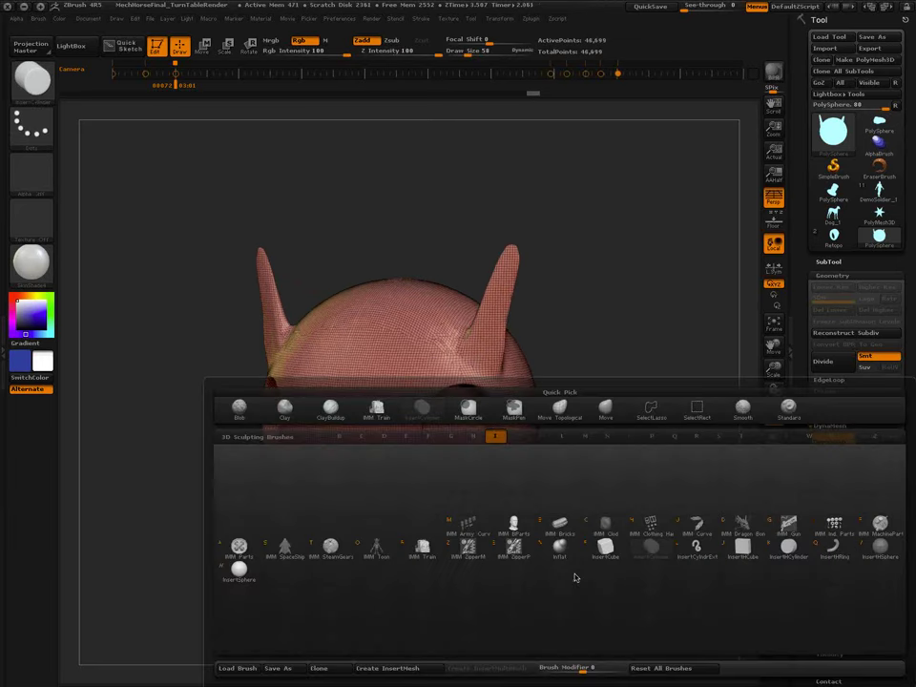
pyautogui.click(833, 554)
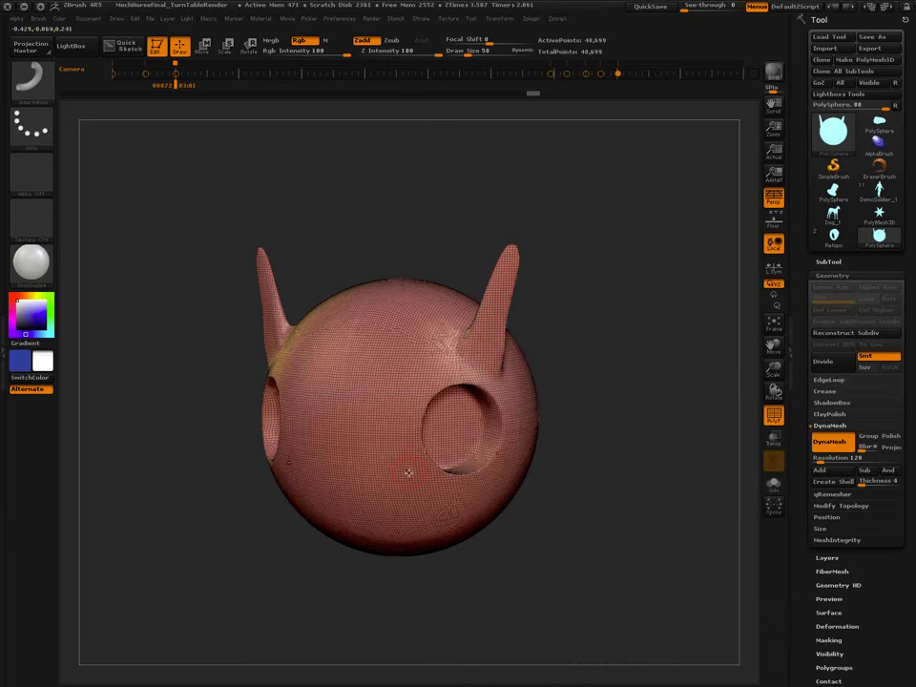
pyautogui.moveTo(385, 449); pyautogui.dragTo(444, 525)
pyautogui.press('w')
pyautogui.moveTo(575, 551)
pyautogui.mouseDown()
pyautogui.moveTo(603, 548)
pyautogui.moveTo(435, 490)
pyautogui.moveTo(460, 504)
pyautogui.moveTo(607, 506)
pyautogui.moveTo(697, 622)
pyautogui.mouseUp()
pyautogui.press('q')
pyautogui.moveTo(630, 423); pyautogui.dragTo(624, 596)
# Inspect the small cut holes from several angles and turn off the polyframe.
pyautogui.moveTo(516, 571)
pyautogui.mouseDown()
pyautogui.moveTo(492, 527)
pyautogui.moveTo(491, 428)
pyautogui.mouseUp()
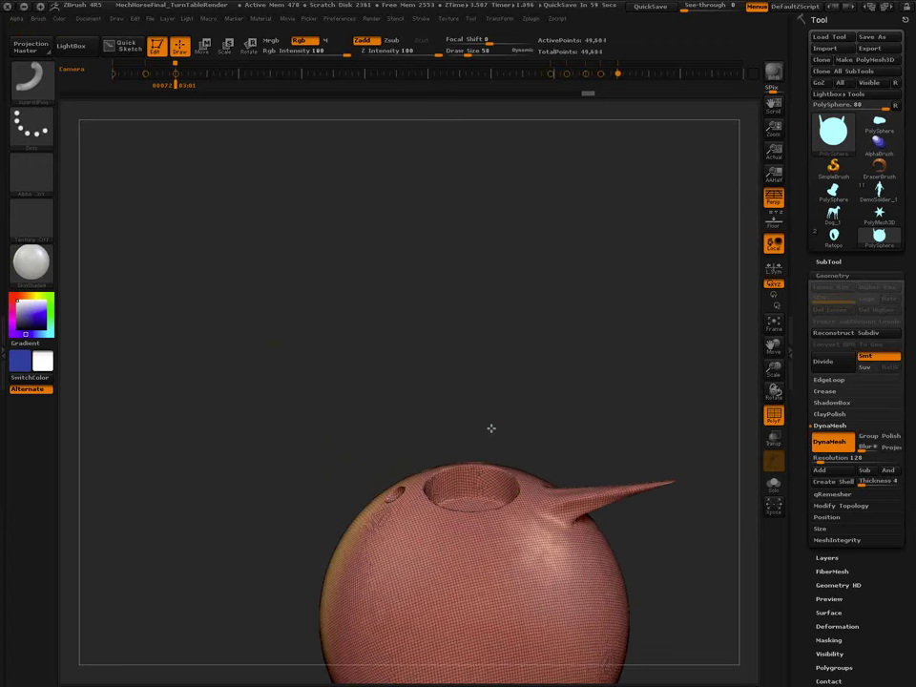
pyautogui.moveTo(491, 429)
pyautogui.mouseDown(button='right')
pyautogui.moveTo(507, 432)
pyautogui.moveTo(402, 503)
pyautogui.moveTo(376, 469)
pyautogui.moveTo(511, 624)
pyautogui.moveTo(512, 398)
pyautogui.mouseUp(button='right')
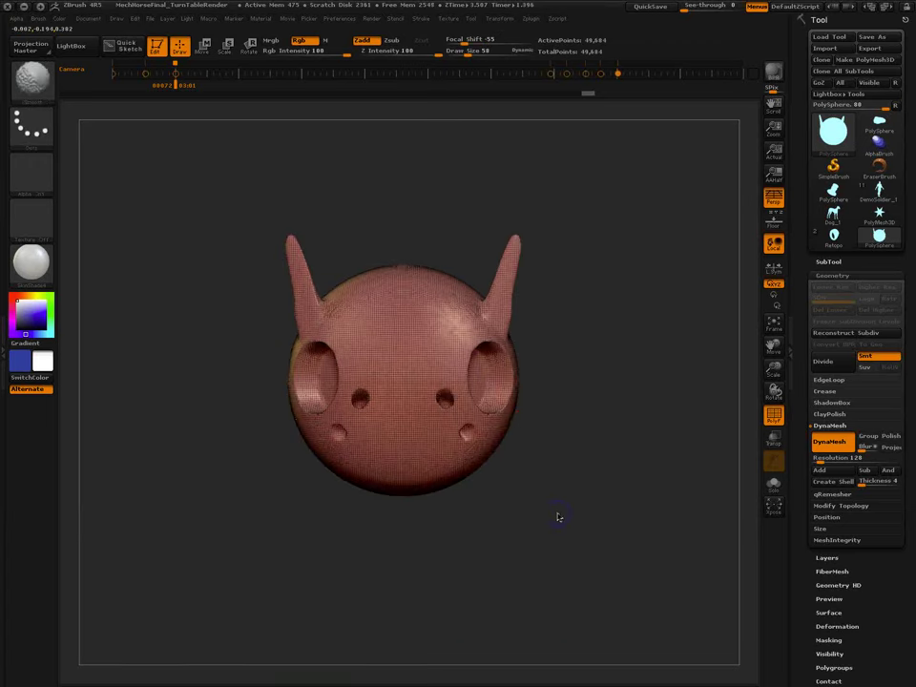
pyautogui.hotkey('shift', 'f')
pyautogui.keyDown('ctrl'); pyautogui.moveTo(549, 517); pyautogui.dragTo(532, 492, button='right'); pyautogui.keyUp('ctrl')
pyautogui.keyDown('alt'); pyautogui.moveTo(533, 493); pyautogui.dragTo(531, 528, button='right'); pyautogui.keyUp('alt')
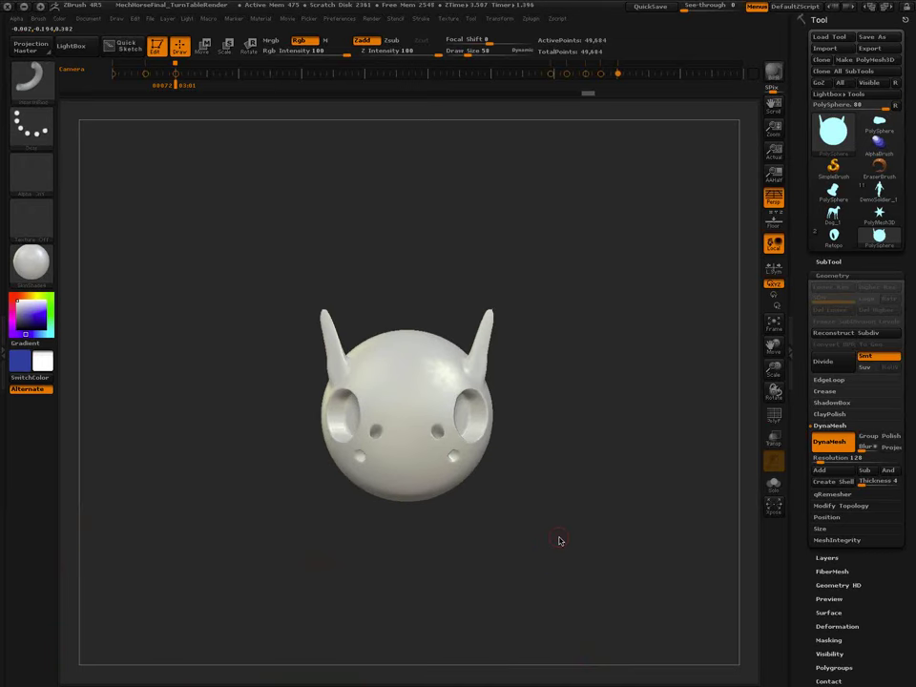
# Append the PM3D_Cylinder3D mesh as a new subtool and select it.
pyautogui.click(840, 262)
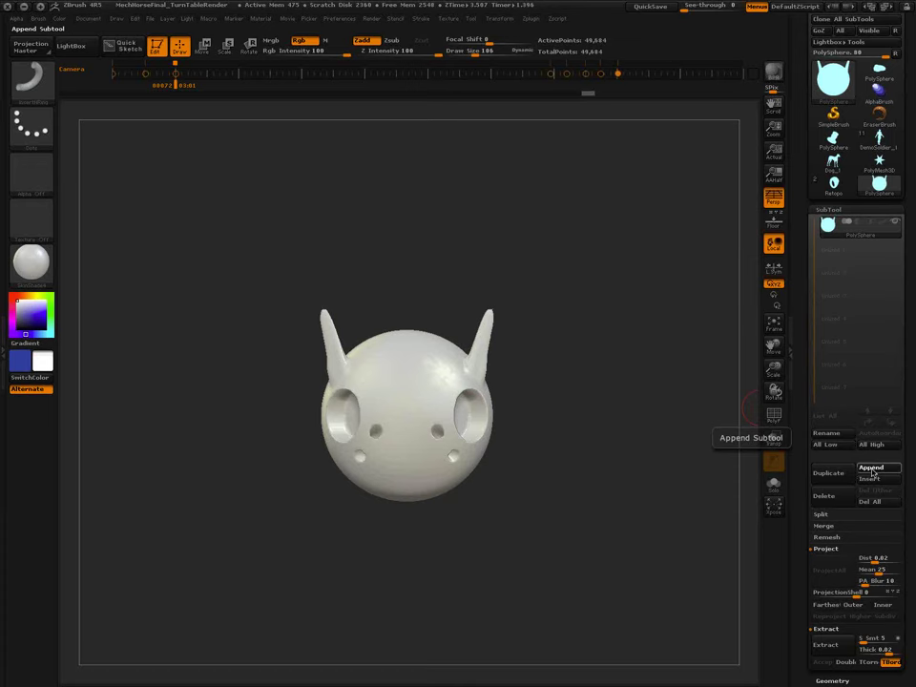
pyautogui.click(871, 469)
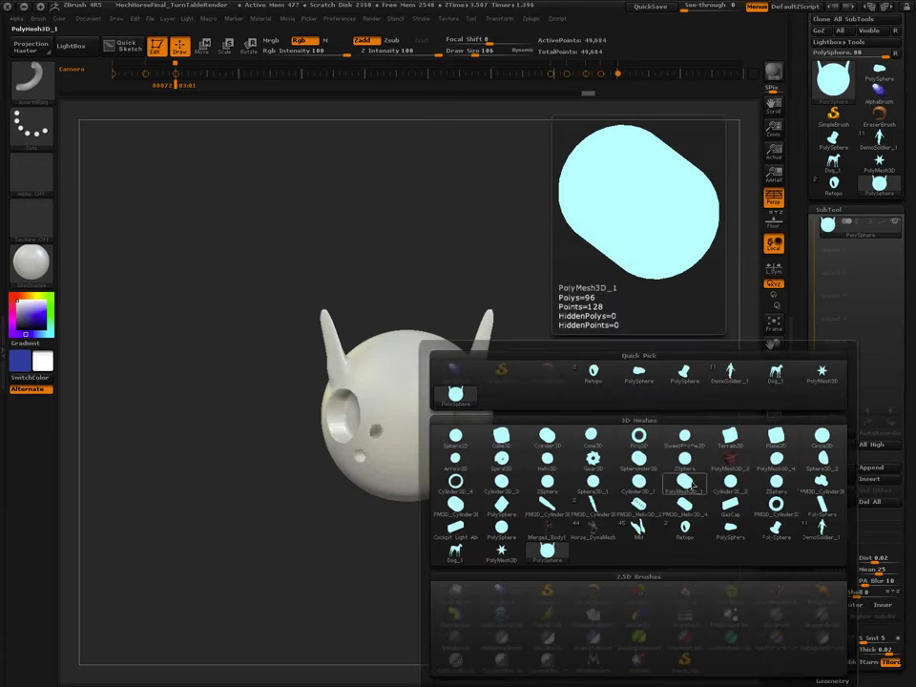
pyautogui.click(544, 505)
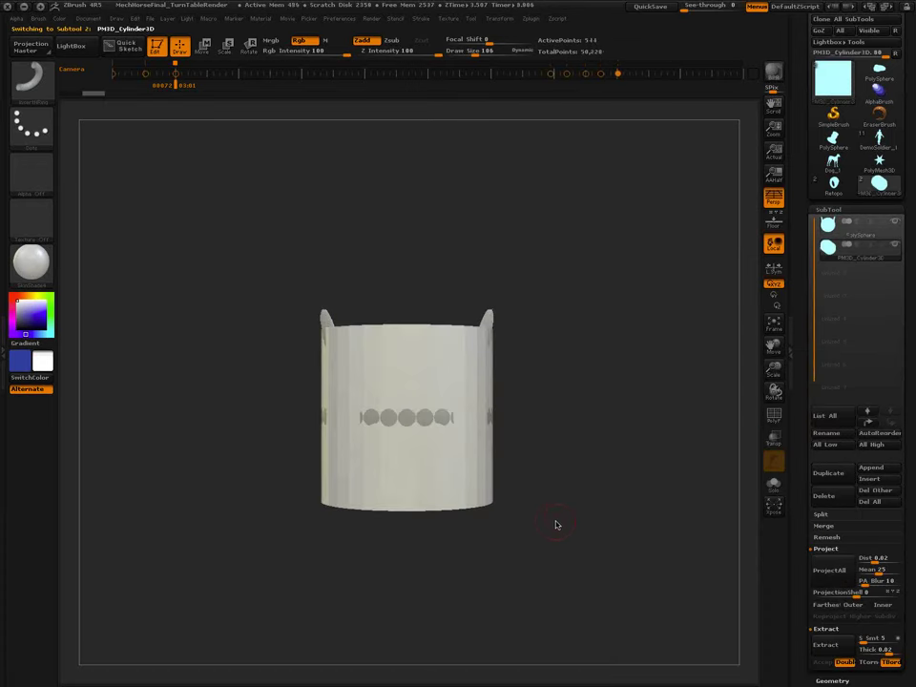
pyautogui.moveTo(559, 530); pyautogui.dragTo(500, 523)
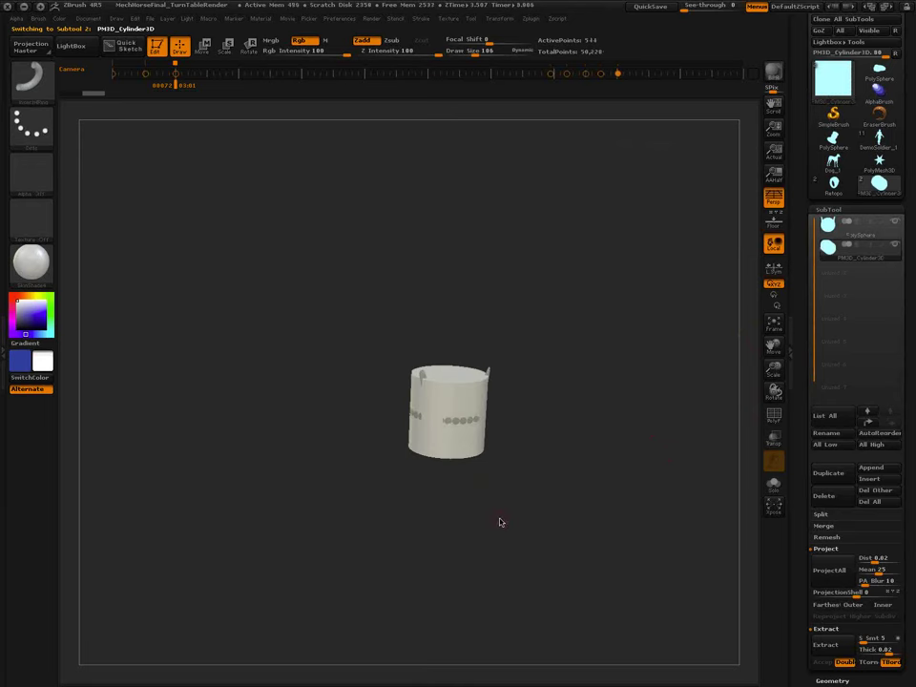
# Turn on transparency and shrink the cylinder with the Size deformation until it fits inside the sphere.
pyautogui.click(834, 210)
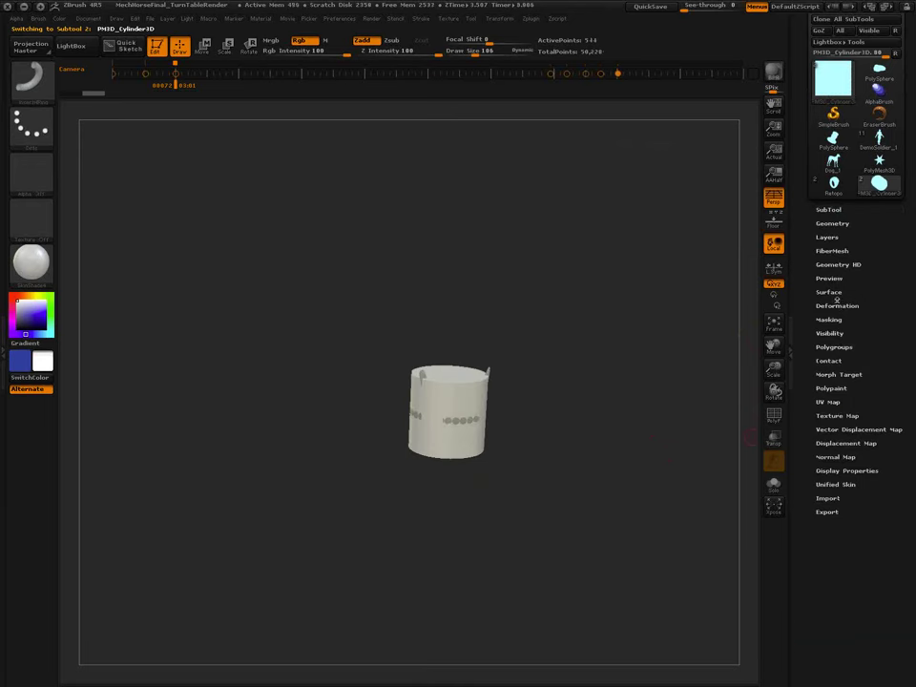
pyautogui.click(841, 305)
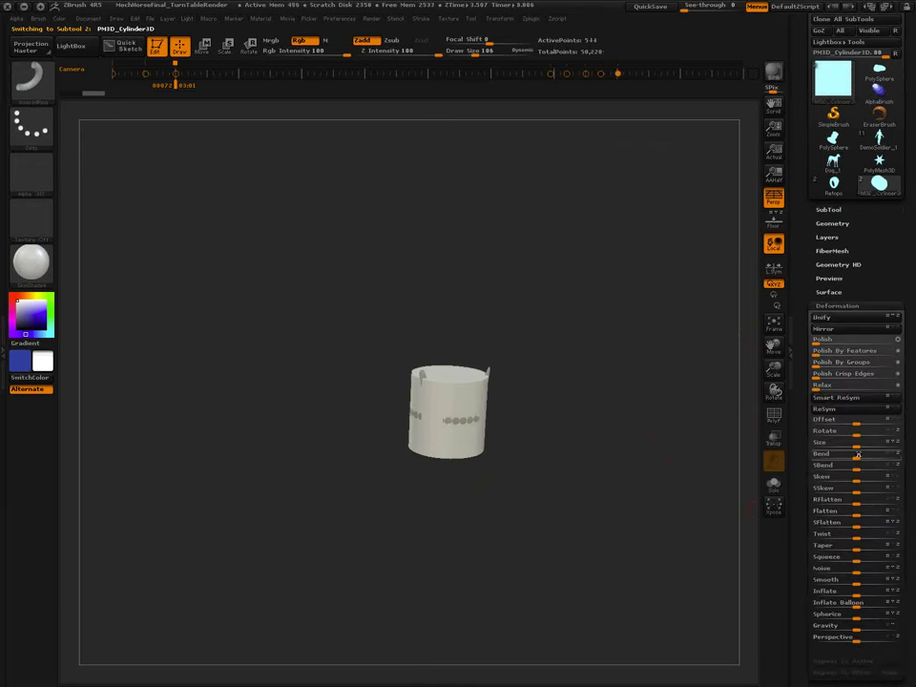
pyautogui.click(774, 439)
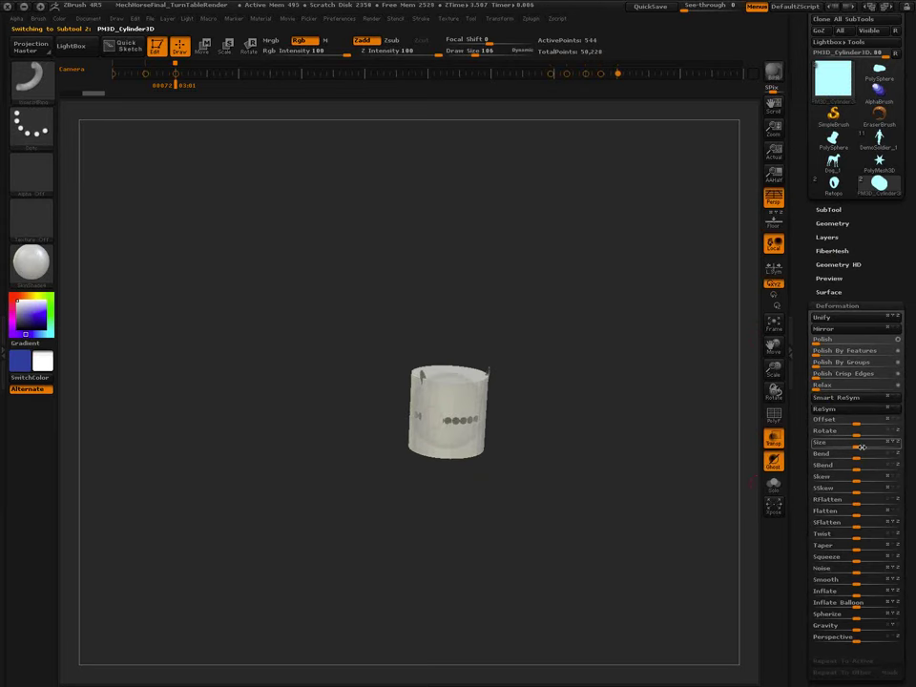
pyautogui.moveTo(862, 446); pyautogui.dragTo(790, 447)
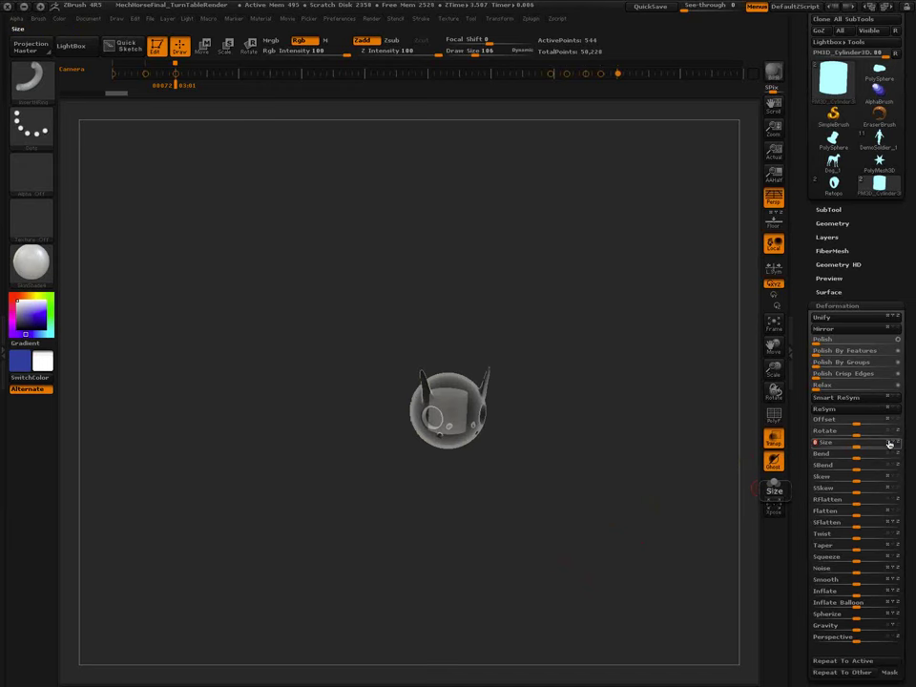
pyautogui.moveTo(878, 445)
pyautogui.mouseDown()
pyautogui.moveTo(889, 446)
pyautogui.moveTo(856, 446)
pyautogui.mouseUp()
pyautogui.press('b')
pyautogui.press('c')
pyautogui.press('t')
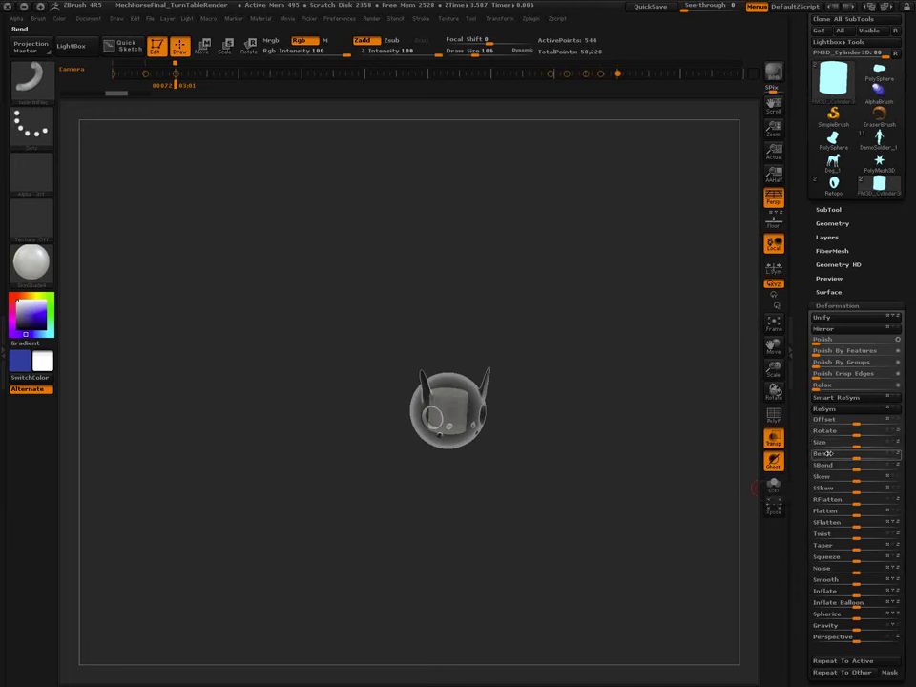
# Show the floor grid and stretch the cylinder along its length with the Size deformation until it passes through the sphere.
pyautogui.click(771, 225)
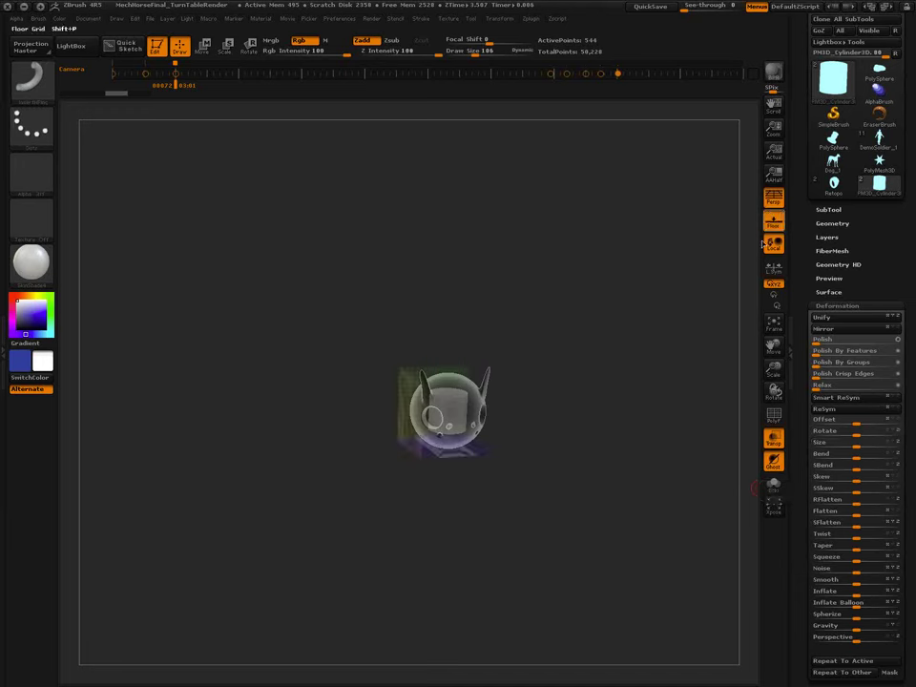
pyautogui.moveTo(489, 519)
pyautogui.mouseDown(button='right')
pyautogui.moveTo(456, 462)
pyautogui.moveTo(565, 605)
pyautogui.mouseUp(button='right')
pyautogui.moveTo(565, 604)
pyautogui.mouseDown()
pyautogui.moveTo(399, 560)
pyautogui.moveTo(437, 515)
pyautogui.mouseUp()
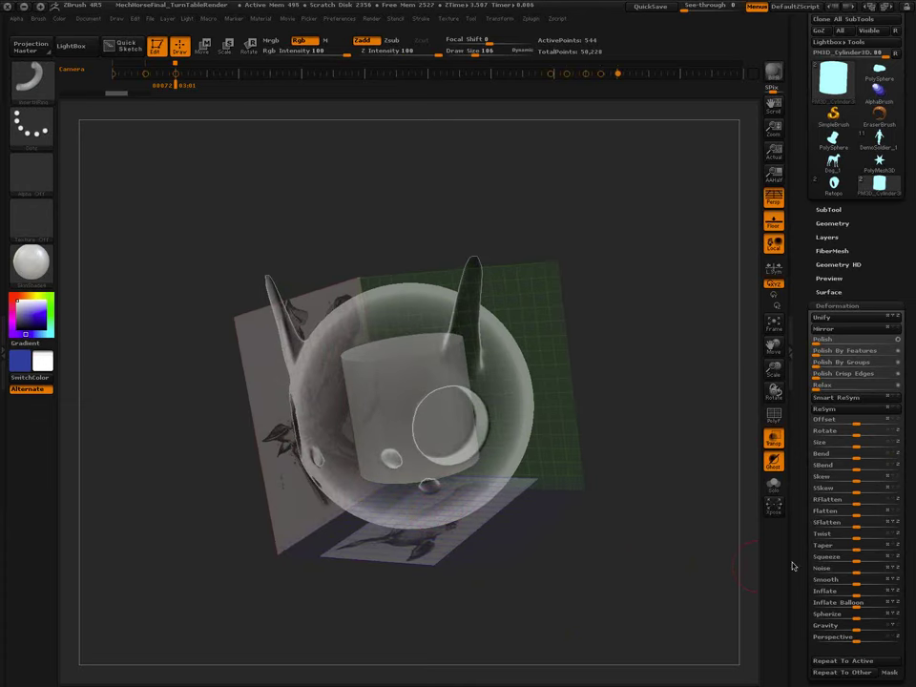
pyautogui.moveTo(854, 442); pyautogui.dragTo(913, 444)
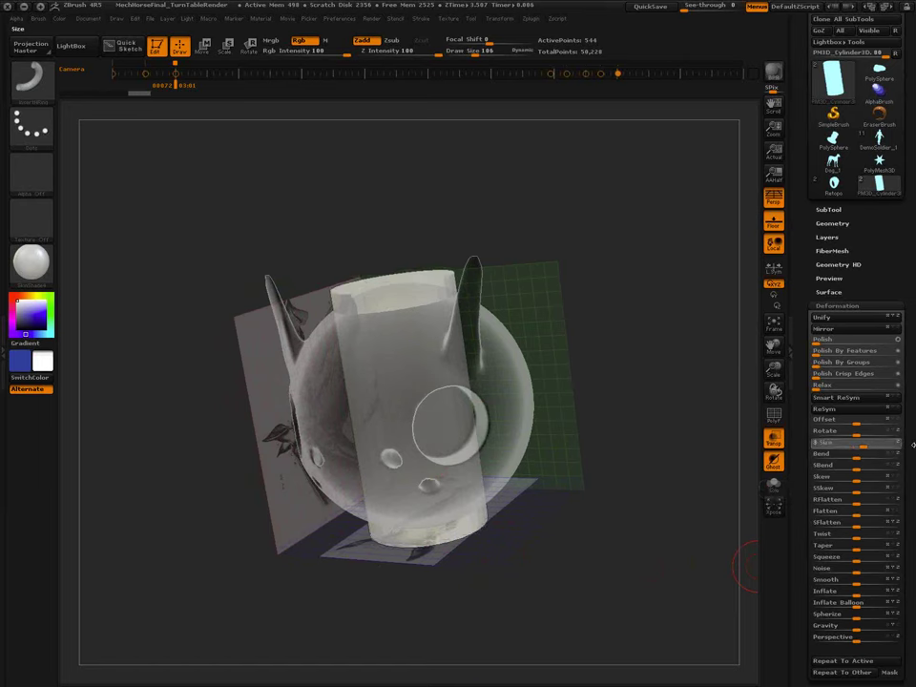
# Hide the floor grid and transparency, and subdivide the cylinder to smooth it.
pyautogui.click(776, 224)
pyautogui.moveTo(631, 517); pyautogui.dragTo(545, 419)
pyautogui.hotkey('ctrl', 'd')
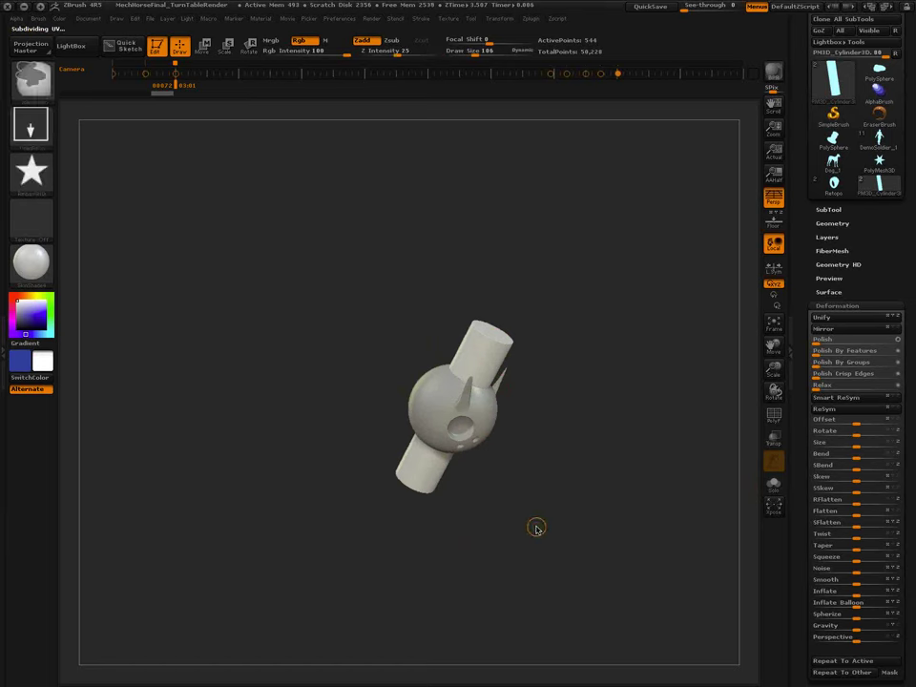
pyautogui.keyDown('shift'); pyautogui.moveTo(542, 517); pyautogui.dragTo(514, 466); pyautogui.keyUp('shift')
pyautogui.moveTo(531, 523); pyautogui.dragTo(553, 582)
pyautogui.click(836, 306)
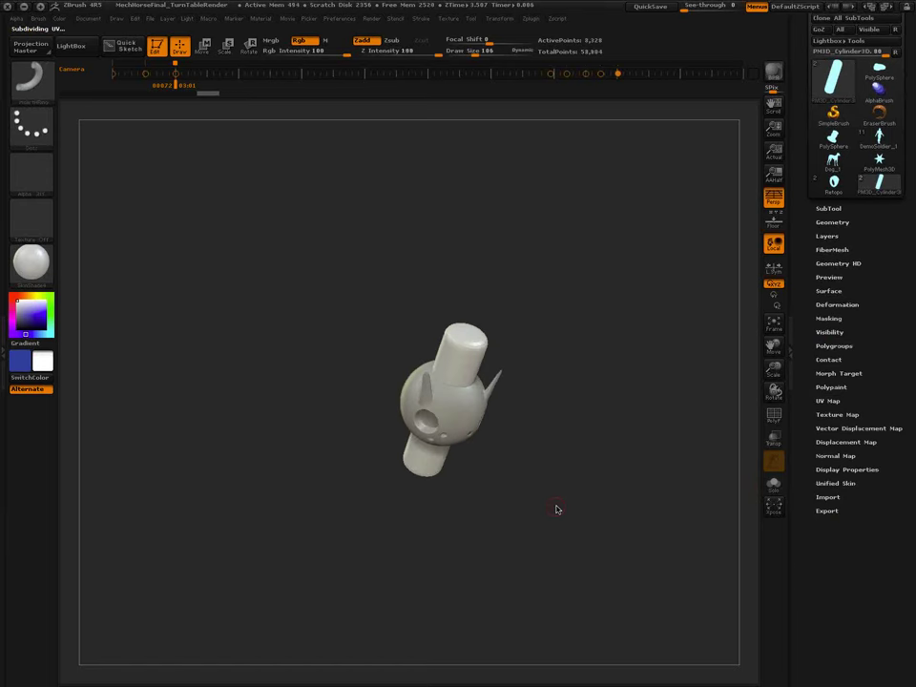
# Show the polyframe and set the cylinder subtool to subtraction mode.
pyautogui.hotkey('shift', 'f')
pyautogui.keyDown('shift'); pyautogui.moveTo(560, 510); pyautogui.dragTo(580, 479); pyautogui.keyUp('shift')
pyautogui.click(833, 208)
pyautogui.press('Up')
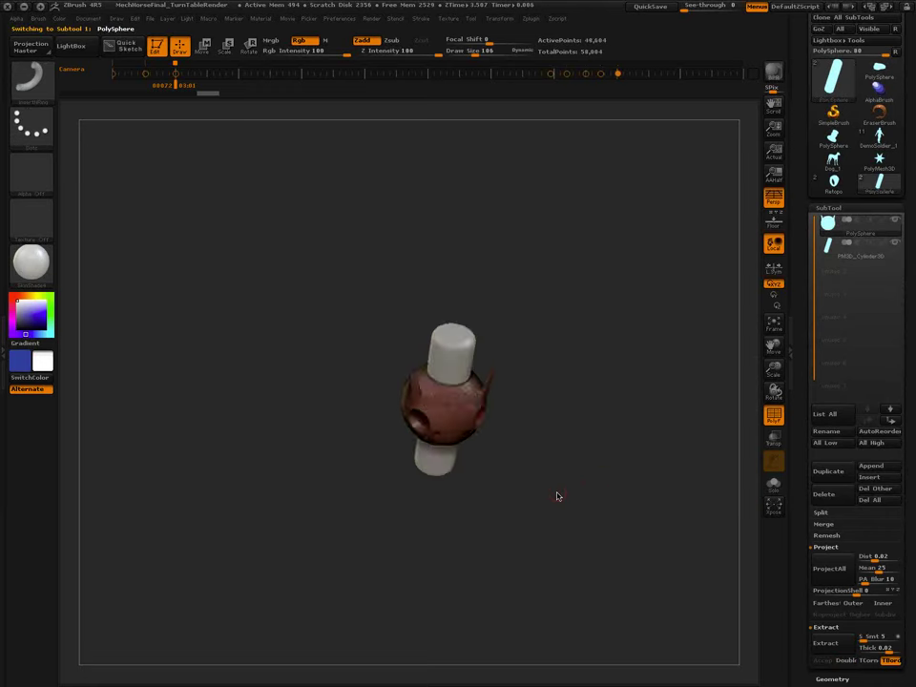
pyautogui.moveTo(519, 462); pyautogui.dragTo(462, 406)
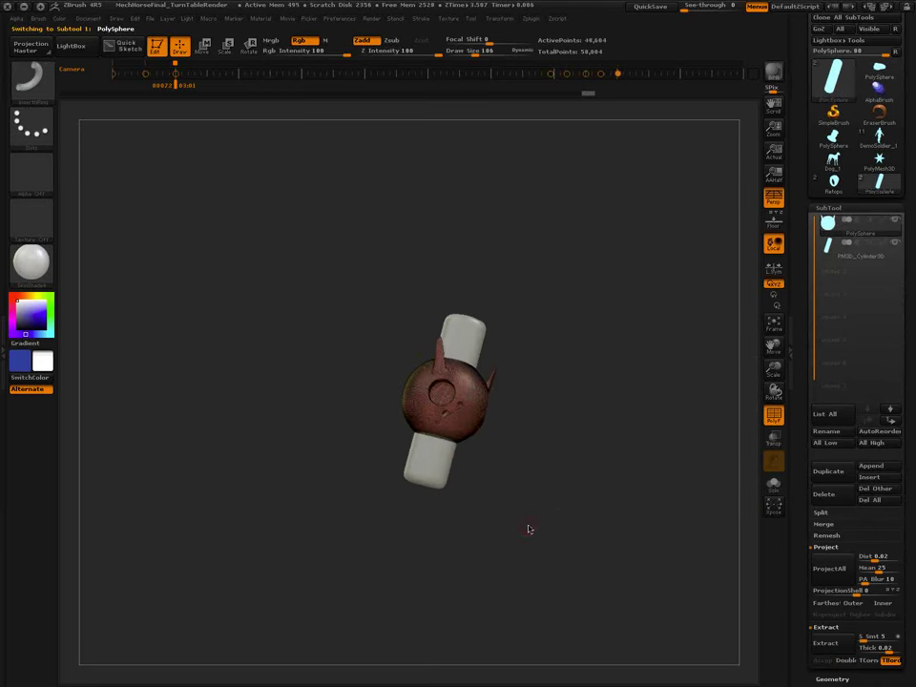
pyautogui.keyDown('alt'); pyautogui.click(453, 331); pyautogui.keyUp('alt')
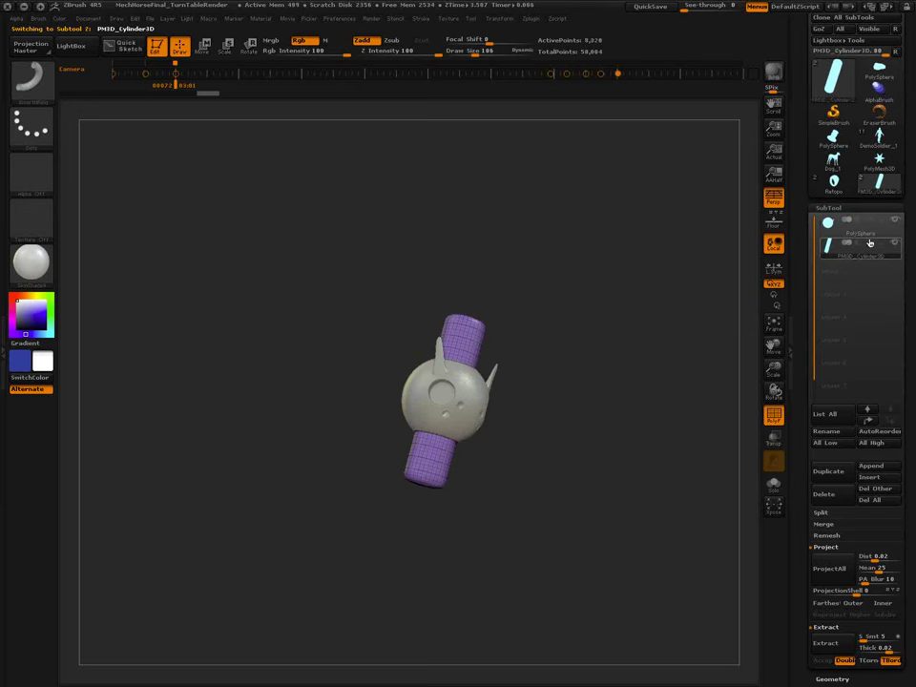
pyautogui.moveTo(858, 246)
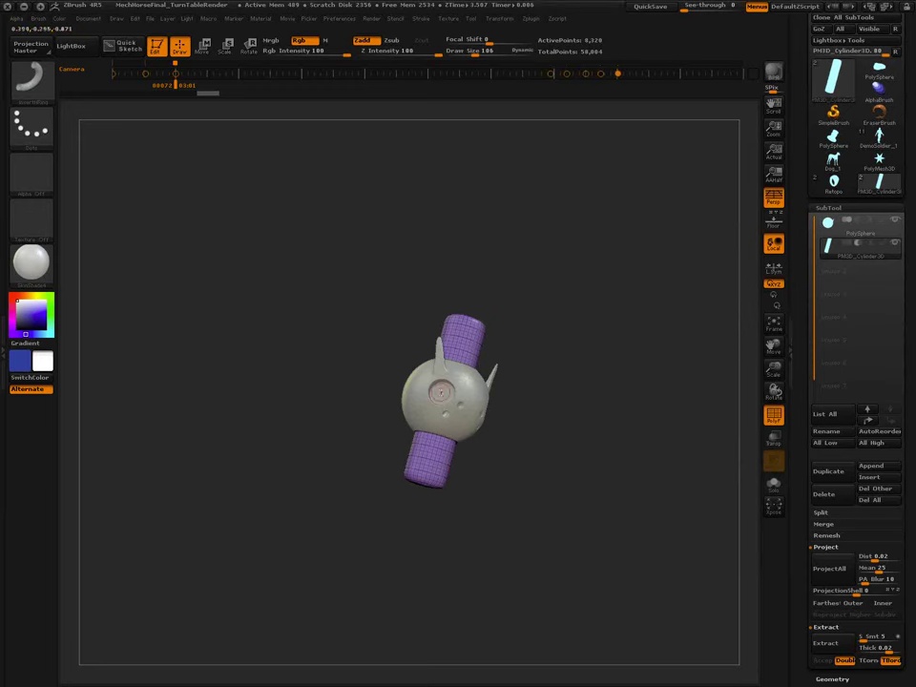
# Select the PolySphere subtool and merge it down with the subtractive cylinder.
pyautogui.click(844, 234)
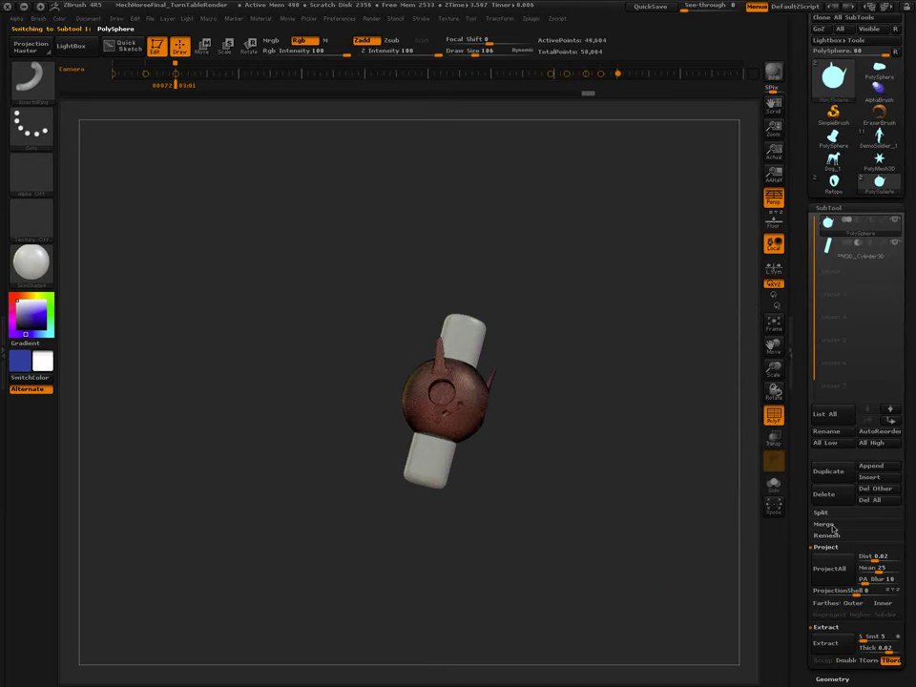
pyautogui.click(825, 524)
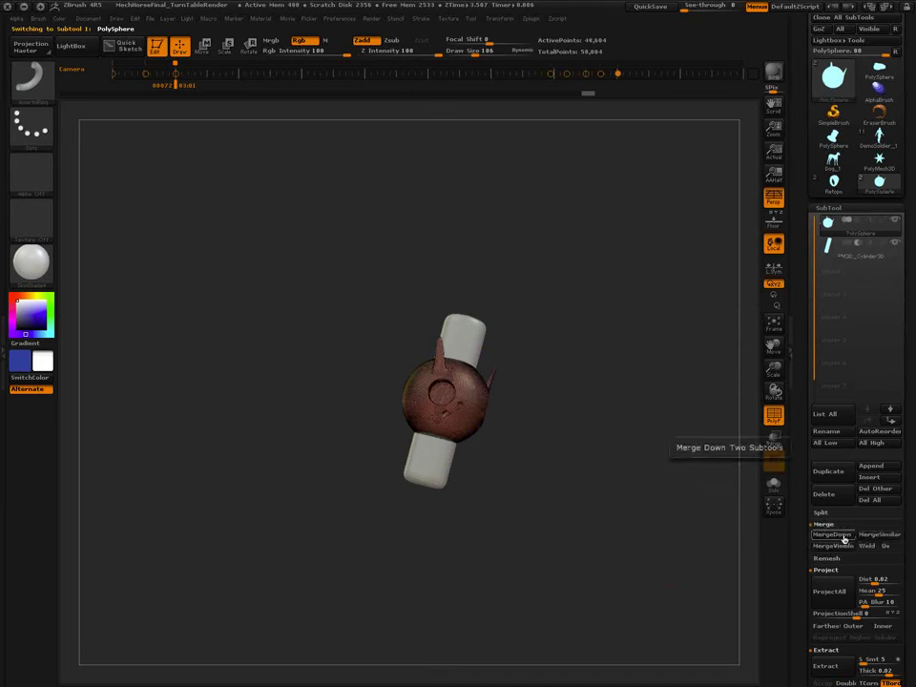
pyautogui.click(832, 534)
pyautogui.click(703, 561)
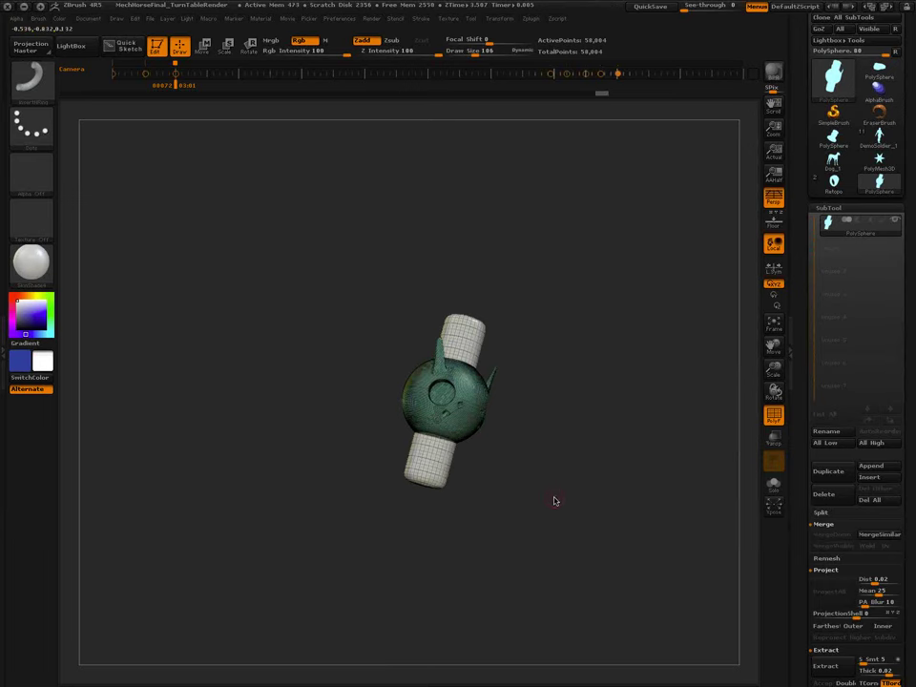
# Turn off the polyframe and remesh with DynaMesh to cut the cylinder out of the sphere.
pyautogui.hotkey('shift', 'f')
pyautogui.moveTo(553, 502); pyautogui.dragTo(553, 557)
pyautogui.keyDown('ctrl'); pyautogui.moveTo(554, 452); pyautogui.dragTo(466, 385); pyautogui.keyUp('ctrl')
pyautogui.press('ctrl')
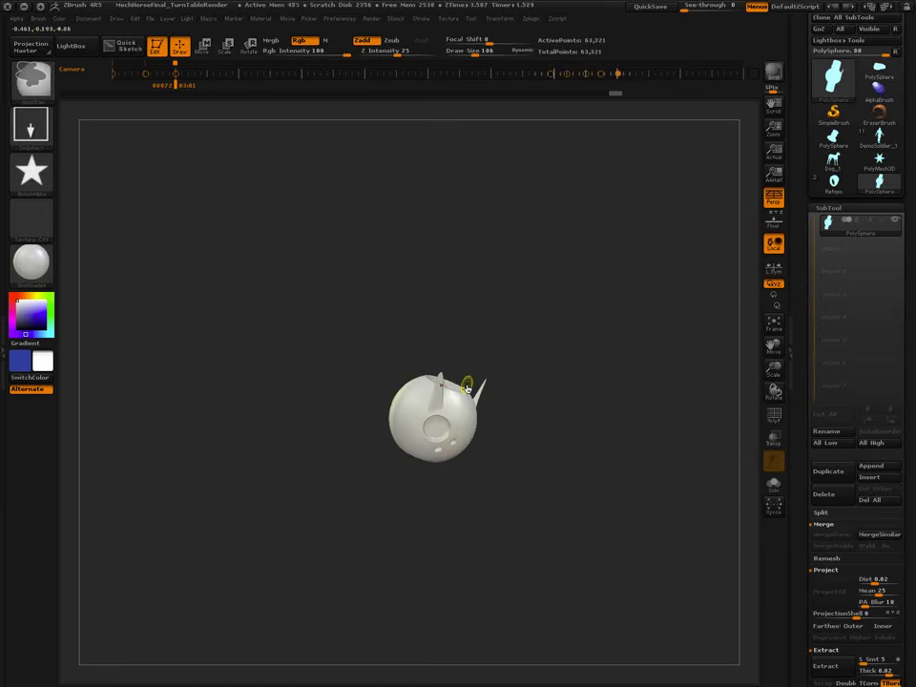
# Switch to the web browser and look through the ZBrushCentral thread and the ZBrushInfo documentation pages.
pyautogui.press('super+Tab')
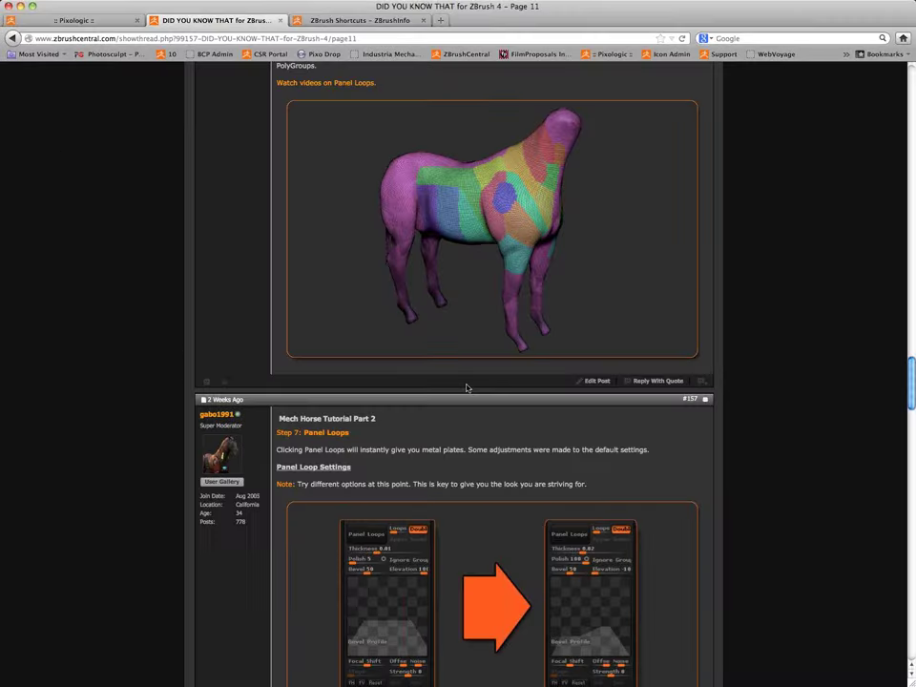
pyautogui.scroll(20, 467, 388)
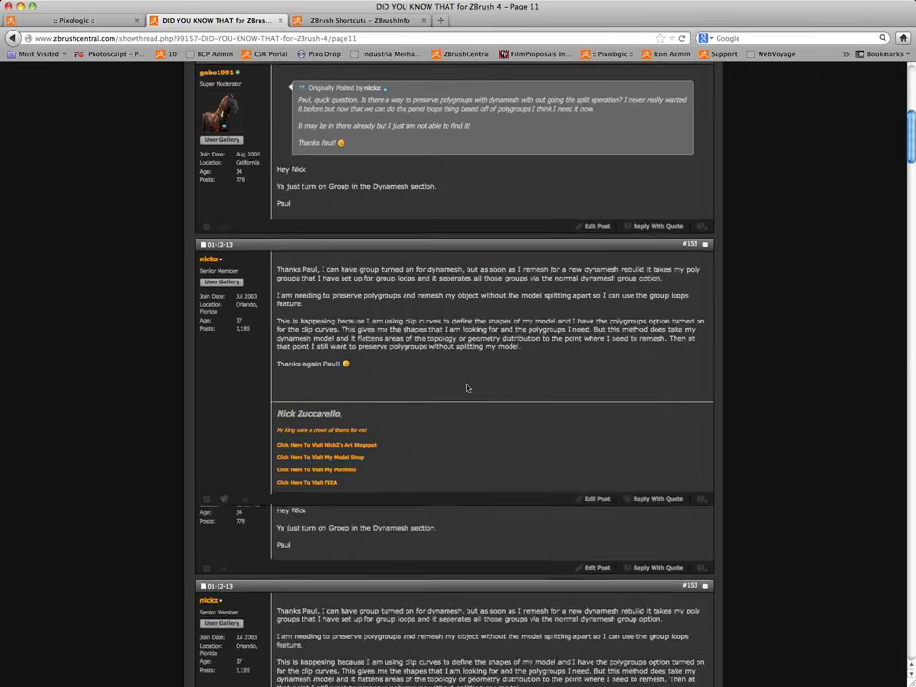
pyautogui.click(14, 39)
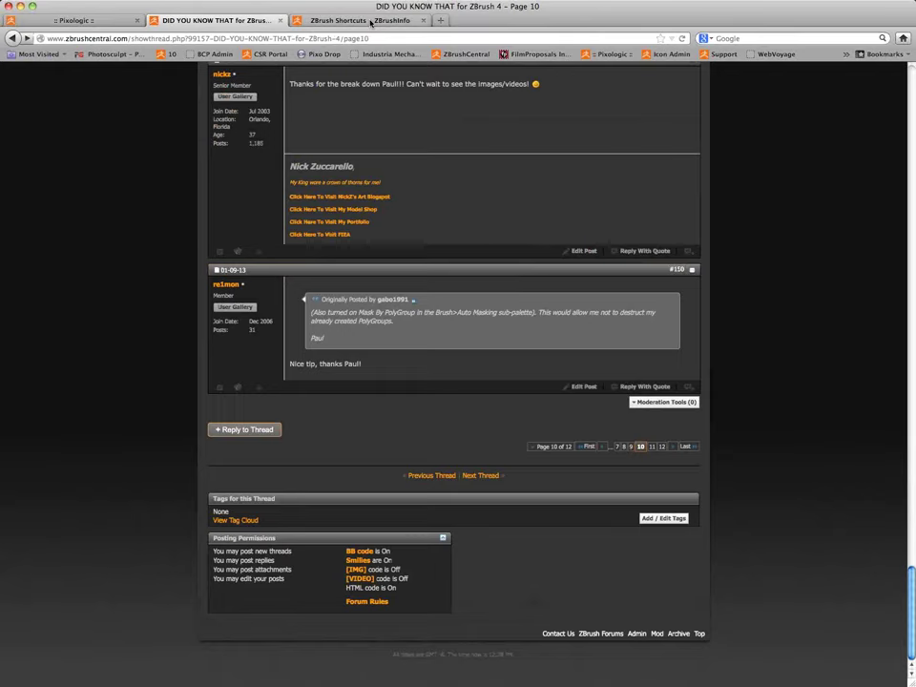
pyautogui.click(371, 21)
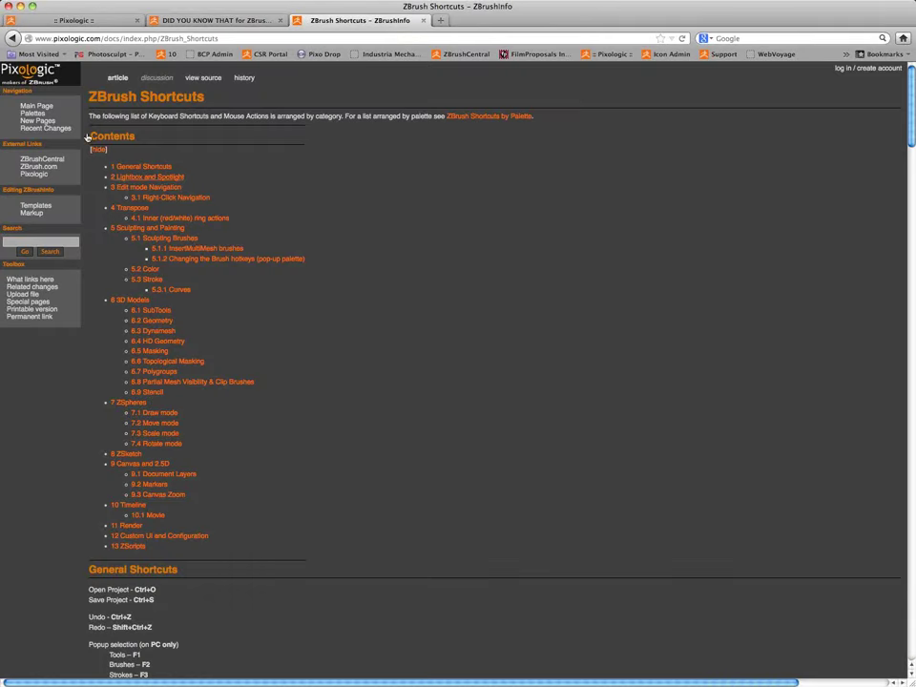
pyautogui.click(32, 75)
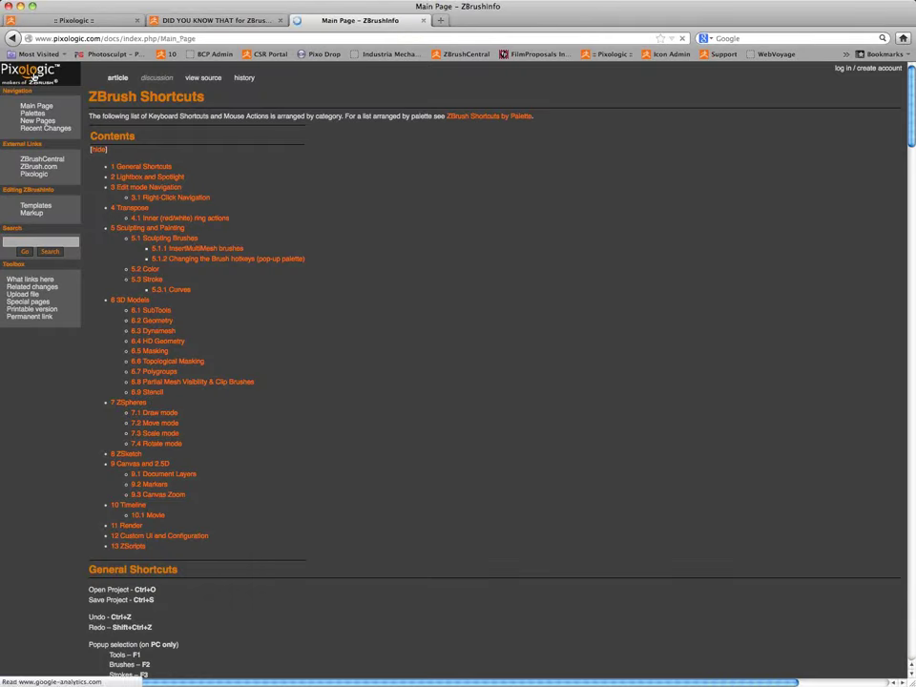
# Open the Military Character Assets lesson from the Digital Sculpting video tutorials in Pixologic's ZClassroom.
pyautogui.click(101, 21)
pyautogui.moveTo(413, 82)
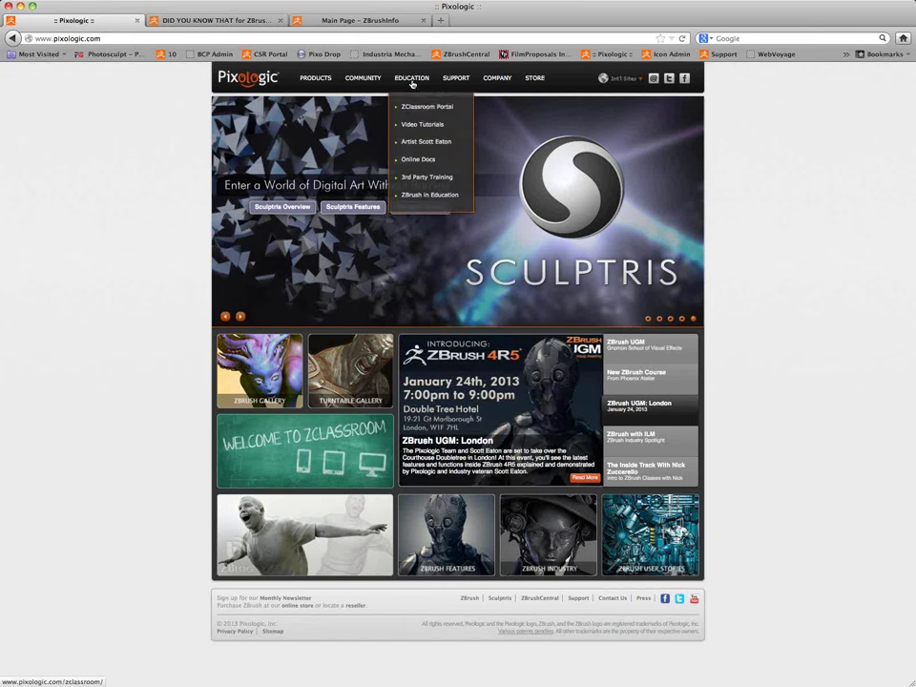
pyautogui.click(414, 125)
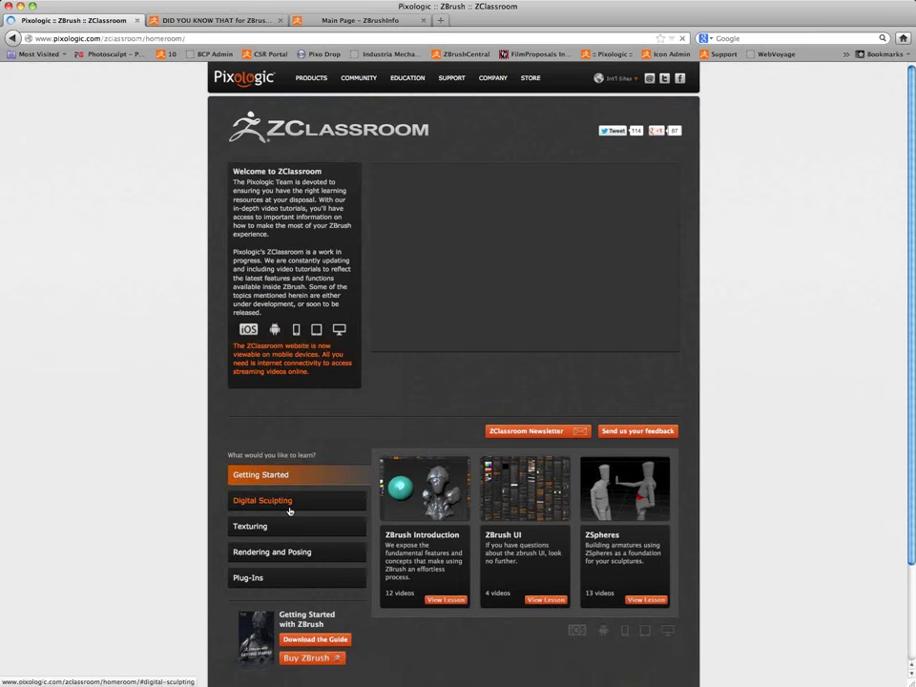
pyautogui.click(290, 512)
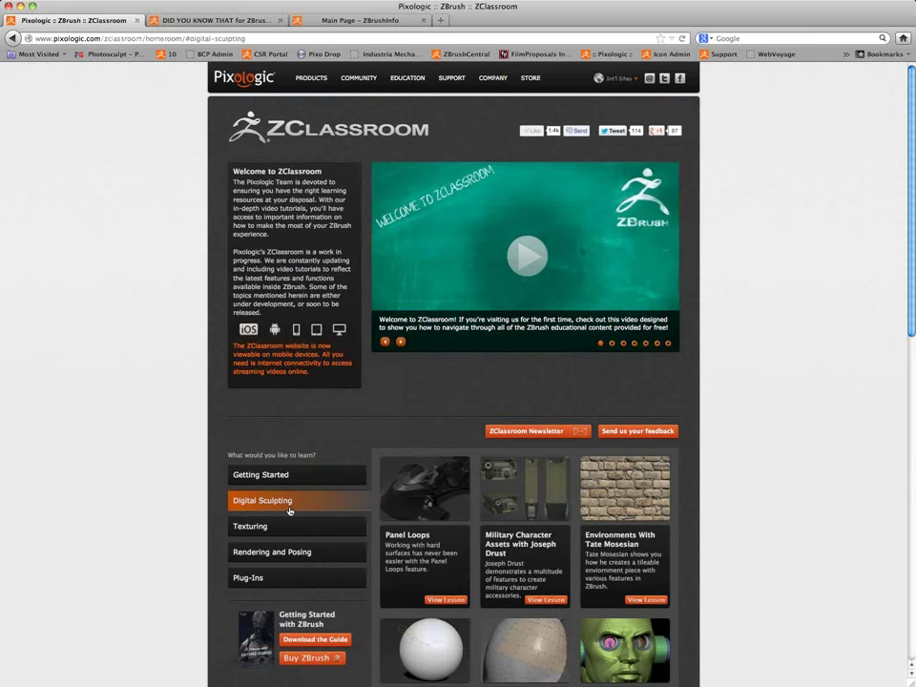
pyautogui.click(540, 601)
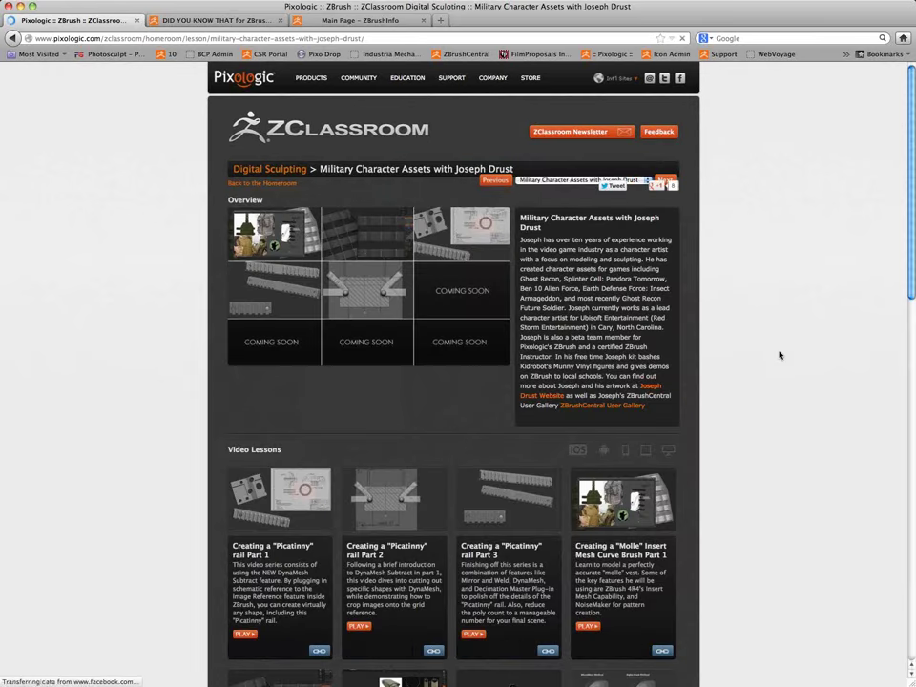
pyautogui.scroll(-5, 725, 354)
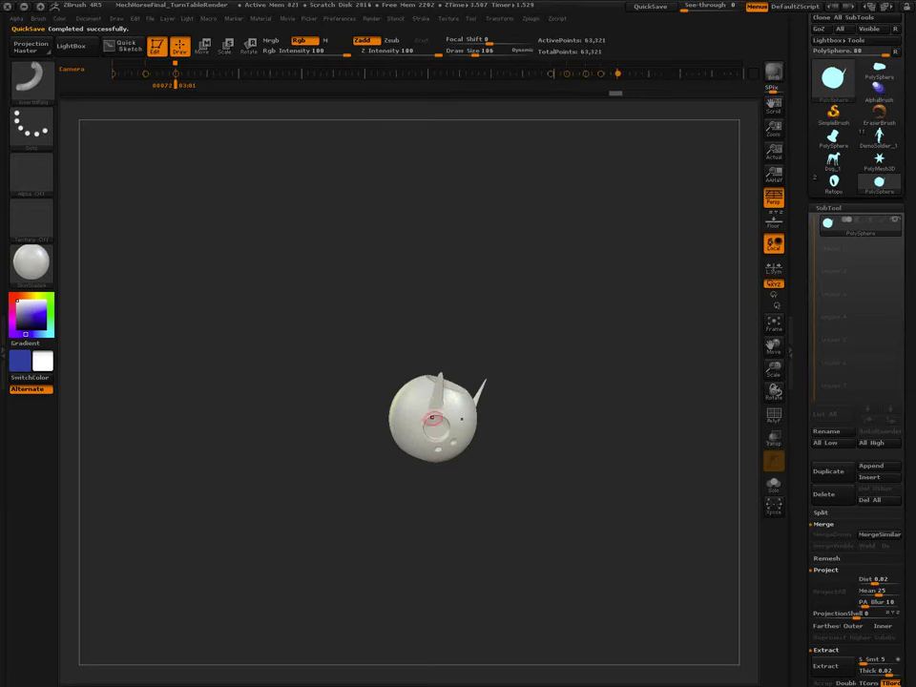
# Switch back to ZBrush and examine the cut sphere from the side while trying a draw size of 191.
pyautogui.moveTo(570, 510); pyautogui.dragTo(587, 524, button='right')
pyautogui.keyDown('alt'); pyautogui.moveTo(436, 471); pyautogui.dragTo(527, 506, button='right'); pyautogui.keyUp('alt')
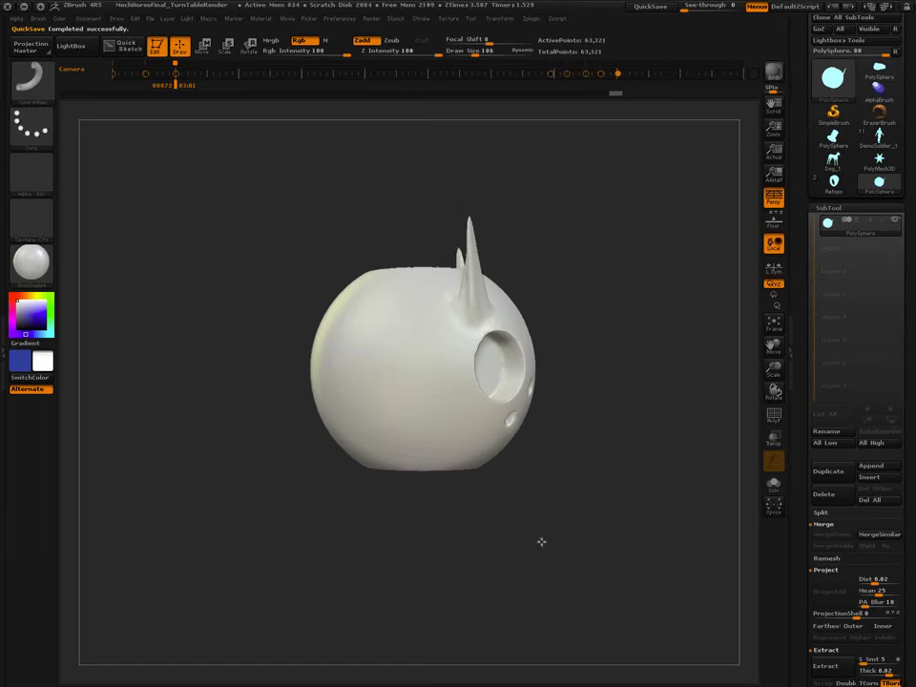
pyautogui.press('s')
pyautogui.moveTo(542, 527); pyautogui.dragTo(561, 531)
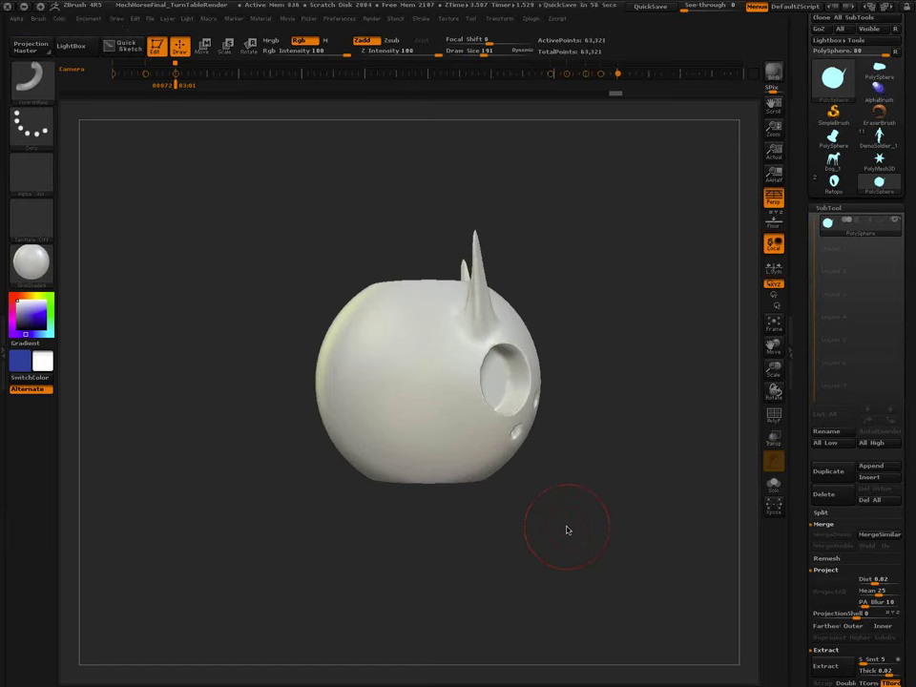
pyautogui.press('b')
pyautogui.press('s')
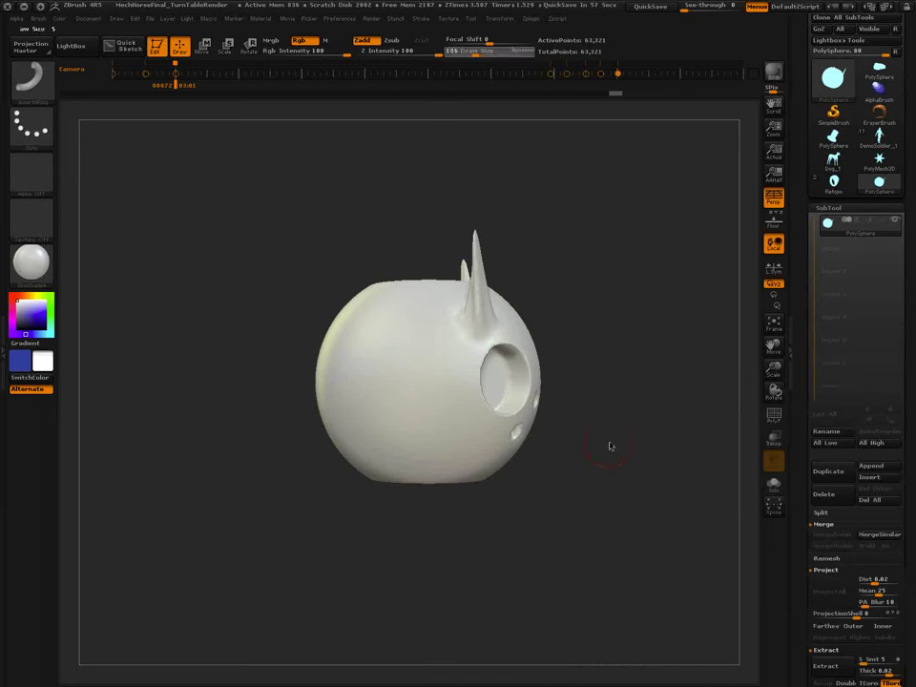
# Load the ScalesLizard brush from the Scales folder of the LightBox brush library.
pyautogui.press(',')
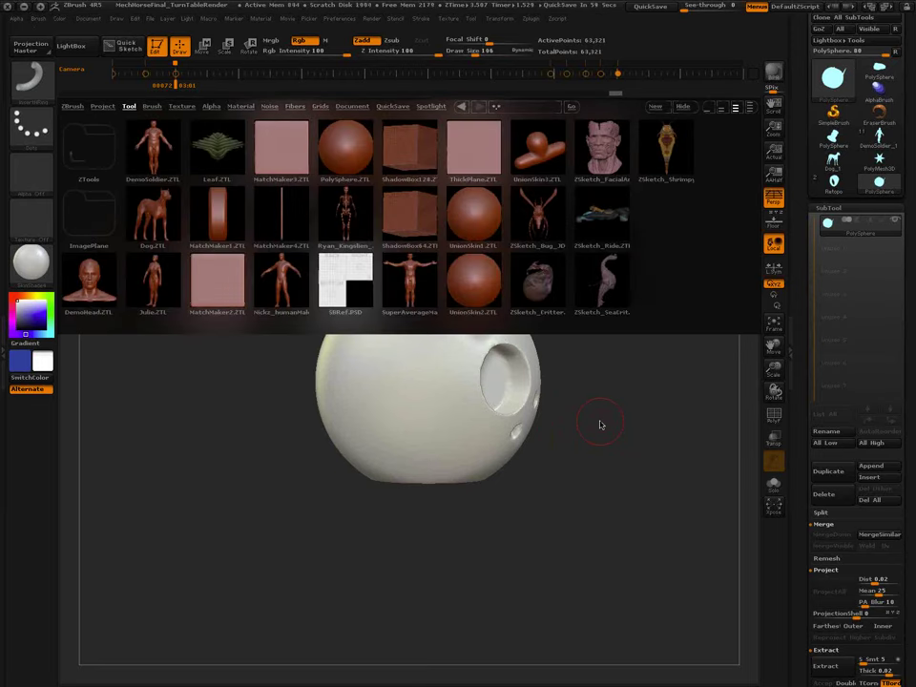
pyautogui.click(155, 107)
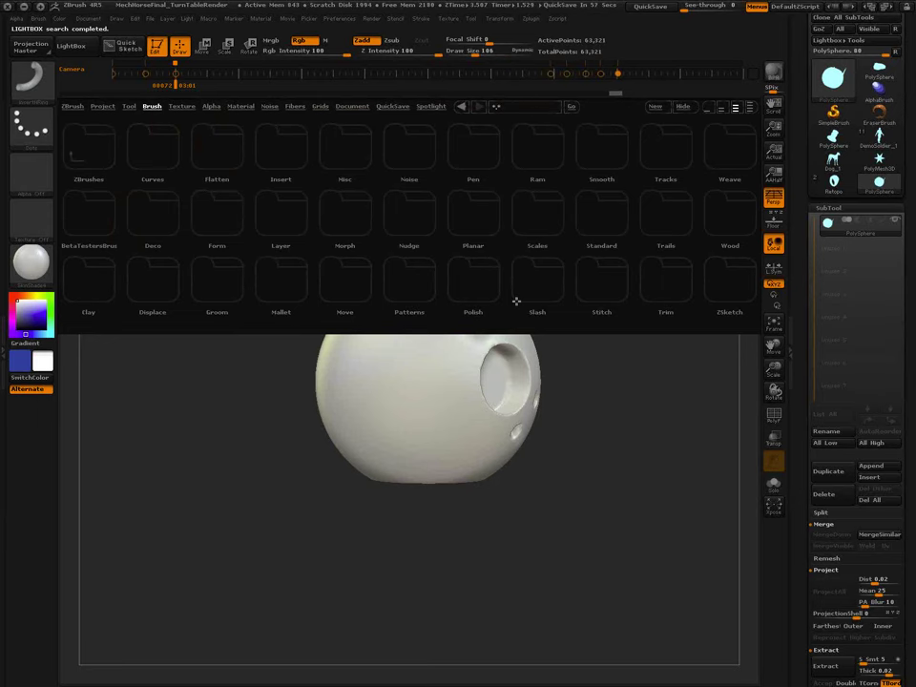
pyautogui.click(551, 211)
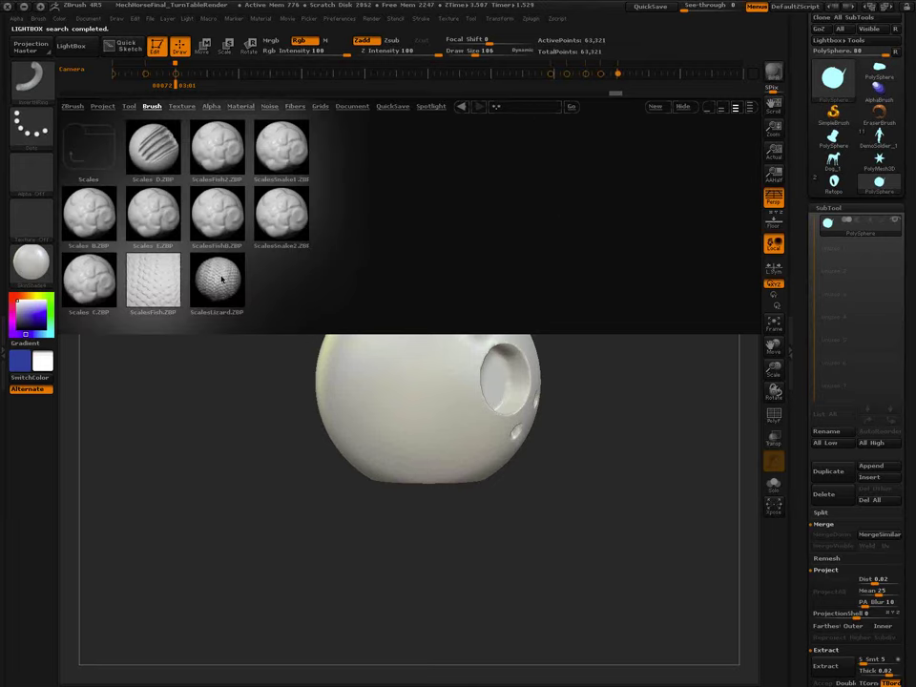
pyautogui.doubleClick(218, 278)
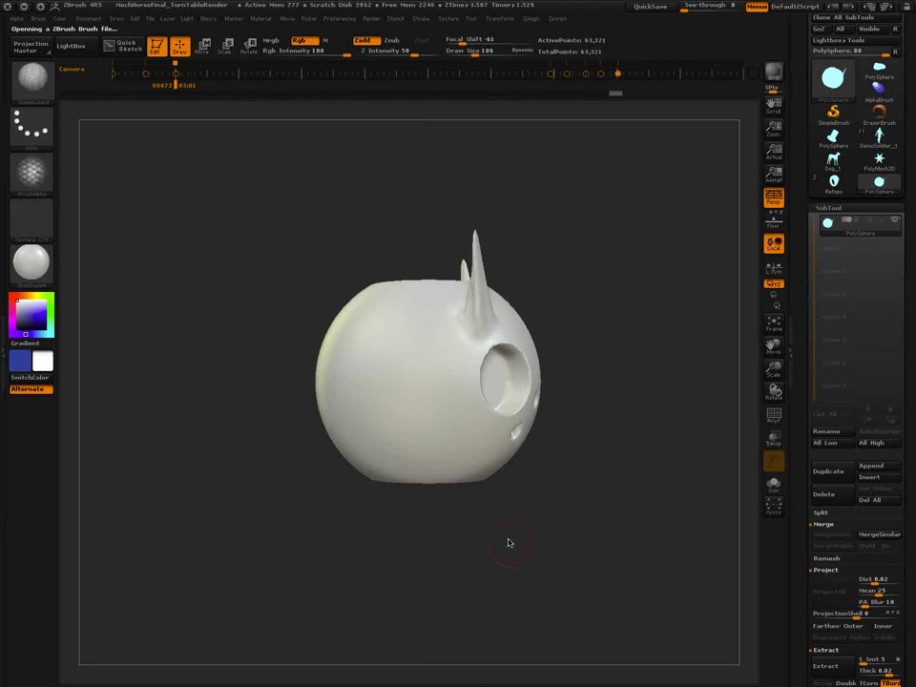
# Try a lizard-scale stroke and undo it, set the draw size to 69, and paint four vertical scale rows down the sphere's side.
pyautogui.moveTo(409, 306); pyautogui.dragTo(443, 516)
pyautogui.hotkey('ctrl', 'z')
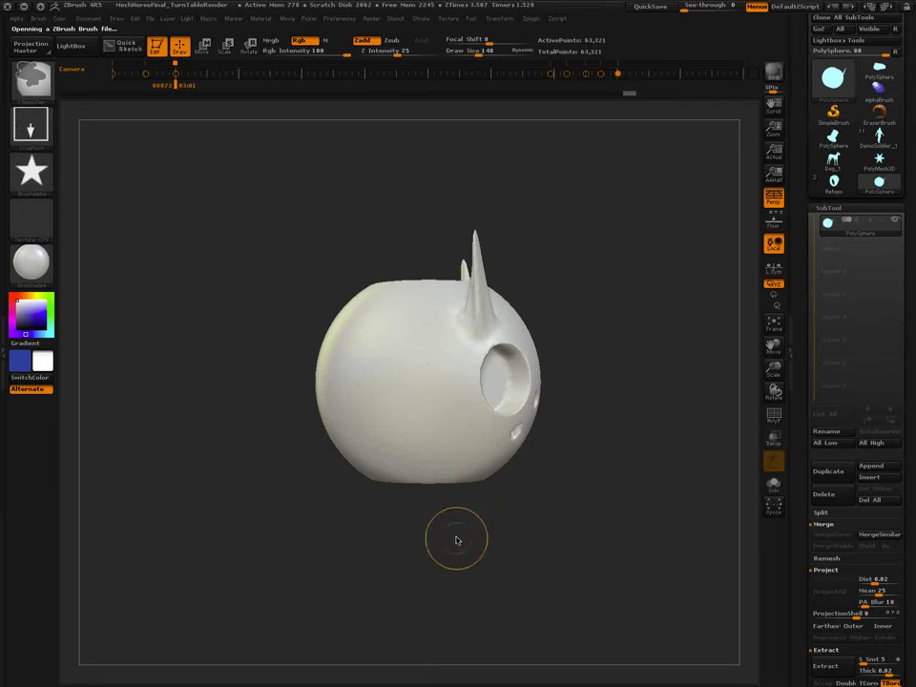
pyautogui.press('s')
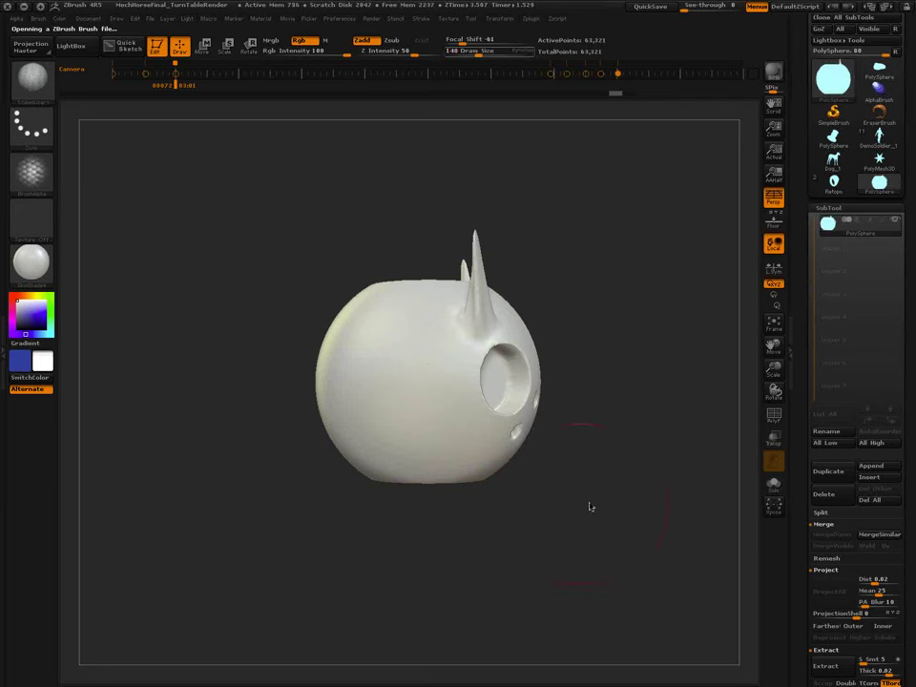
pyautogui.press('s')
pyautogui.moveTo(413, 345)
pyautogui.mouseDown()
pyautogui.moveTo(403, 345)
pyautogui.moveTo(409, 334)
pyautogui.moveTo(421, 497)
pyautogui.mouseUp()
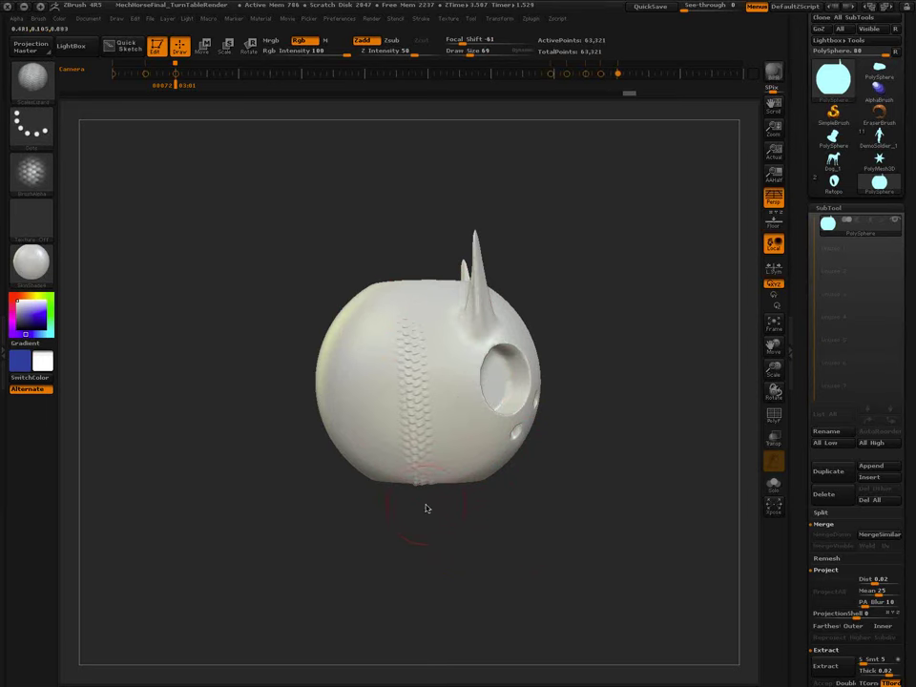
pyautogui.moveTo(431, 313); pyautogui.dragTo(444, 488)
pyautogui.moveTo(392, 325); pyautogui.dragTo(403, 499)
pyautogui.moveTo(458, 313); pyautogui.dragTo(470, 480)
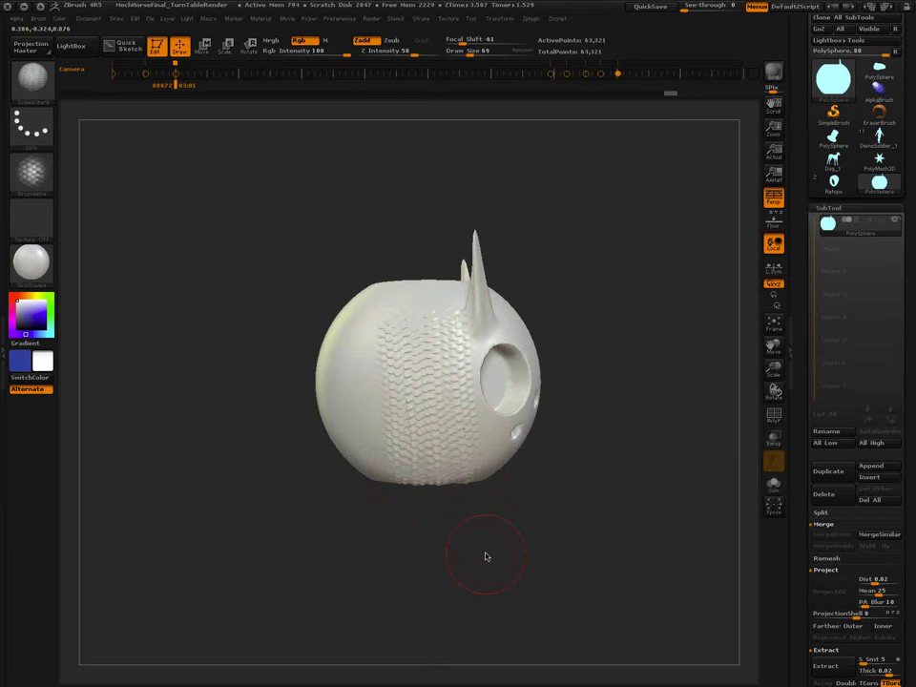
# Extend the scale texture toward the back of the sphere with more vertical strokes beside the painted rows.
pyautogui.moveTo(484, 553)
pyautogui.mouseDown()
pyautogui.moveTo(491, 548)
pyautogui.moveTo(439, 491)
pyautogui.mouseUp()
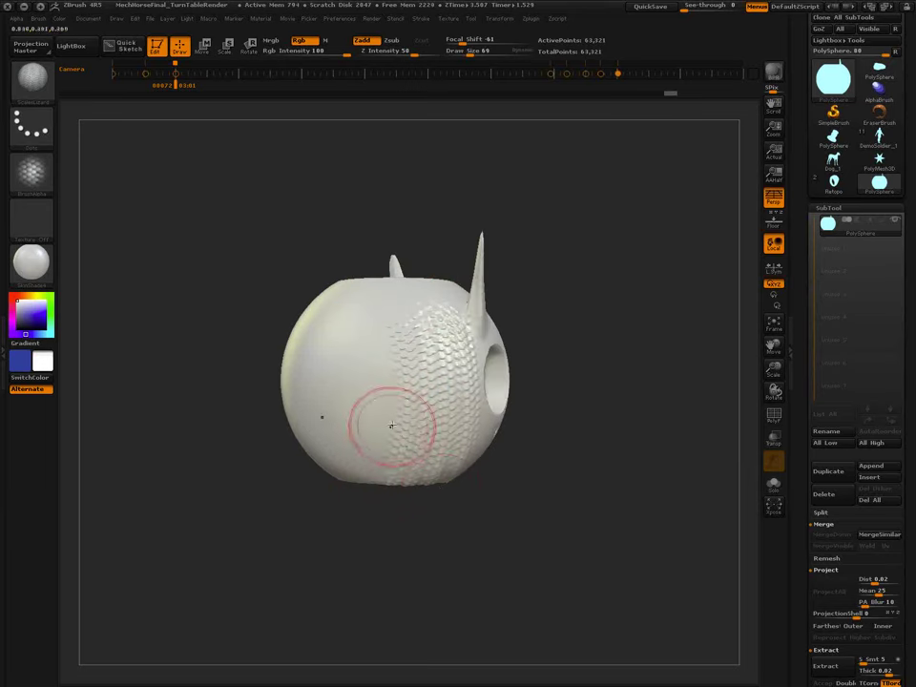
pyautogui.moveTo(378, 419); pyautogui.dragTo(393, 417)
pyautogui.moveTo(393, 418)
pyautogui.keyDown('ctrl'); pyautogui.mouseDown(button='right')
pyautogui.moveTo(403, 294)
pyautogui.moveTo(393, 286)
pyautogui.mouseUp(button='right'); pyautogui.keyUp('ctrl')
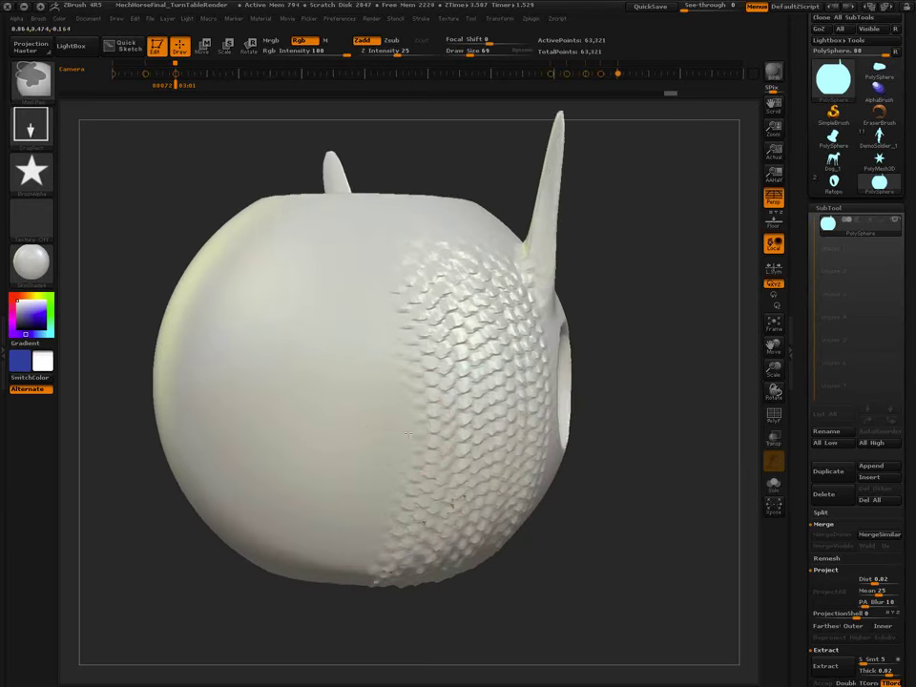
pyautogui.moveTo(387, 261)
pyautogui.mouseDown()
pyautogui.moveTo(407, 385)
pyautogui.moveTo(384, 534)
pyautogui.mouseUp()
pyautogui.moveTo(380, 277); pyautogui.dragTo(374, 590)
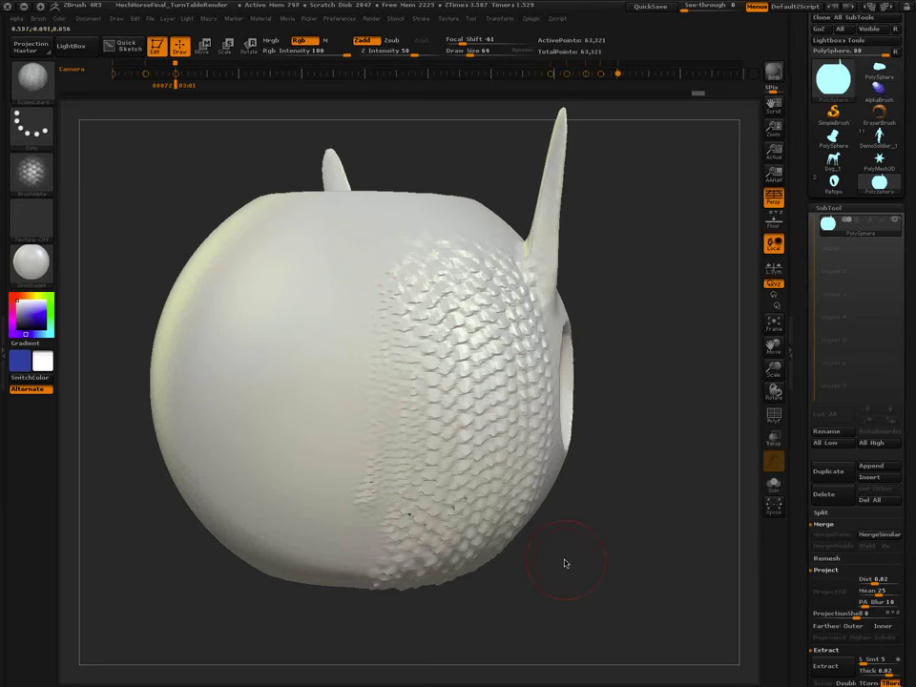
# Undo all the lizard-scale strokes on the sphere.
pyautogui.hotkey('ctrl', 'z')
pyautogui.hotkey('ctrl', 'z')
pyautogui.hotkey('ctrl', 'z')
pyautogui.hotkey('ctrl', 'z')
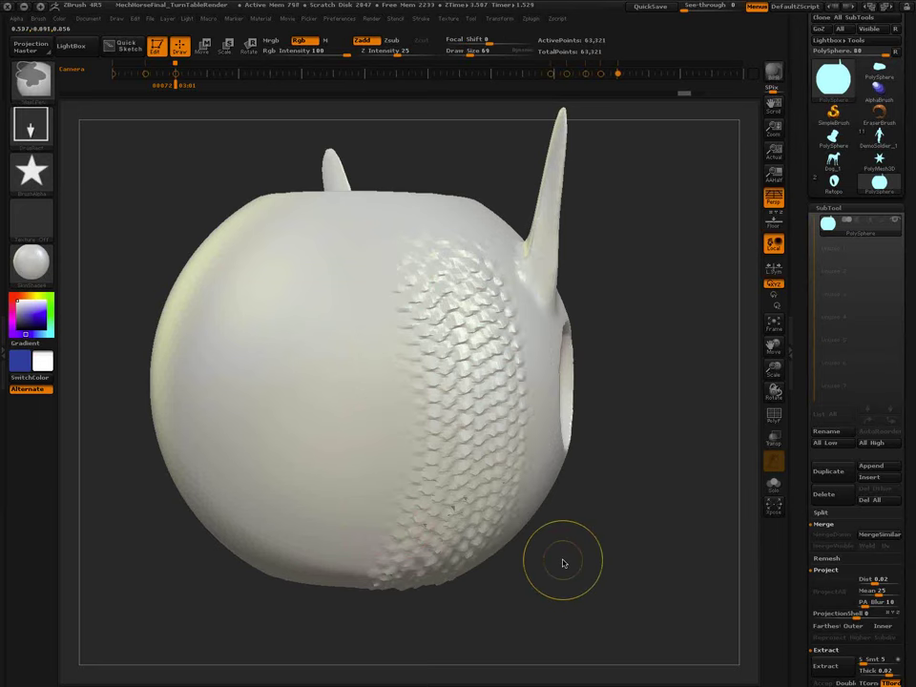
pyautogui.hotkey('ctrl', 'z')
pyautogui.press('shift')
pyautogui.keyDown('ctrl'); pyautogui.moveTo(539, 555); pyautogui.dragTo(503, 528, button='right'); pyautogui.keyUp('ctrl')
pyautogui.moveTo(571, 521); pyautogui.dragTo(527, 512, button='right')
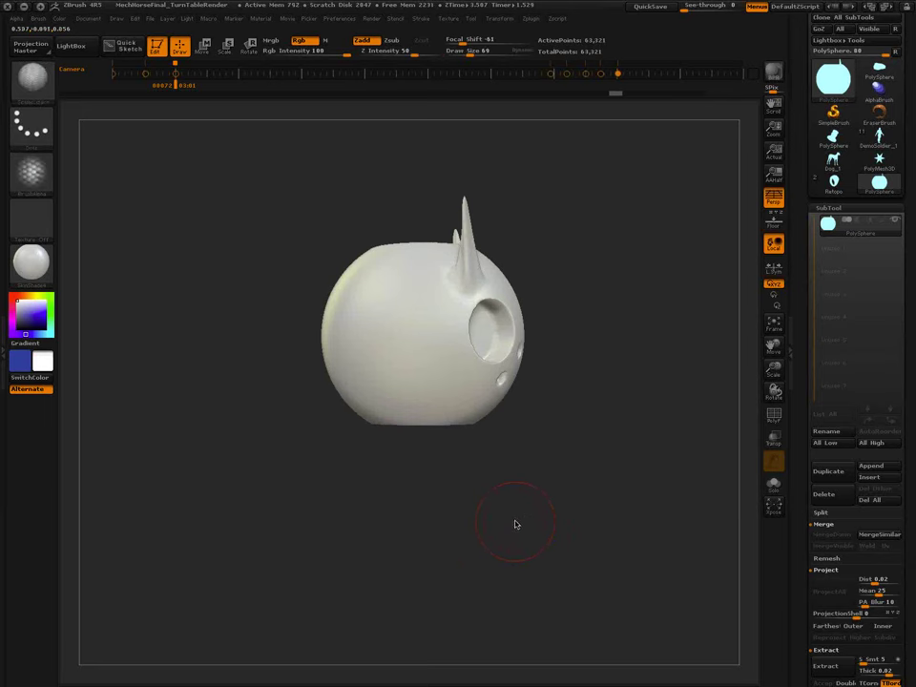
# Set the draw size to 135 and paint vertical bands of lizard scales down the sphere's side behind the eye hole.
pyautogui.press('s')
pyautogui.click(565, 523)
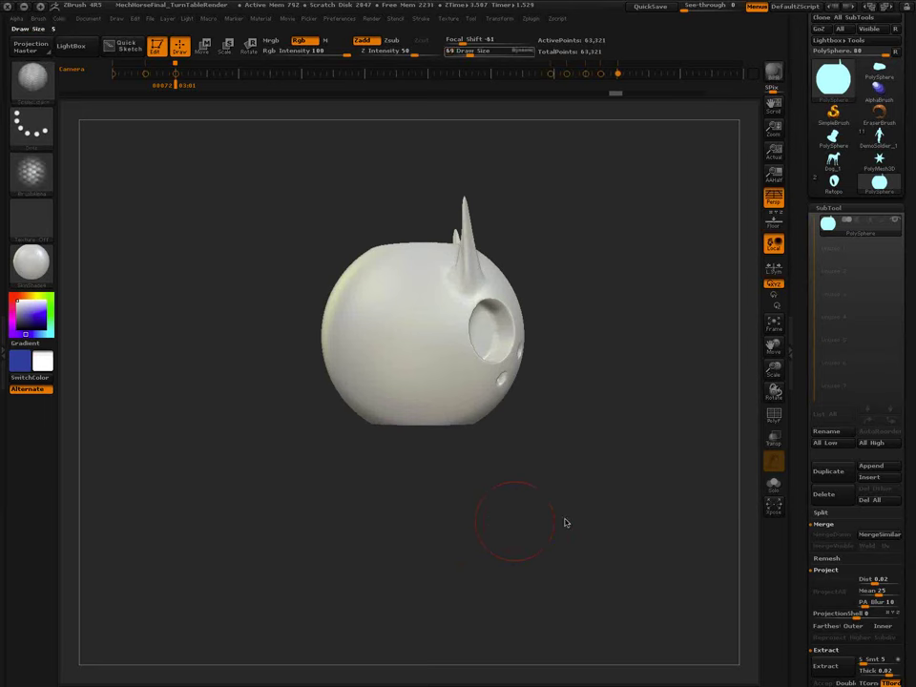
pyautogui.press('s')
pyautogui.moveTo(509, 497); pyautogui.dragTo(517, 495)
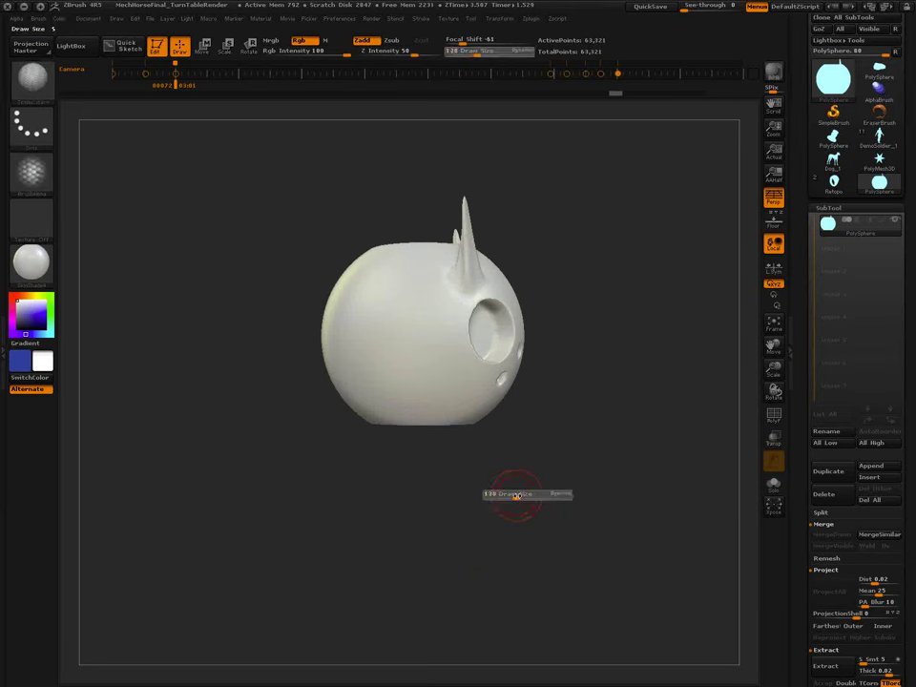
pyautogui.moveTo(436, 277)
pyautogui.mouseDown()
pyautogui.moveTo(424, 401)
pyautogui.moveTo(418, 365)
pyautogui.moveTo(417, 401)
pyautogui.mouseUp()
pyautogui.keyDown('ctrl'); pyautogui.moveTo(412, 423); pyautogui.dragTo(470, 417, button='right'); pyautogui.keyUp('ctrl')
pyautogui.moveTo(405, 198)
pyautogui.mouseDown()
pyautogui.moveTo(410, 389)
pyautogui.moveTo(399, 490)
pyautogui.mouseUp()
pyautogui.moveTo(500, 164); pyautogui.dragTo(496, 505)
pyautogui.moveTo(584, 479)
pyautogui.keyDown('ctrl'); pyautogui.mouseDown(button='right')
pyautogui.moveTo(510, 408)
pyautogui.moveTo(515, 426)
pyautogui.mouseUp(button='right'); pyautogui.keyUp('ctrl')
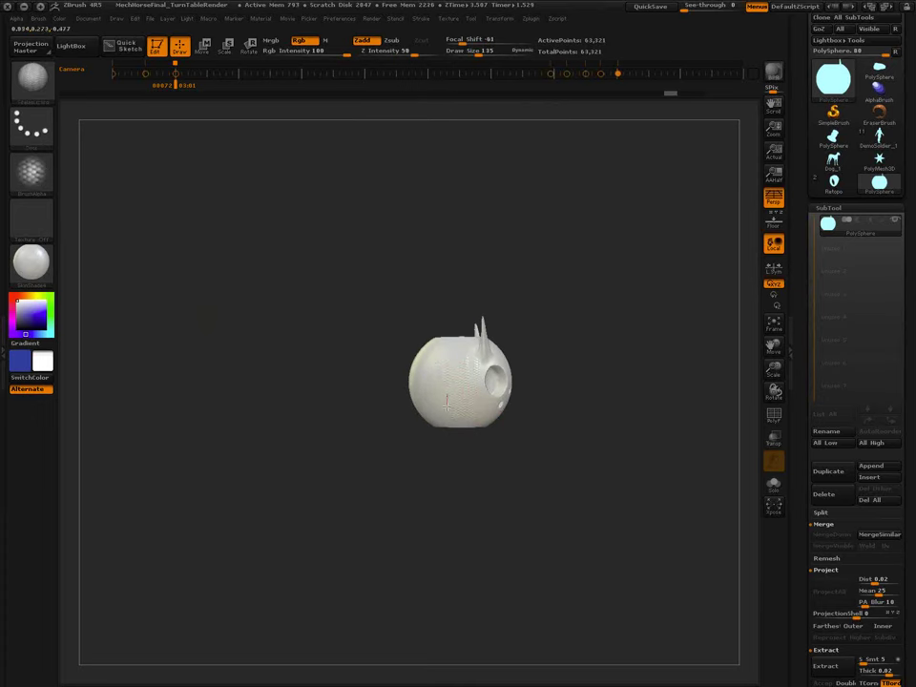
pyautogui.moveTo(517, 472); pyautogui.dragTo(506, 493)
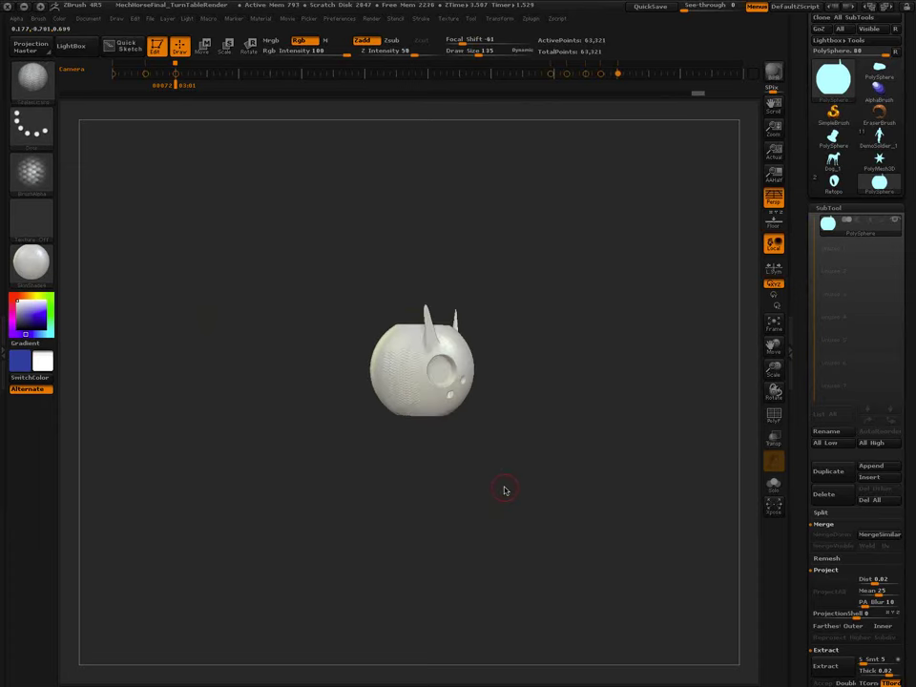
# Select the IMM Train brush and choose its flanged pipe mesh for insertion.
pyautogui.press('b')
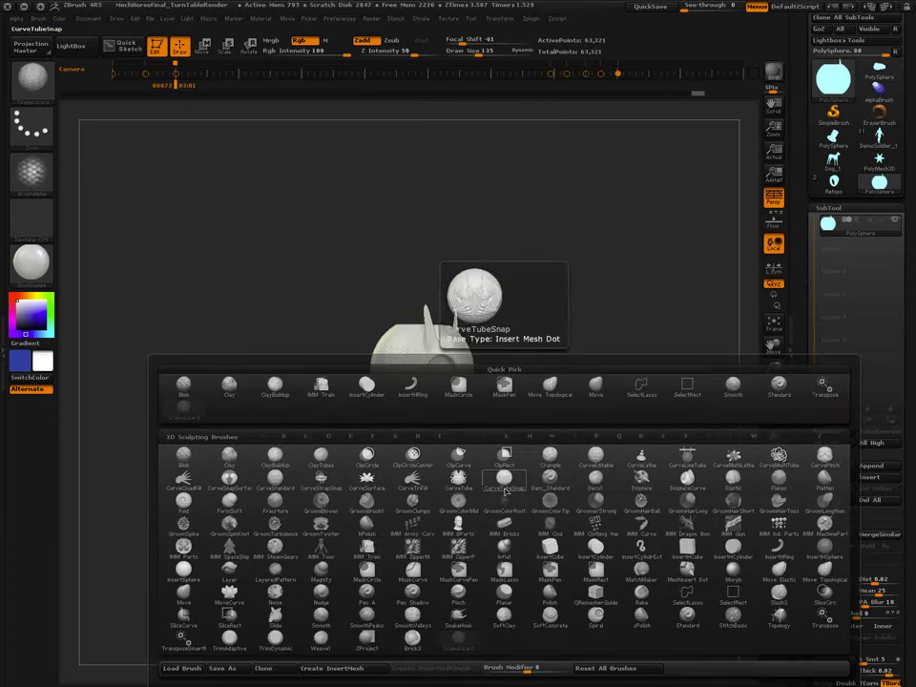
pyautogui.click(373, 553)
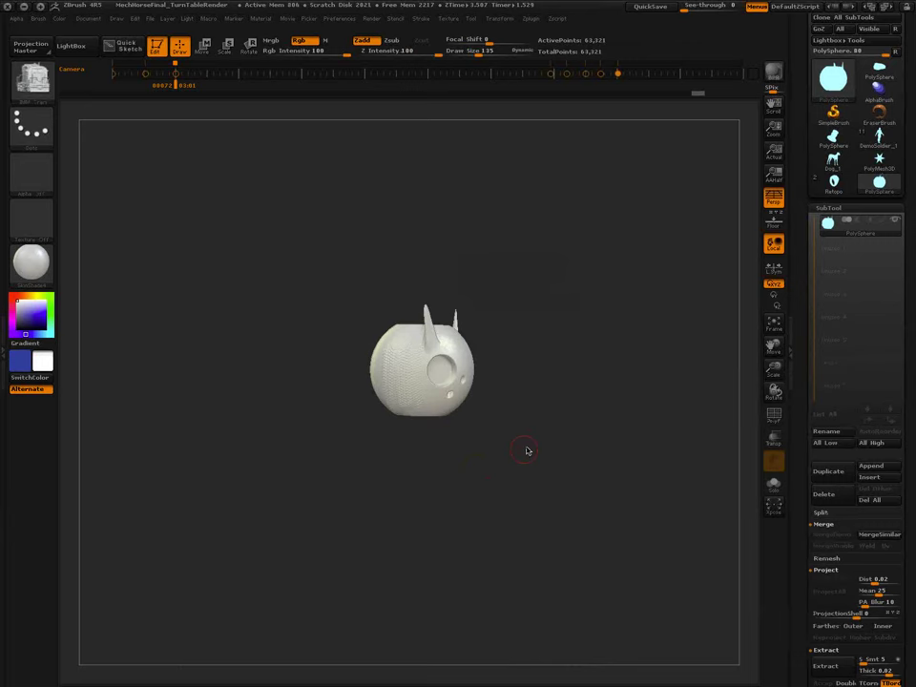
pyautogui.press('m')
pyautogui.click(370, 549)
# Try inserting two mirrored pairs of flanged pipes toward the back of the sphere and undo both insertions.
pyautogui.moveTo(456, 481); pyautogui.dragTo(480, 459)
pyautogui.moveTo(377, 357); pyautogui.dragTo(386, 365)
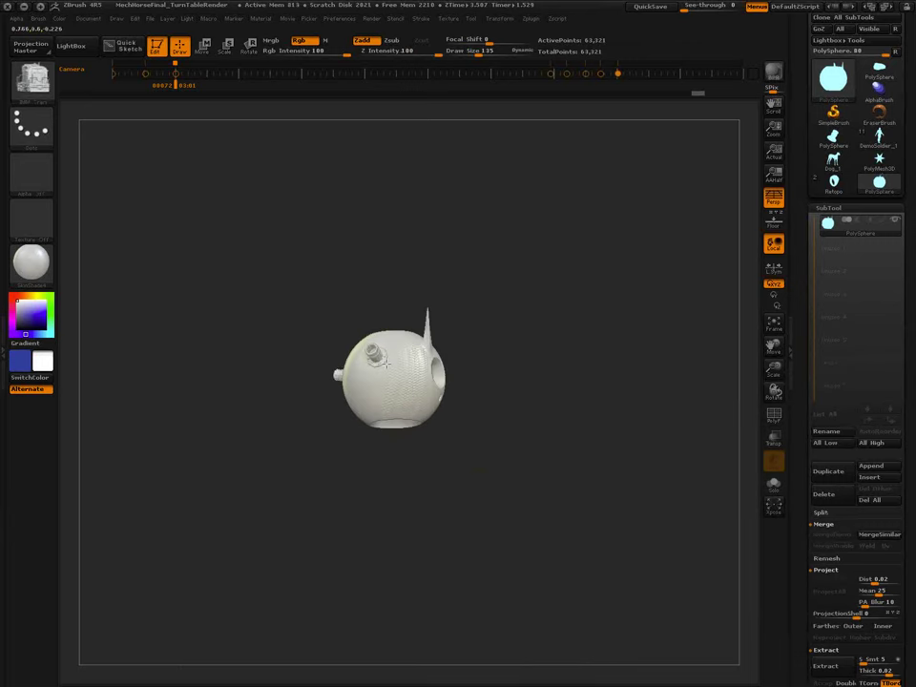
pyautogui.moveTo(448, 460); pyautogui.dragTo(521, 453)
pyautogui.keyDown('ctrl'); pyautogui.moveTo(490, 451); pyautogui.dragTo(520, 540, button='right'); pyautogui.keyUp('ctrl')
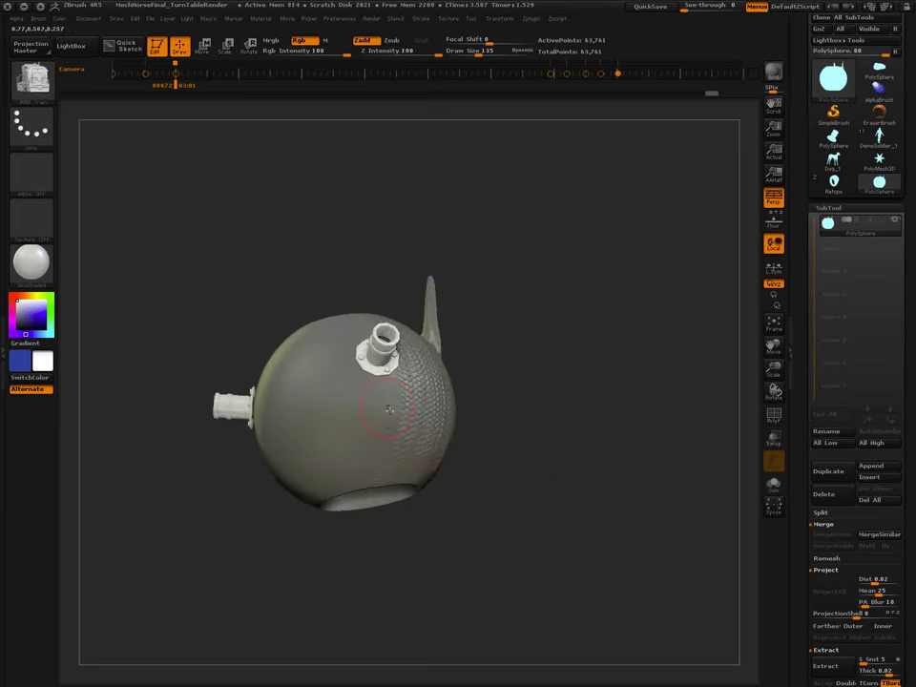
pyautogui.moveTo(391, 408); pyautogui.dragTo(424, 442)
pyautogui.moveTo(560, 502); pyautogui.dragTo(563, 500)
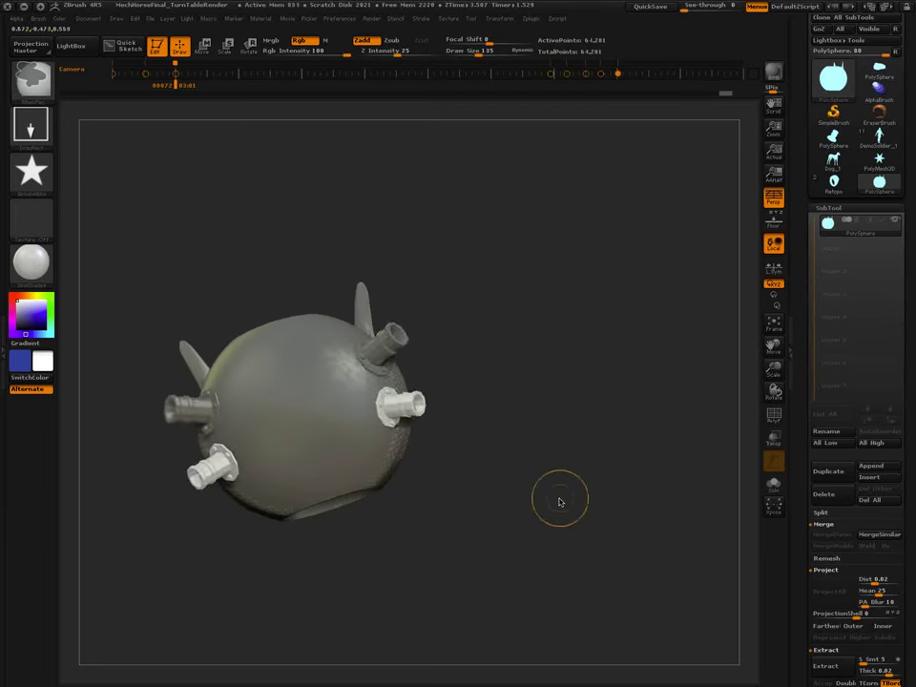
pyautogui.hotkey('ctrl', 'z')
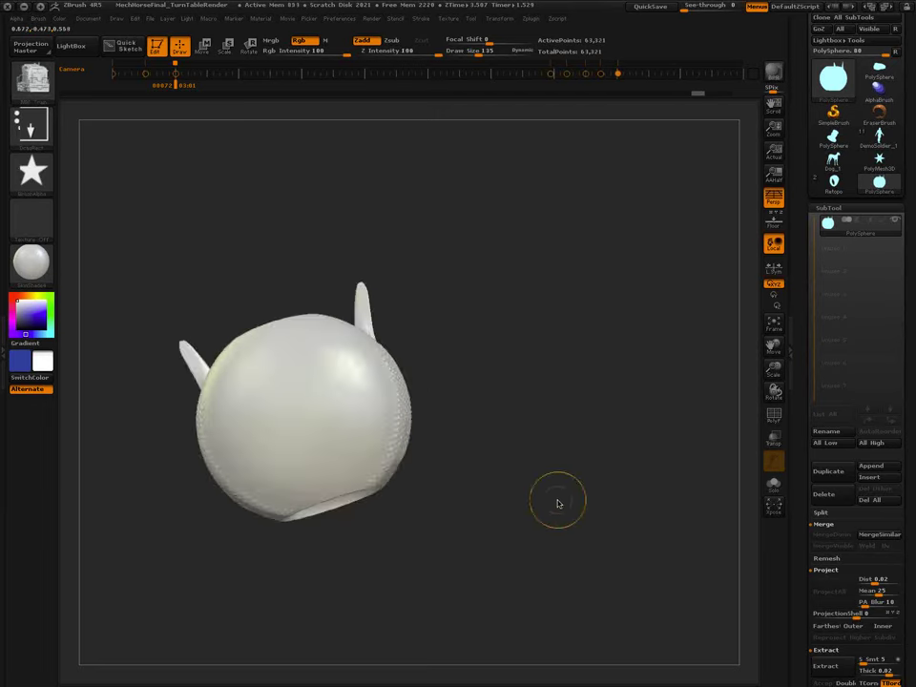
# Insert a mirrored flanged pipe on the sphere's side, then set the draw size to 43 and insert a tiny one below it.
pyautogui.moveTo(558, 497); pyautogui.dragTo(478, 476)
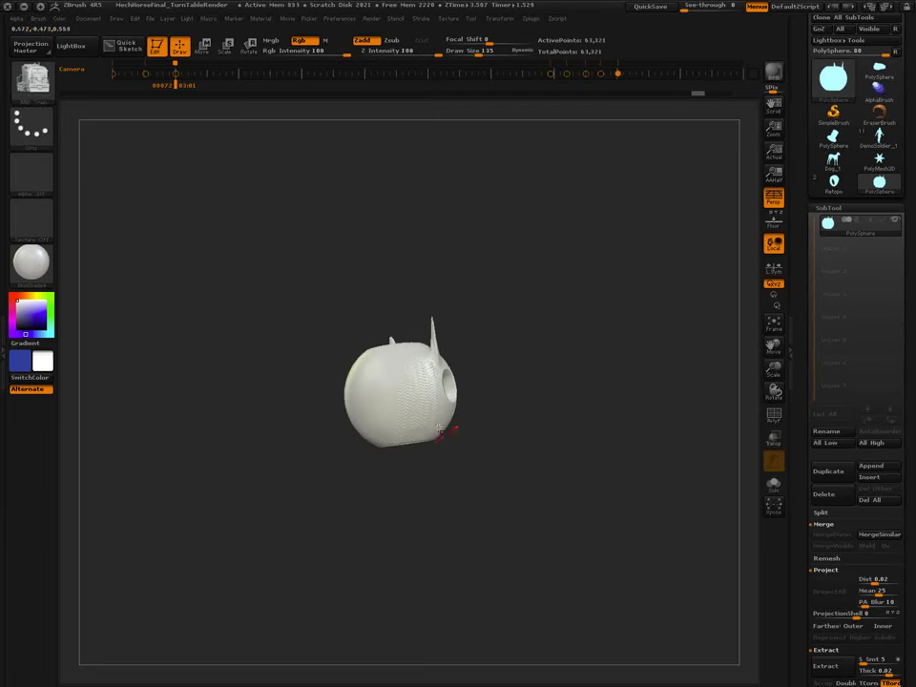
pyautogui.moveTo(389, 382); pyautogui.dragTo(394, 385)
pyautogui.moveTo(395, 367); pyautogui.dragTo(414, 376)
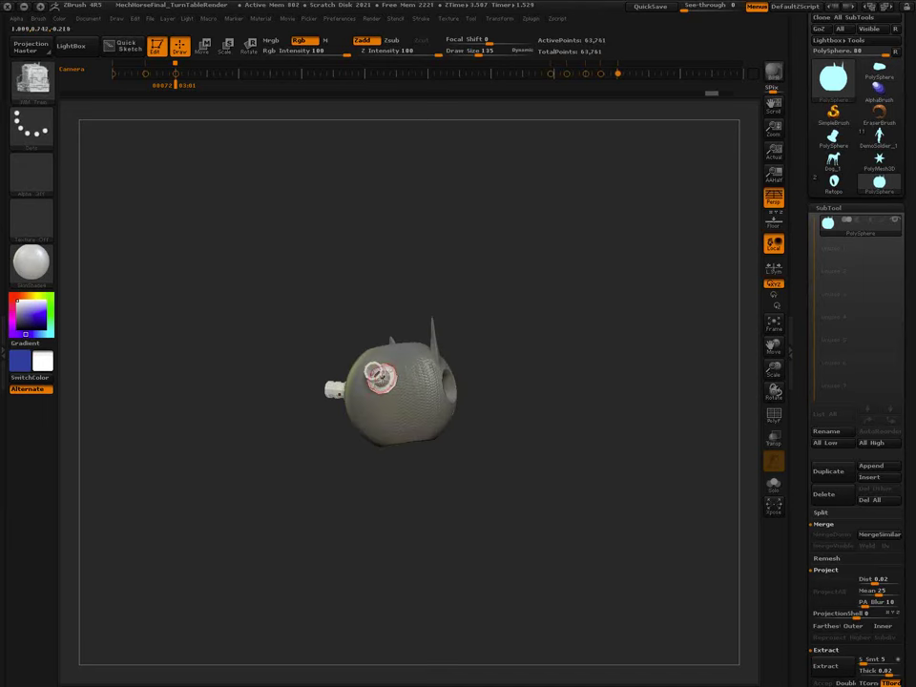
pyautogui.press('s')
pyautogui.moveTo(456, 491); pyautogui.dragTo(444, 492)
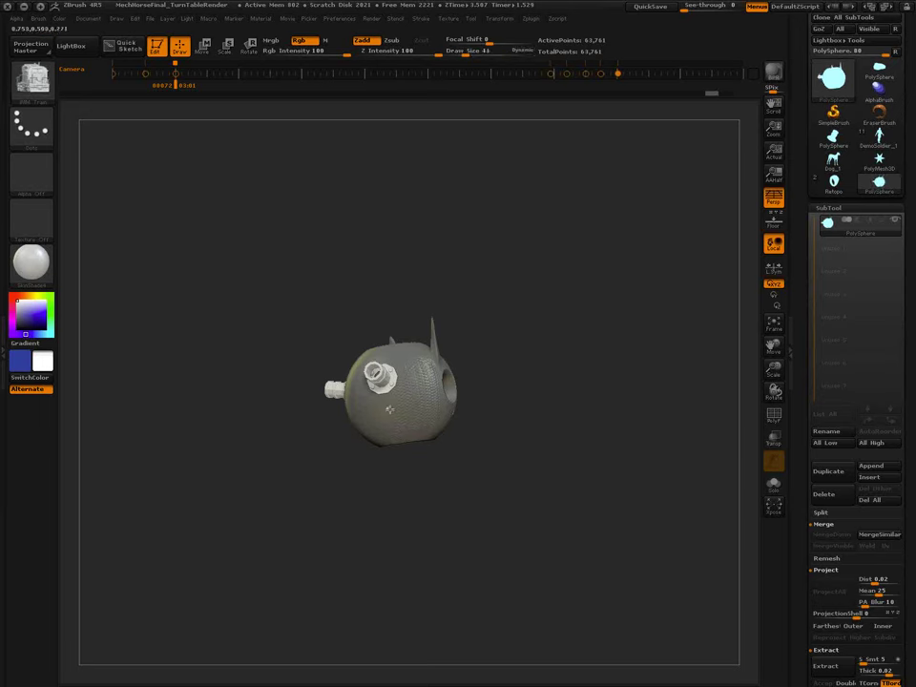
pyautogui.moveTo(402, 416); pyautogui.dragTo(395, 414)
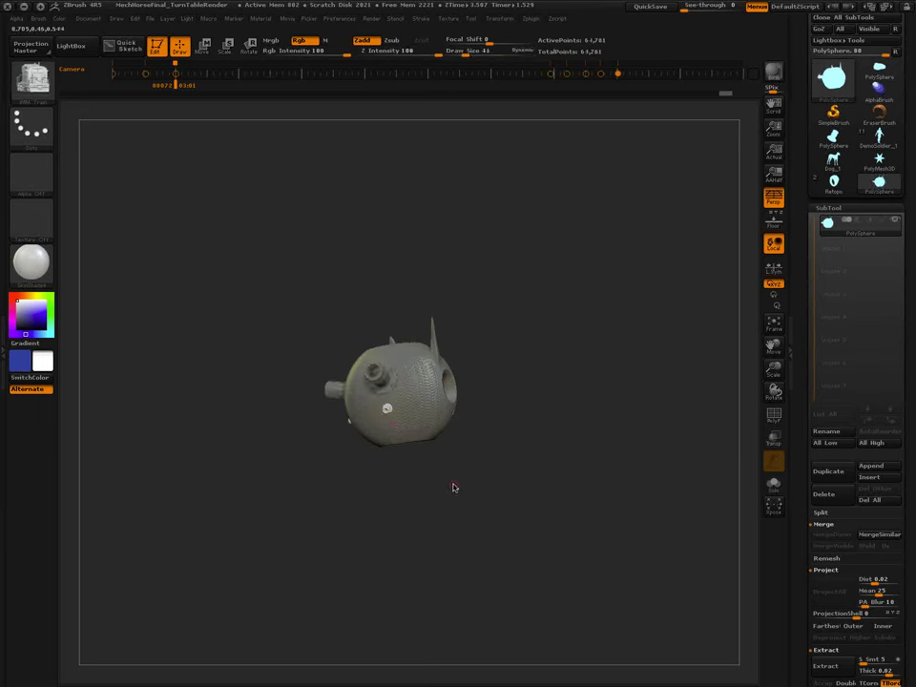
# Insert a much larger flanged pipe over the scaled area and a small one beside it on the sphere's side.
pyautogui.press('s')
pyautogui.press('s')
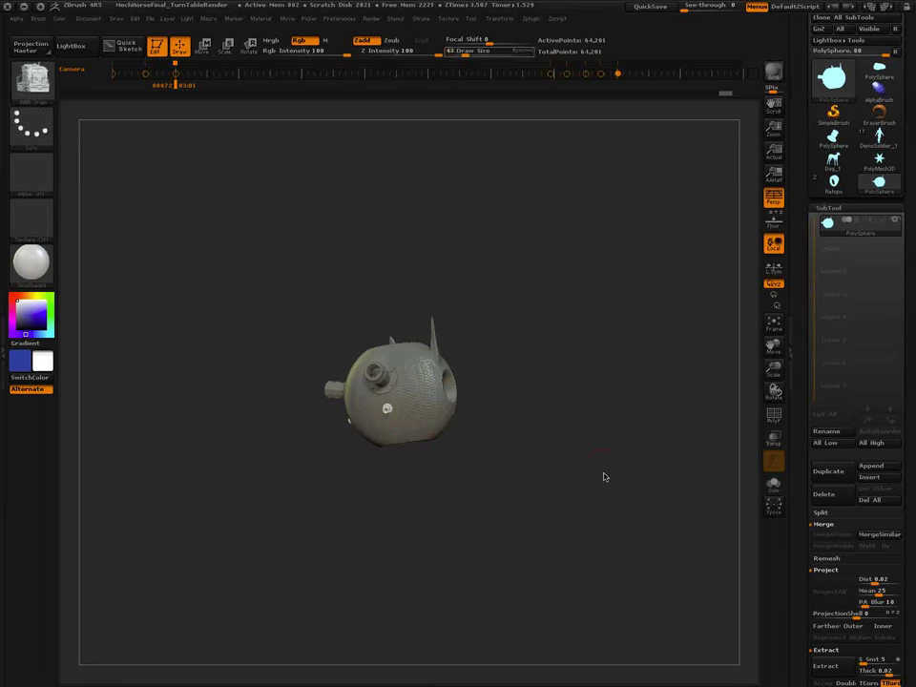
pyautogui.hotkey('ctrl', 'shift', 'z')
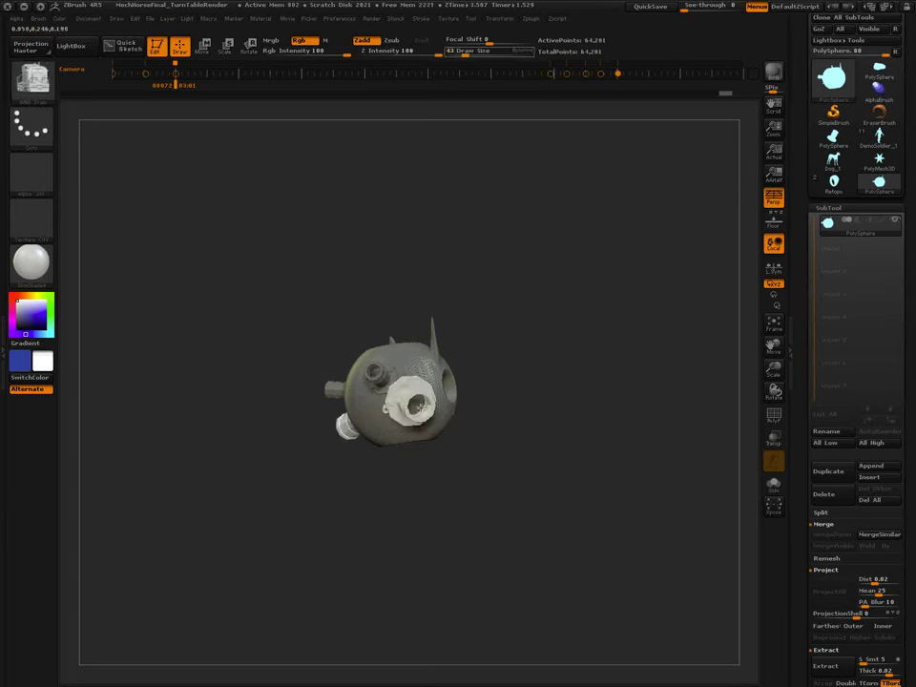
pyautogui.moveTo(424, 407); pyautogui.dragTo(429, 412)
pyautogui.moveTo(404, 443)
pyautogui.keyDown('ctrl'); pyautogui.mouseDown(button='right')
pyautogui.moveTo(443, 514)
pyautogui.moveTo(464, 500)
pyautogui.mouseUp(button='right'); pyautogui.keyUp('ctrl')
pyautogui.moveTo(385, 375); pyautogui.dragTo(417, 402)
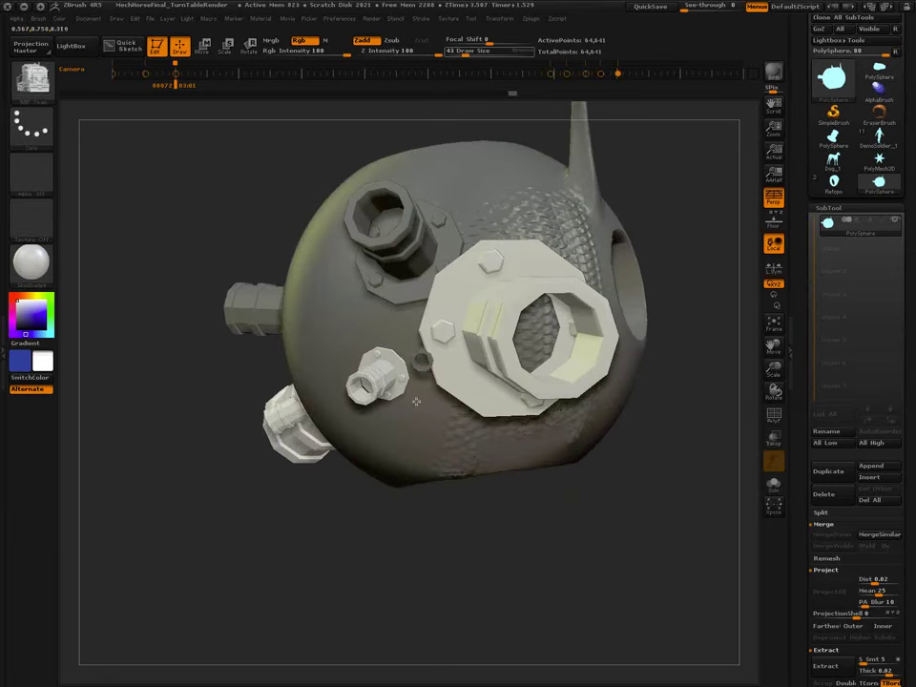
# Undo all the flanged pipe insertions, keeping the painted scales on the sphere.
pyautogui.hotkey('ctrl', 'z')
pyautogui.hotkey('ctrl', 'z')
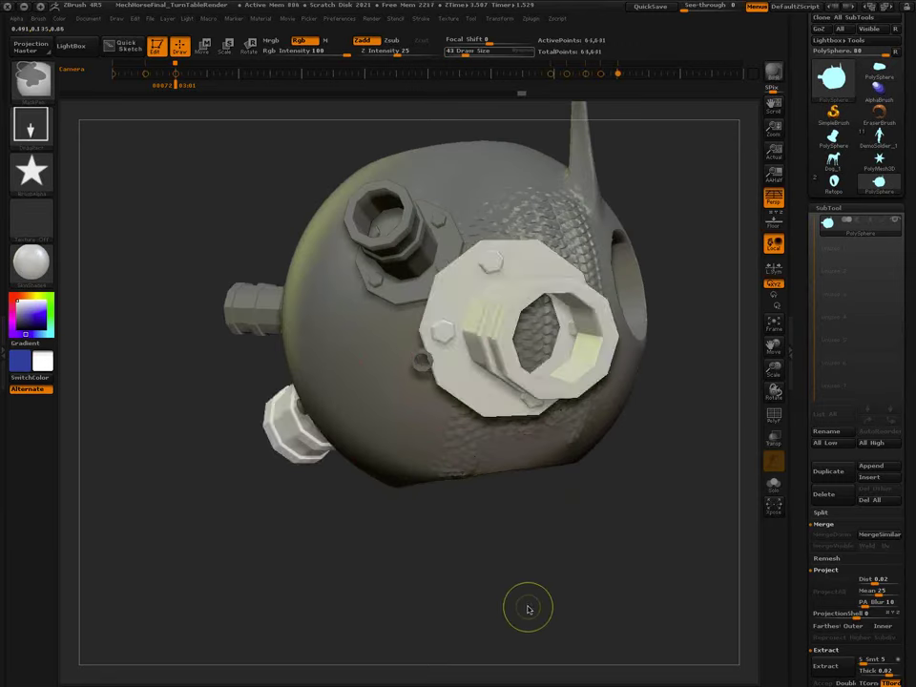
pyautogui.hotkey('ctrl', 'z')
pyautogui.hotkey('ctrl', 'z')
pyautogui.hotkey('ctrl', 'z')
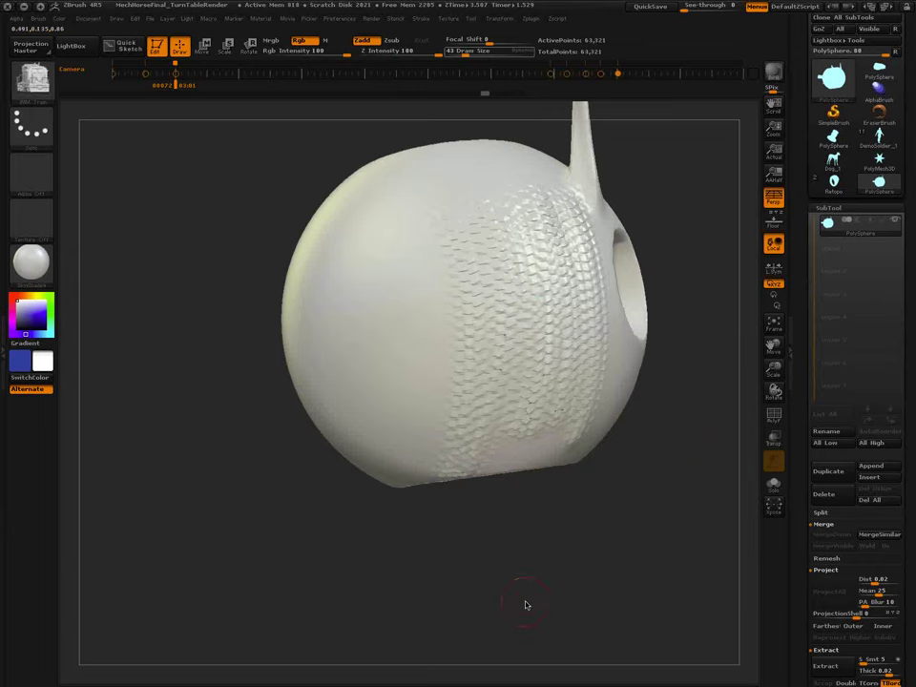
# Insert four mirrored pairs of small flanged pipes across the sphere's back and side at a draw size of 43.
pyautogui.moveTo(526, 540); pyautogui.dragTo(589, 613)
pyautogui.press('s')
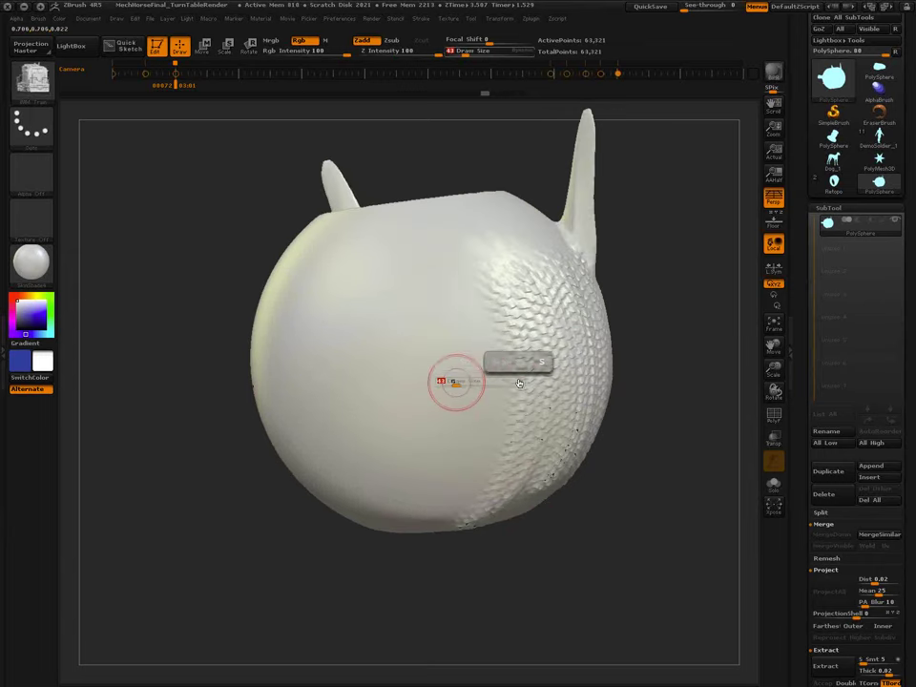
pyautogui.moveTo(438, 353); pyautogui.dragTo(468, 393)
pyautogui.moveTo(445, 425)
pyautogui.mouseDown(button='right')
pyautogui.moveTo(420, 420)
pyautogui.moveTo(430, 485)
pyautogui.moveTo(424, 408)
pyautogui.mouseUp(button='right')
pyautogui.moveTo(370, 317); pyautogui.dragTo(455, 415)
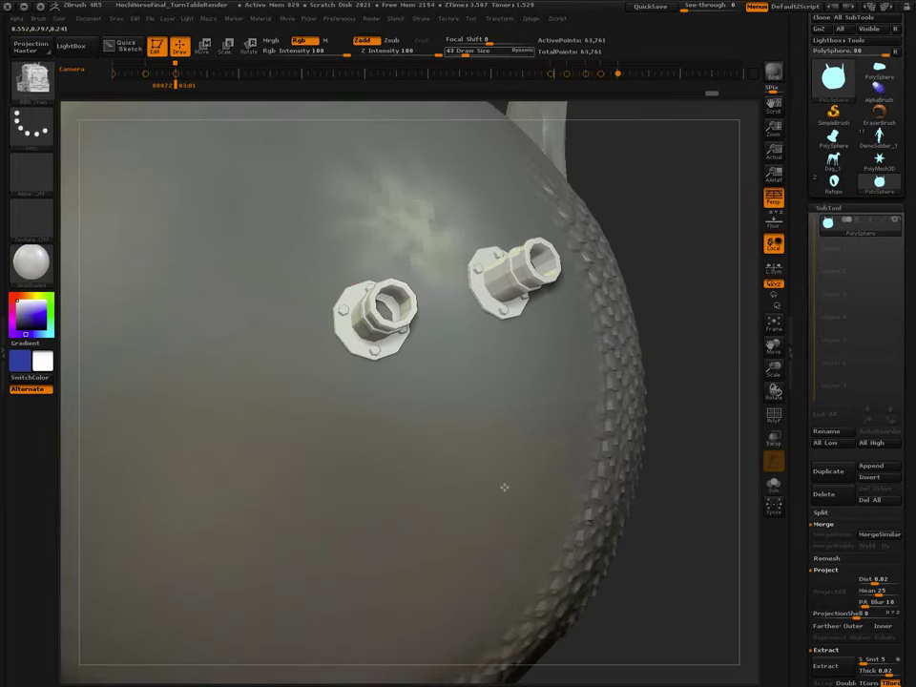
pyautogui.moveTo(503, 486); pyautogui.dragTo(558, 527)
pyautogui.keyDown('ctrl'); pyautogui.moveTo(616, 560); pyautogui.dragTo(521, 531, button='right'); pyautogui.keyUp('ctrl')
pyautogui.moveTo(520, 531); pyautogui.dragTo(501, 378)
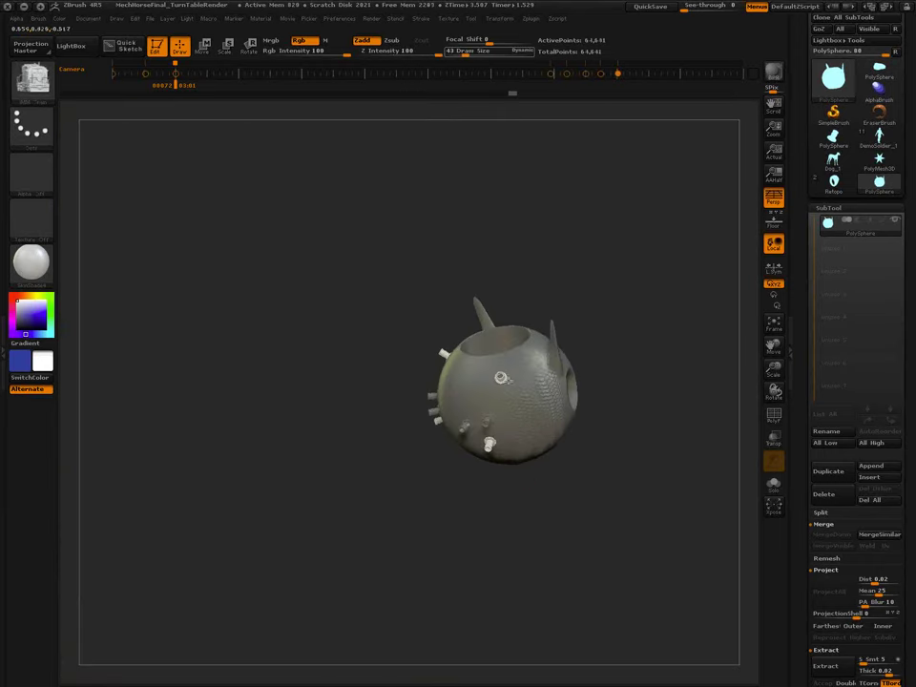
# Insert more mirrored pairs of small flanged pipes around the sphere at a draw size of 43.
pyautogui.moveTo(568, 507); pyautogui.dragTo(583, 472)
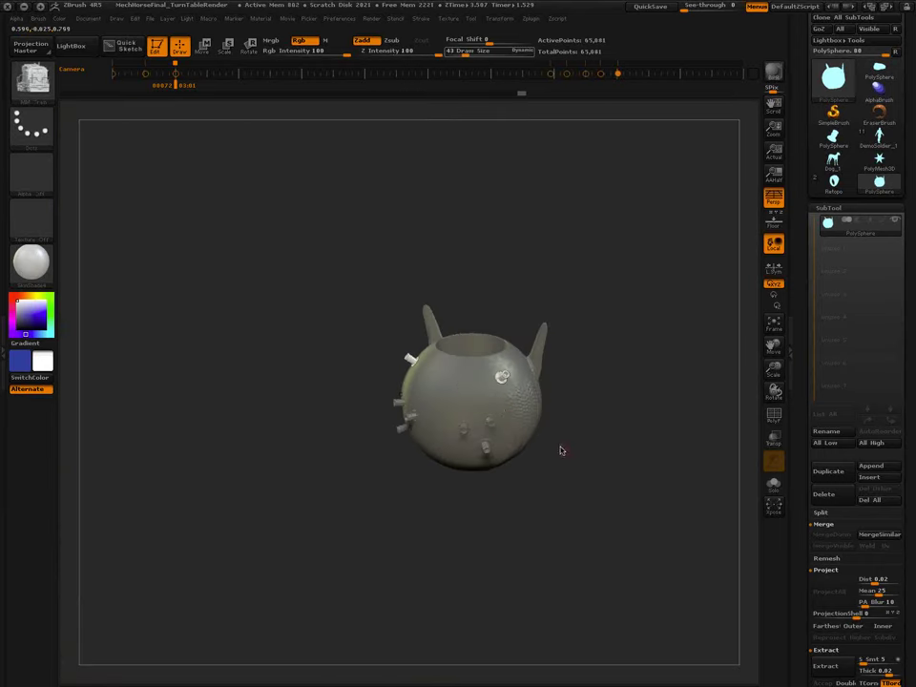
pyautogui.moveTo(520, 515)
pyautogui.mouseDown()
pyautogui.moveTo(536, 544)
pyautogui.moveTo(573, 546)
pyautogui.moveTo(571, 468)
pyautogui.moveTo(527, 517)
pyautogui.mouseUp()
pyautogui.keyDown('alt'); pyautogui.moveTo(551, 473); pyautogui.dragTo(497, 491); pyautogui.keyUp('alt')
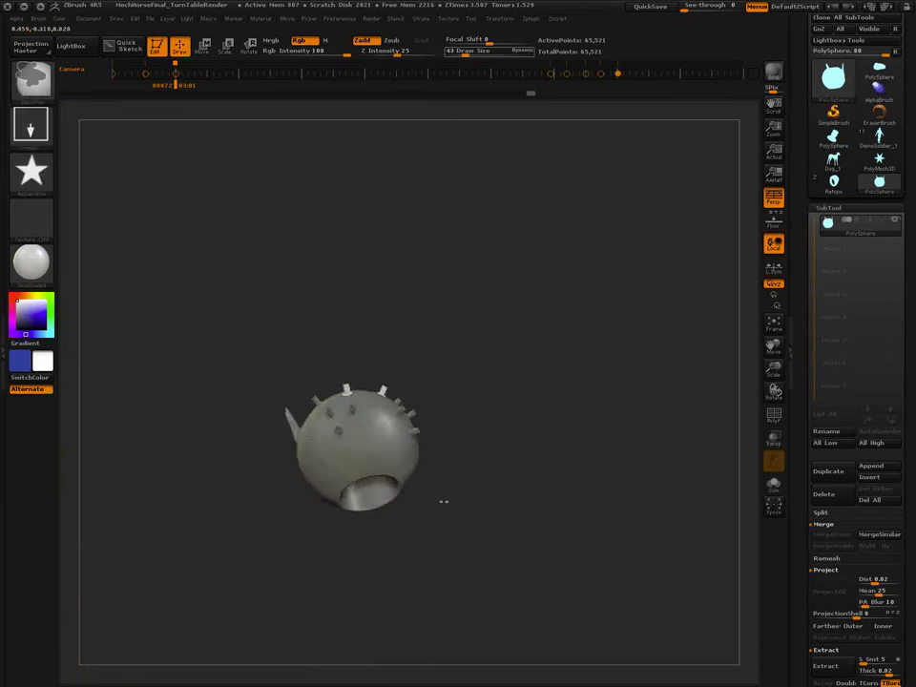
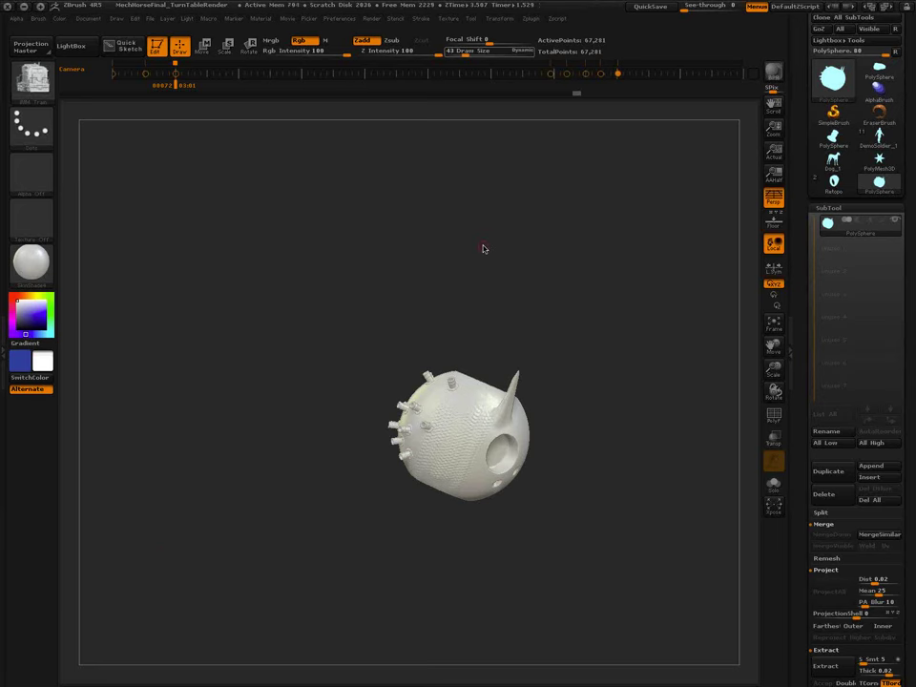
# Choose the Chain with Base mesh of the IMM Curve brush, enlarge the draw size and draw a hanging loop from the sphere's side.
pyautogui.press('b')
pyautogui.press('i')
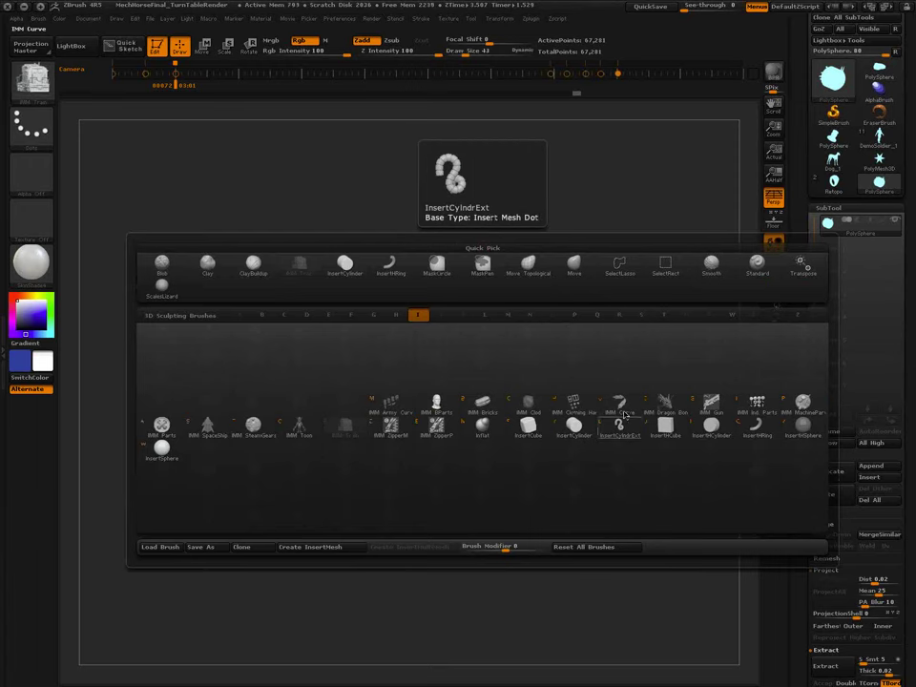
pyautogui.press('u')
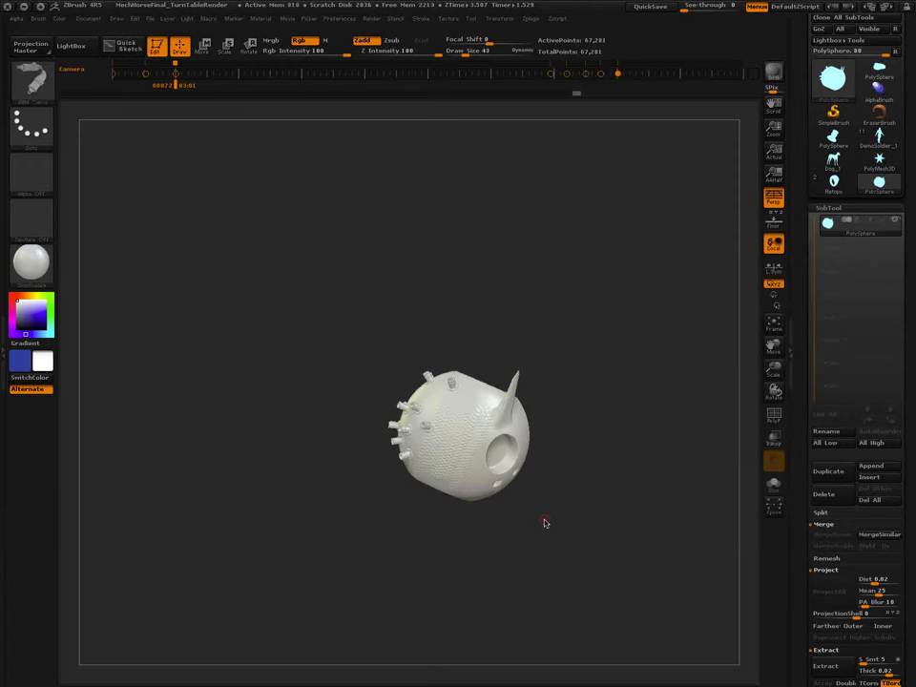
pyautogui.press('m')
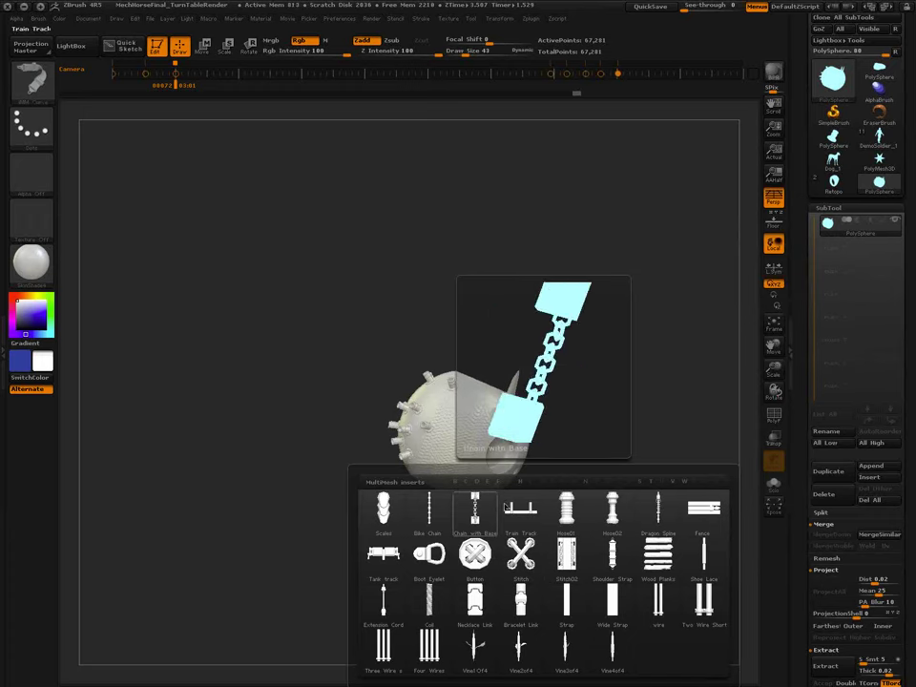
pyautogui.click(475, 508)
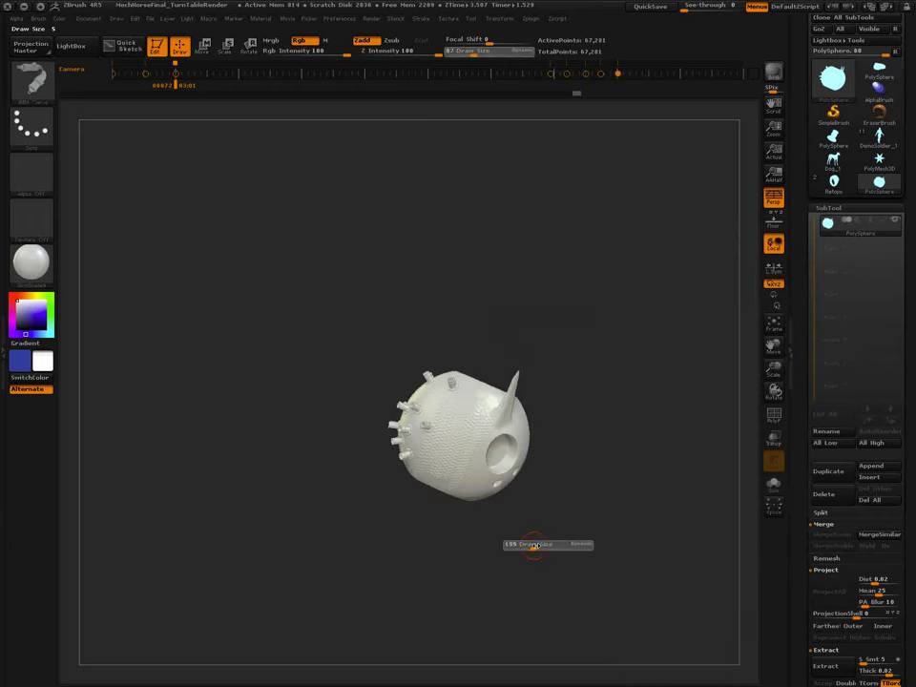
pyautogui.moveTo(445, 443); pyautogui.dragTo(532, 580)
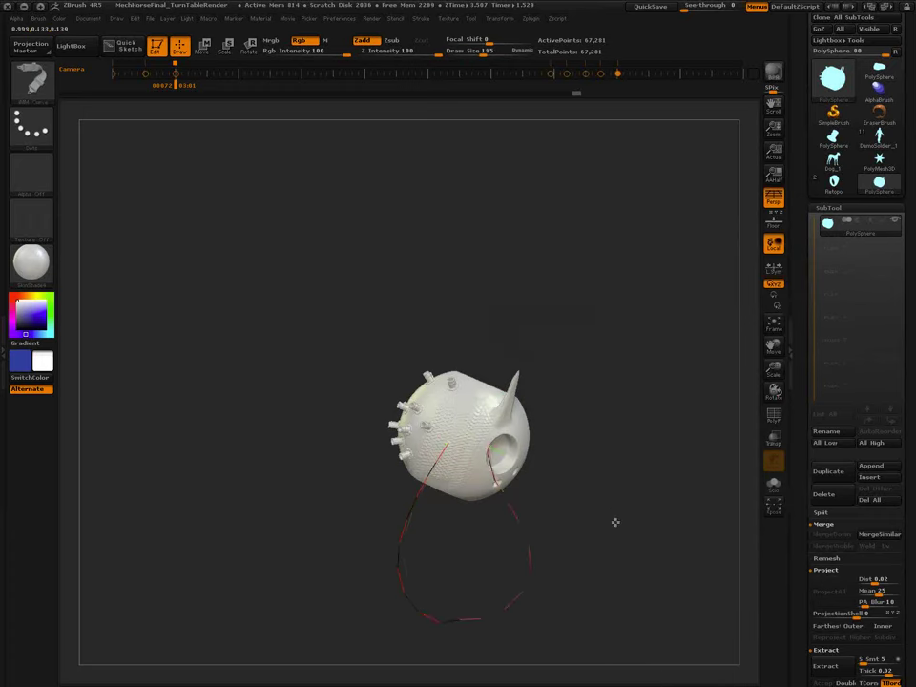
# Switch the mesh along the curve to Stitch02 and then Button, and pull the curve into a much wider loop around the sphere.
pyautogui.press('m')
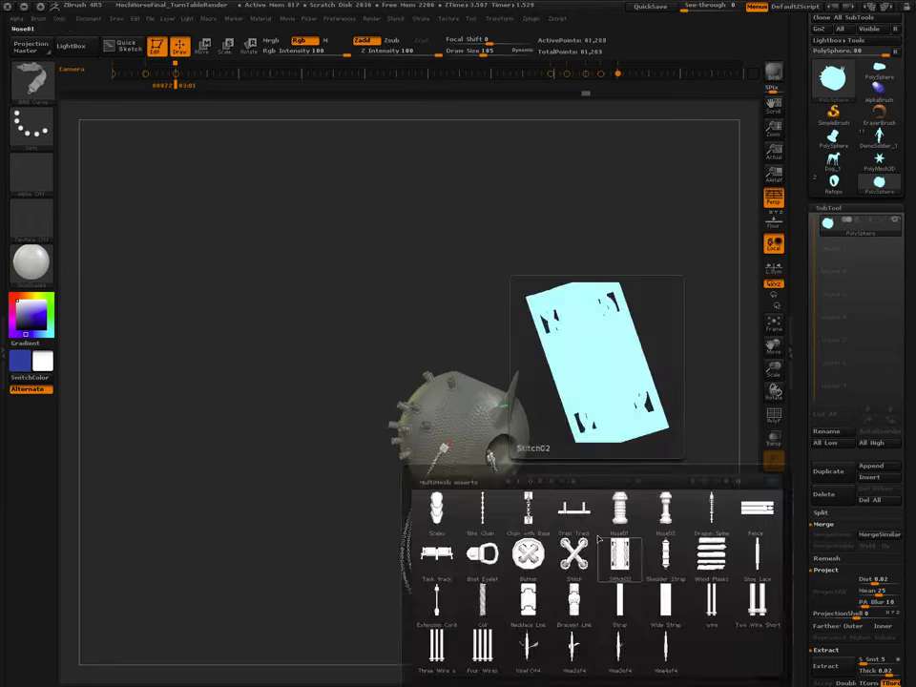
pyautogui.click(598, 544)
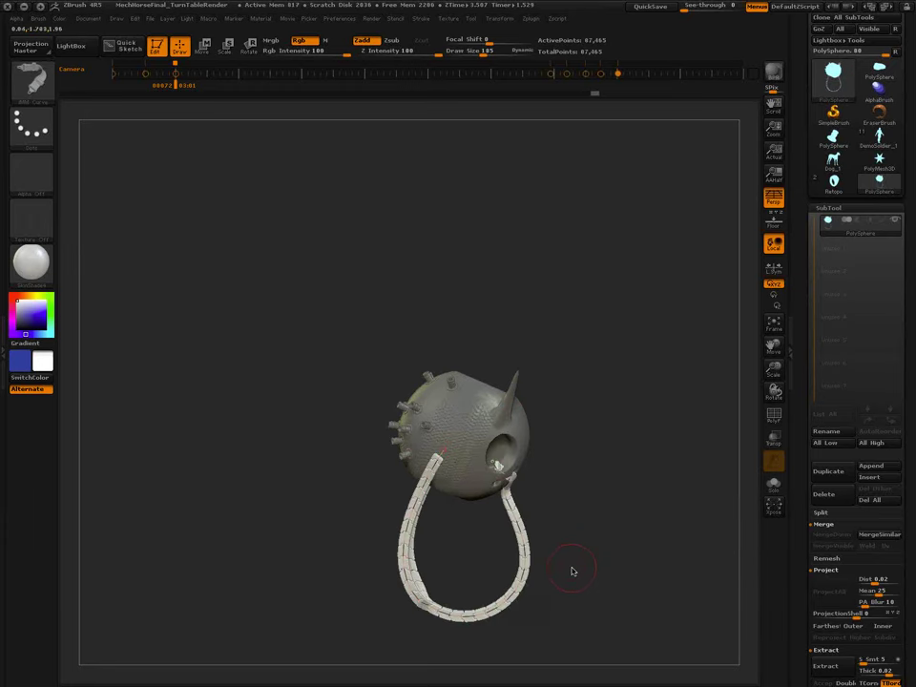
pyautogui.press('m')
pyautogui.click(685, 552)
pyautogui.click(491, 608)
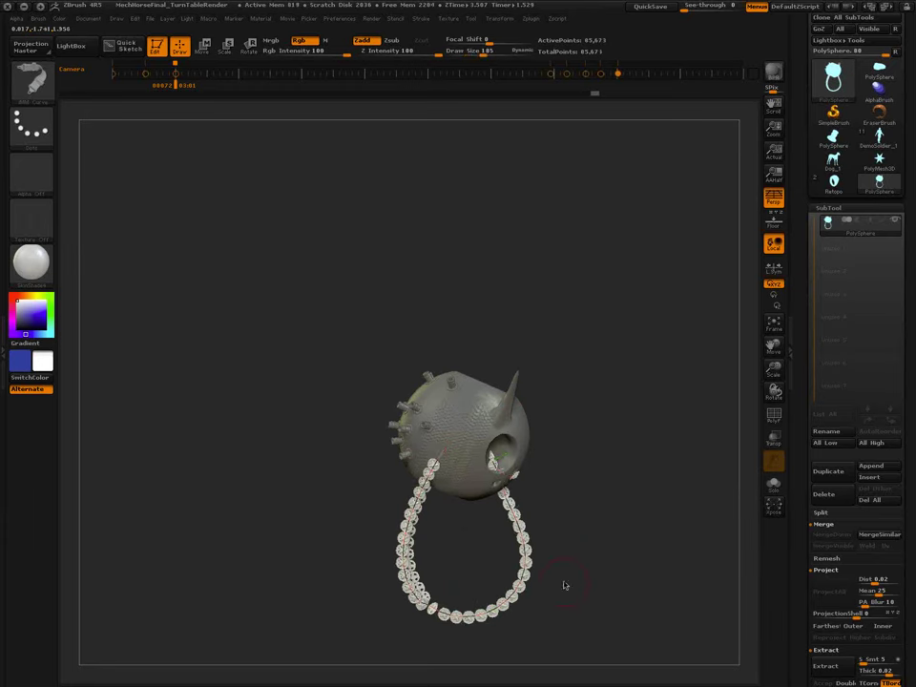
pyautogui.moveTo(443, 452)
pyautogui.mouseDown()
pyautogui.moveTo(454, 228)
pyautogui.moveTo(152, 305)
pyautogui.mouseUp()
pyautogui.moveTo(295, 179)
pyautogui.mouseDown()
pyautogui.moveTo(456, 632)
pyautogui.moveTo(650, 501)
pyautogui.moveTo(637, 484)
pyautogui.mouseUp()
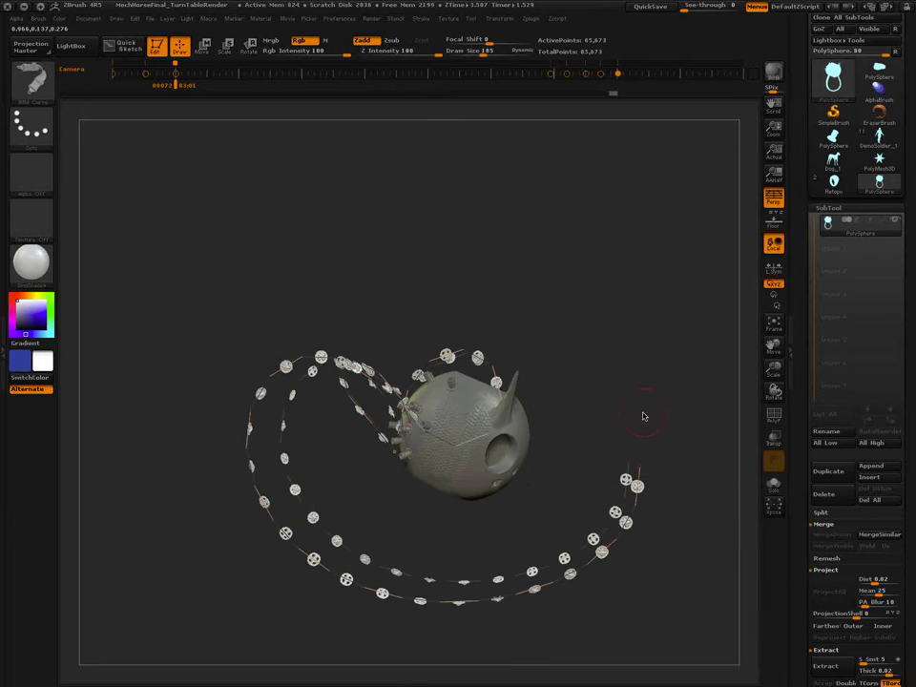
# Load Dog.ZTL from the LightBox tools and show the dog enlarged in side view.
pyautogui.press(',')
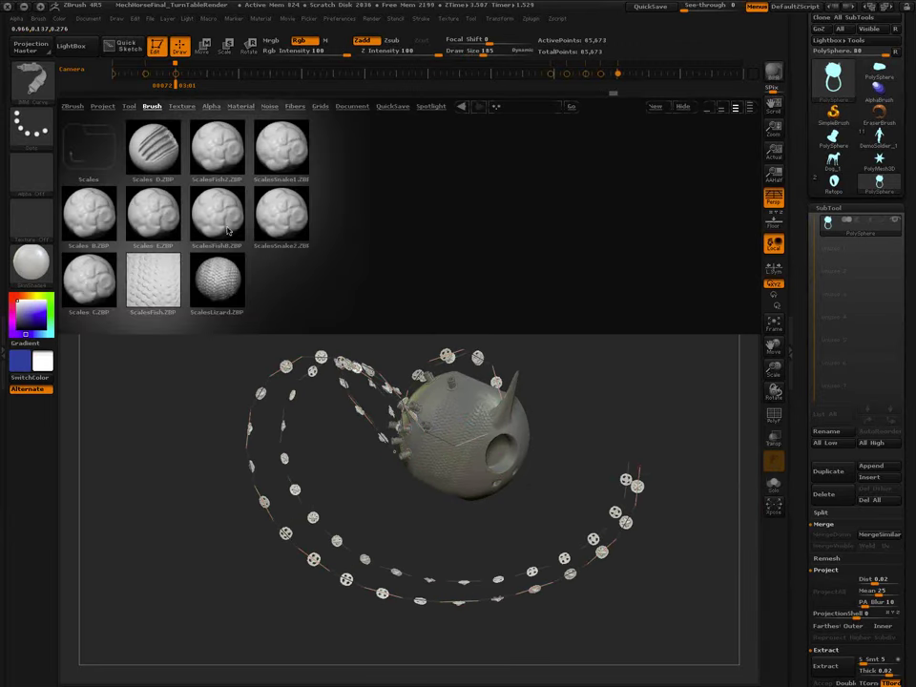
pyautogui.click(129, 106)
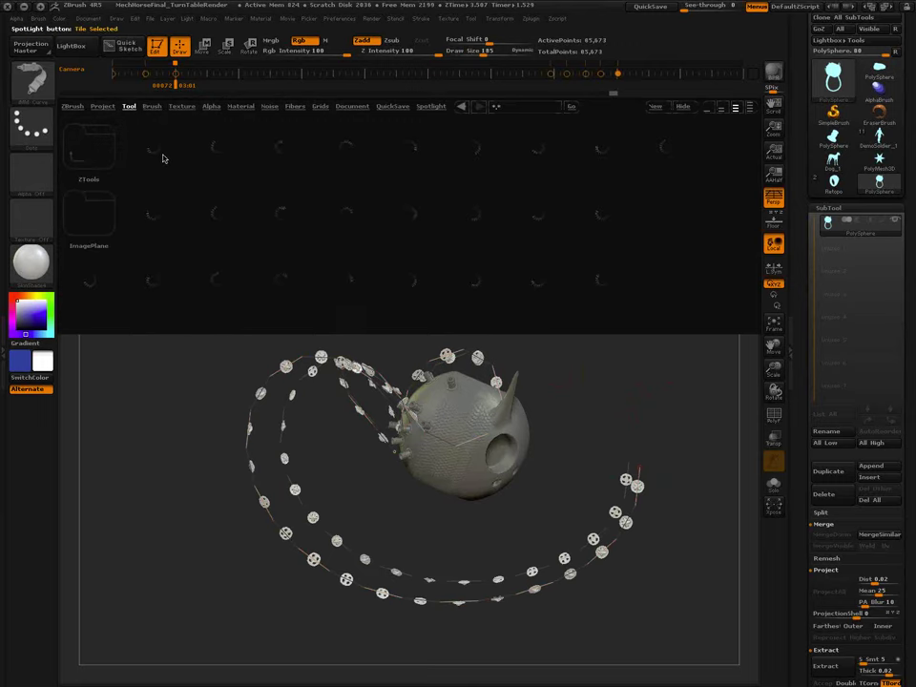
pyautogui.doubleClick(156, 206)
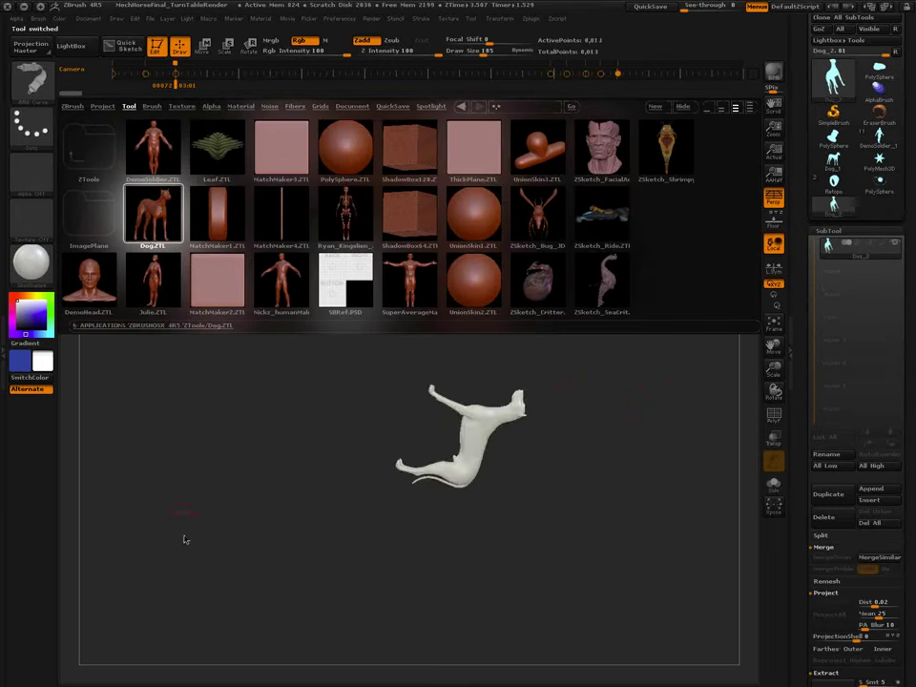
pyautogui.press(',')
pyautogui.moveTo(578, 572)
pyautogui.mouseDown(button='right')
pyautogui.moveTo(538, 501)
pyautogui.moveTo(544, 485)
pyautogui.moveTo(548, 515)
pyautogui.moveTo(468, 505)
pyautogui.mouseUp(button='right')
pyautogui.keyDown('ctrl'); pyautogui.moveTo(468, 505); pyautogui.dragTo(467, 522, button='right'); pyautogui.keyUp('ctrl')
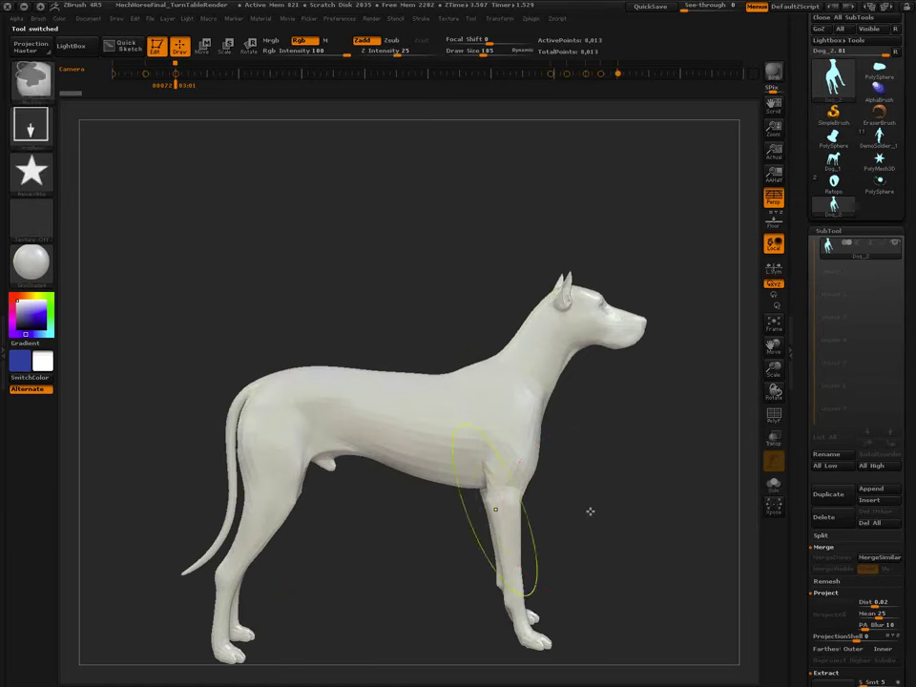
# Set the draw size to 69 and display the dog's PolyFrame wireframe.
pyautogui.press('s')
pyautogui.moveTo(591, 516); pyautogui.dragTo(579, 507)
pyautogui.hotkey('shift', 'f')
# Switch the mask brush to a FreeHand stroke with no alpha and mask a rounded patch on the dog's flank.
pyautogui.moveTo(430, 434)
pyautogui.keyDown('ctrl'); pyautogui.mouseDown()
pyautogui.moveTo(409, 432)
pyautogui.moveTo(405, 409)
pyautogui.mouseUp(); pyautogui.keyUp('ctrl')
pyautogui.hotkey('ctrl', 'z')
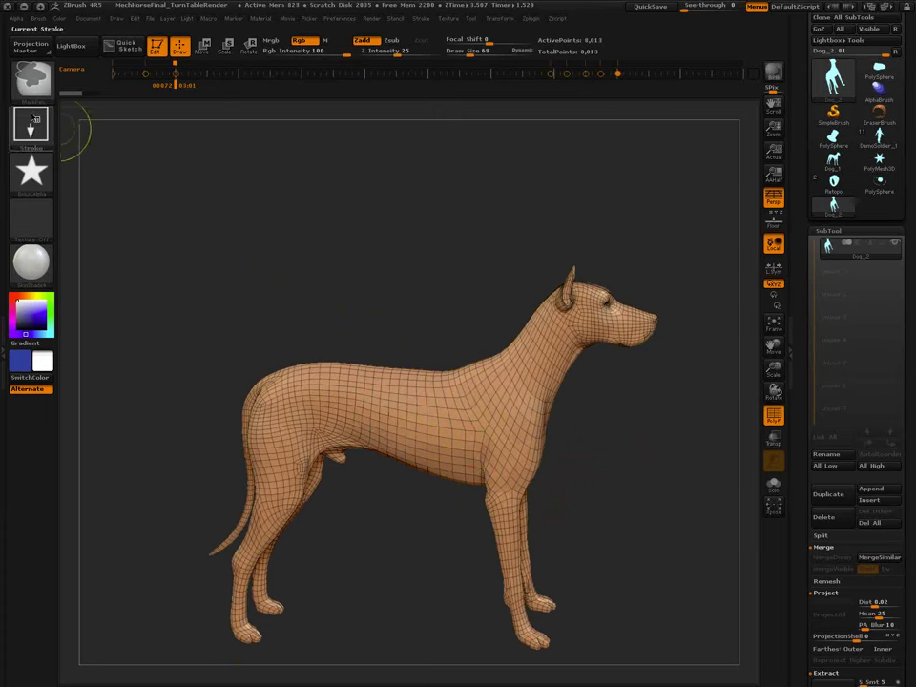
pyautogui.keyDown('ctrl'); pyautogui.click(40, 129); pyautogui.keyUp('ctrl')
pyautogui.keyDown('ctrl'); pyautogui.click(182, 142); pyautogui.keyUp('ctrl')
pyautogui.keyDown('ctrl'); pyautogui.click(43, 170); pyautogui.keyUp('ctrl')
pyautogui.keyDown('ctrl'); pyautogui.click(93, 226); pyautogui.keyUp('ctrl')
pyautogui.moveTo(417, 434)
pyautogui.keyDown('ctrl'); pyautogui.mouseDown()
pyautogui.moveTo(435, 410)
pyautogui.moveTo(411, 429)
pyautogui.mouseUp(); pyautogui.keyUp('ctrl')
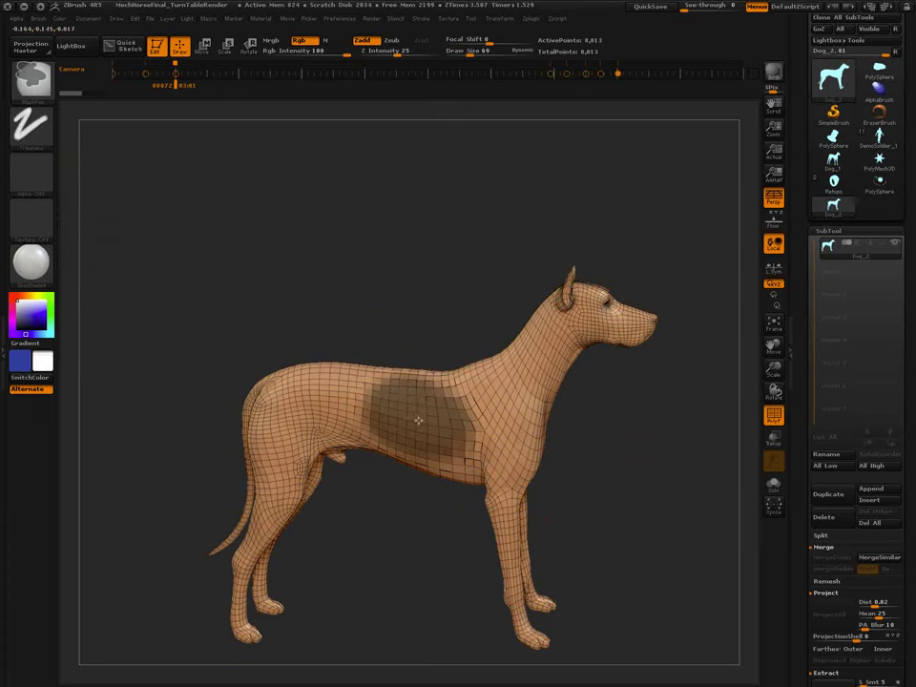
# Turn the masked flank patch into its own polygroup and isolate it.
pyautogui.hotkey('ctrl', 'w')
pyautogui.keyDown('ctrl'); pyautogui.keyDown('shift'); pyautogui.click(419, 427); pyautogui.keyUp('shift'); pyautogui.keyUp('ctrl')
pyautogui.moveTo(531, 520); pyautogui.dragTo(747, 452)
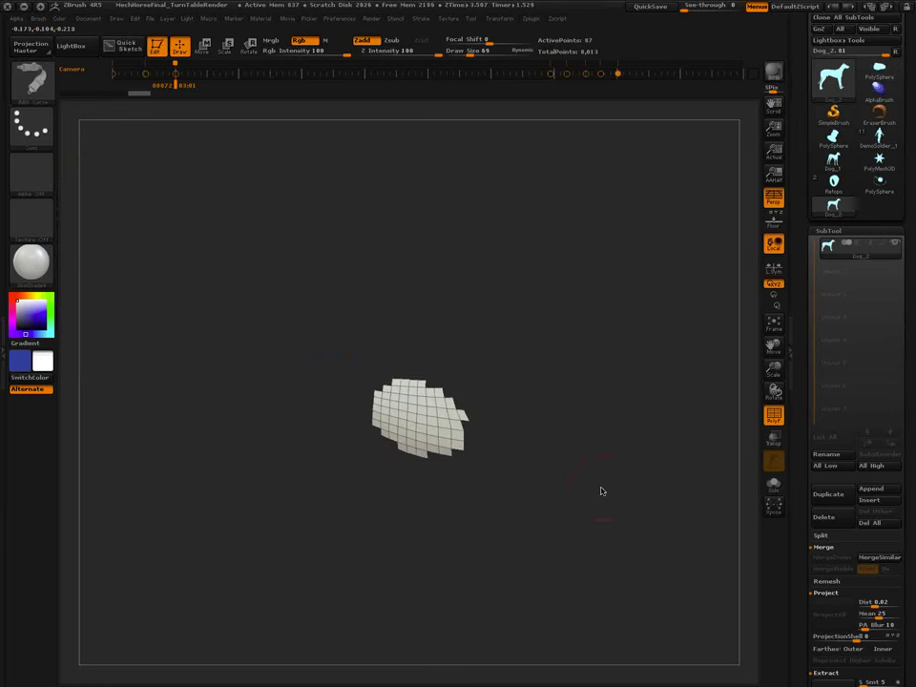
# Frame the isolated patch's jagged border with curves using Frame Mesh, check it on the whole dog, and remove the curves.
pyautogui.click(423, 18)
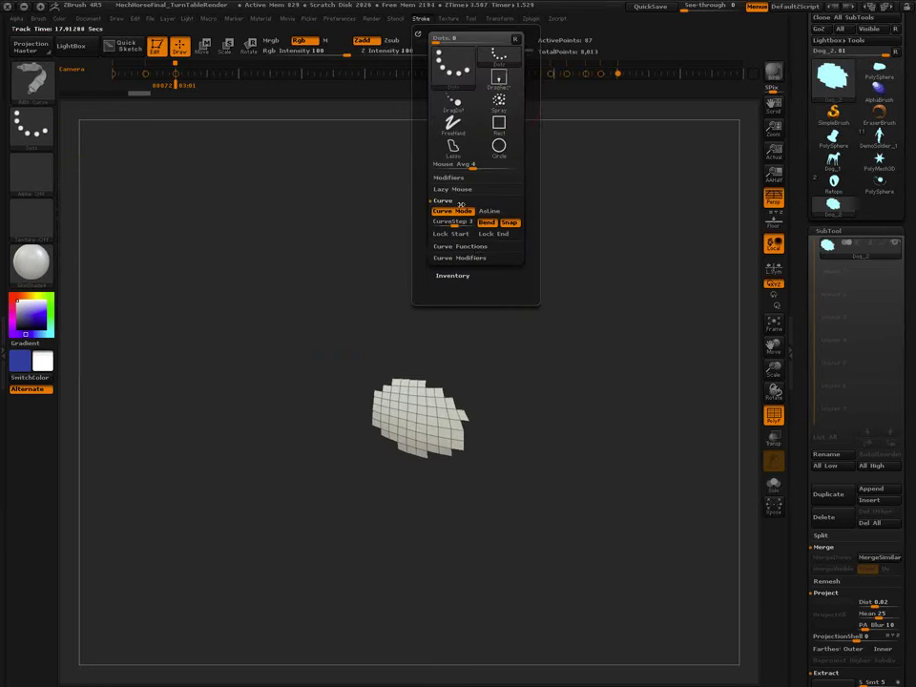
pyautogui.click(461, 246)
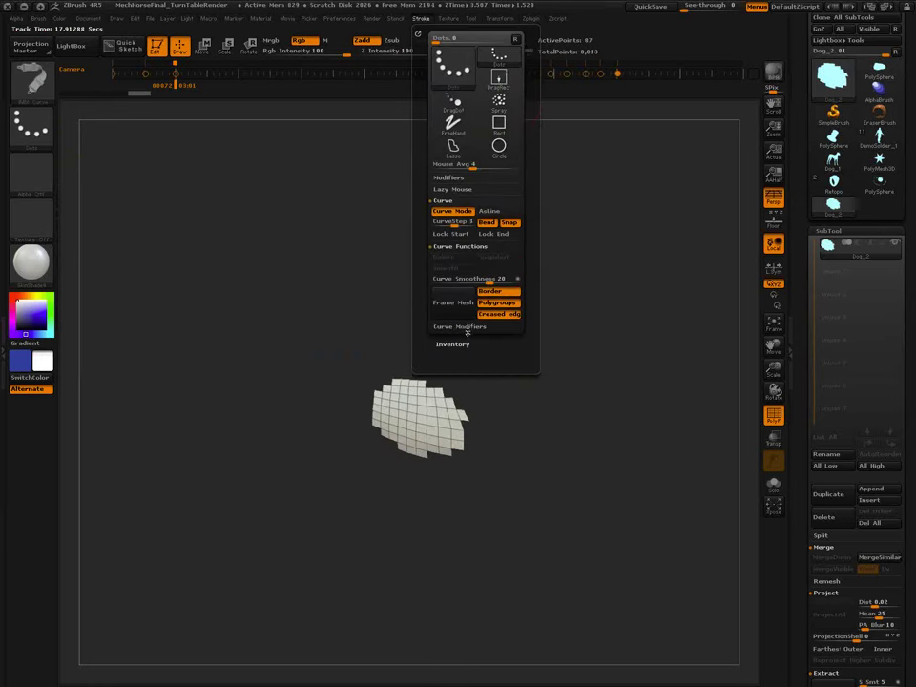
pyautogui.click(465, 325)
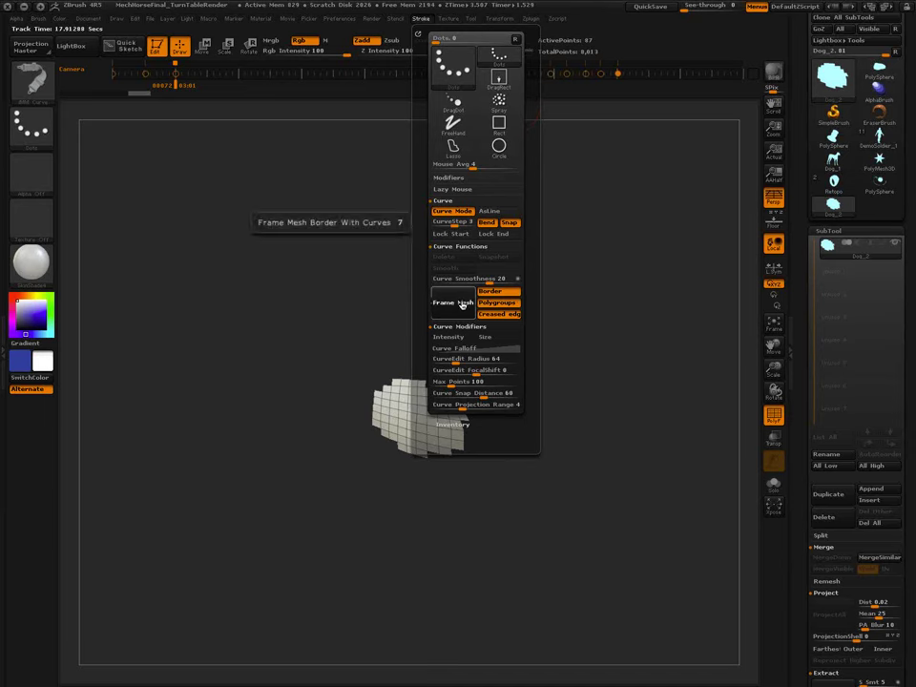
pyautogui.keyDown('ctrl'); pyautogui.keyDown('shift'); pyautogui.click(544, 566); pyautogui.keyUp('shift'); pyautogui.keyUp('ctrl')
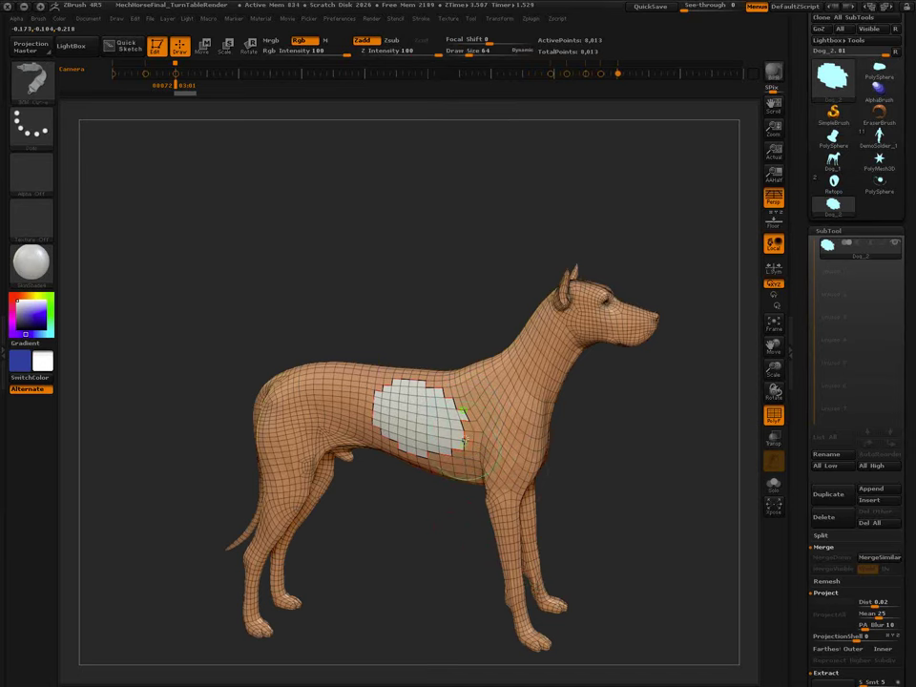
pyautogui.keyDown('ctrl'); pyautogui.keyDown('shift'); pyautogui.click(440, 524); pyautogui.keyUp('shift'); pyautogui.keyUp('ctrl')
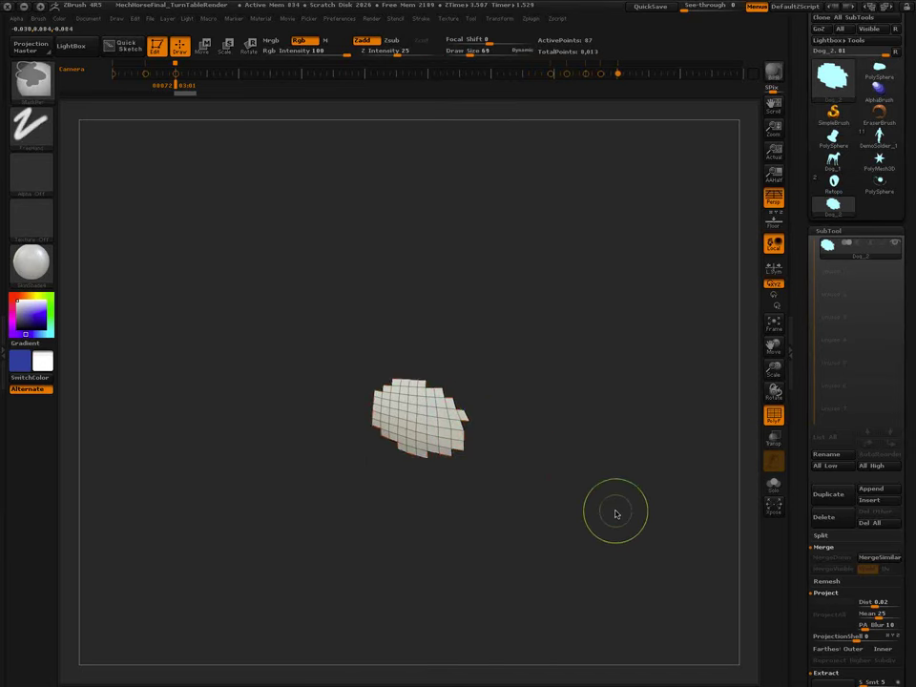
pyautogui.keyDown('ctrl'); pyautogui.keyDown('shift'); pyautogui.click(617, 533); pyautogui.keyUp('shift'); pyautogui.keyUp('ctrl')
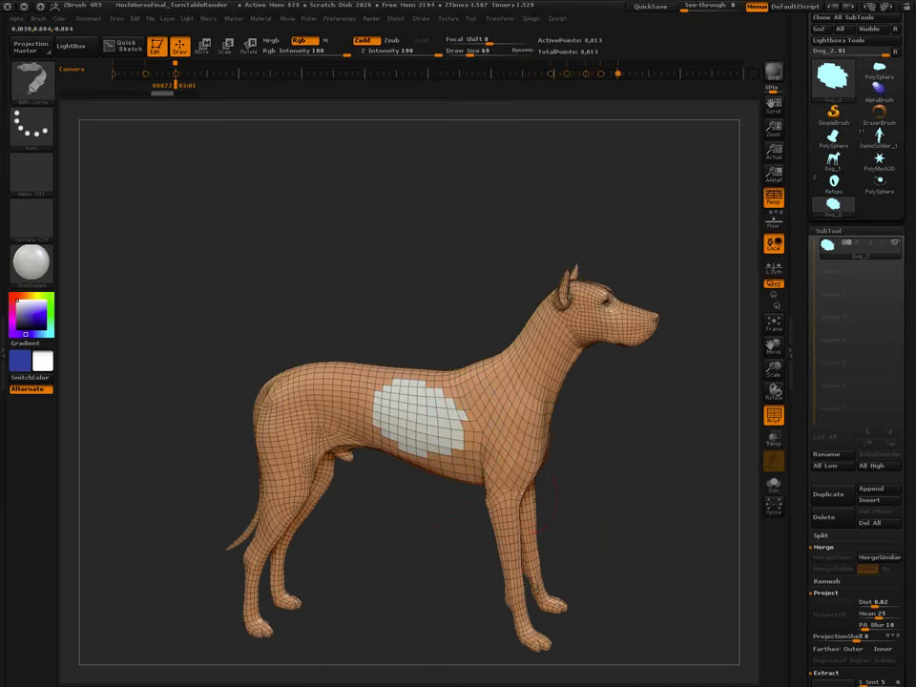
# Isolate the flank patch, smooth its outline with Polish By Features at 100, and show the whole dog again.
pyautogui.keyDown('ctrl'); pyautogui.keyDown('shift'); pyautogui.click(419, 418); pyautogui.keyUp('shift'); pyautogui.keyUp('ctrl')
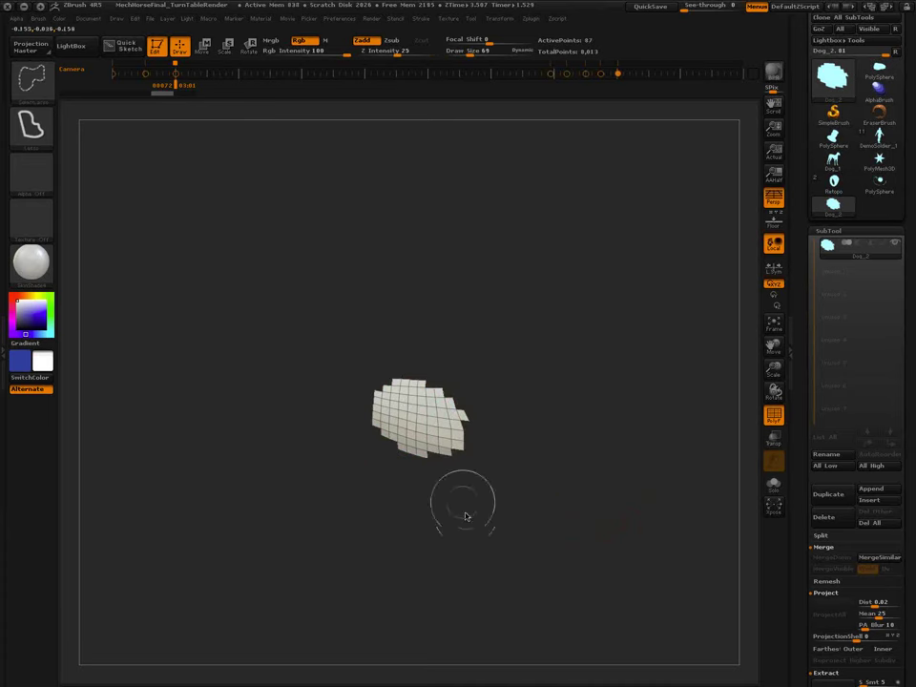
pyautogui.click(835, 232)
pyautogui.click(837, 327)
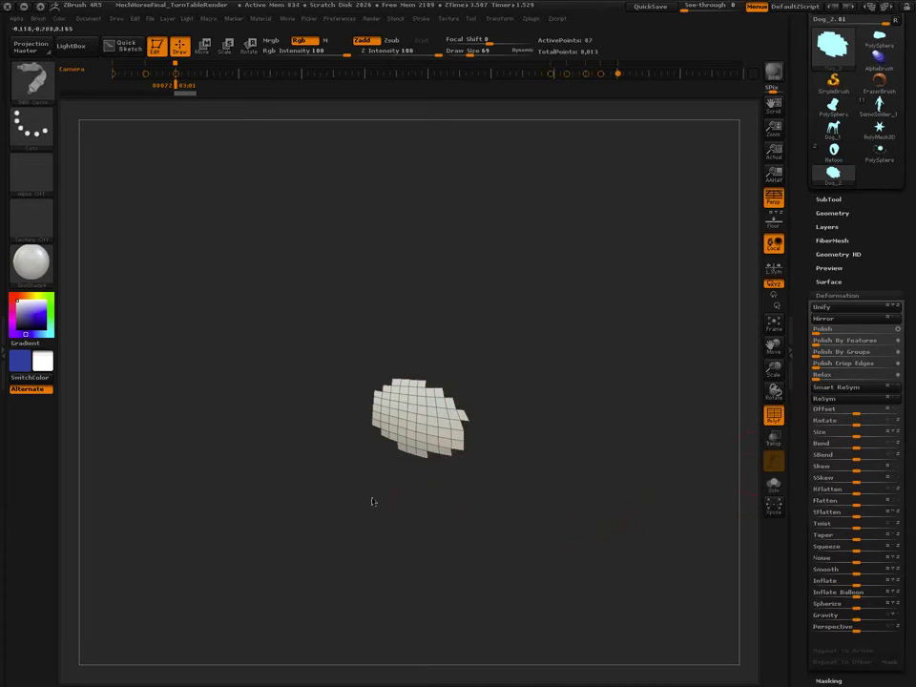
pyautogui.click(834, 341)
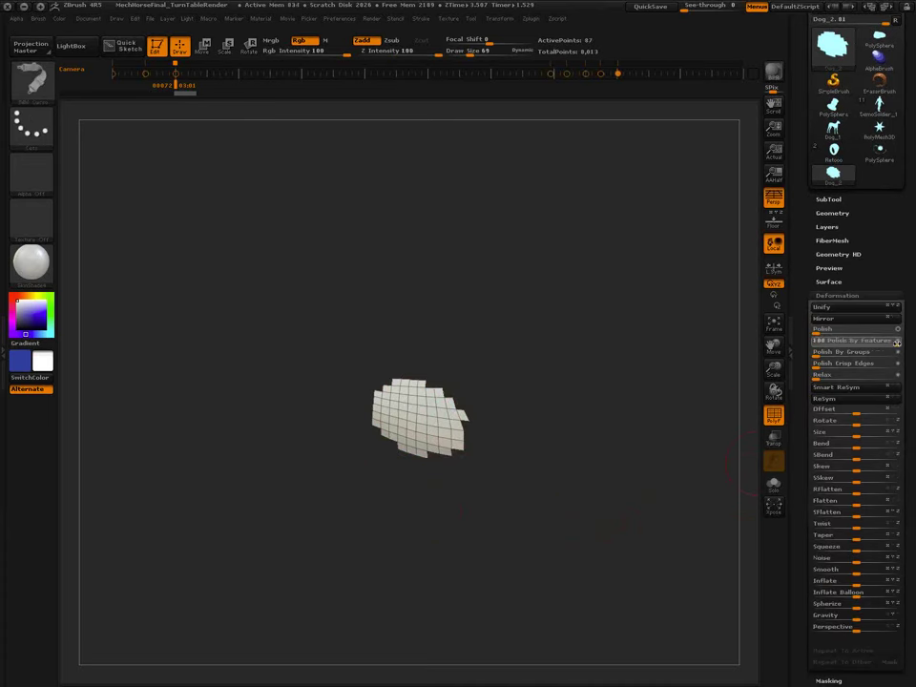
pyautogui.keyDown('ctrl'); pyautogui.keyDown('shift'); pyautogui.click(582, 506); pyautogui.keyUp('shift'); pyautogui.keyUp('ctrl')
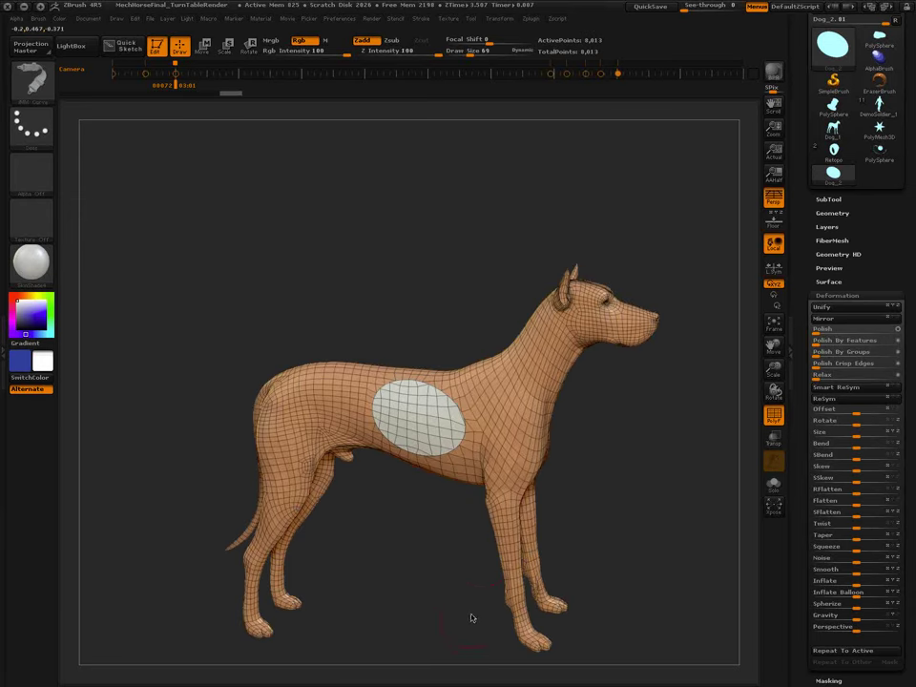
# Isolate the smoothed patch, frame its border with curves using Frame Mesh, and bring back the whole dog.
pyautogui.keyDown('ctrl'); pyautogui.keyDown('shift'); pyautogui.click(418, 424); pyautogui.keyUp('shift'); pyautogui.keyUp('ctrl')
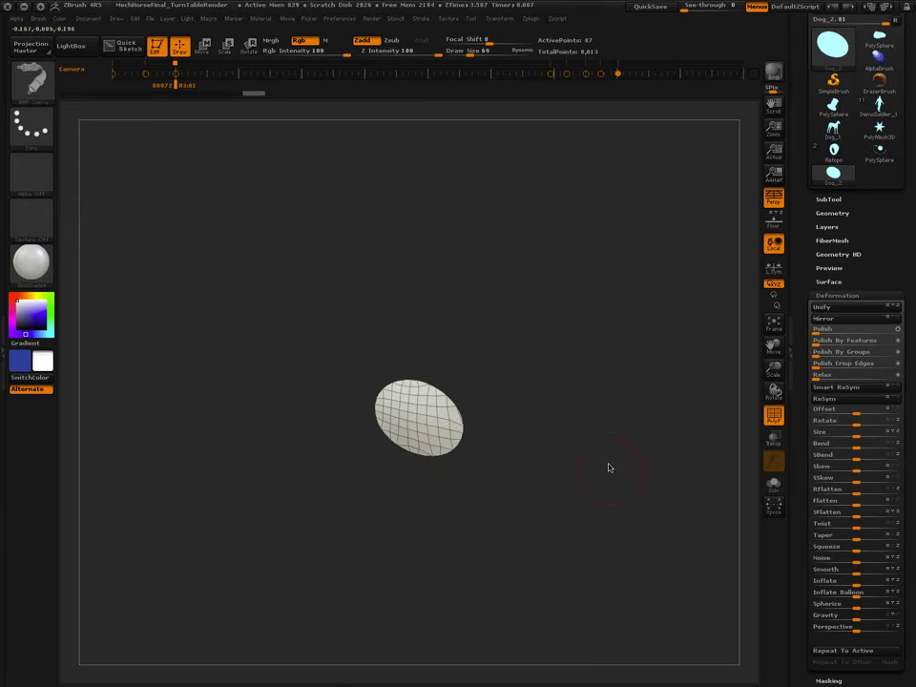
pyautogui.click(428, 21)
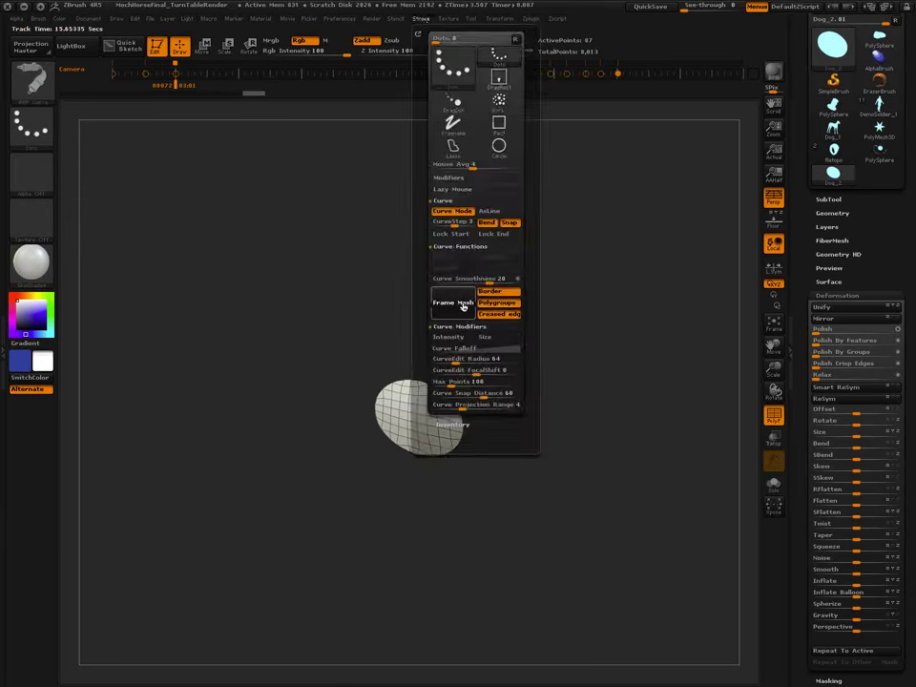
pyautogui.hotkey('ctrl', 'shift')
pyautogui.keyDown('ctrl'); pyautogui.keyDown('shift'); pyautogui.click(563, 565); pyautogui.keyUp('shift'); pyautogui.keyUp('ctrl')
pyautogui.moveTo(561, 556); pyautogui.dragTo(615, 548)
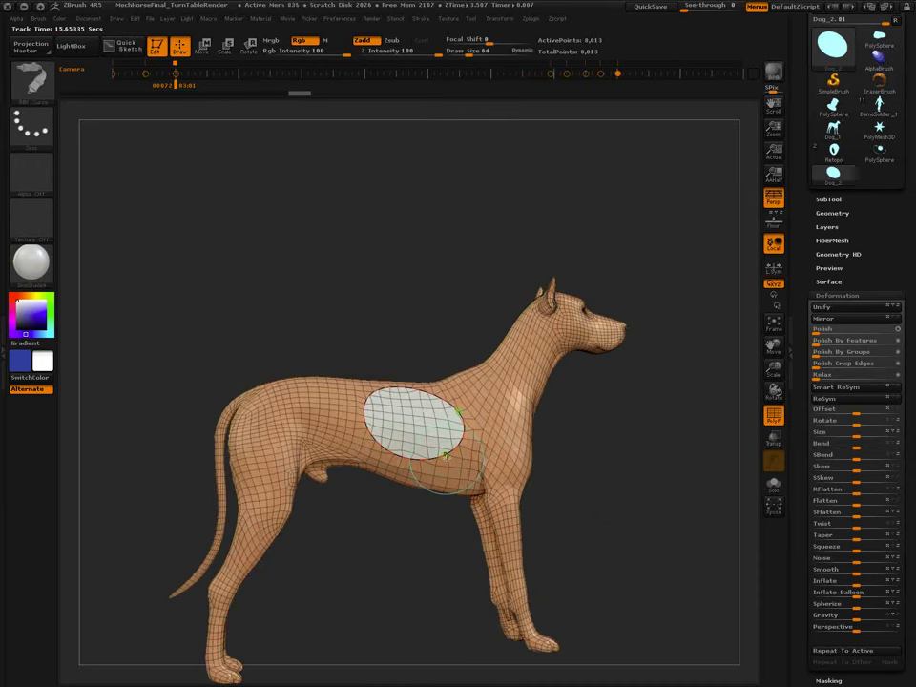
# Try the insert meshes along the flank patch's border curve at a large draw size and at 25, undoing each attempt.
pyautogui.click(445, 455)
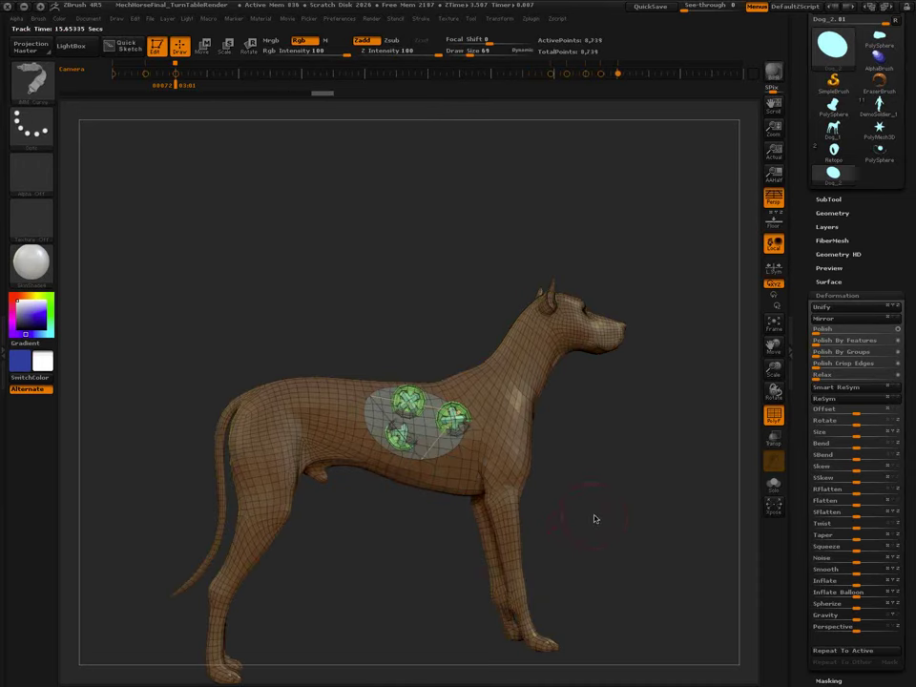
pyautogui.hotkey('ctrl', 'z')
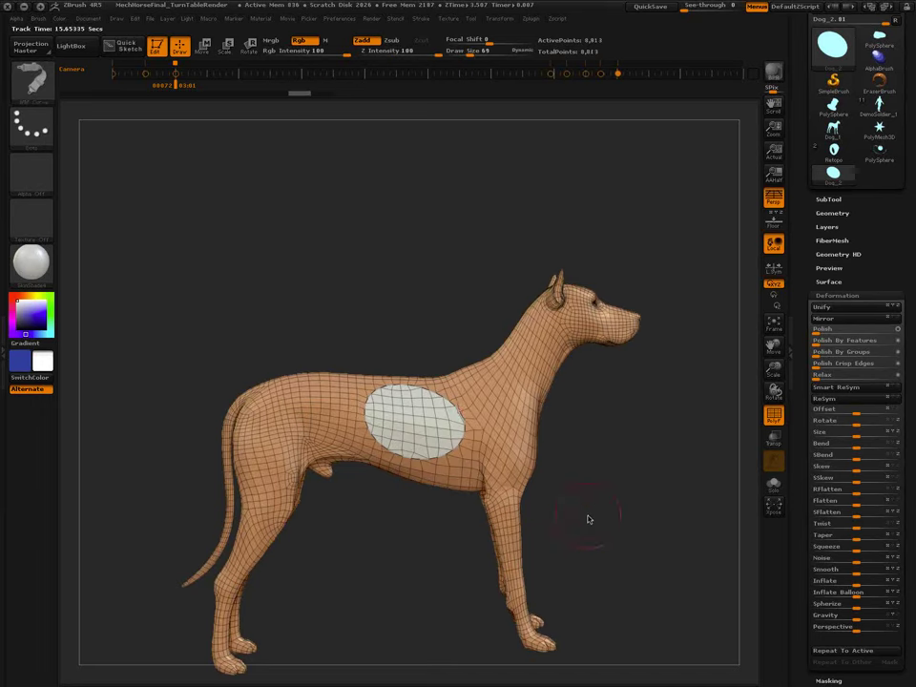
pyautogui.press('s')
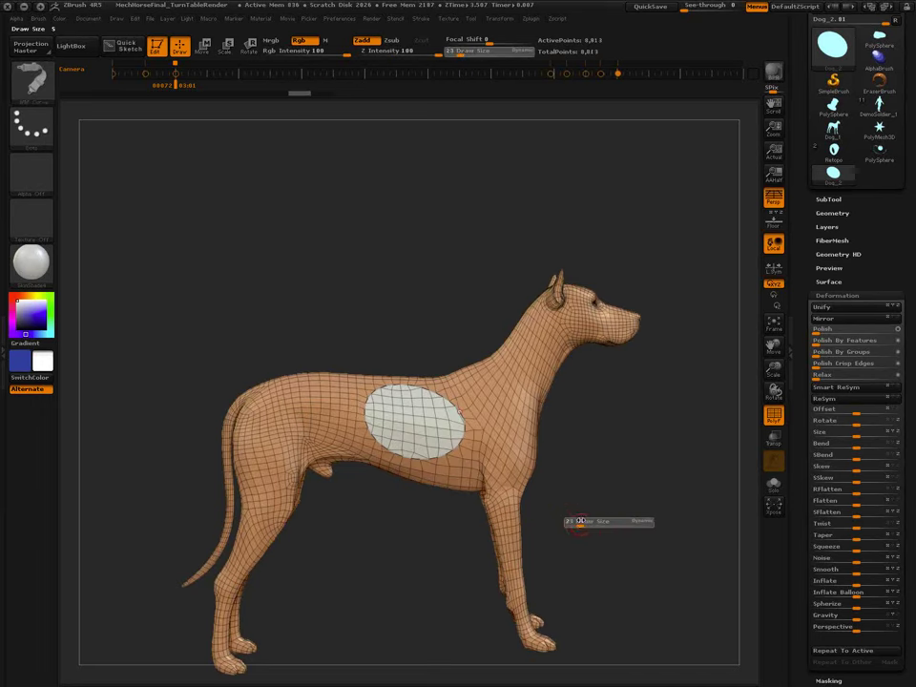
pyautogui.click(459, 413)
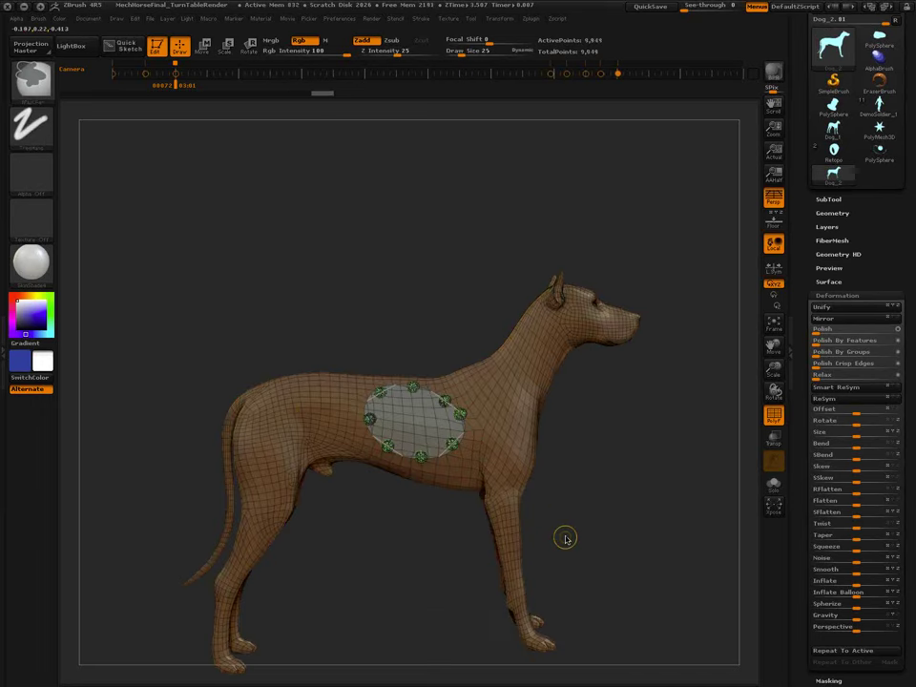
pyautogui.hotkey('ctrl', 'z')
# Set the draw size to 9 and apply the insert meshes around the flank patch's border curve.
pyautogui.press('s')
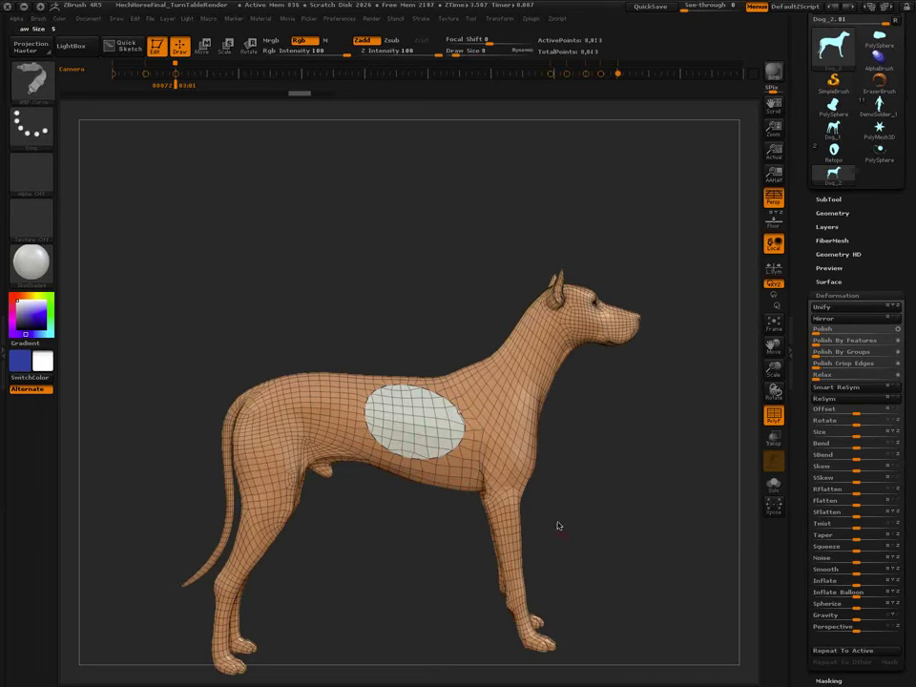
pyautogui.click(437, 459)
pyautogui.moveTo(419, 554)
pyautogui.keyDown('ctrl'); pyautogui.mouseDown(button='right')
pyautogui.moveTo(523, 661)
pyautogui.moveTo(519, 626)
pyautogui.mouseUp(button='right'); pyautogui.keyUp('ctrl')
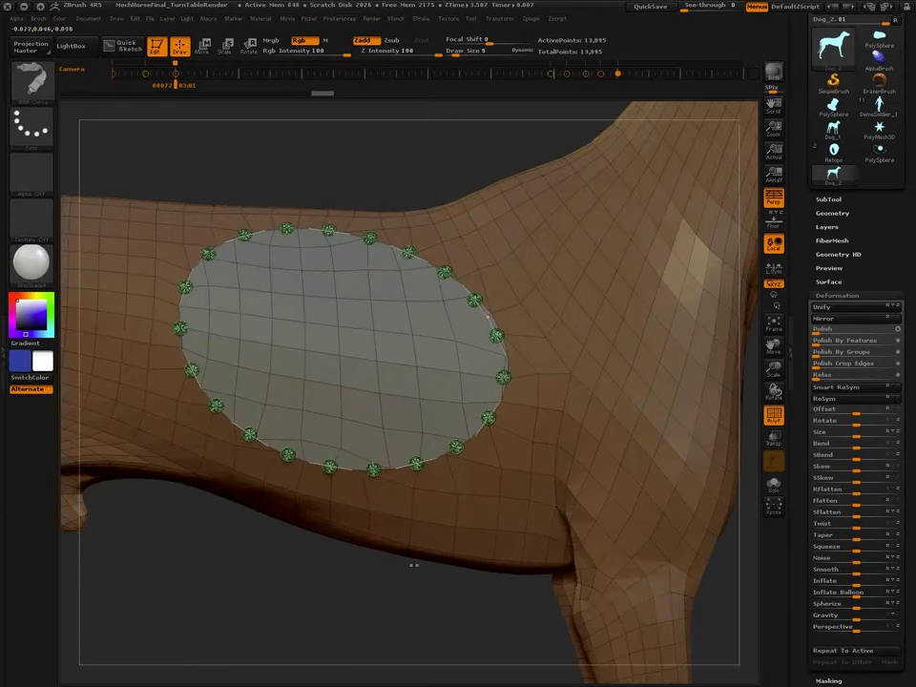
# Clear the mask on the dog and turn off the polyframe to view the small insert meshes on the smooth surface.
pyautogui.press('ctrl')
pyautogui.keyDown('ctrl'); pyautogui.moveTo(431, 619); pyautogui.dragTo(443, 629); pyautogui.keyUp('ctrl')
pyautogui.moveTo(342, 559)
pyautogui.keyDown('ctrl'); pyautogui.mouseDown(button='right')
pyautogui.moveTo(277, 496)
pyautogui.moveTo(353, 578)
pyautogui.mouseUp(button='right'); pyautogui.keyUp('ctrl')
pyautogui.hotkey('shift', 'f')
pyautogui.moveTo(353, 577)
pyautogui.mouseDown()
pyautogui.moveTo(384, 558)
pyautogui.moveTo(364, 576)
pyautogui.mouseUp()
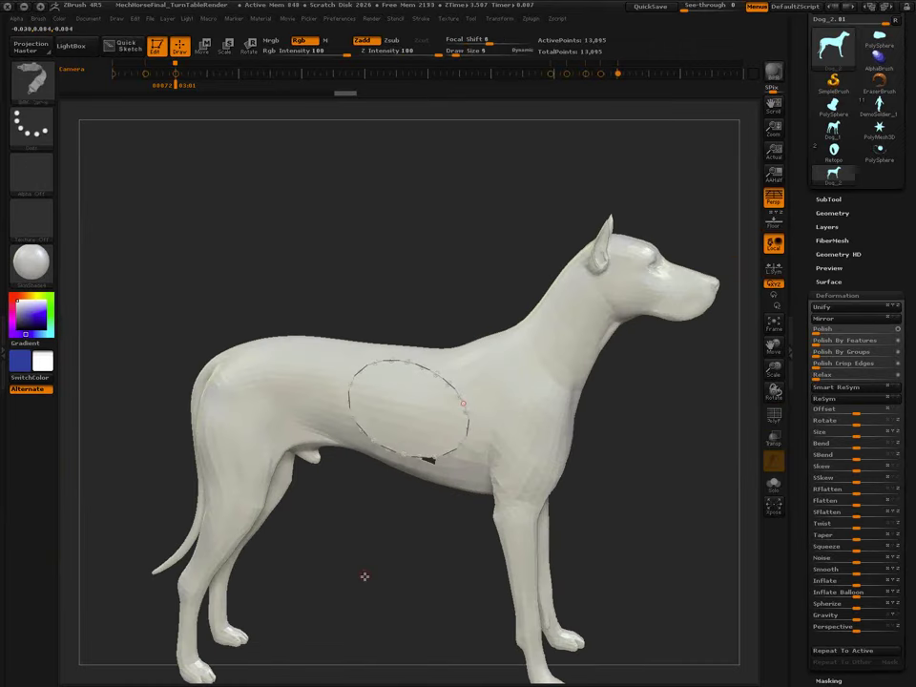
# Delete the border curve using Curve Functions and inspect the ring of insert meshes on the dog's flank.
pyautogui.keyDown('alt'); pyautogui.moveTo(583, 490); pyautogui.dragTo(607, 497); pyautogui.keyUp('alt')
pyautogui.click(421, 19)
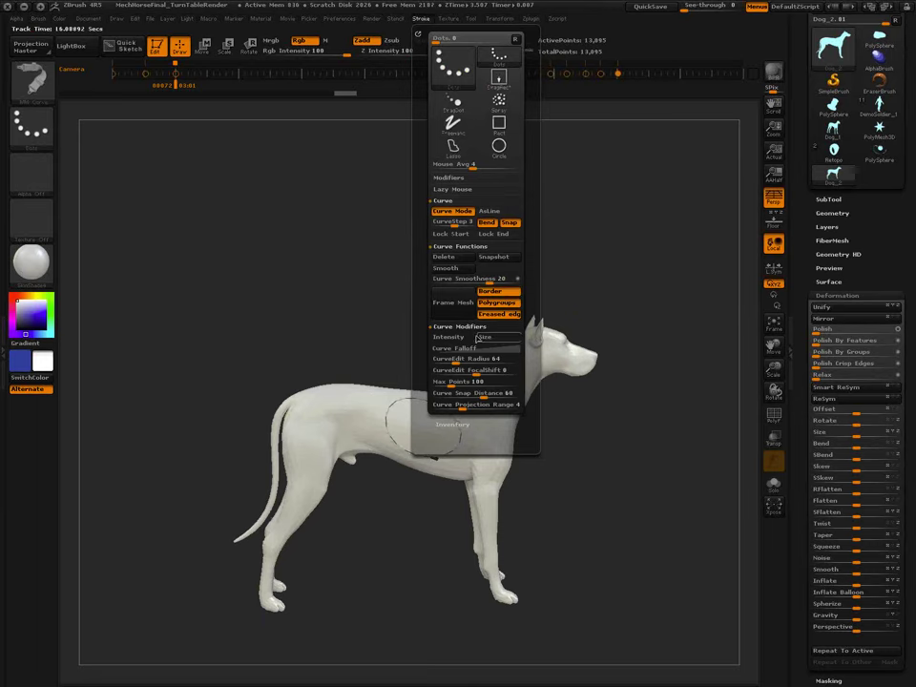
pyautogui.click(458, 259)
pyautogui.moveTo(570, 543)
pyautogui.mouseDown(button='right')
pyautogui.moveTo(566, 512)
pyautogui.moveTo(548, 504)
pyautogui.mouseUp(button='right')
pyautogui.keyDown('ctrl'); pyautogui.moveTo(498, 443); pyautogui.dragTo(500, 545, button='right'); pyautogui.keyUp('ctrl')
pyautogui.moveTo(473, 484); pyautogui.dragTo(258, 436, button='right')
pyautogui.keyDown('alt'); pyautogui.moveTo(463, 530); pyautogui.dragTo(509, 501, button='right'); pyautogui.keyUp('alt')
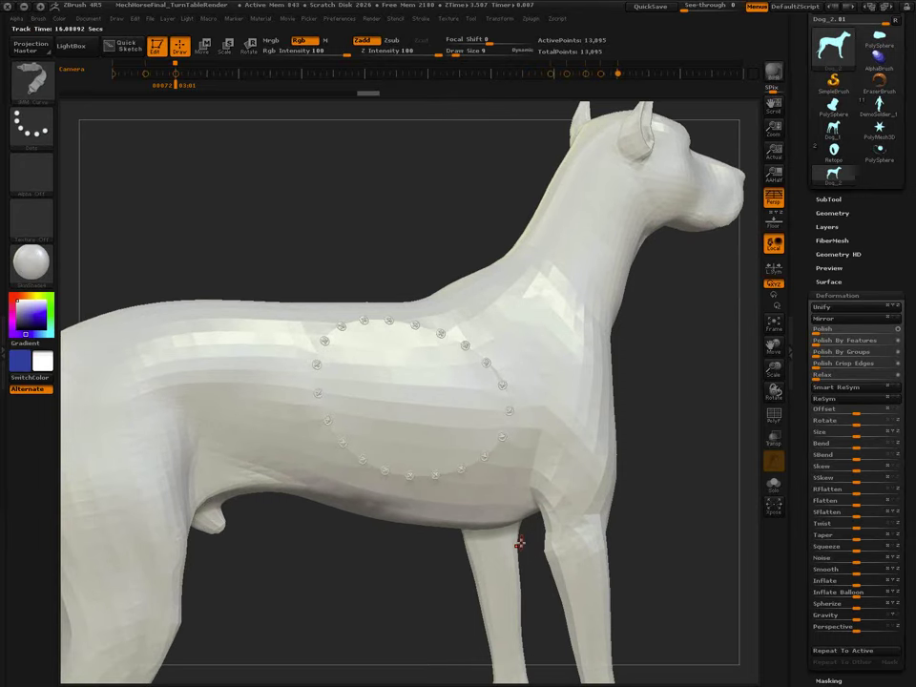
# Turn the polyframe back on and try to isolate the flank patch with the lasso selection, restoring the full dog.
pyautogui.keyDown('ctrl'); pyautogui.keyDown('shift'); pyautogui.click(422, 412); pyautogui.keyUp('shift'); pyautogui.keyUp('ctrl')
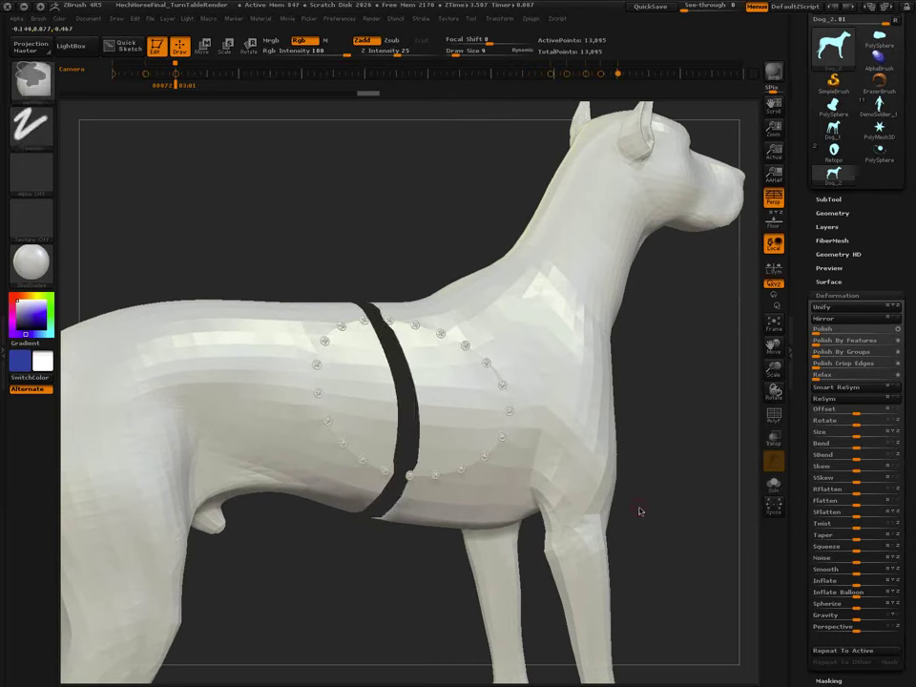
pyautogui.hotkey('shift', 'f')
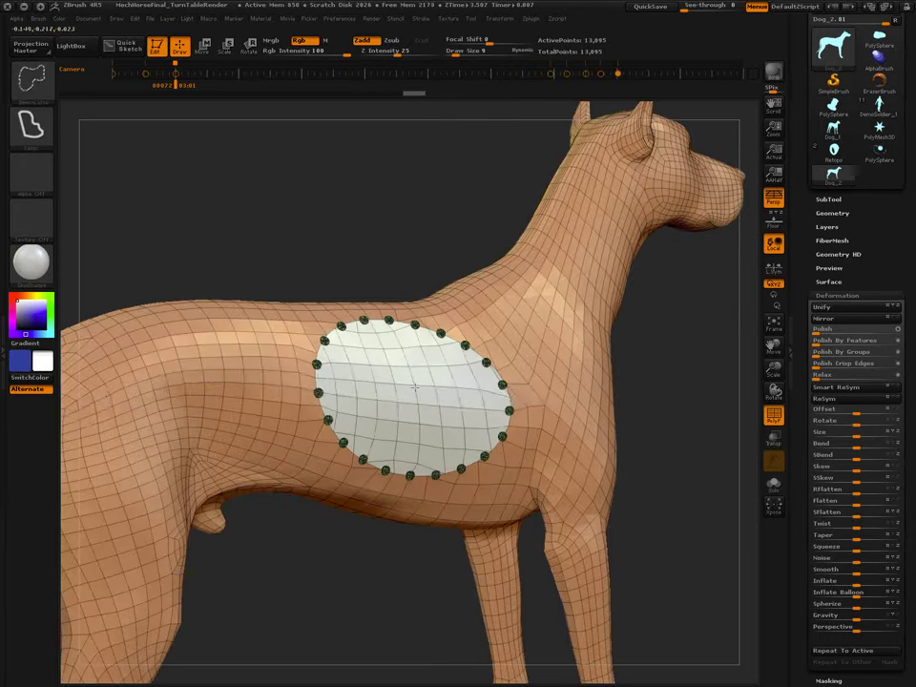
pyautogui.keyDown('ctrl'); pyautogui.keyDown('shift'); pyautogui.click(416, 389); pyautogui.keyUp('shift'); pyautogui.keyUp('ctrl')
pyautogui.keyDown('ctrl'); pyautogui.keyDown('shift'); pyautogui.click(664, 484); pyautogui.keyUp('shift'); pyautogui.keyUp('ctrl')
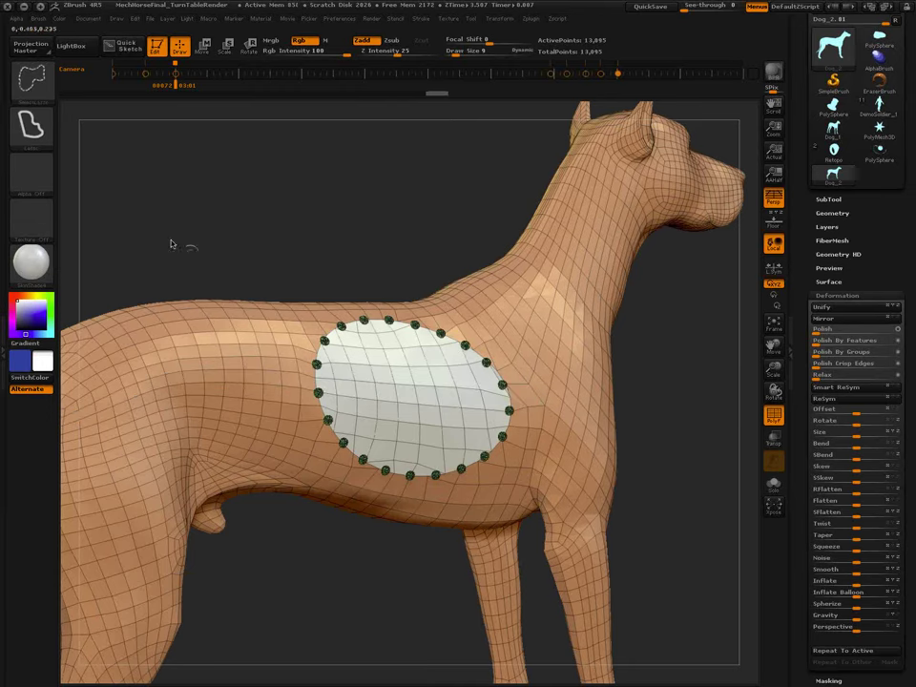
# Switch the selection brush to SelectRect, isolate the flank patch, and mask the rest of the dog around it.
pyautogui.keyDown('ctrl'); pyautogui.keyDown('shift'); pyautogui.click(44, 92); pyautogui.keyUp('shift'); pyautogui.keyUp('ctrl')
pyautogui.keyDown('ctrl'); pyautogui.keyDown('shift'); pyautogui.click(318, 144); pyautogui.keyUp('shift'); pyautogui.keyUp('ctrl')
pyautogui.keyDown('ctrl'); pyautogui.keyDown('shift'); pyautogui.click(413, 388); pyautogui.keyUp('shift'); pyautogui.keyUp('ctrl')
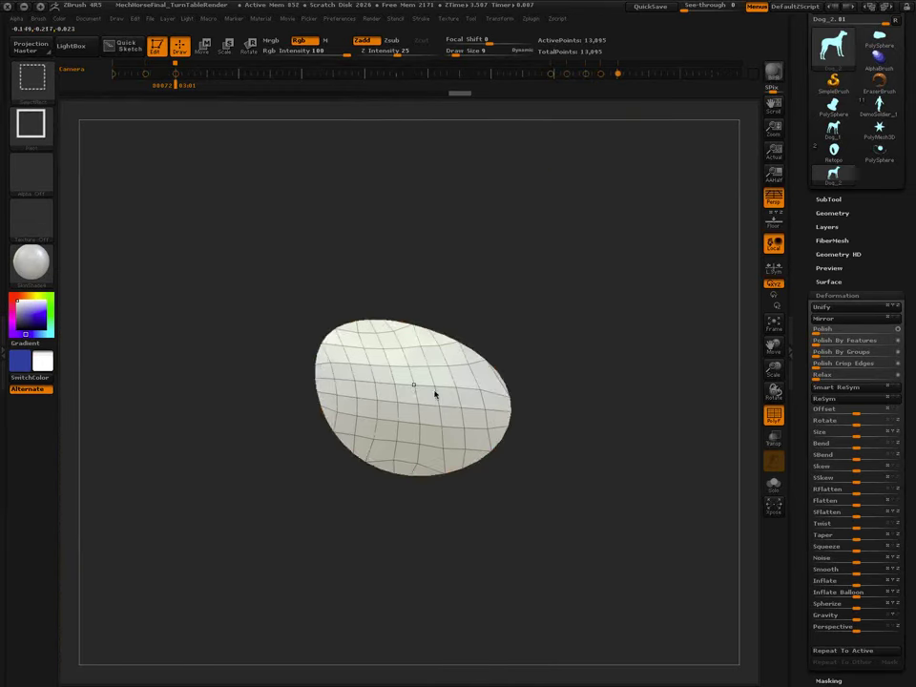
pyautogui.keyDown('ctrl'); pyautogui.keyDown('shift'); pyautogui.click(640, 490); pyautogui.keyUp('shift'); pyautogui.keyUp('ctrl')
pyautogui.keyDown('ctrl'); pyautogui.click(645, 491); pyautogui.keyUp('ctrl')
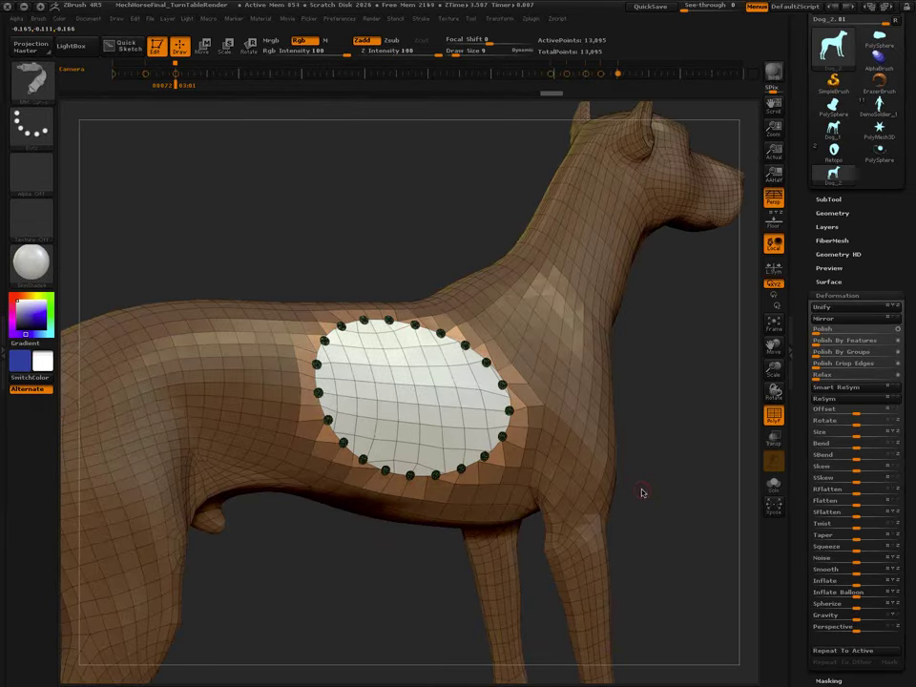
# Extrude the unmasked flank patch by scaling it inward and moving it into the body, and view it unmasked without polyframe.
pyautogui.press('e')
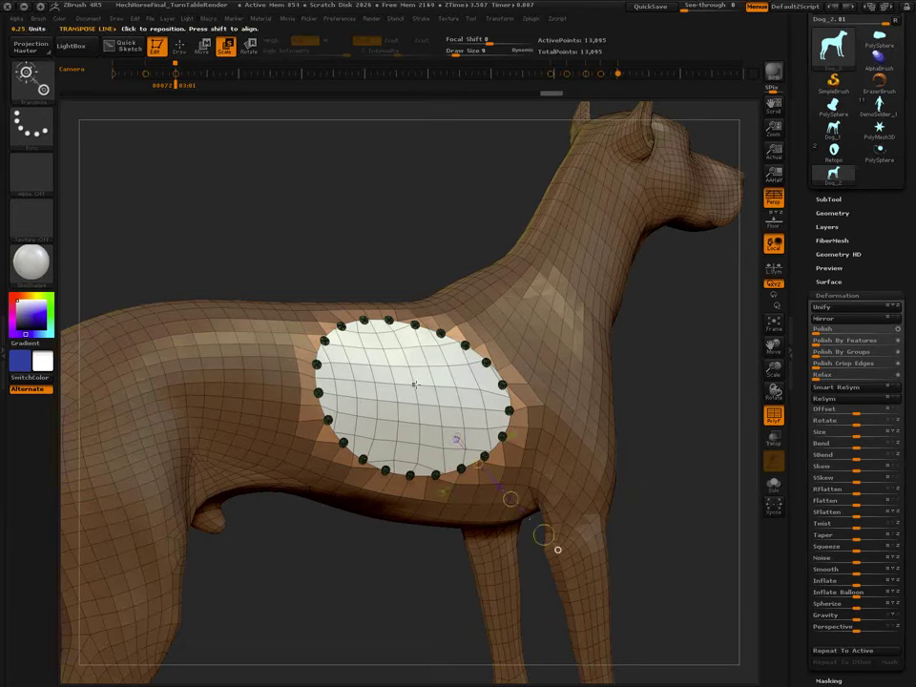
pyautogui.moveTo(709, 524); pyautogui.dragTo(492, 384)
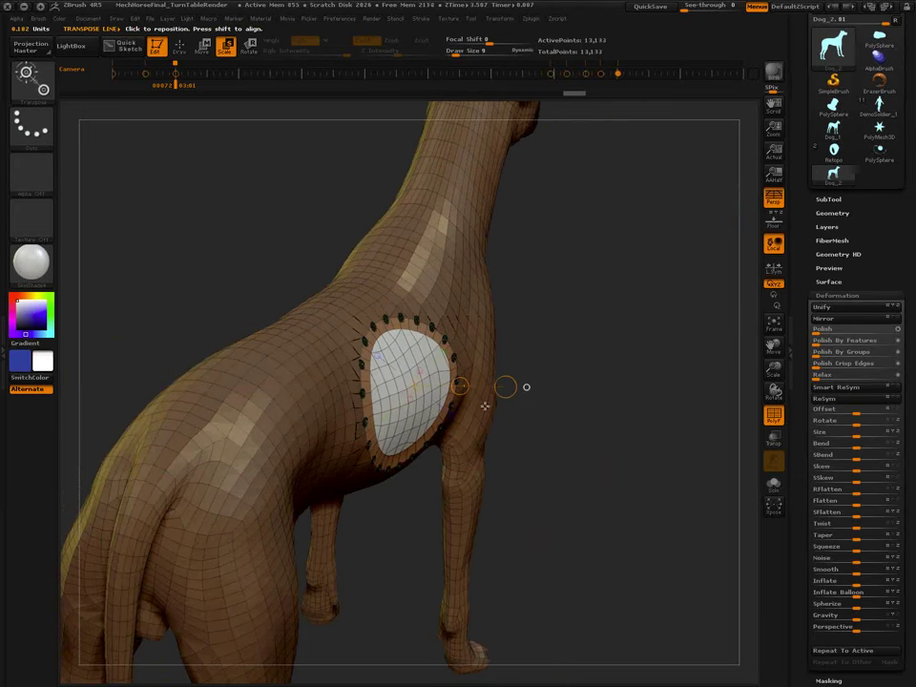
pyautogui.press('w')
pyautogui.moveTo(505, 385); pyautogui.dragTo(492, 390)
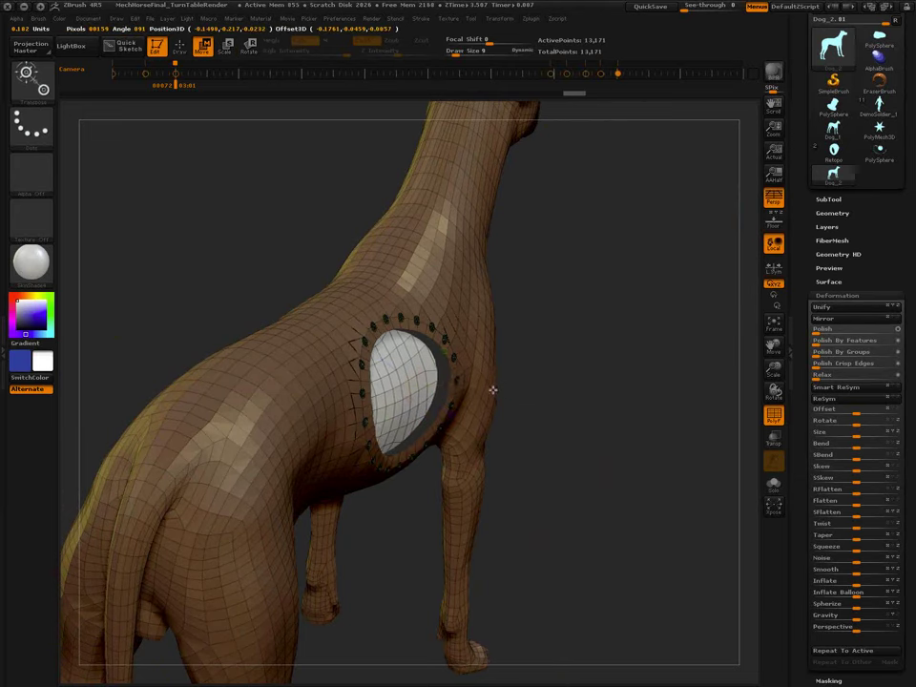
pyautogui.press('q')
pyautogui.keyDown('ctrl'); pyautogui.click(611, 545); pyautogui.keyUp('ctrl')
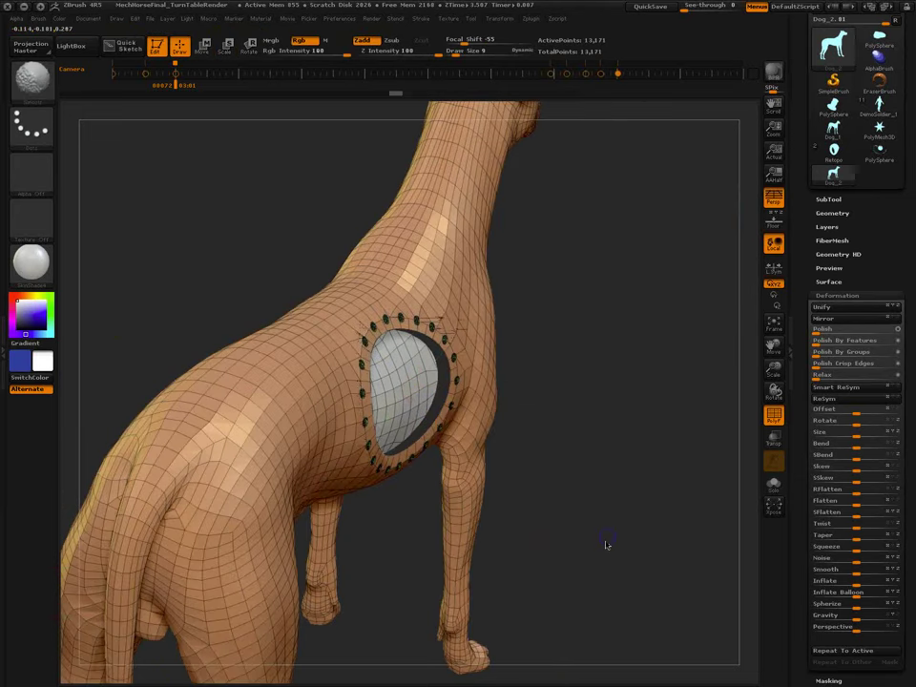
pyautogui.hotkey('shift', 'f')
pyautogui.moveTo(605, 546); pyautogui.dragTo(628, 506)
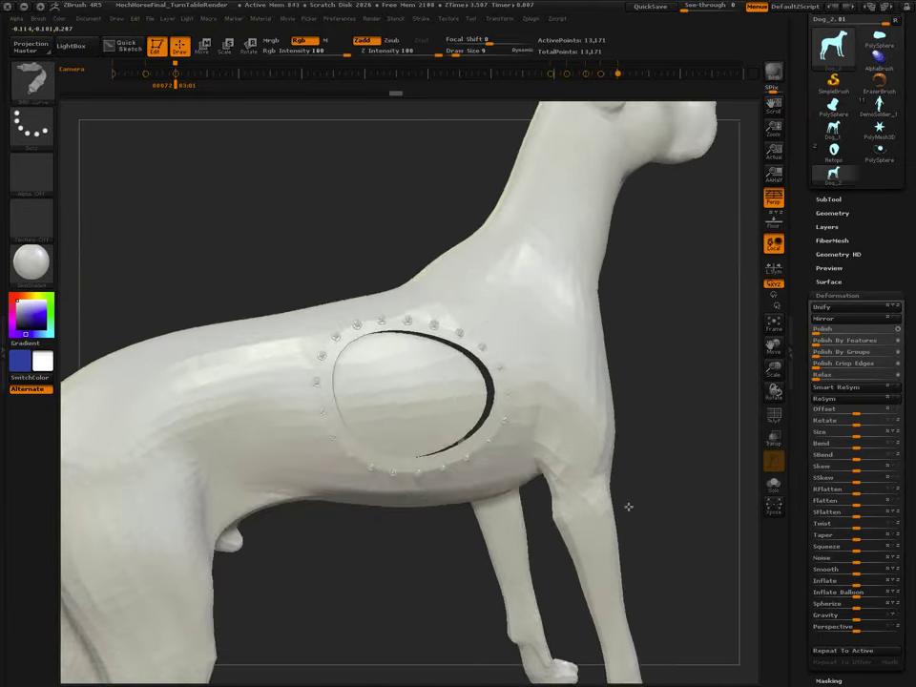
pyautogui.press('f')
pyautogui.moveTo(535, 512)
pyautogui.mouseDown()
pyautogui.moveTo(533, 540)
pyautogui.moveTo(485, 538)
pyautogui.moveTo(493, 517)
pyautogui.moveTo(556, 492)
pyautogui.moveTo(499, 538)
pyautogui.moveTo(552, 476)
pyautogui.moveTo(558, 419)
pyautogui.moveTo(590, 490)
pyautogui.mouseUp()
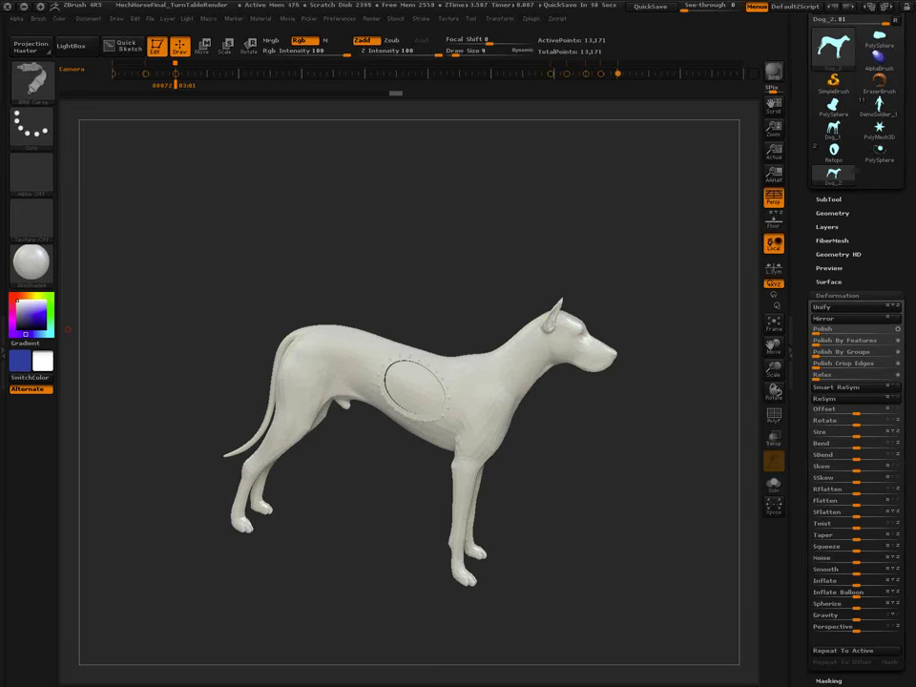
# Bring the About This Mac window into view to check the processor and memory, and close it.
pyautogui.moveTo(0, 174); pyautogui.dragTo(135, 194)
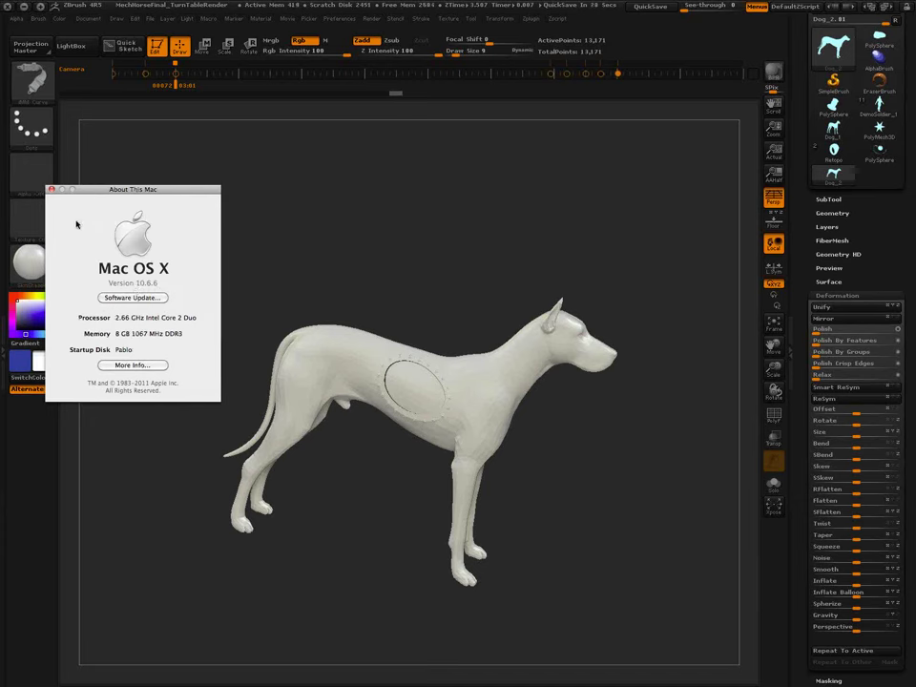
pyautogui.click(52, 191)
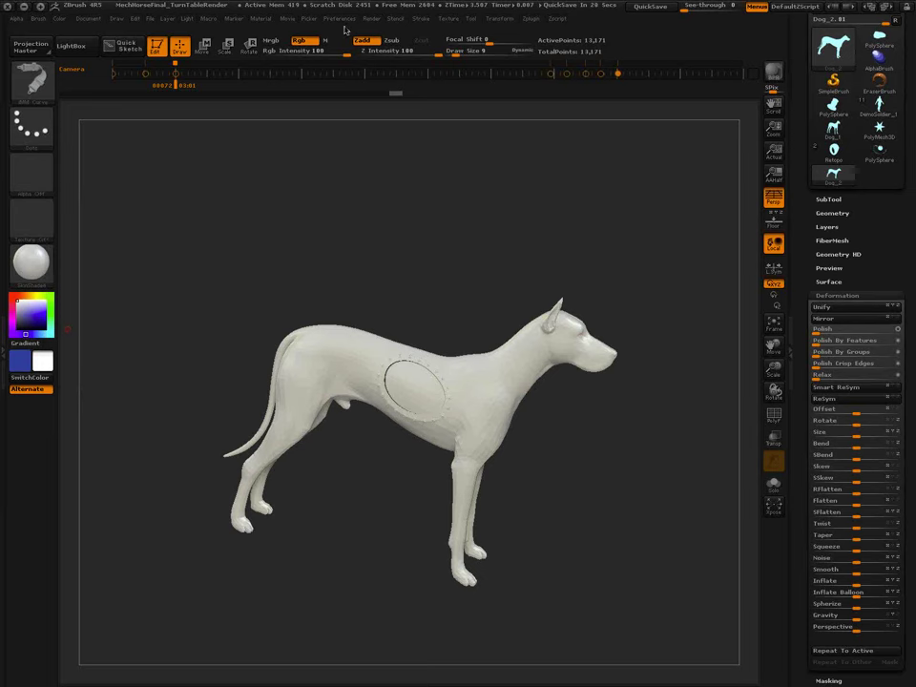
# Examine the Undo History and Mem preferences together with the tool's undo counter.
pyautogui.click(340, 18)
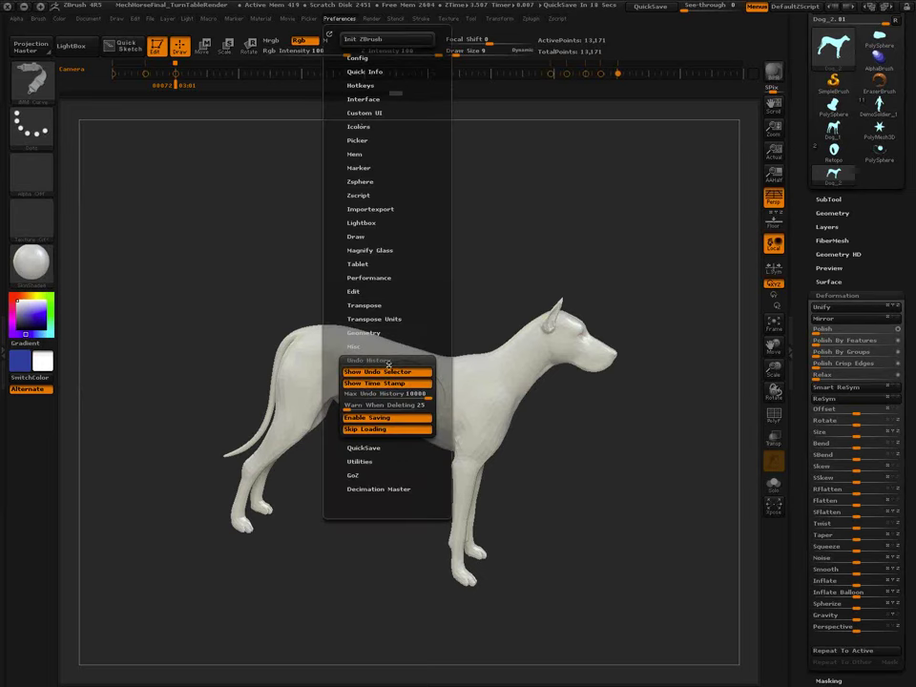
pyautogui.click(368, 360)
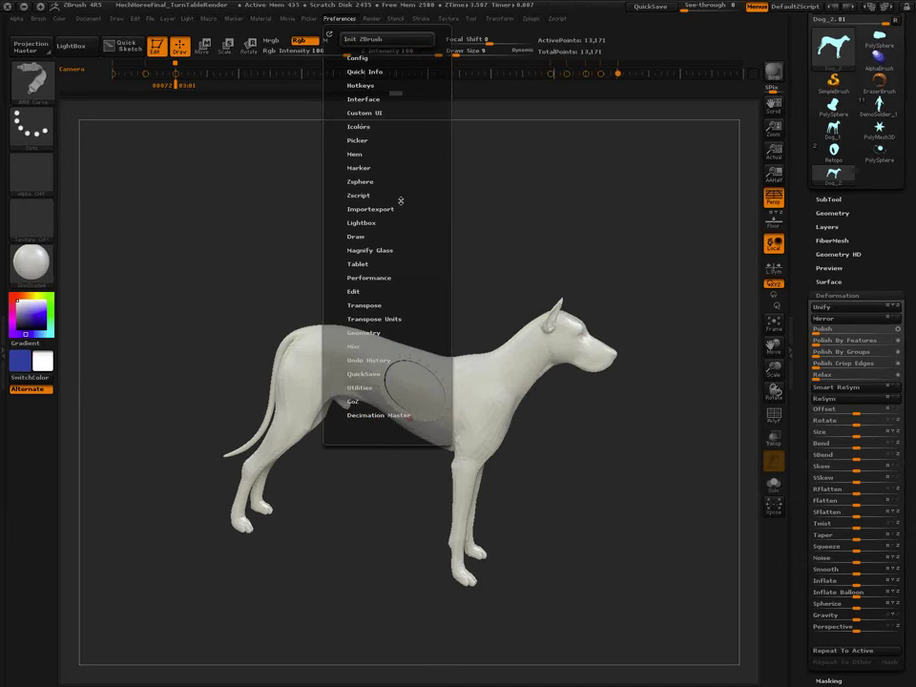
pyautogui.click(428, 152)
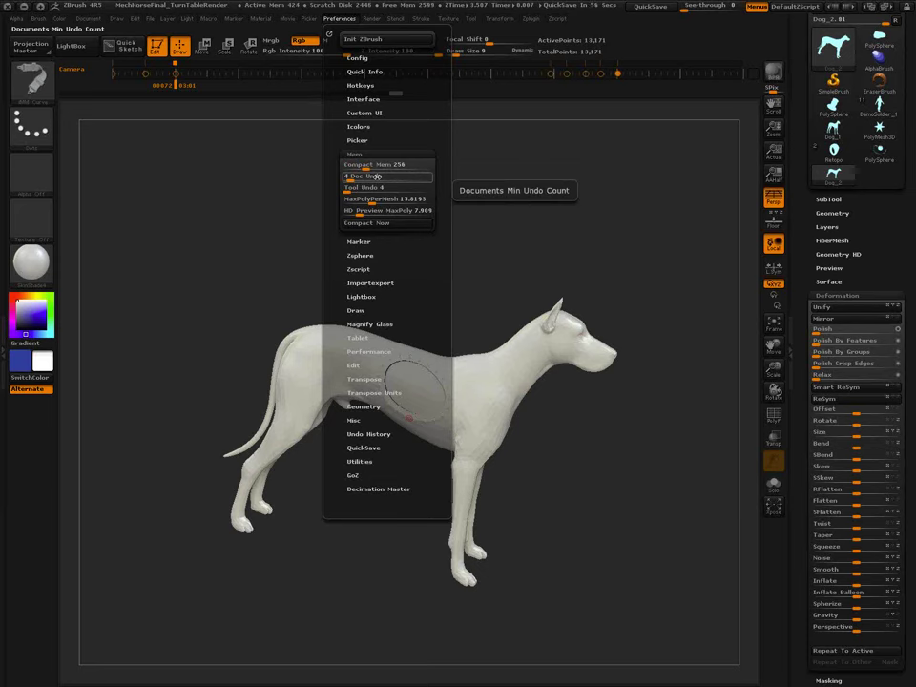
pyautogui.click(136, 18)
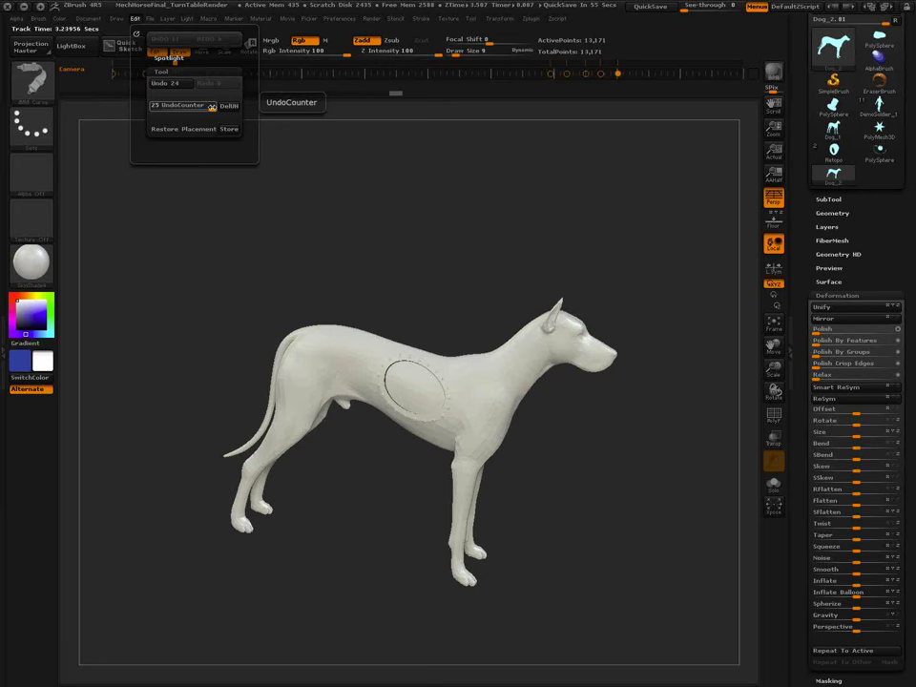
pyautogui.click(339, 18)
pyautogui.click(339, 18)
pyautogui.click(364, 154)
pyautogui.click(364, 153)
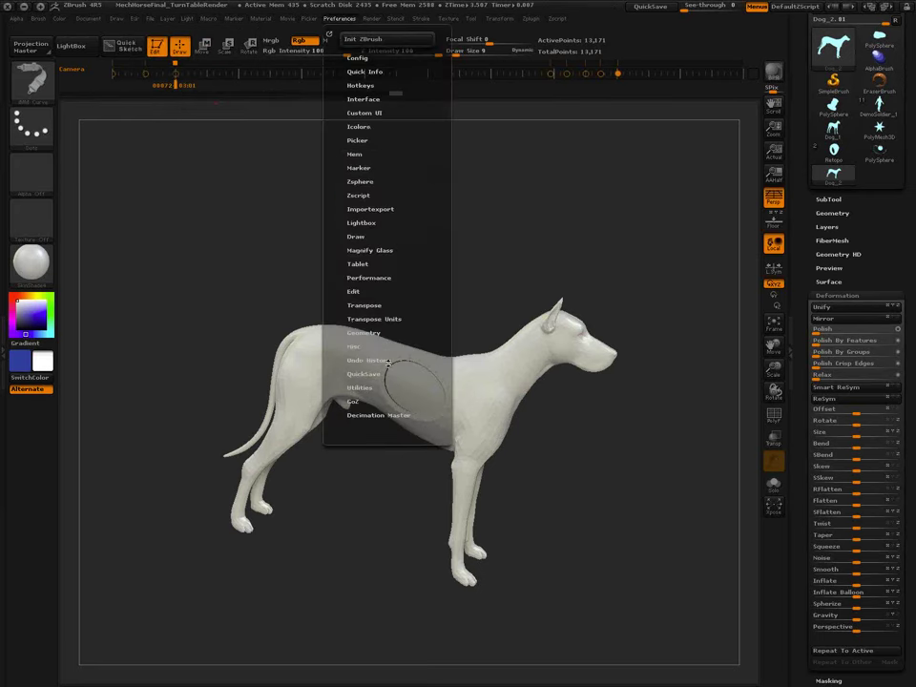
pyautogui.click(368, 359)
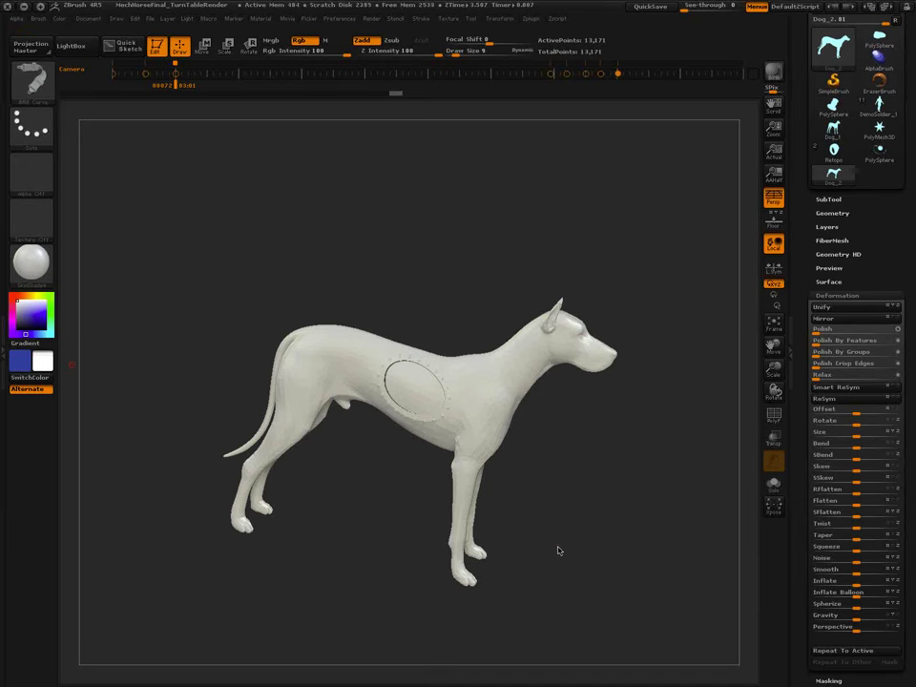
# Set the draw size to 58 and turn on the polyframe to view the dog's mesh.
pyautogui.moveTo(560, 535); pyautogui.dragTo(542, 596)
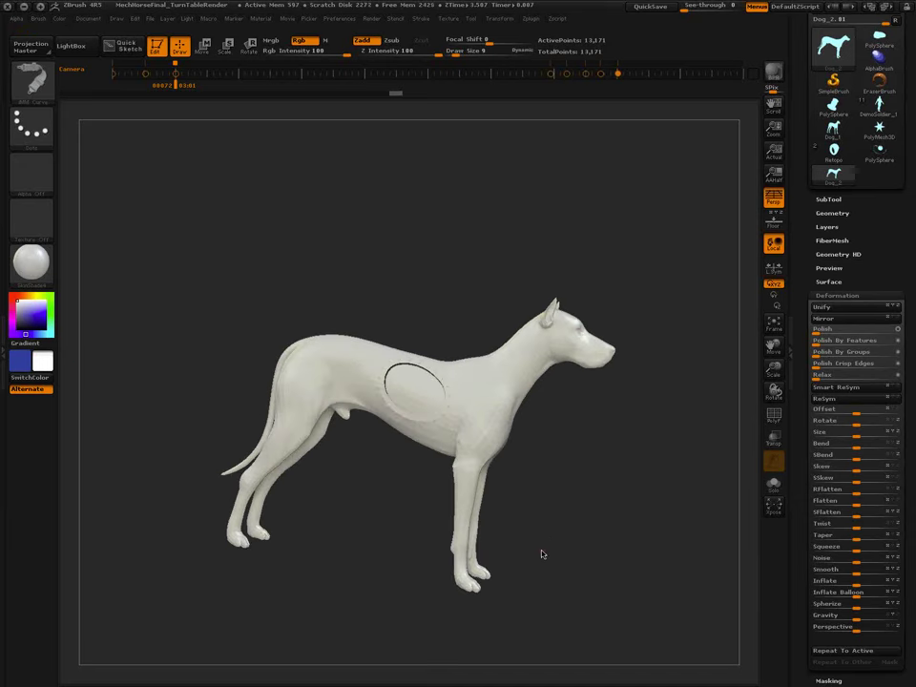
pyautogui.press('s')
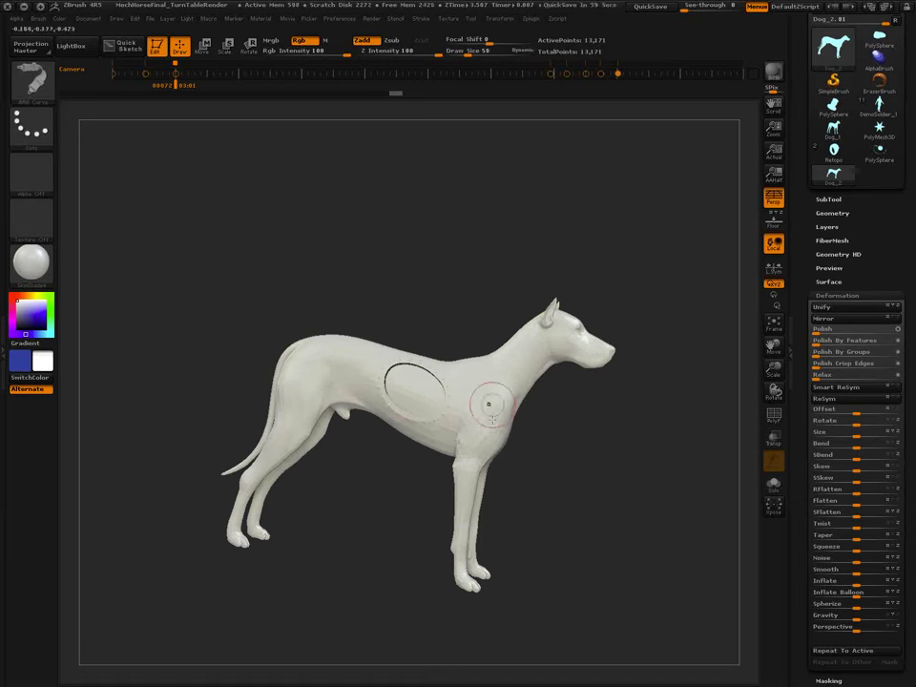
pyautogui.hotkey('shift', 'f')
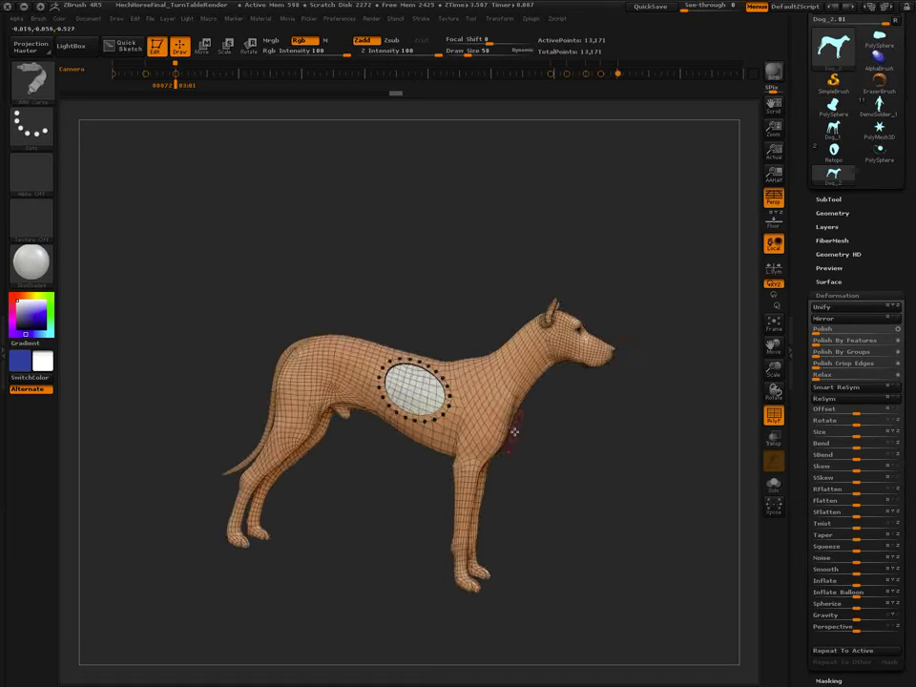
pyautogui.moveTo(515, 433); pyautogui.dragTo(502, 458)
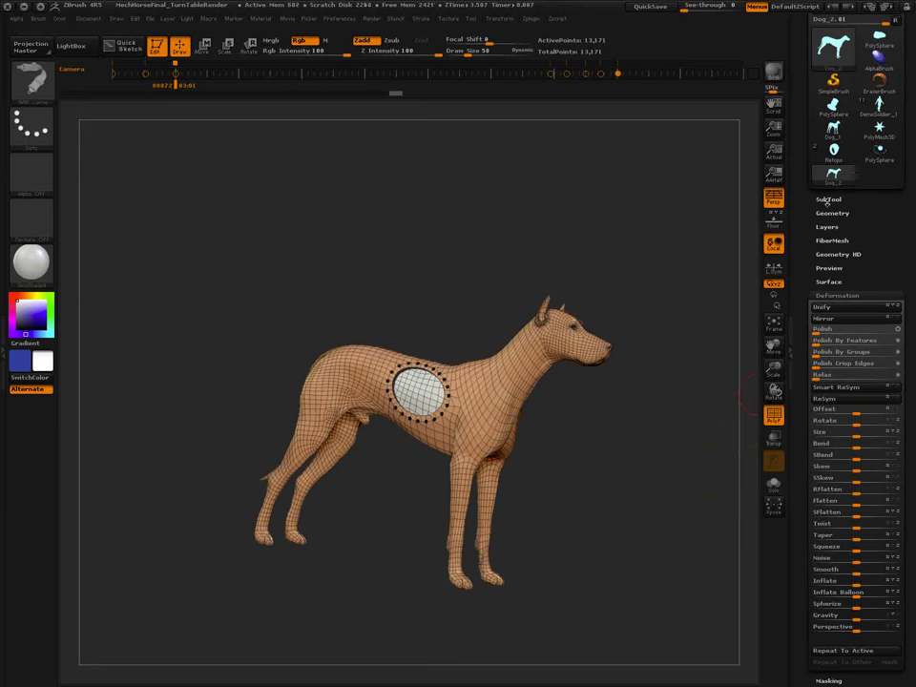
# Switch to the Retopo ring tool and turn on Double in its display properties.
pyautogui.click(834, 156)
pyautogui.moveTo(616, 539); pyautogui.dragTo(534, 425)
pyautogui.click(836, 294)
pyautogui.click(846, 461)
pyautogui.click(831, 497)
pyautogui.click(833, 497)
pyautogui.click(833, 497)
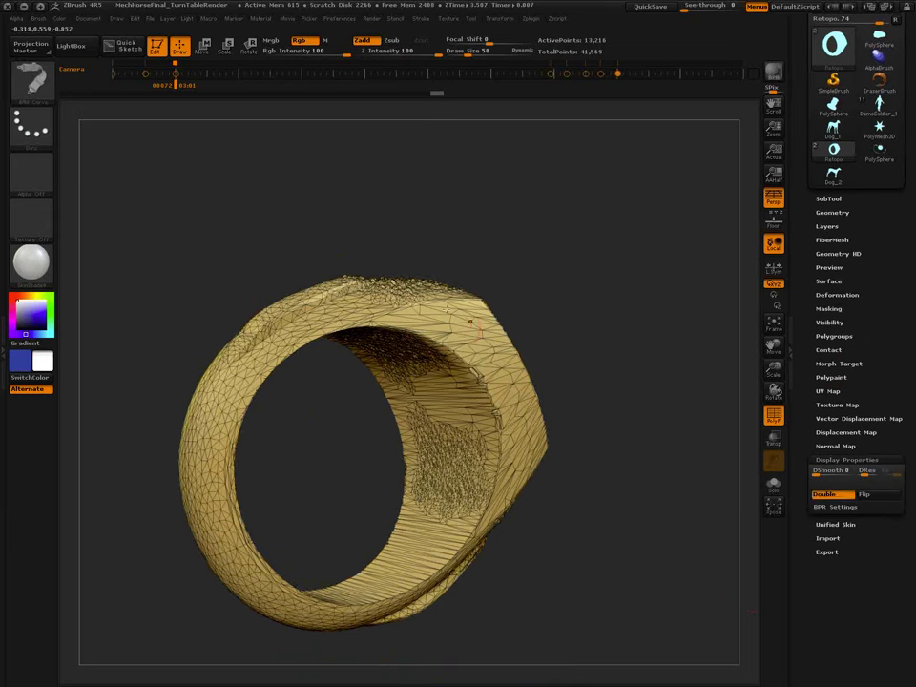
# Turn the ring's Double display off to examine its faces, and turn it back on.
pyautogui.click(829, 496)
pyautogui.keyDown('ctrl'); pyautogui.moveTo(424, 320); pyautogui.dragTo(440, 264, button='right'); pyautogui.keyUp('ctrl')
pyautogui.moveTo(443, 266); pyautogui.dragTo(378, 262)
pyautogui.click(831, 496)
pyautogui.moveTo(355, 350)
pyautogui.keyDown('ctrl'); pyautogui.mouseDown(button='right')
pyautogui.moveTo(372, 405)
pyautogui.moveTo(474, 426)
pyautogui.moveTo(515, 415)
pyautogui.mouseUp(button='right'); pyautogui.keyUp('ctrl')
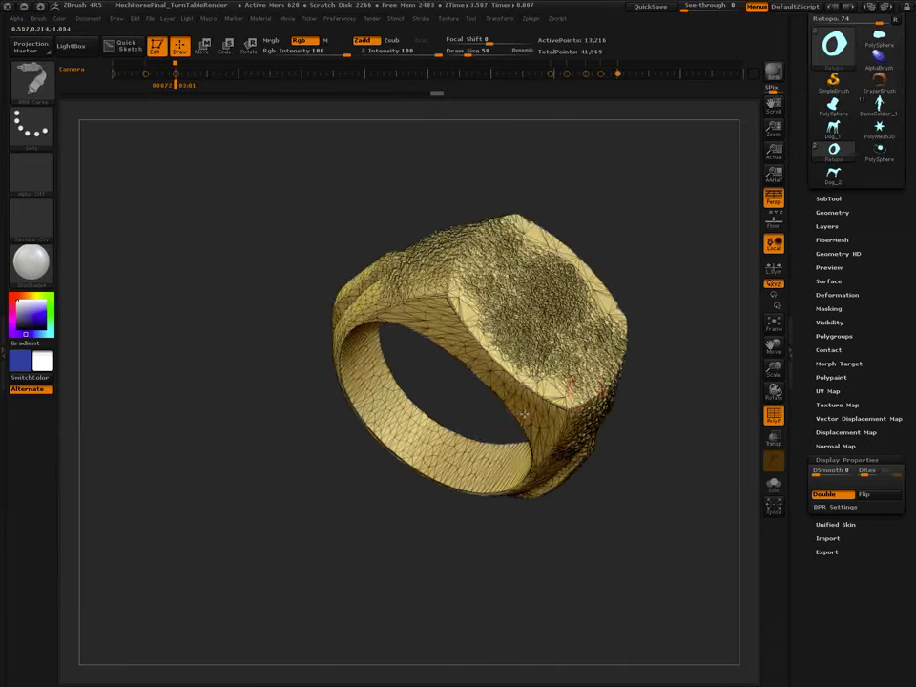
# Look through the ring's Geometry options and close its mesh holes with Close Holes under Modify Topology.
pyautogui.keyDown('alt'); pyautogui.moveTo(615, 385); pyautogui.dragTo(496, 433, button='right'); pyautogui.keyUp('alt')
pyautogui.click(839, 213)
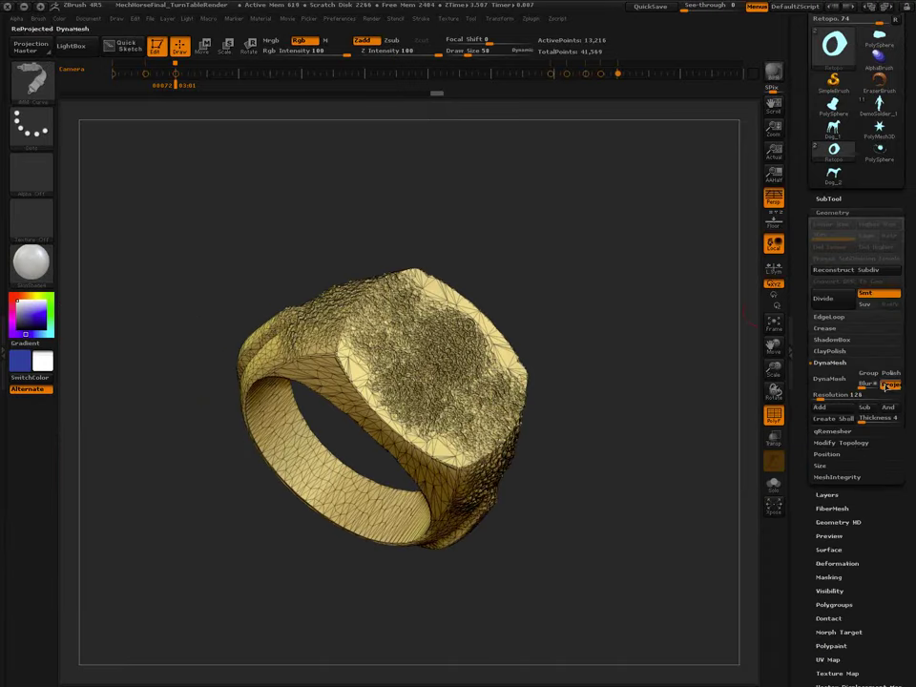
pyautogui.click(845, 476)
pyautogui.click(828, 455)
pyautogui.click(839, 443)
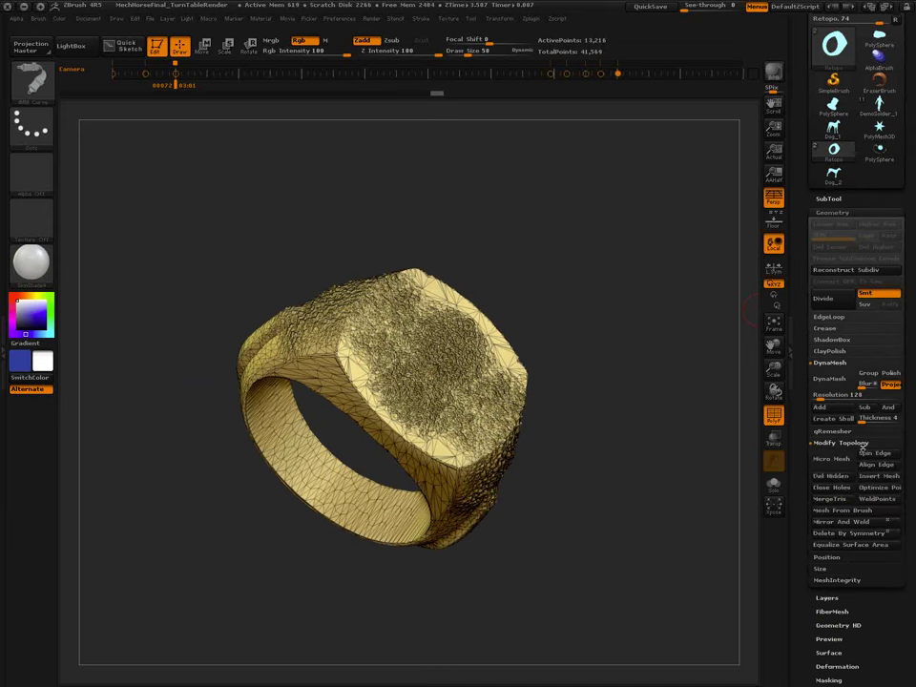
pyautogui.click(827, 489)
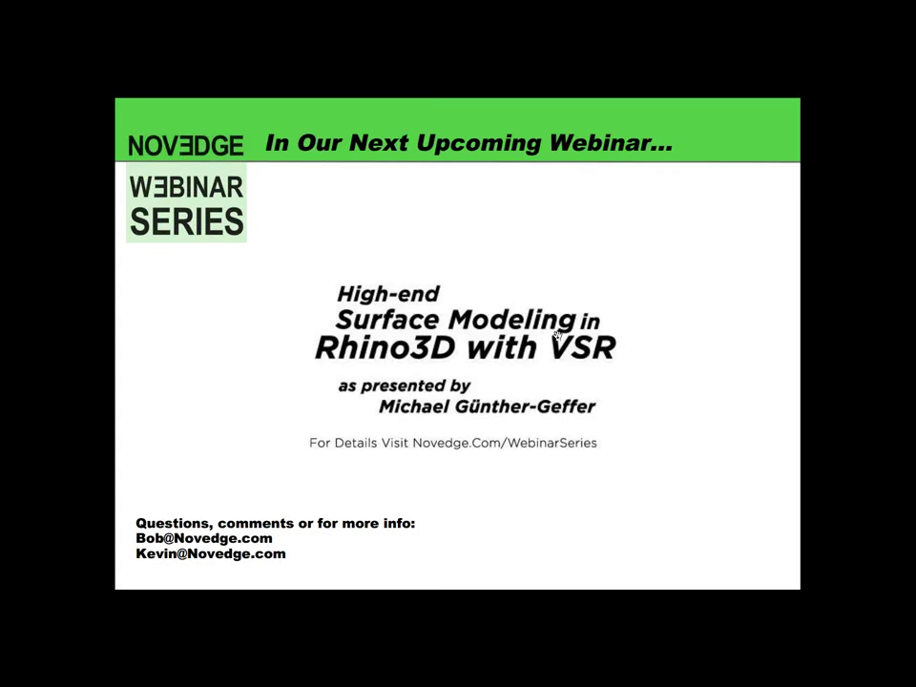
pyautogui.click(535, 294)
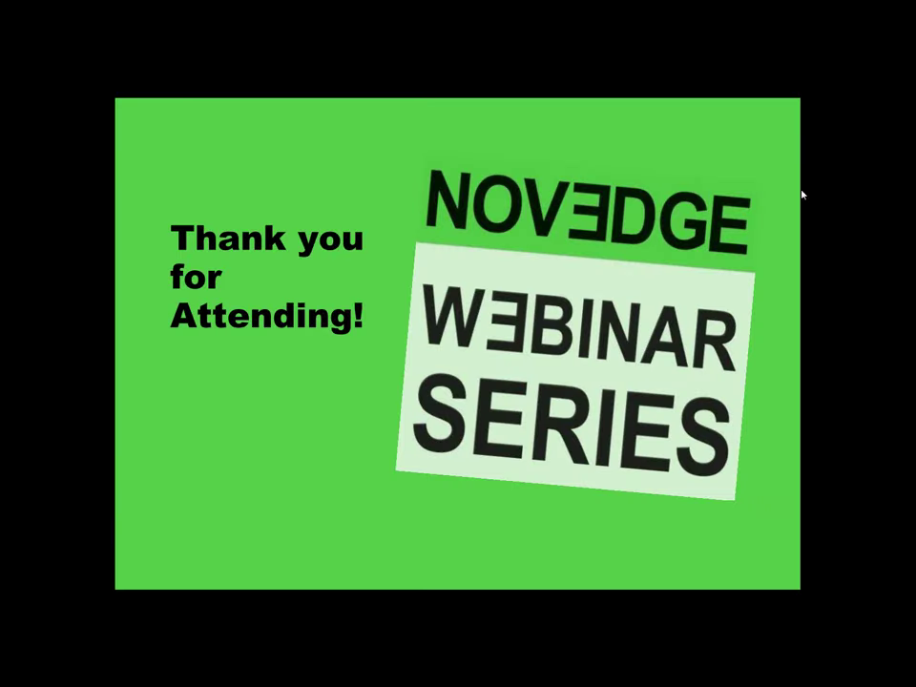